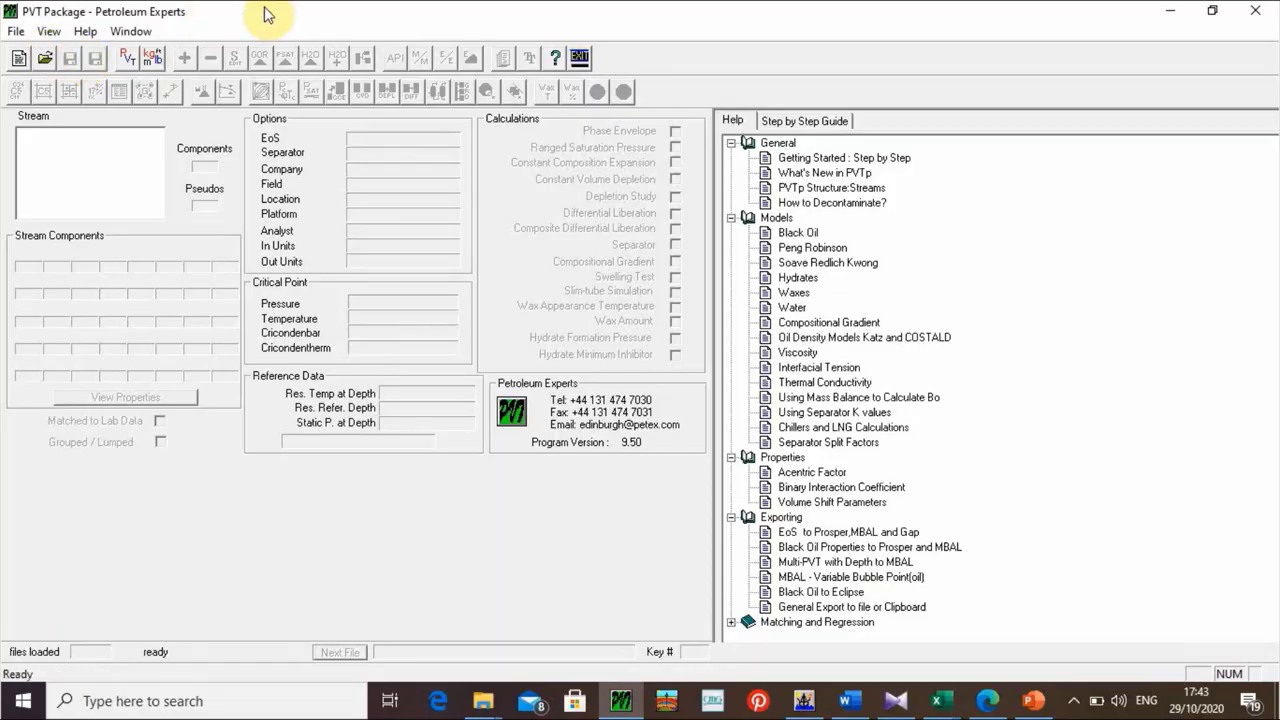
Step: Create a new PVT file and set the method to Black Oil in its system options
left_click(15, 36)
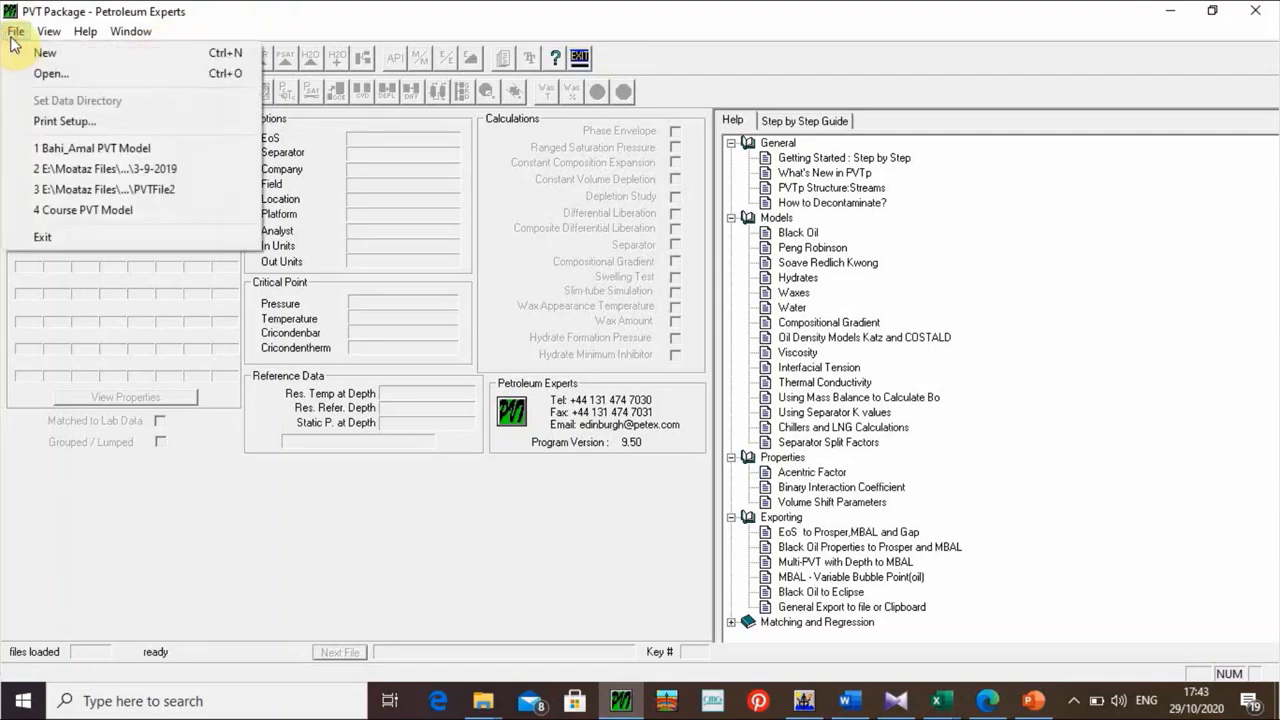
left_click(45, 52)
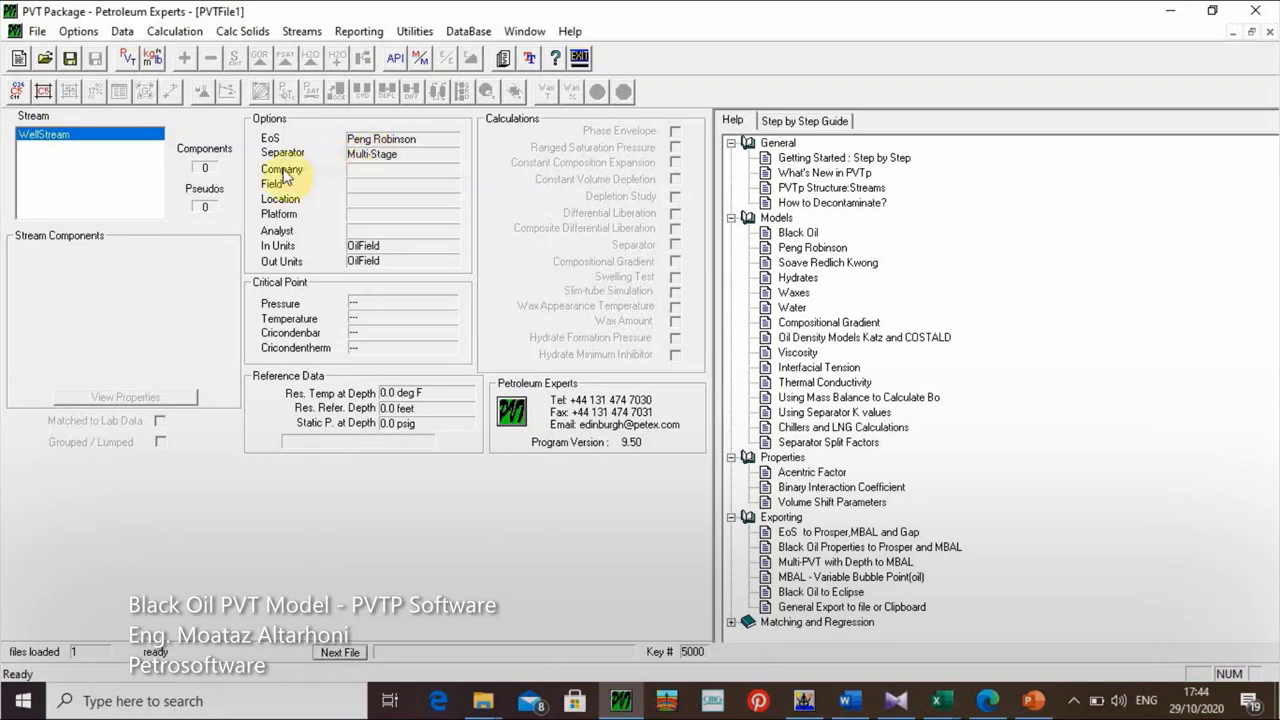
left_click(84, 38)
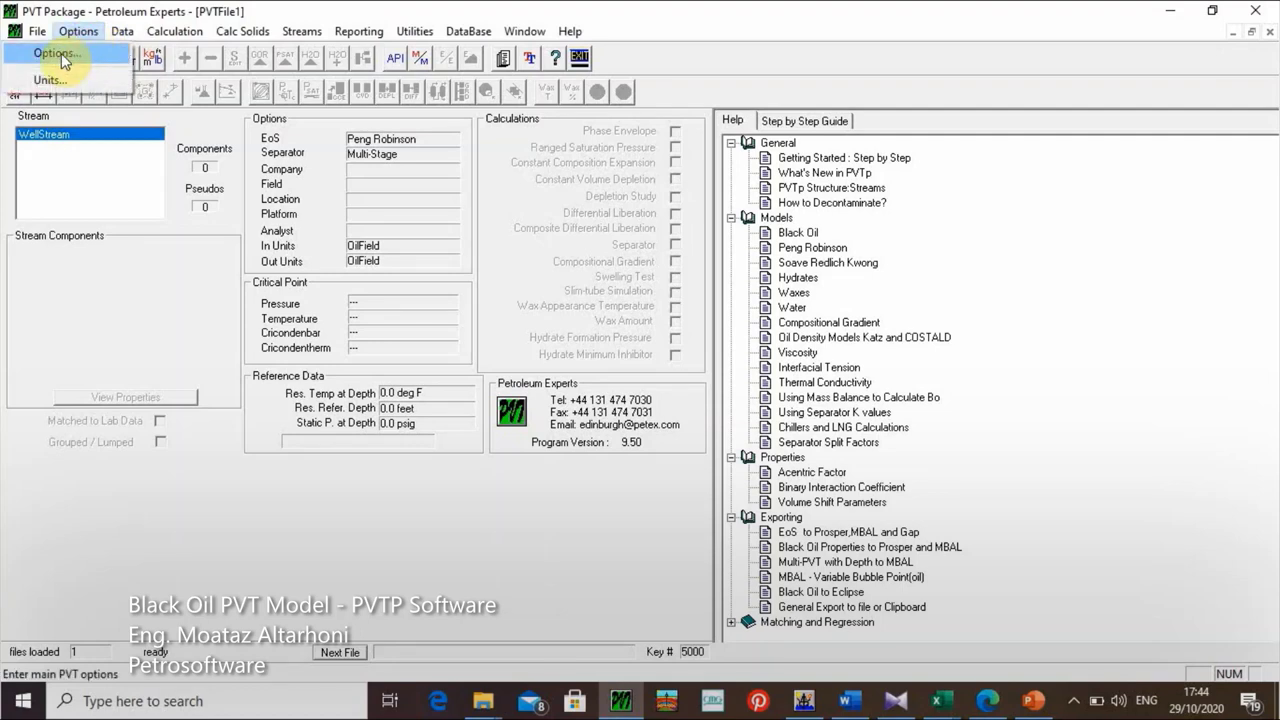
left_click(61, 53)
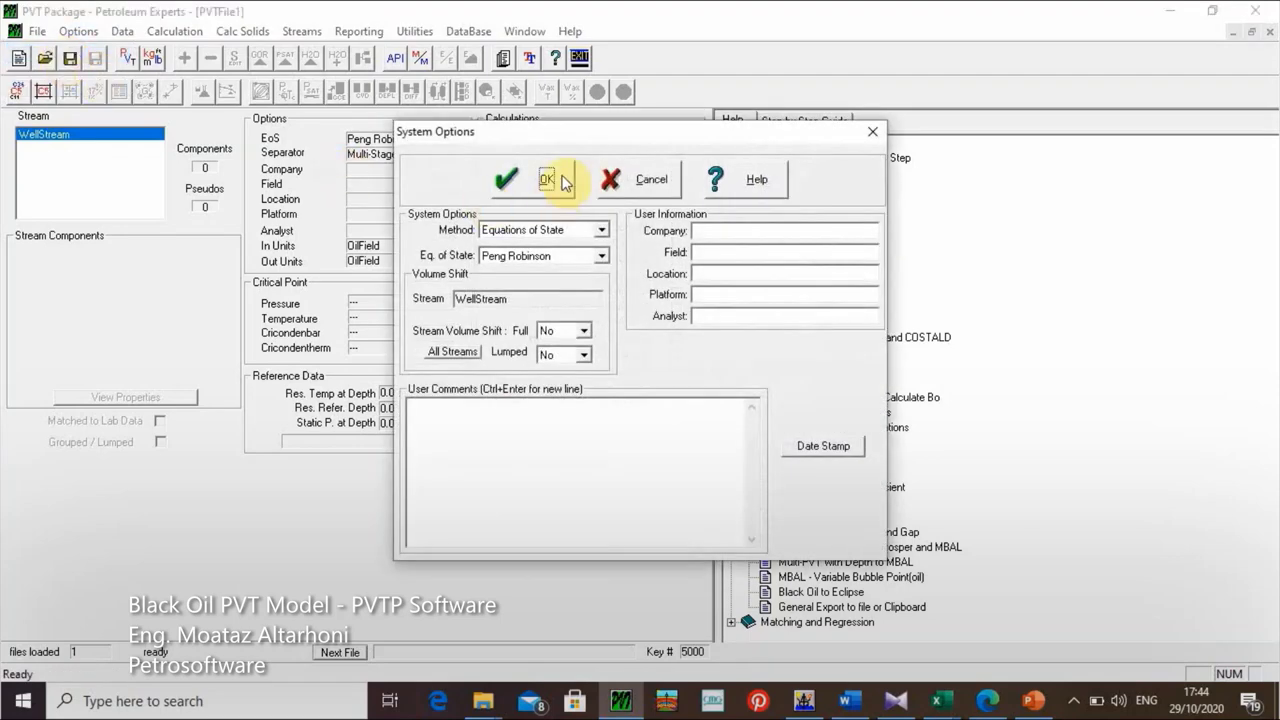
left_click_drag(536, 139, 520, 59)
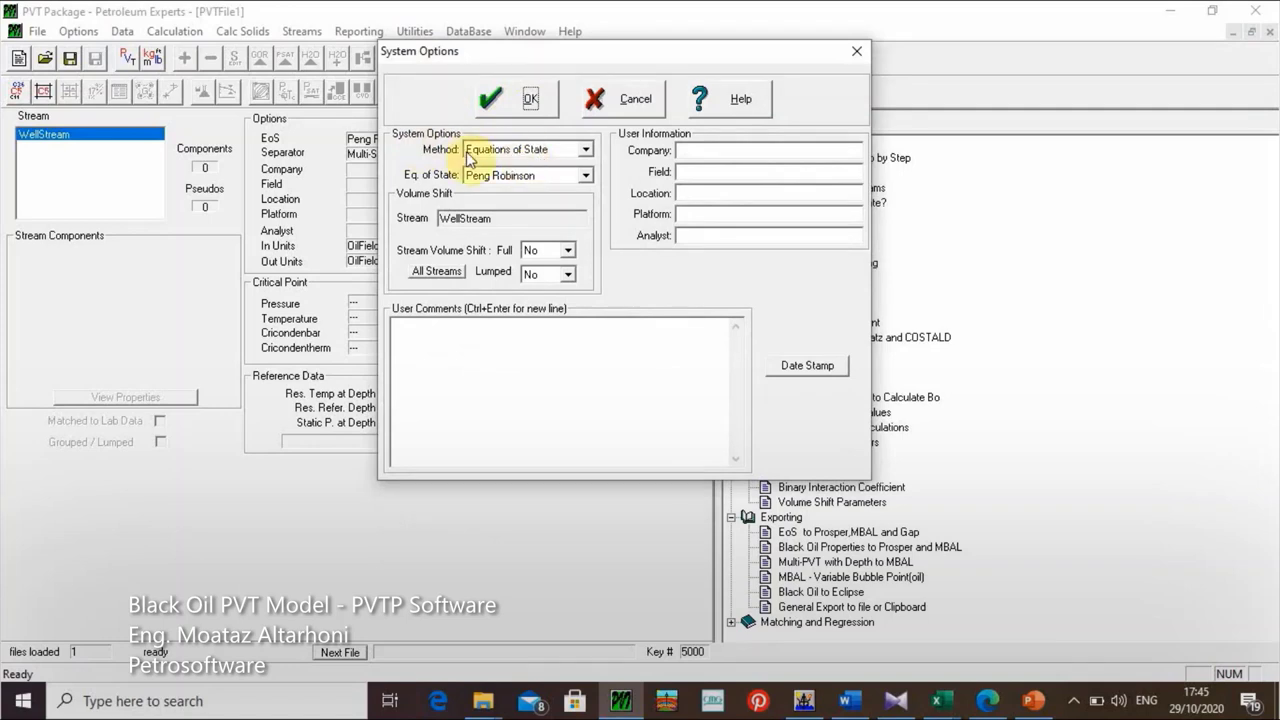
left_click(523, 151)
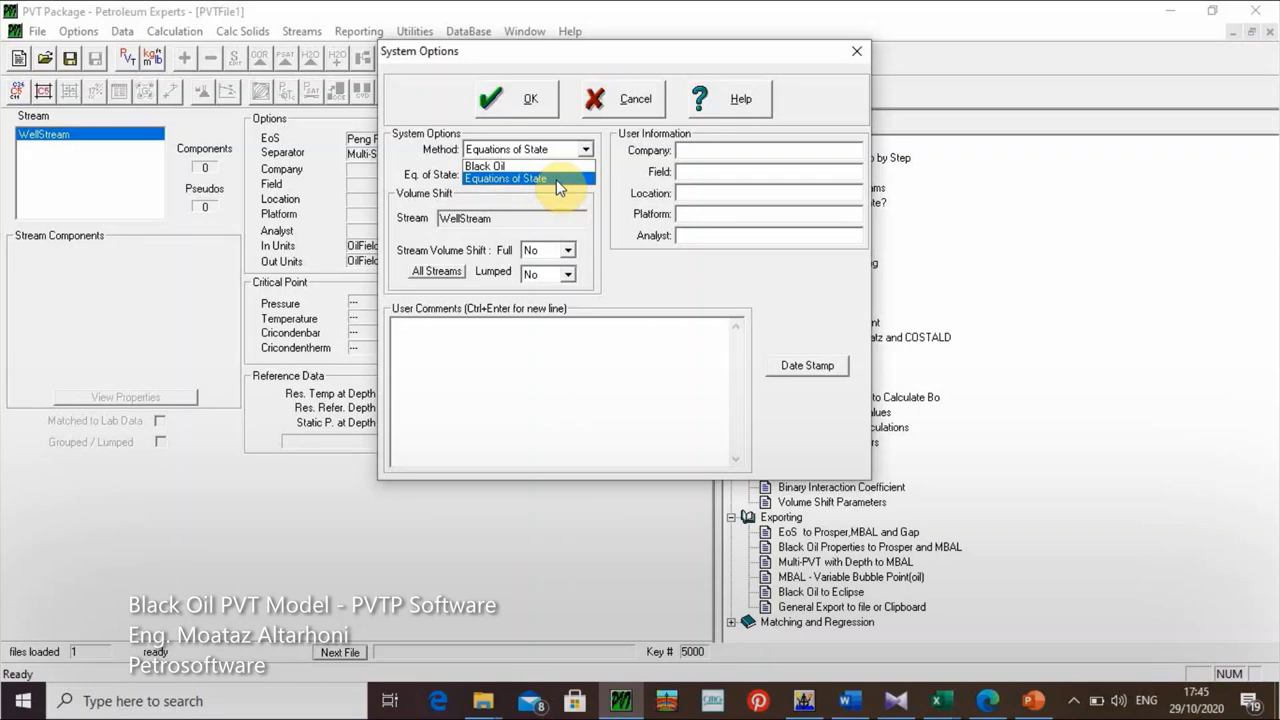
left_click(508, 178)
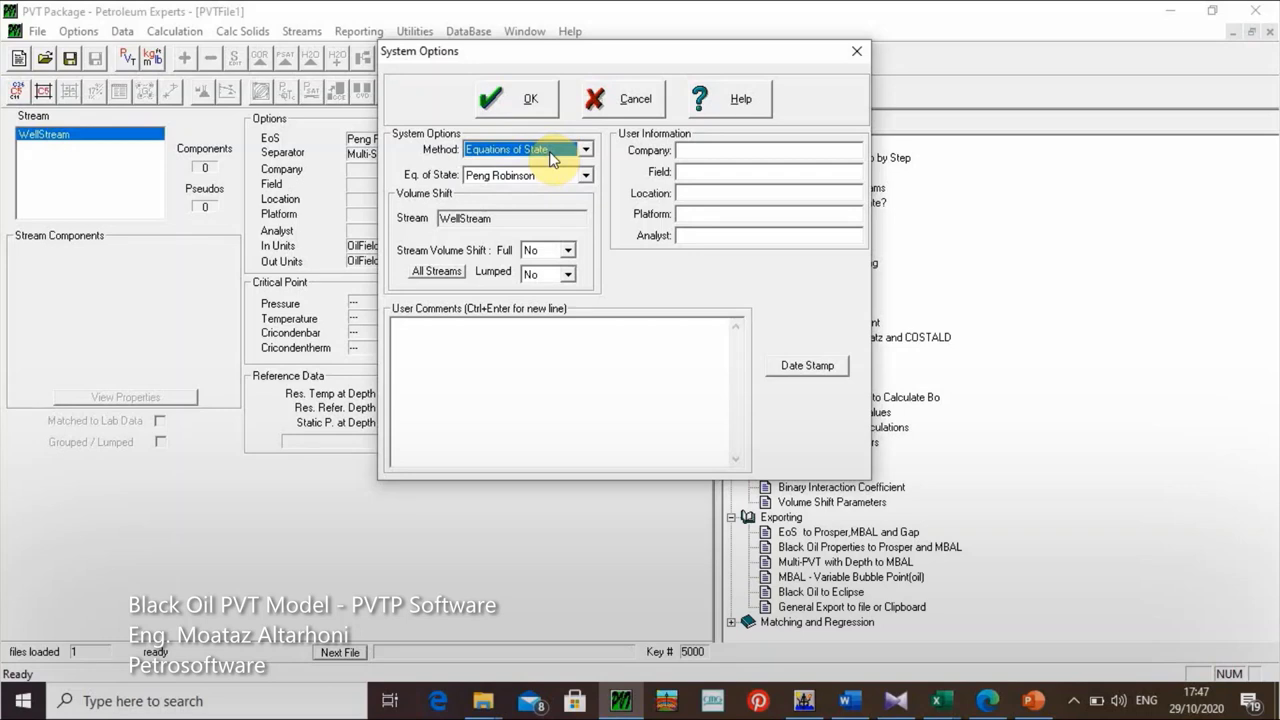
left_click(551, 158)
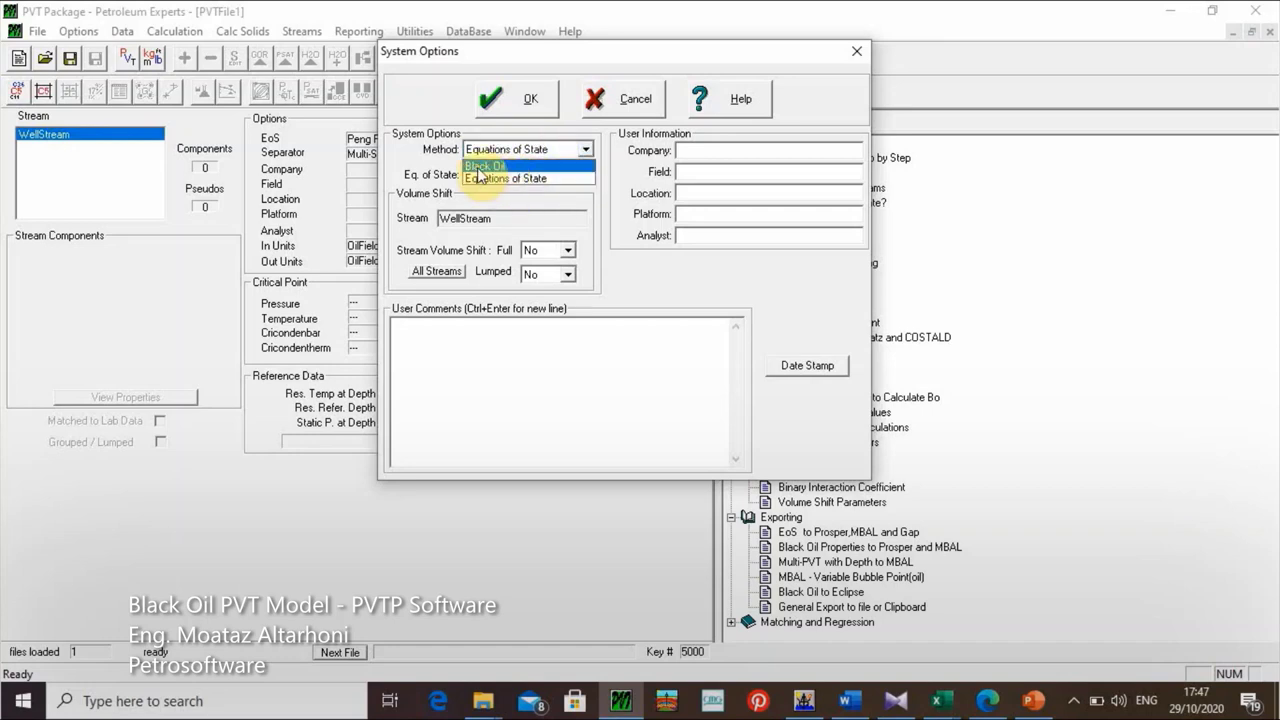
left_click(484, 166)
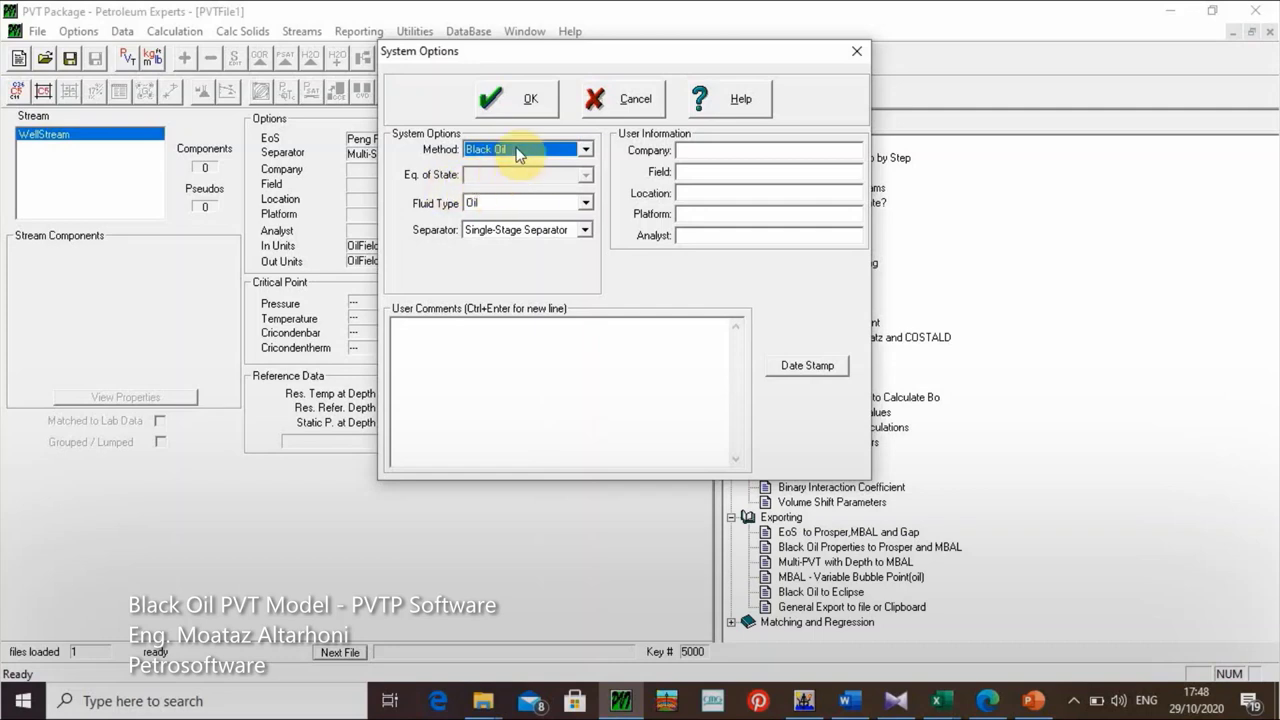
Step: Choose Oil as the fluid type and Single-Stage Separator as the separator in the system options
left_click(494, 203)
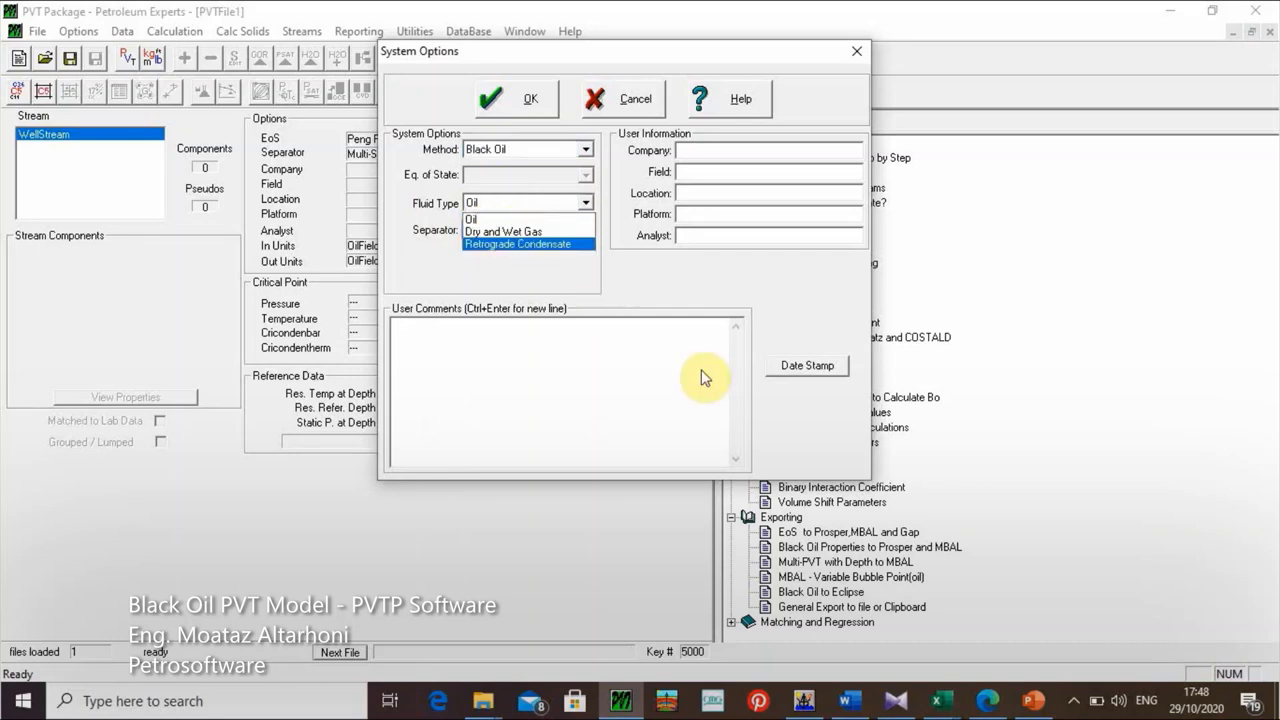
left_click(474, 219)
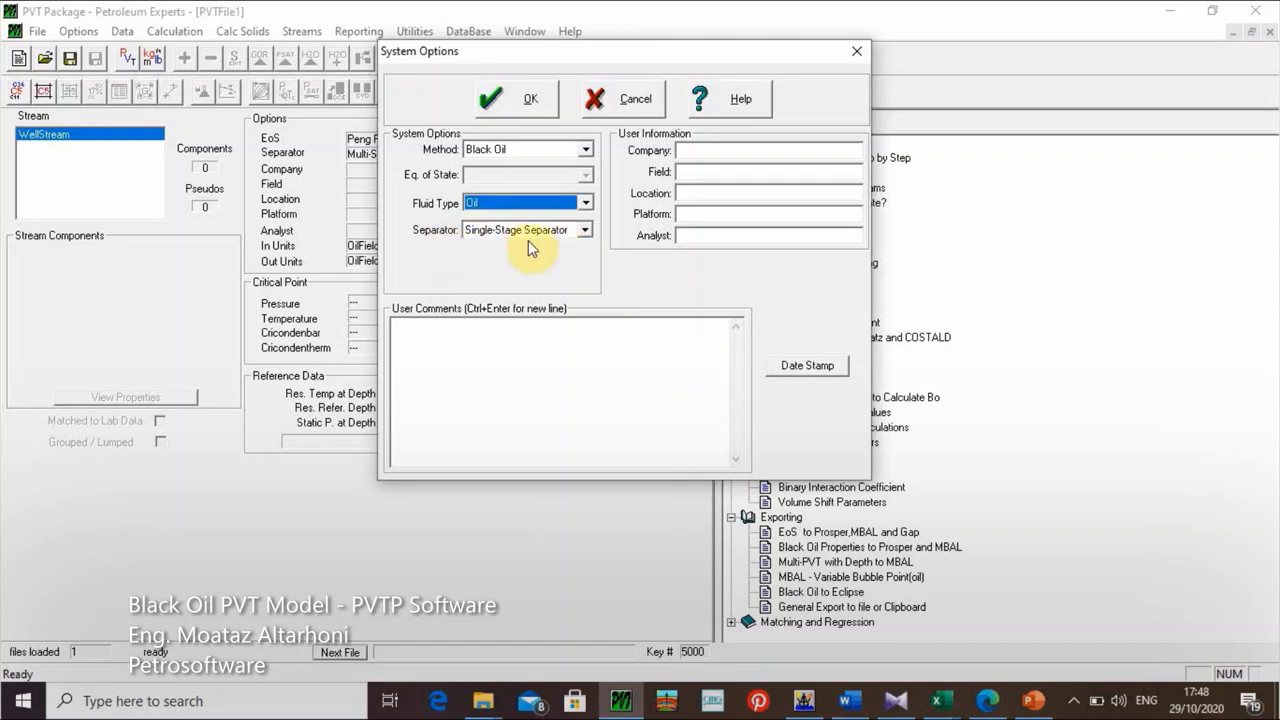
left_click(477, 229)
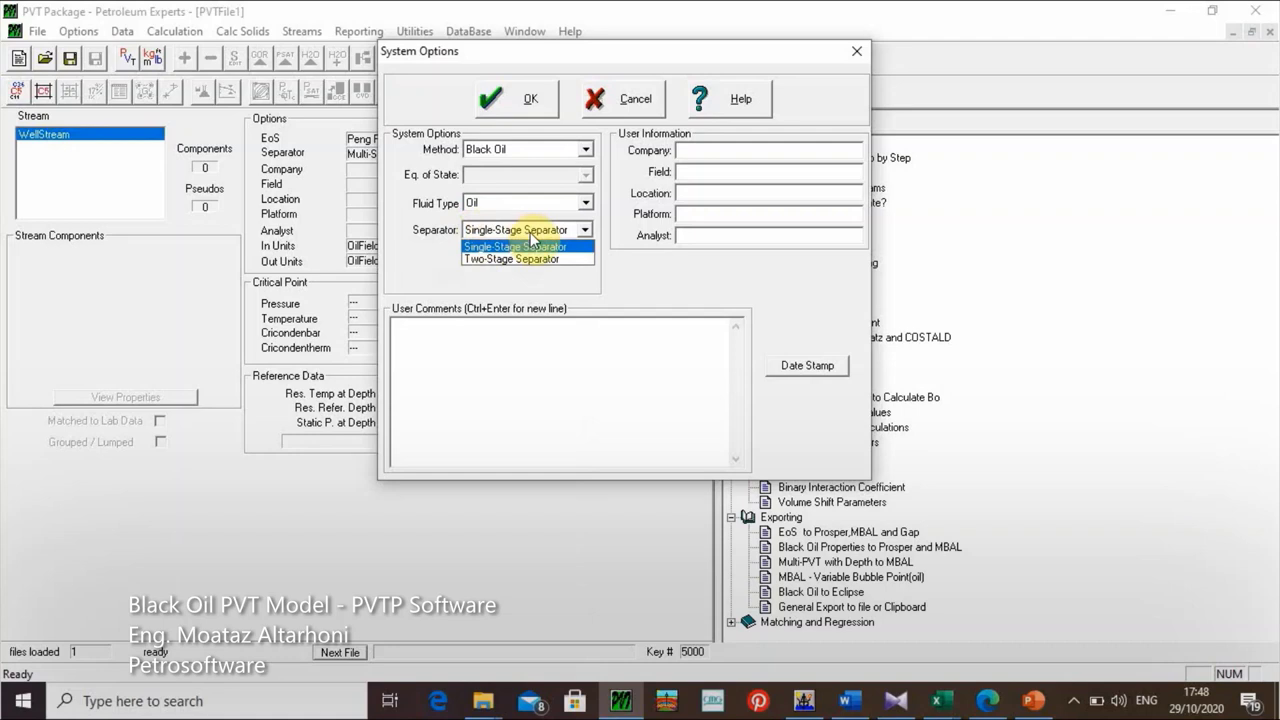
left_click(514, 247)
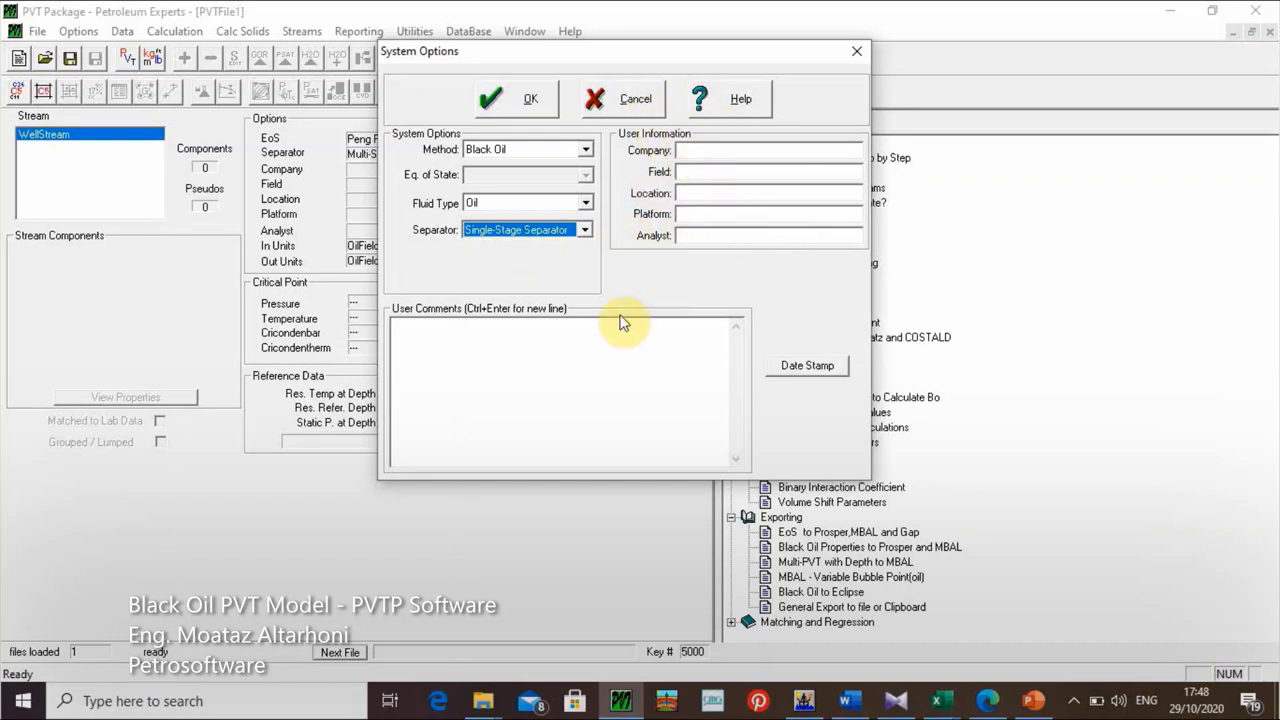
Step: Add a date stamp and the comment "Black Oil PVT Model" above it in the user comments, and accept the system options
left_click(793, 378)
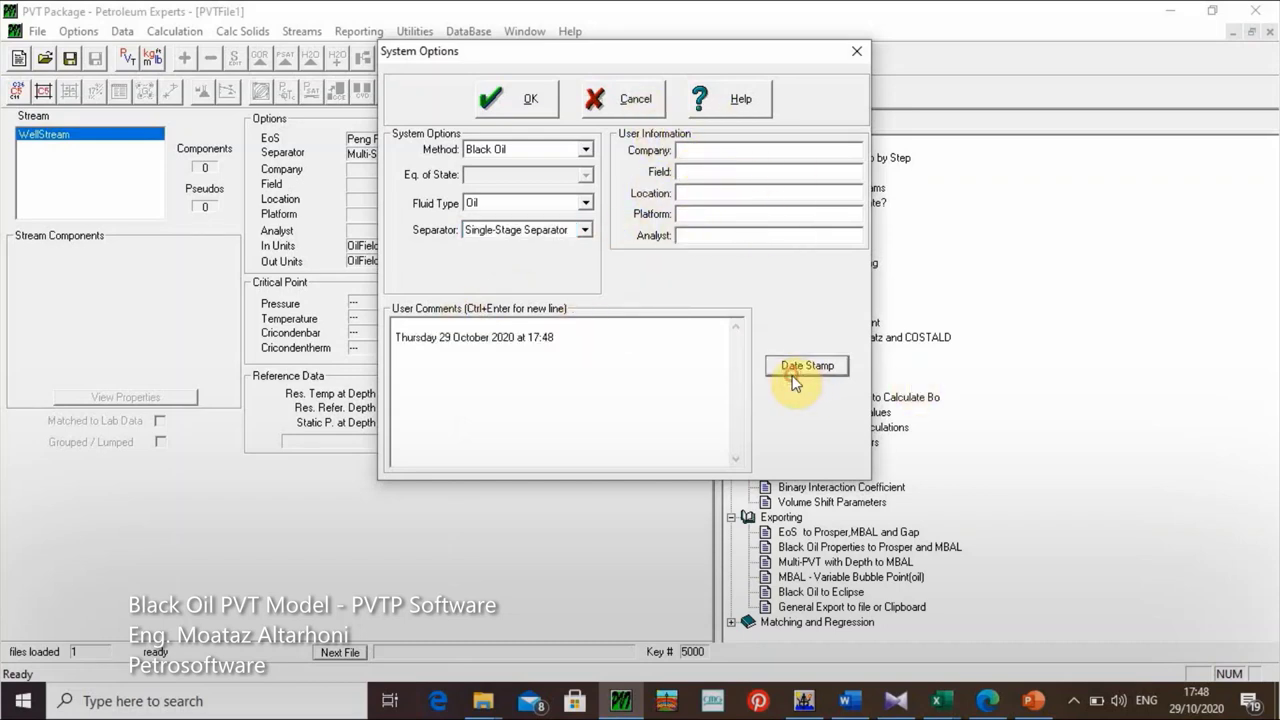
left_click(434, 322)
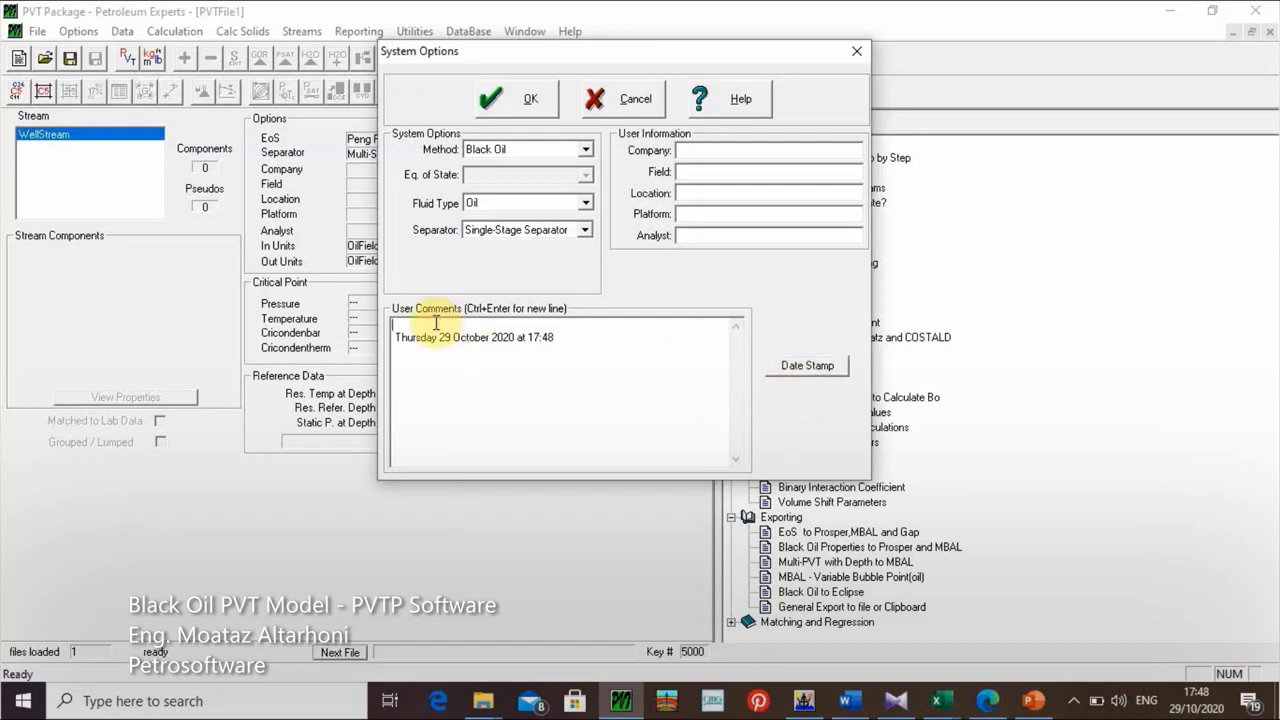
type("Bla")
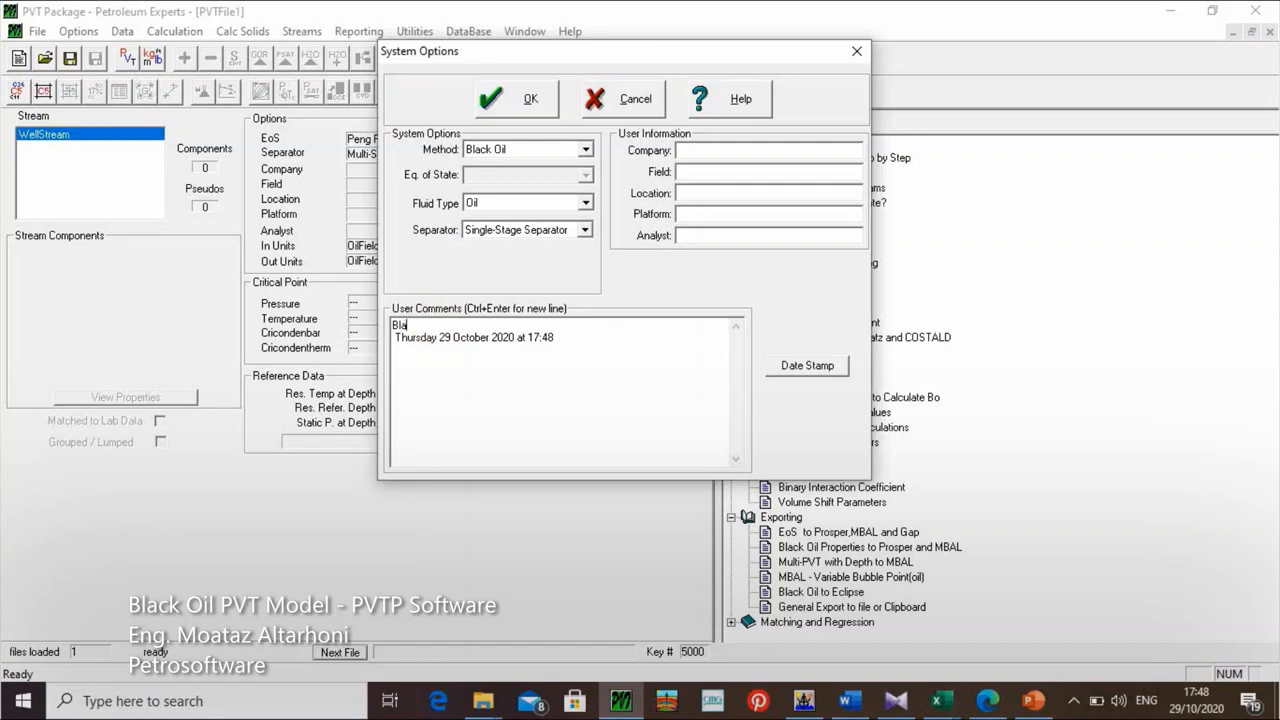
type("ck Oil PVT Model")
left_click(530, 99)
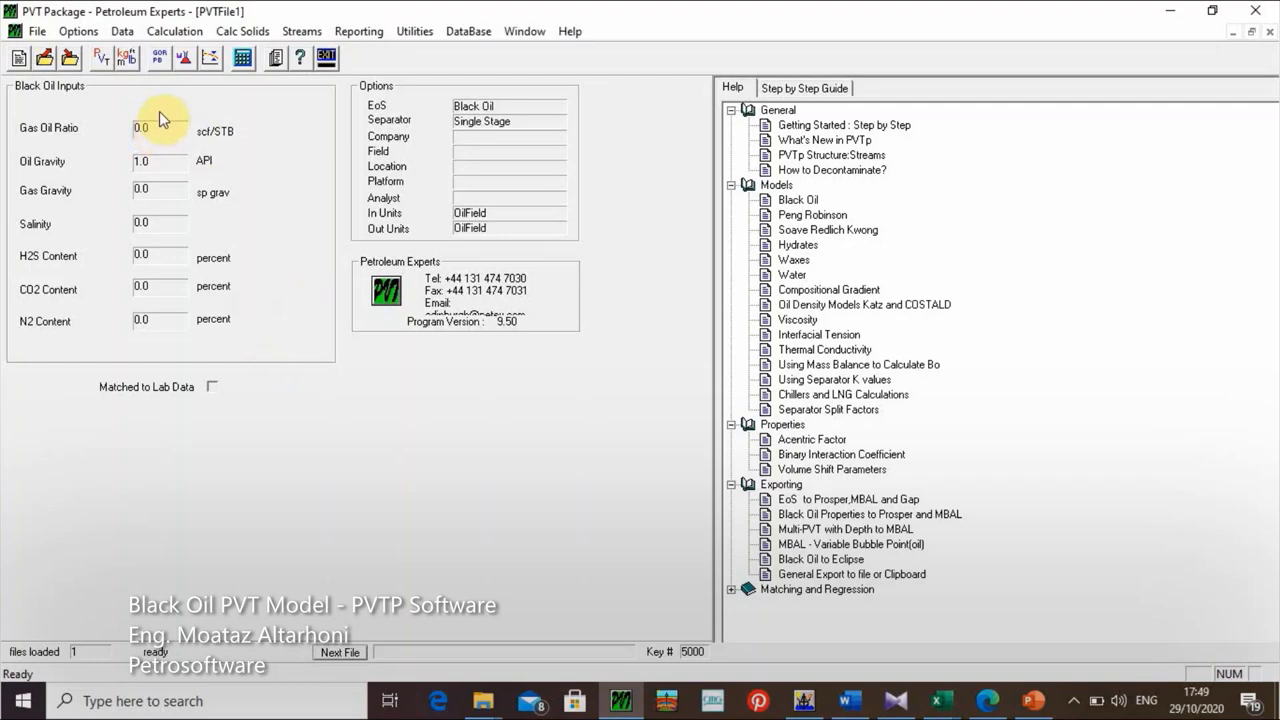
Step: Look over the Black Oil data input fields and the system options without changing anything
left_click(122, 32)
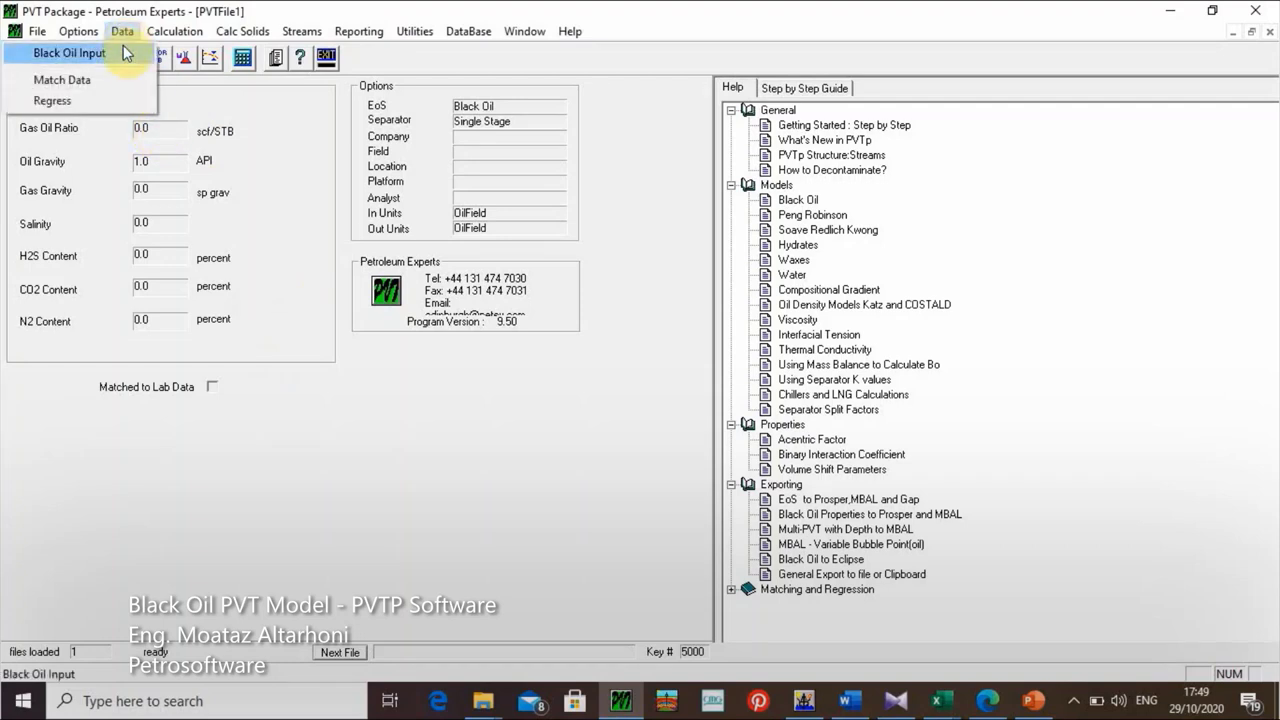
left_click(126, 55)
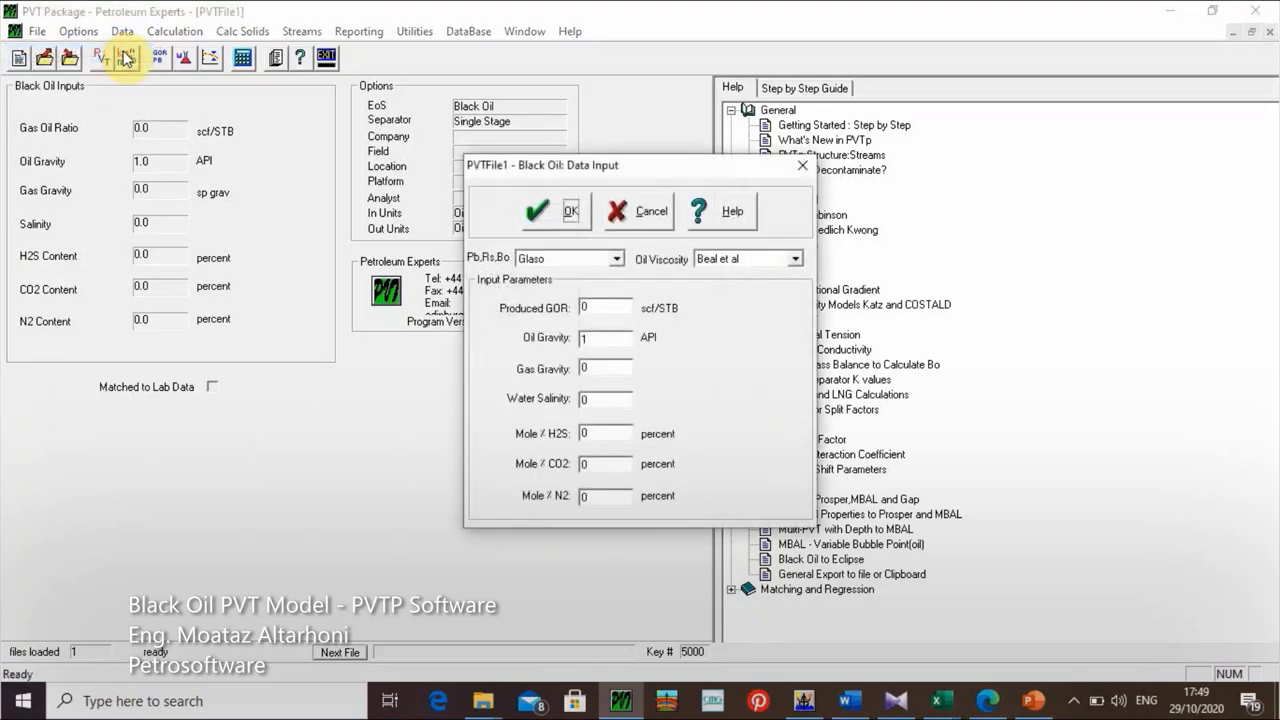
left_click(645, 211)
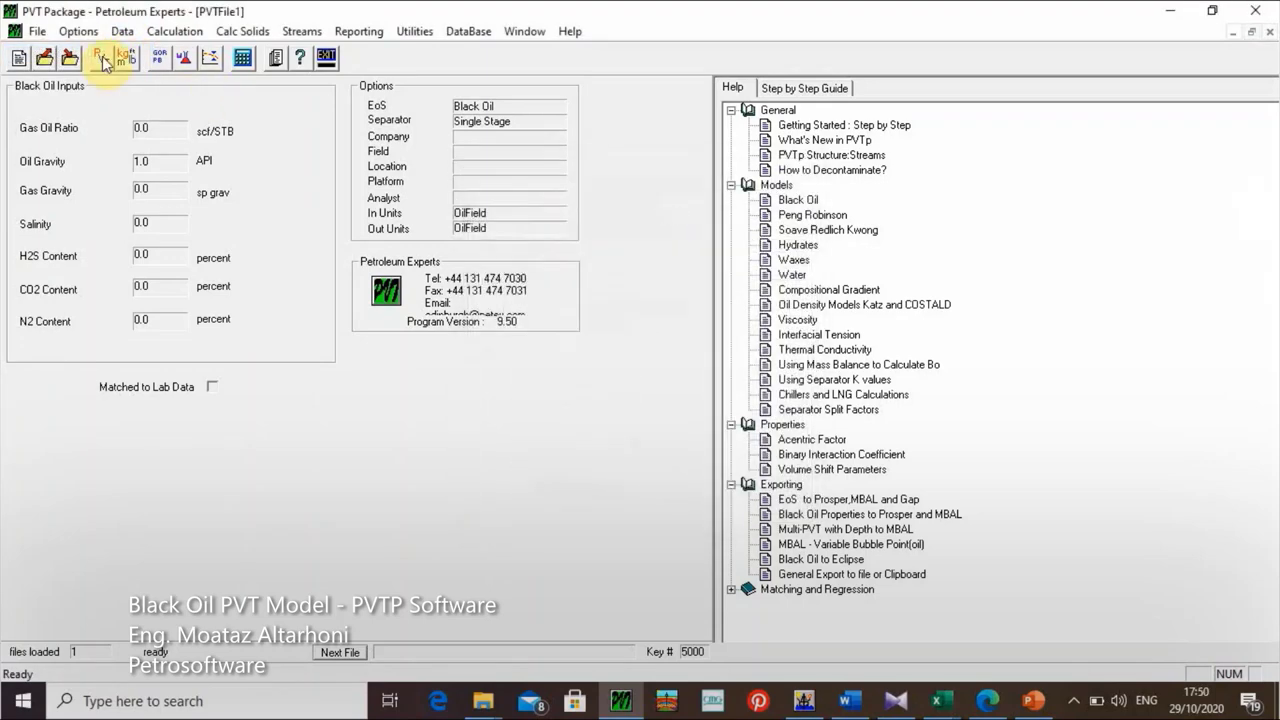
left_click(101, 62)
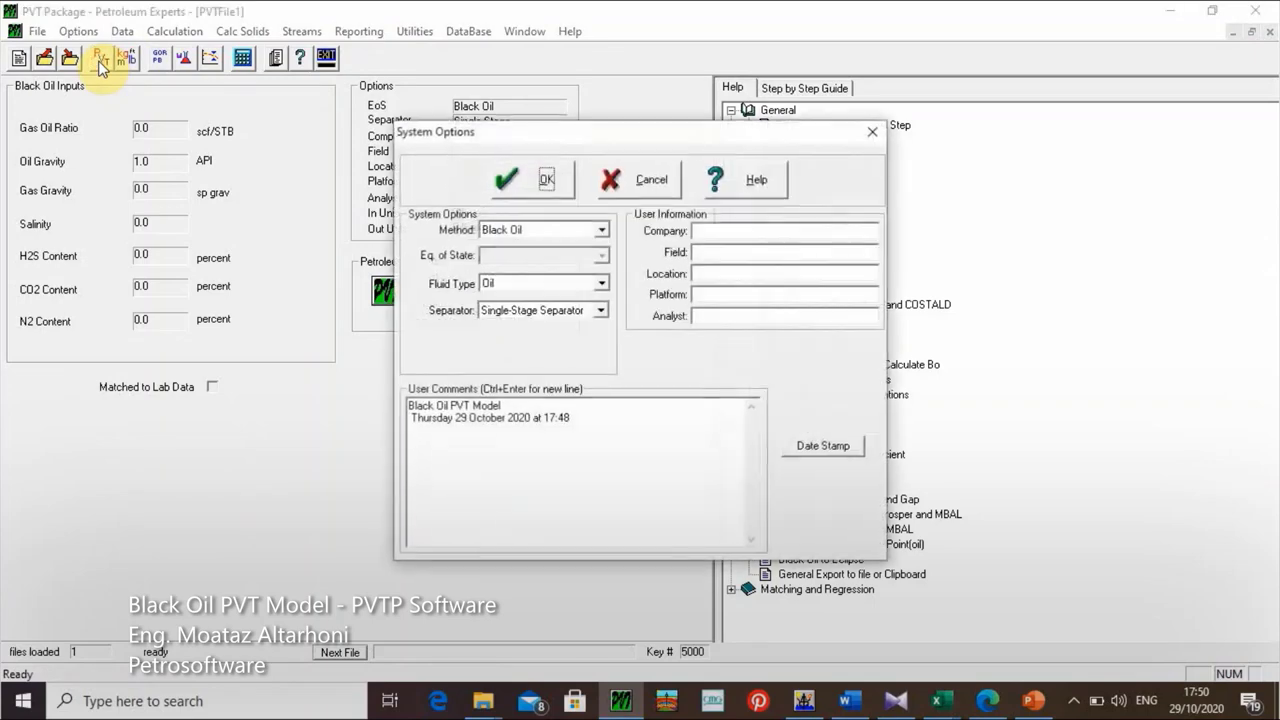
left_click(535, 179)
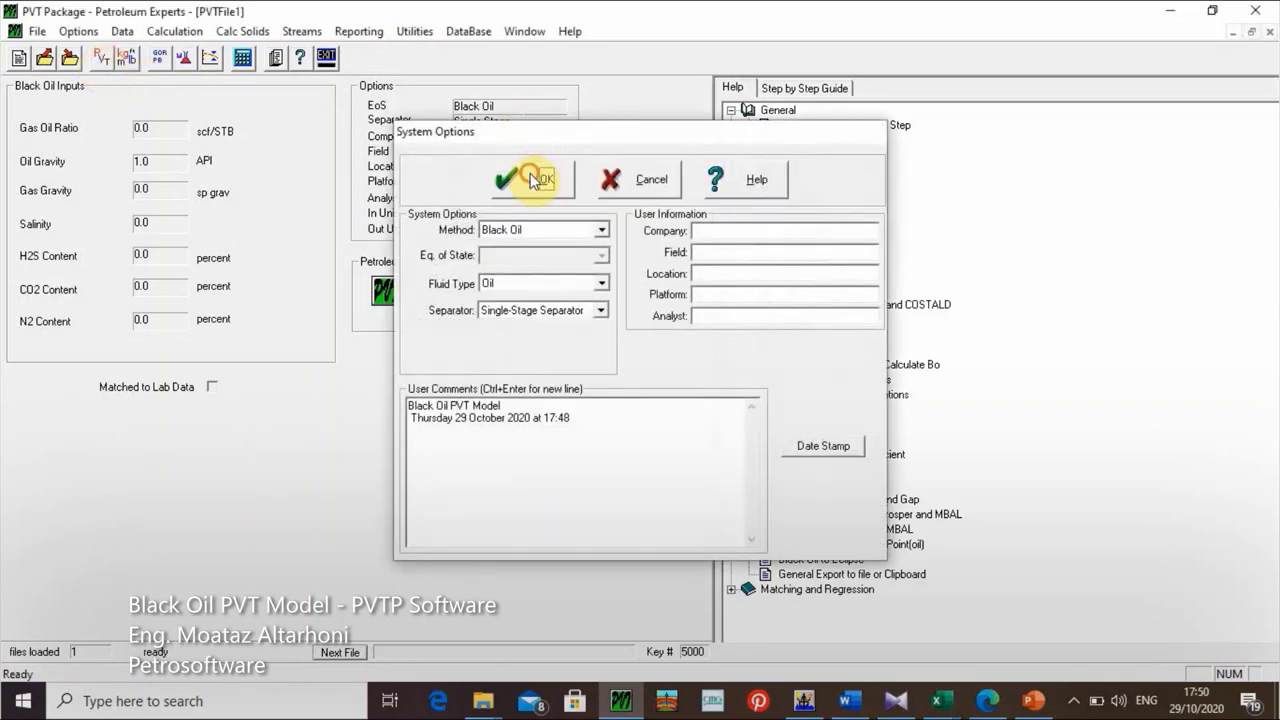
left_click(126, 59)
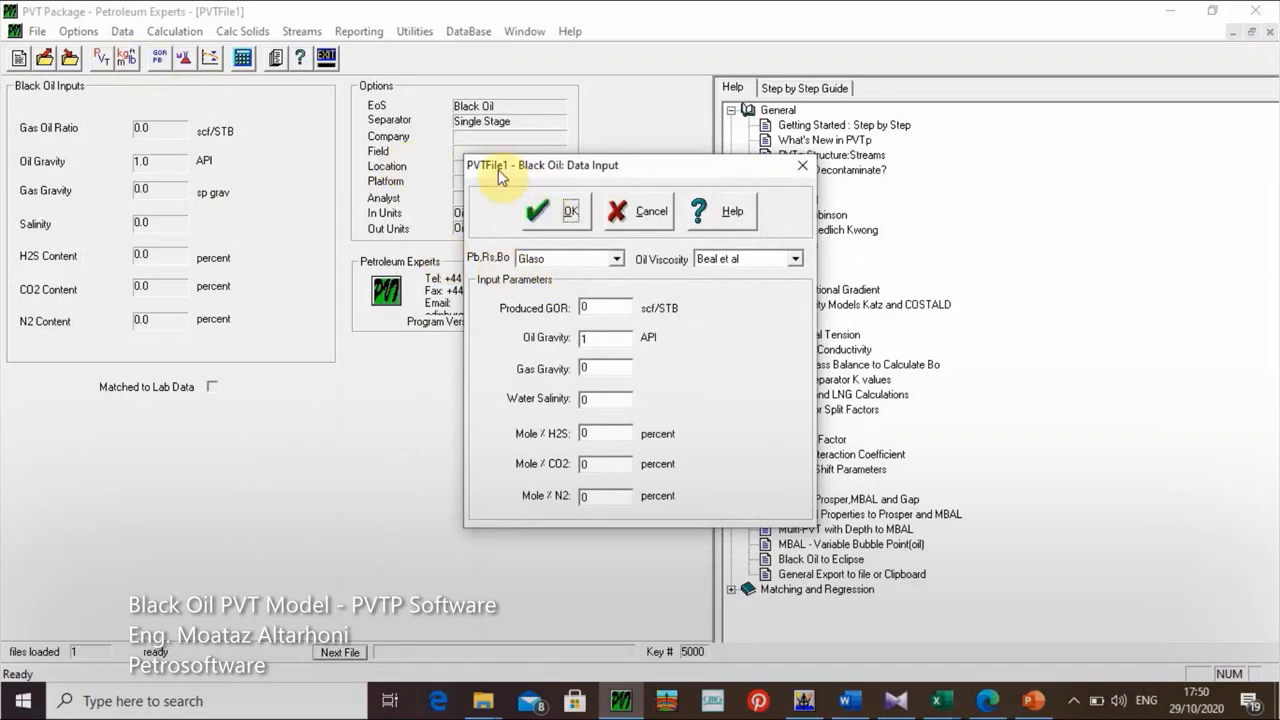
left_click_drag(550, 168, 518, 128)
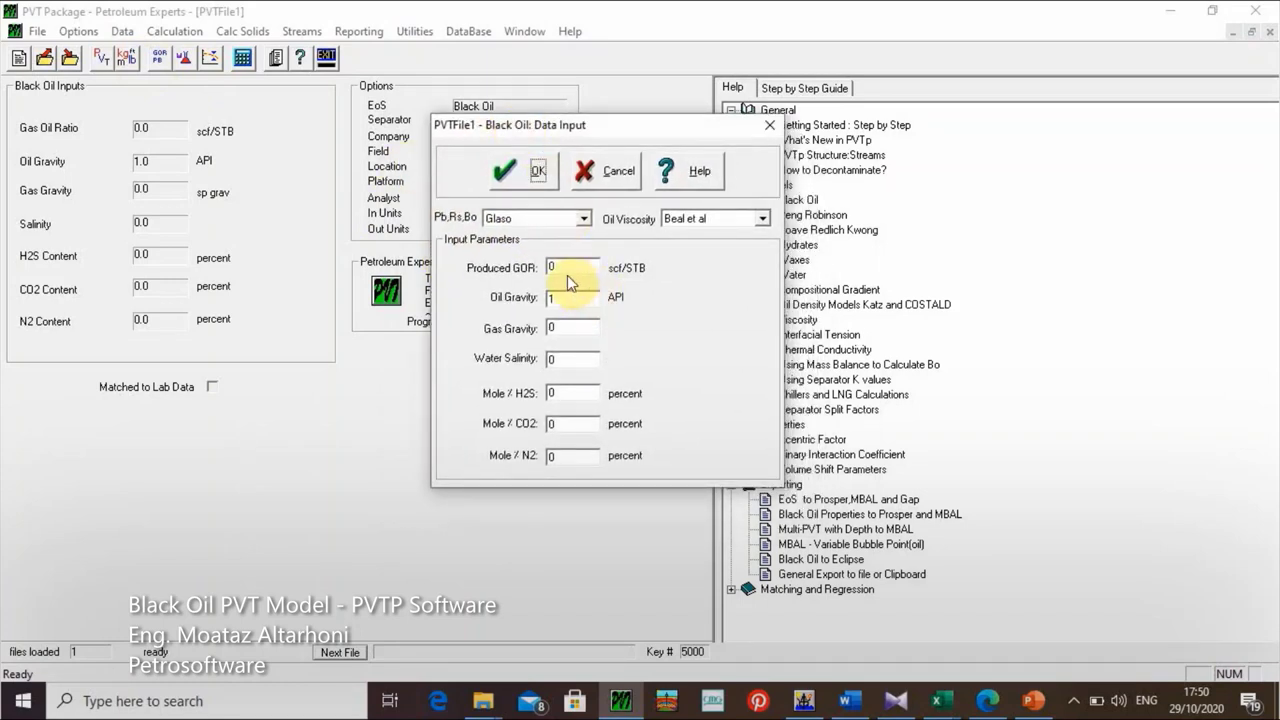
left_click(613, 162)
Step: Switch to the Book1 workbook in Excel and examine the lab data on the PVT Data, DLE and Viscosity Lab sheets
mouse_move(937, 700)
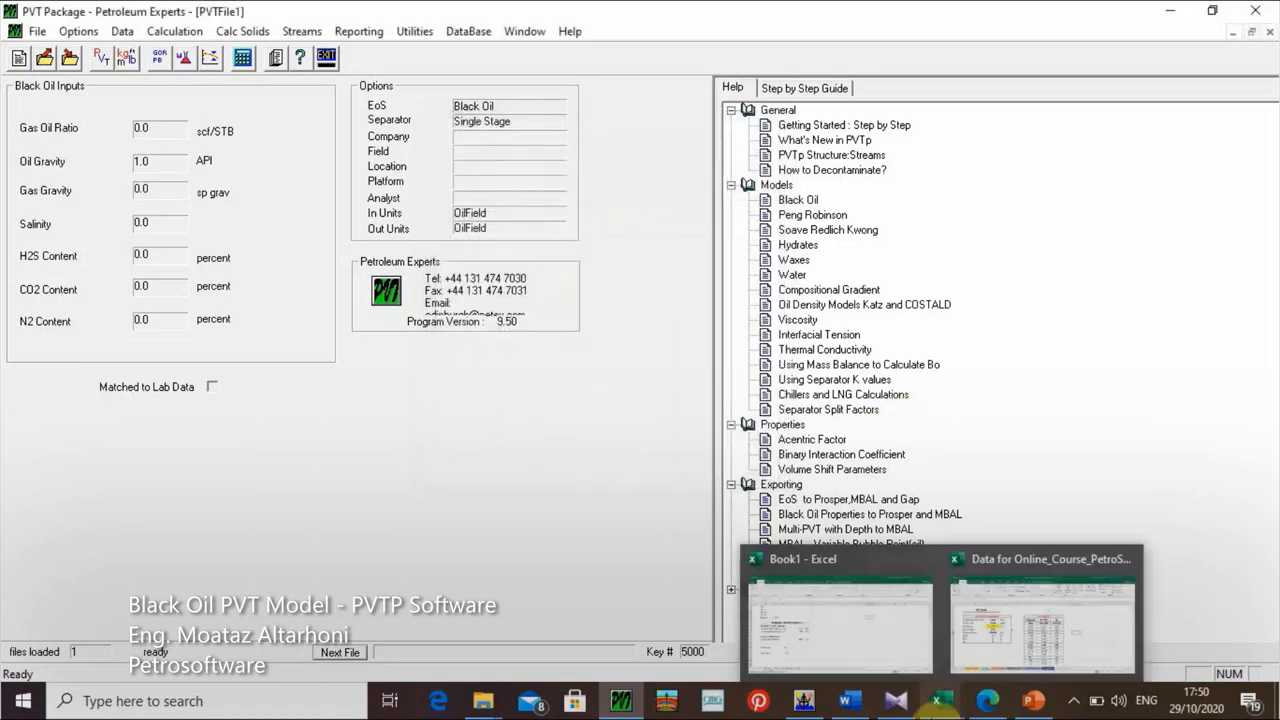
left_click(836, 622)
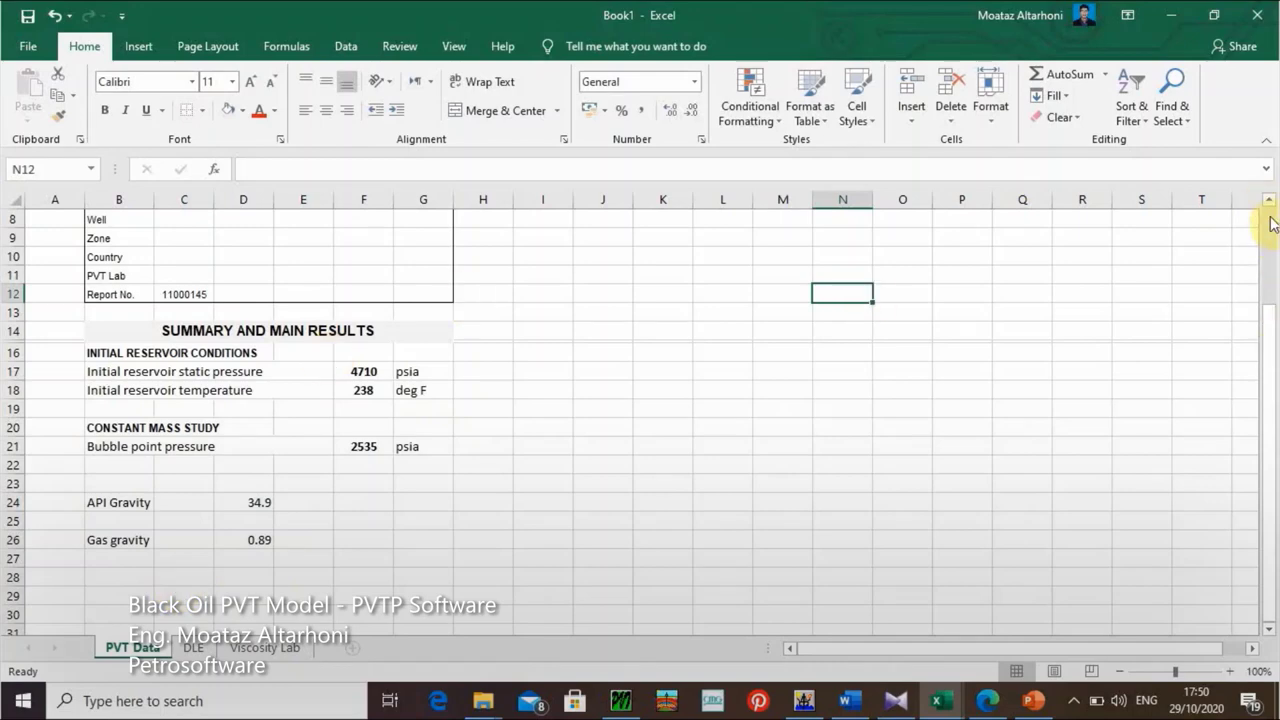
scroll(1272, 228, "up", 2)
left_click_drag(1272, 228, 1271, 277)
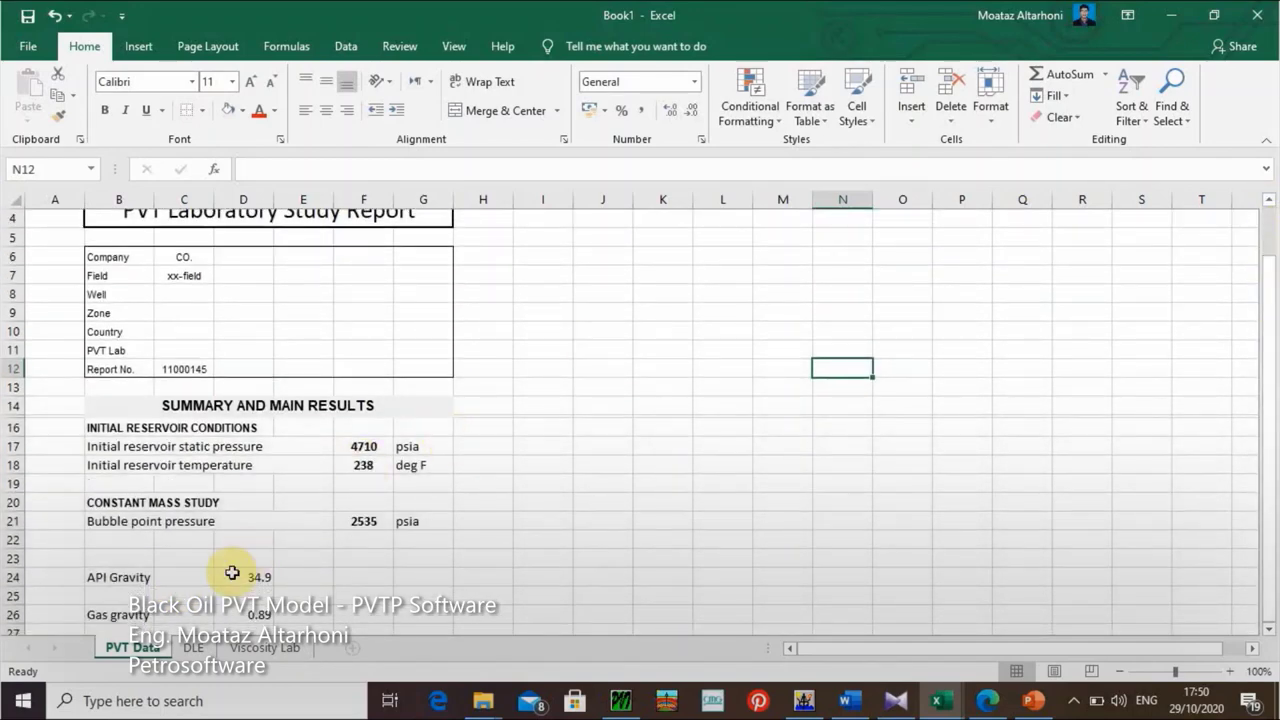
left_click(195, 648)
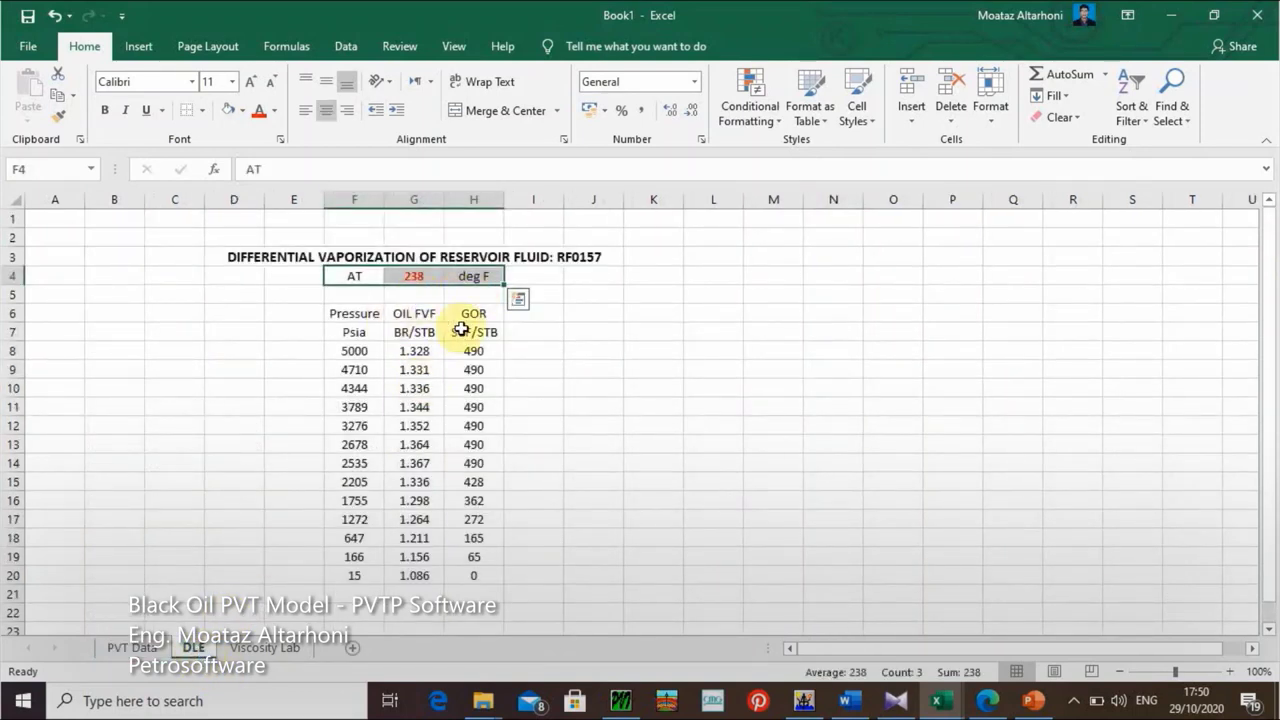
left_click(265, 648)
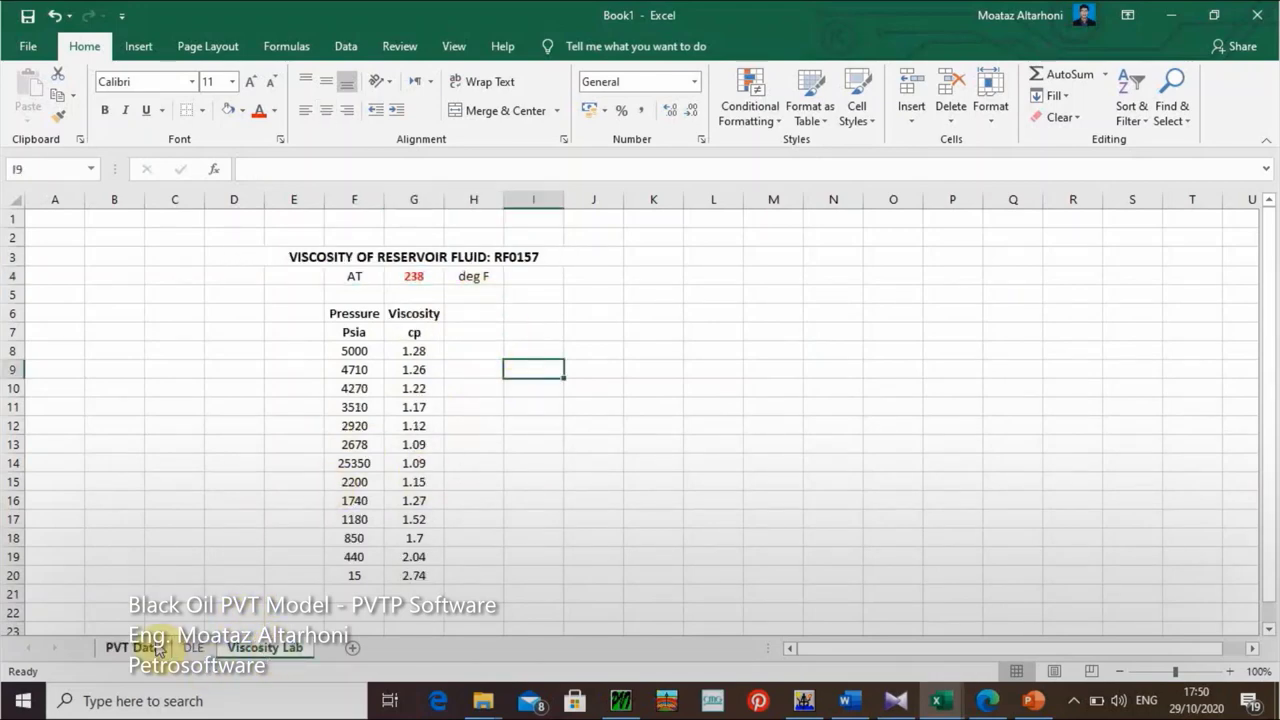
left_click(157, 648)
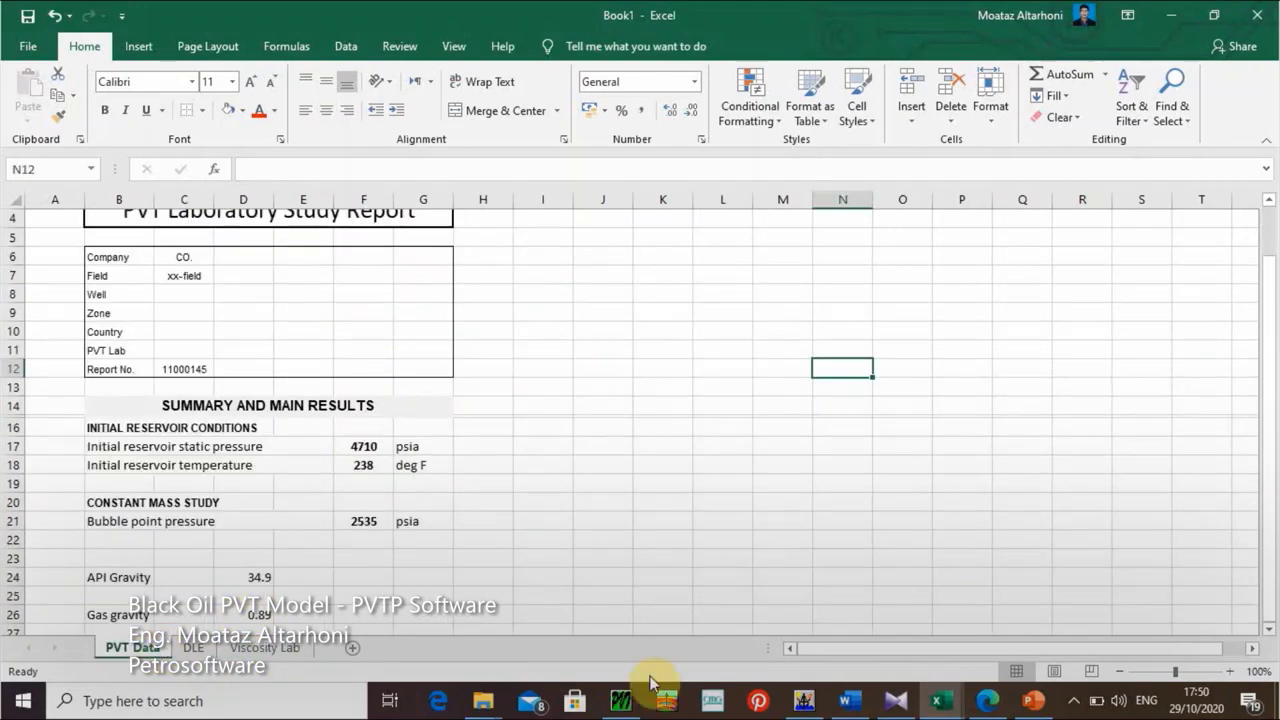
Step: Switch back to PVTP and set the input unit for Pressure to psia in the unit system
left_click(621, 699)
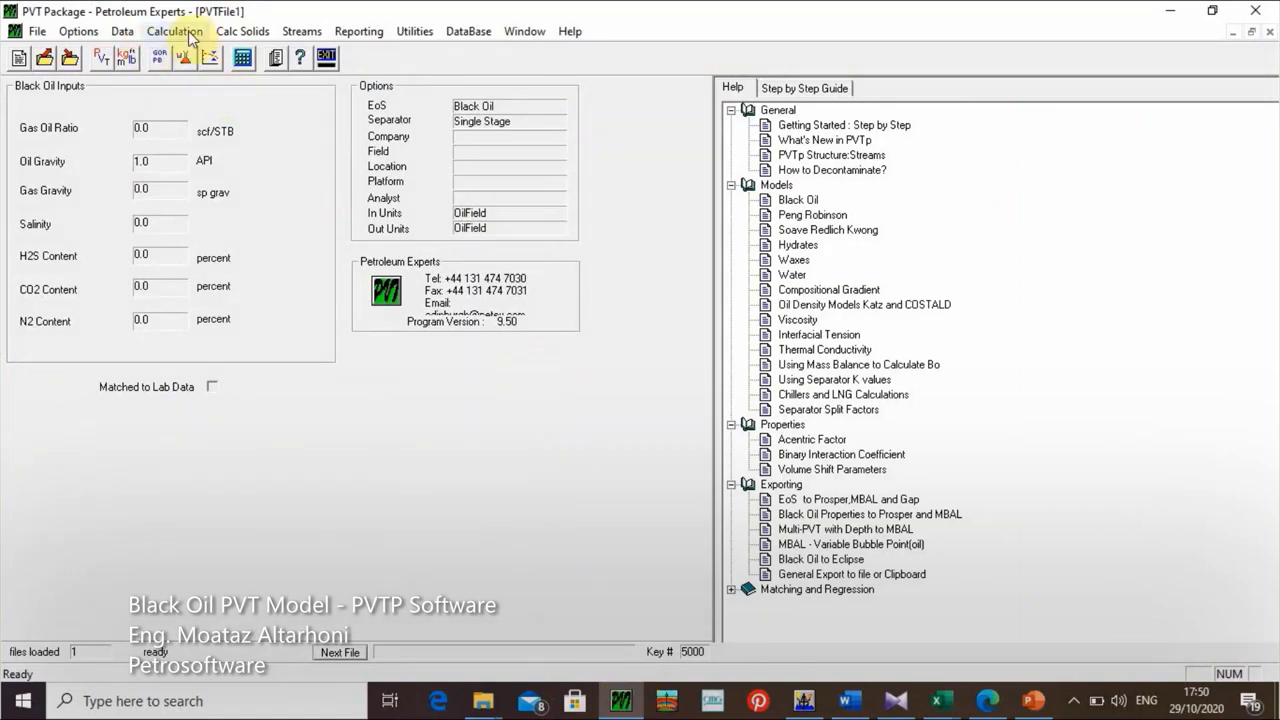
left_click(127, 58)
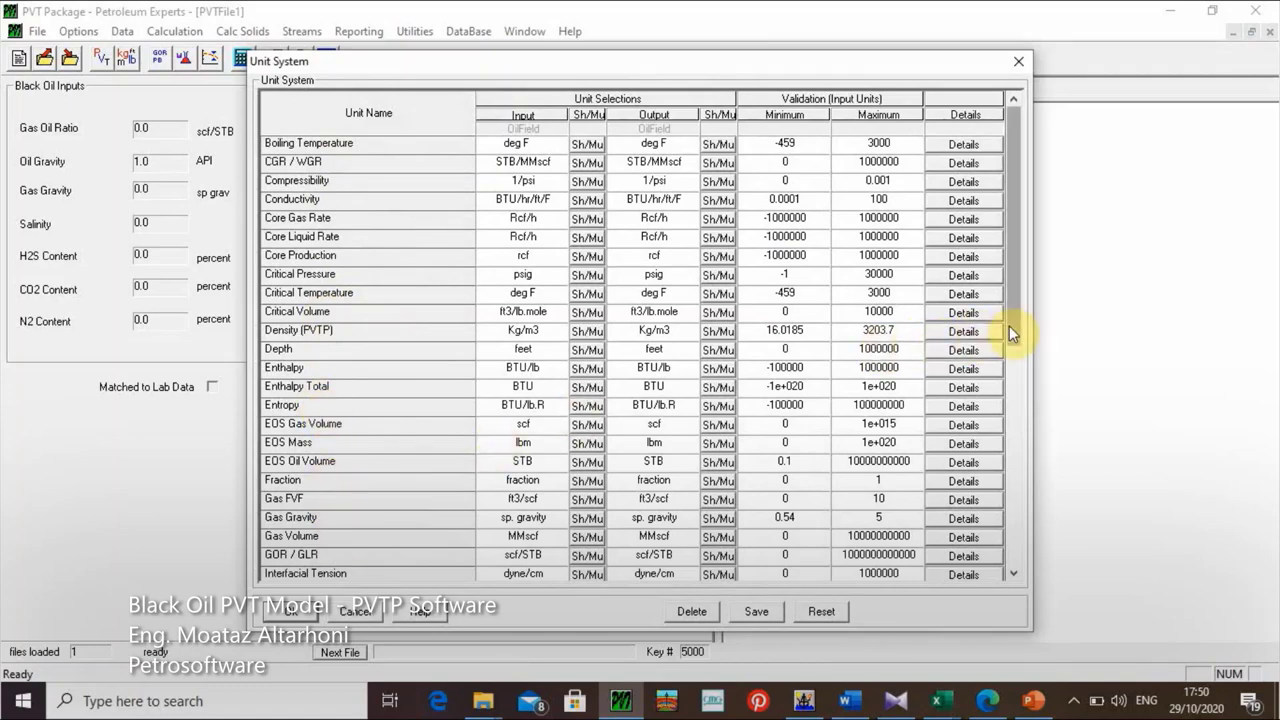
left_click_drag(1009, 325, 1014, 505)
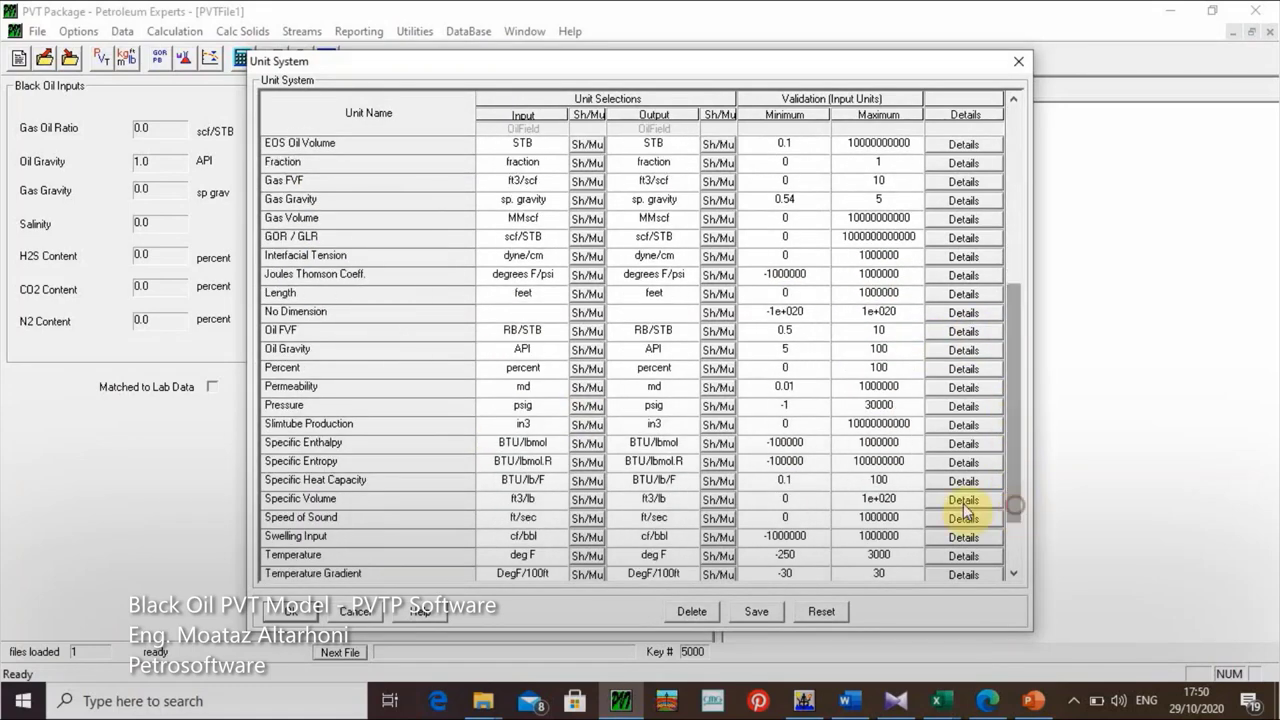
left_click(548, 406)
left_click(555, 407)
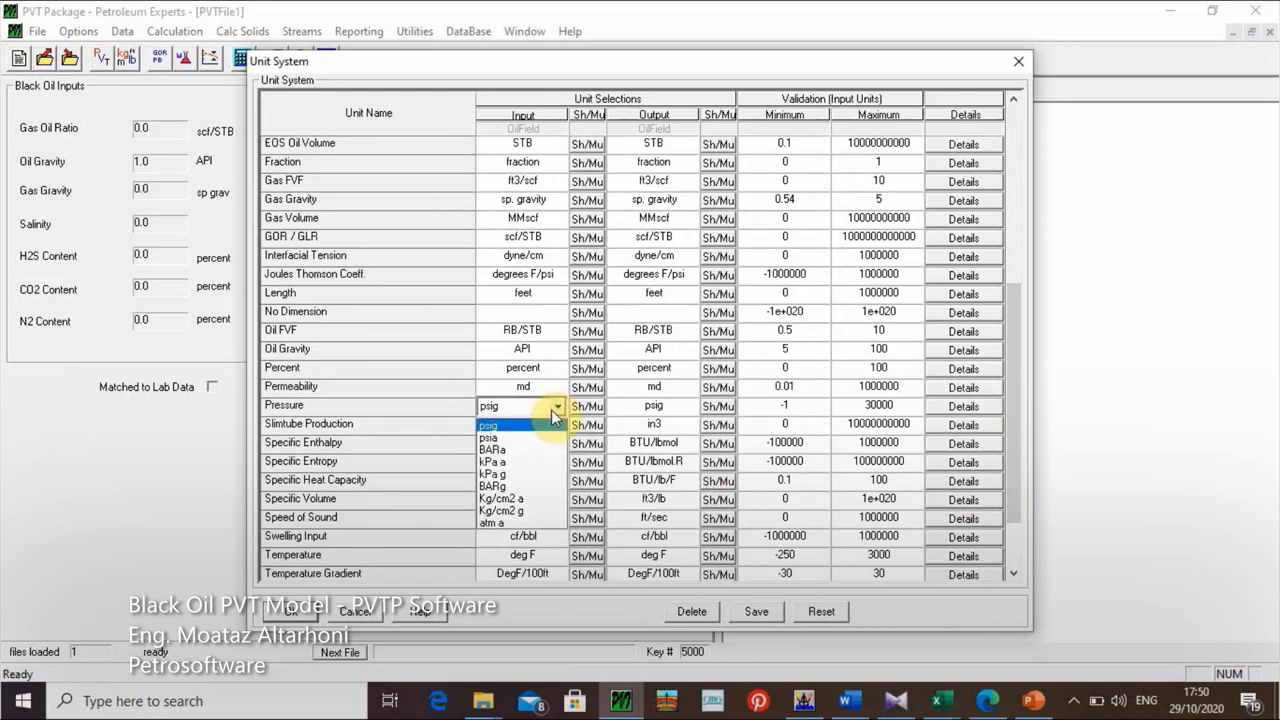
left_click(489, 437)
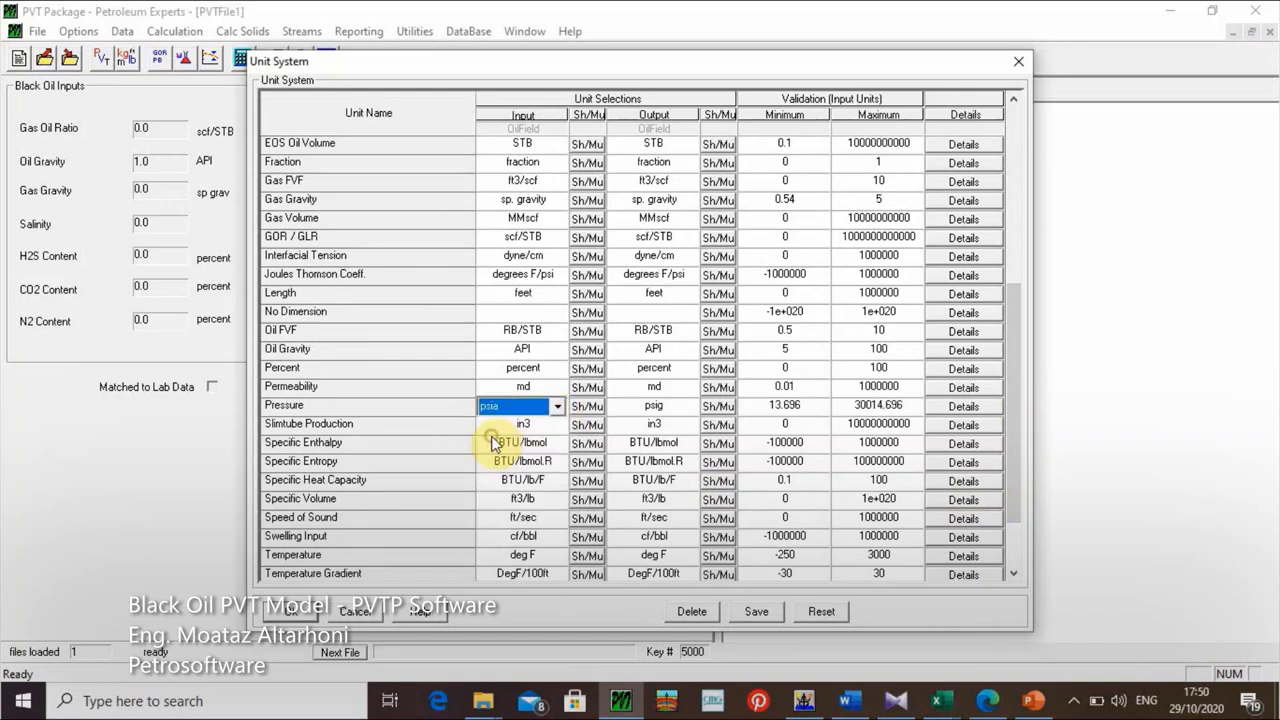
Step: Set the output unit for Pressure to psia, save the current input units, and accept the unit system
left_click(682, 406)
left_click(689, 407)
left_click(652, 437)
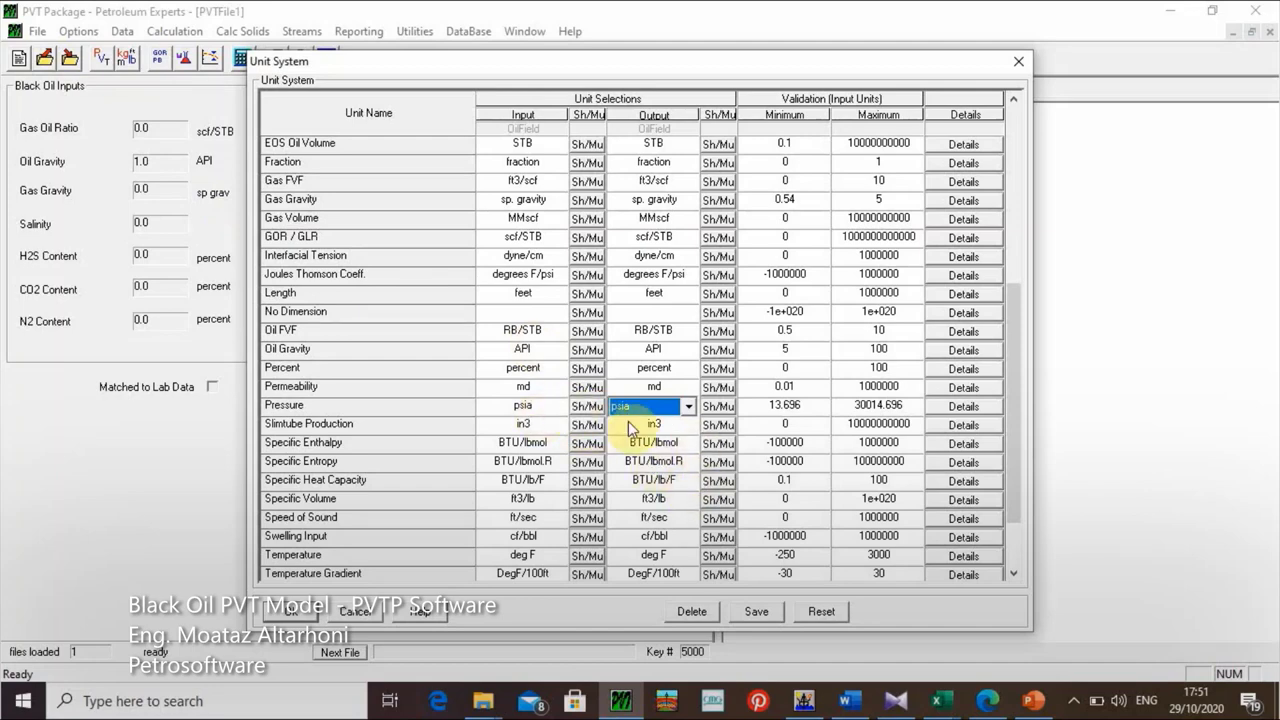
left_click(757, 611)
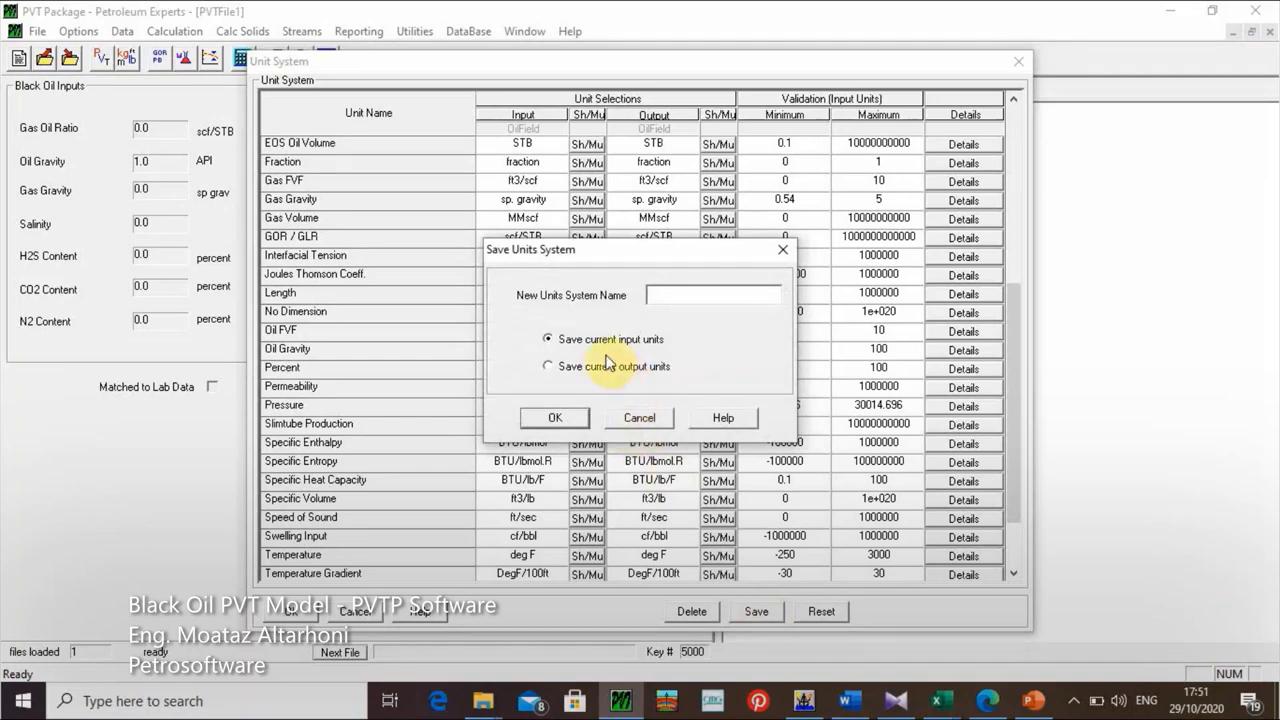
left_click(550, 420)
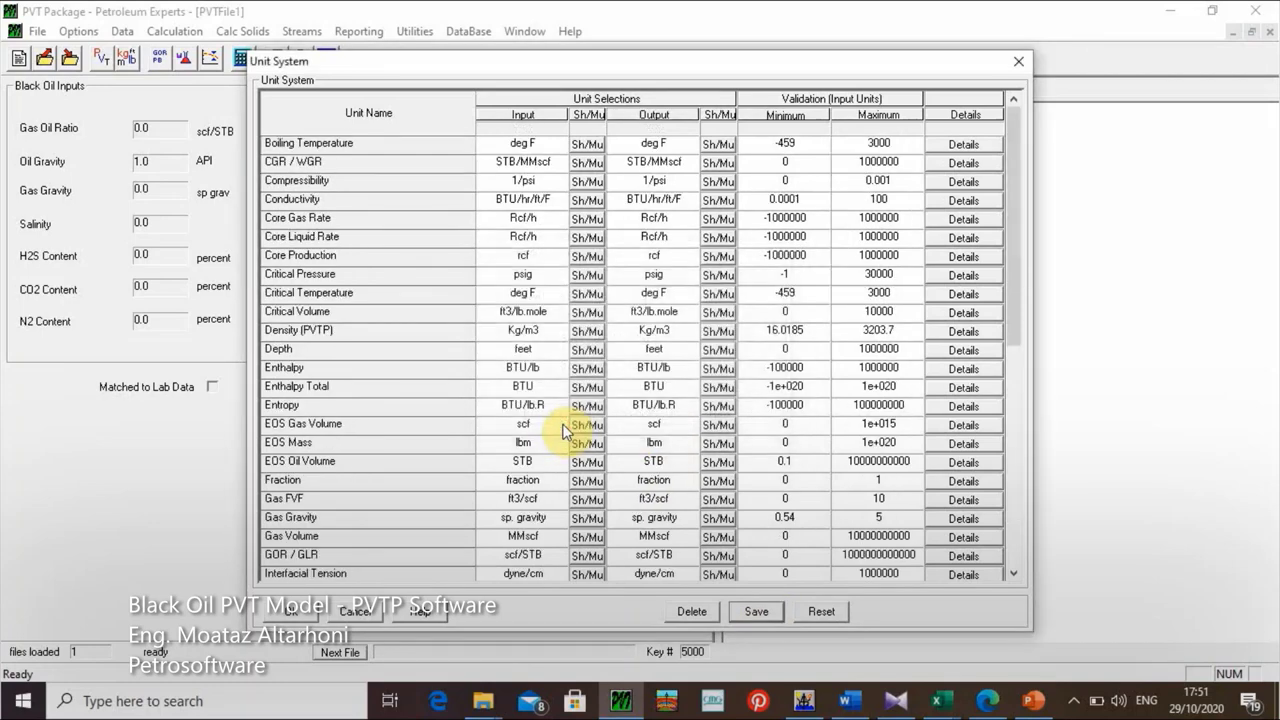
left_click(290, 611)
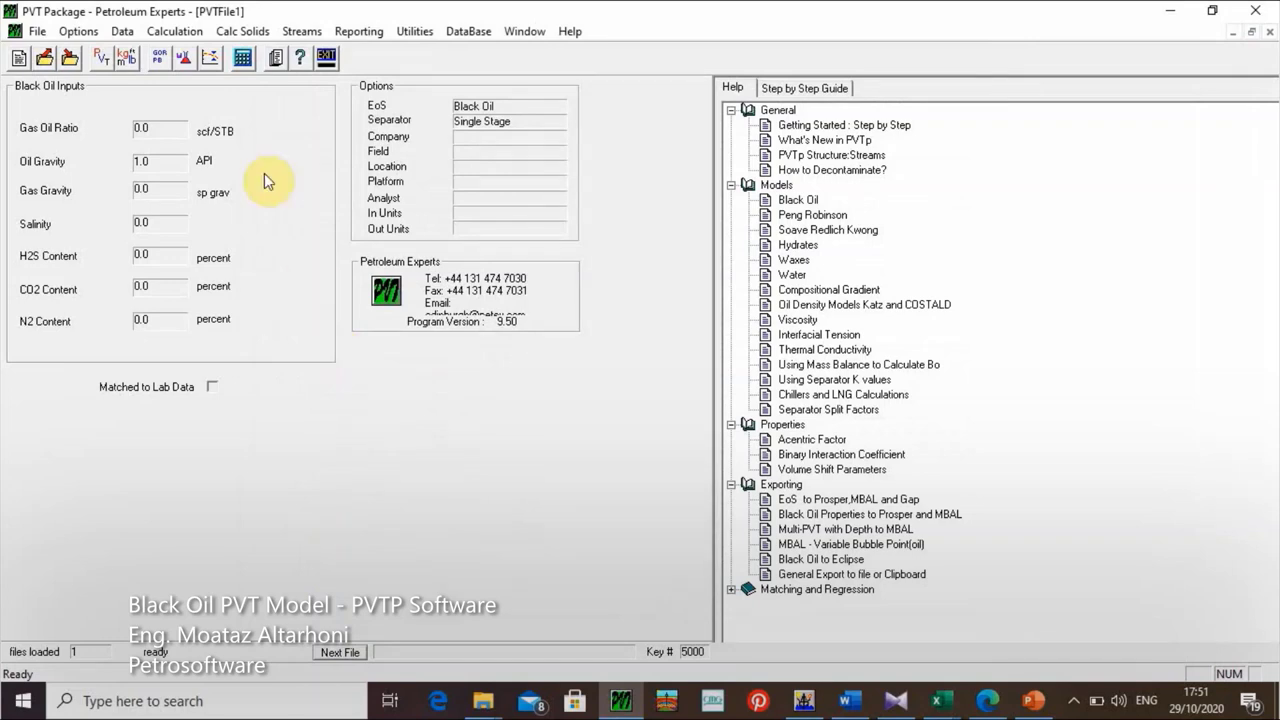
Step: Open the Black Oil data input and review the available correlations, keeping Glaso for Pb, Rs, Bo and Beal et al for oil viscosity
left_click(124, 34)
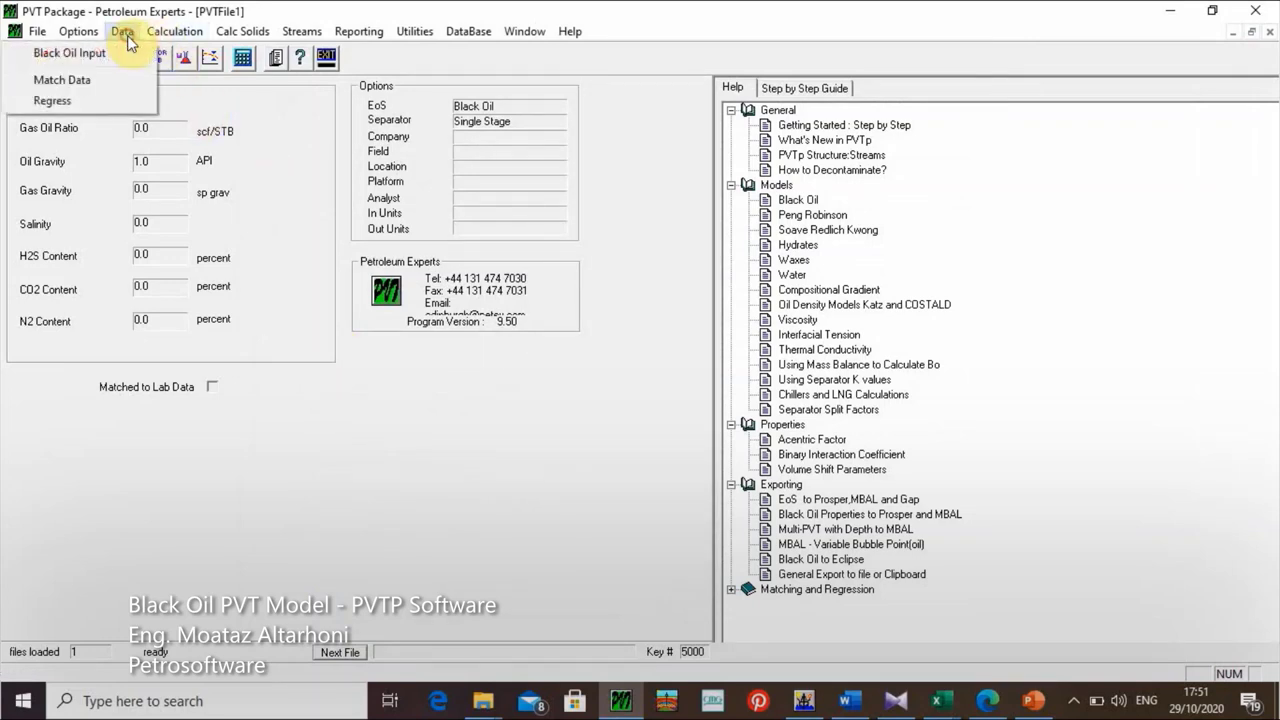
left_click(126, 53)
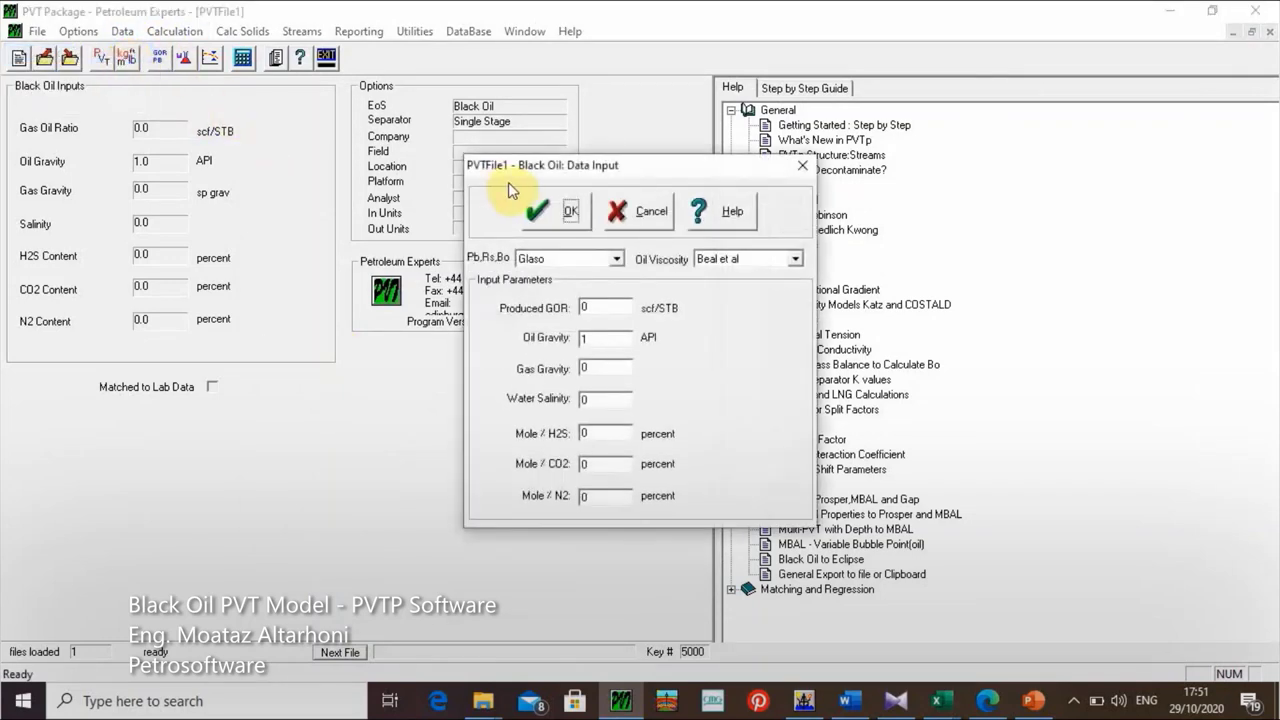
left_click_drag(570, 166, 513, 118)
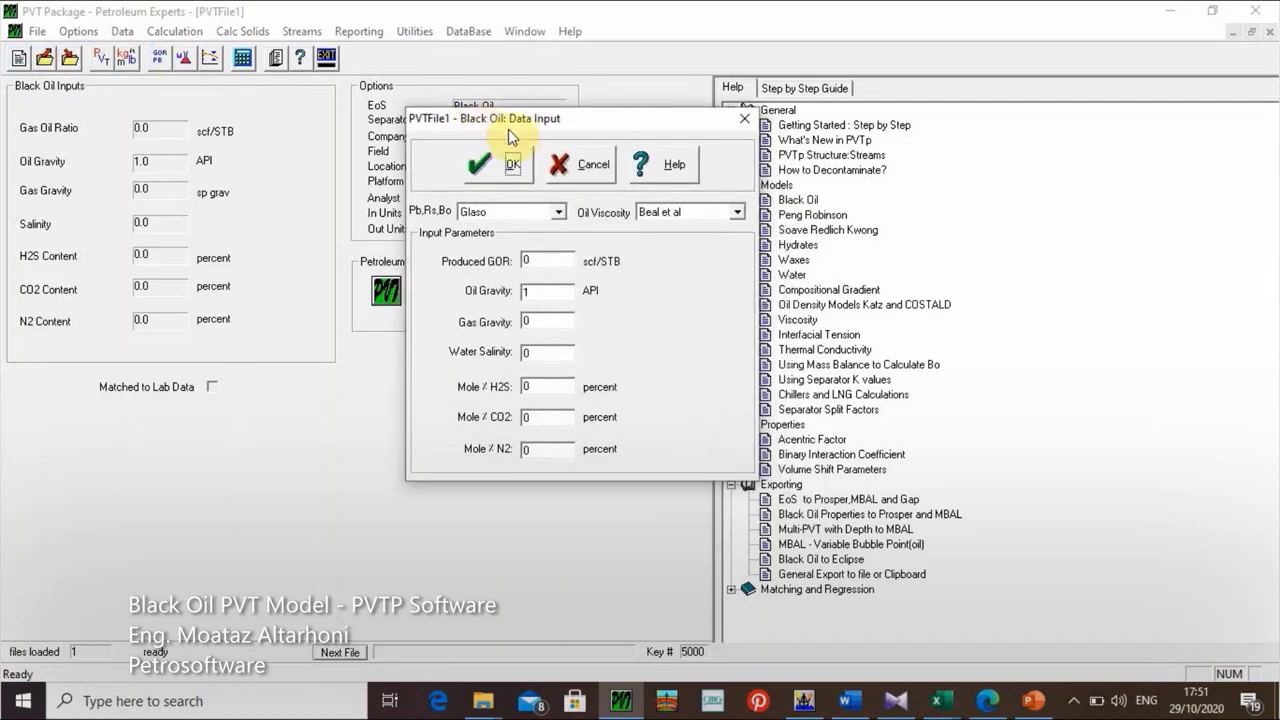
left_click(543, 212)
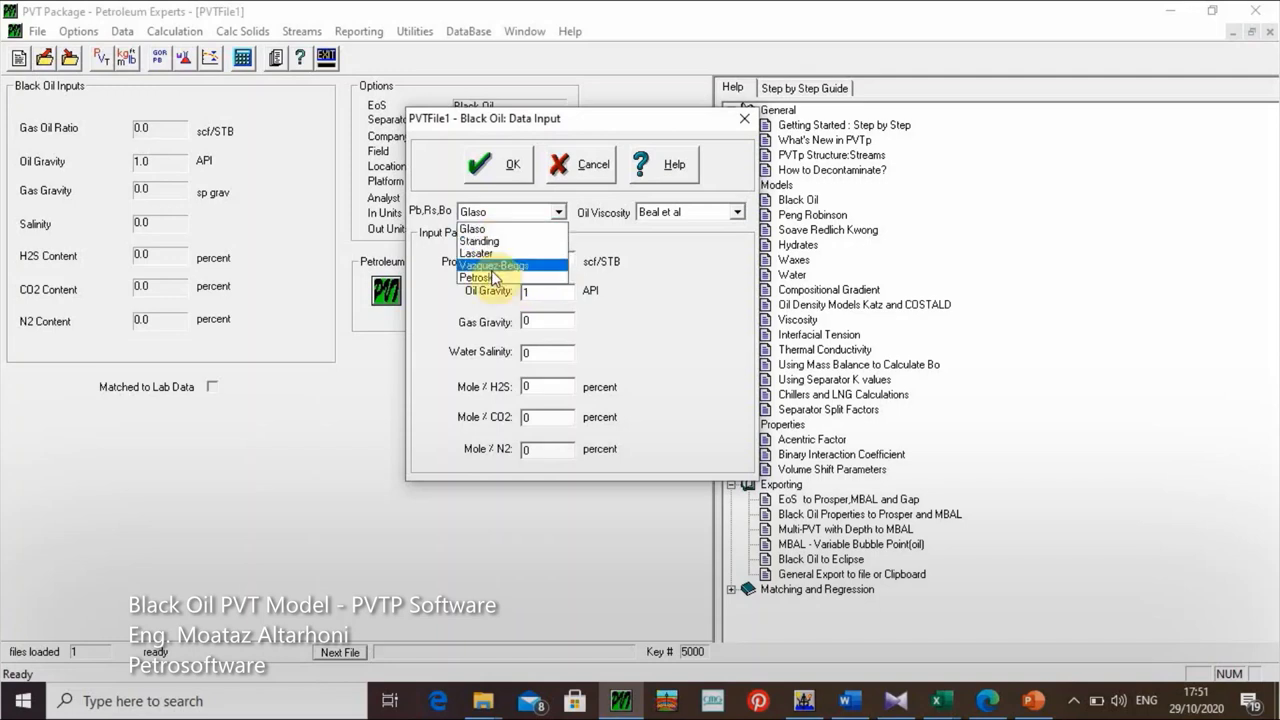
left_click(490, 214)
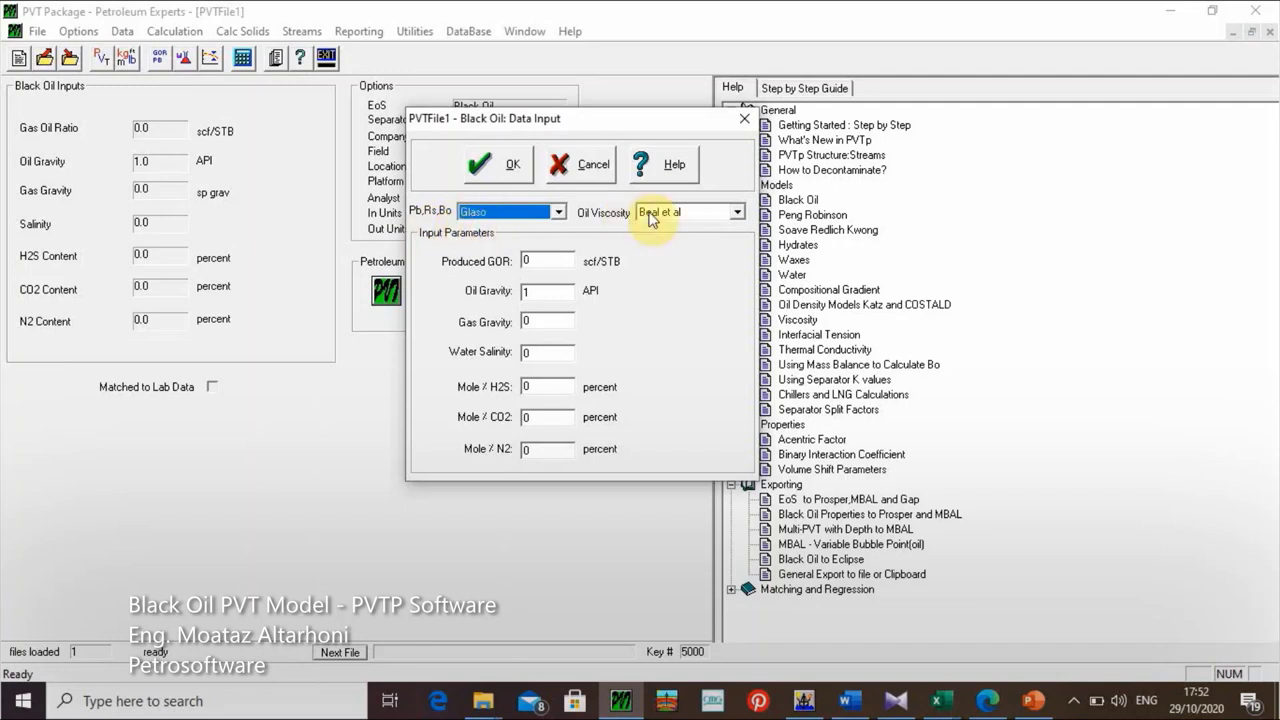
left_click(680, 213)
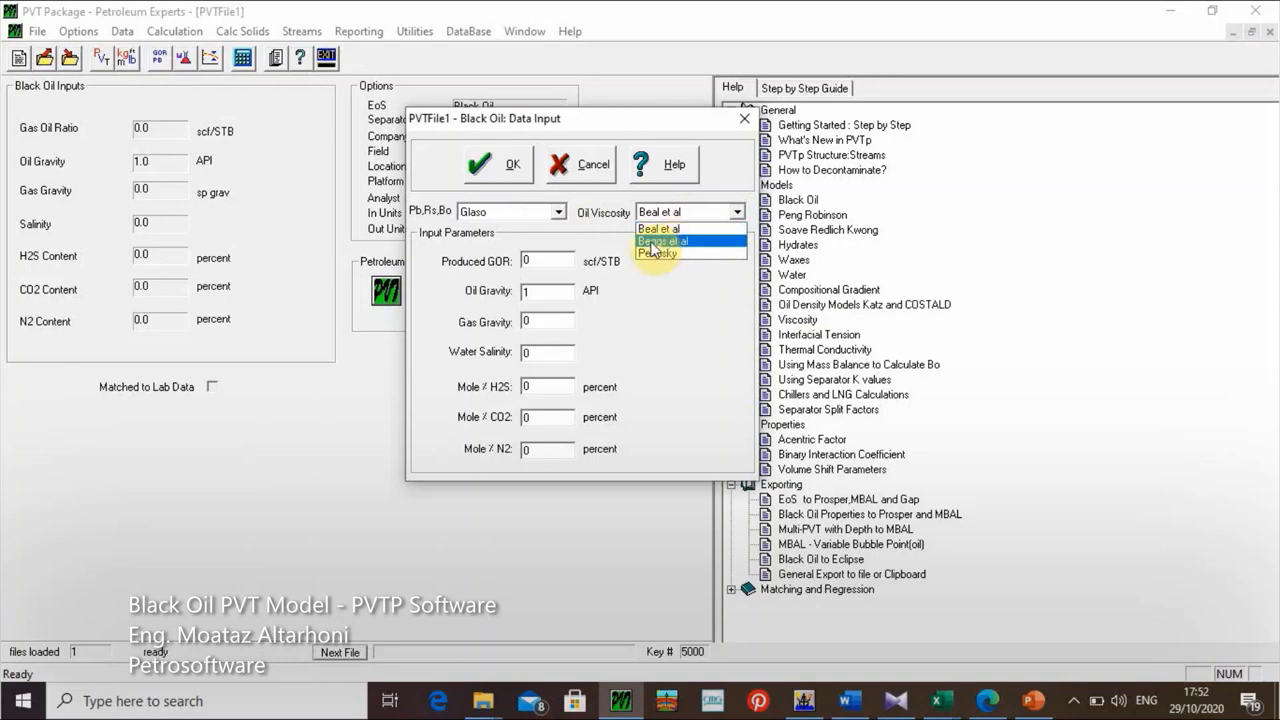
left_click(599, 227)
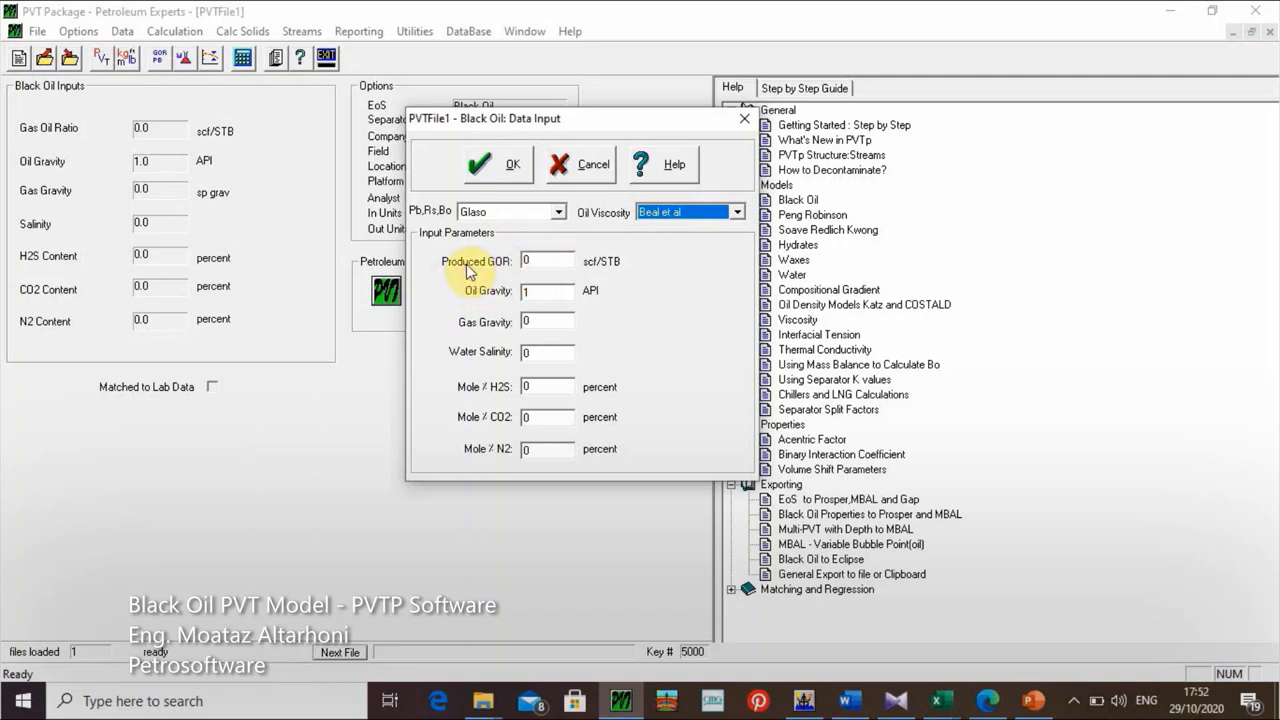
Step: Look up the solution GOR on the DLE sheet of the Book1 workbook in Excel and set the Produced GOR in PVTP to 490 scf/STB
double_click(535, 259)
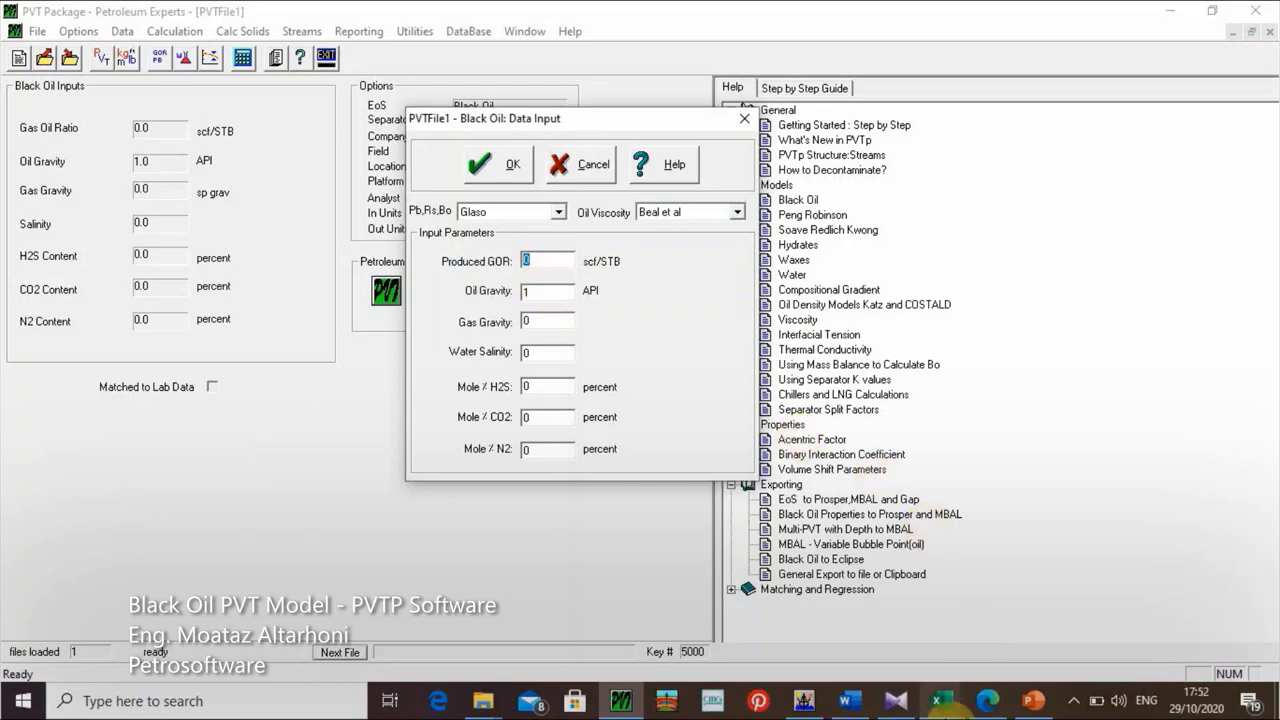
mouse_move(945, 705)
left_click(832, 645)
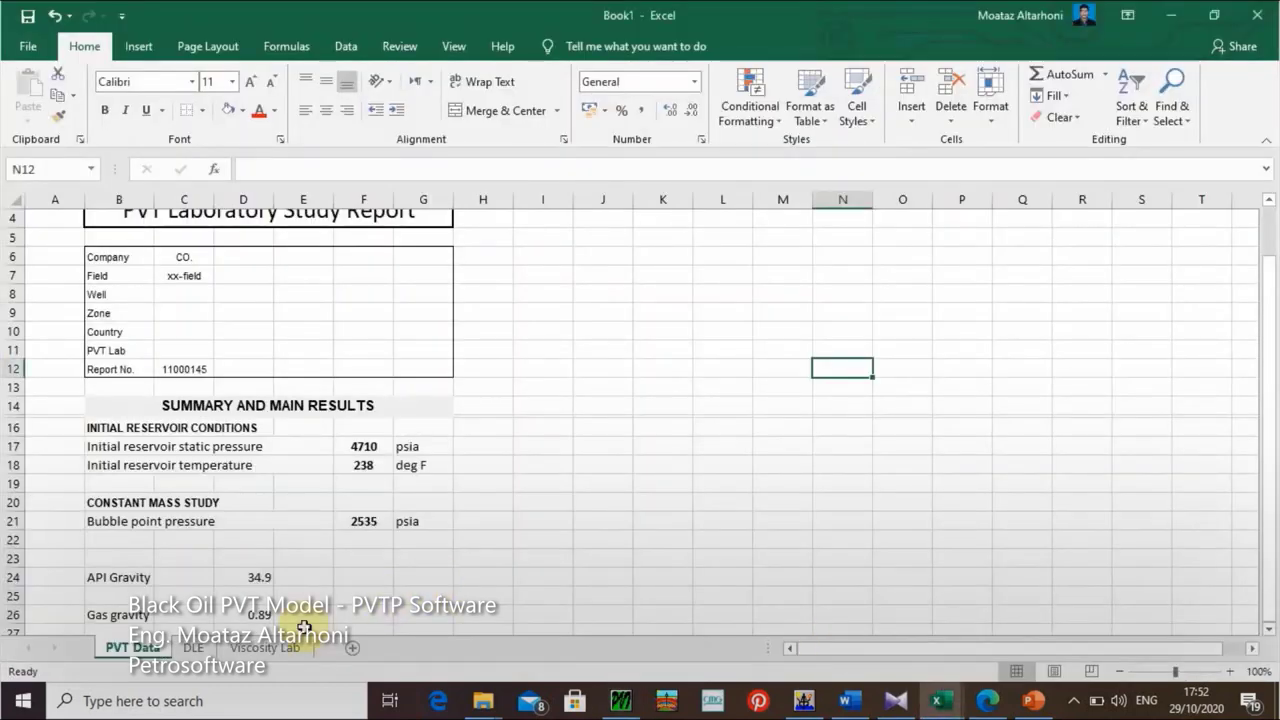
left_click(193, 647)
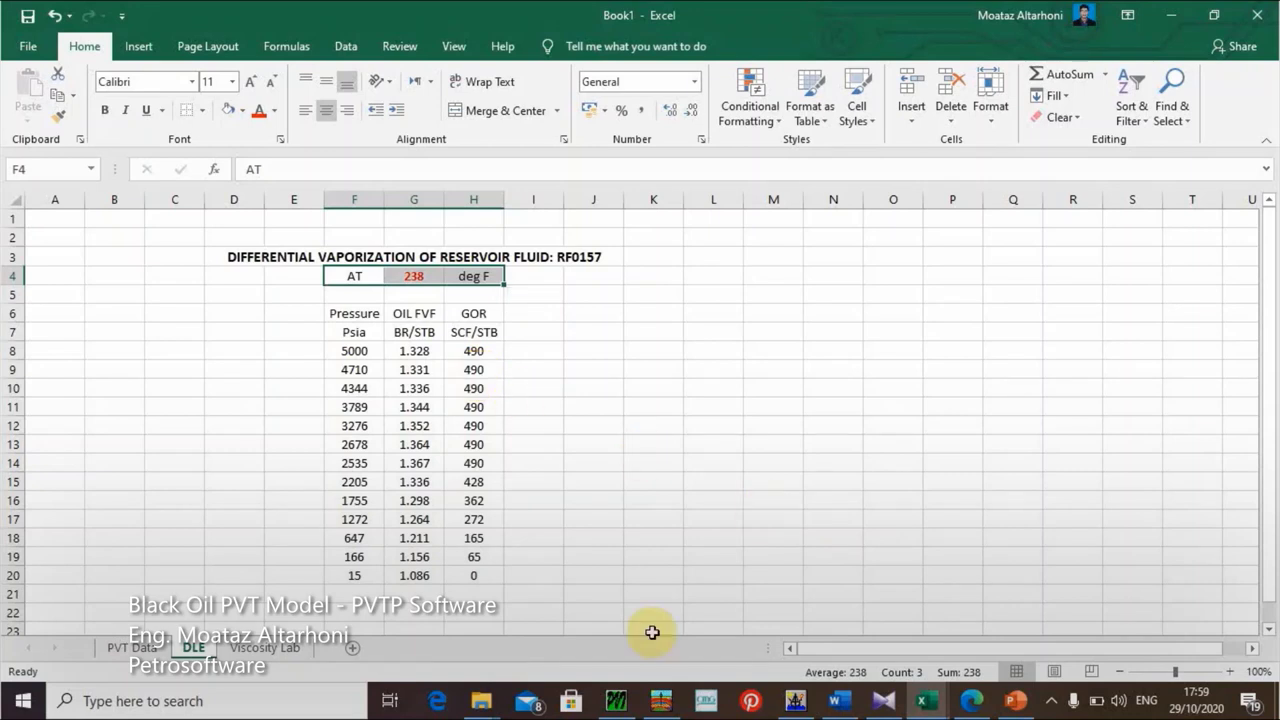
left_click(624, 697)
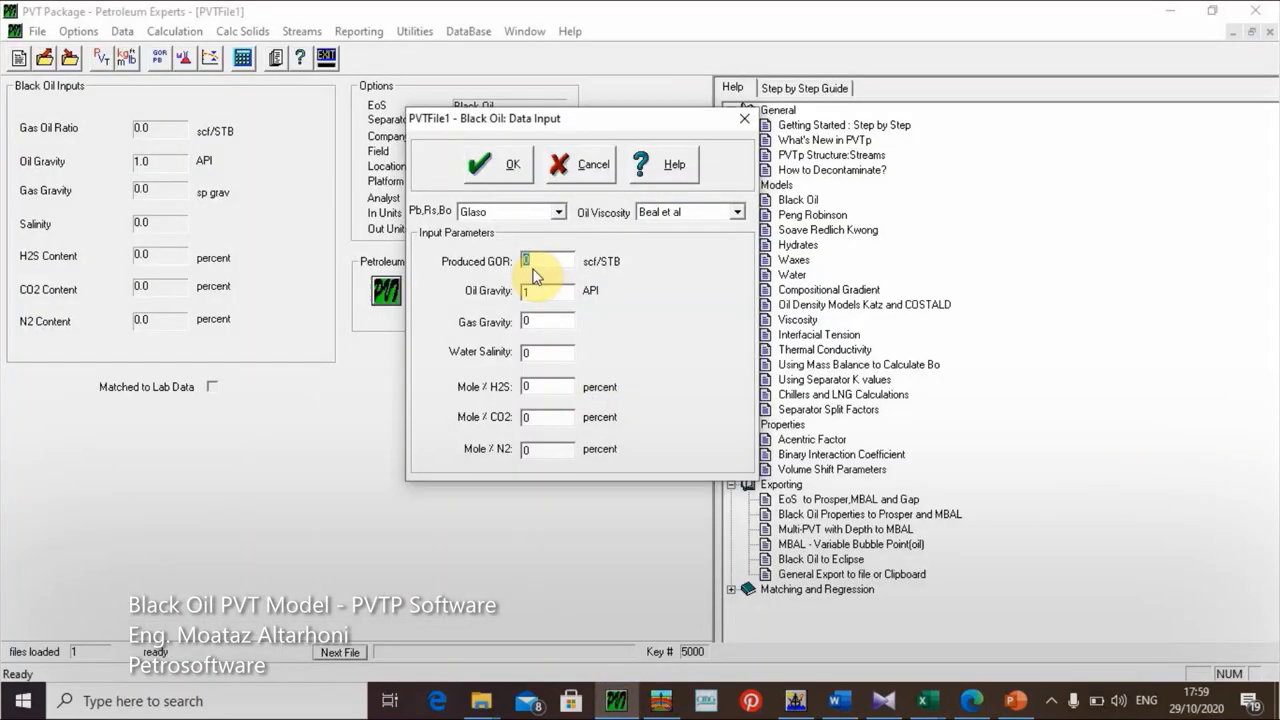
type("490")
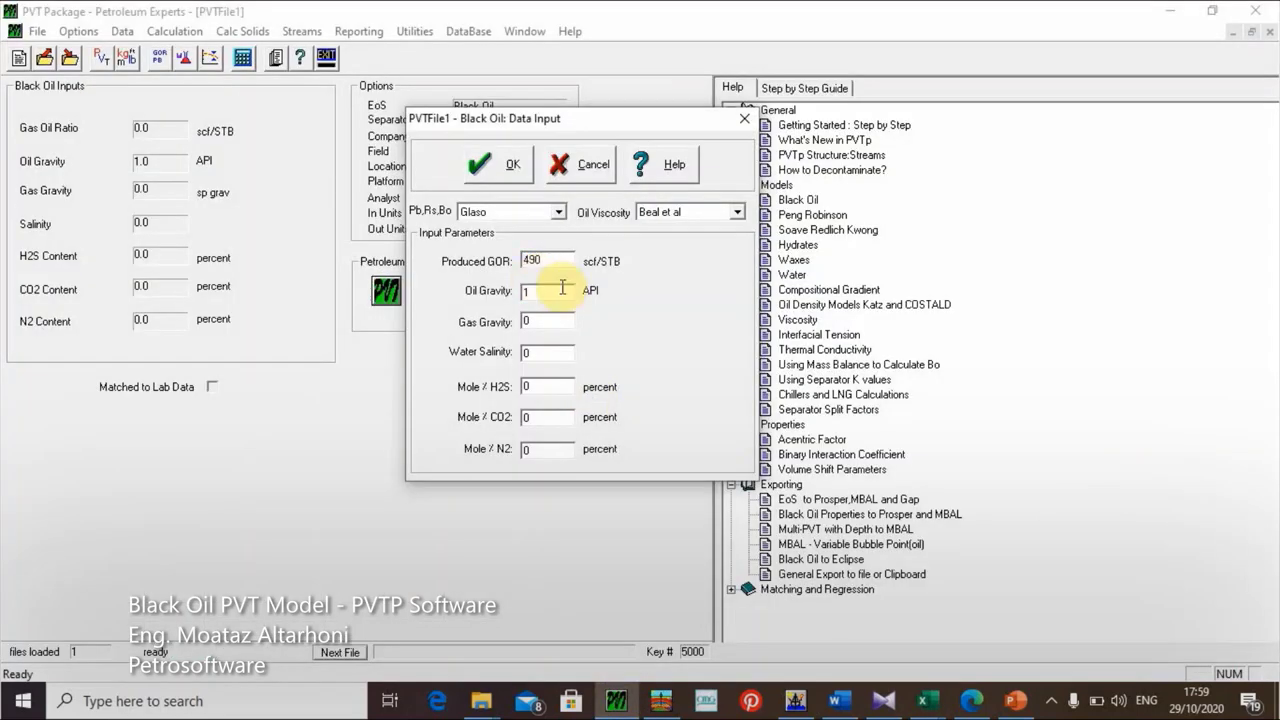
Step: Look up the API gravity on the PVT Data sheet of Book1 in Excel and set the Oil Gravity in PVTP to 34.9 API
double_click(560, 290)
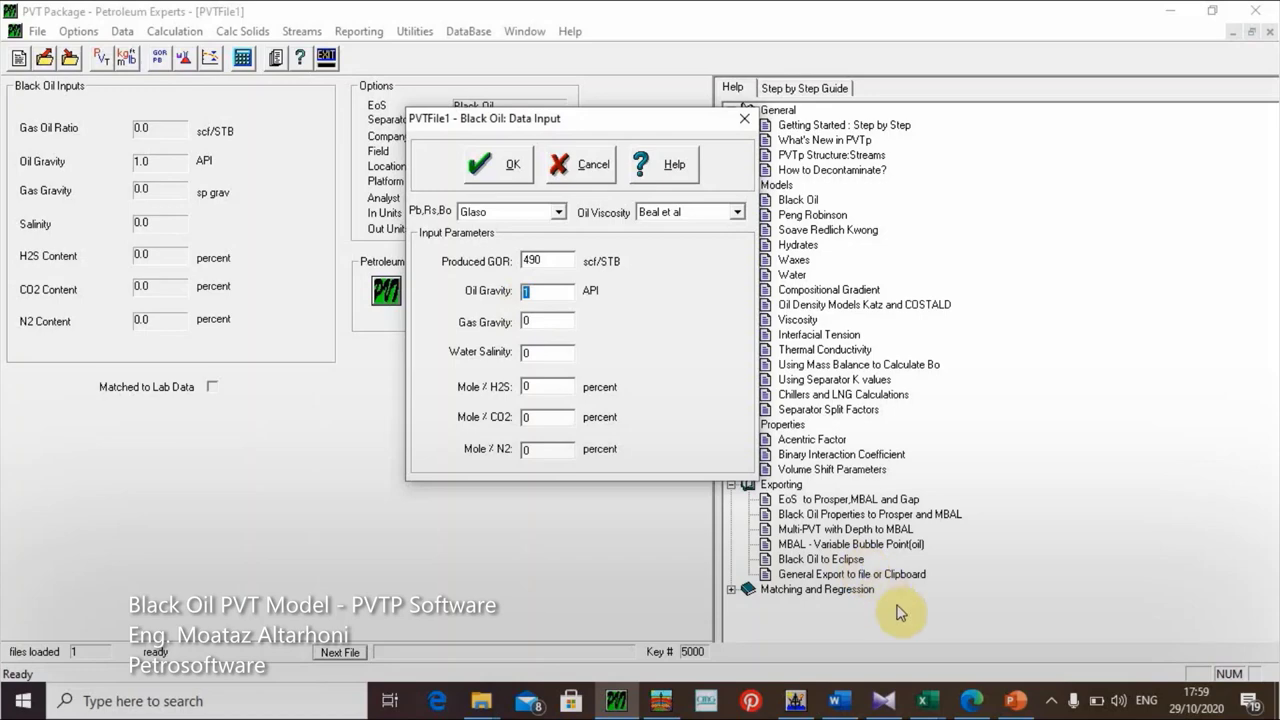
mouse_move(935, 710)
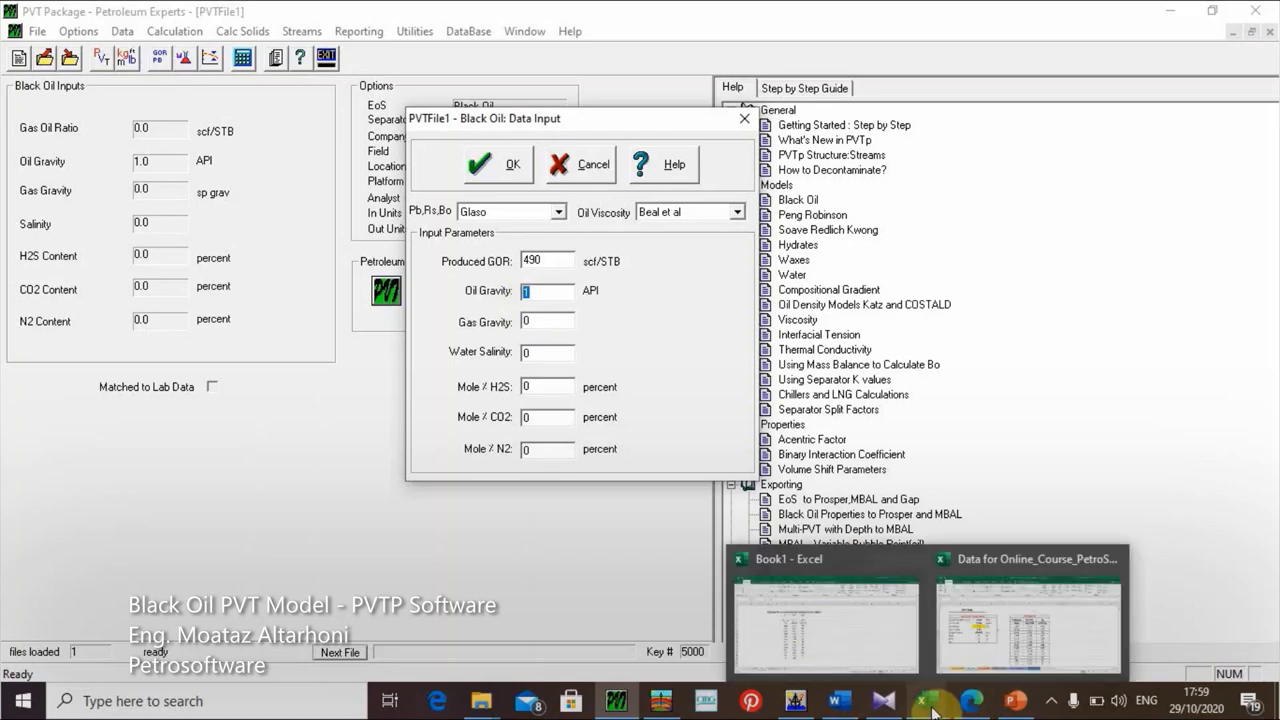
left_click(820, 620)
left_click(147, 648)
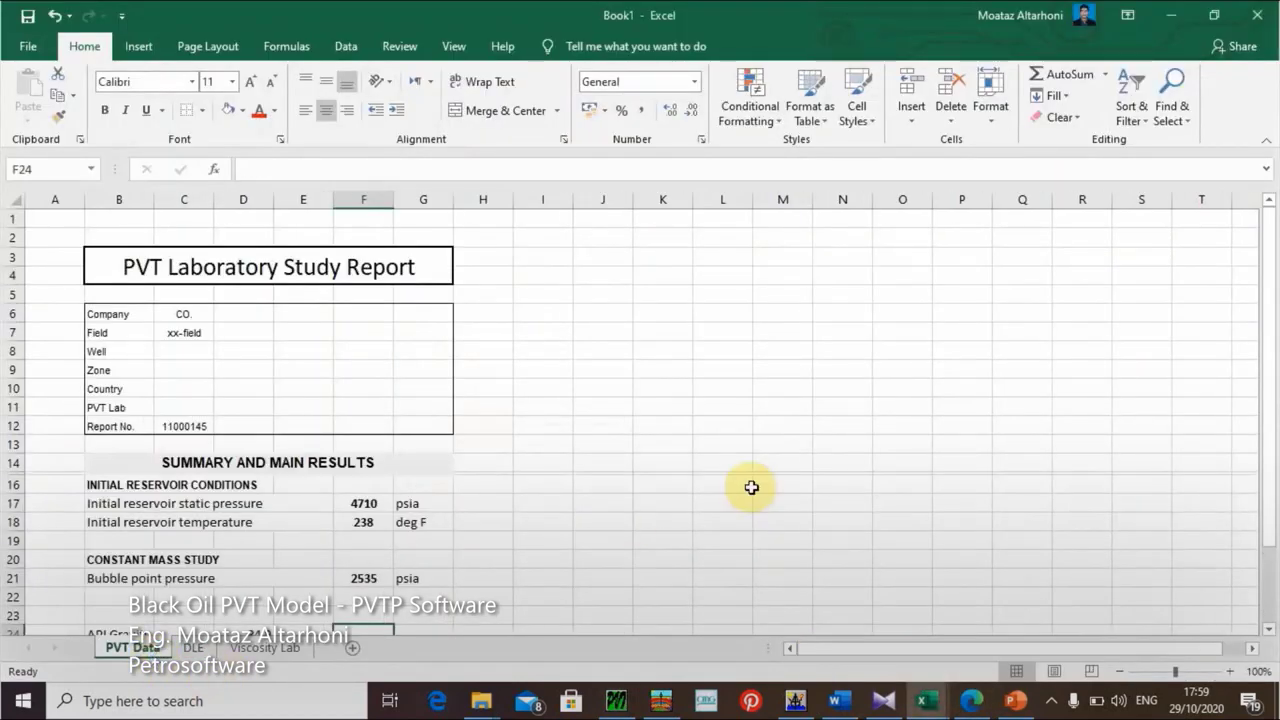
left_click(1268, 637)
scroll(1268, 637, "down", 1)
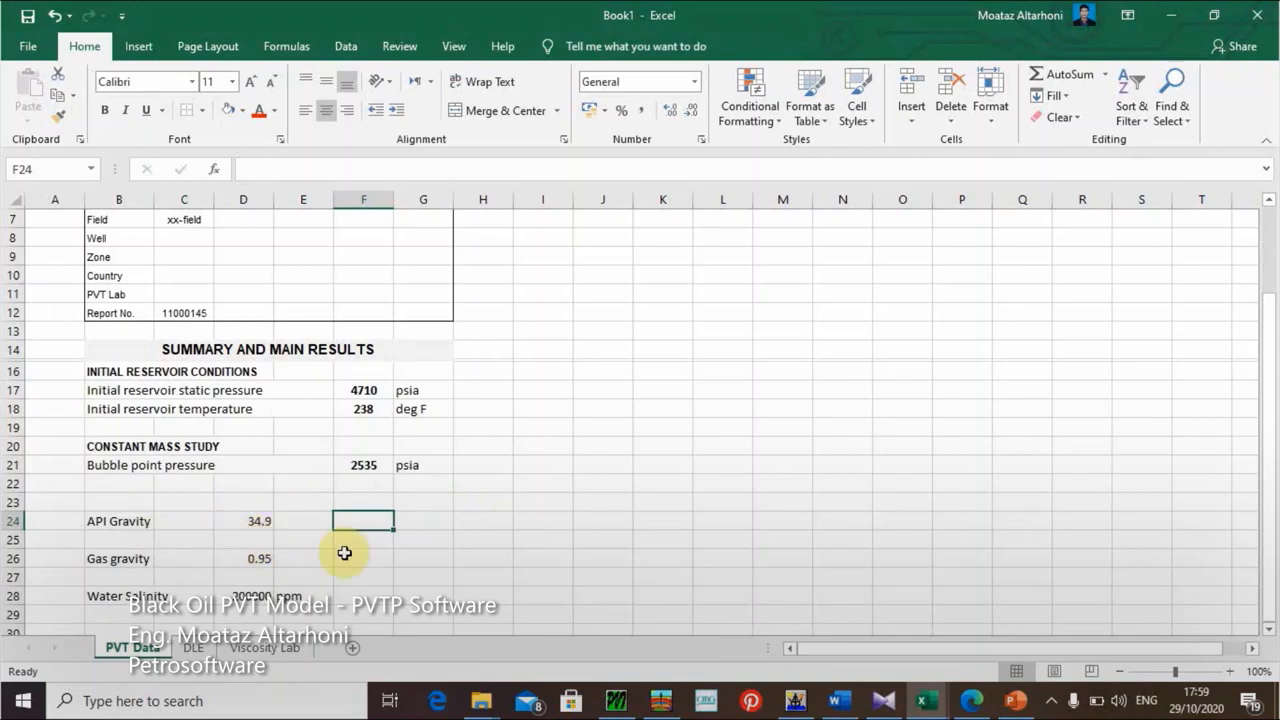
mouse_move(621, 700)
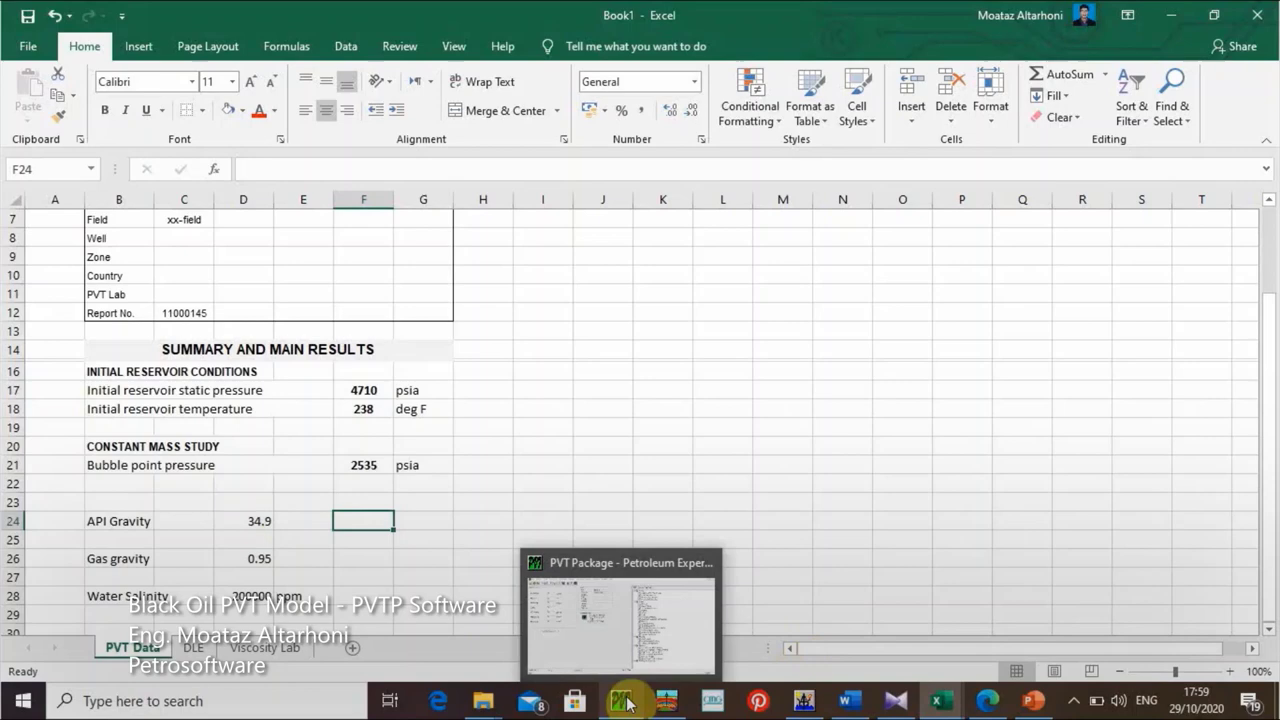
left_click(600, 612)
type("34.9")
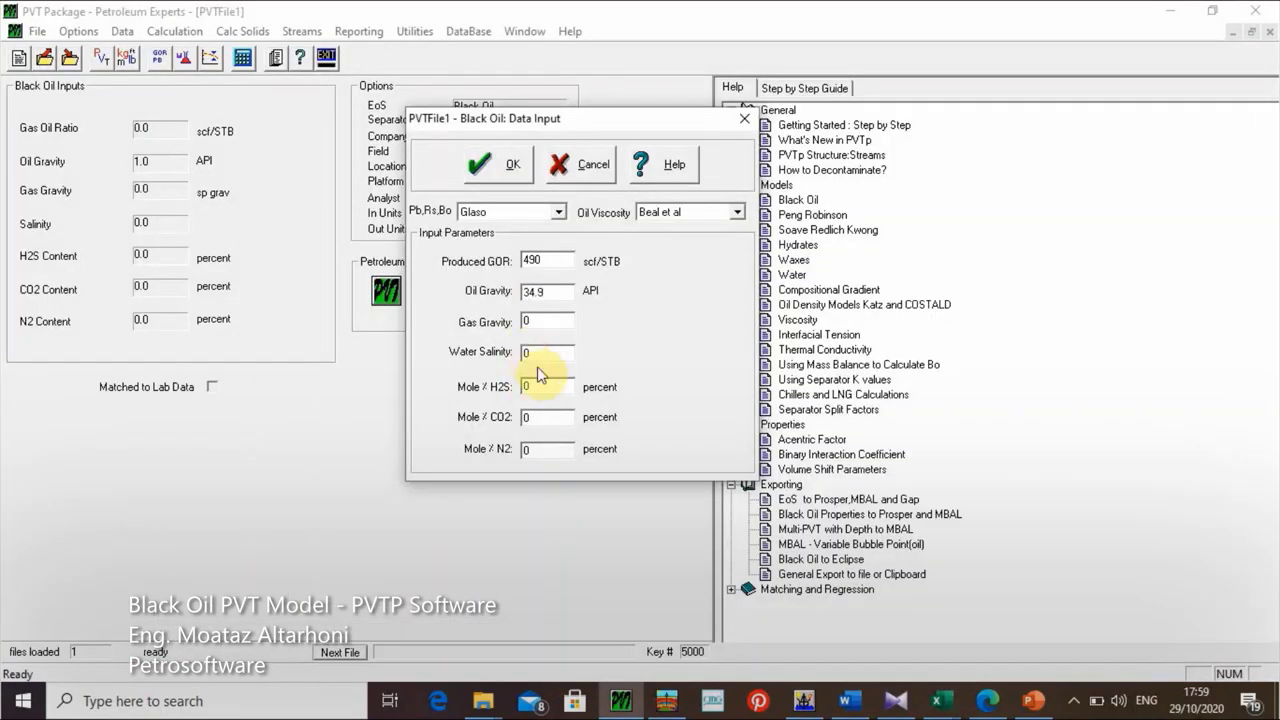
Step: Set the Gas Gravity to 0.95 and the Water Salinity to 200000 from the Book1 lab data, and accept the Black Oil inputs
left_click(540, 321)
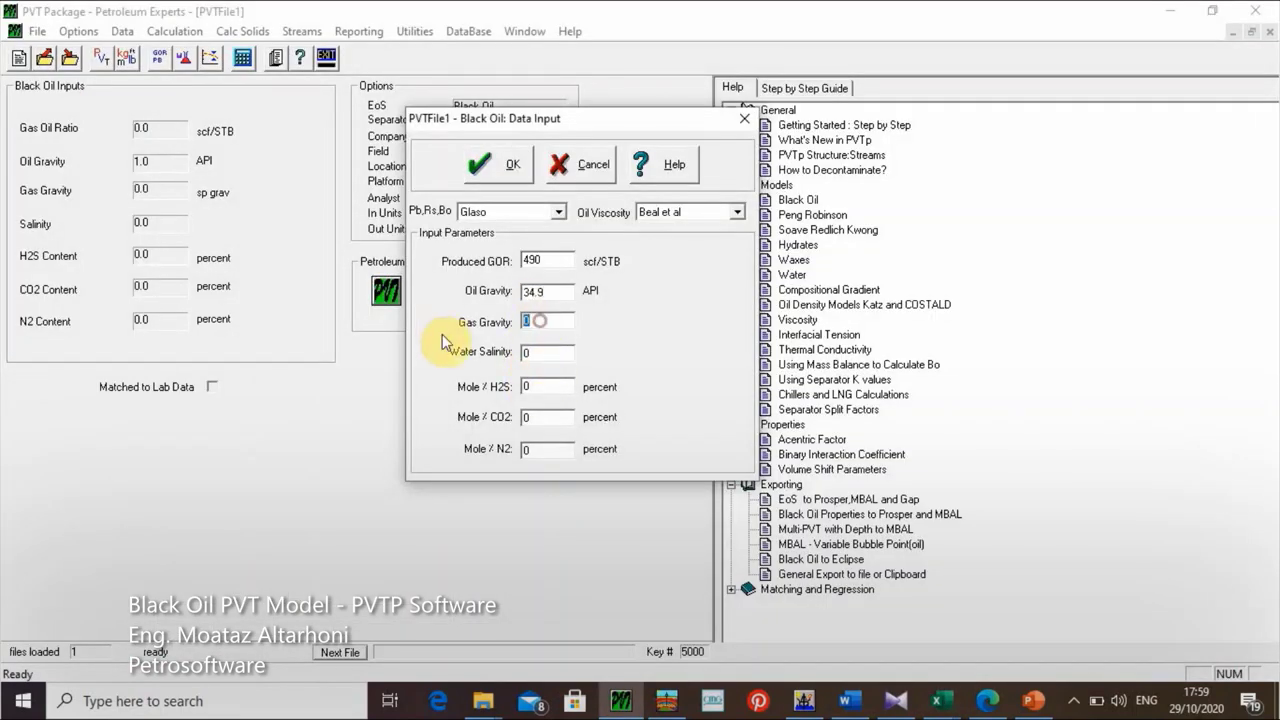
double_click(530, 353)
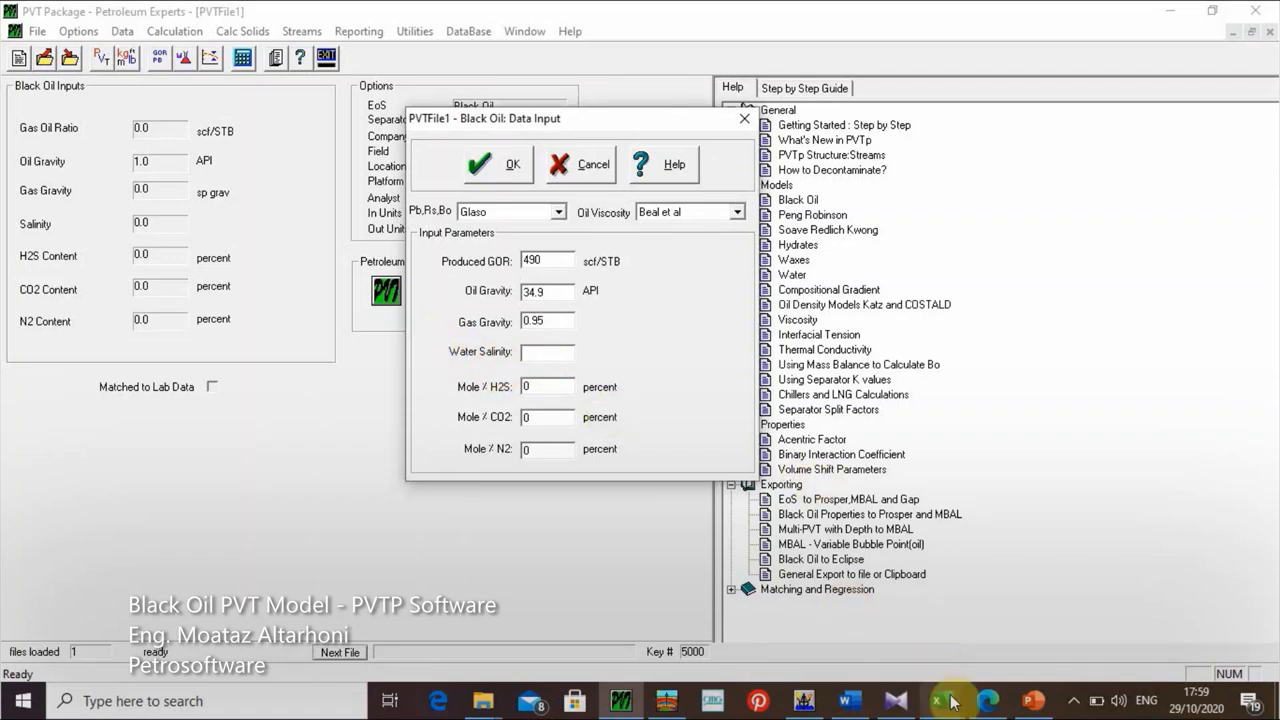
mouse_move(937, 700)
mouse_move(816, 622)
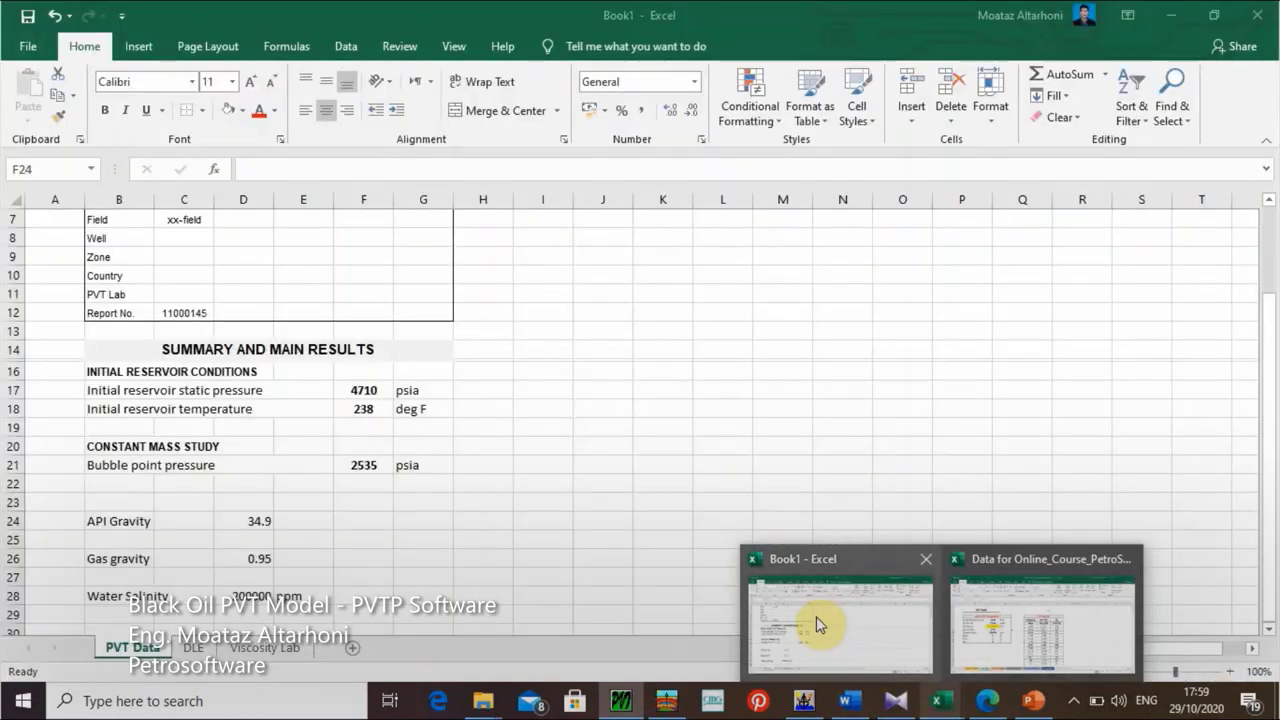
type("200000")
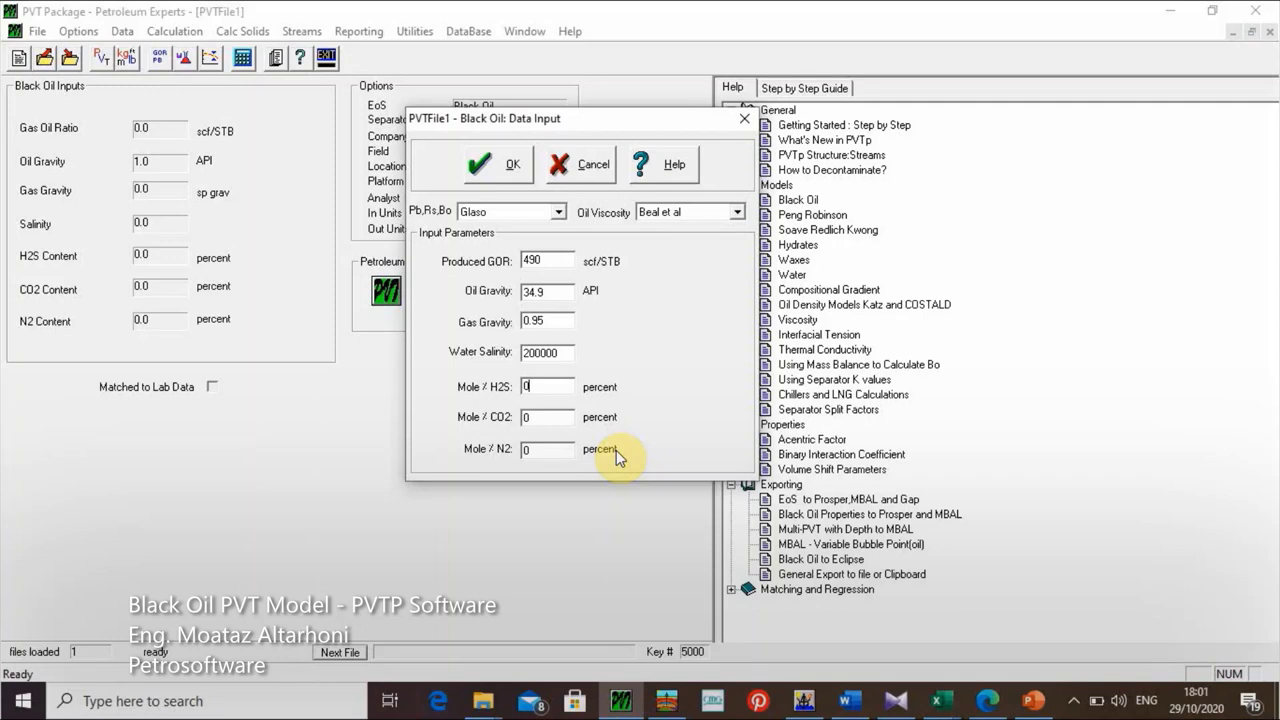
left_click(492, 172)
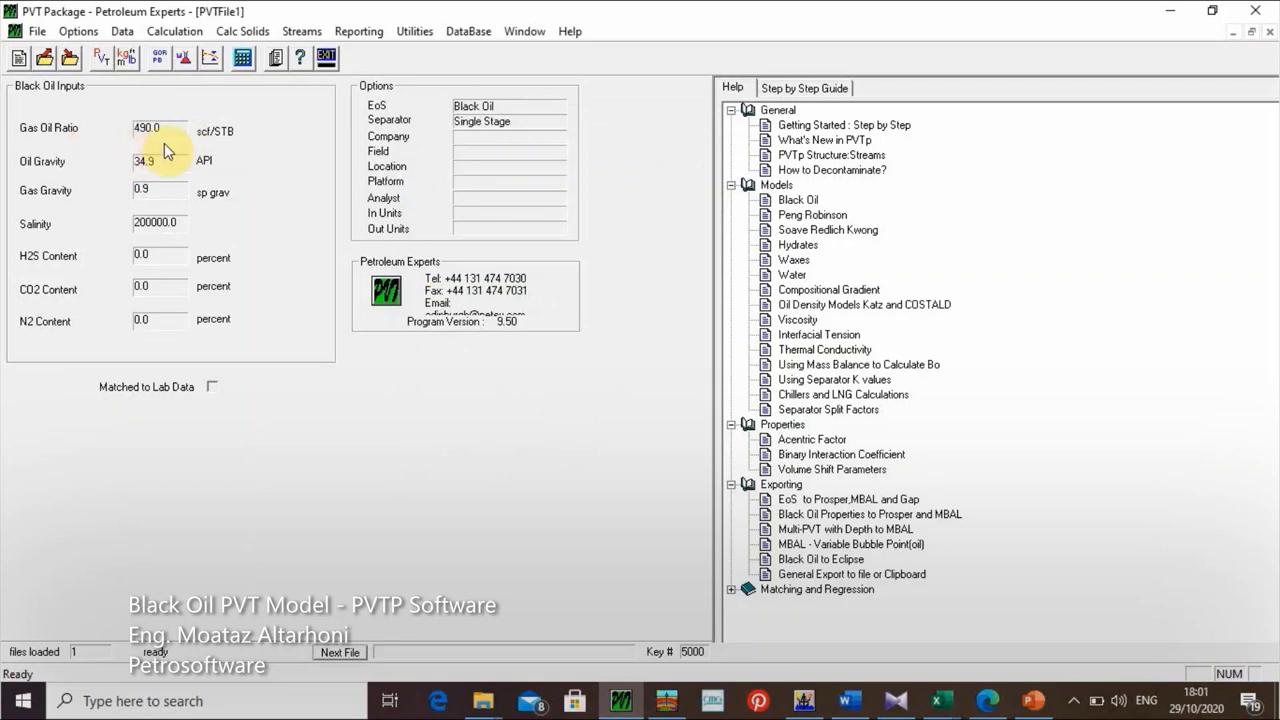
left_click(123, 31)
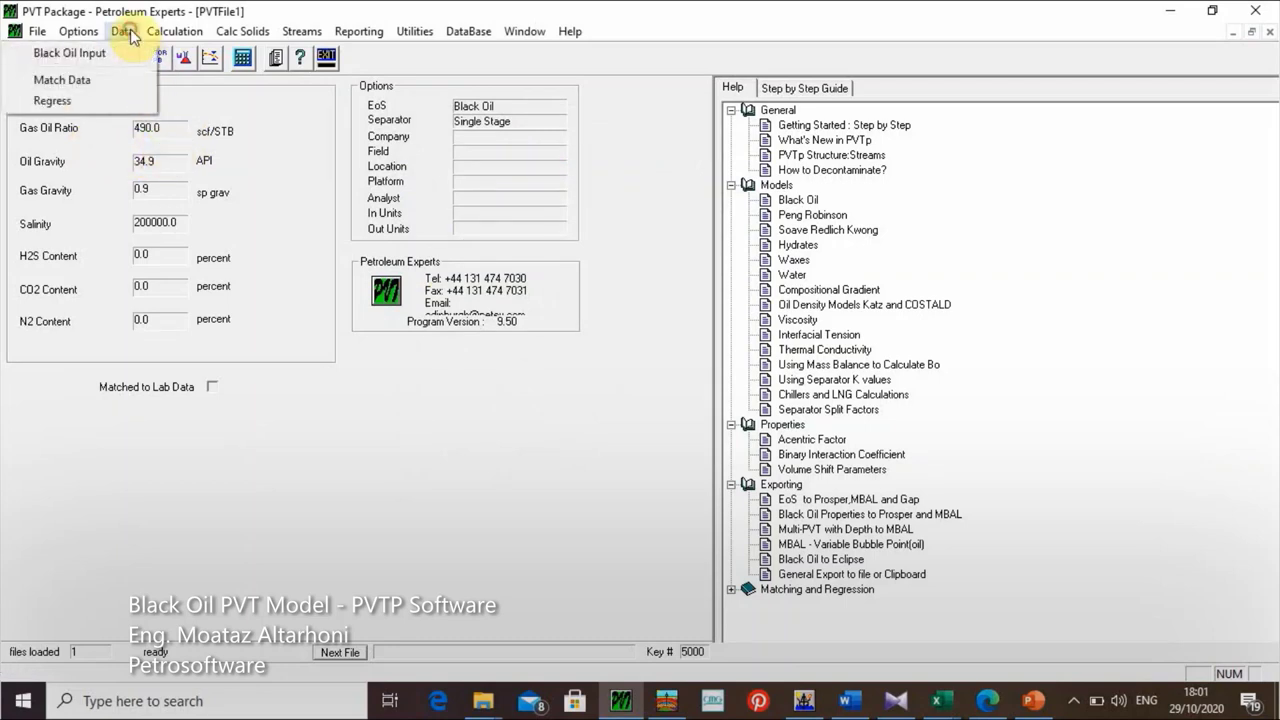
left_click(112, 80)
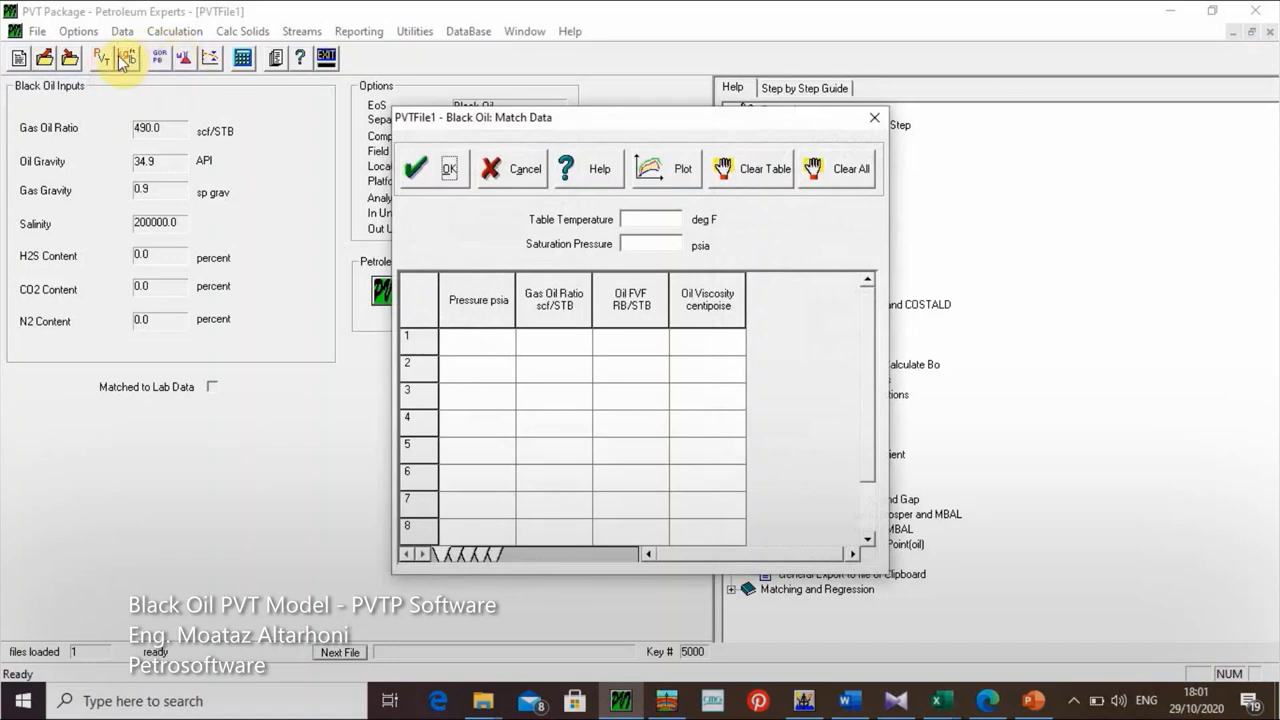
left_click(440, 168)
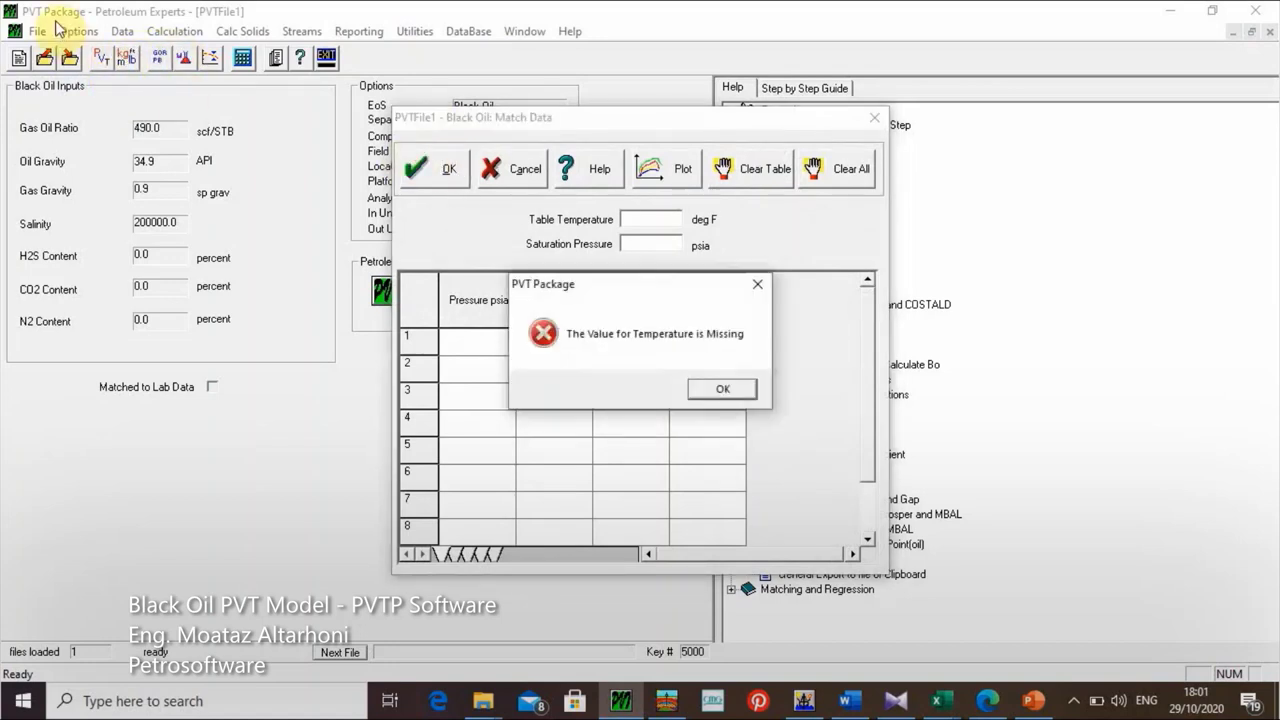
left_click(757, 284)
left_click(500, 160)
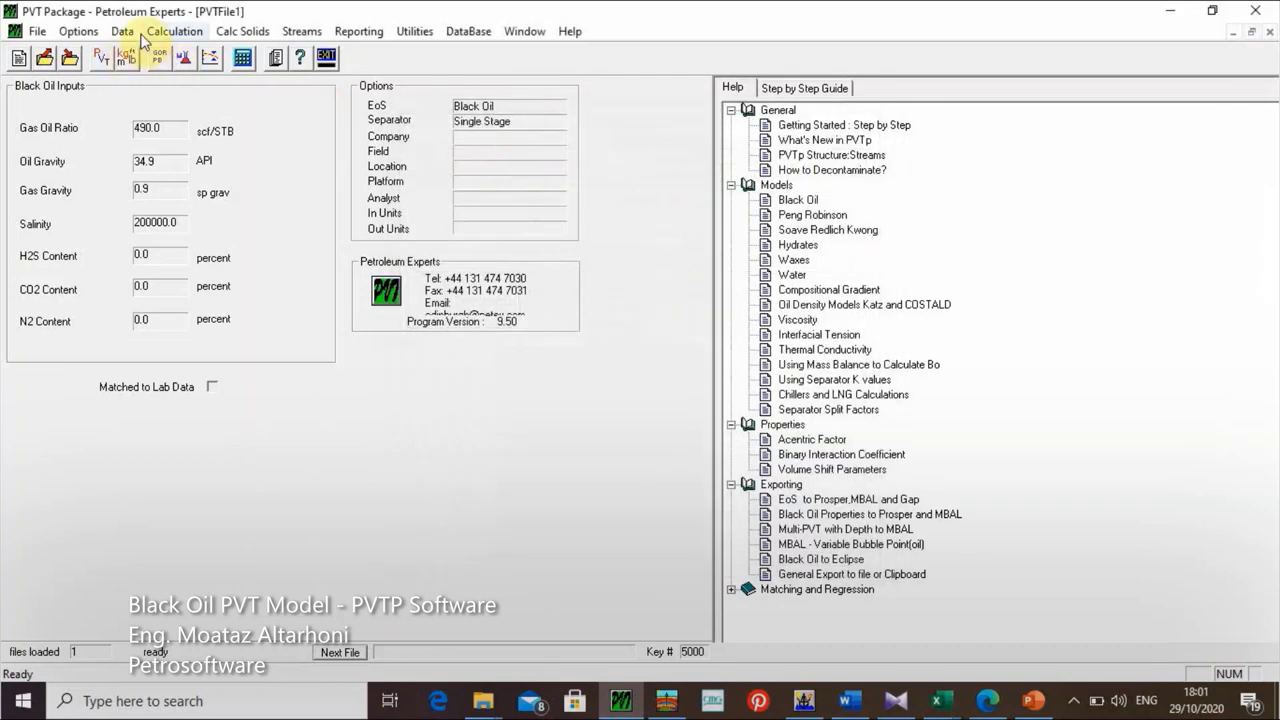
left_click(120, 32)
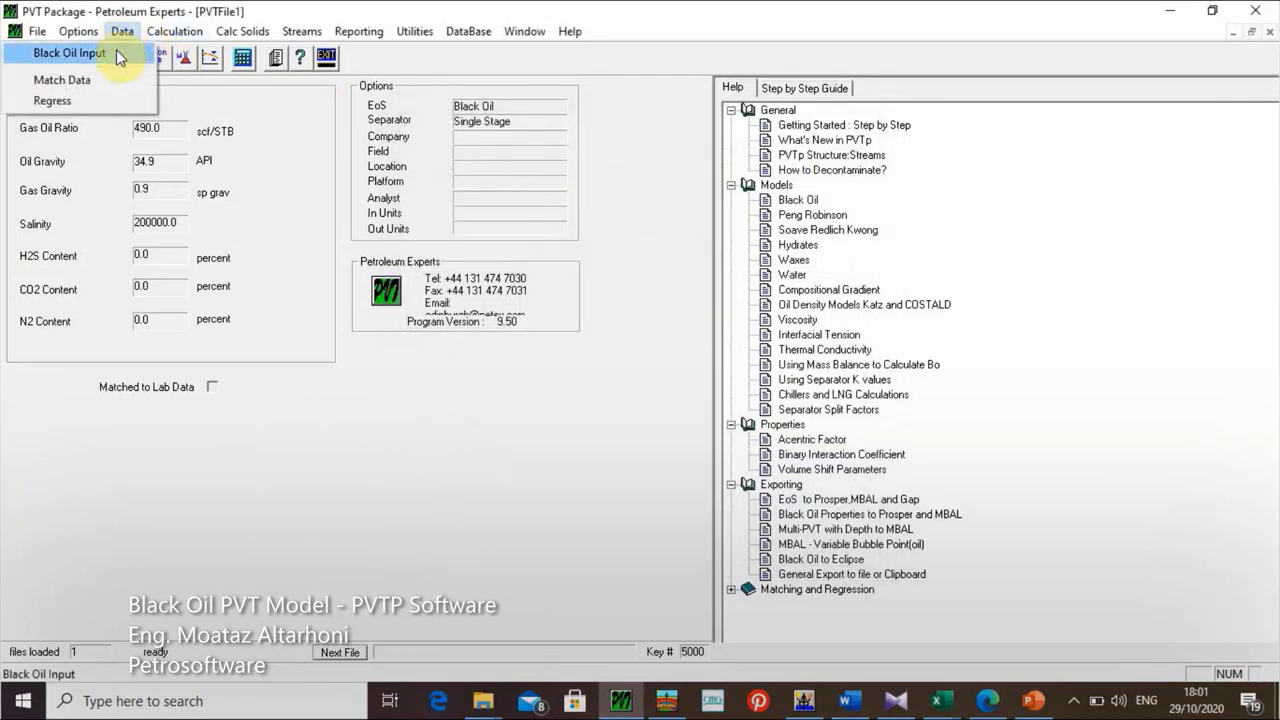
left_click(220, 88)
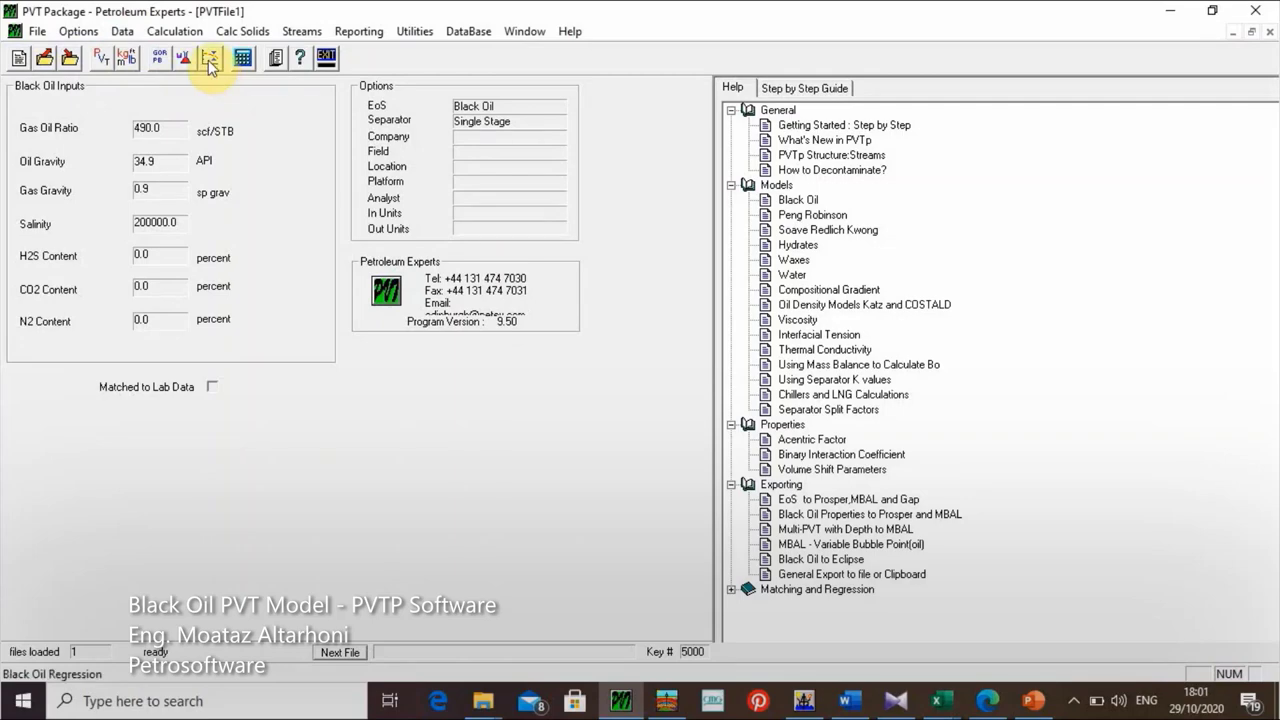
Step: Open the Black Oil match data, look up the test temperature on the DLE sheet of Book1 in Excel, and set the Table Temperature to 238 deg F in PVTP
left_click(183, 60)
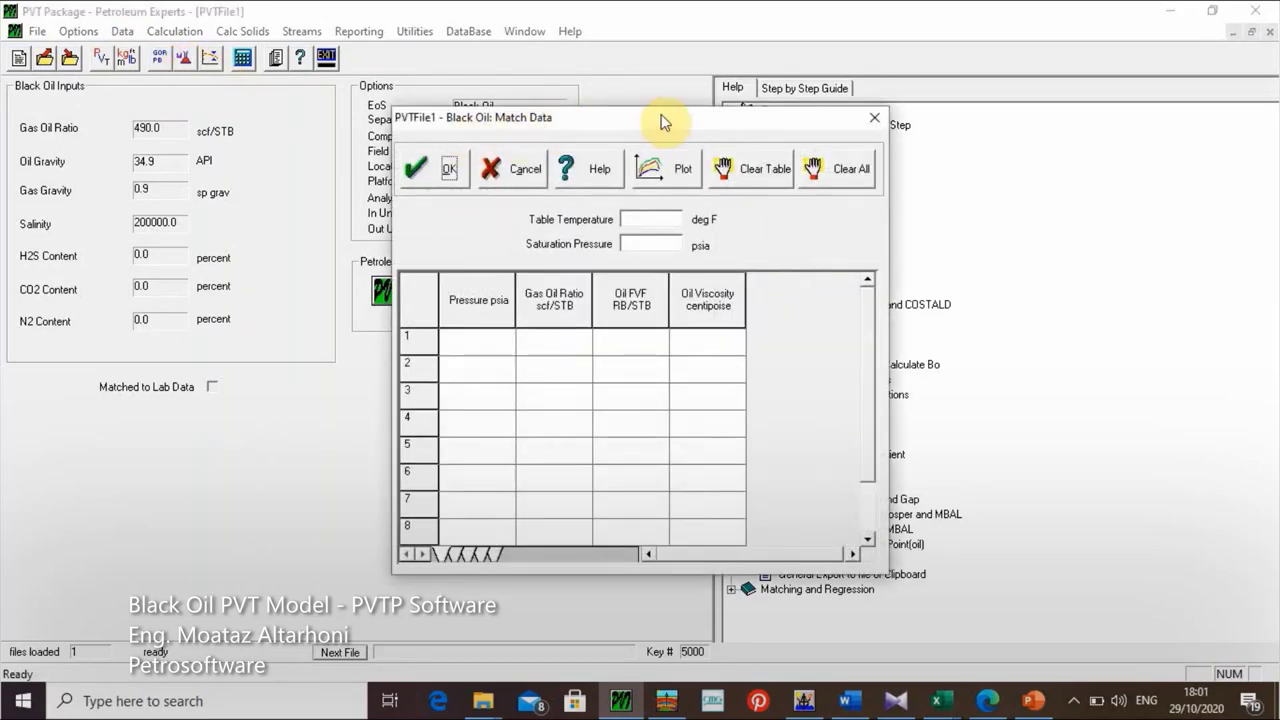
left_click_drag(639, 114, 627, 82)
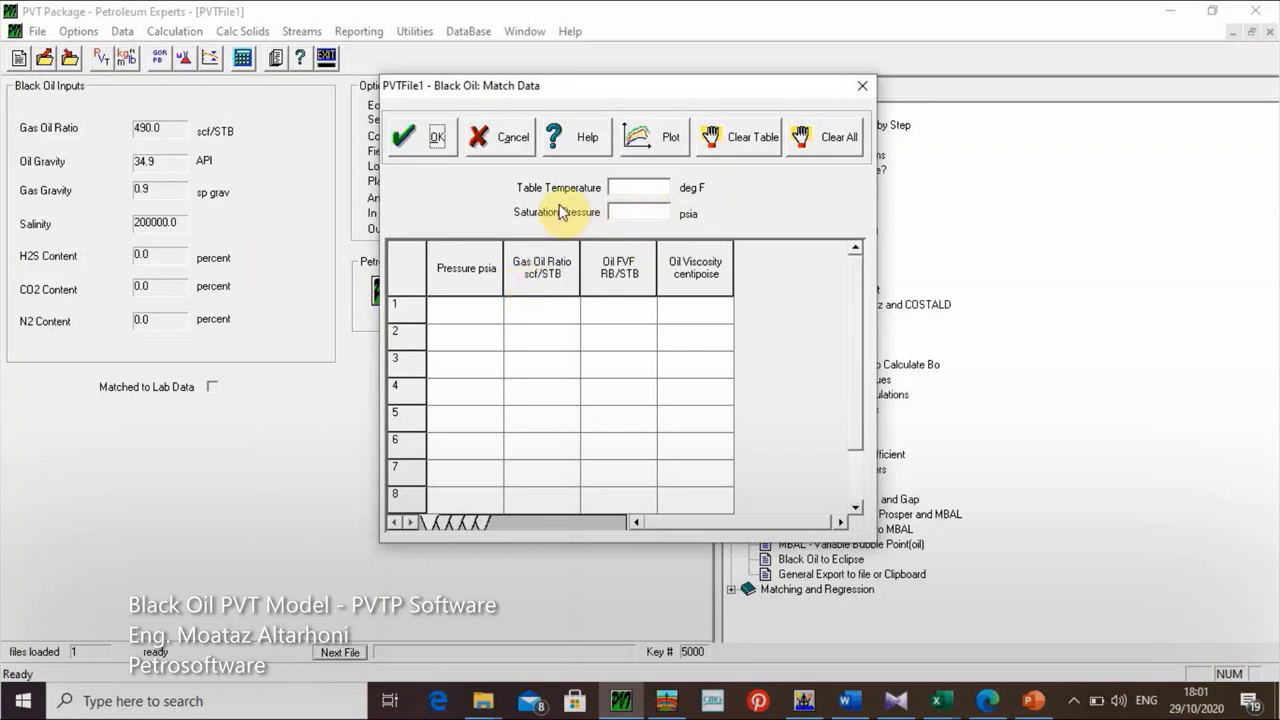
left_click(641, 191)
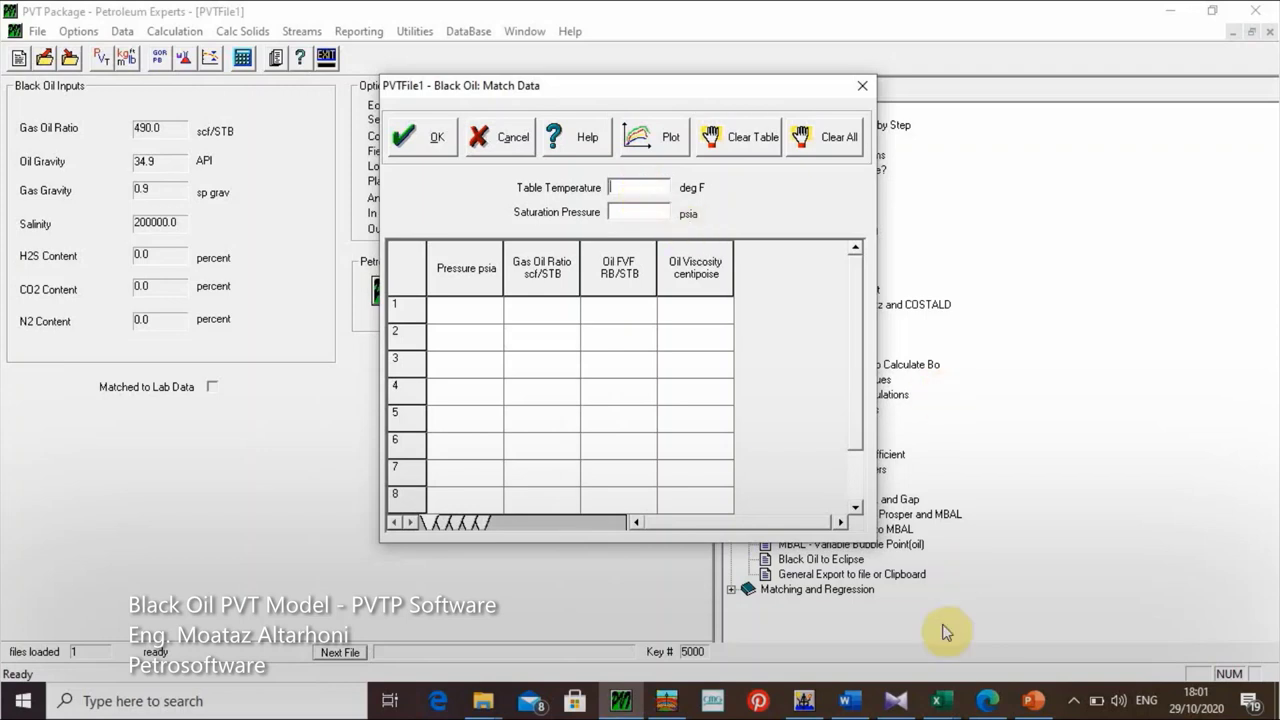
mouse_move(945, 702)
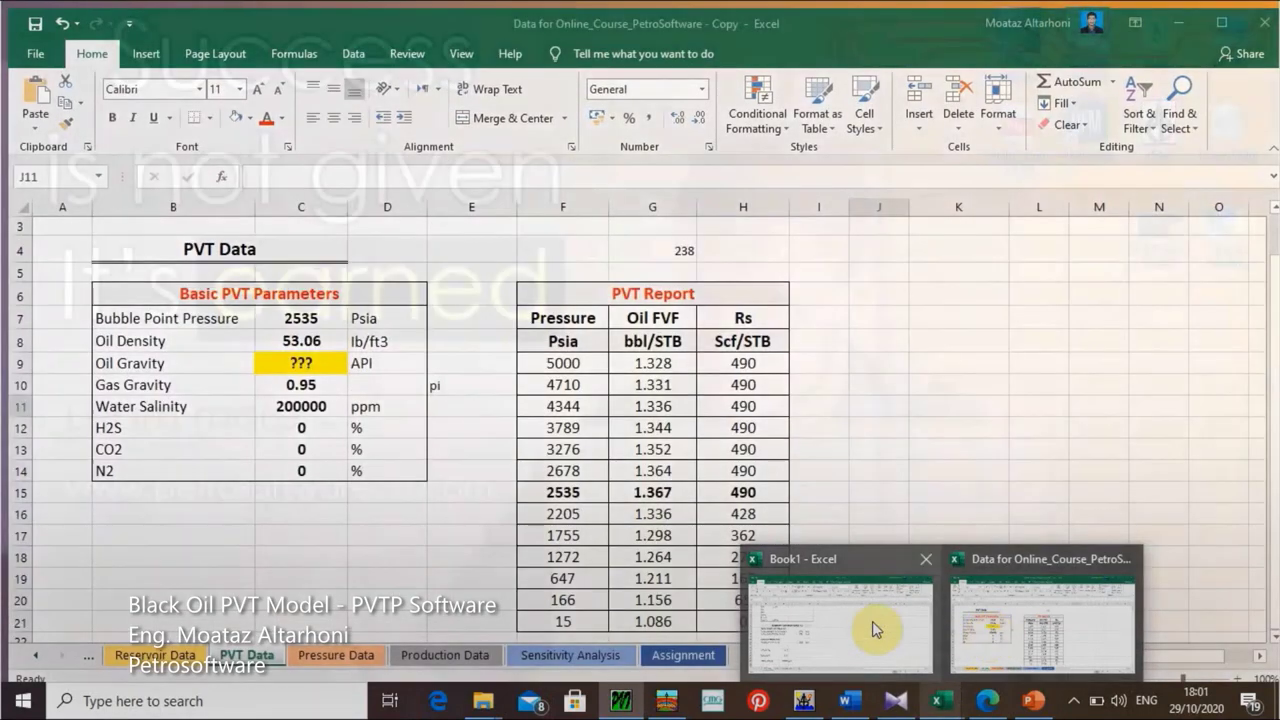
left_click(880, 627)
left_click(188, 648)
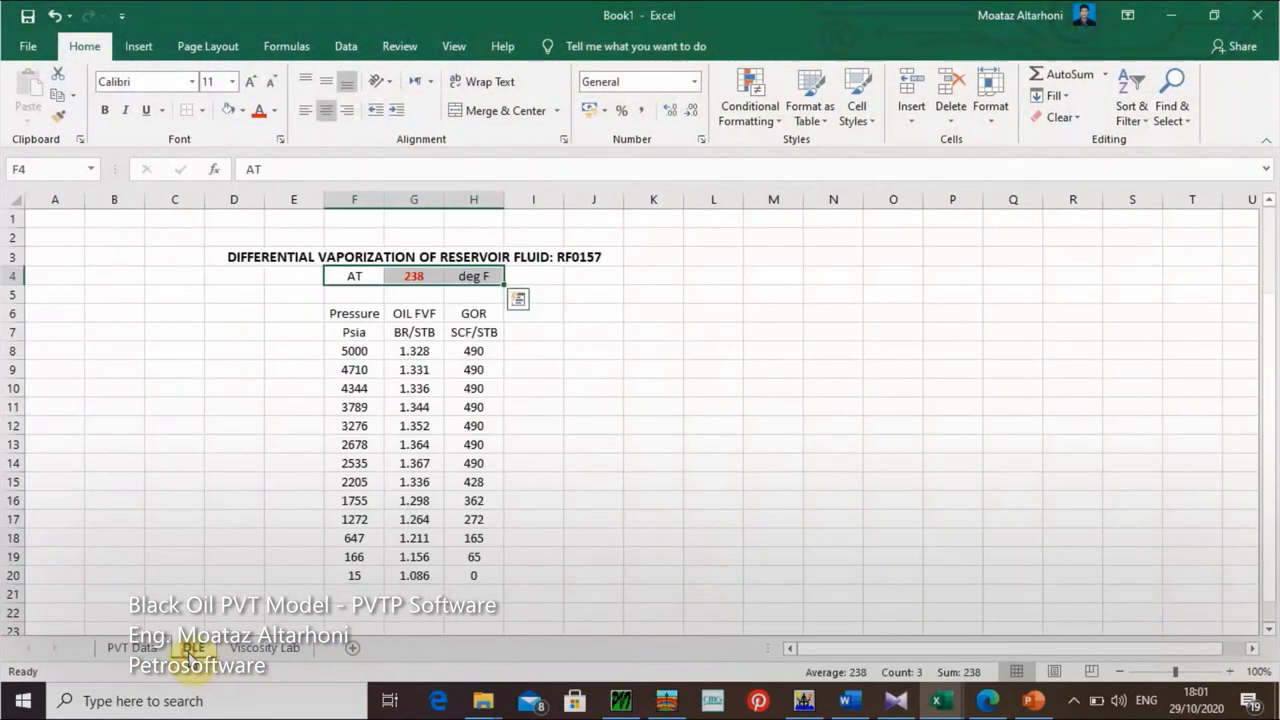
left_click(416, 278)
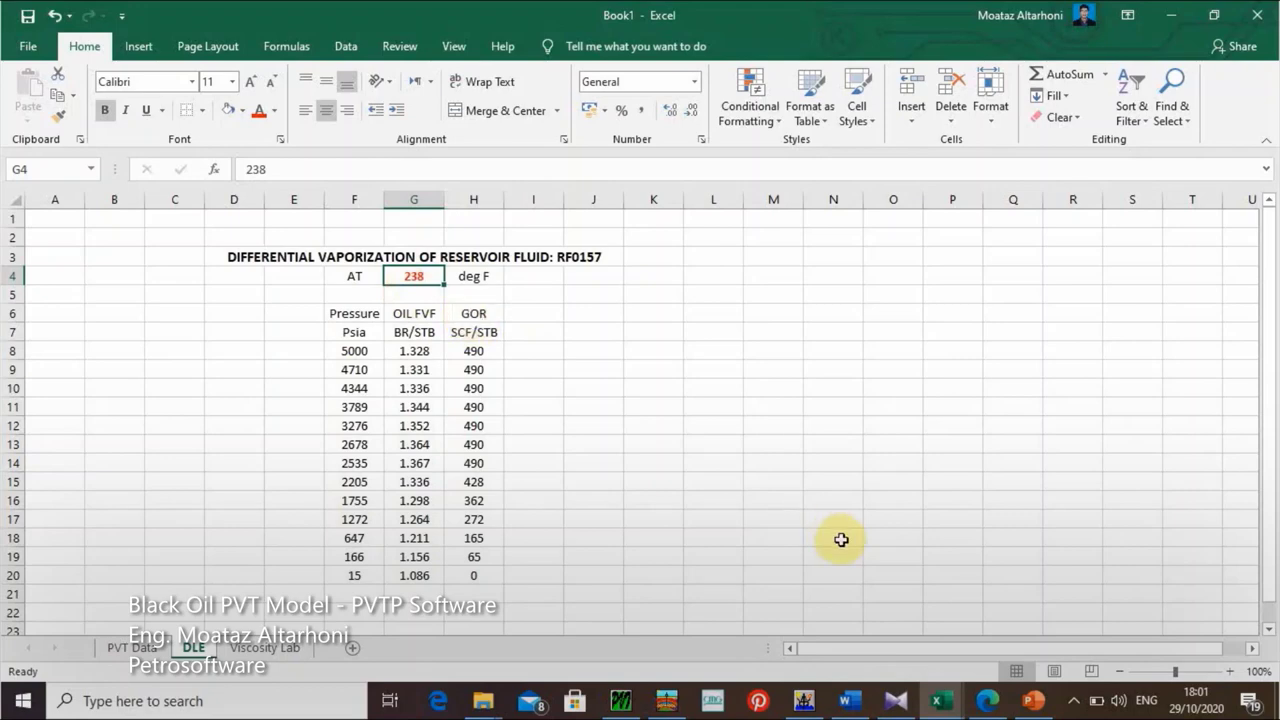
mouse_move(670, 705)
left_click(652, 645)
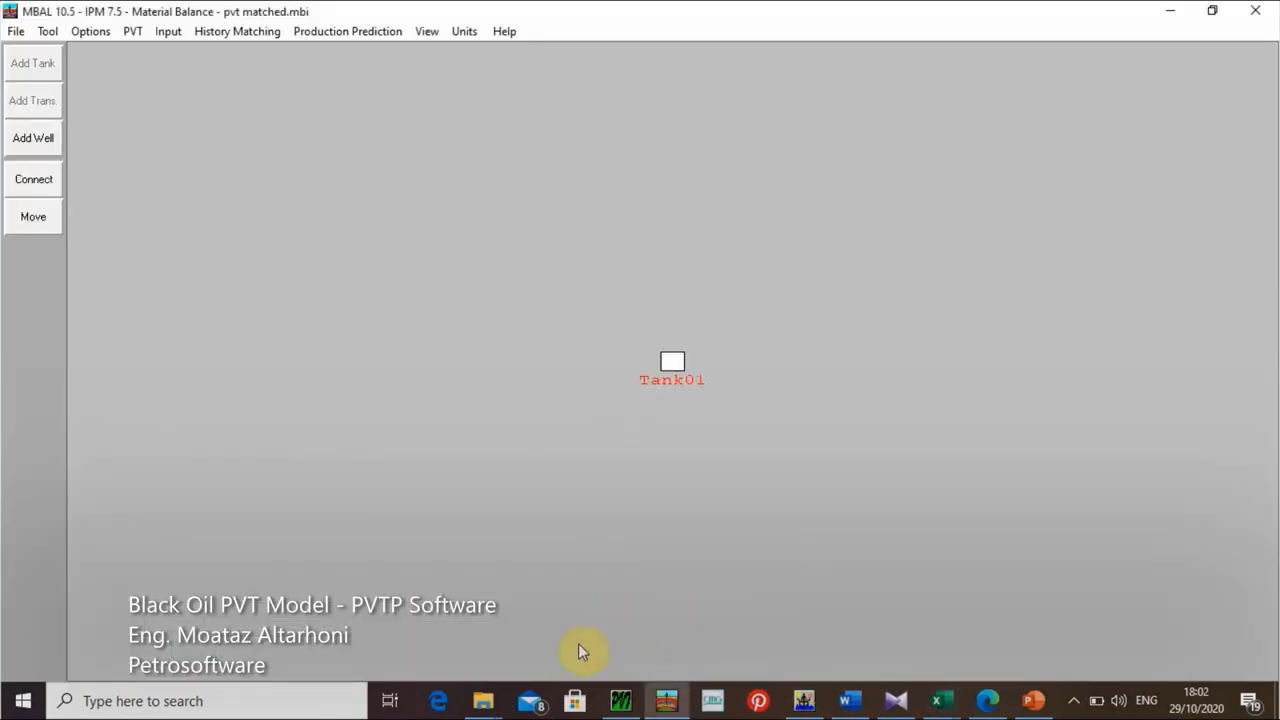
left_click(1170, 10)
left_click(620, 615)
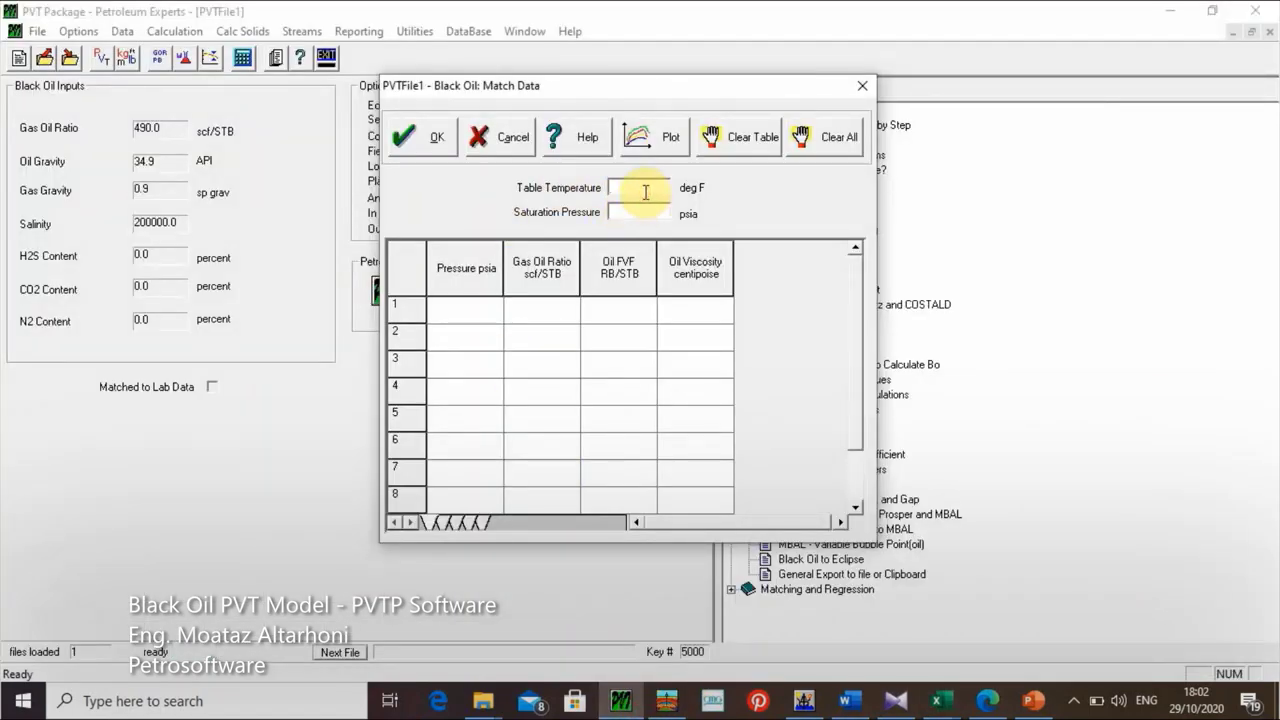
type("238")
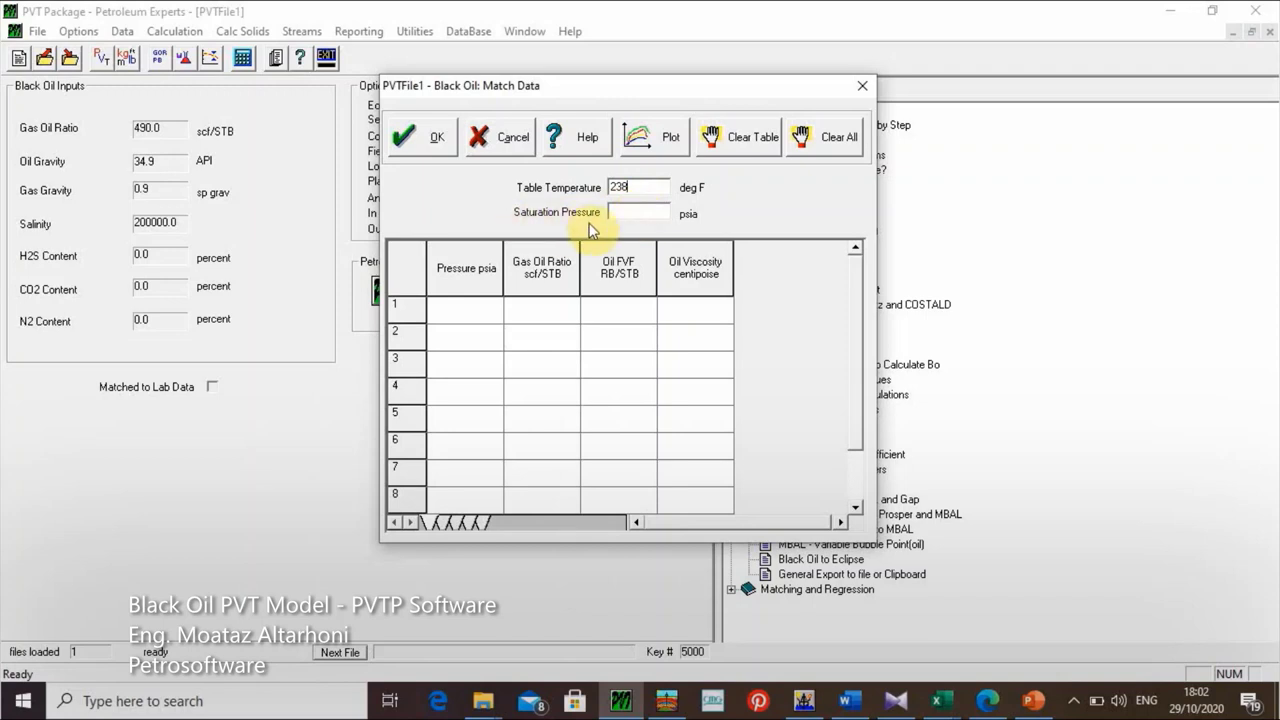
Step: Look up the bubble point pressure on the PVT Data sheet of Book1 in Excel and set the Saturation Pressure in PVTP to 2535 psia
left_click(643, 211)
mouse_move(937, 702)
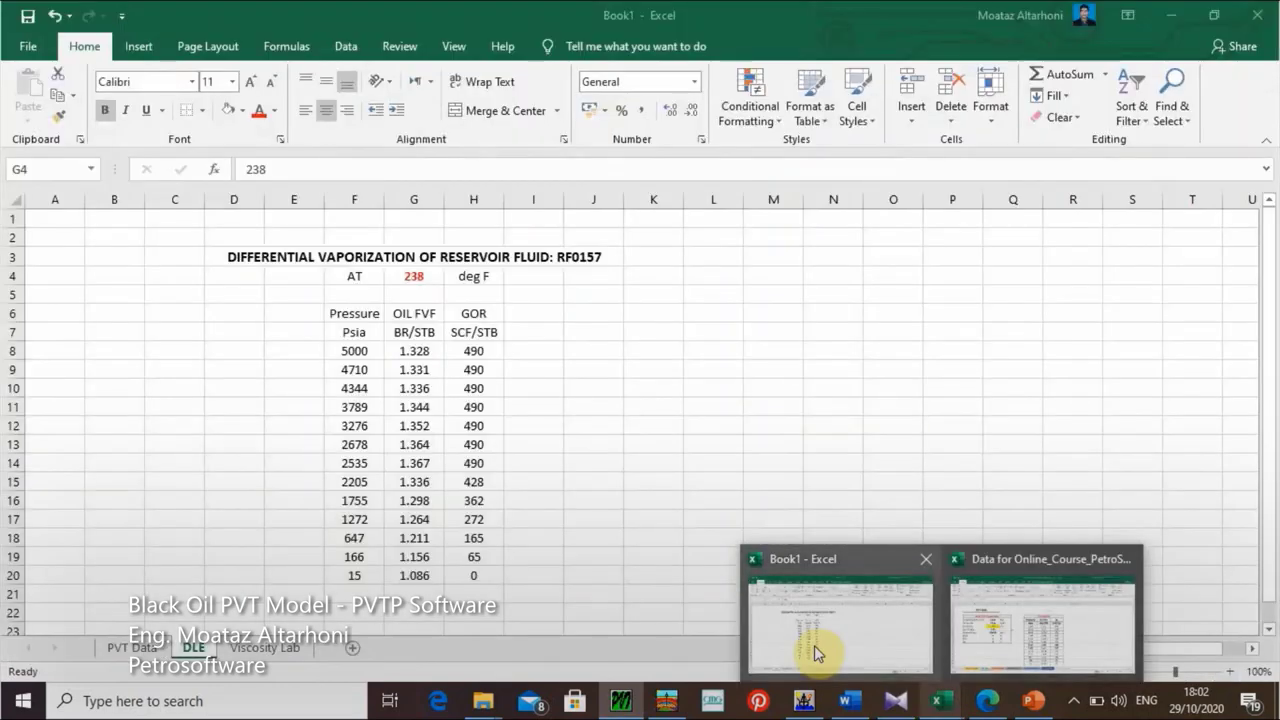
left_click(814, 645)
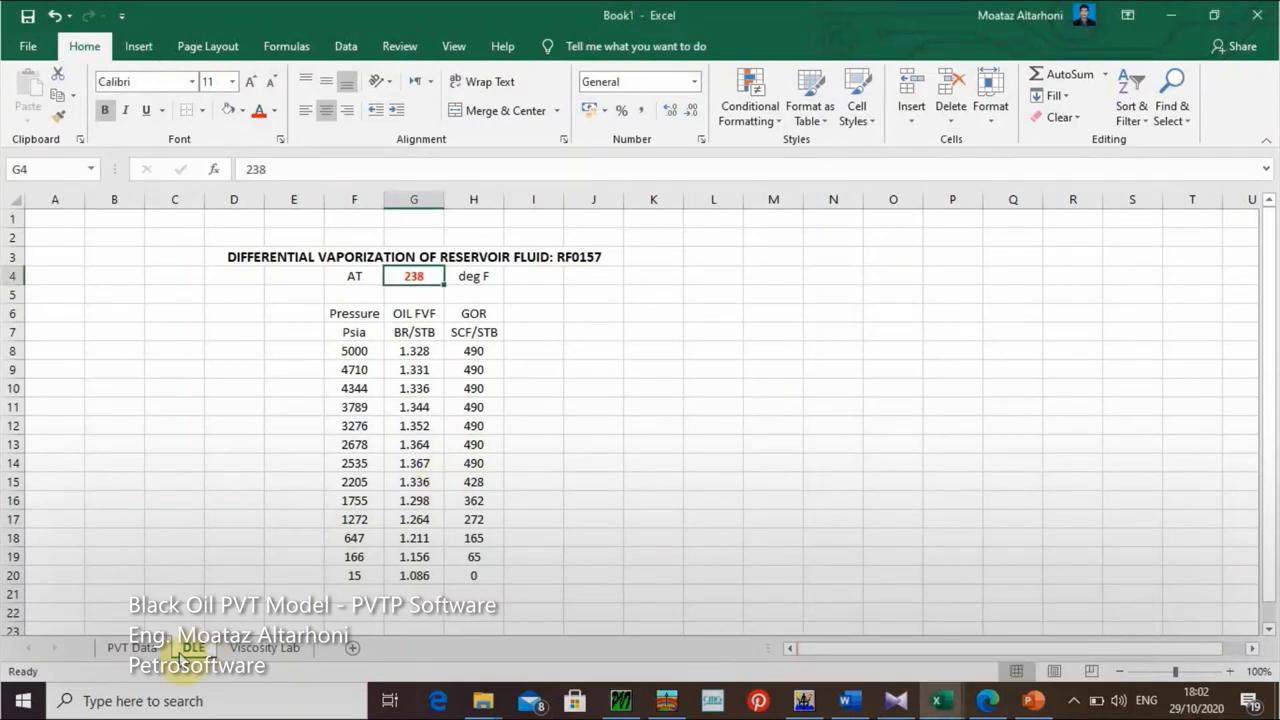
left_click(133, 647)
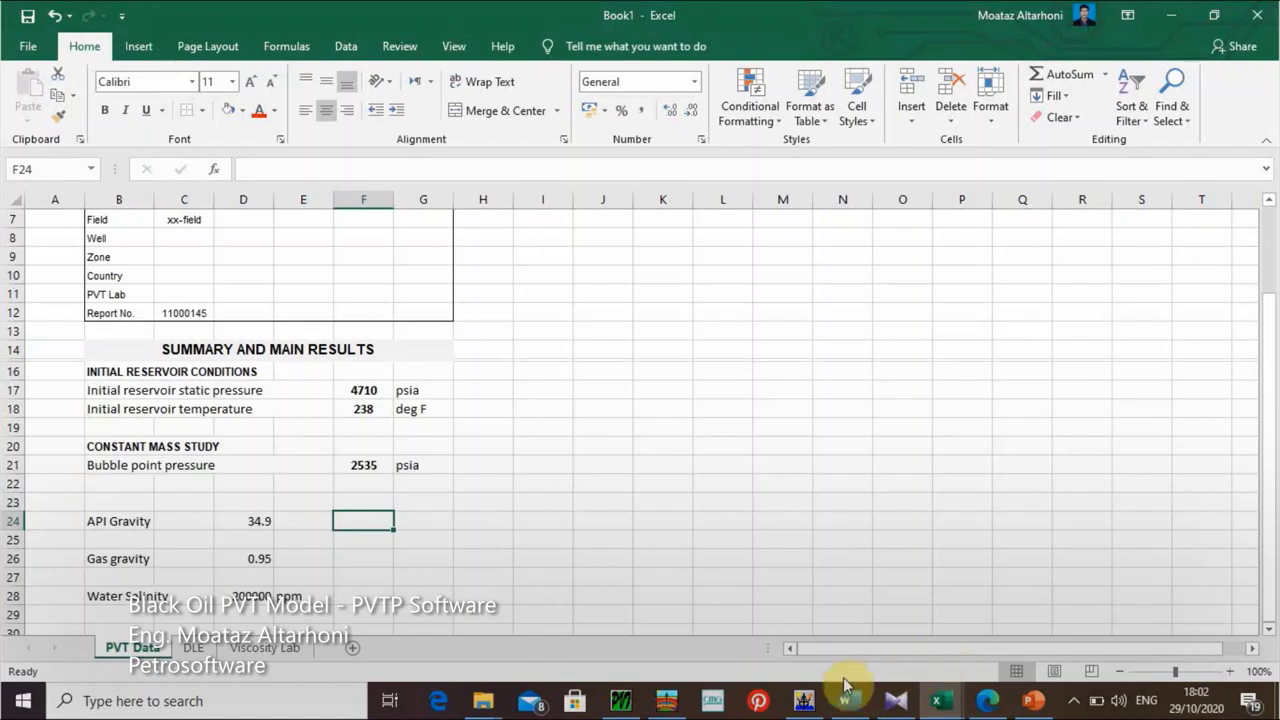
left_click(613, 697)
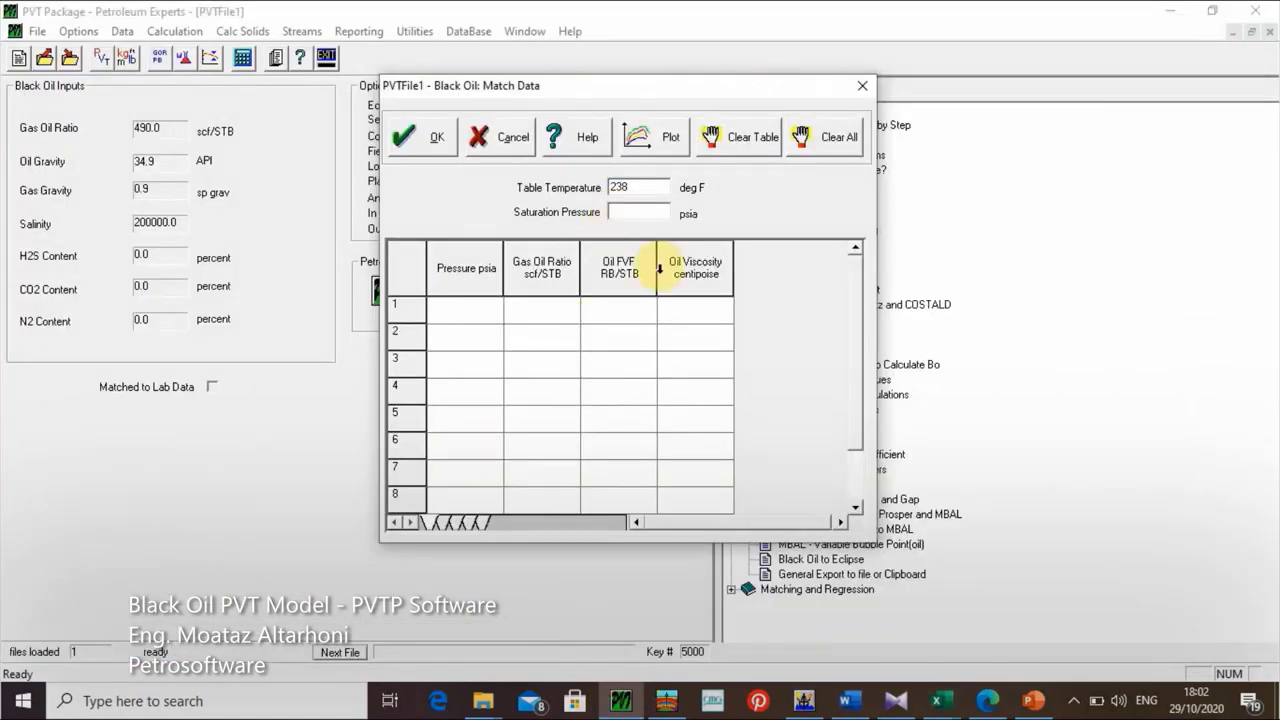
type("2")
key("BackSpace")
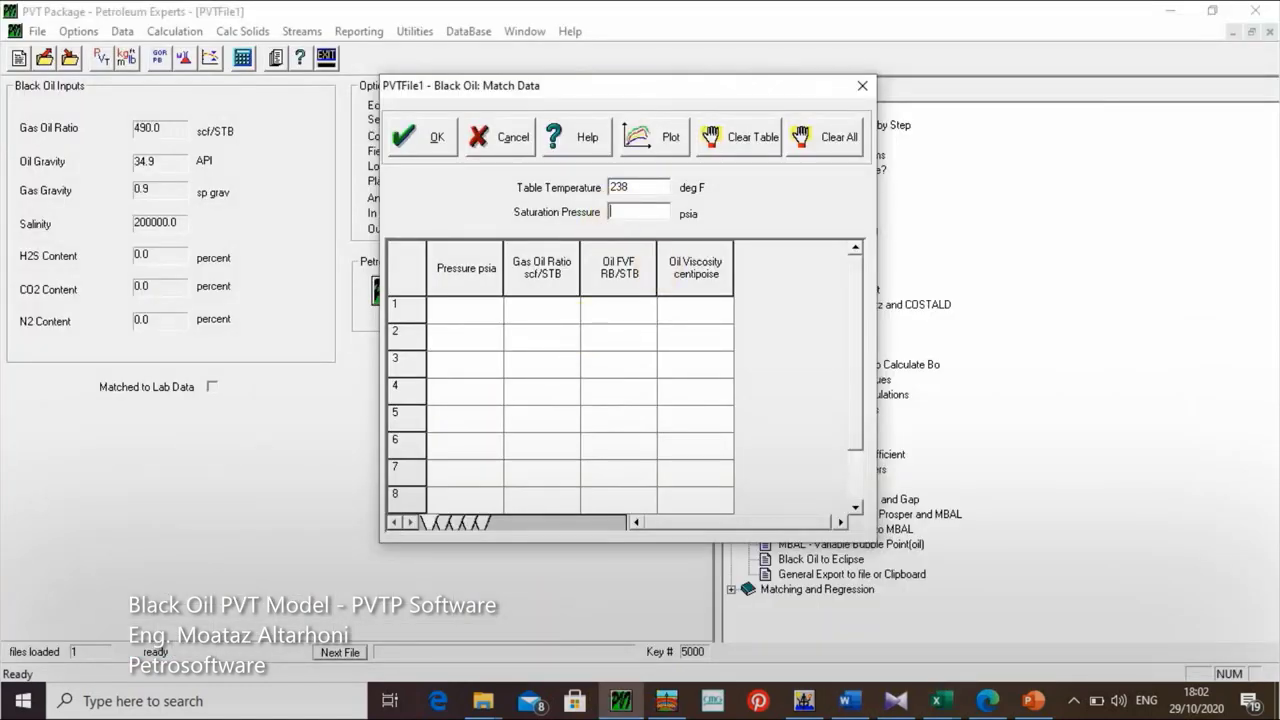
type("2535")
Step: Compare the pressure points on the DLE and Viscosity Lab sheets of Book1 in Excel with the columns required by the PVTP match table
mouse_move(645, 690)
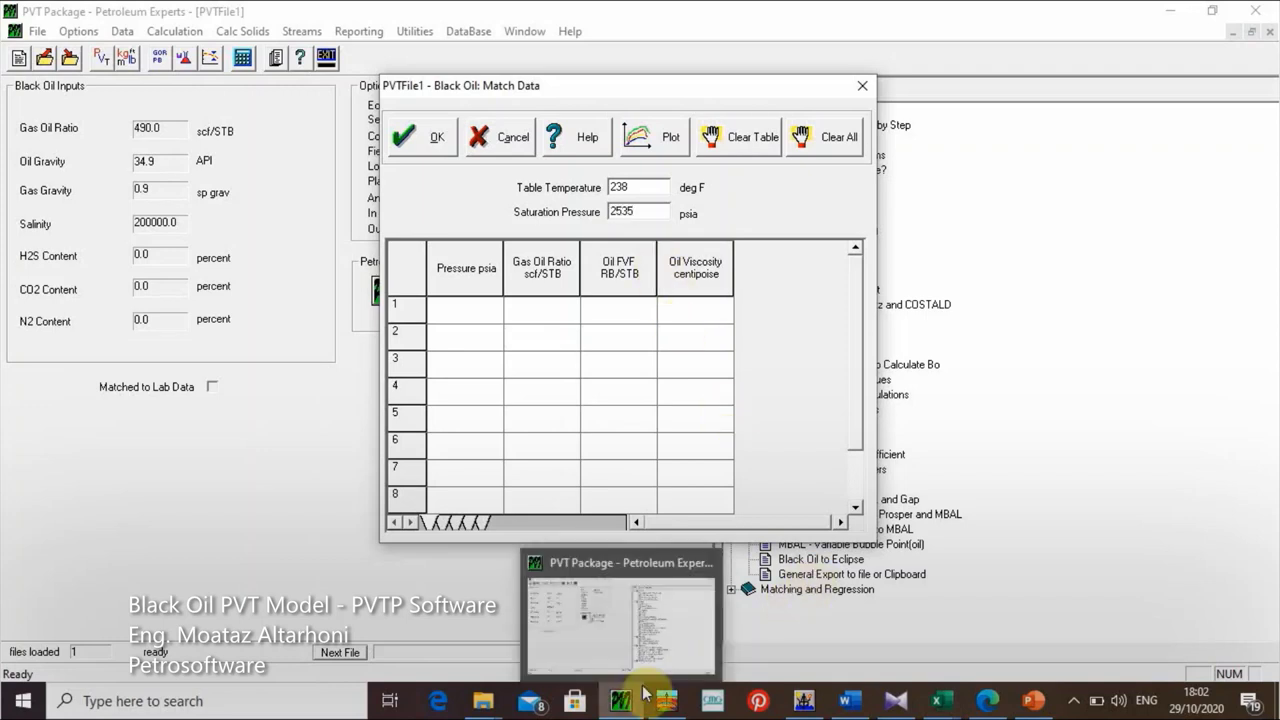
mouse_move(937, 700)
left_click(868, 641)
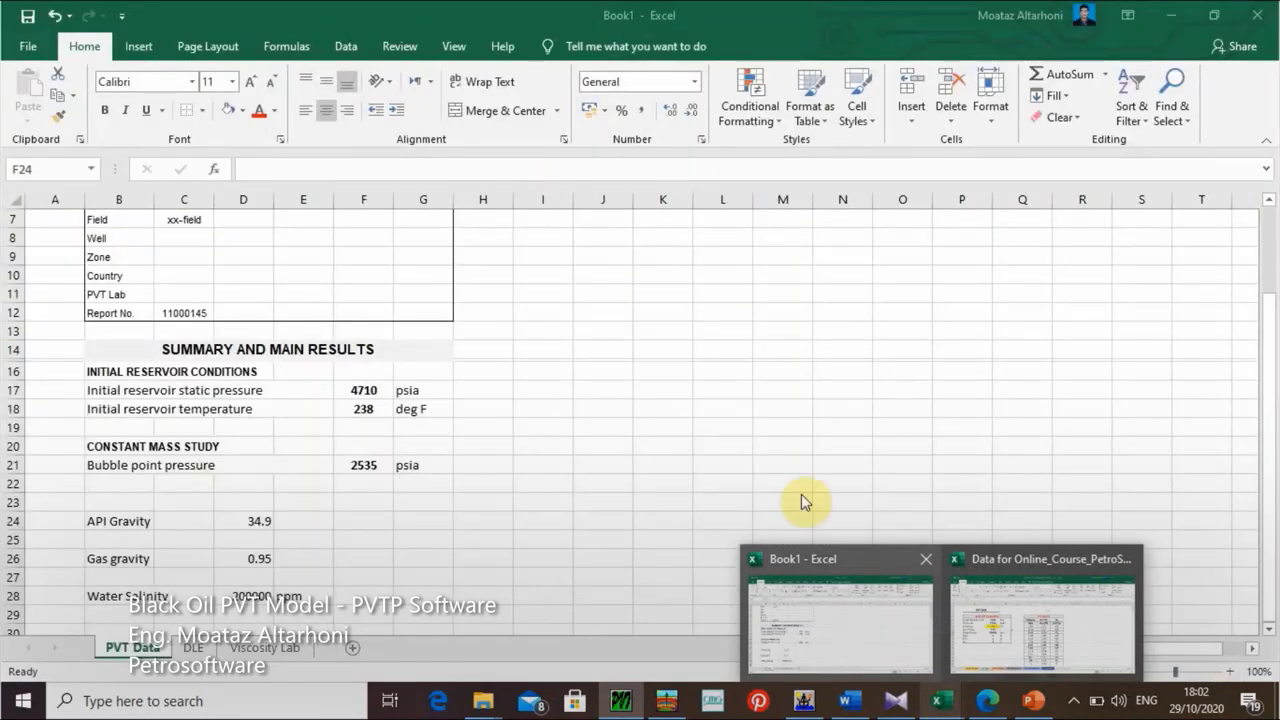
key("alt+Tab")
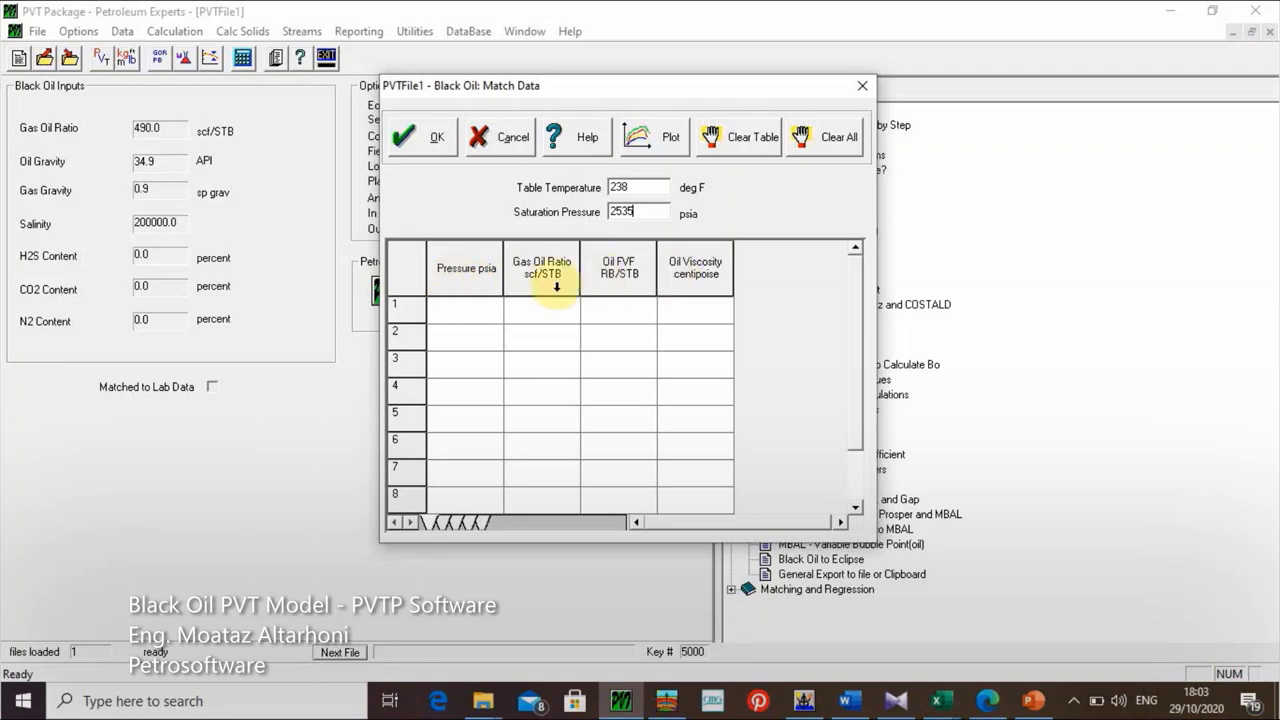
key("Tab")
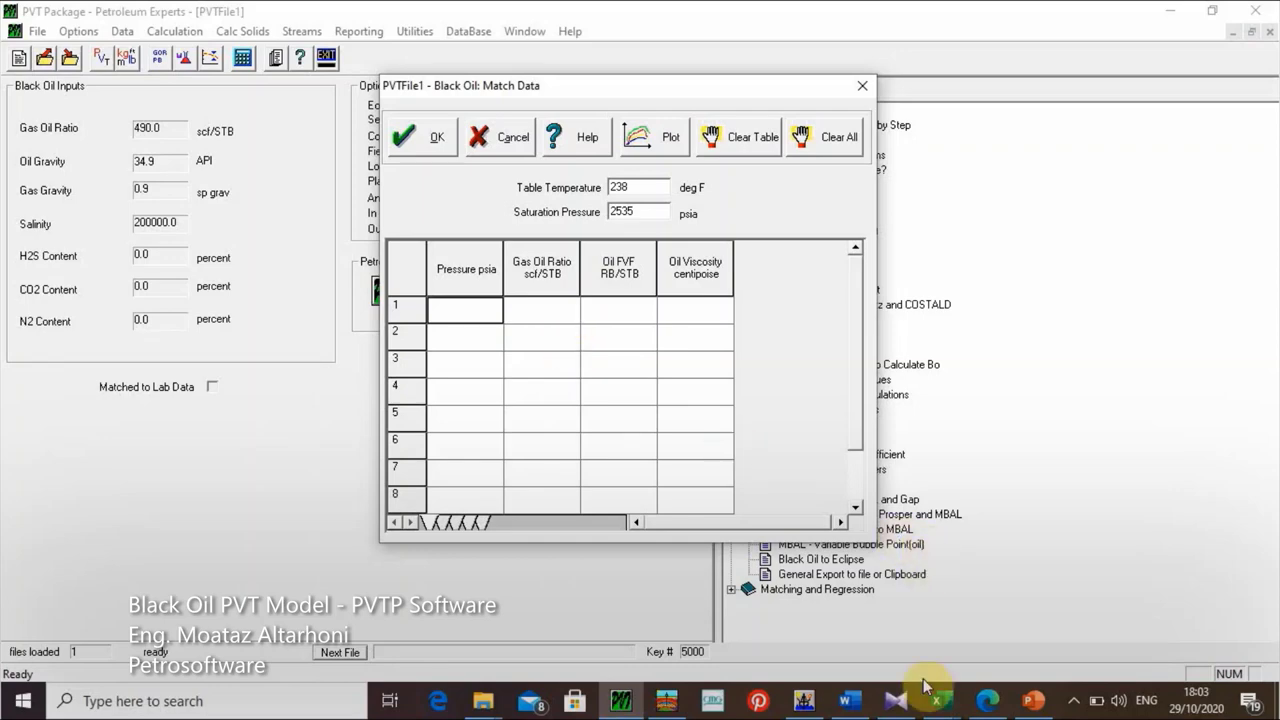
mouse_move(938, 703)
left_click(871, 643)
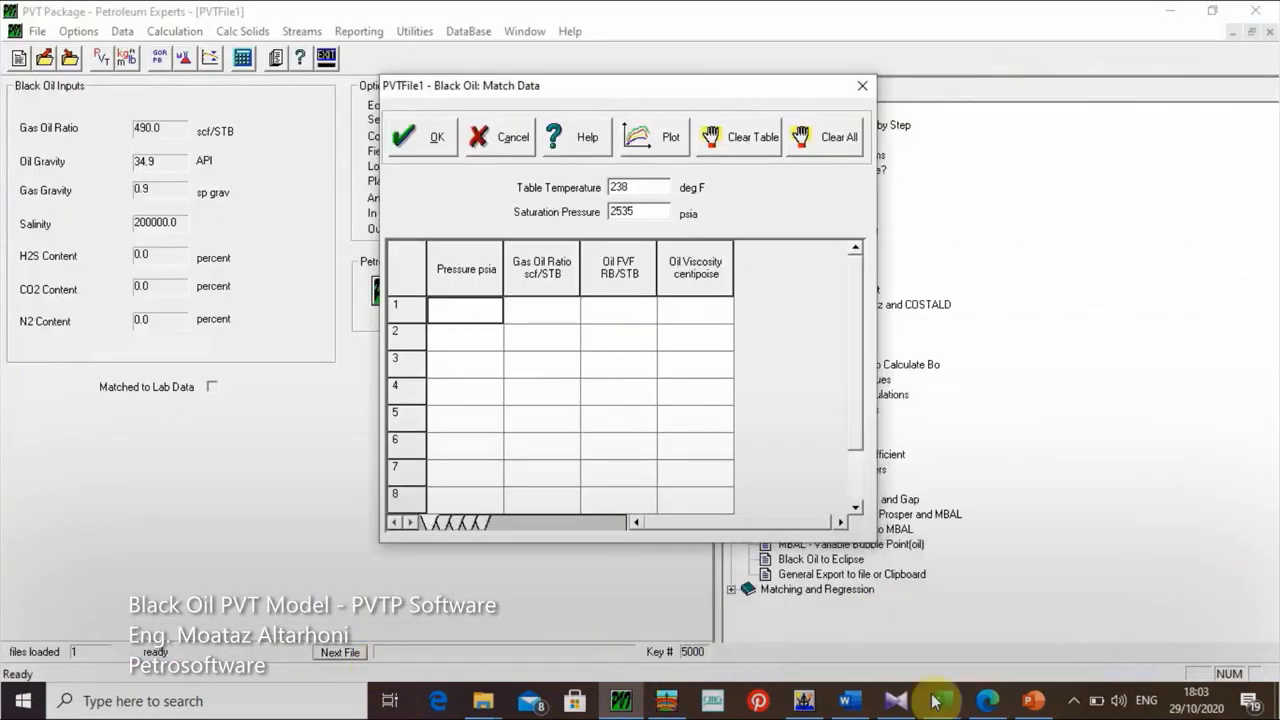
left_click(857, 640)
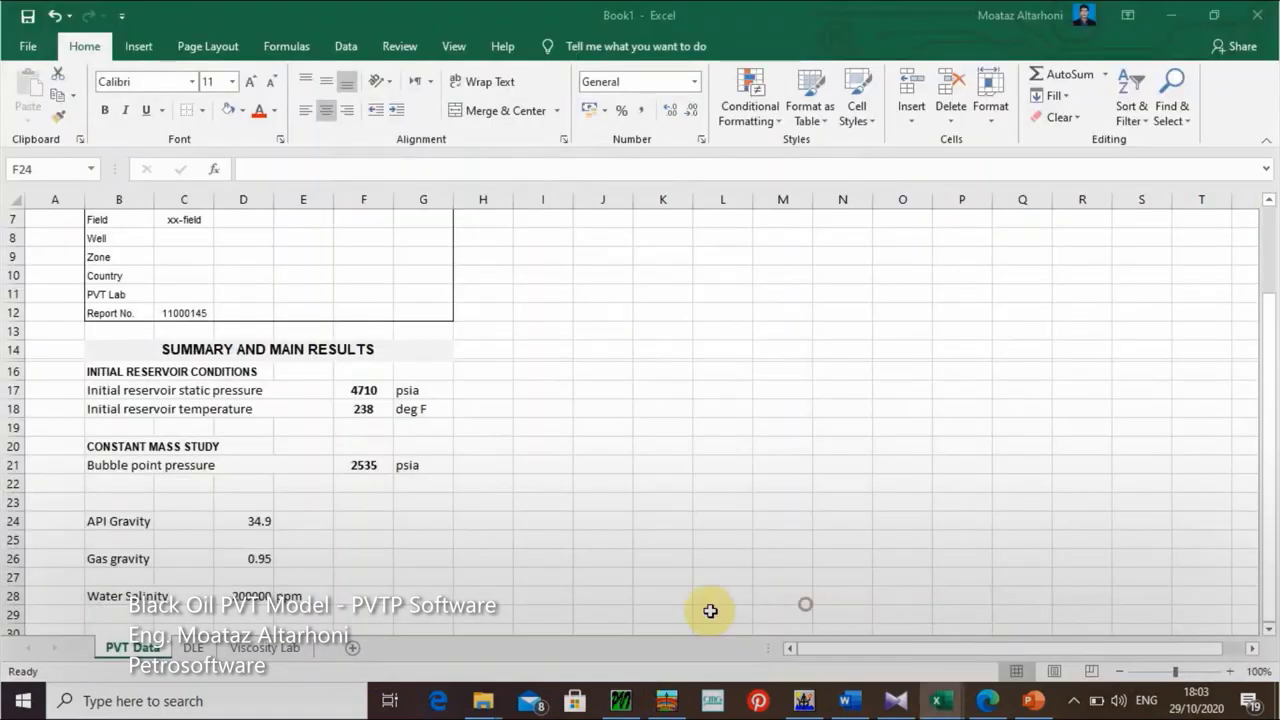
left_click(193, 648)
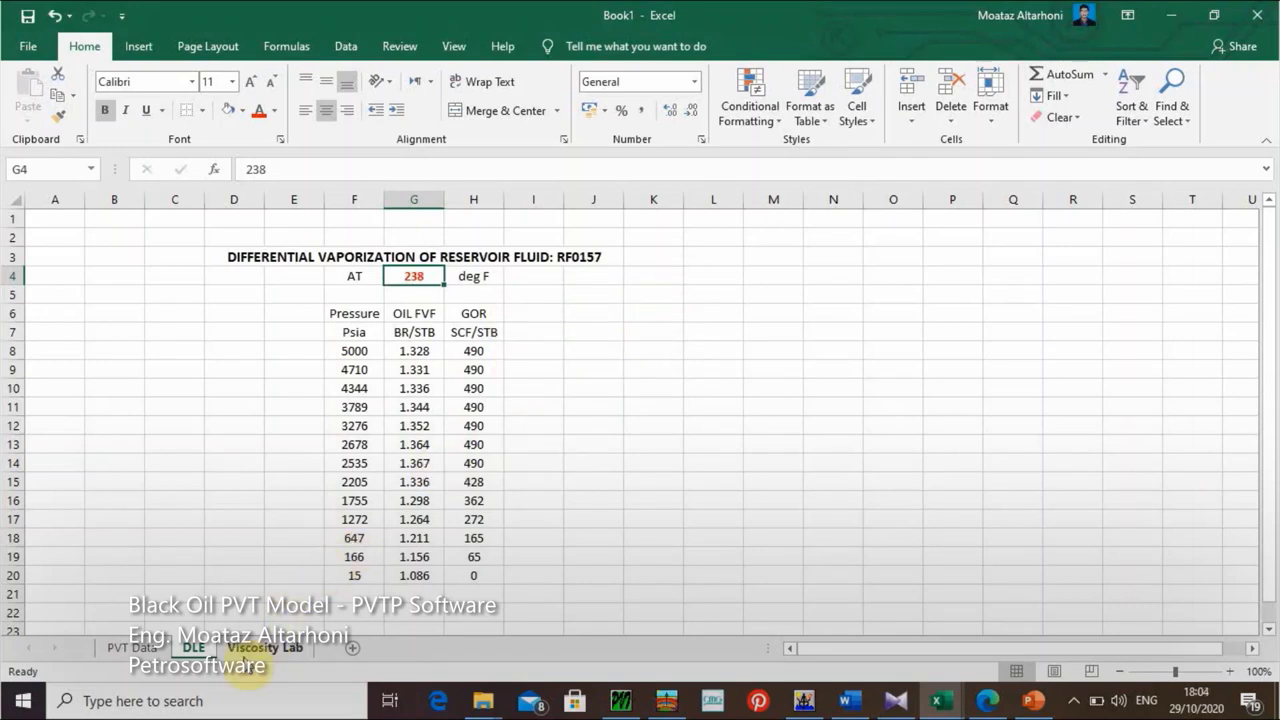
left_click(252, 650)
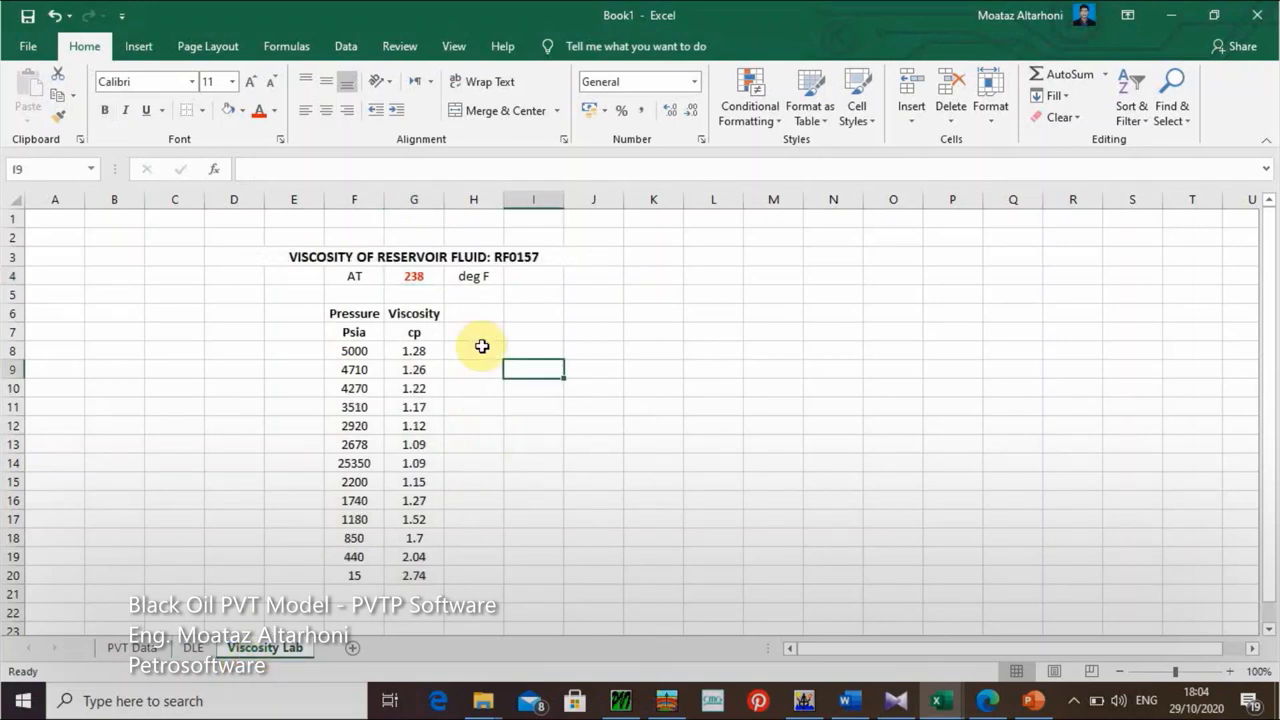
left_click(194, 648)
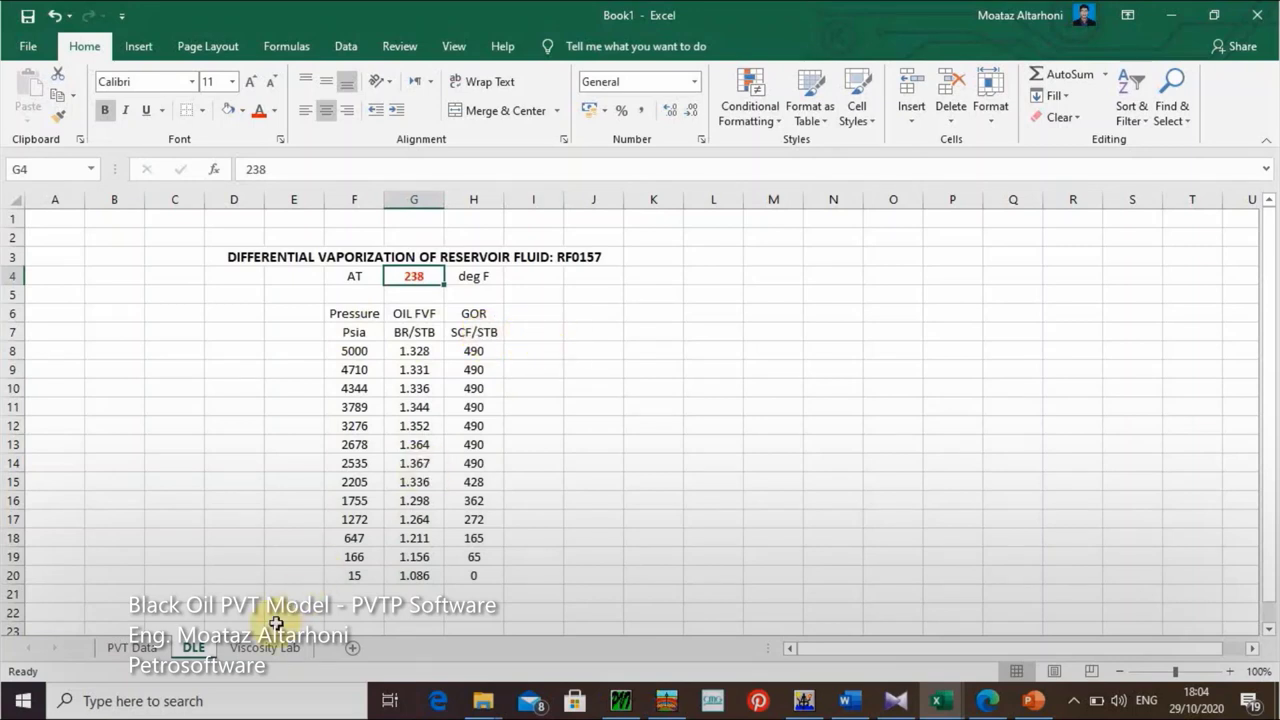
left_click(260, 650)
left_click(194, 648)
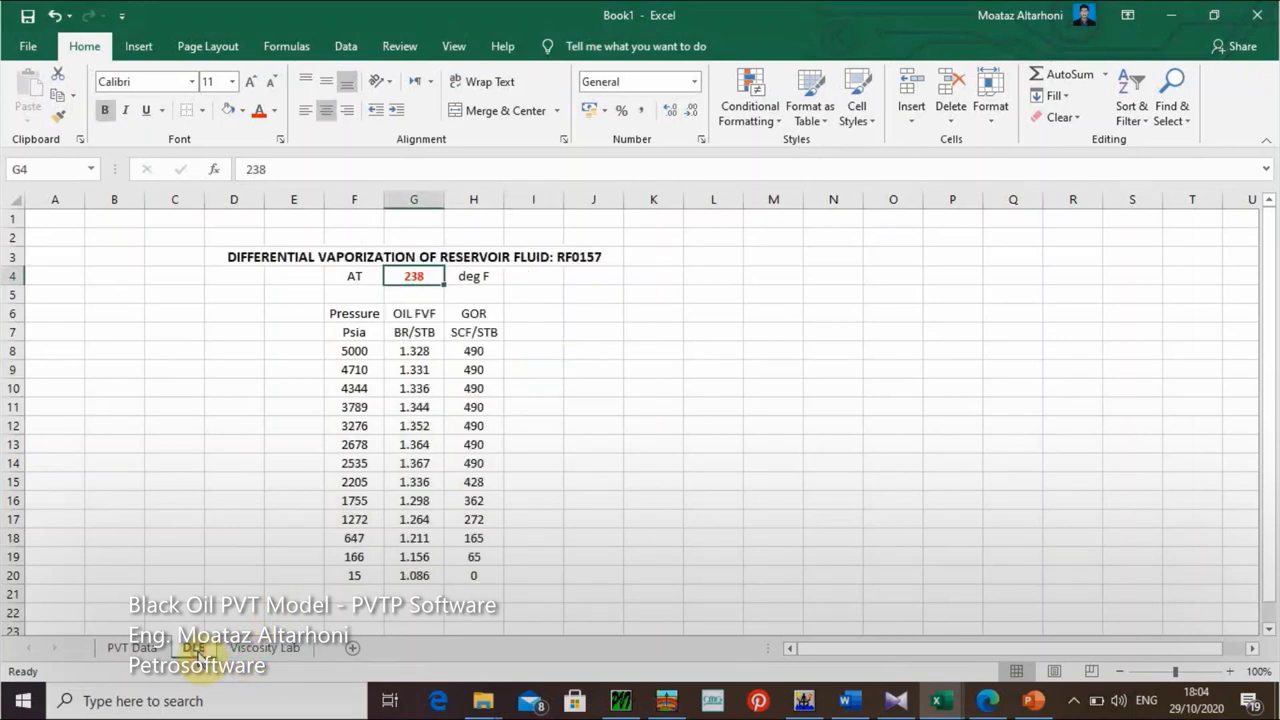
left_click(260, 648)
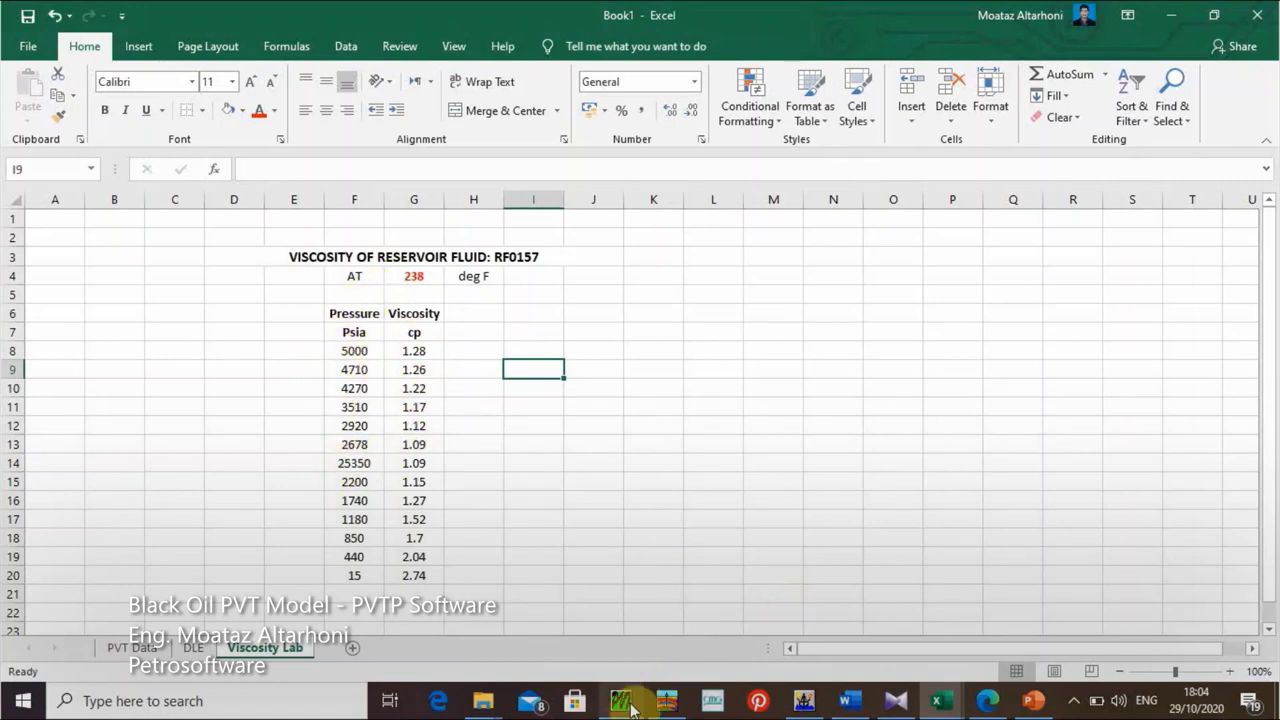
mouse_move(630, 708)
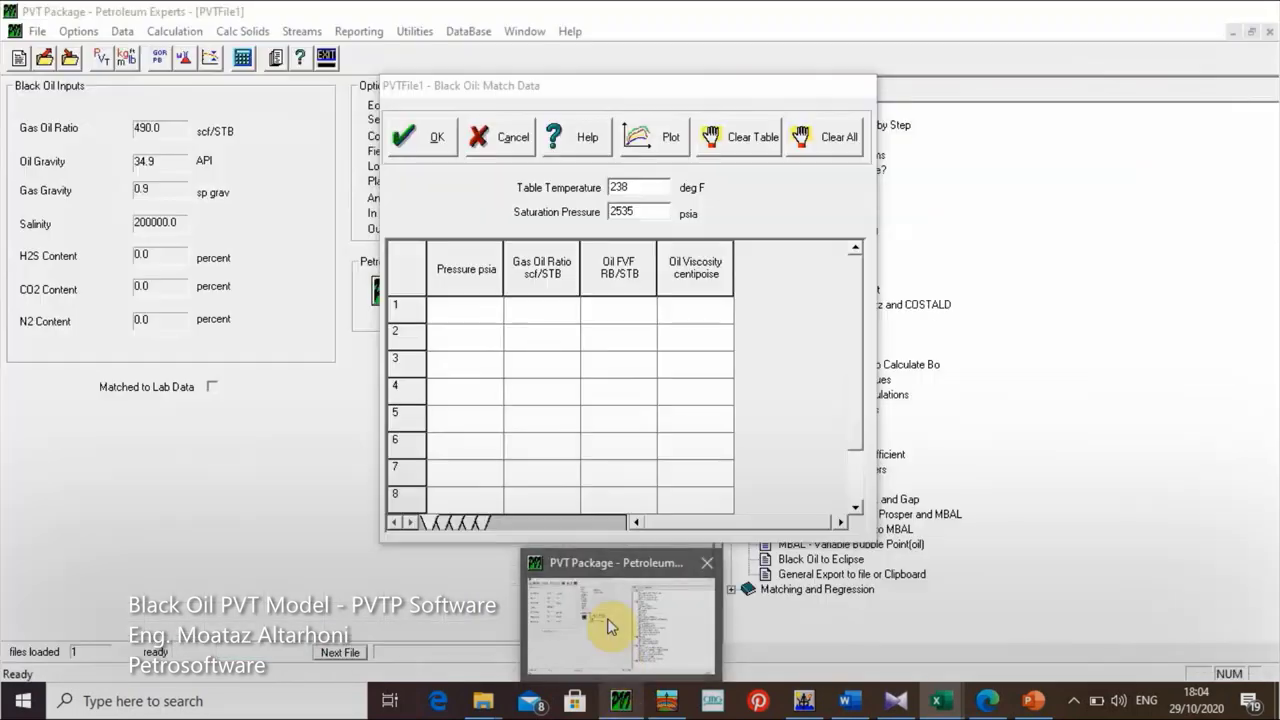
left_click(603, 685)
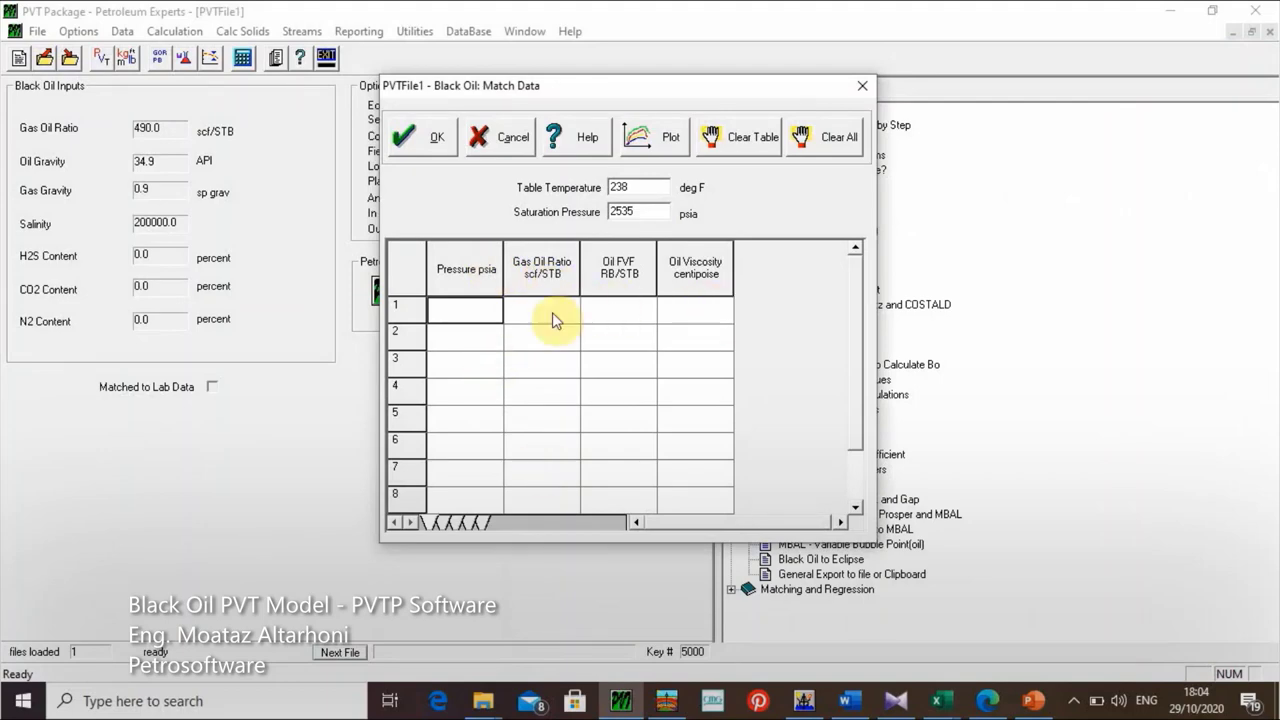
Step: In Excel, copy the pressure and viscosity values F8:G20 from the Viscosity Lab sheet of Book1 to the DLE sheet, starting at J8
mouse_move(936, 698)
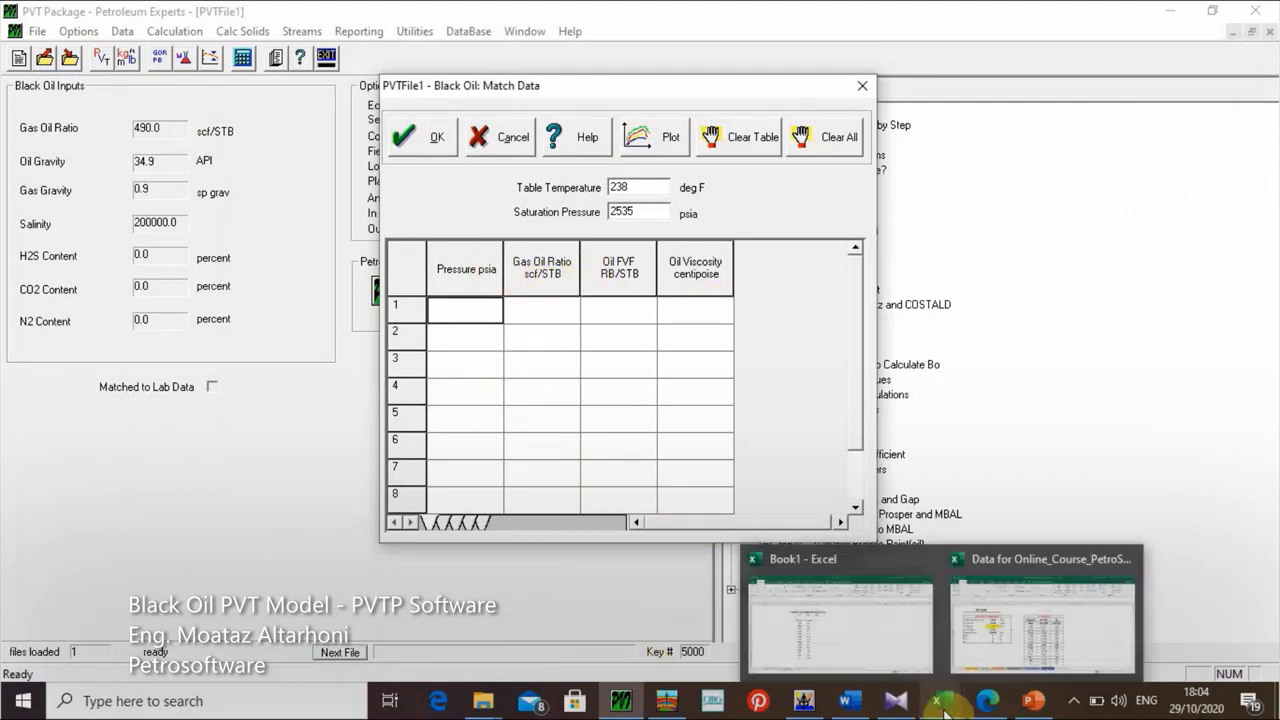
left_click(858, 632)
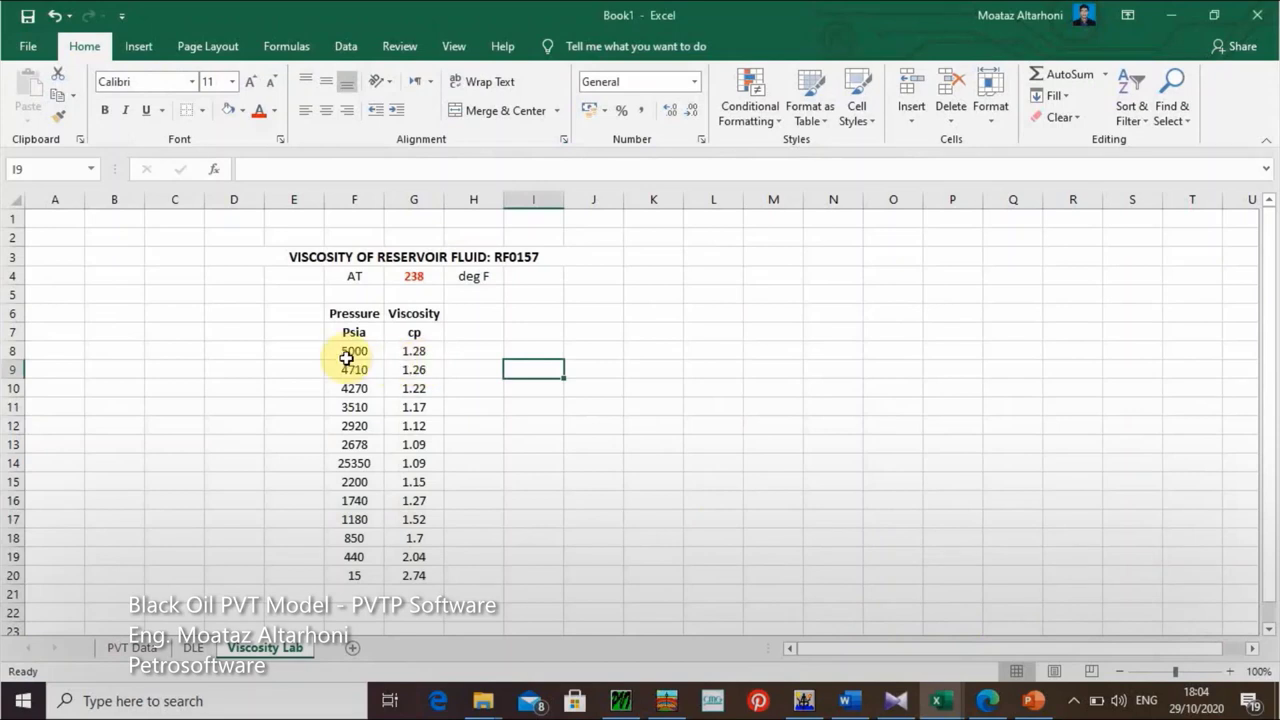
left_click_drag(358, 351, 408, 578)
key("ctrl+c")
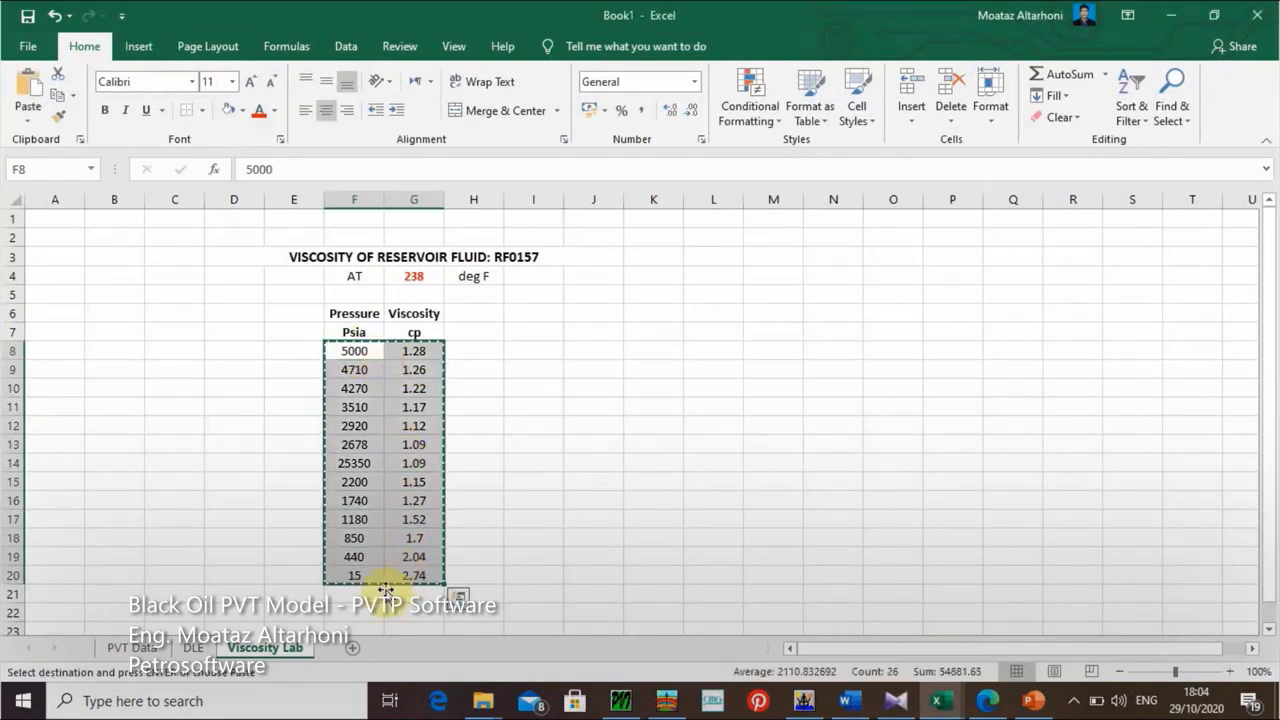
left_click(193, 647)
left_click(600, 351)
key("ctrl+v")
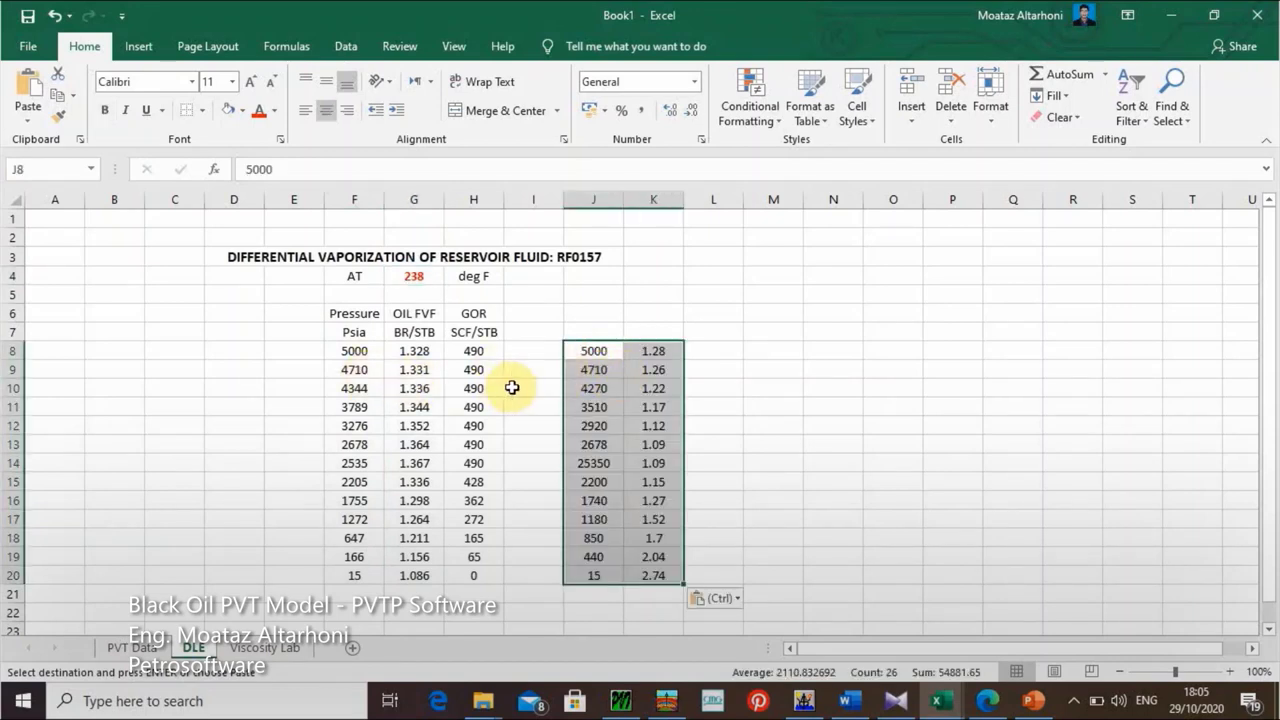
Step: Insert a scatter chart of the copied pressure and viscosity data in J8:K20 on the DLE sheet
left_click(343, 394)
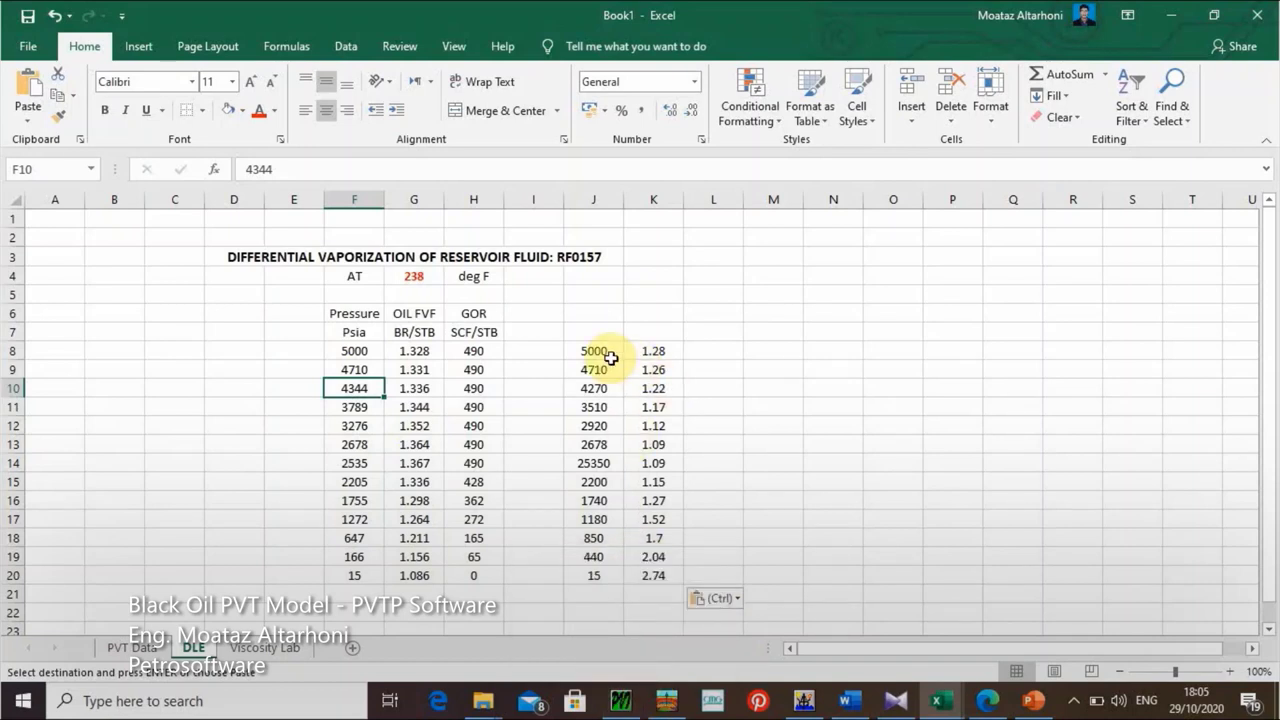
left_click_drag(610, 358, 655, 578)
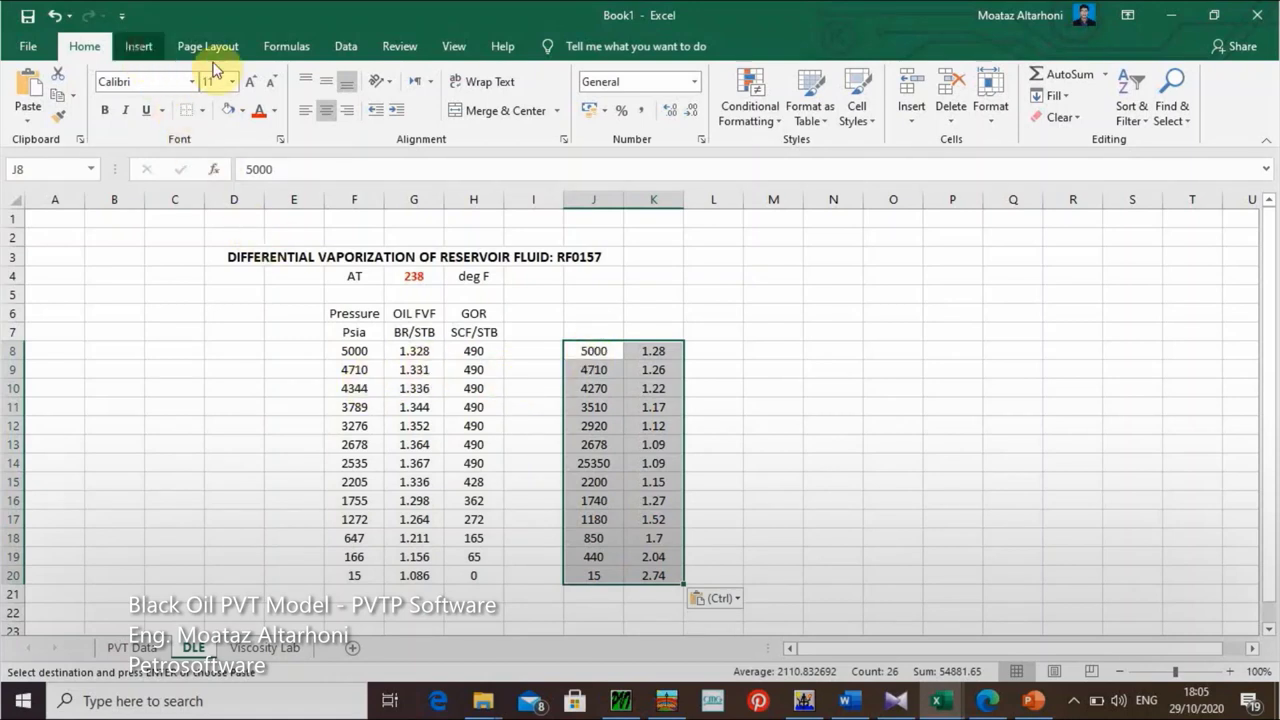
left_click(138, 46)
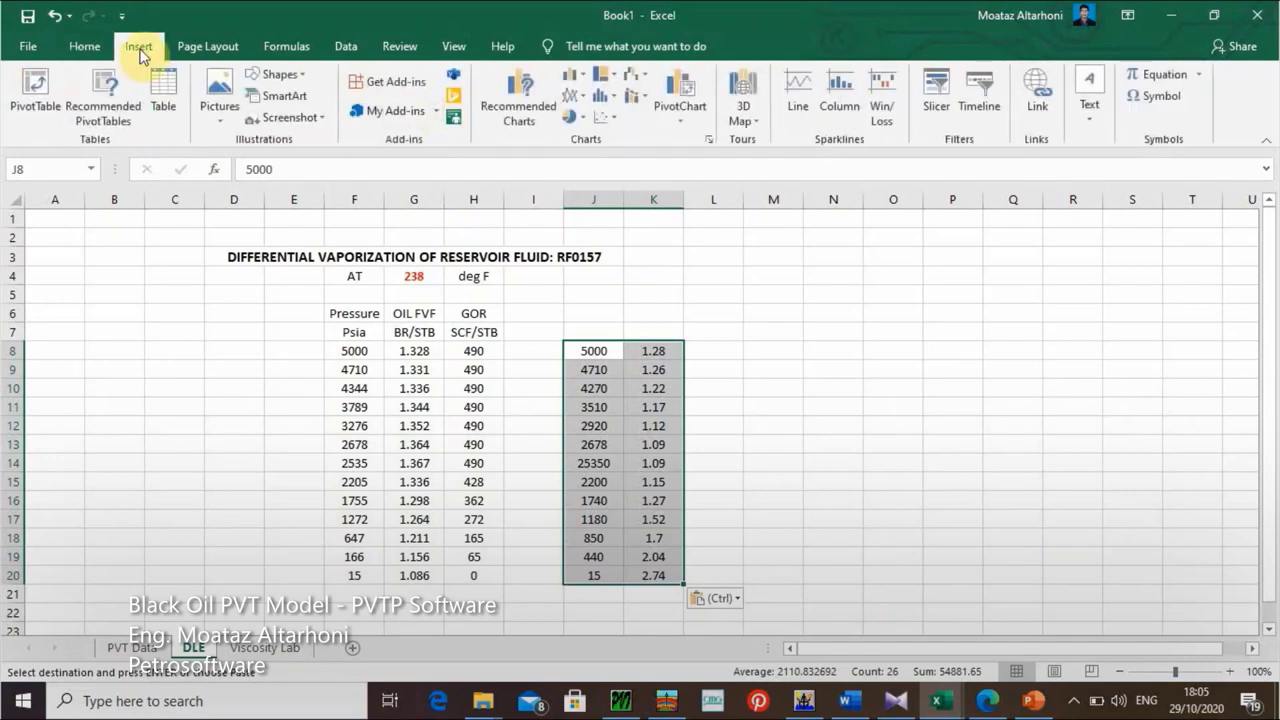
left_click(600, 118)
left_click(607, 172)
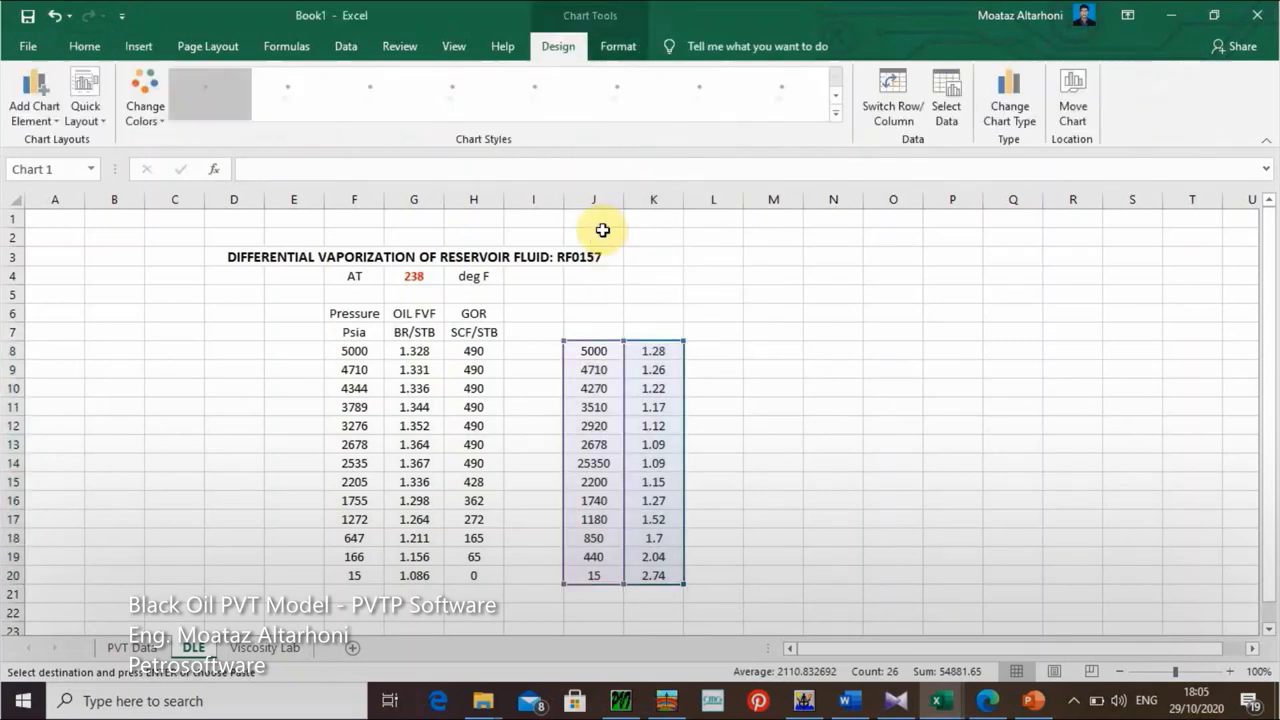
Step: Delete the scatter chart from the DLE sheet and correct the mistyped pressure in J14 to 2535
left_click(536, 316)
left_click_drag(592, 316, 920, 280)
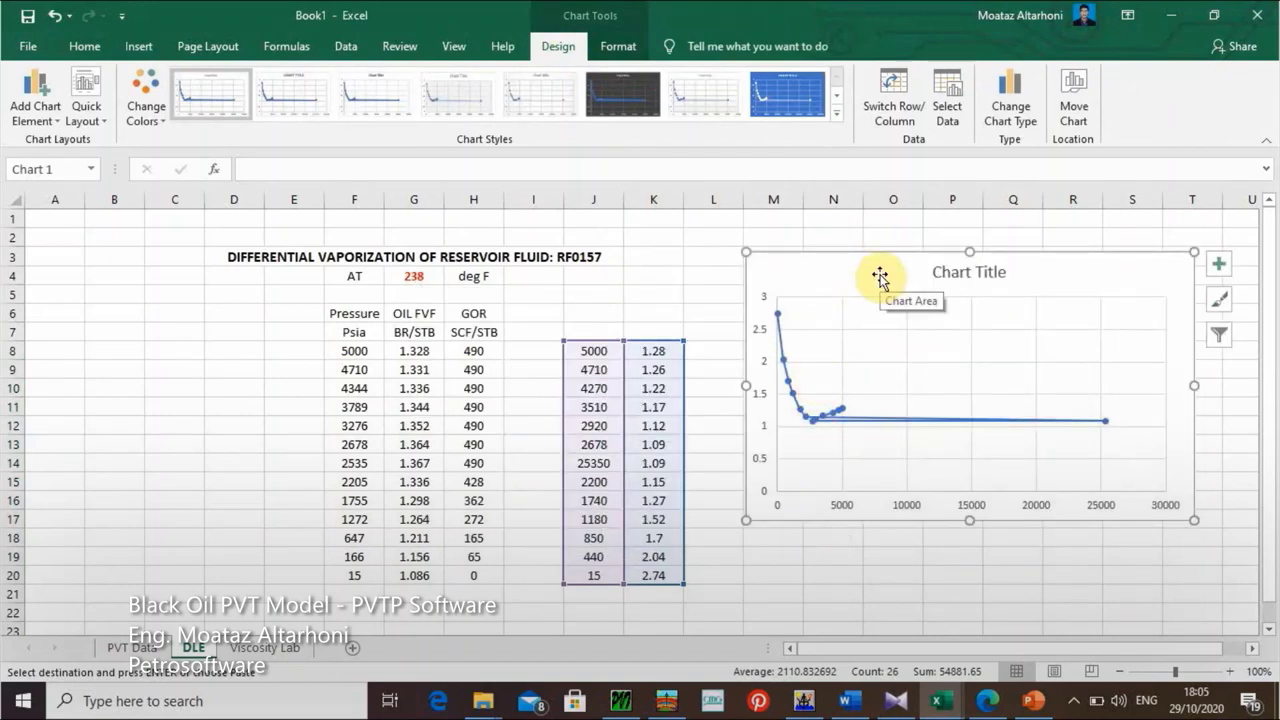
key("Delete")
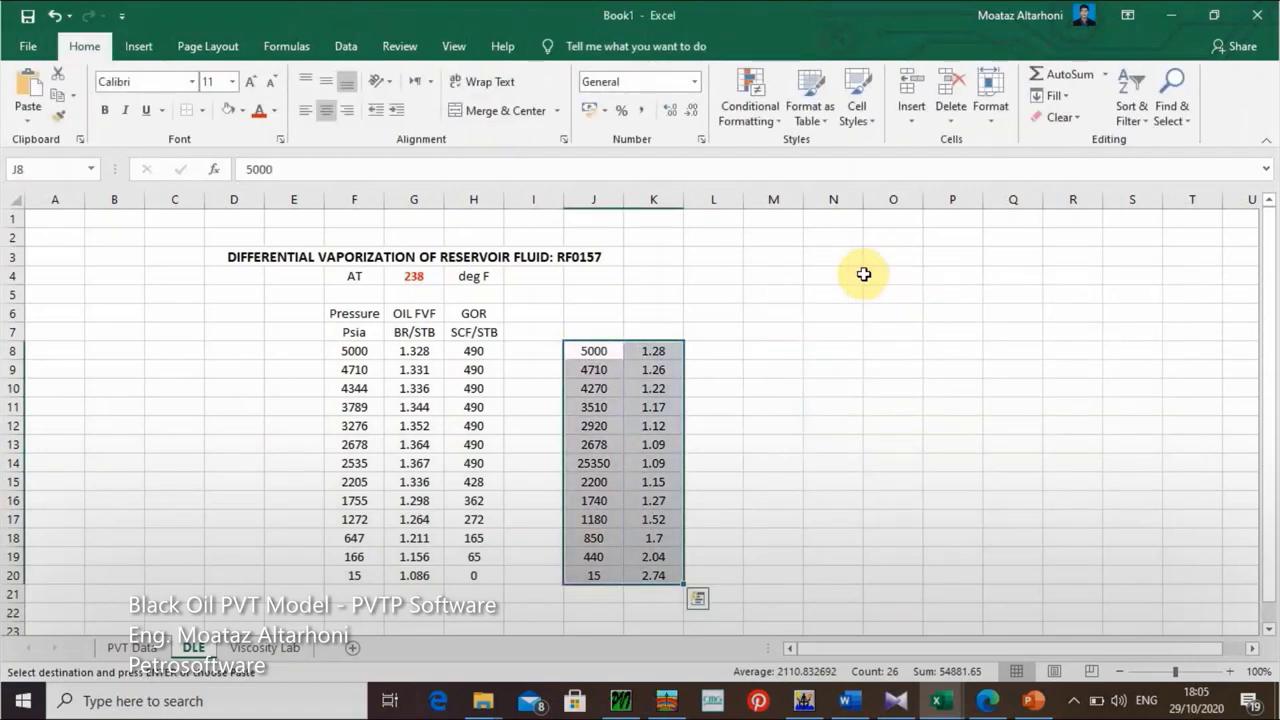
left_click(855, 274)
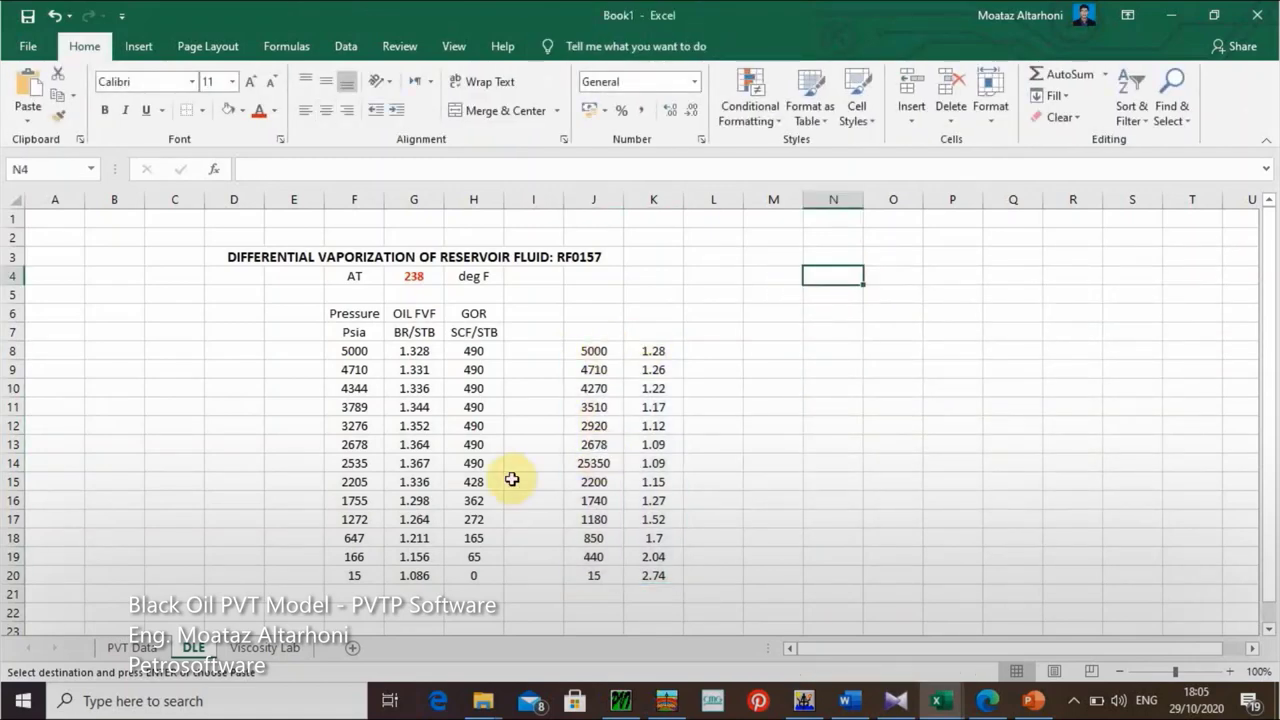
double_click(619, 463)
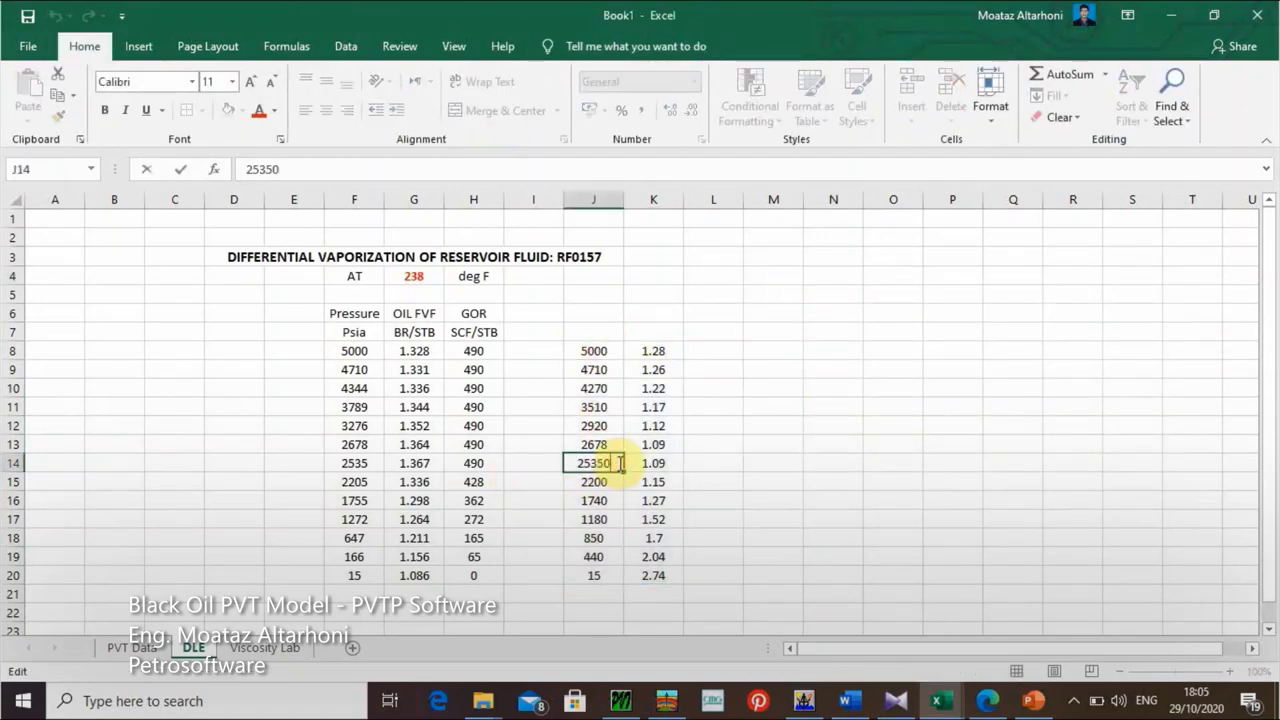
left_click(690, 369)
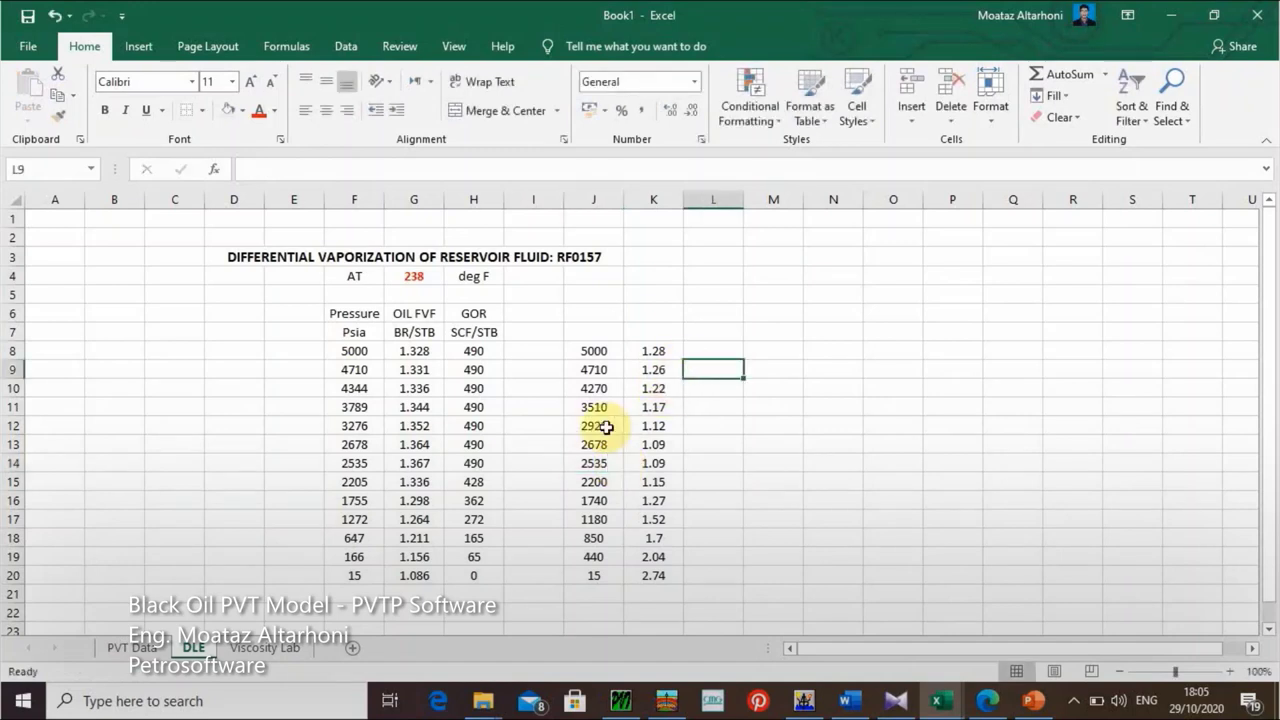
Step: Insert a scatter chart with straight lines and markers of J8:K20 and place it beside the data in the empty columns
left_click_drag(606, 351, 652, 576)
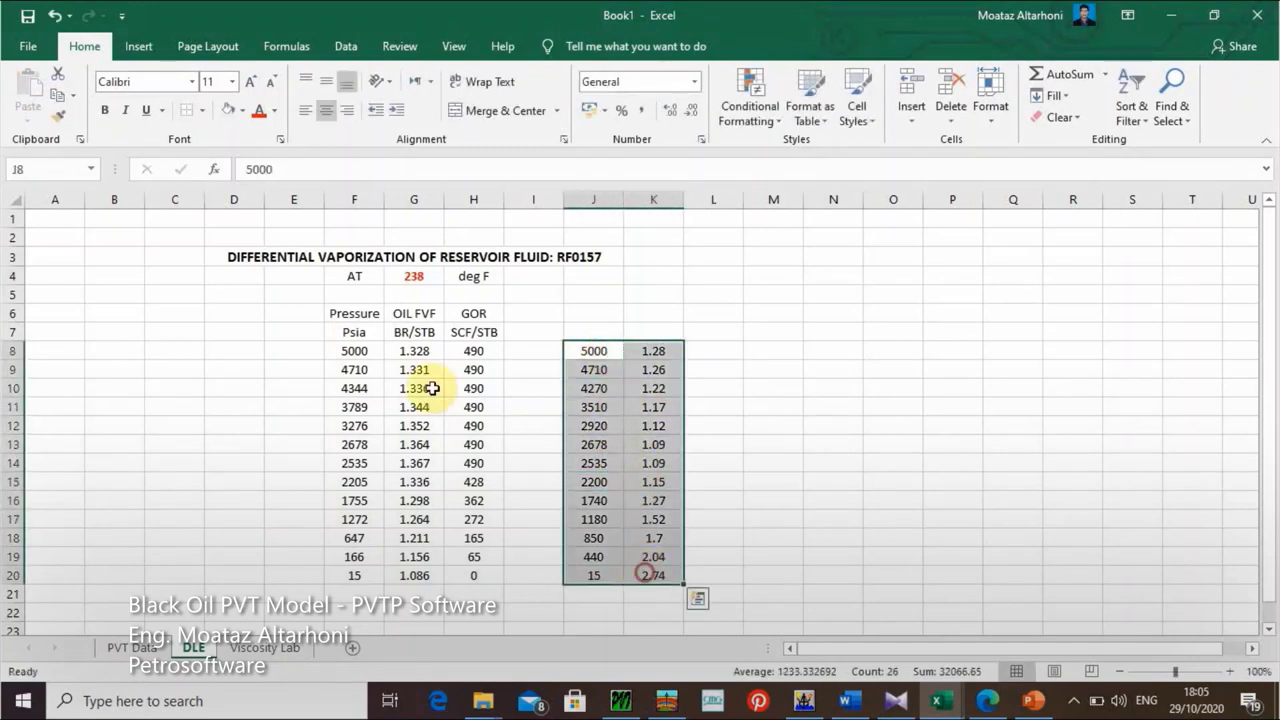
left_click(140, 46)
left_click(606, 117)
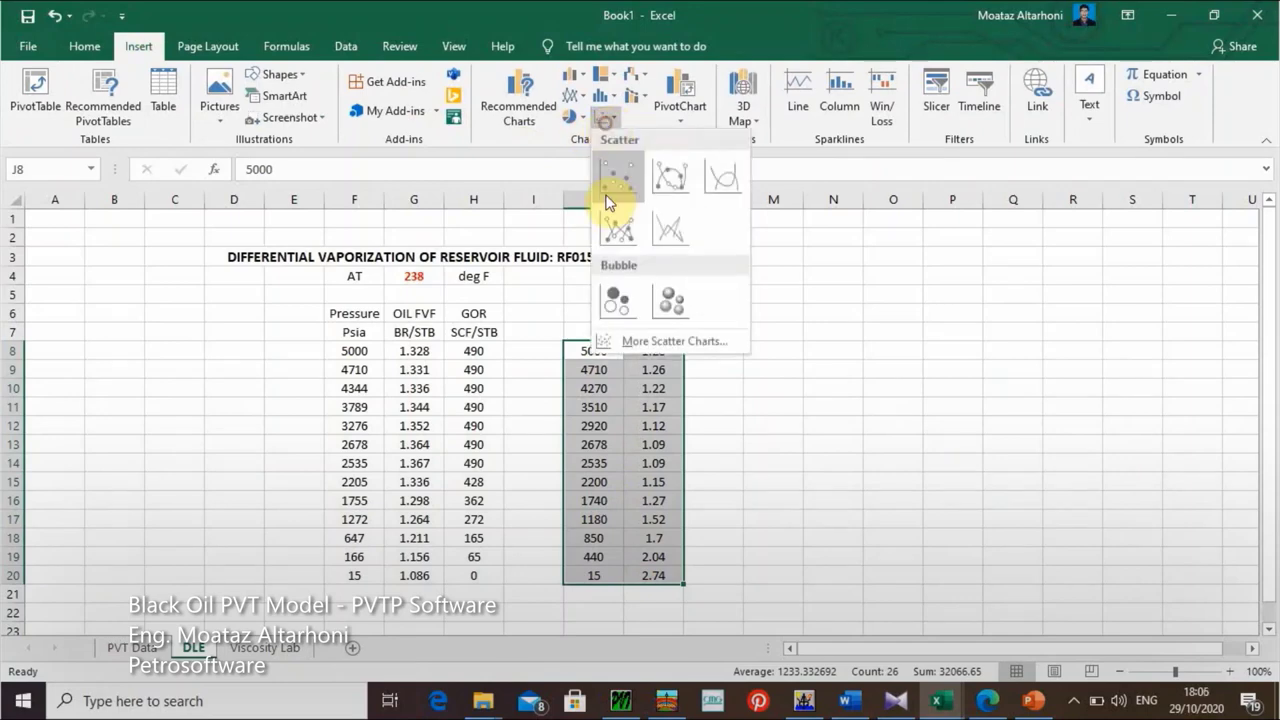
left_click(612, 224)
left_click(612, 224)
left_click_drag(523, 303, 857, 251)
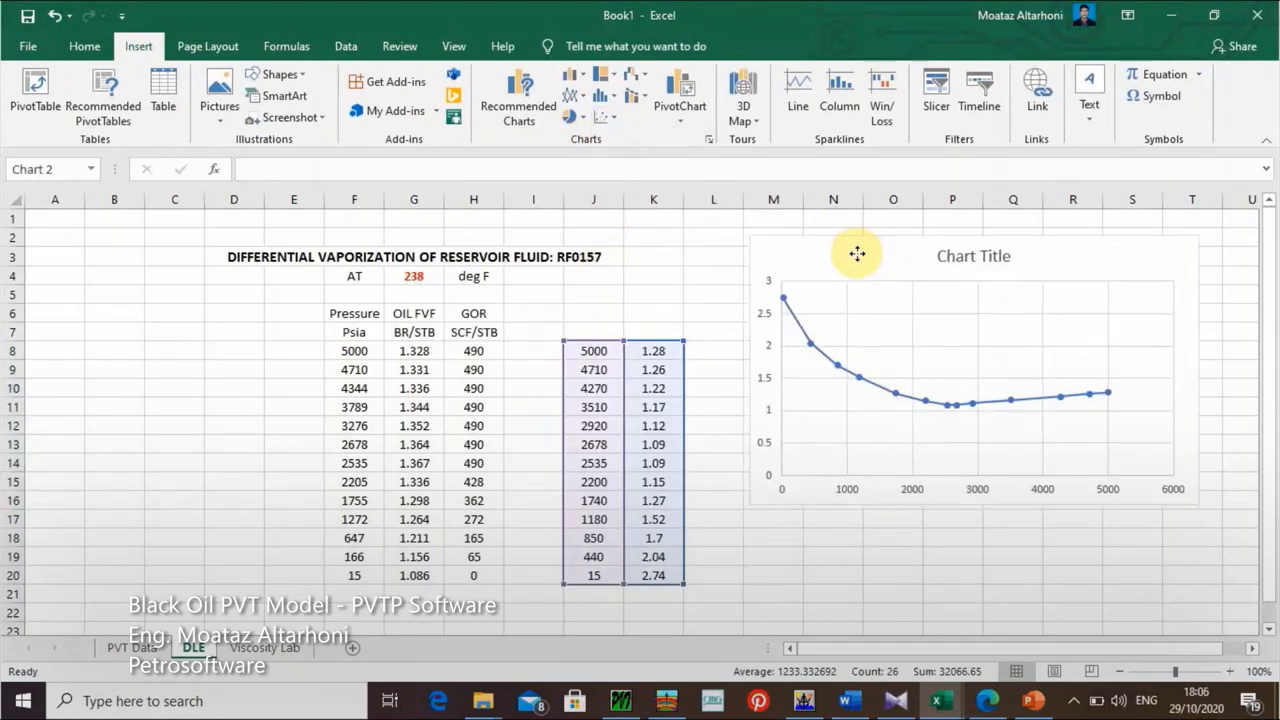
left_click_drag(749, 560, 887, 290)
left_click(713, 427)
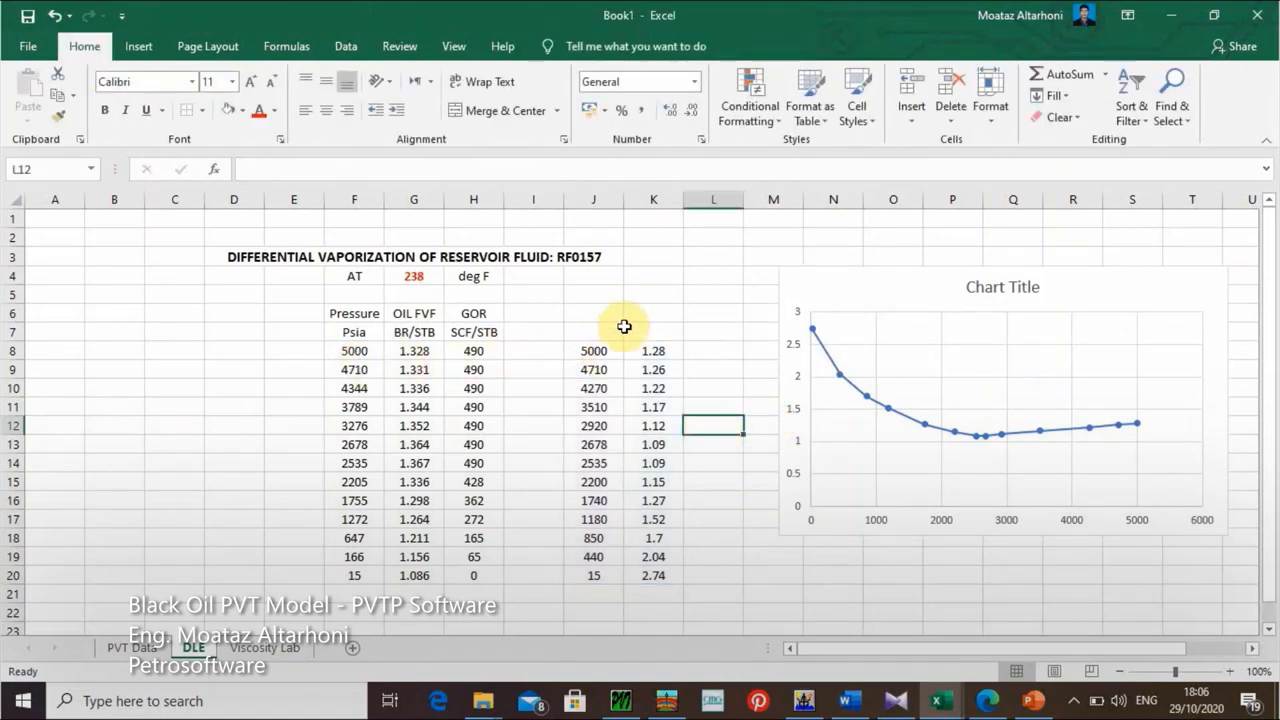
Step: Move the pressure and viscosity data, cells J8:K21, to start at L8
left_click_drag(594, 352, 670, 584)
key("ctrl+x")
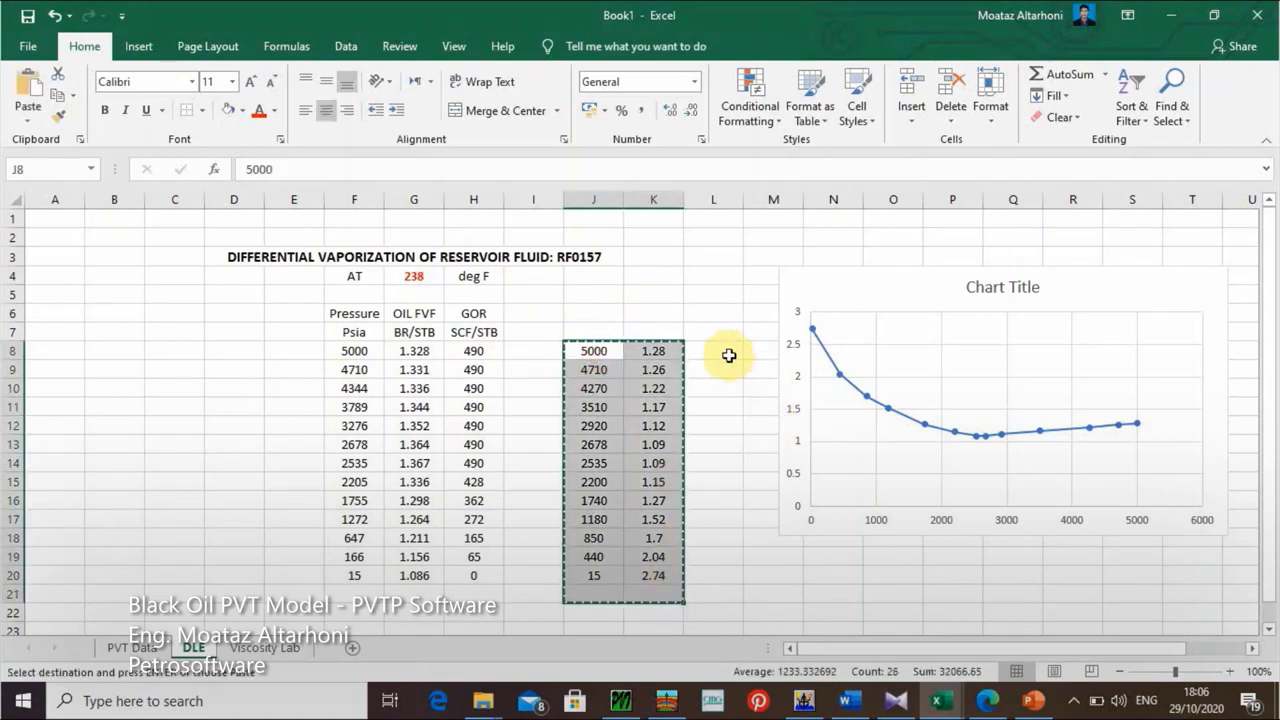
left_click(729, 351)
key("ctrl+v")
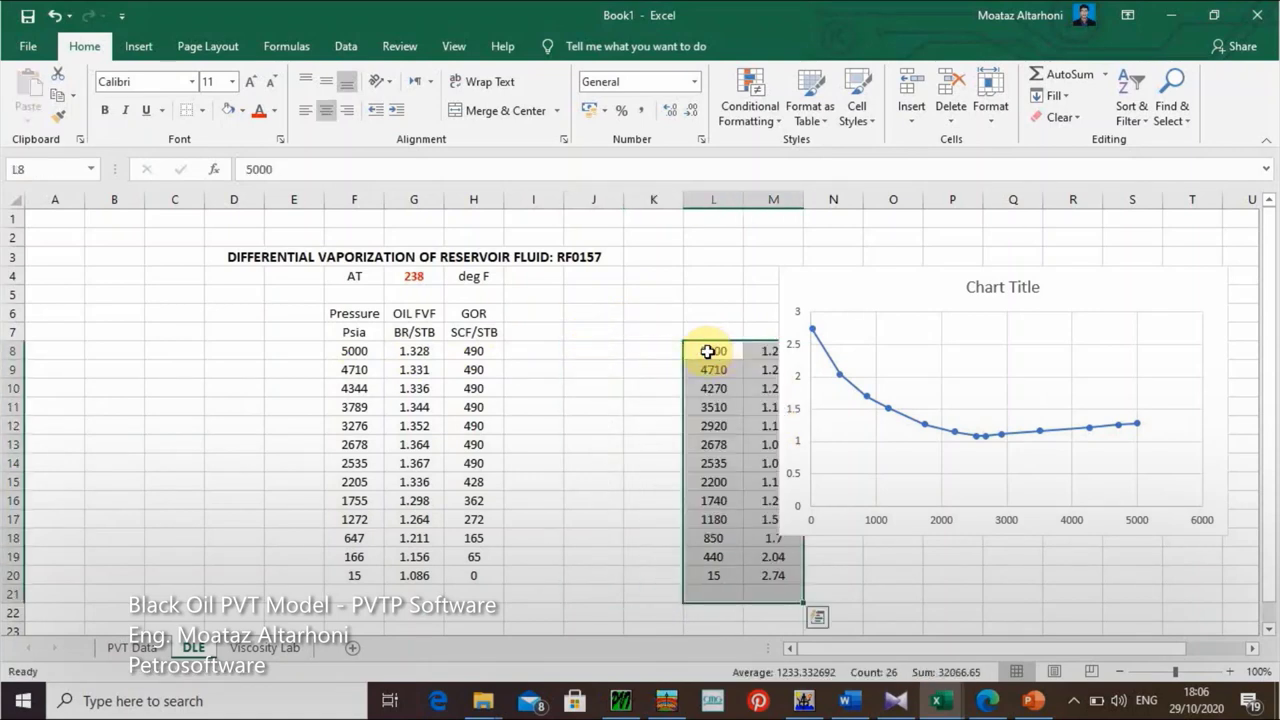
Step: Enter the column heading Viscosity in J6 with the unit cp in J7
left_click(581, 320)
type("Viscosity")
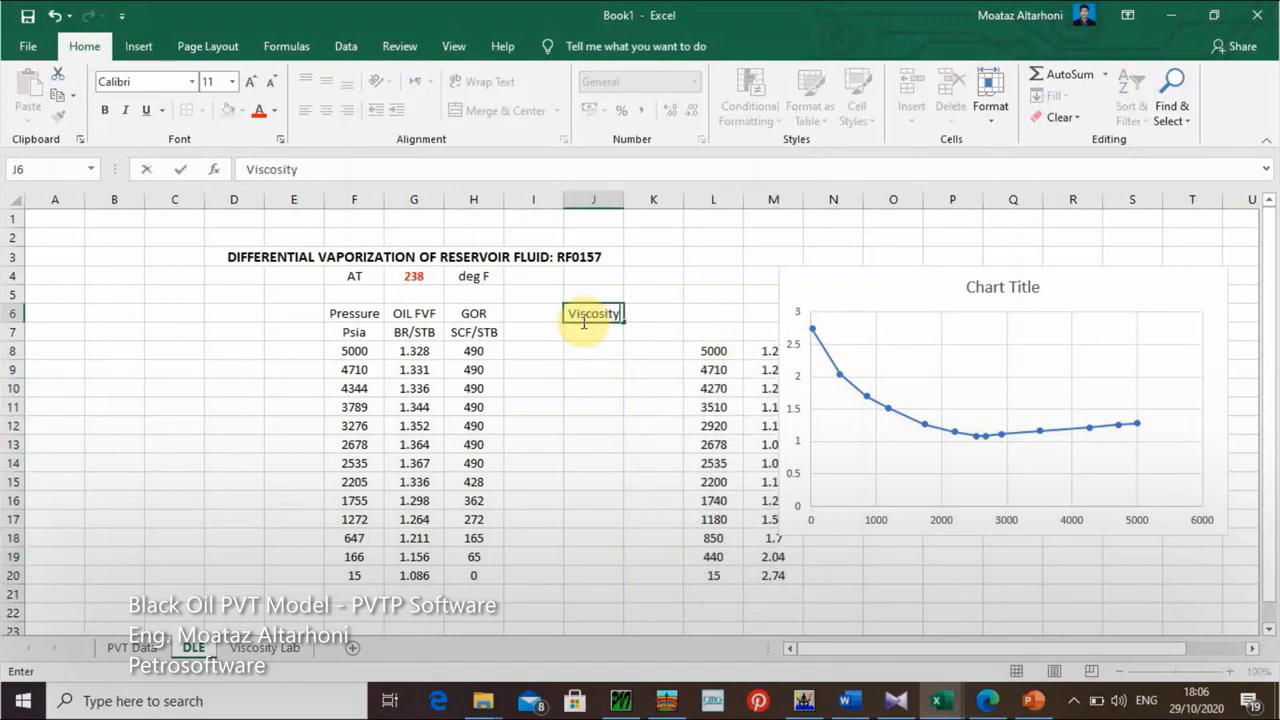
key("Return")
type("c")
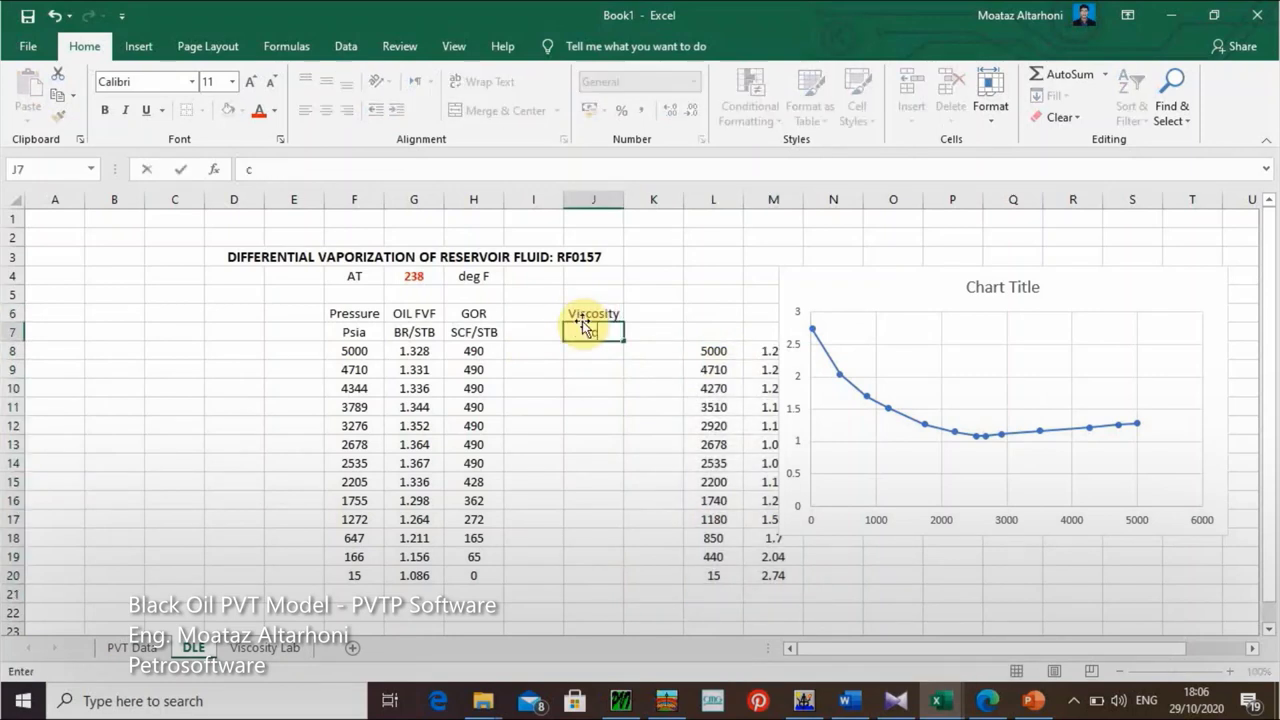
type("p")
key("Return")
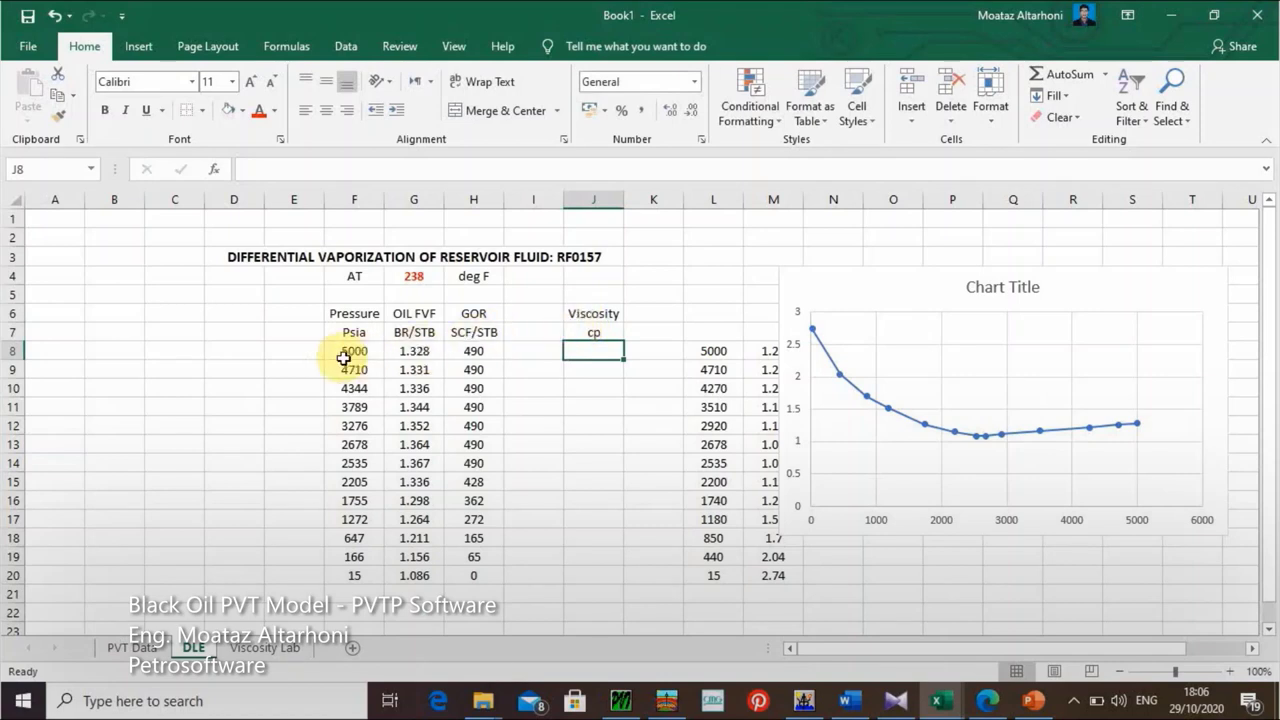
Step: Copy the viscosities for 5000 and 4710 psia from M8 and M9 to J8 and J9, moving the chart clear of column M
left_click(765, 350)
key("ctrl+c")
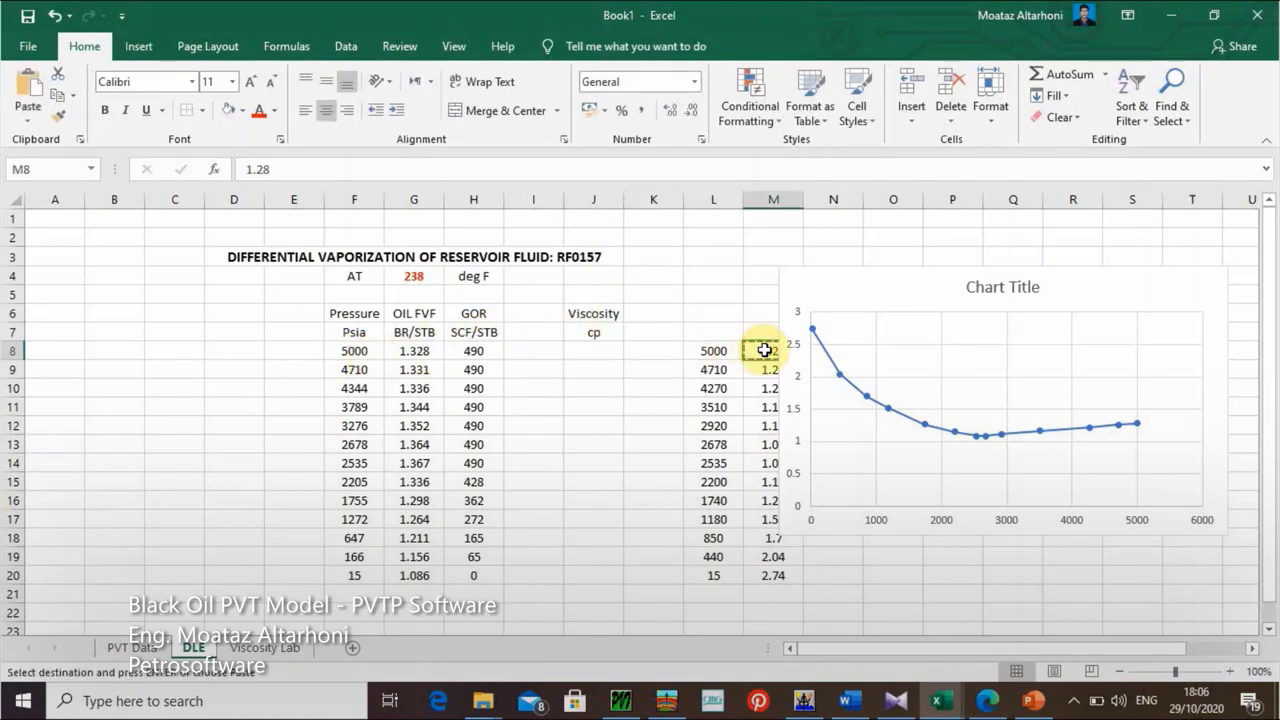
key("Left")
key("Left")
key("Left")
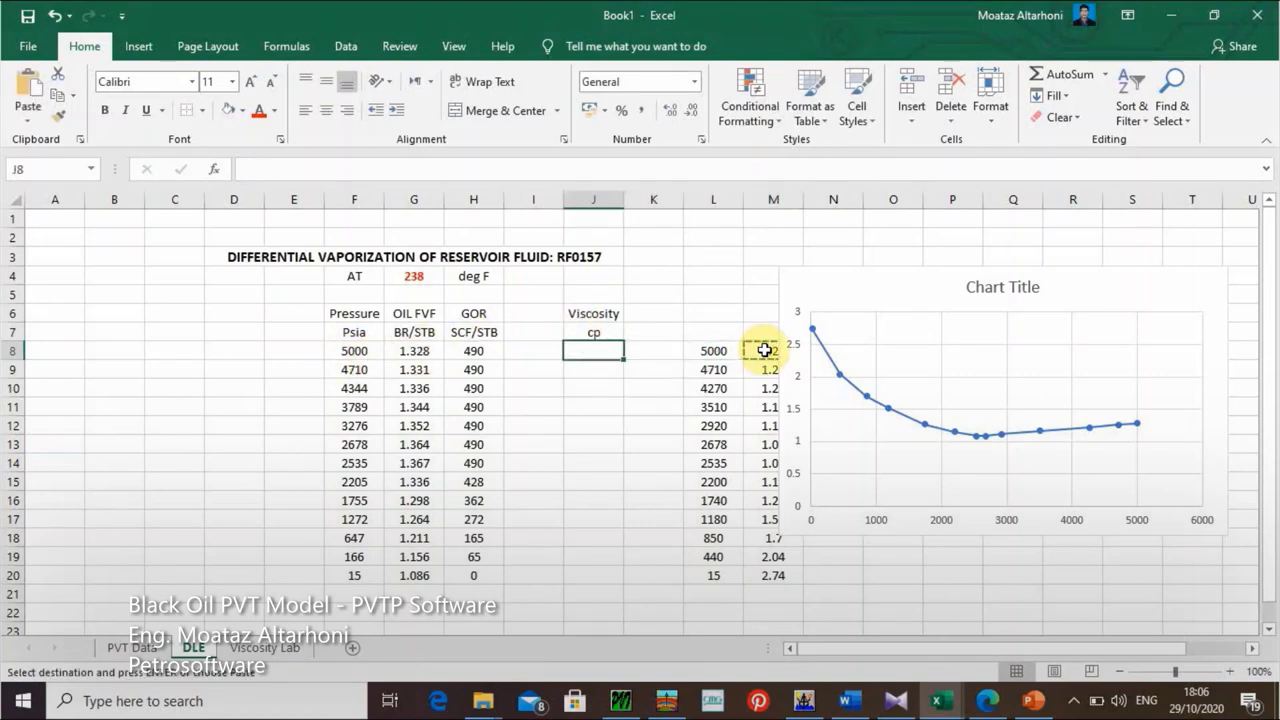
left_click_drag(854, 294, 922, 278)
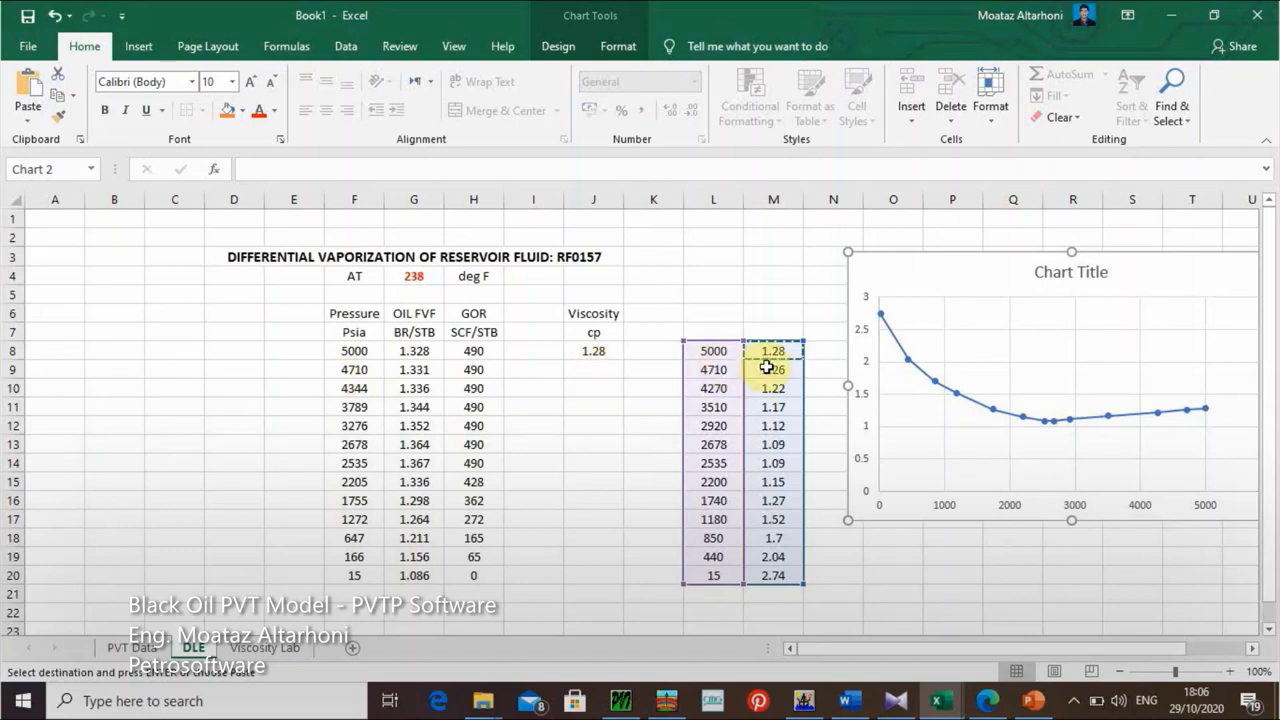
left_click(766, 368)
left_click(599, 366)
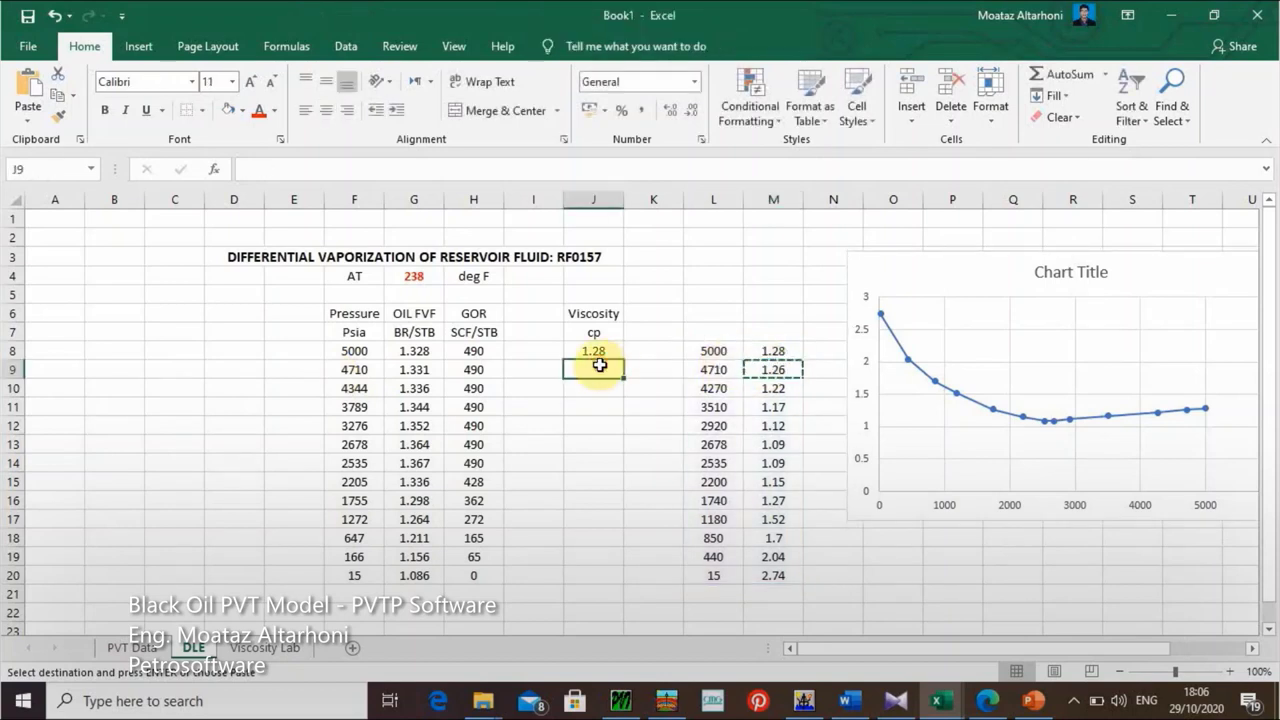
left_click(627, 427)
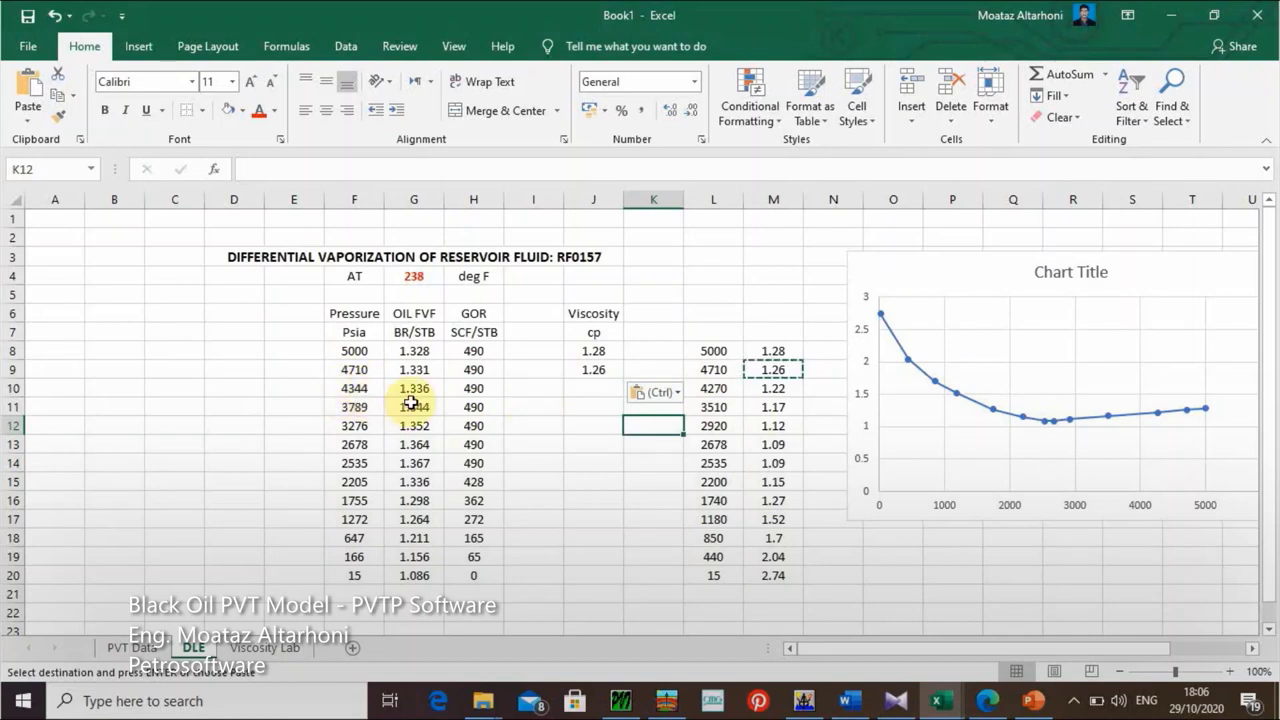
Step: Reposition the viscosity chart just beside the L8:M20 data, from column N onward, so its full curve can be read
left_click(813, 393)
key("Escape")
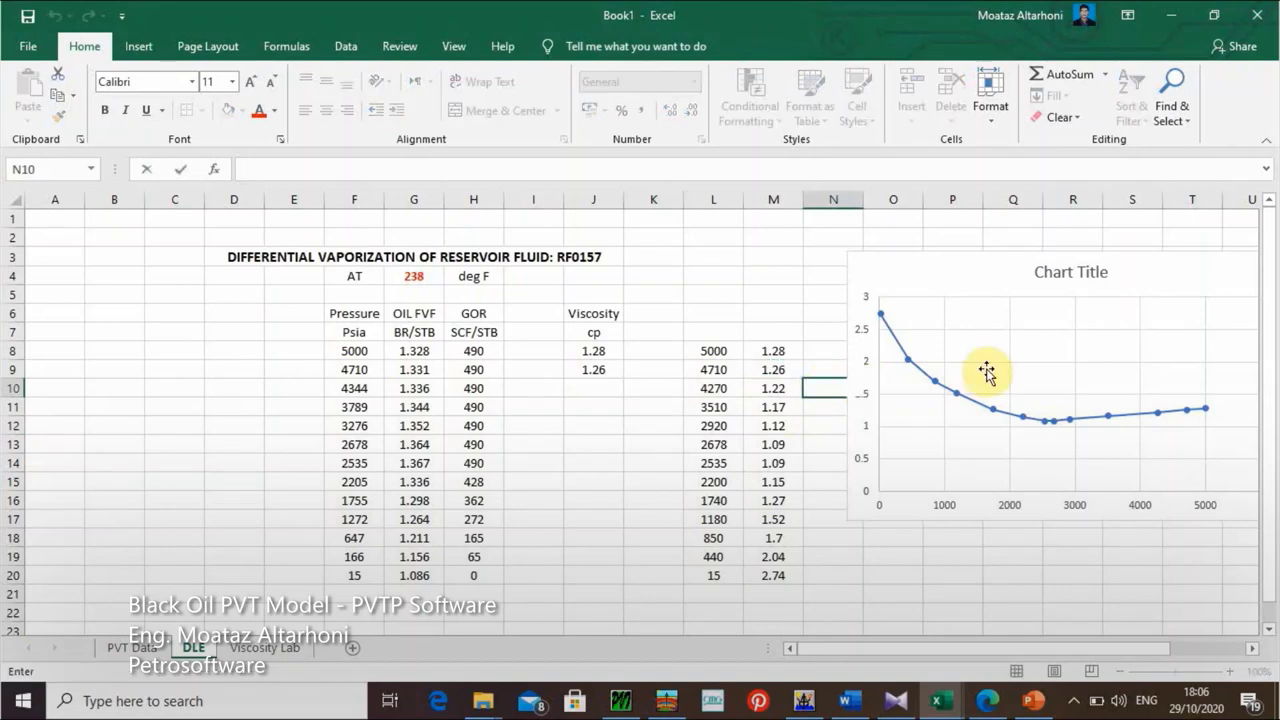
left_click_drag(951, 269, 994, 246)
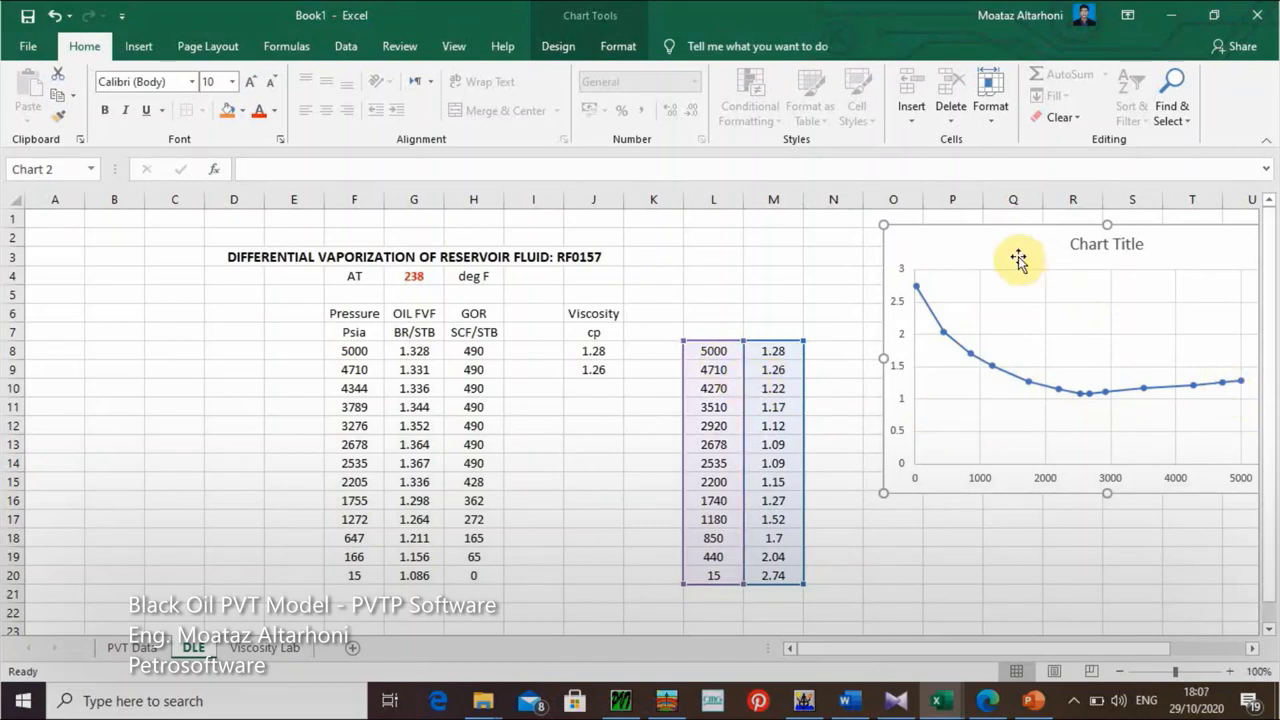
left_click_drag(1014, 260, 952, 260)
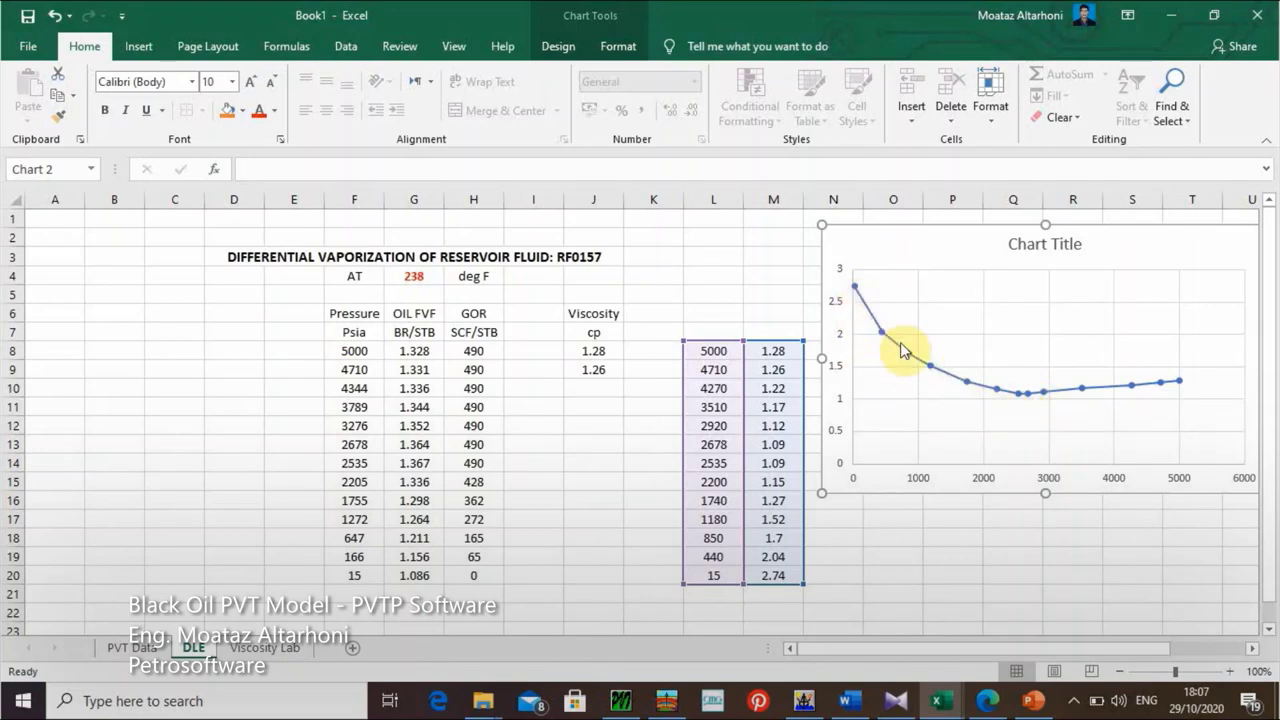
mouse_move(970, 396)
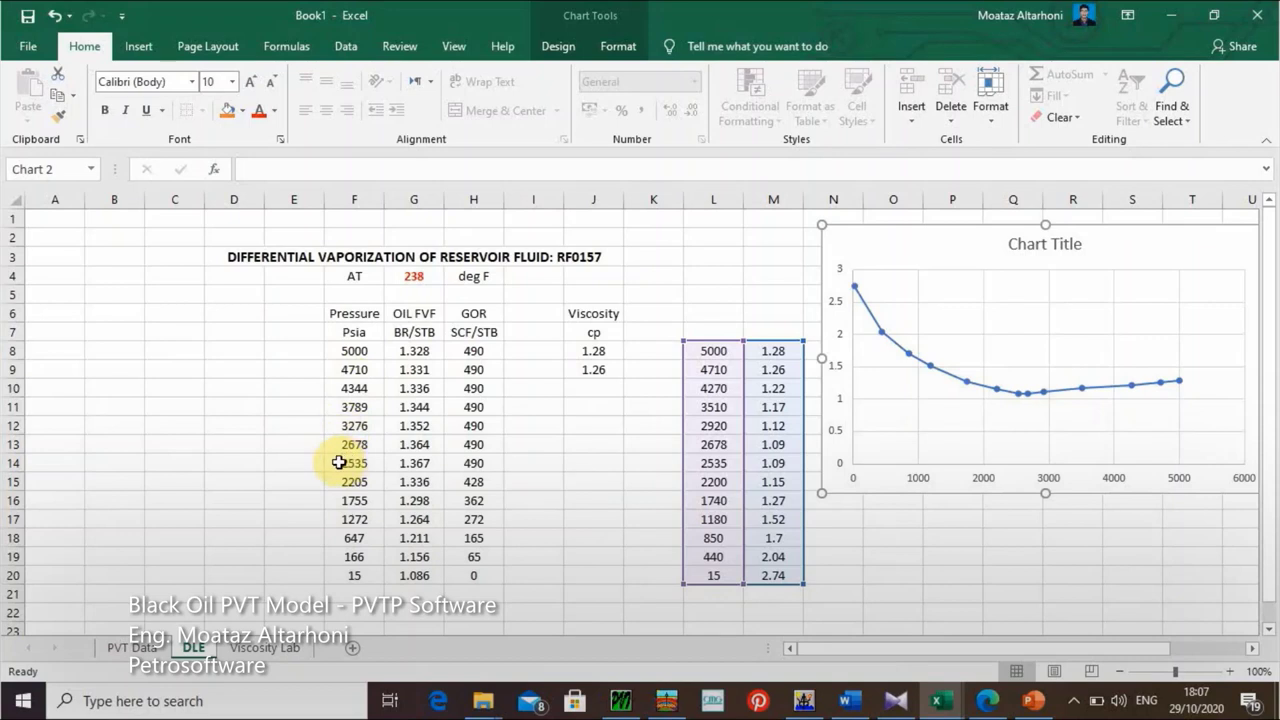
Step: Shade the bubble point row F14:M14 light gray and copy the viscosity 1.09 from M14 to J14
left_click_drag(340, 465, 766, 460)
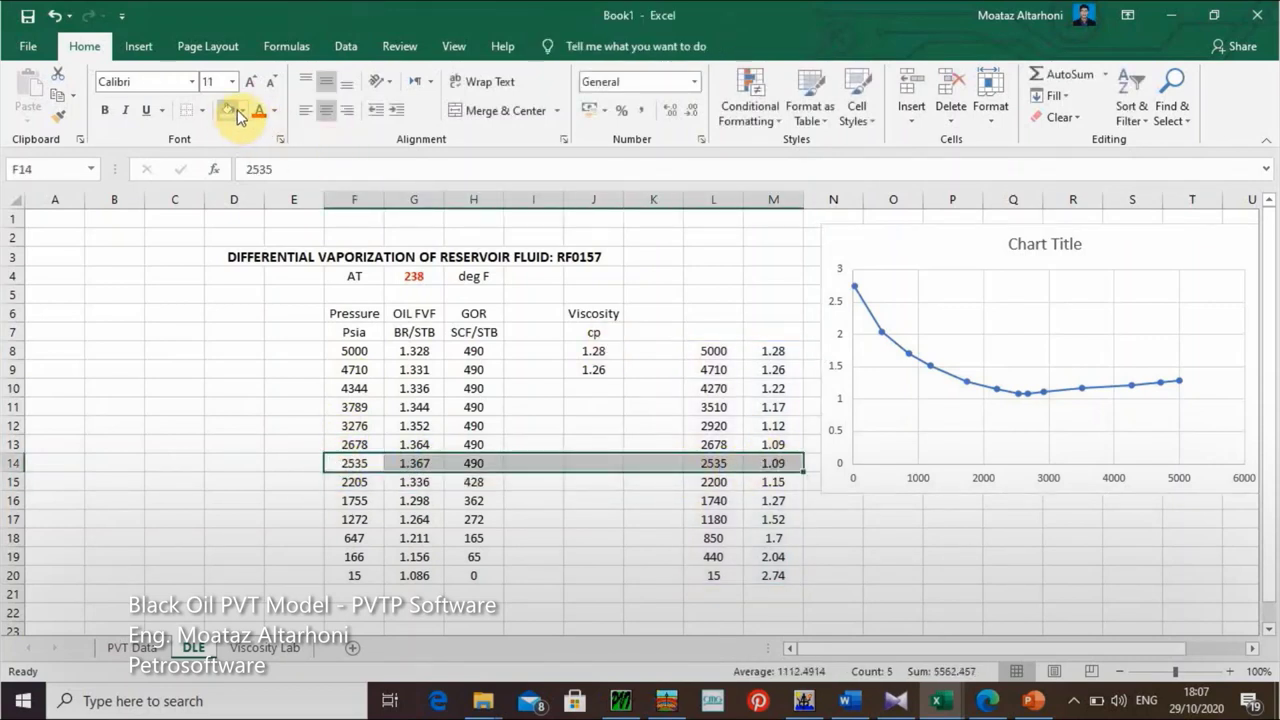
left_click(590, 408)
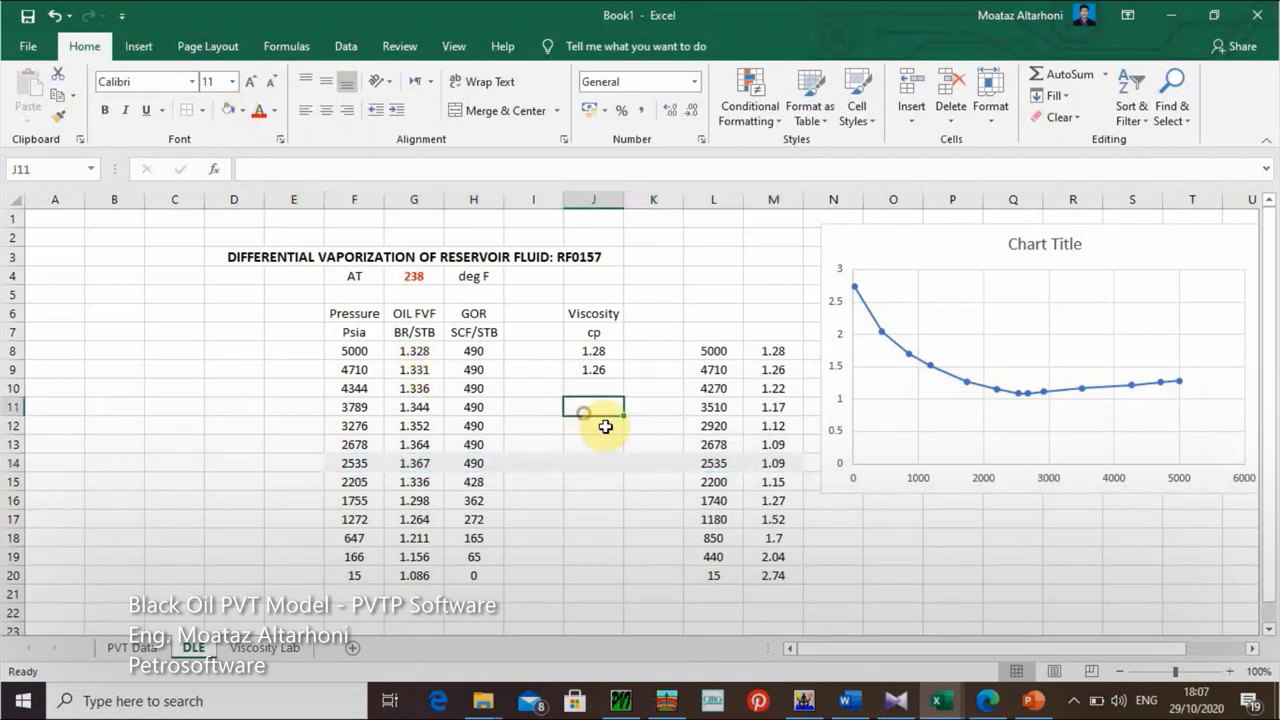
left_click(773, 464)
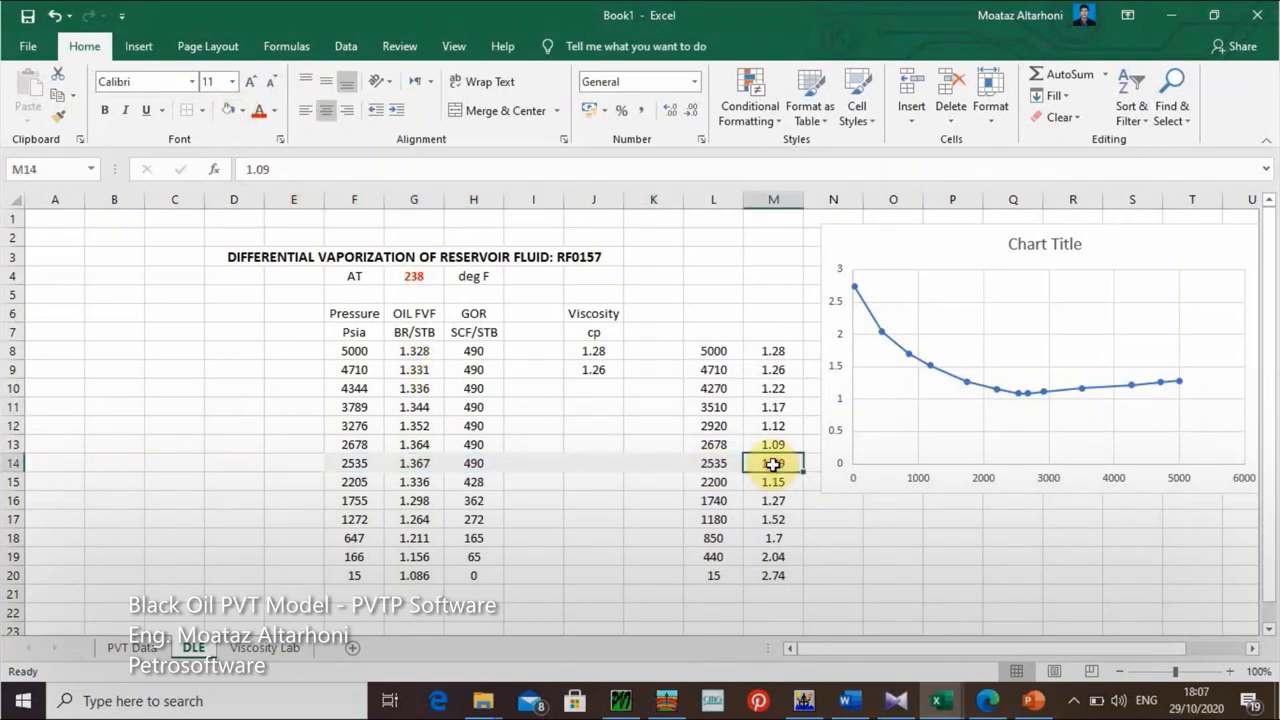
key("ctrl+c")
left_click(598, 464)
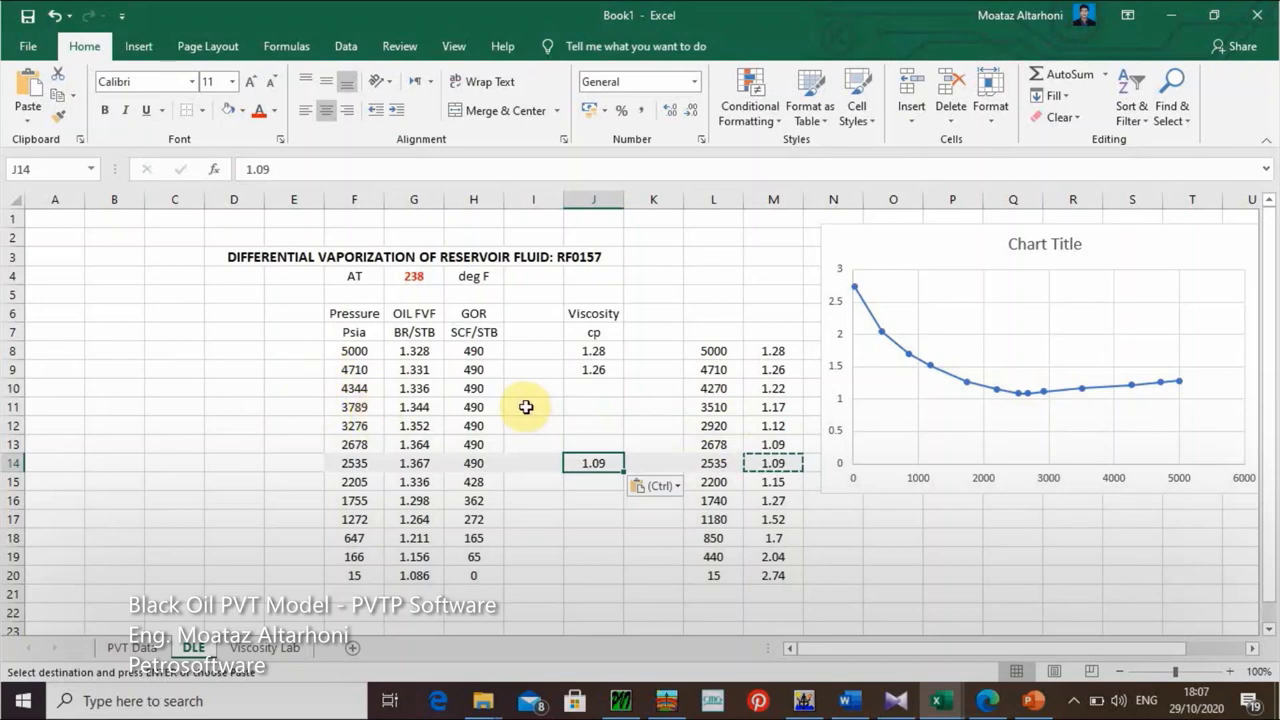
Step: Insert a scatter chart with straight lines and markers of L8:M14 and place it over the full-range viscosity chart
left_click_drag(721, 349, 757, 457)
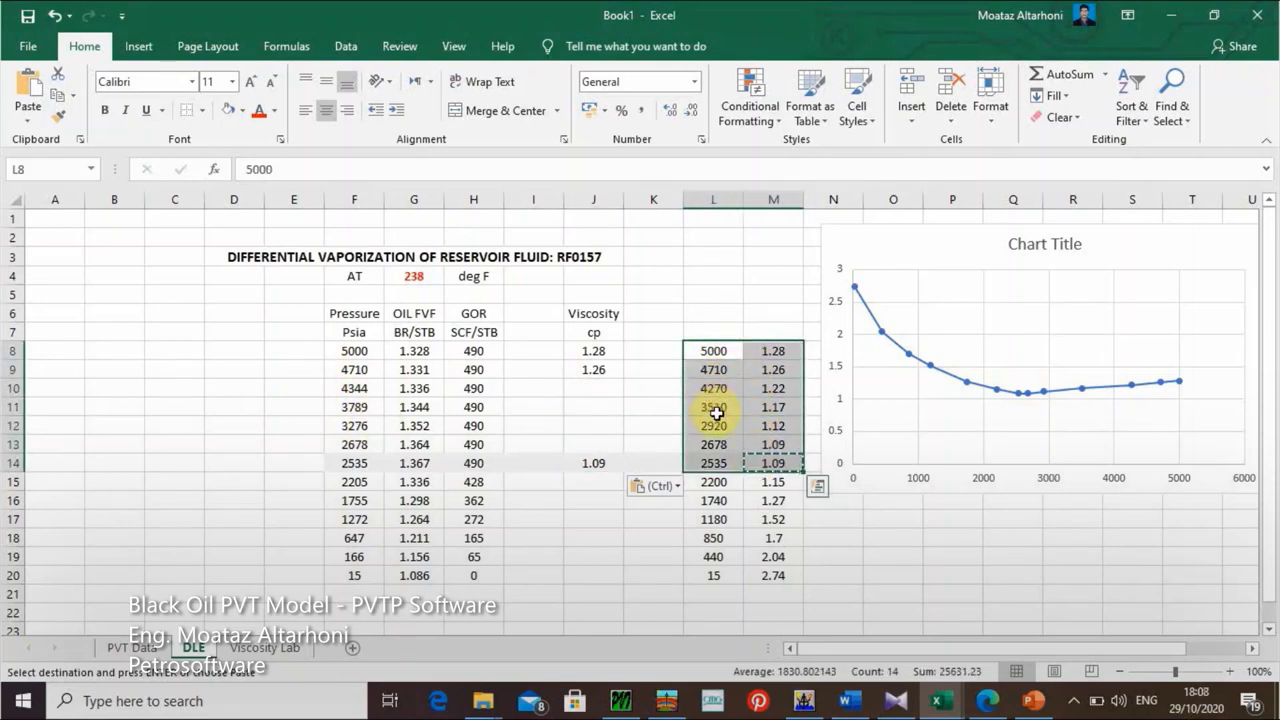
left_click(136, 47)
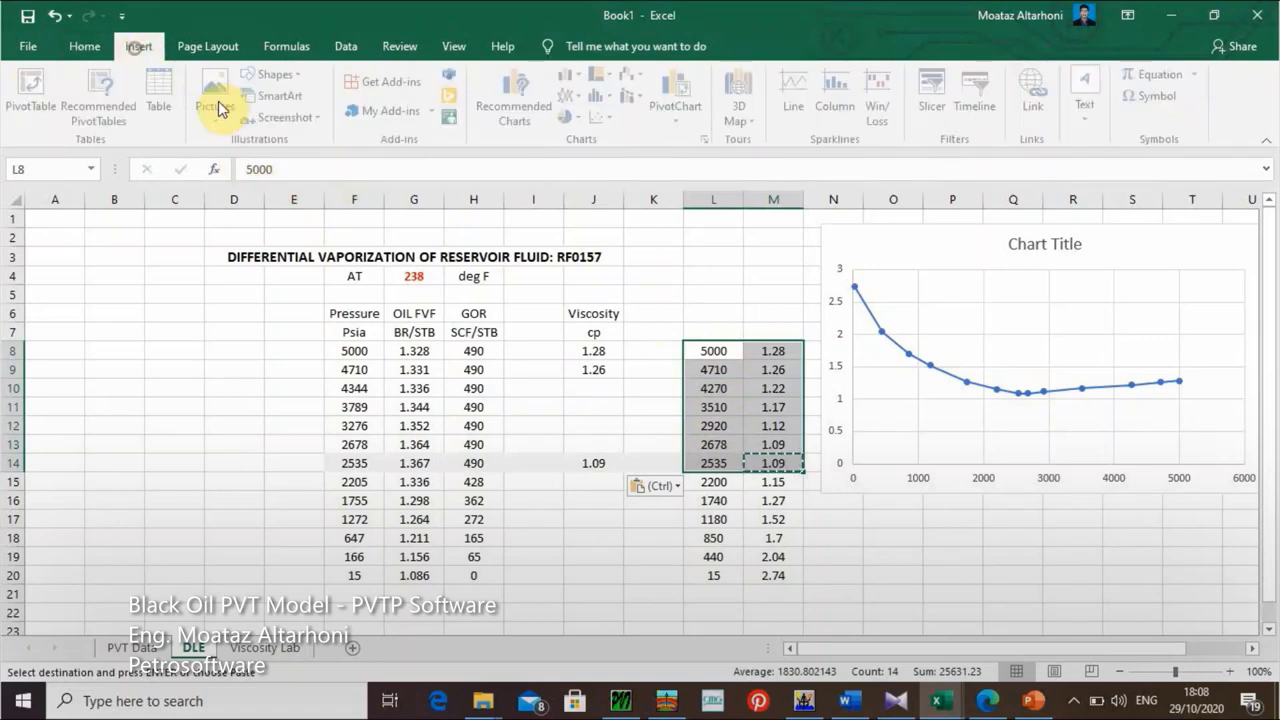
left_click(601, 117)
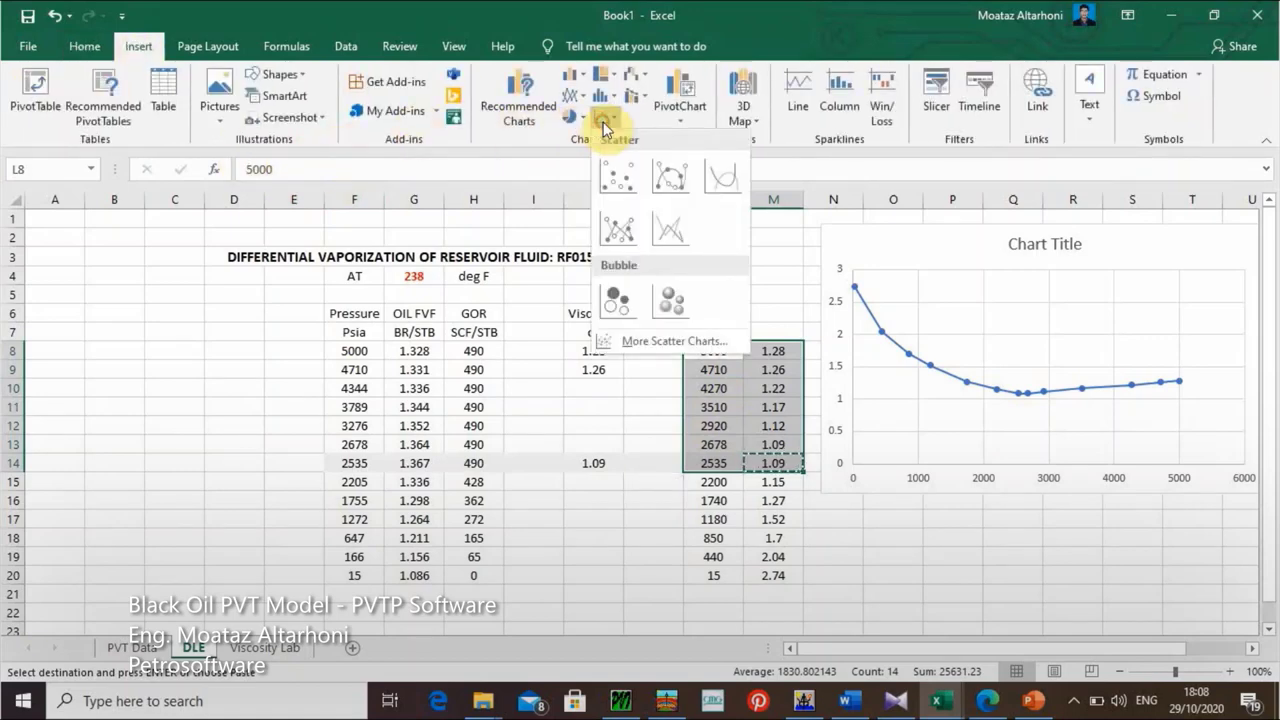
left_click(615, 232)
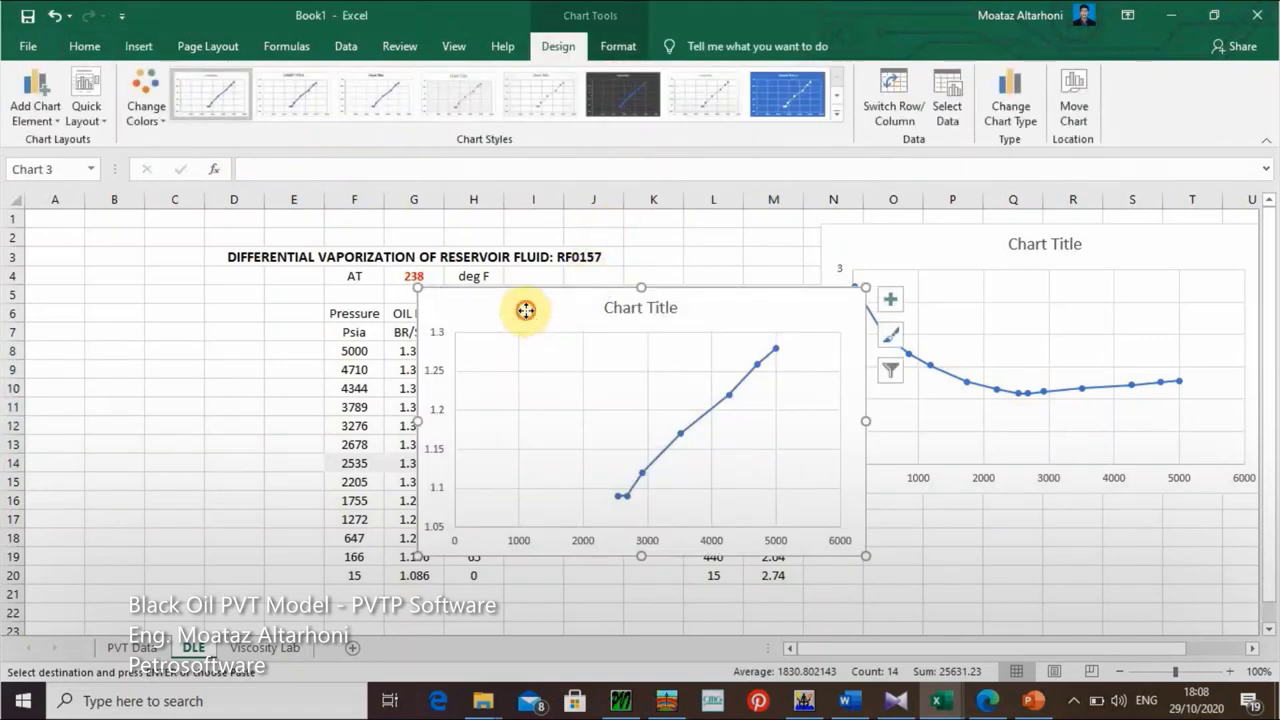
left_click_drag(525, 310, 907, 280)
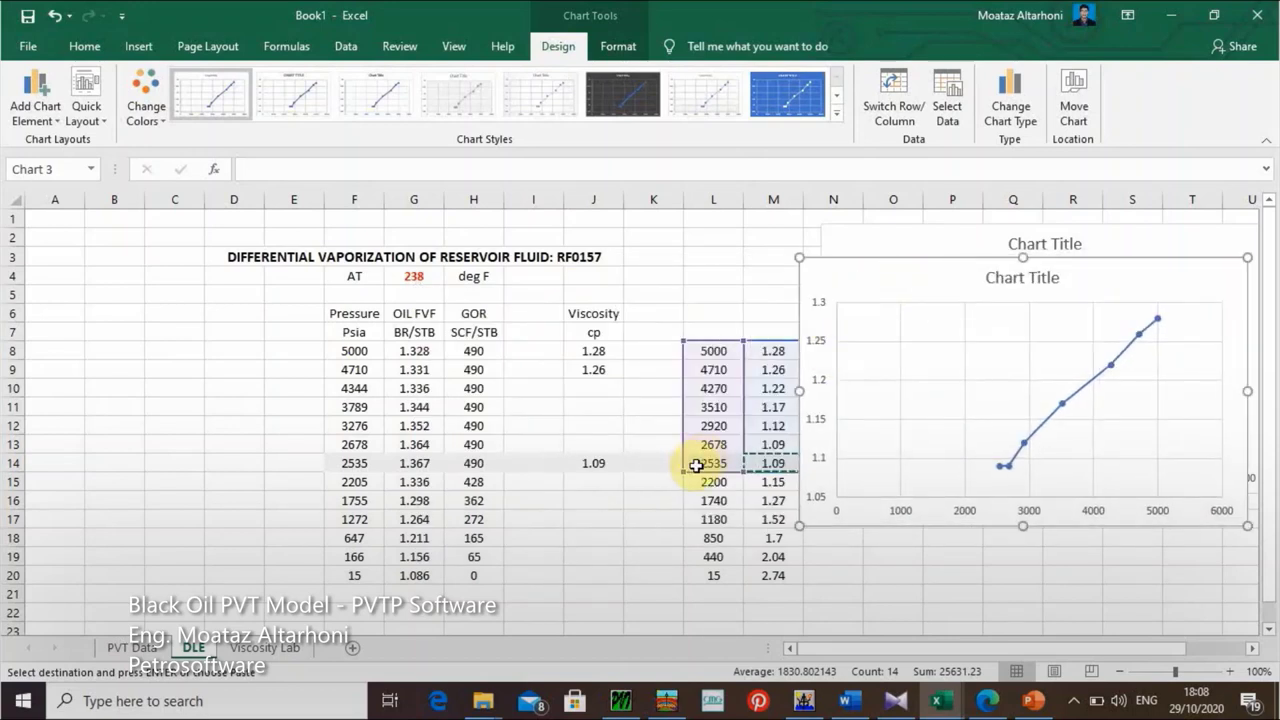
Step: Limit the new chart's data range to L8:M13 and move the chart over the DLE table, clear of the full-range chart
left_click_drag(684, 468, 684, 462)
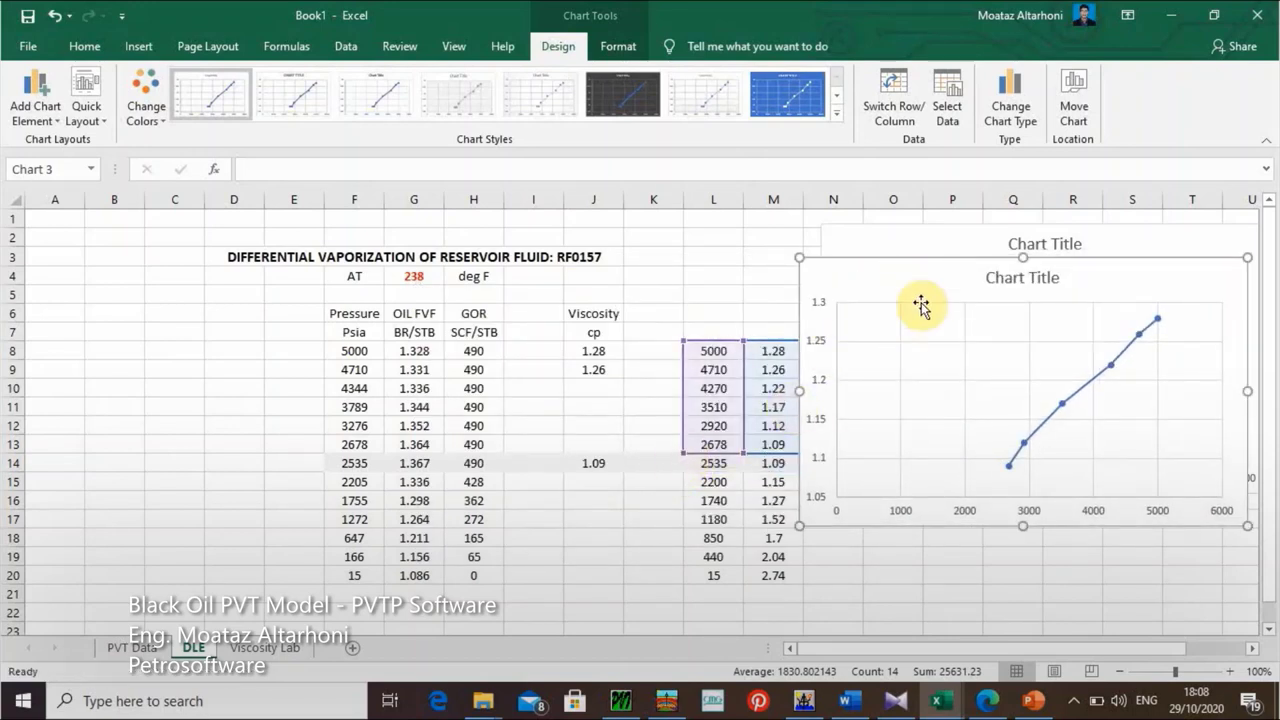
left_click_drag(851, 274, 902, 278)
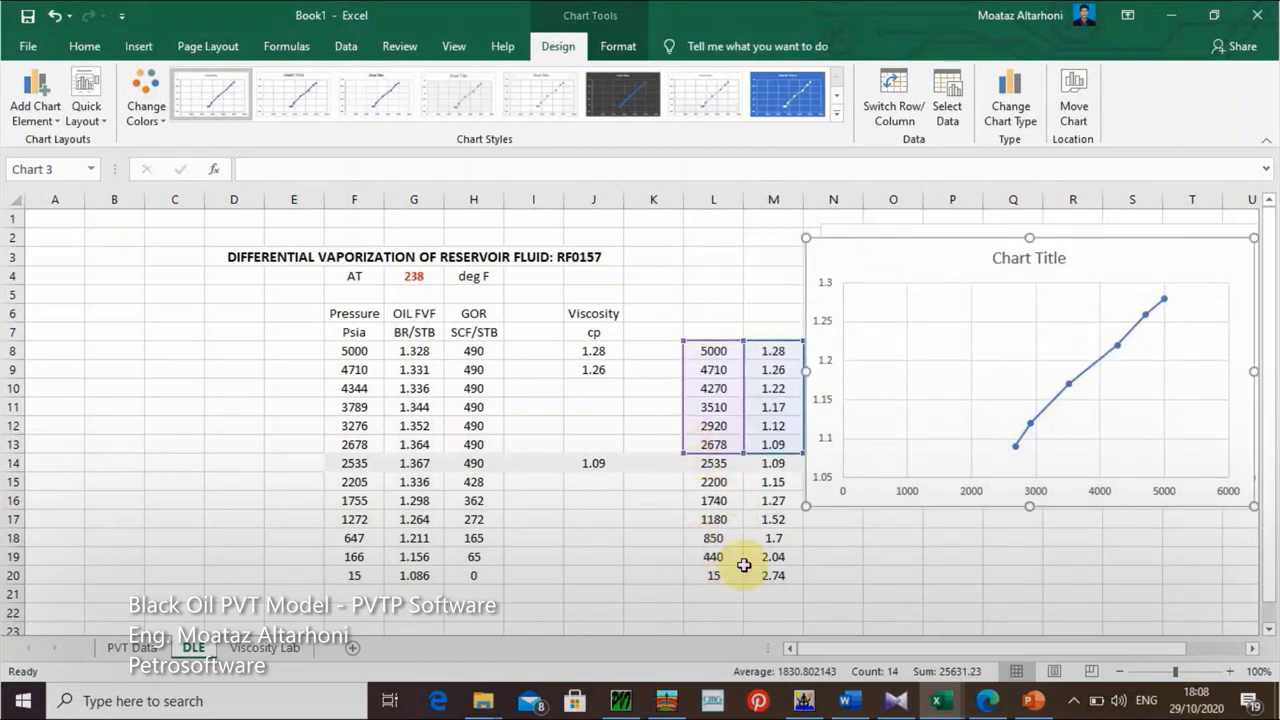
left_click(936, 268)
left_click_drag(585, 290, 457, 289)
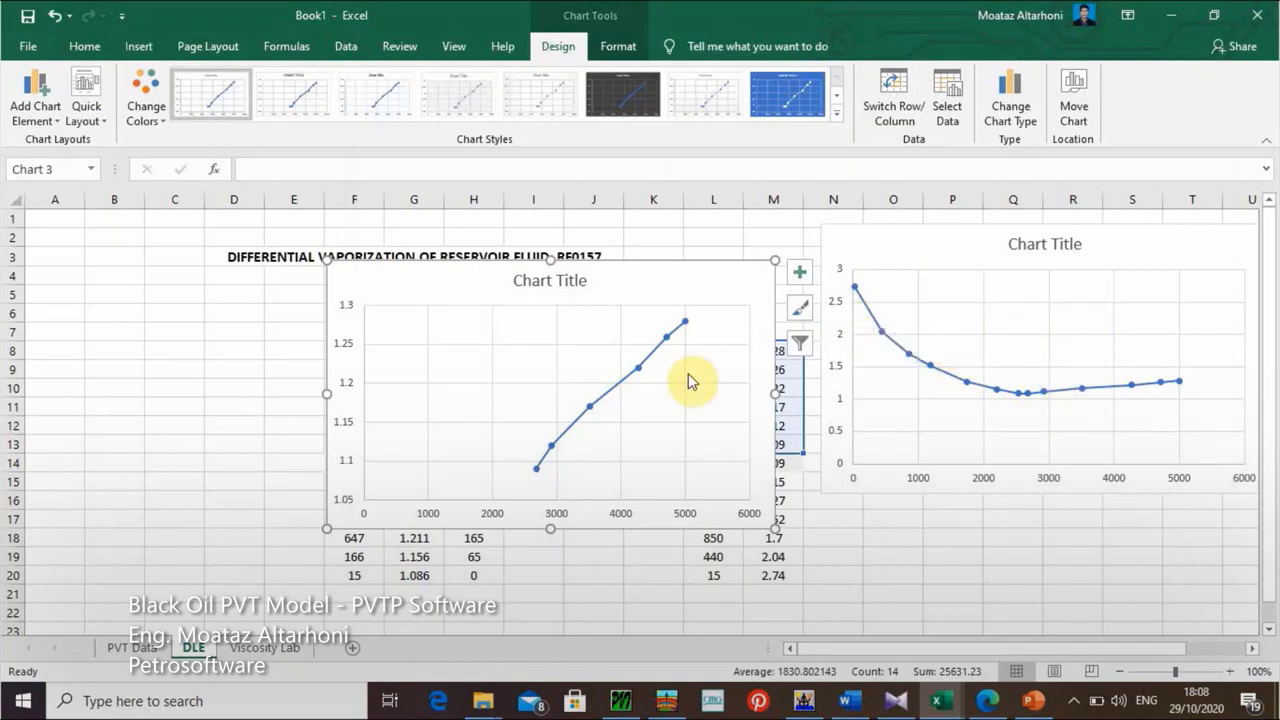
Step: Add a linear trendline to the L8:M13 viscosity chart and display its equation on the chart
left_click_drag(420, 277, 890, 259)
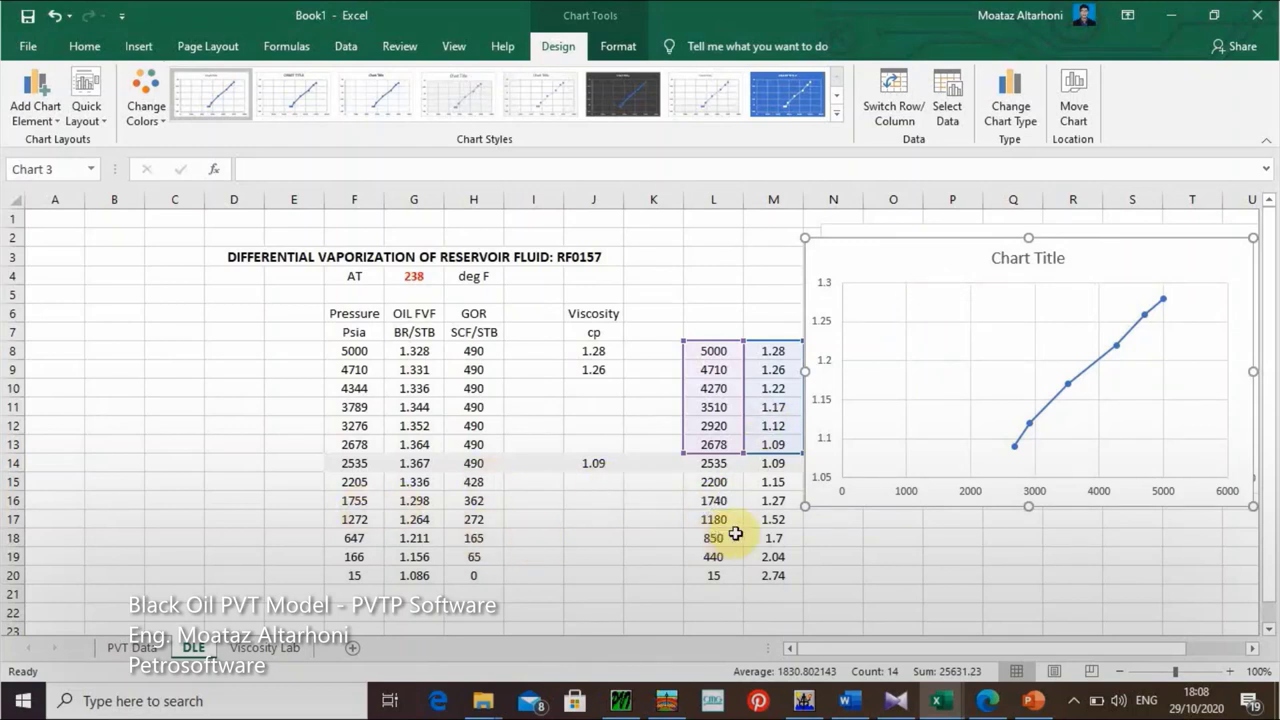
left_click_drag(909, 257, 470, 259)
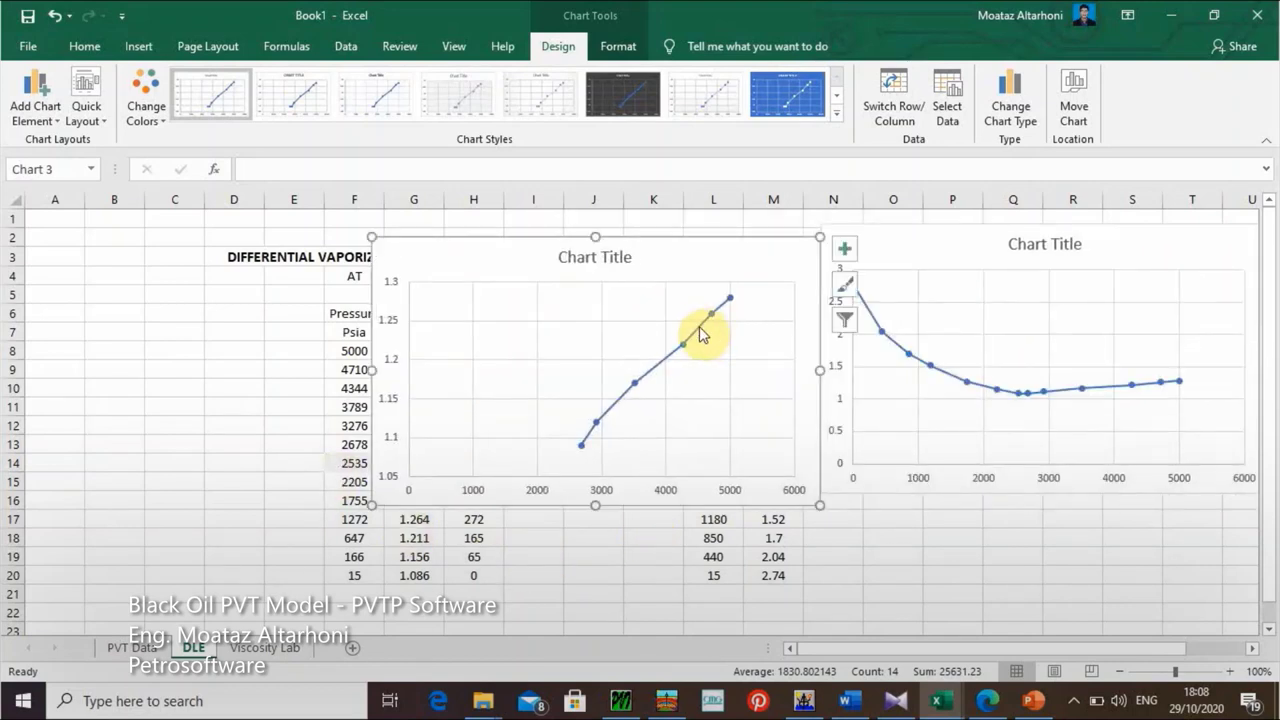
right_click(700, 334)
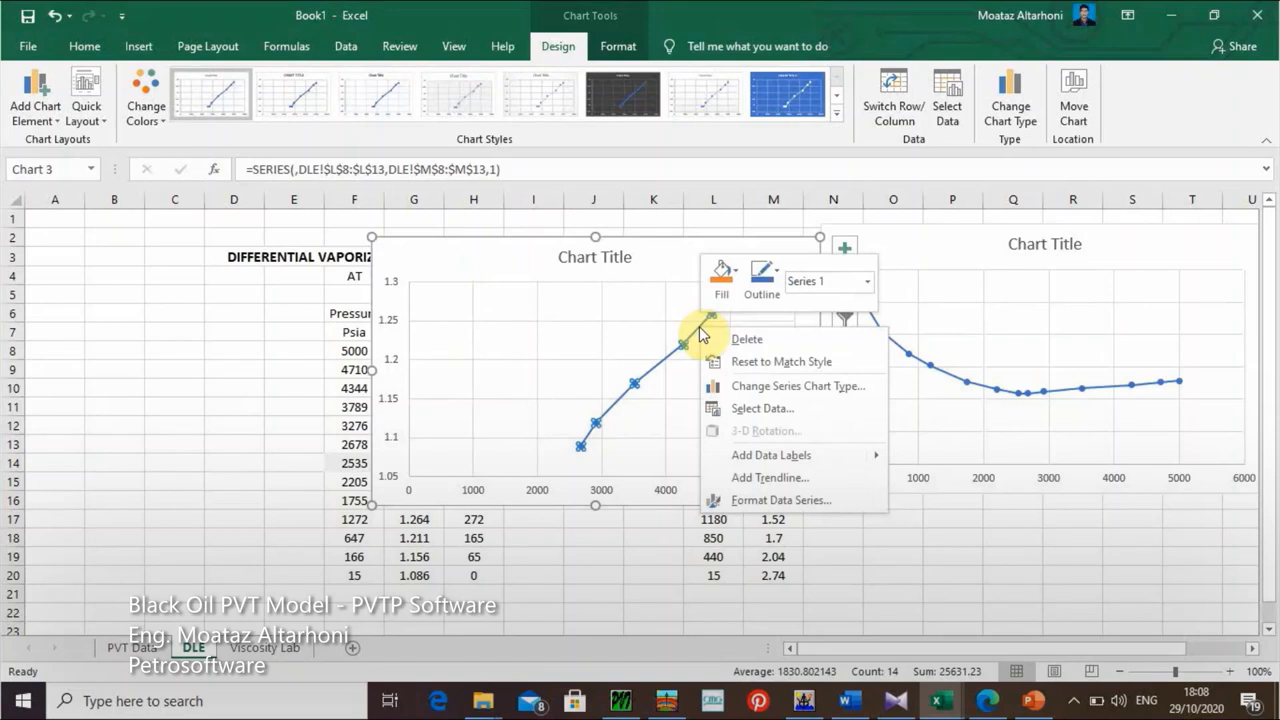
left_click(778, 487)
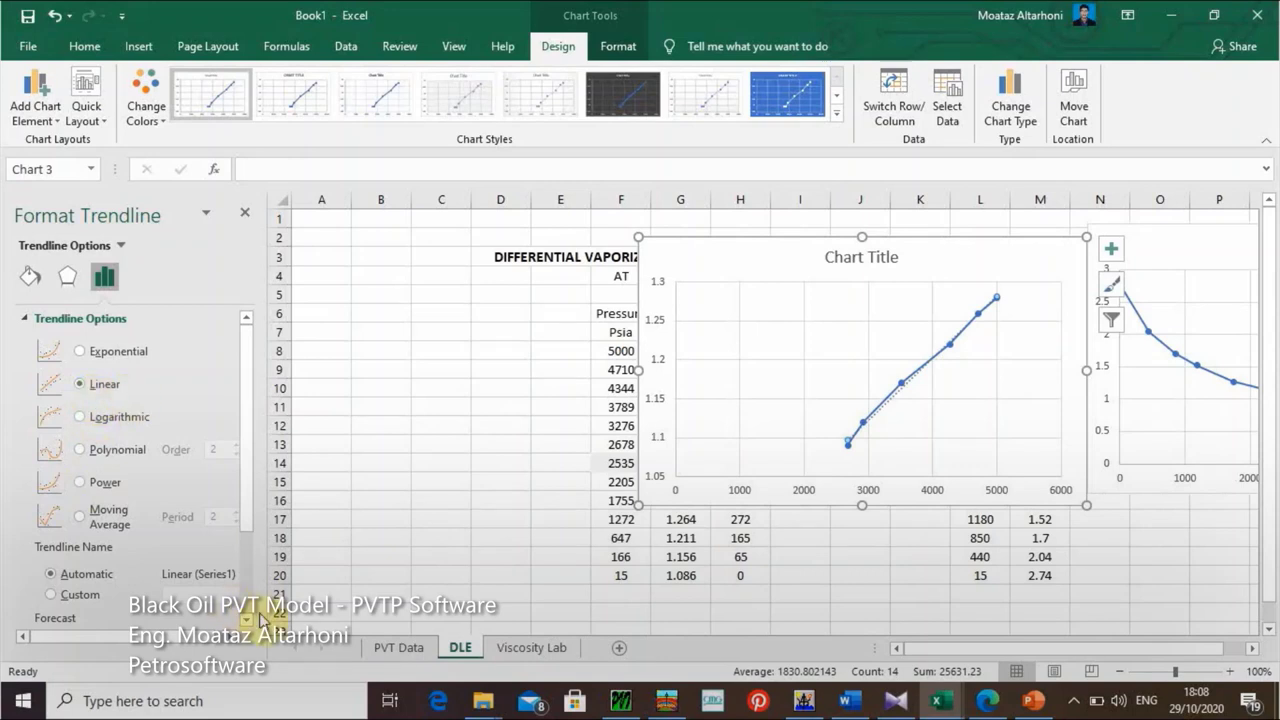
scroll(150, 560, "down", 3)
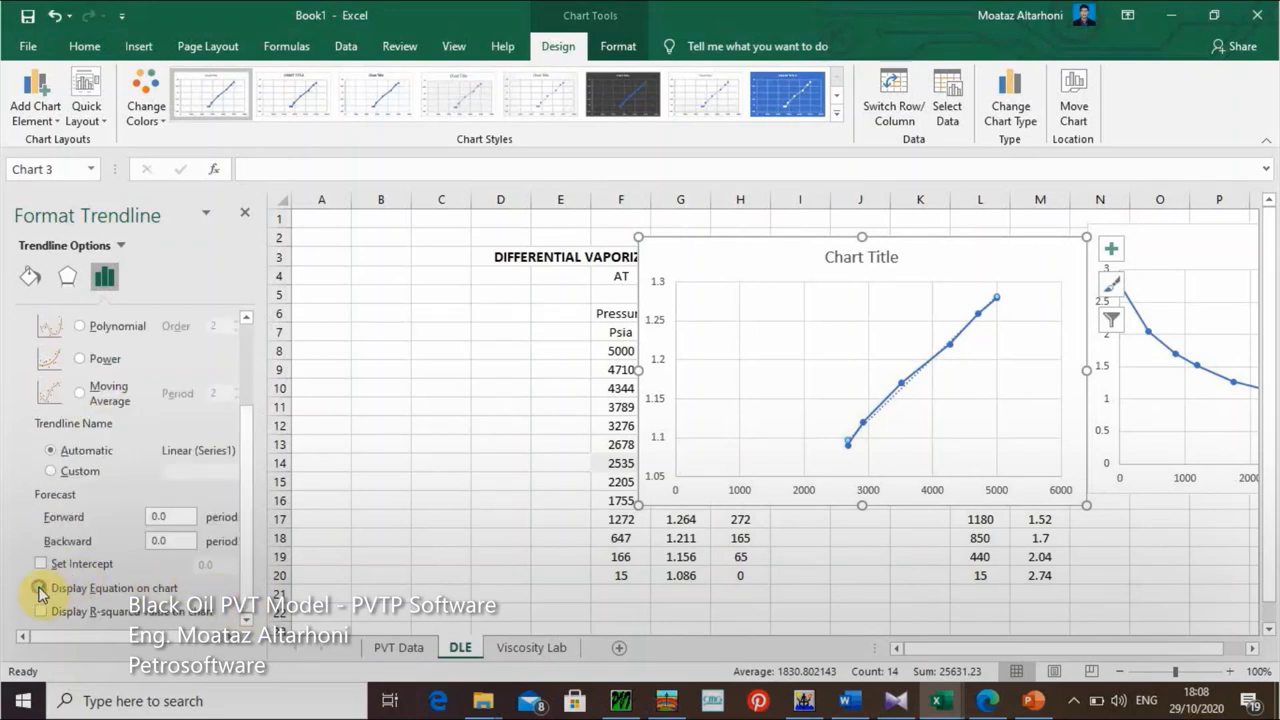
left_click(38, 589)
Step: Enlarge the trendline equation label's font to size 11 and close its formatting options
left_click(914, 298)
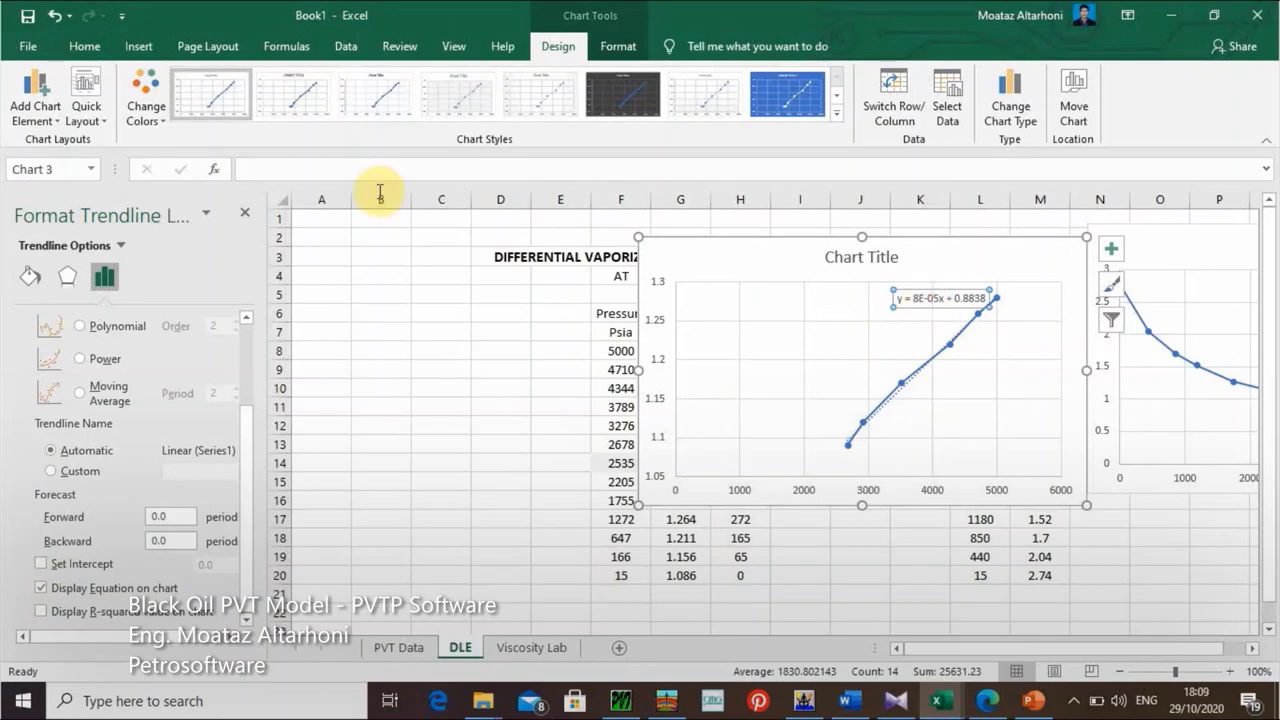
left_click(76, 47)
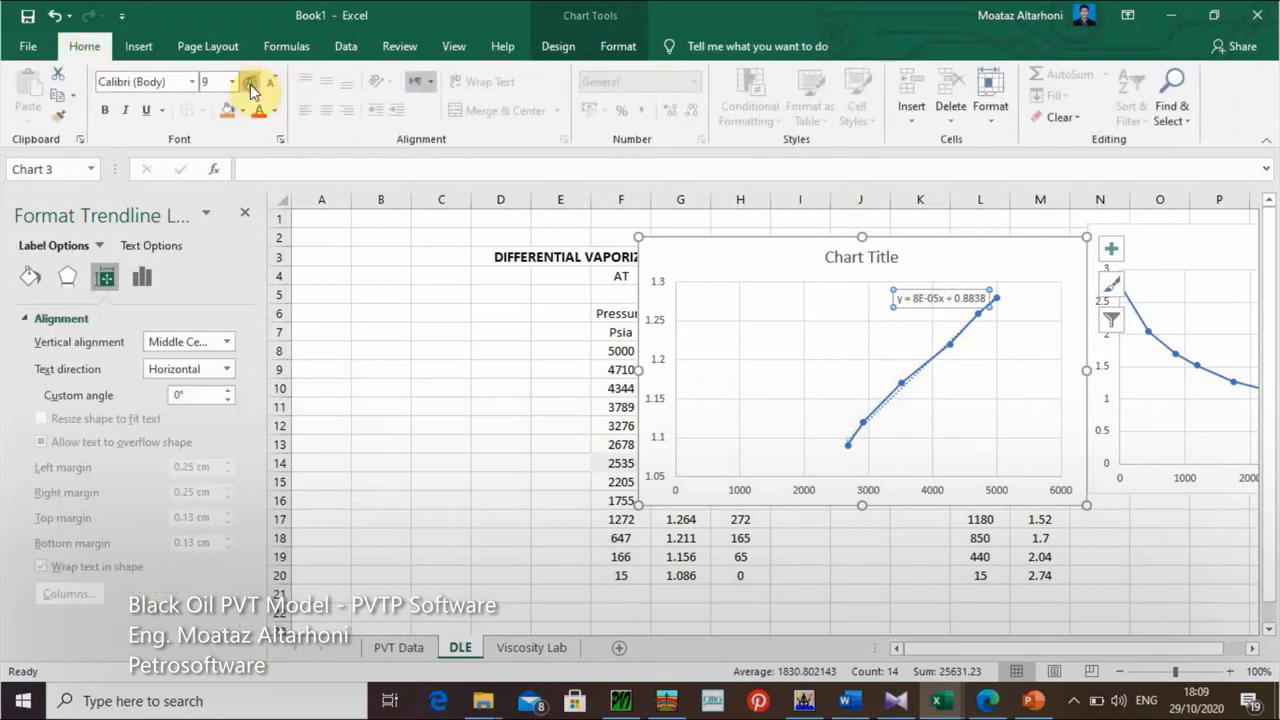
left_click(251, 92)
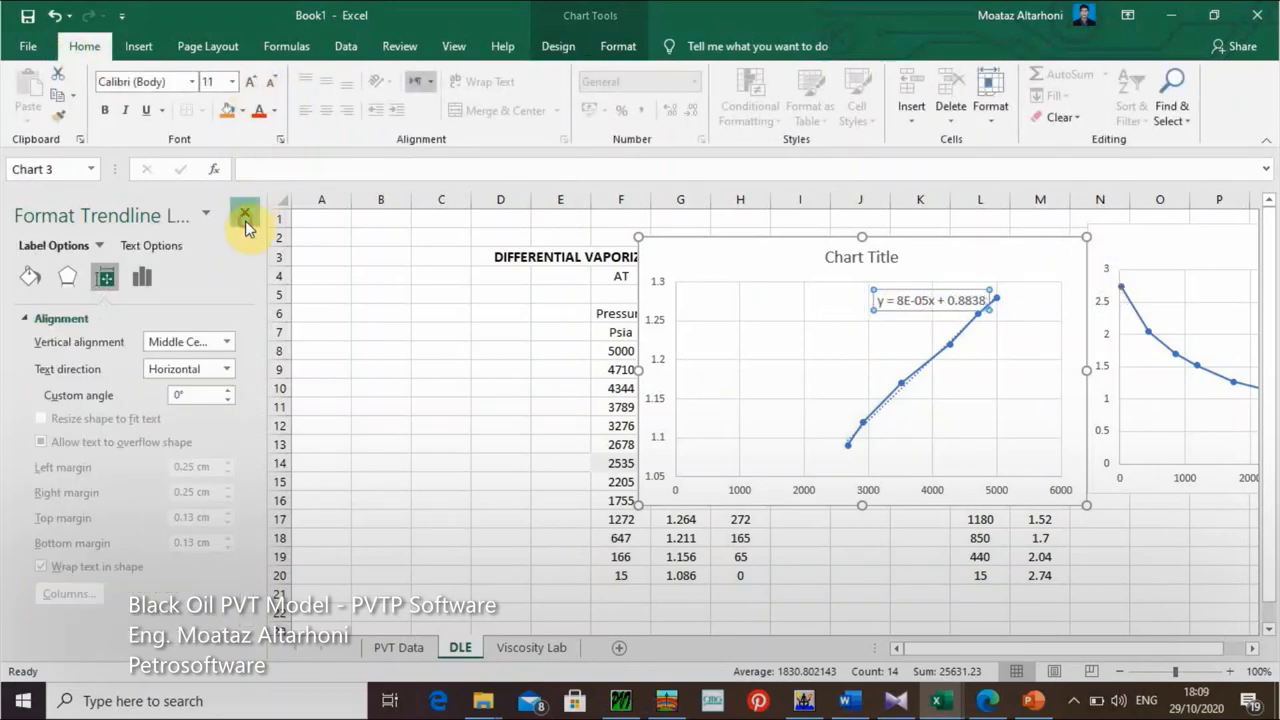
left_click(244, 213)
Step: Move the L8:M13 chart beside the source data and shift its equation label clear of the curve
left_click_drag(445, 277, 841, 290)
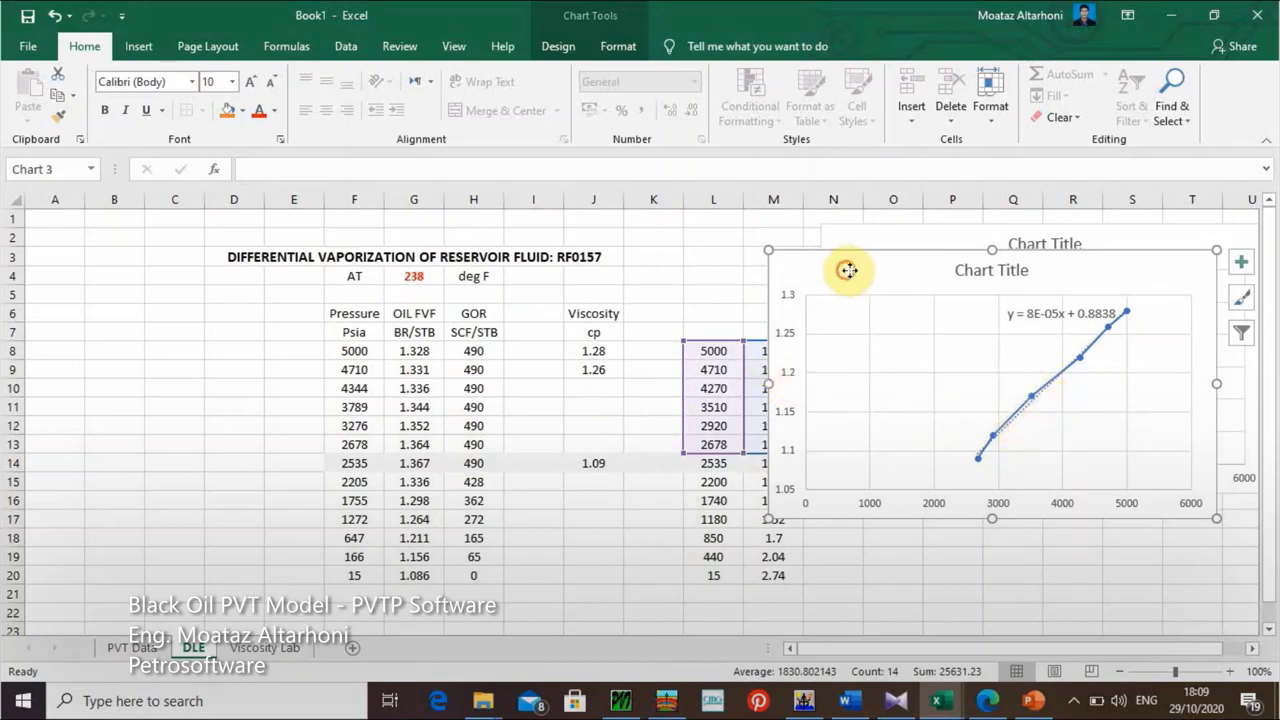
left_click_drag(847, 270, 872, 263)
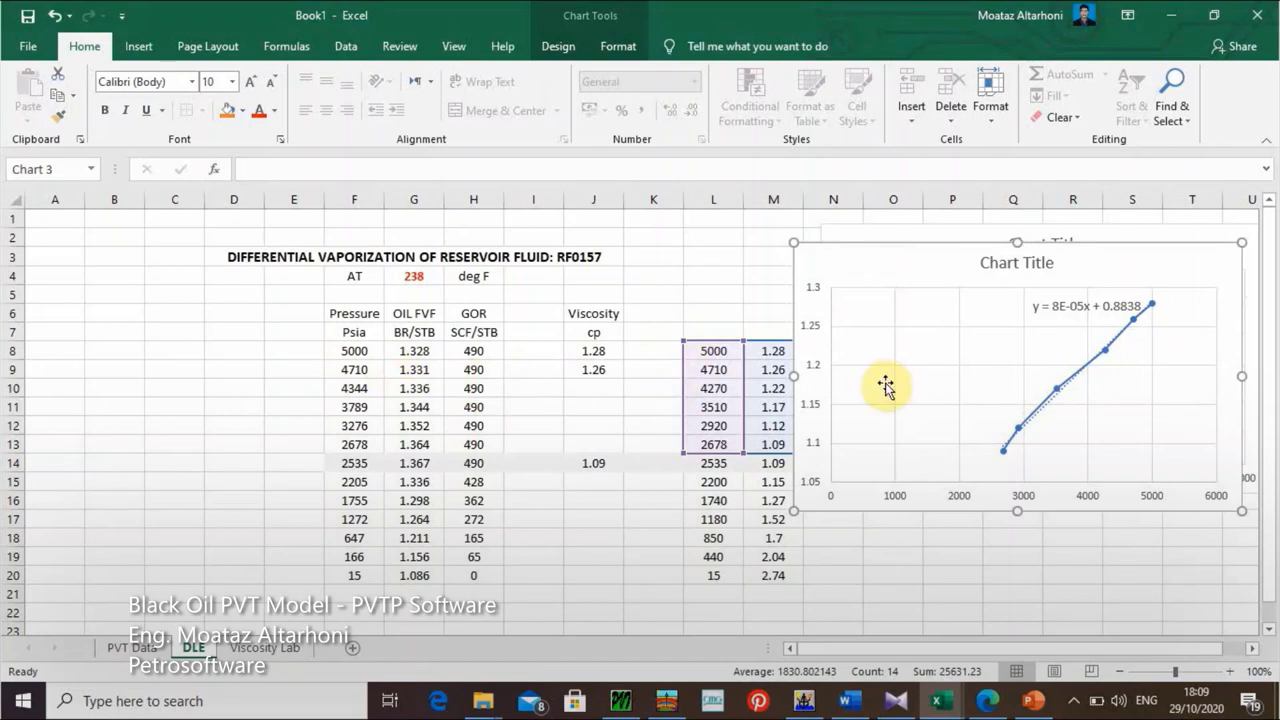
left_click(1077, 308)
left_click_drag(1079, 293, 971, 298)
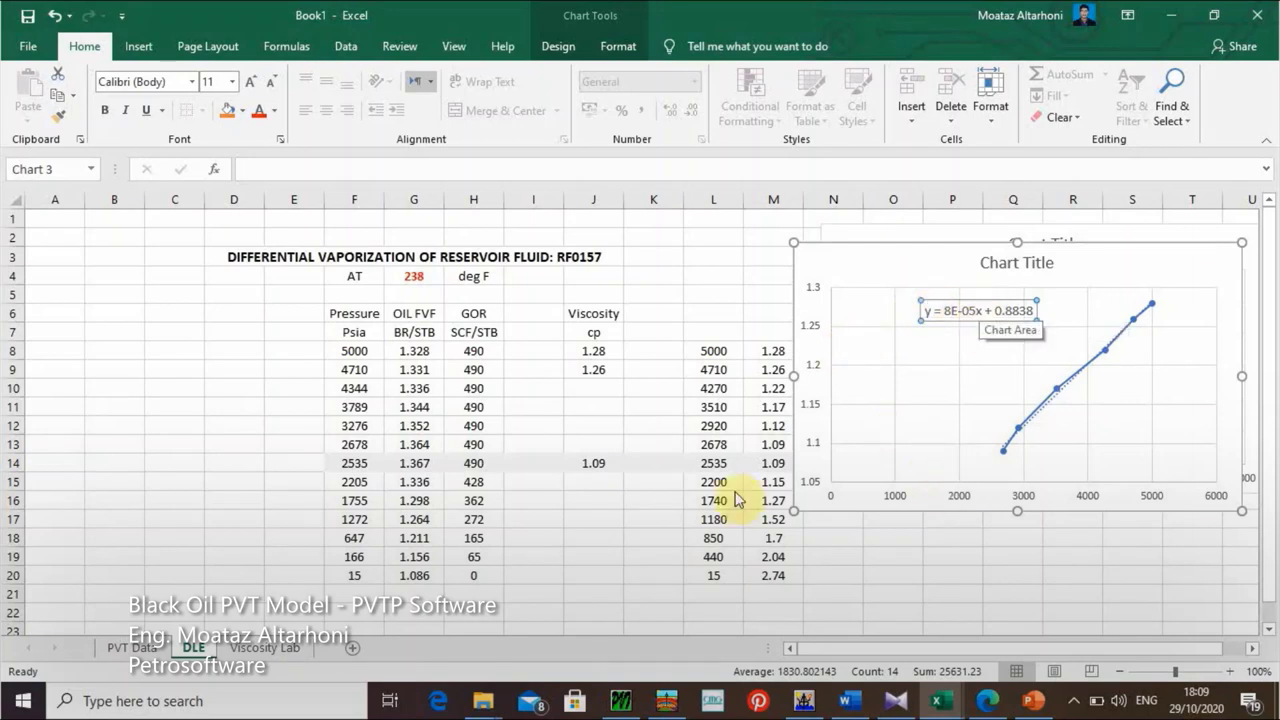
Step: Begin a formula in J10, format the trendline equation as Scientific with 3 decimal places, and nudge the chart clear of column M
left_click(592, 390)
type("=")
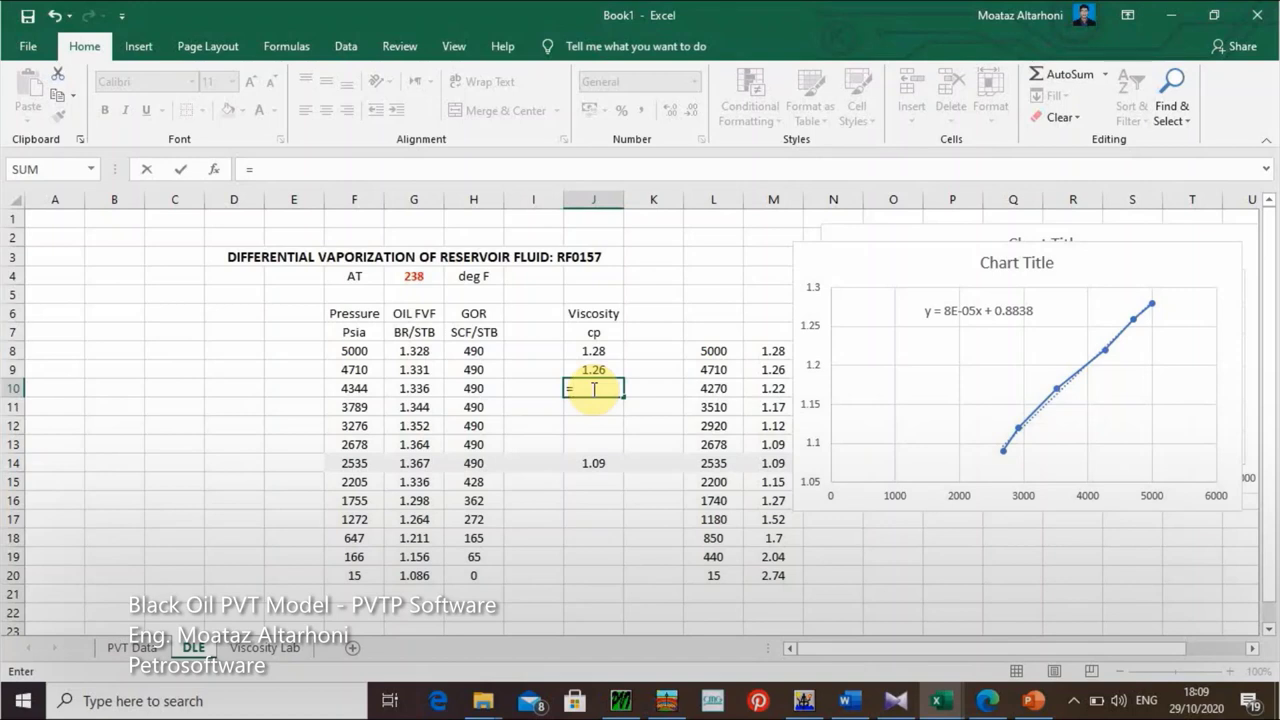
left_click(983, 310)
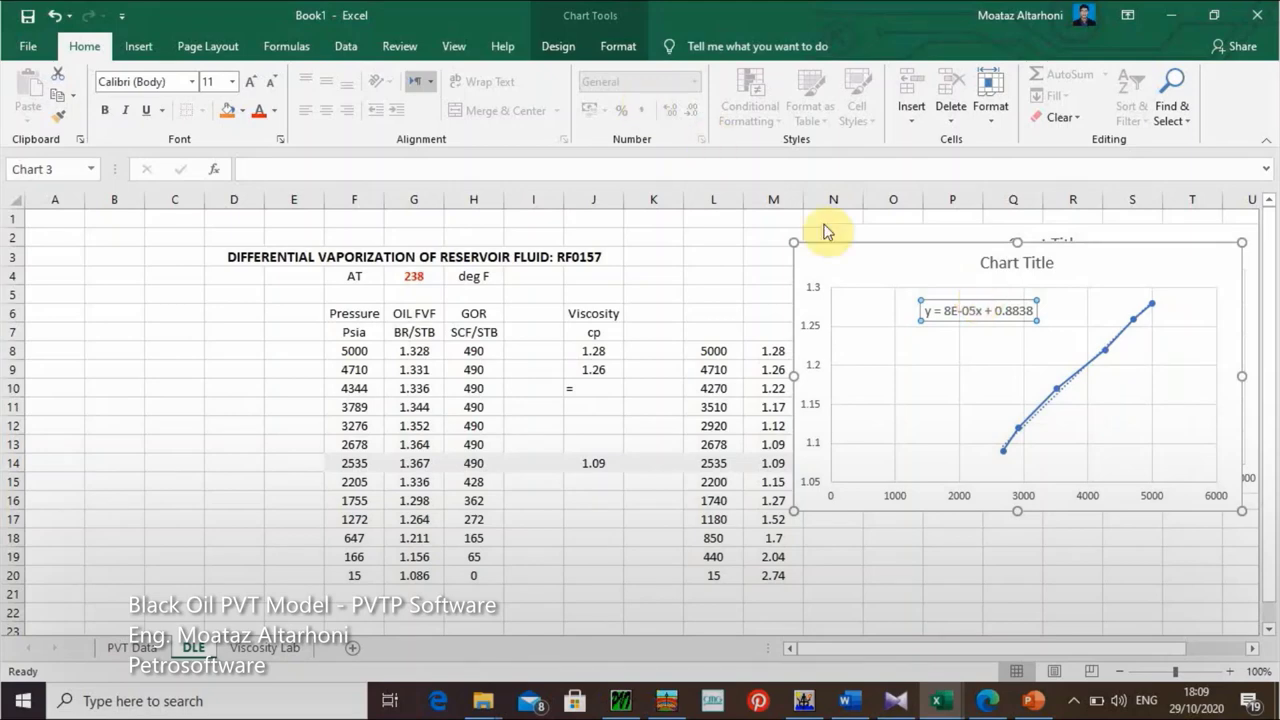
double_click(982, 297)
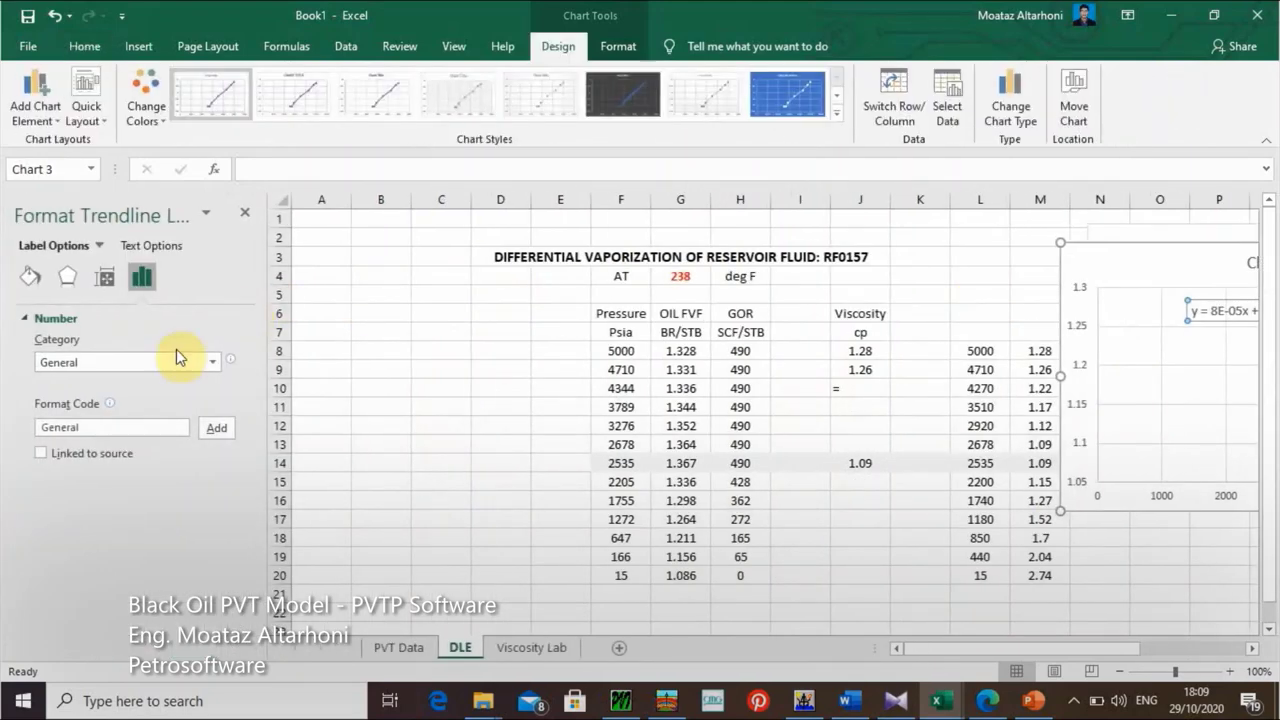
left_click(211, 366)
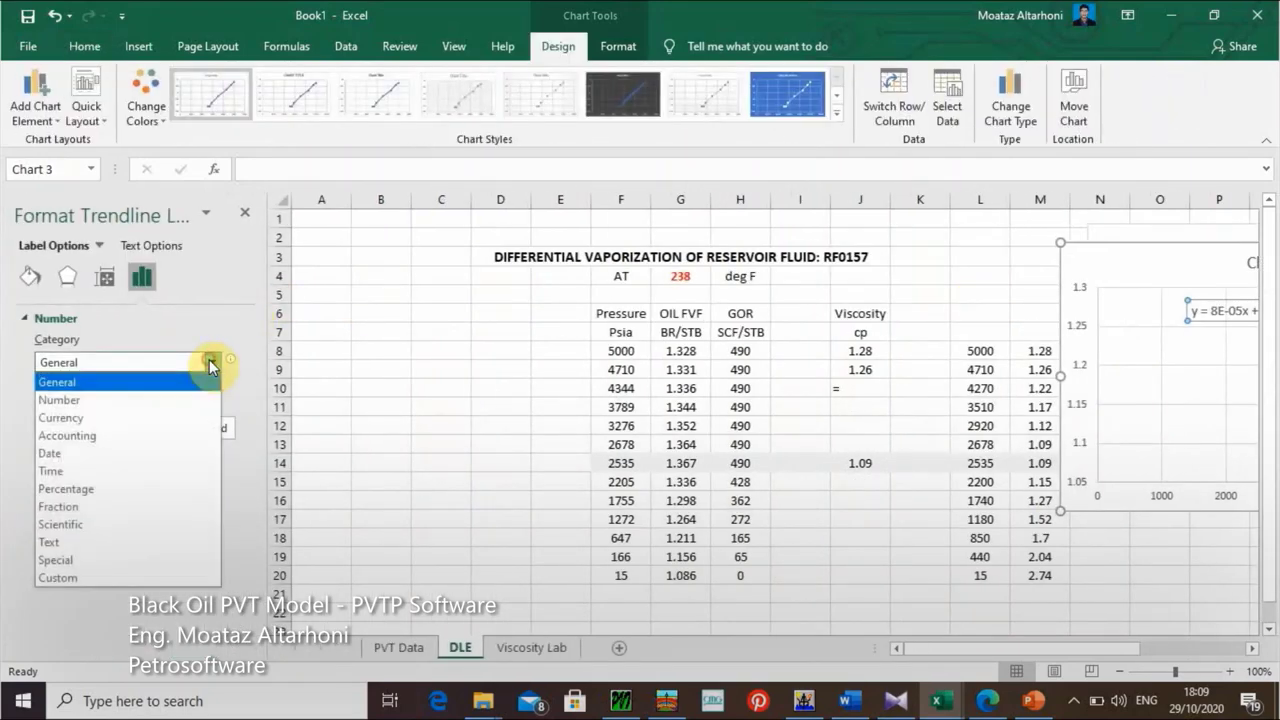
left_click(107, 487)
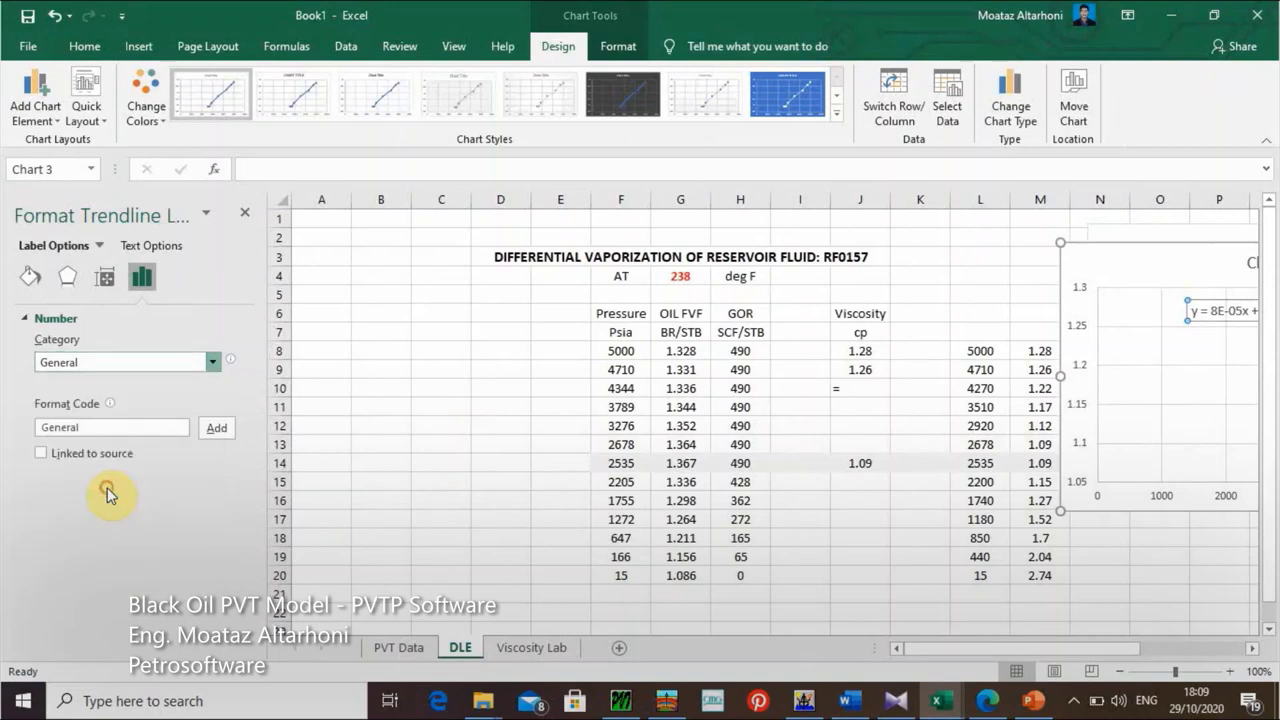
left_click(212, 366)
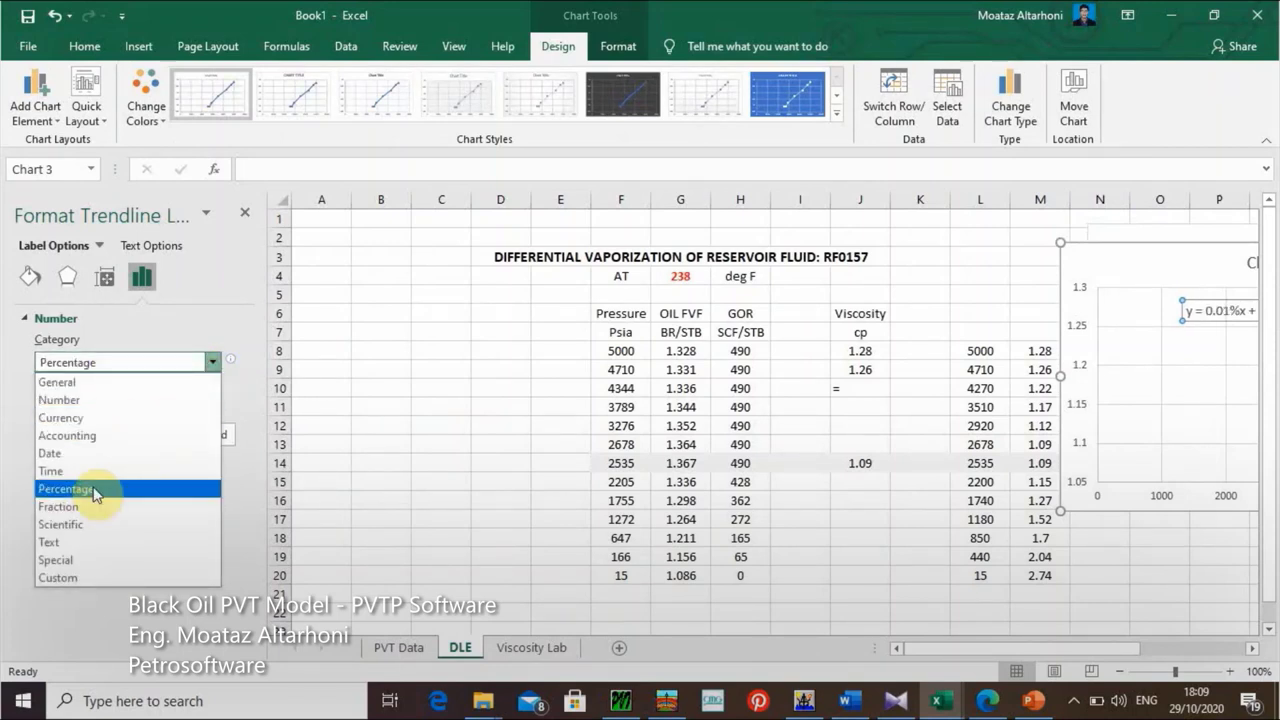
left_click(94, 524)
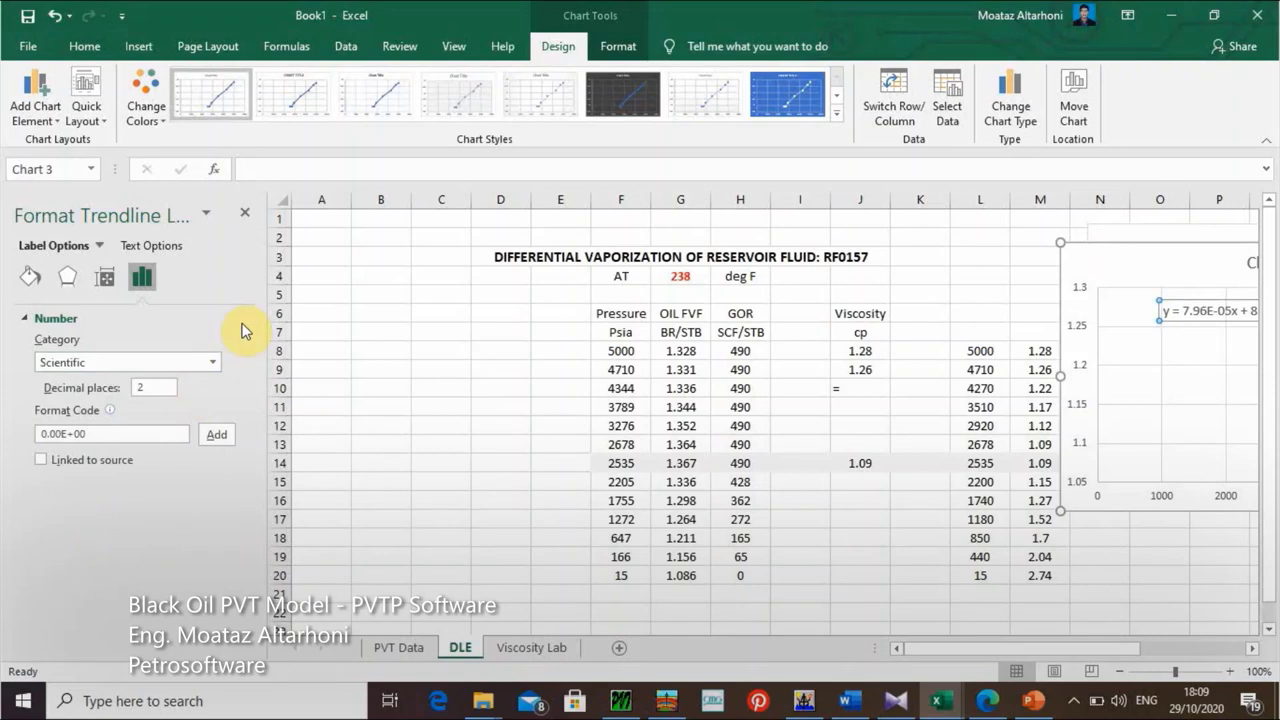
double_click(148, 387)
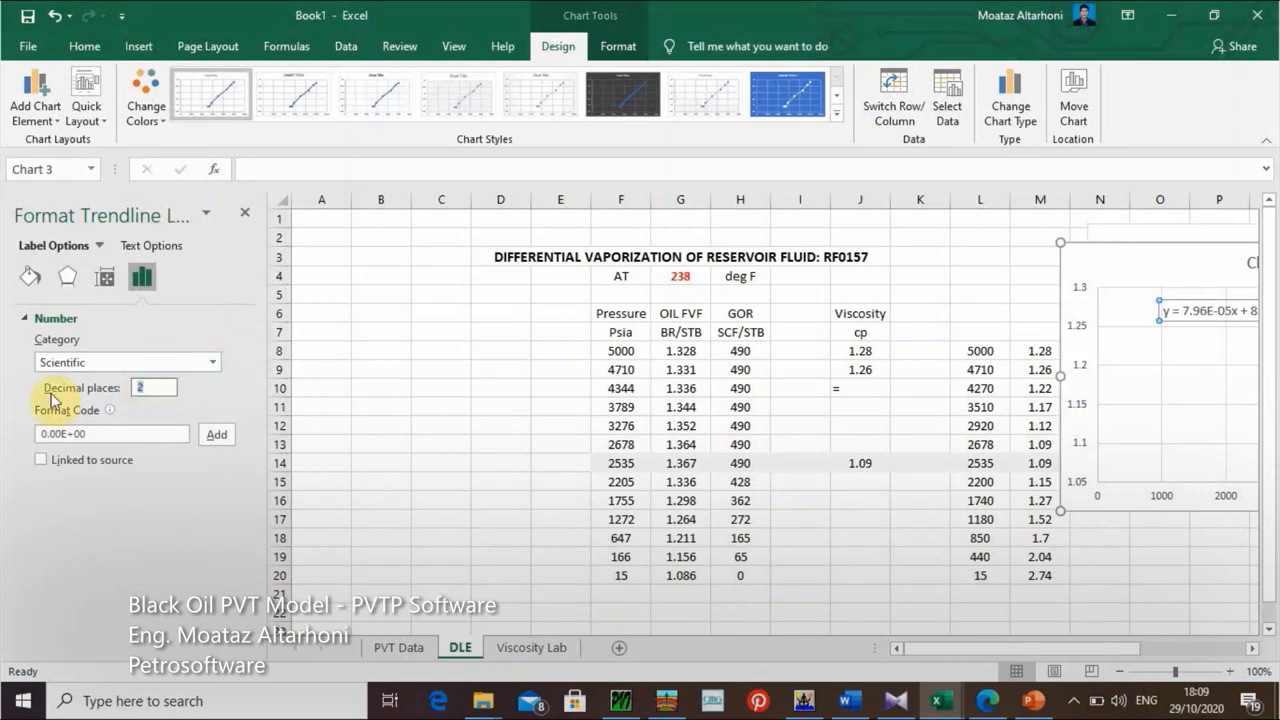
type("3")
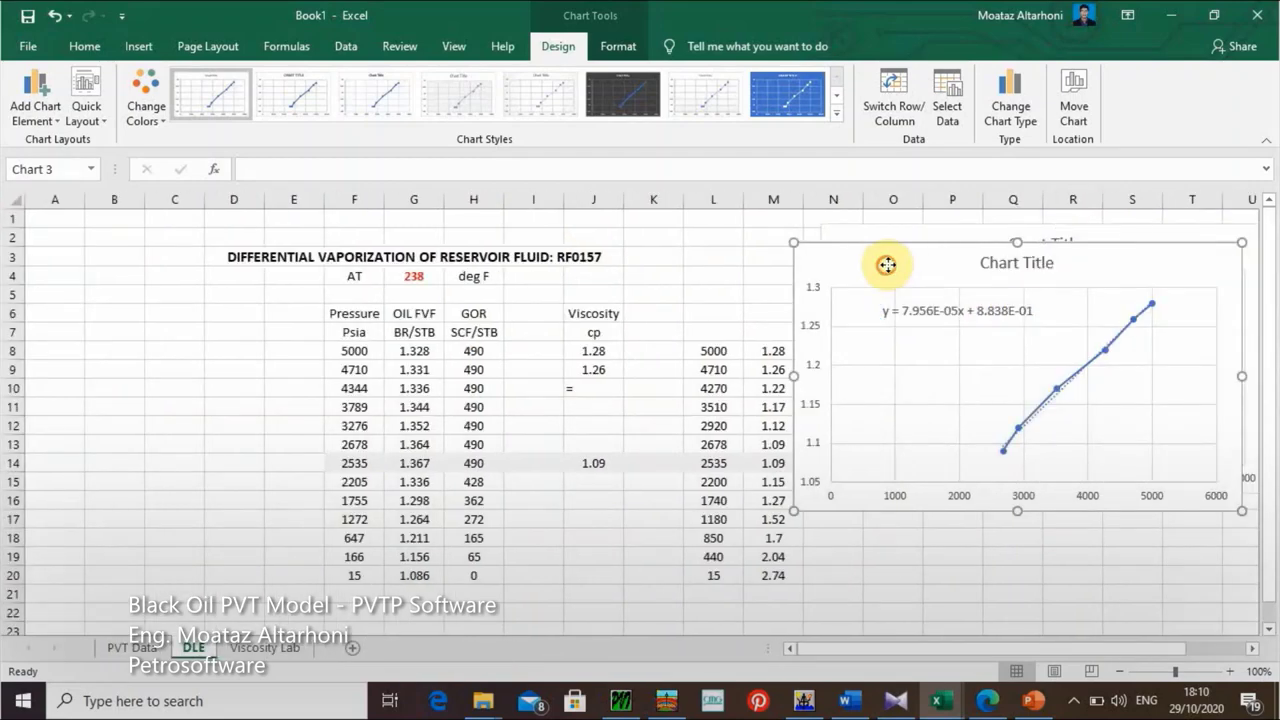
left_click(900, 265)
left_click(962, 296)
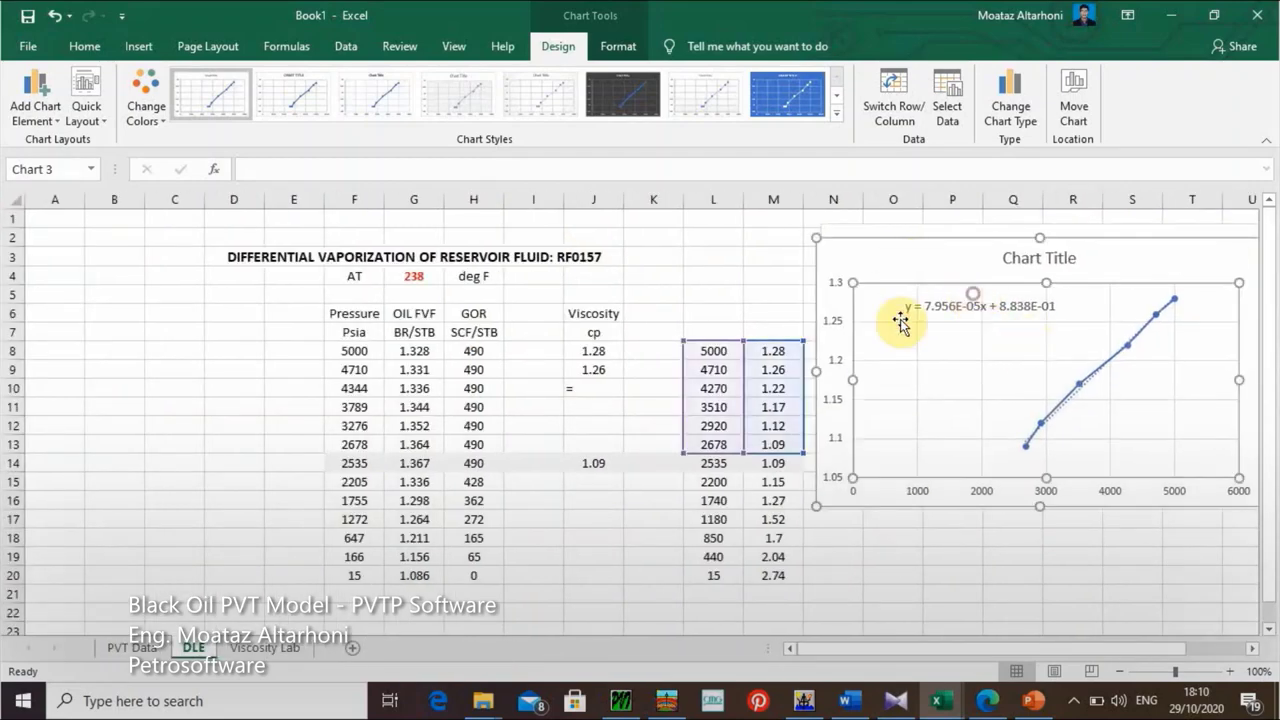
Step: Enter the trendline formula =7.956E-5*(F10)+8.838E-01 in J10 to calculate the viscosity at that row's pressure
left_click(600, 385)
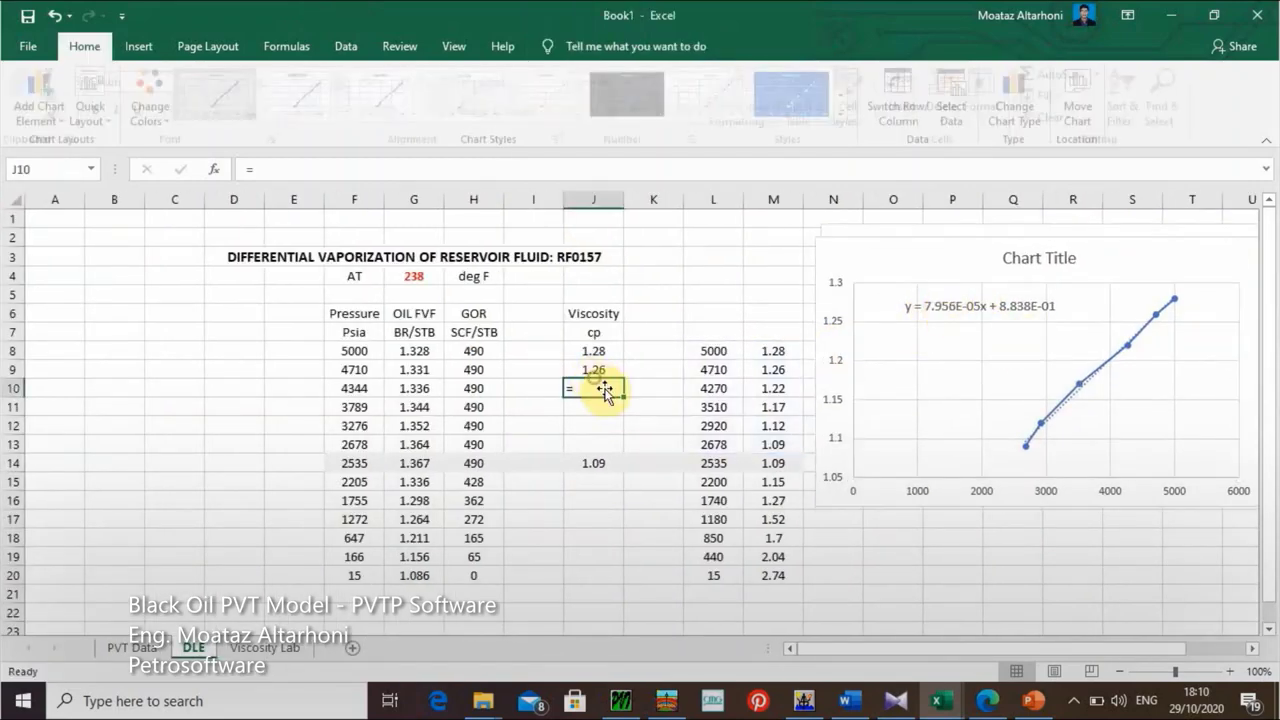
double_click(607, 389)
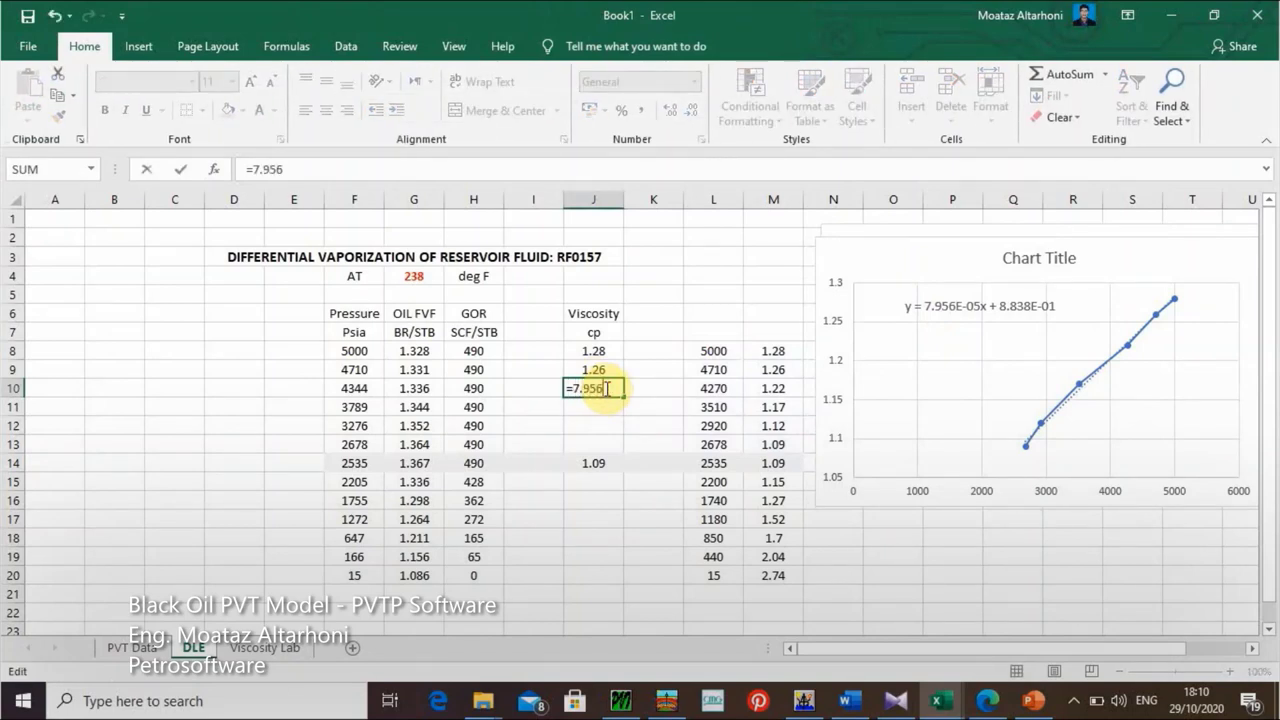
type("7.956E-5*(")
left_click(365, 389)
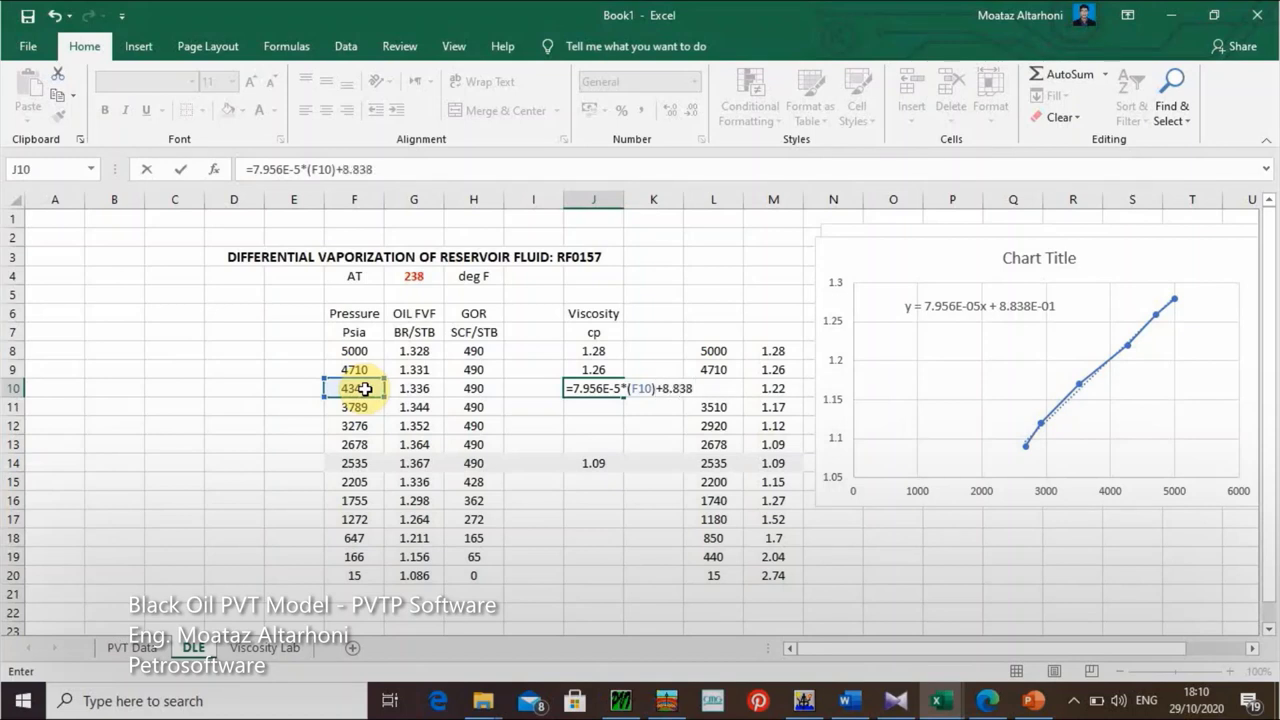
type("E-01")
key("Return")
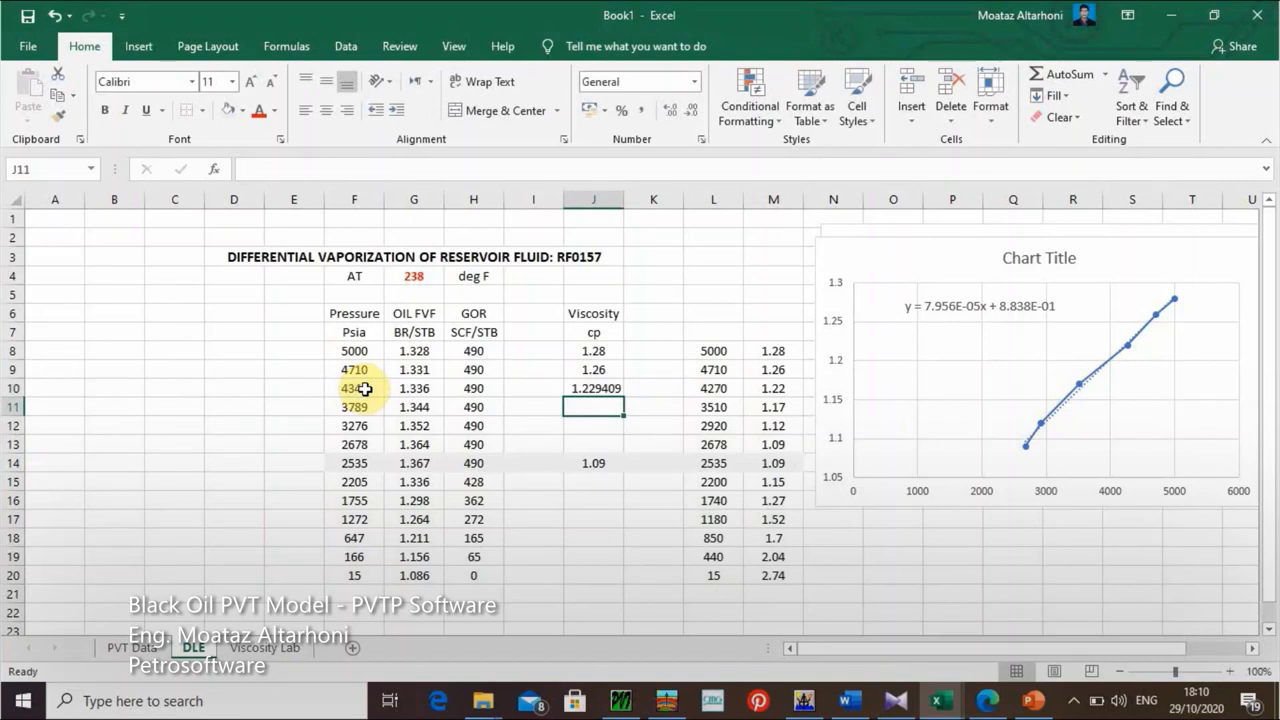
Step: Format the calculated viscosity in J10 to three decimal places and center it
left_click(593, 387)
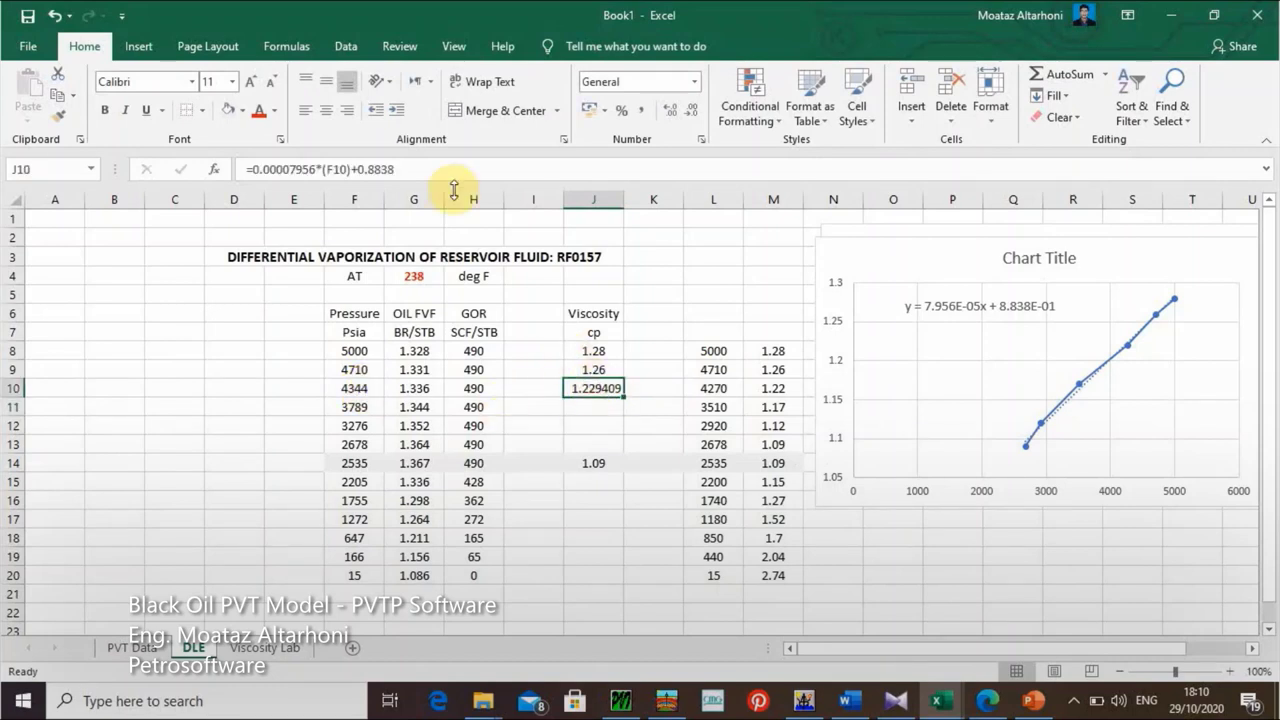
left_click(251, 84)
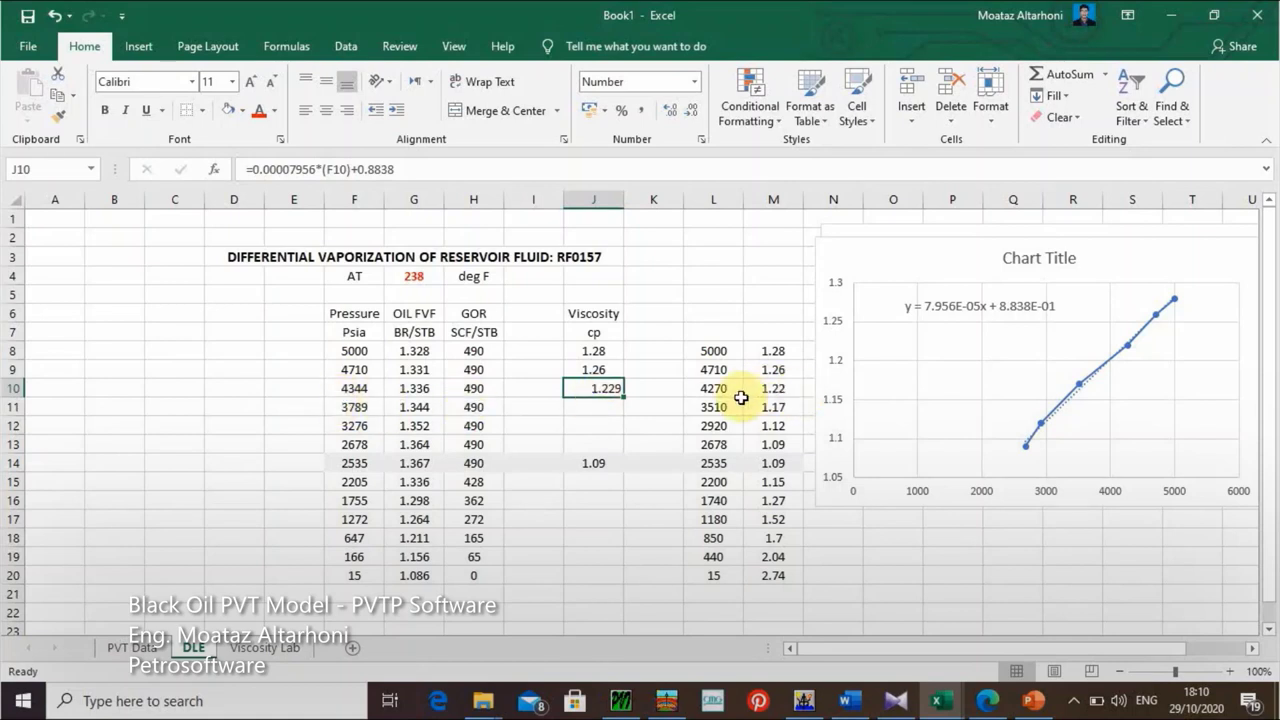
left_click(326, 110)
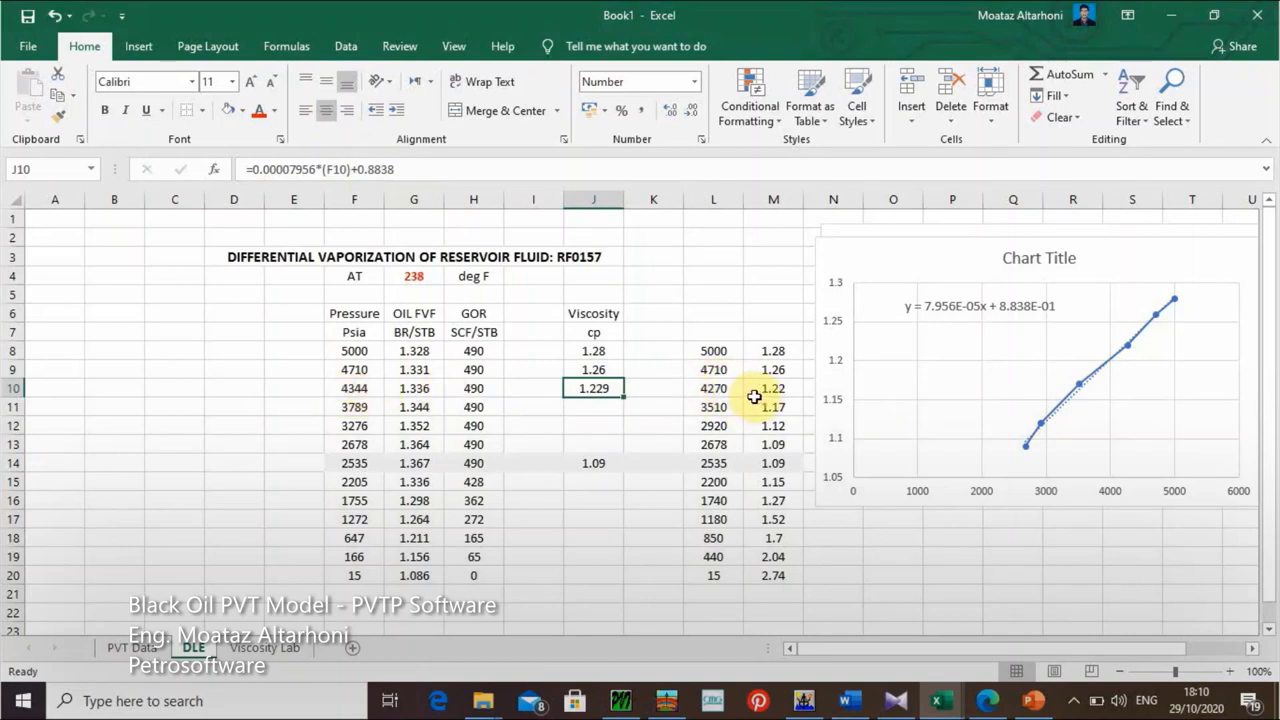
Step: Fill the viscosity formula from J10 down through J13
left_click(594, 414)
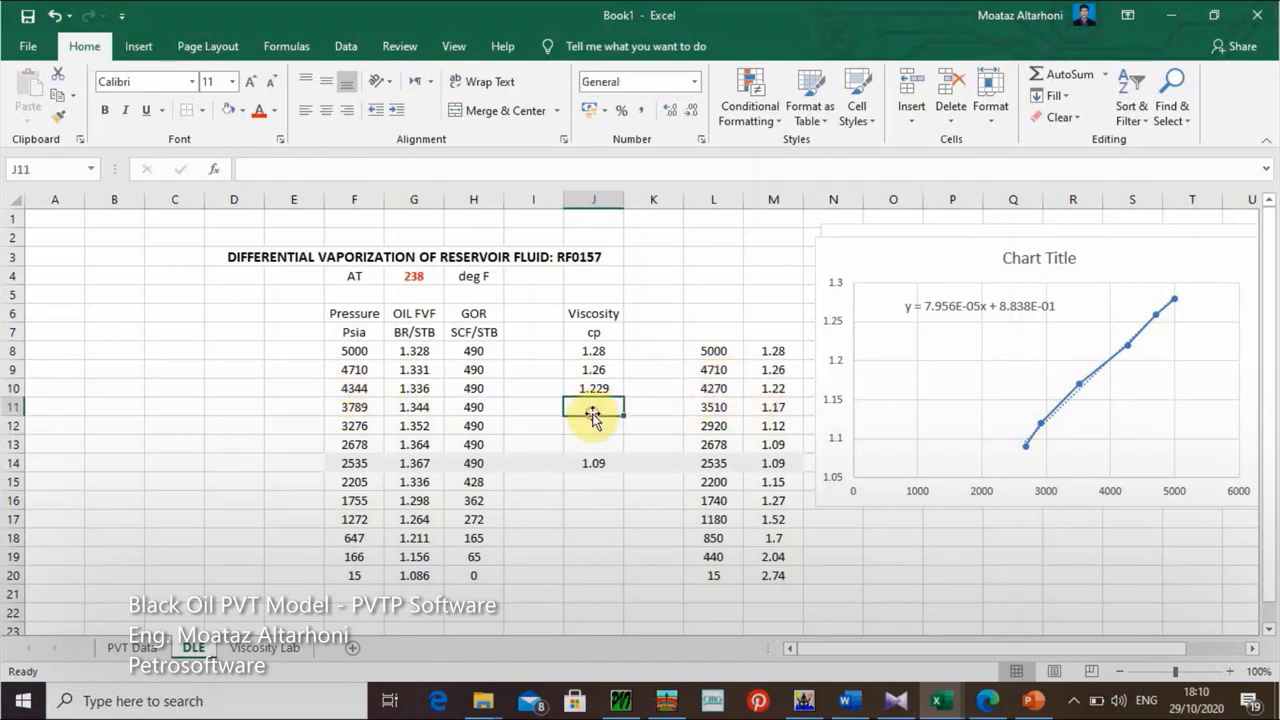
left_click(600, 389)
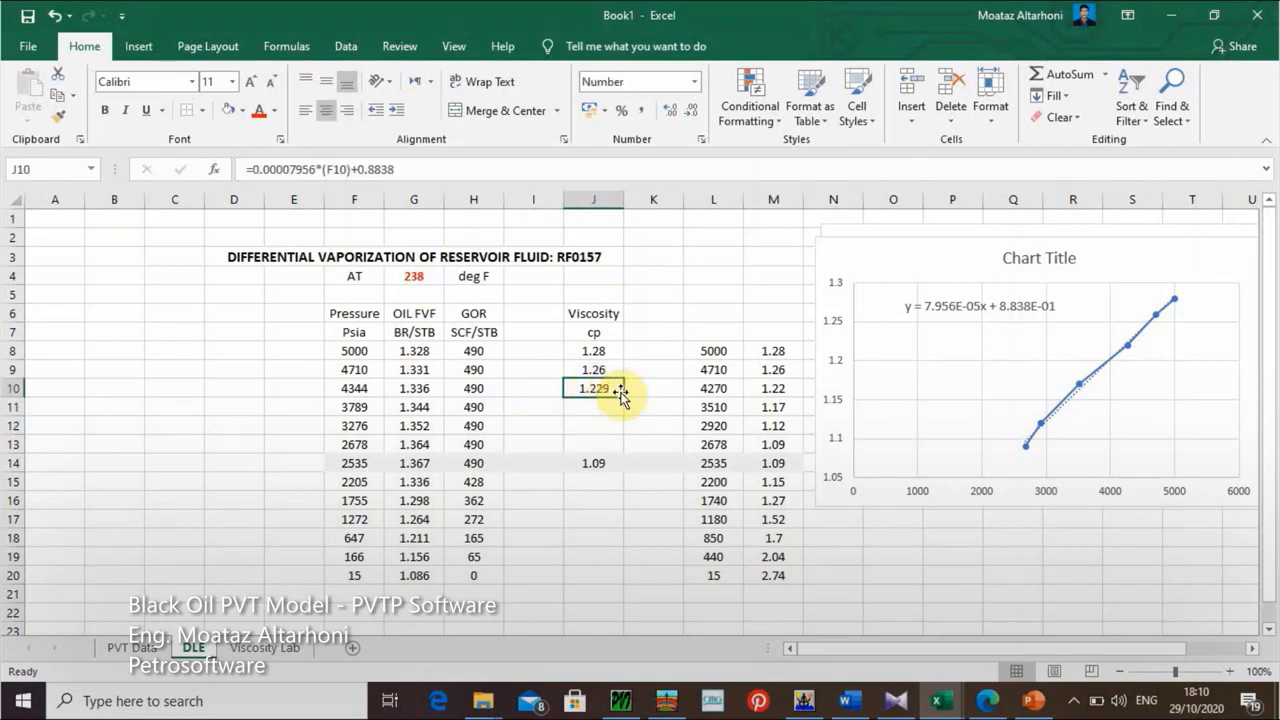
left_click_drag(625, 398, 617, 448)
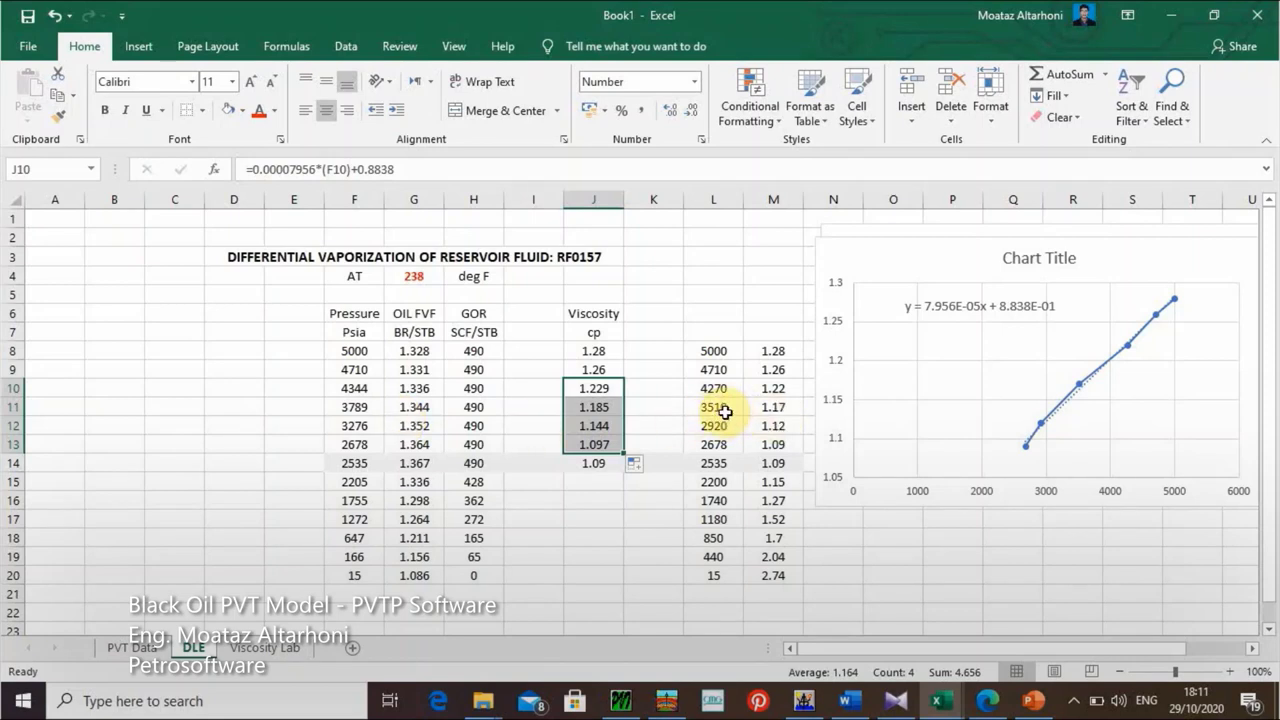
left_click(650, 420)
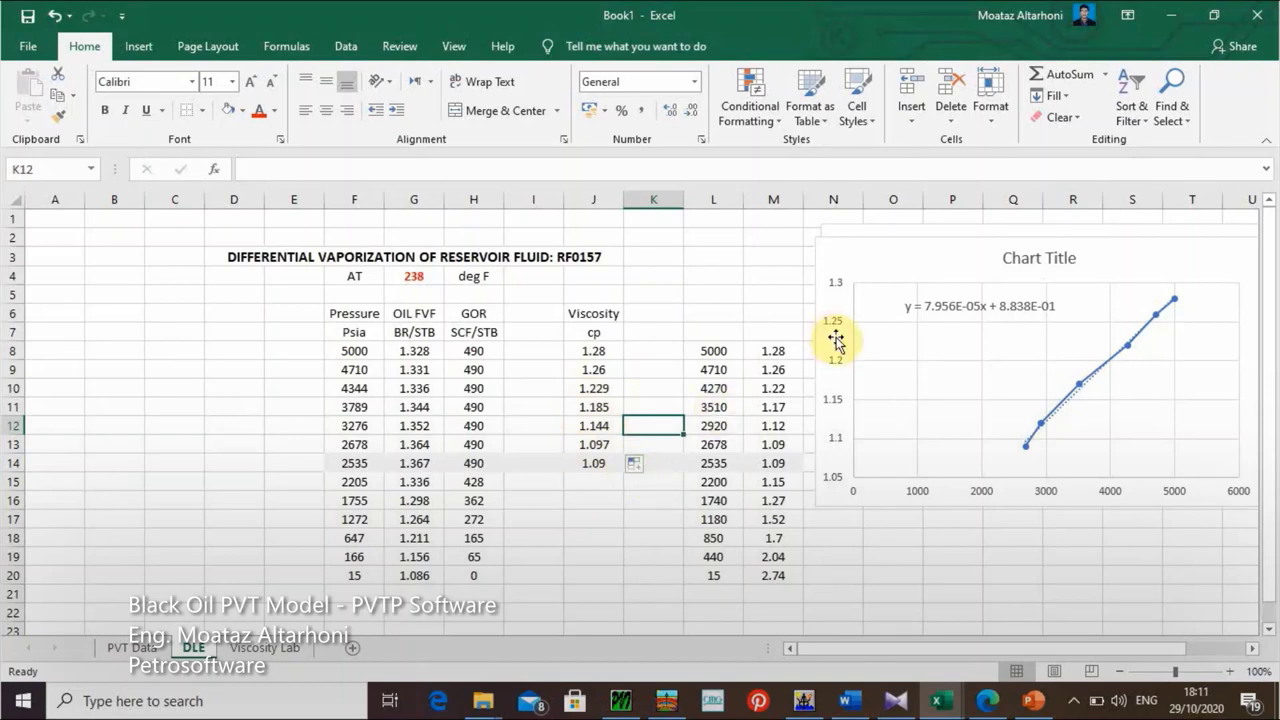
Step: Delete the linear-trend chart, then plot L15:M20 as a scatter chart with straight lines and markers beside the data
left_click(932, 260)
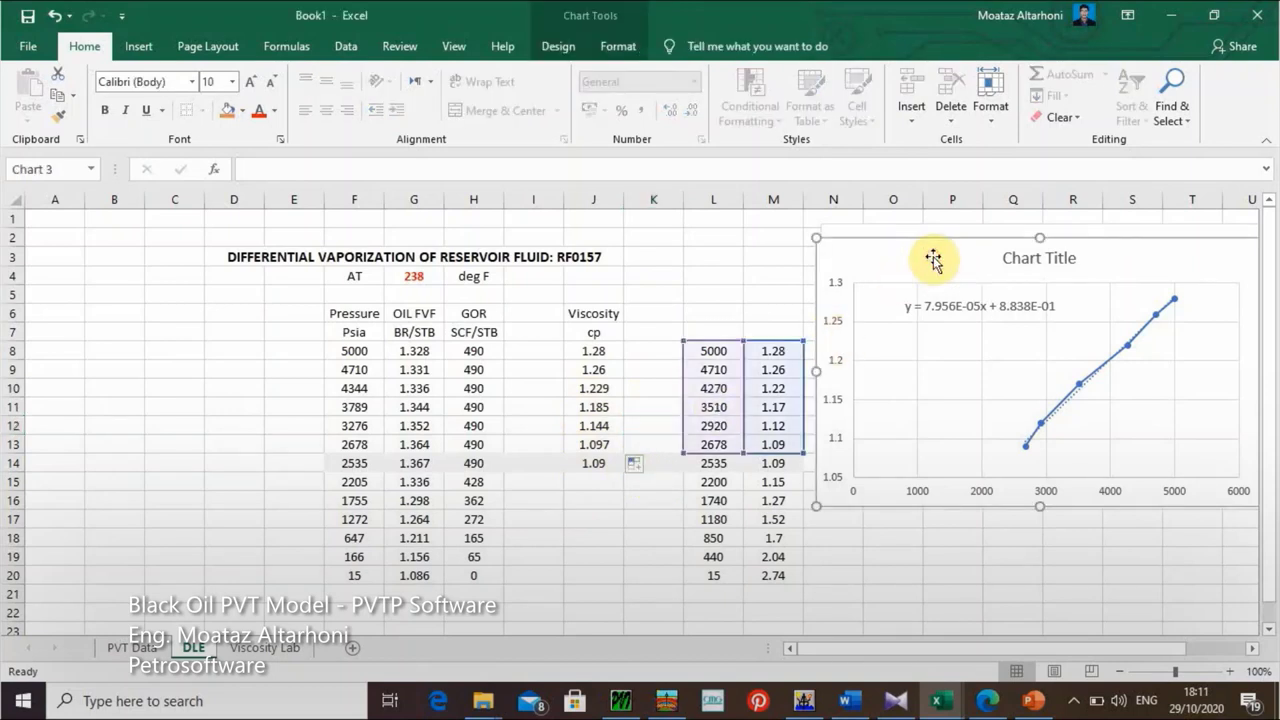
key("ctrl+z")
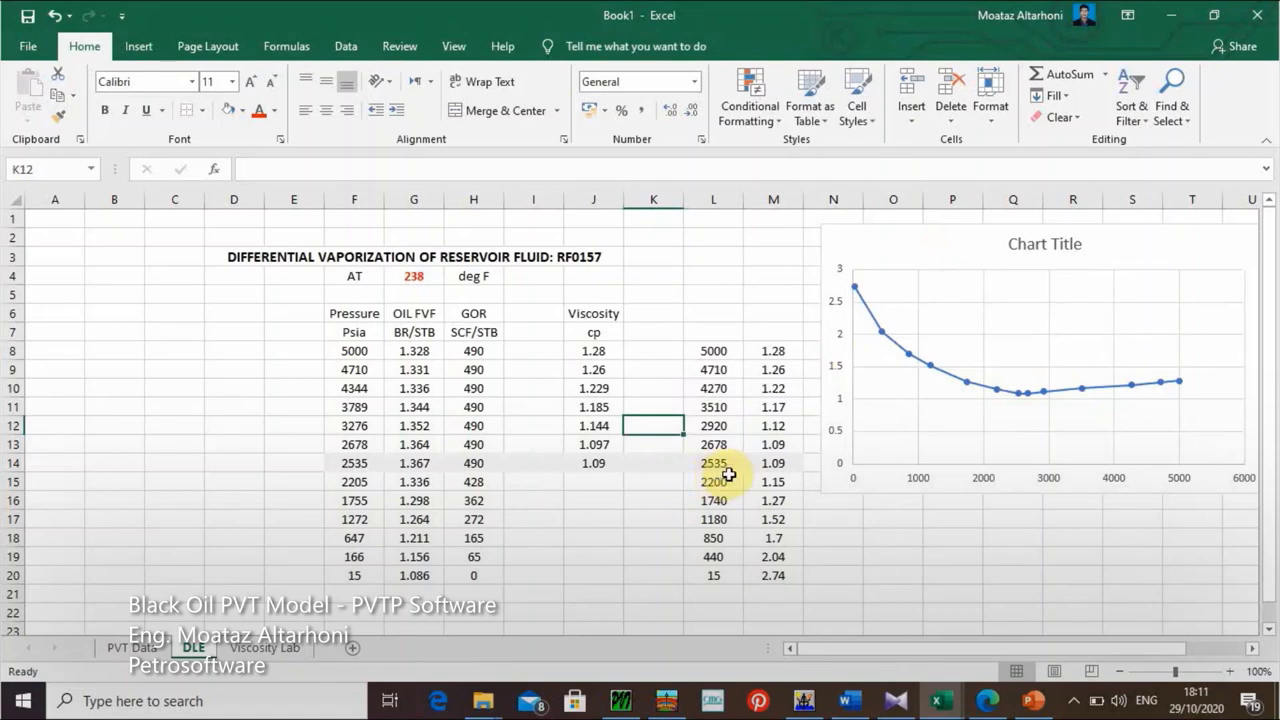
left_click_drag(712, 480, 766, 578)
left_click(137, 47)
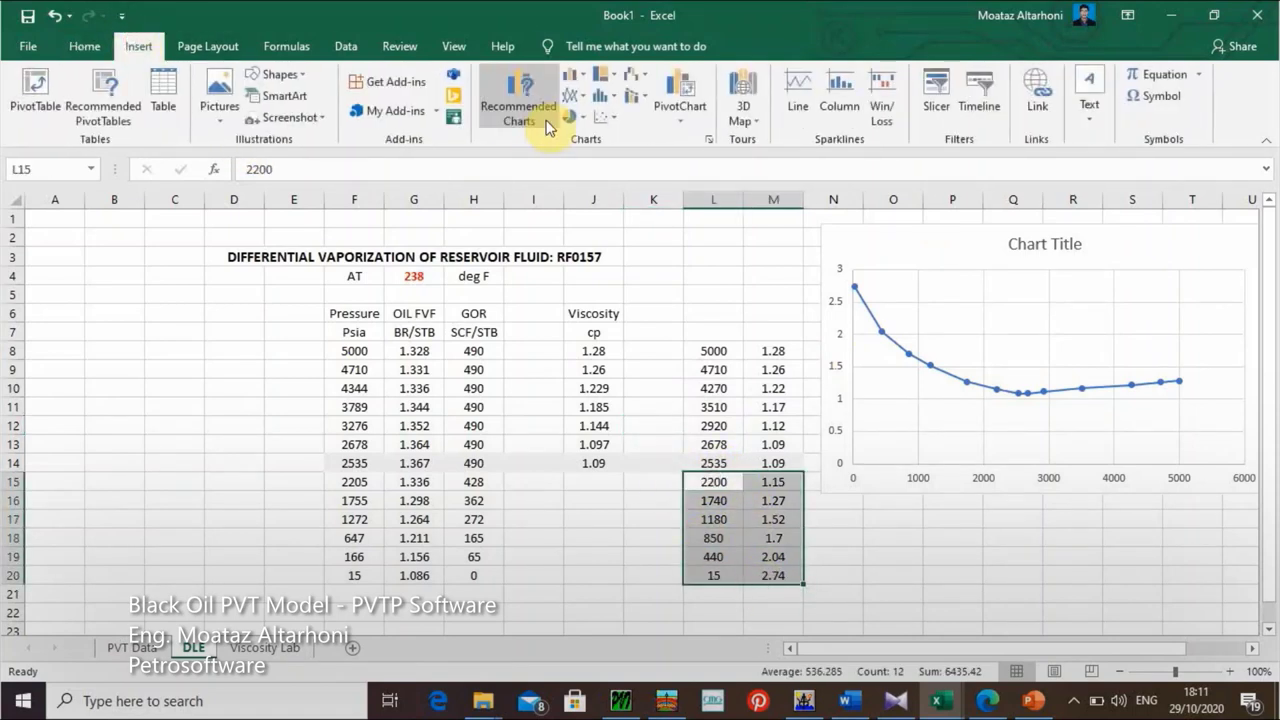
left_click(604, 117)
left_click(623, 233)
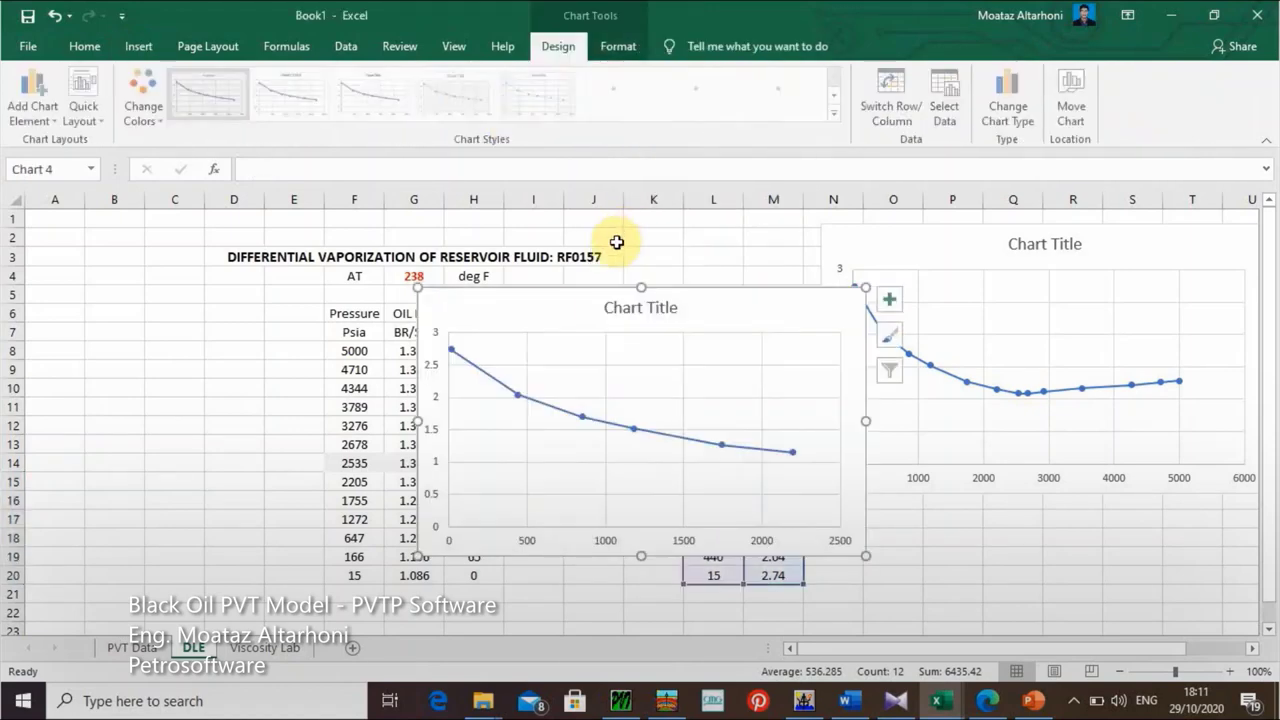
left_click_drag(523, 320, 926, 281)
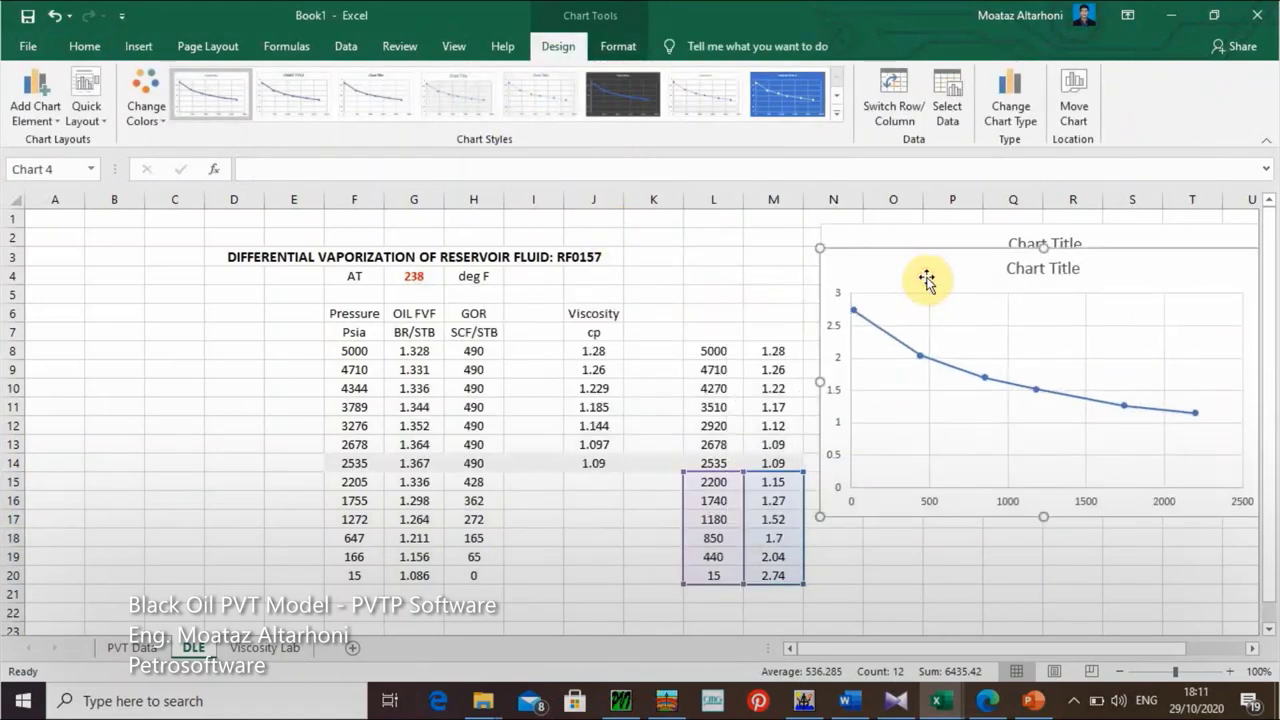
Step: Add a third-order polynomial trendline to the new chart's series and display its equation on the chart
right_click(886, 333)
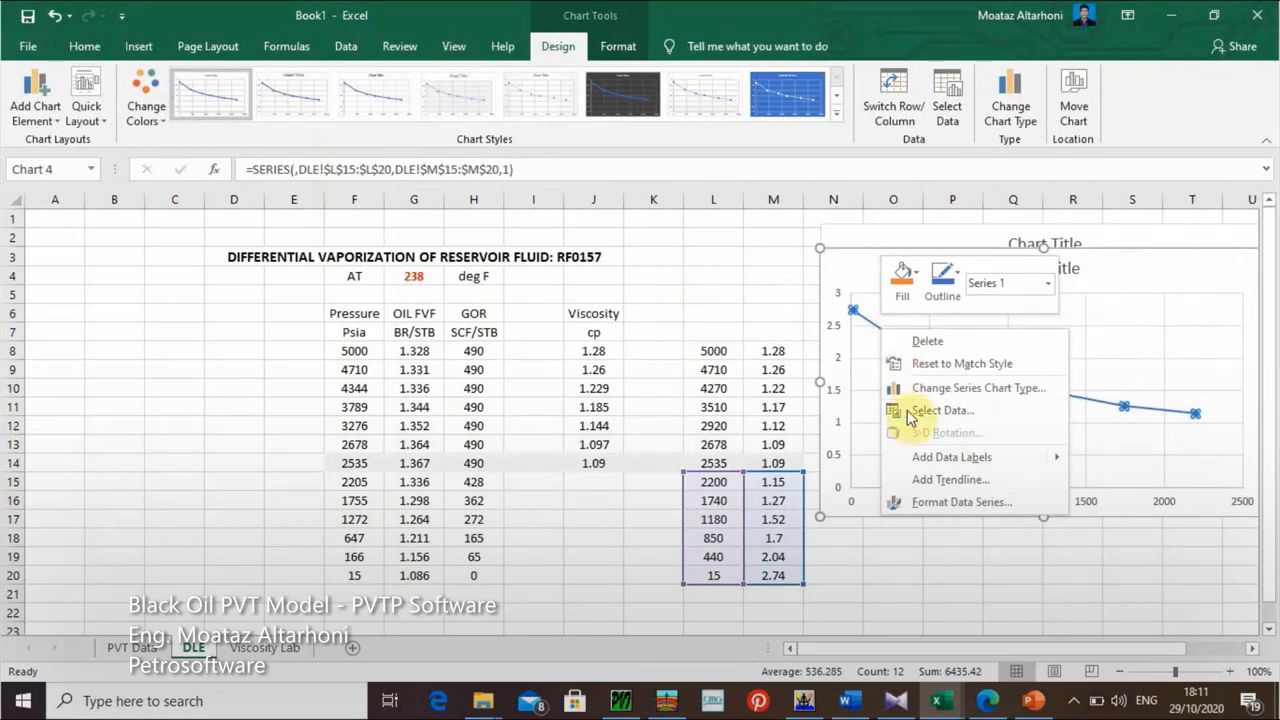
left_click(958, 479)
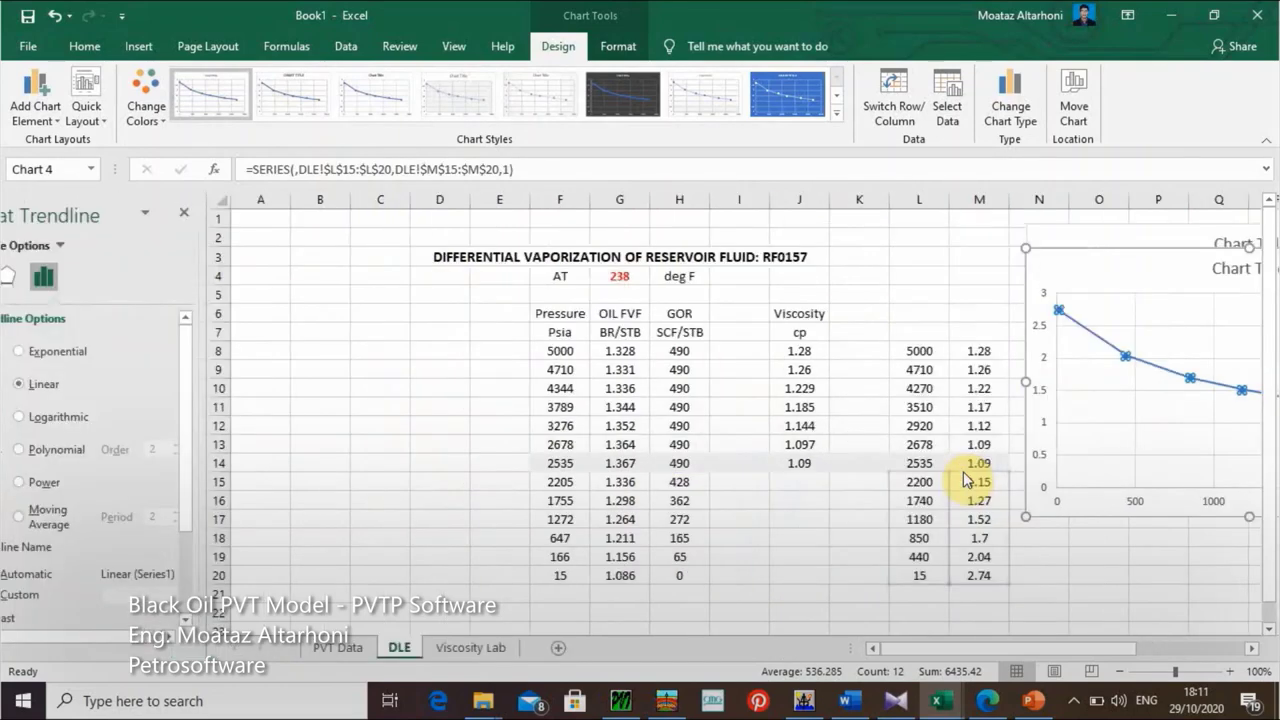
left_click_drag(1137, 286, 655, 300)
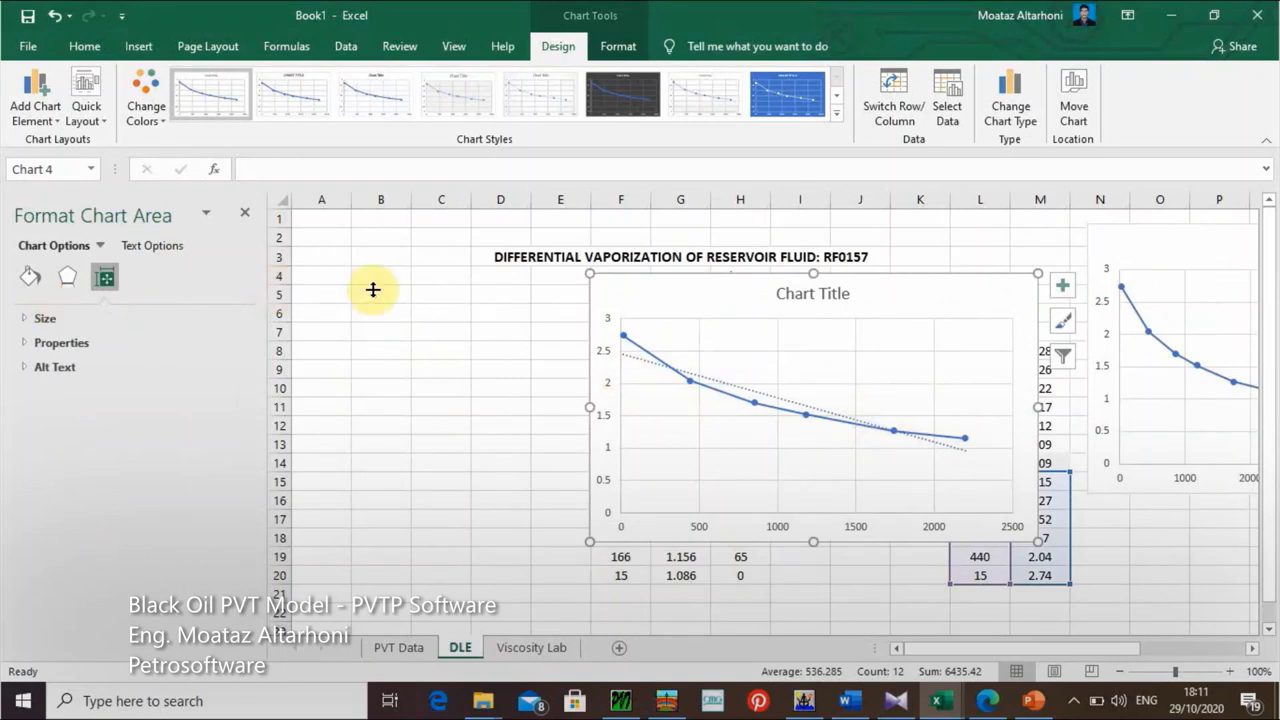
left_click(749, 391)
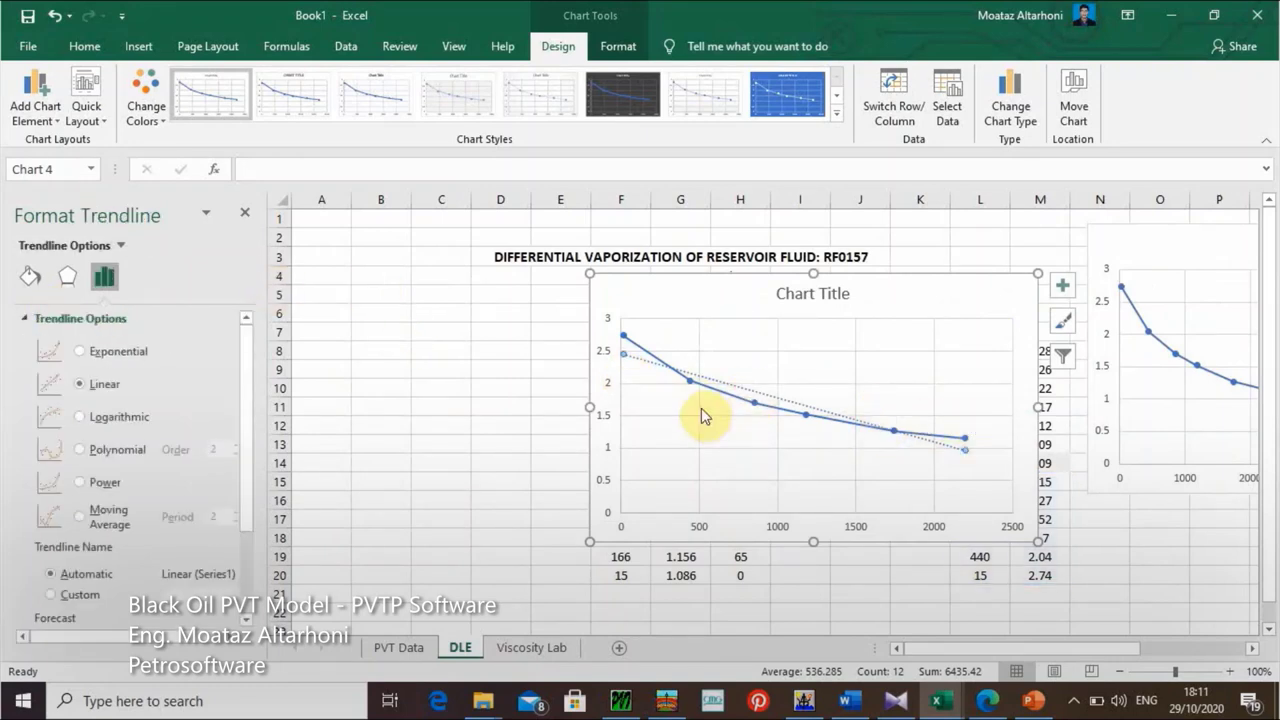
left_click(85, 448)
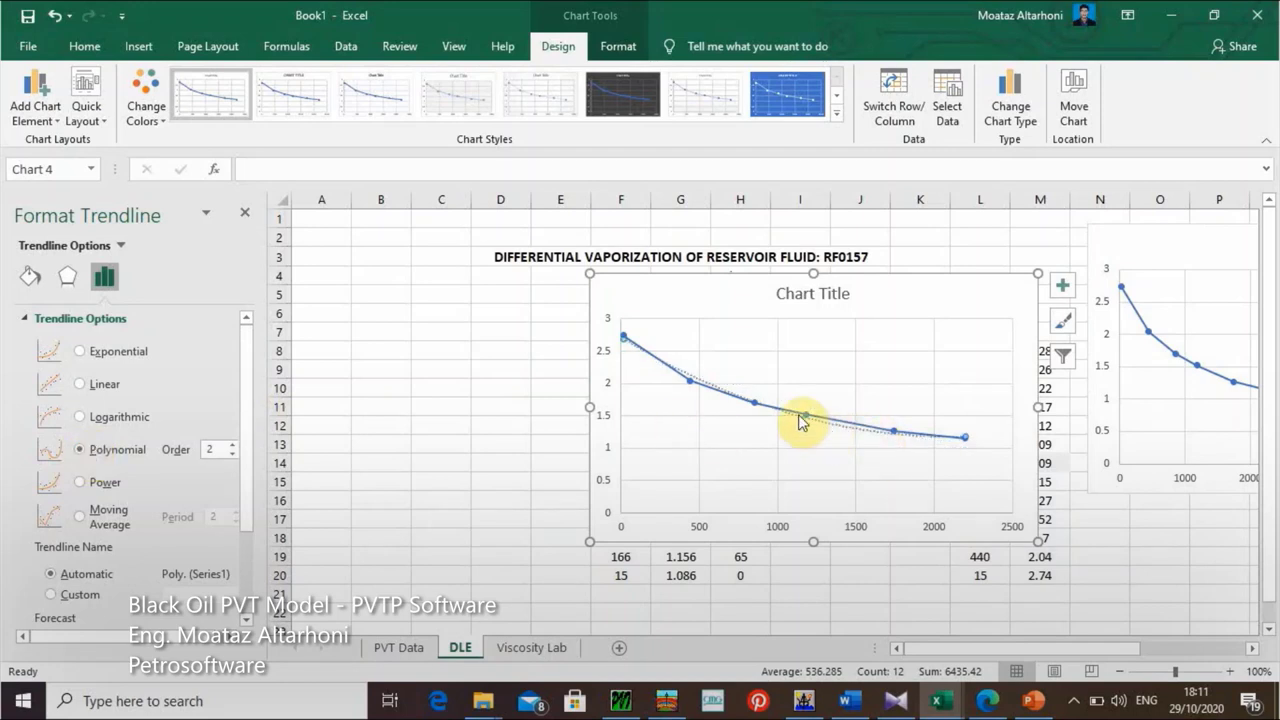
double_click(219, 447)
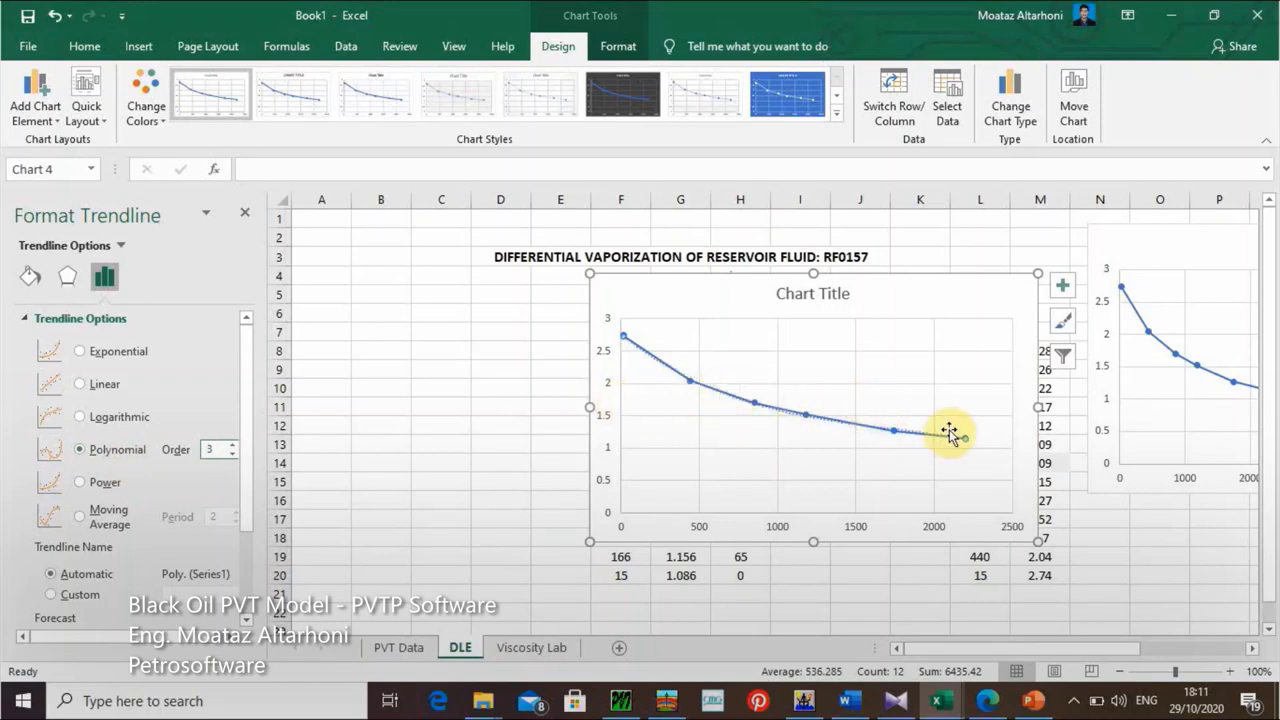
left_click(245, 578)
left_click(41, 588)
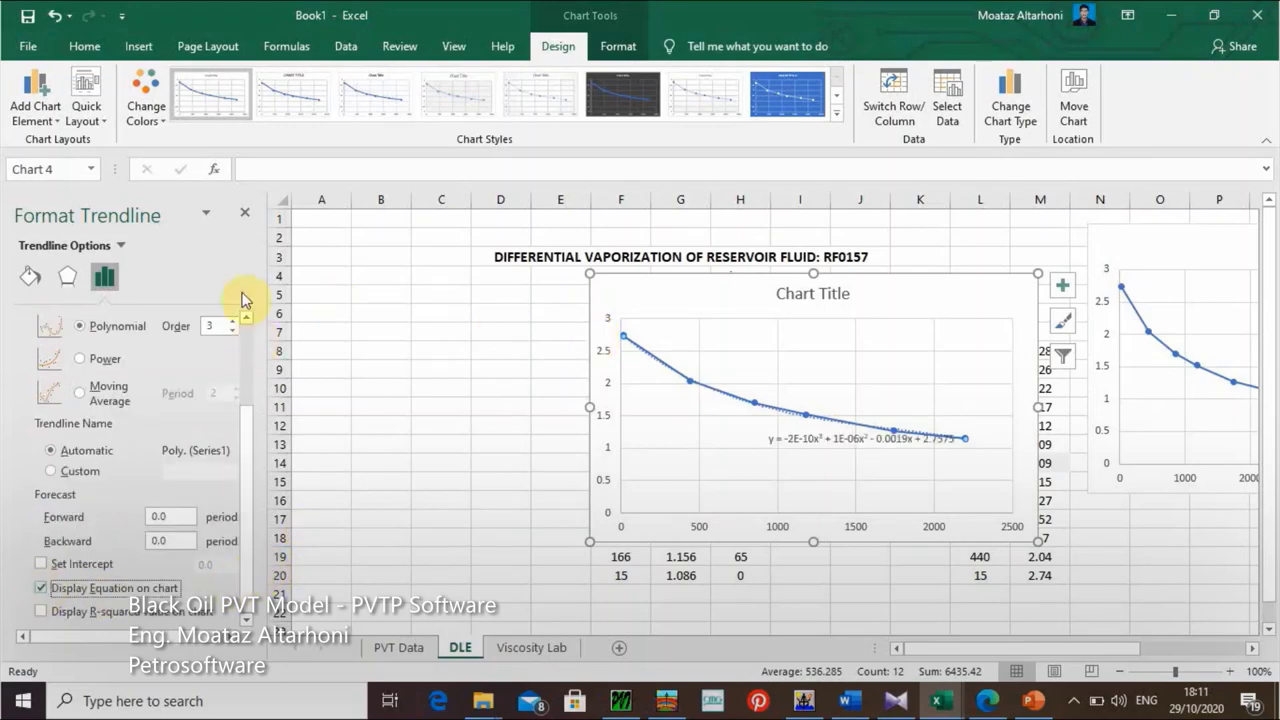
Step: Move the chart back beside column M, enlarge the trendline equation to 12 pt and place it below the curve
left_click(245, 213)
left_click_drag(471, 294, 929, 287)
left_click(1046, 434)
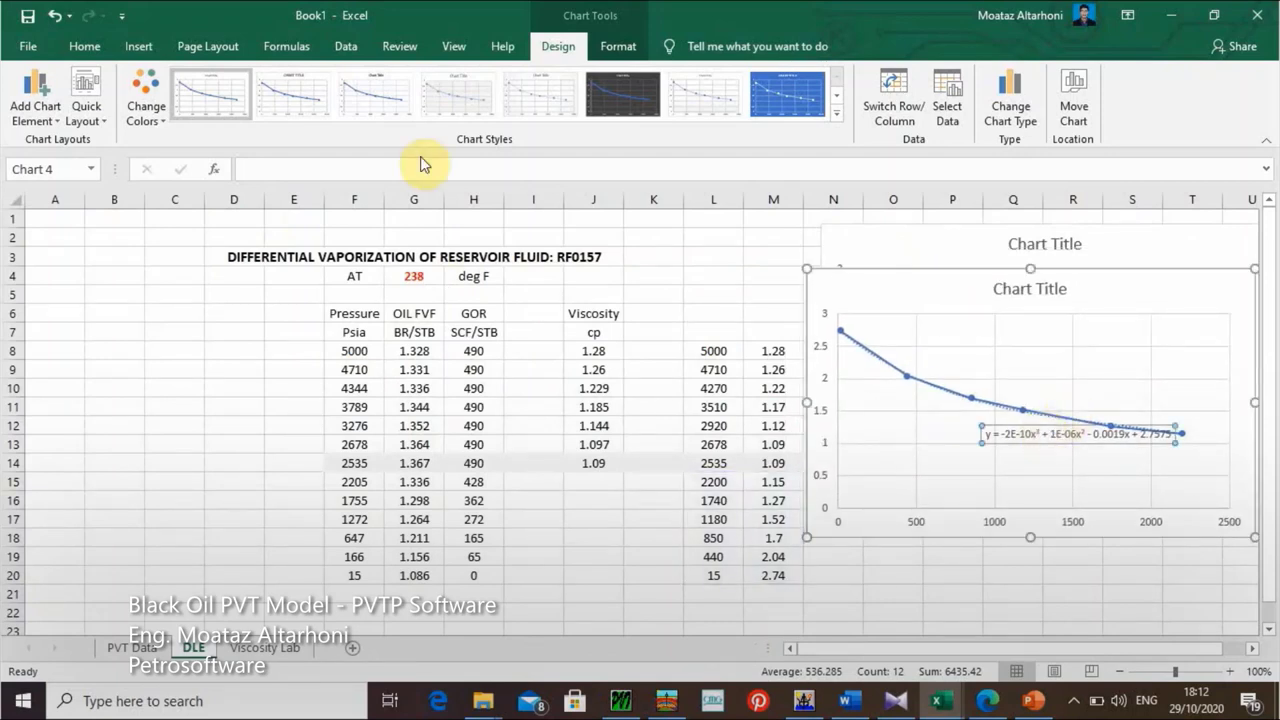
left_click(85, 50)
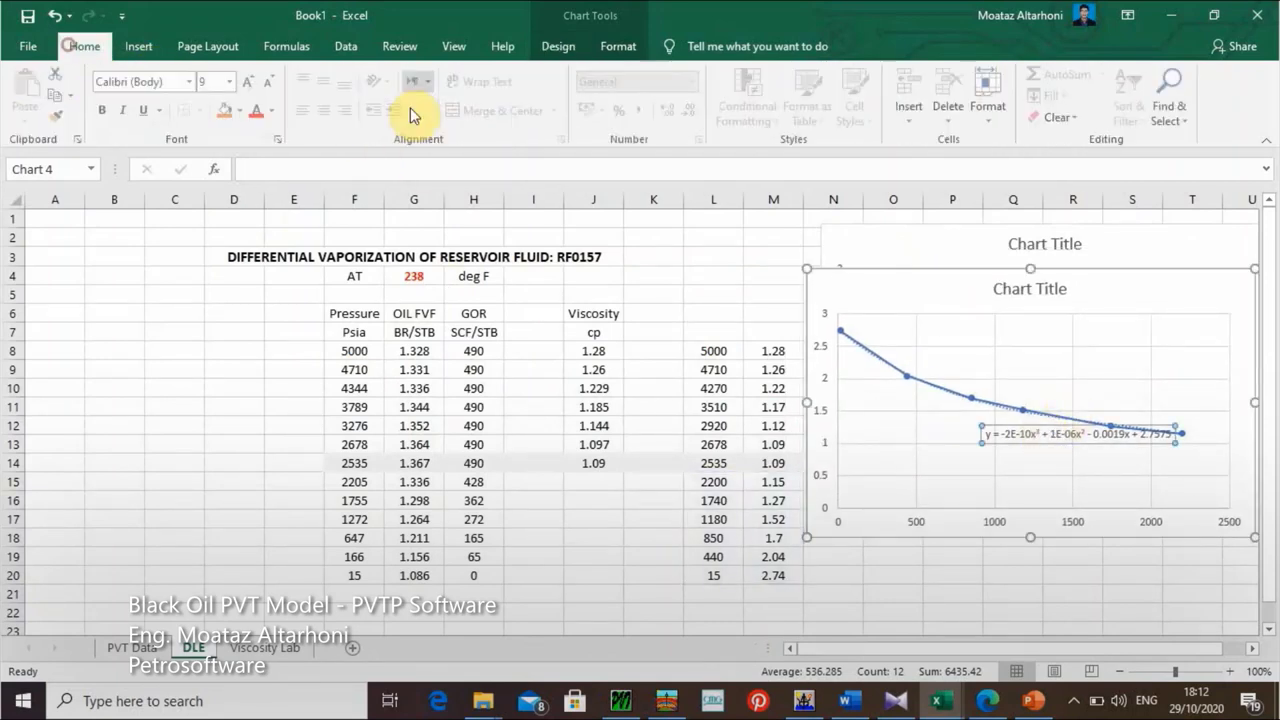
left_click(252, 82)
left_click(252, 82)
left_click(252, 82)
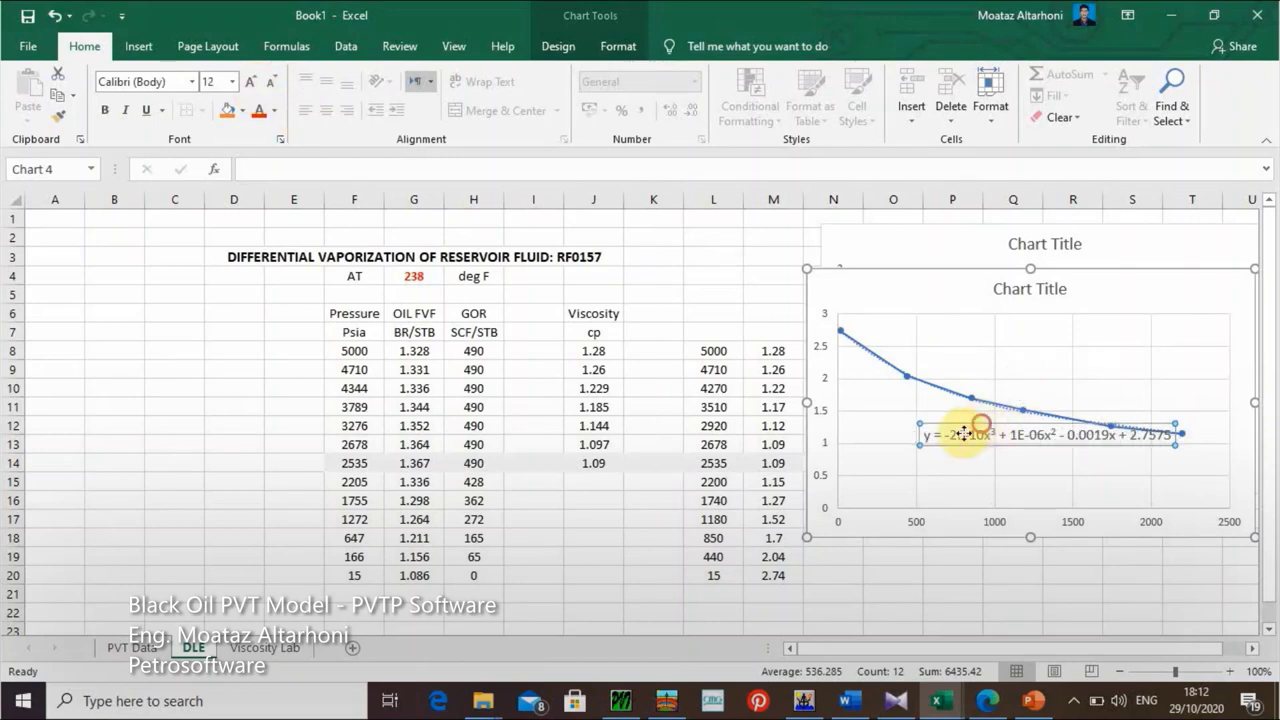
left_click_drag(978, 427, 941, 447)
left_click(854, 291)
left_click_drag(854, 291, 870, 293)
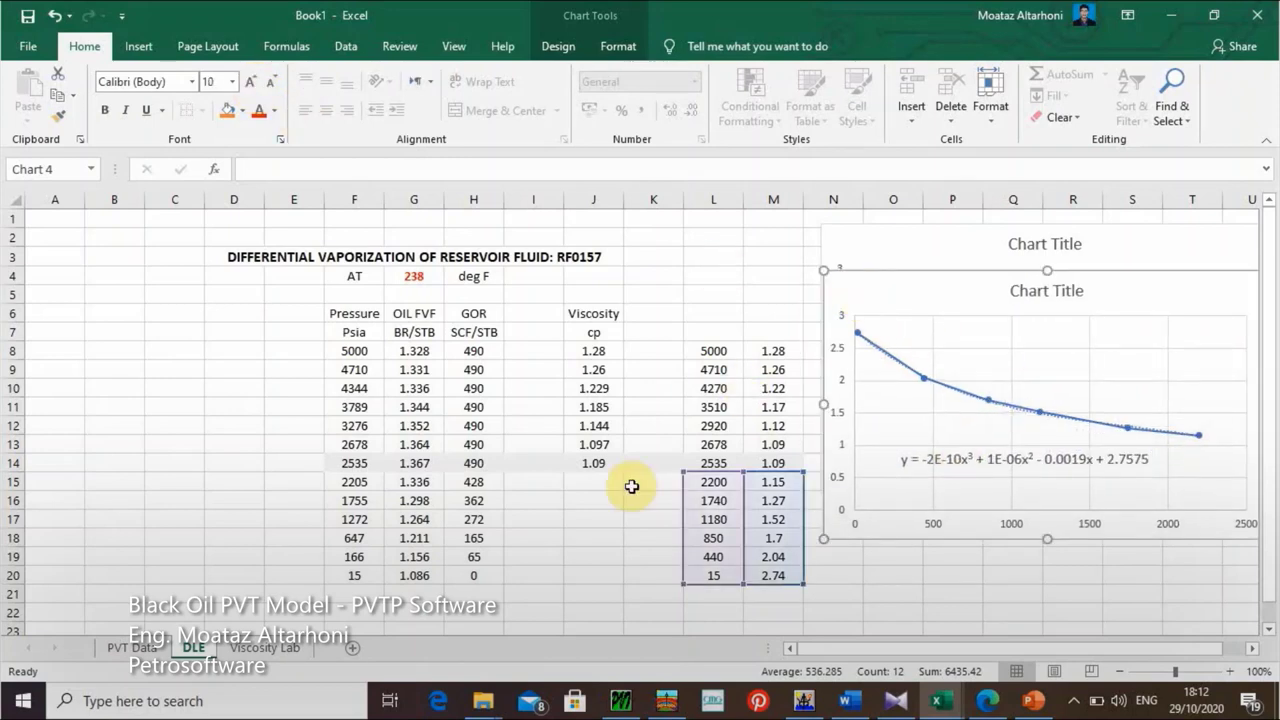
Step: Enter the polynomial viscosity formula =-2E-10*(F15^3)+1E-6*(F15^2)-0.0019*F15+2.7575 in J15 and check it
left_click(602, 480)
type("=")
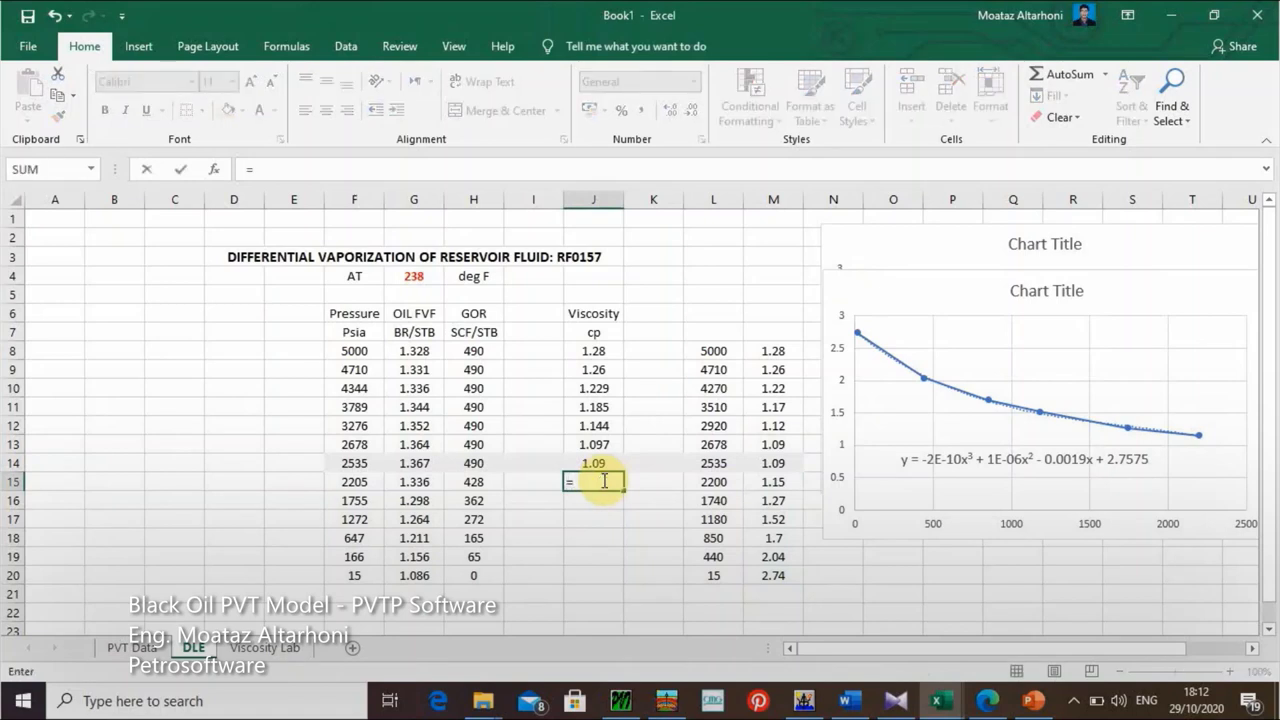
type("-2E-10*(")
left_click(356, 486)
type("^3)+1")
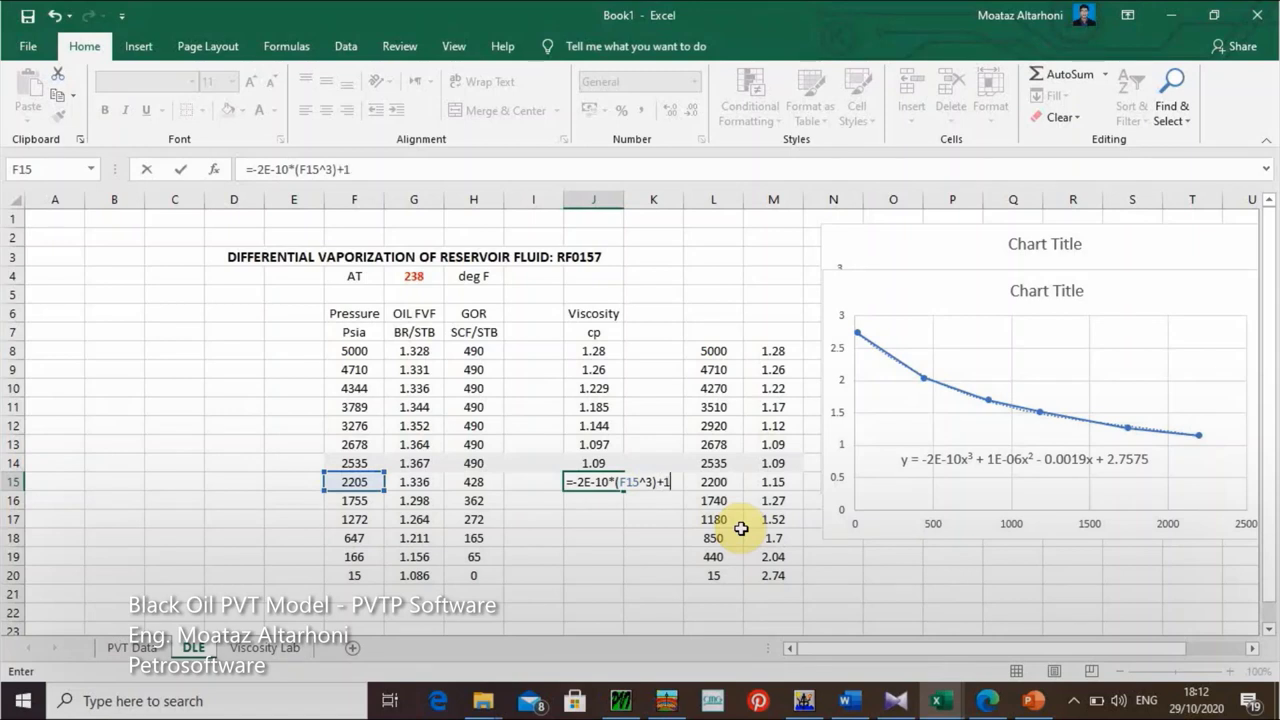
type("E")
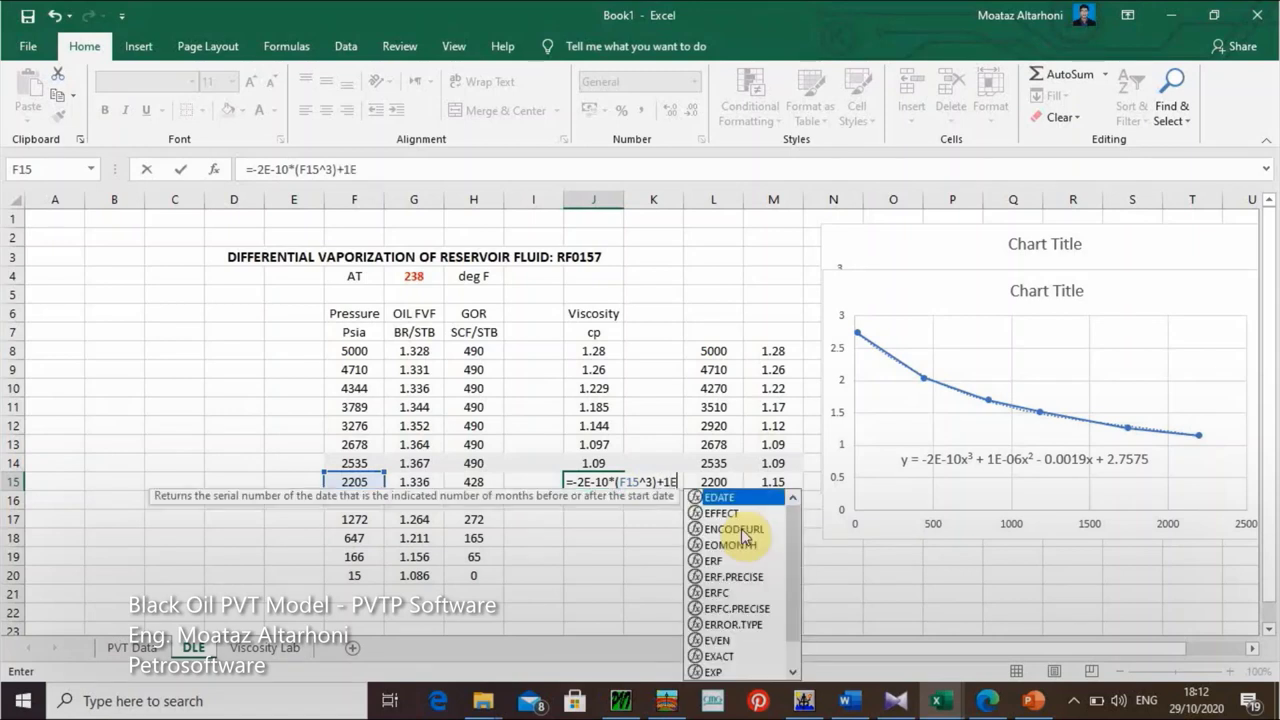
type("-")
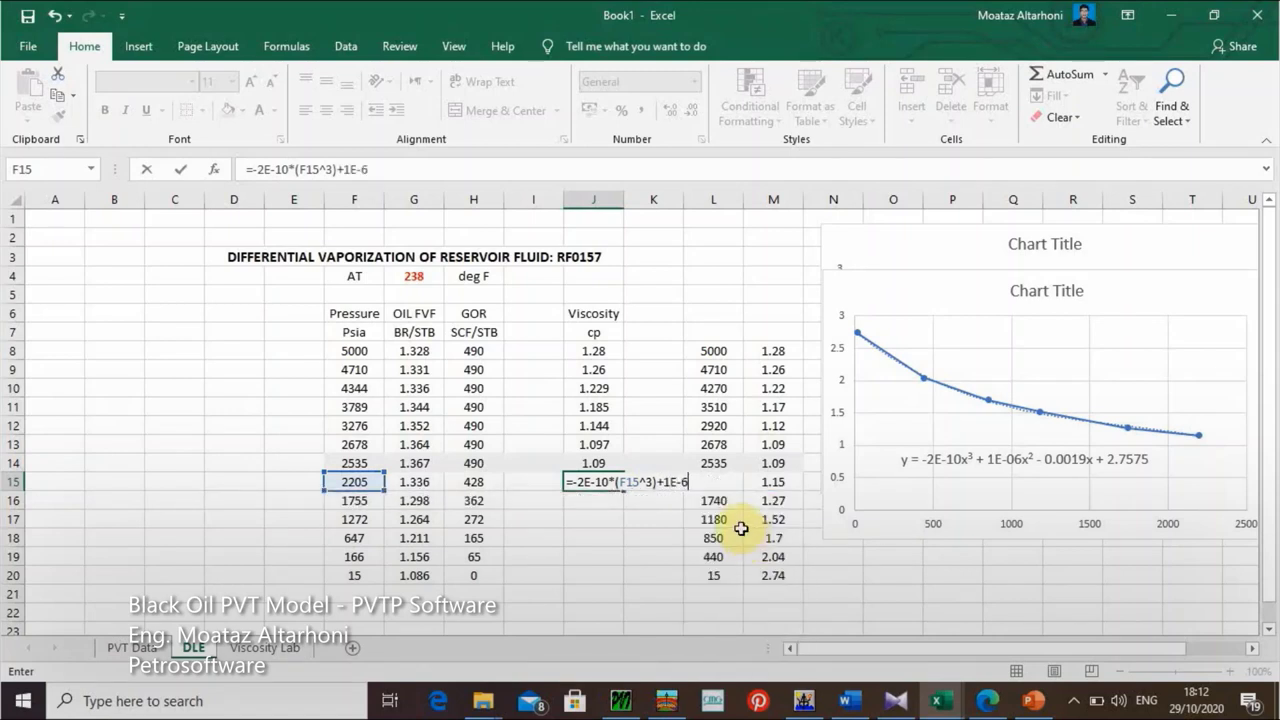
type("6*(")
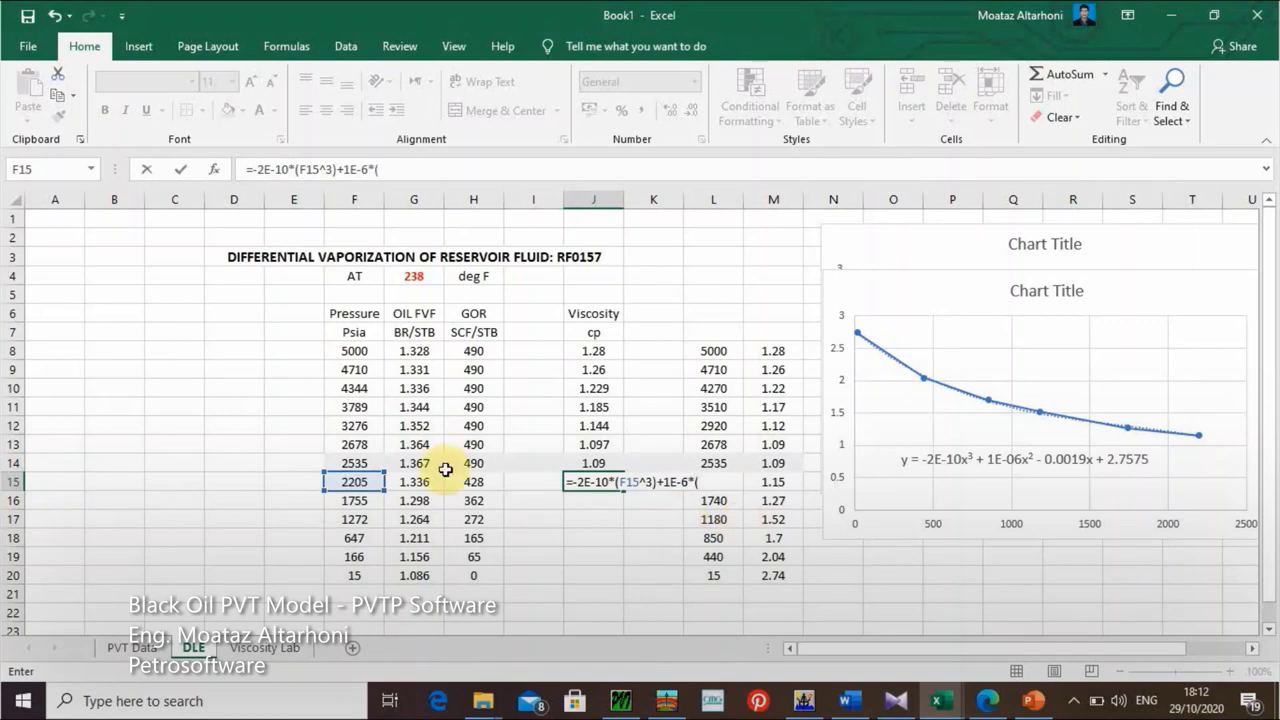
left_click(335, 482)
type("^2)-0.0019*")
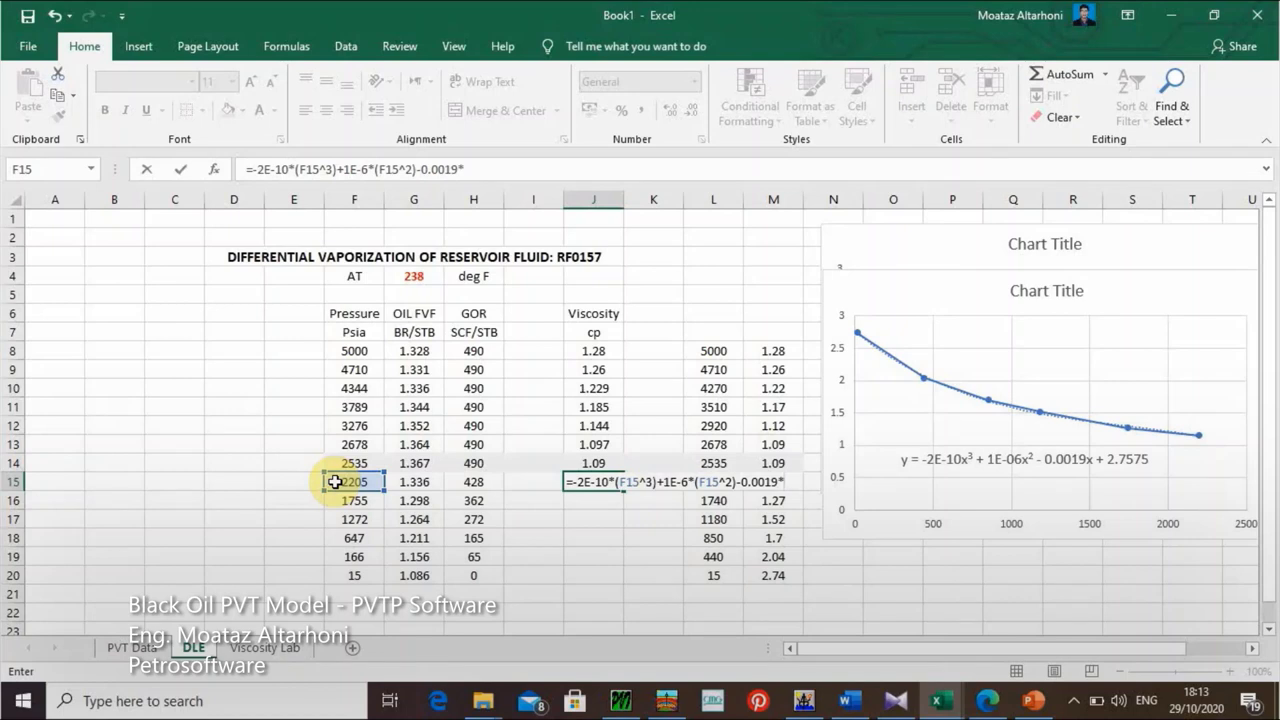
left_click(335, 482)
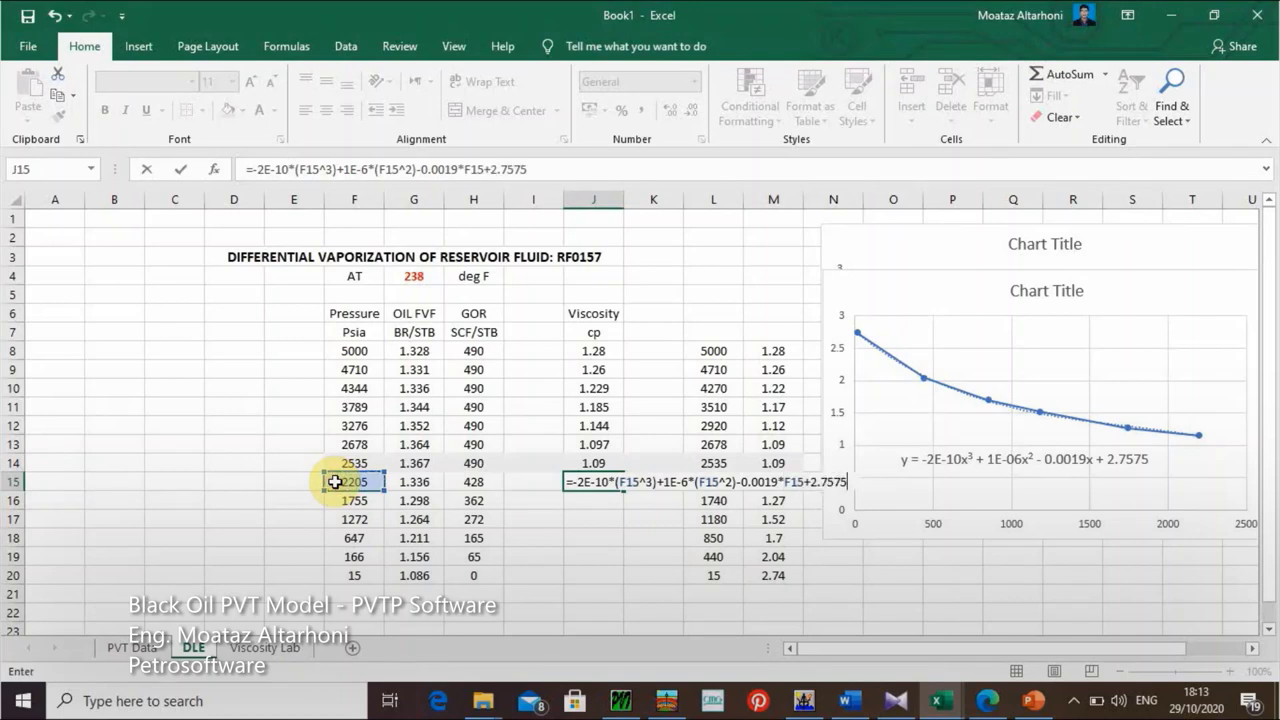
key("Return")
left_click(585, 484)
double_click(585, 483)
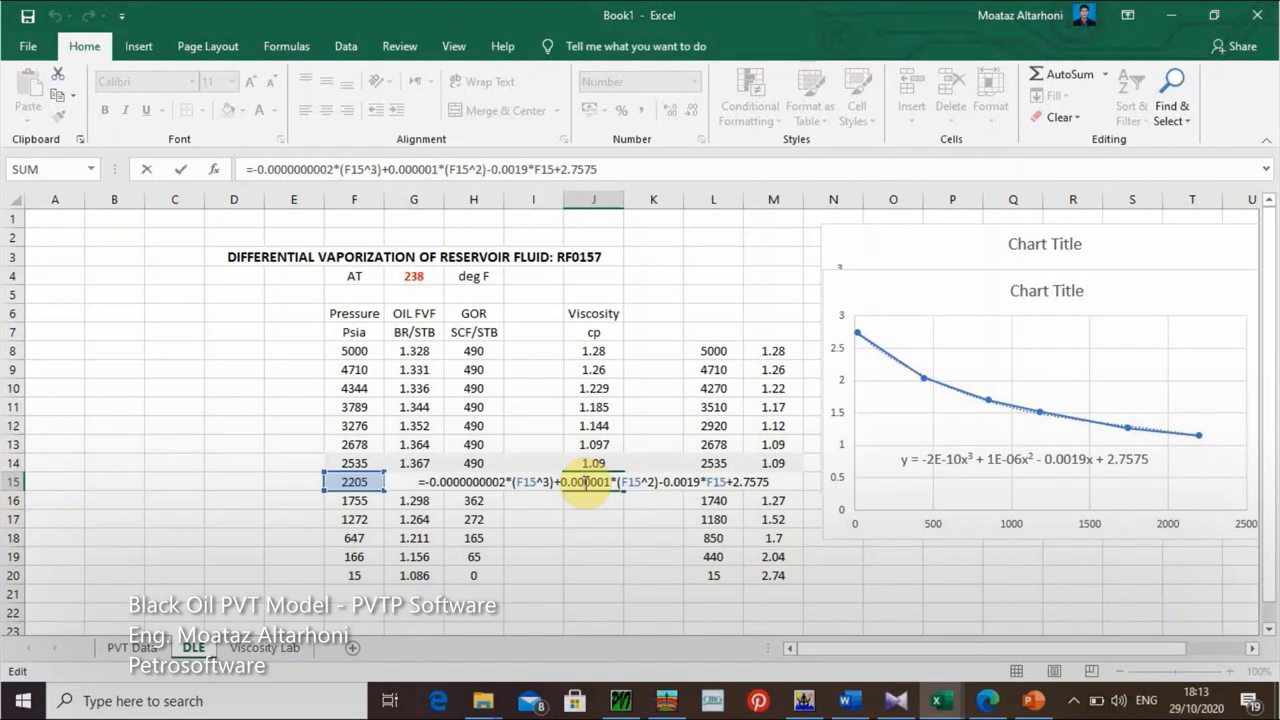
key("Return")
Step: Format J15 as a centered number with three decimals and fill its formula down through J20
left_click(596, 482)
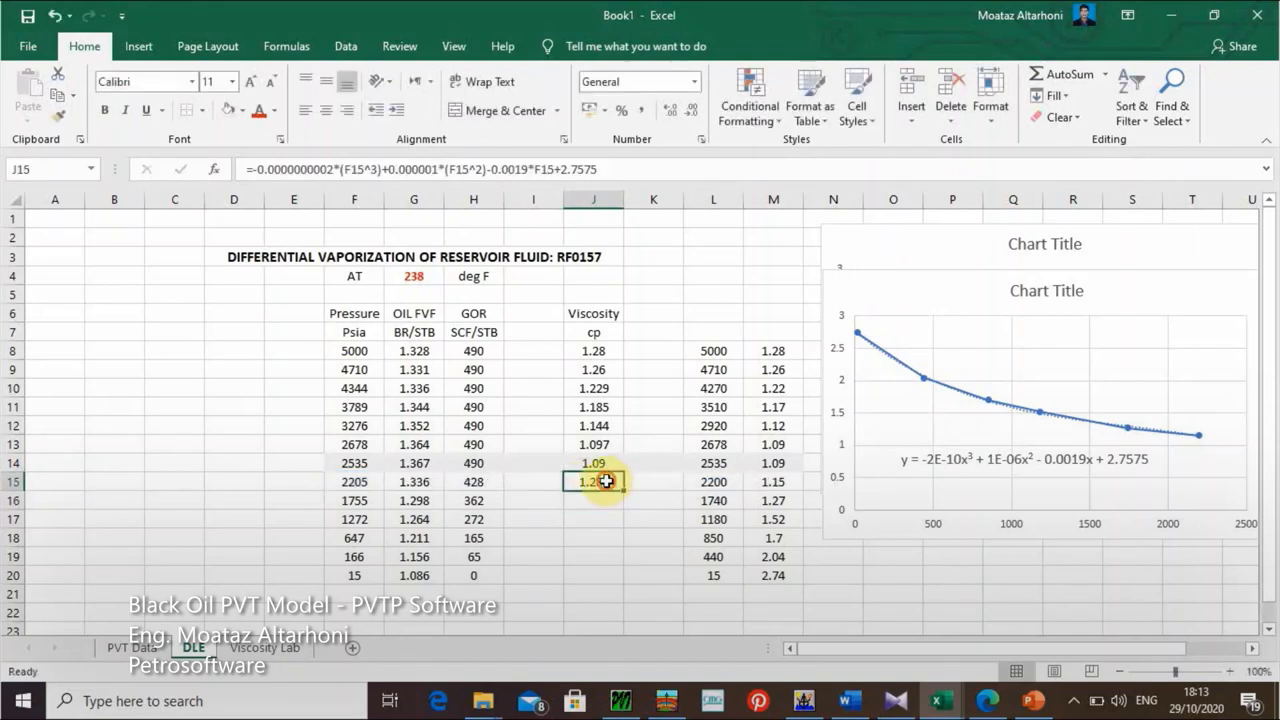
left_click_drag(622, 508, 620, 590)
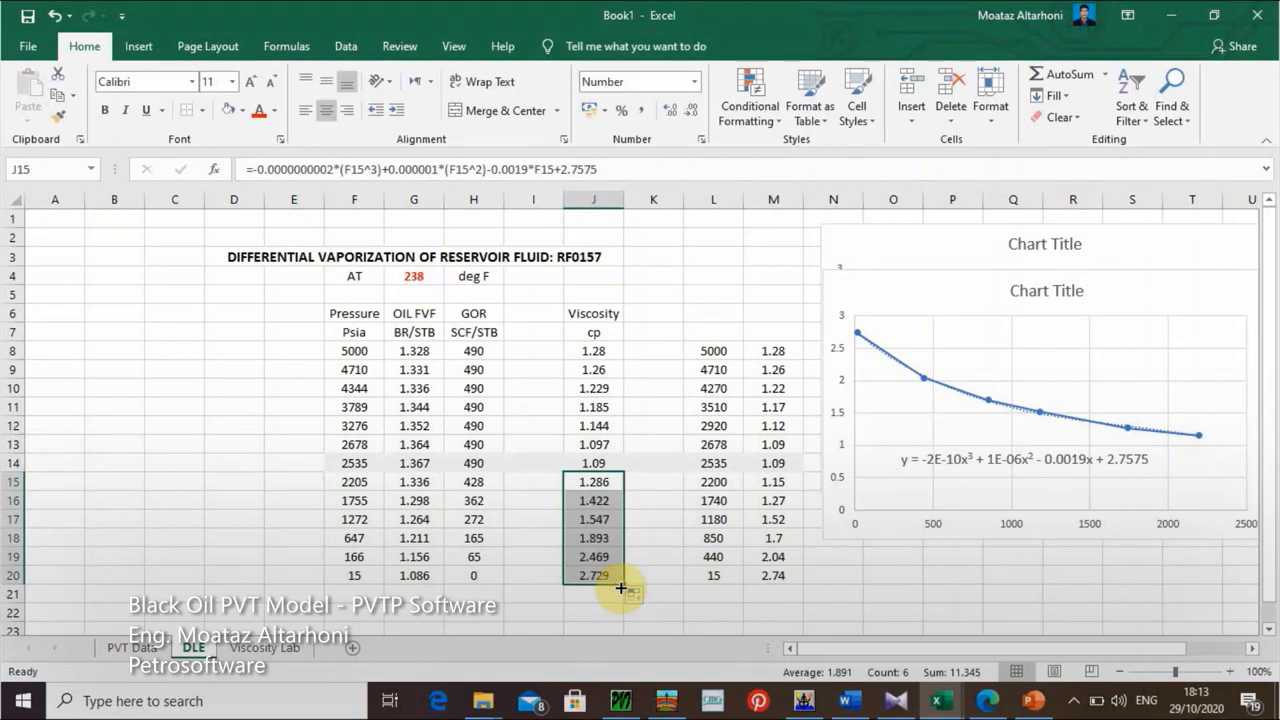
left_click(648, 500)
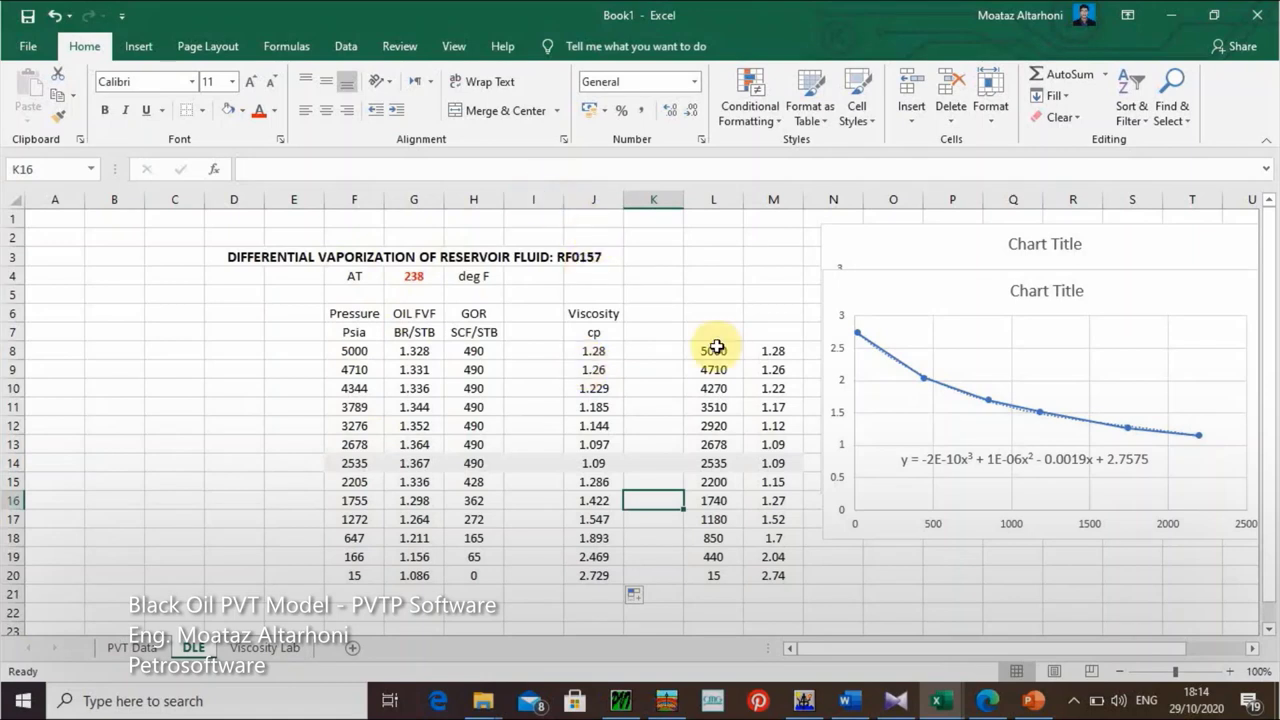
Step: Delete both remaining viscosity charts from the DLE sheet
left_click(934, 294)
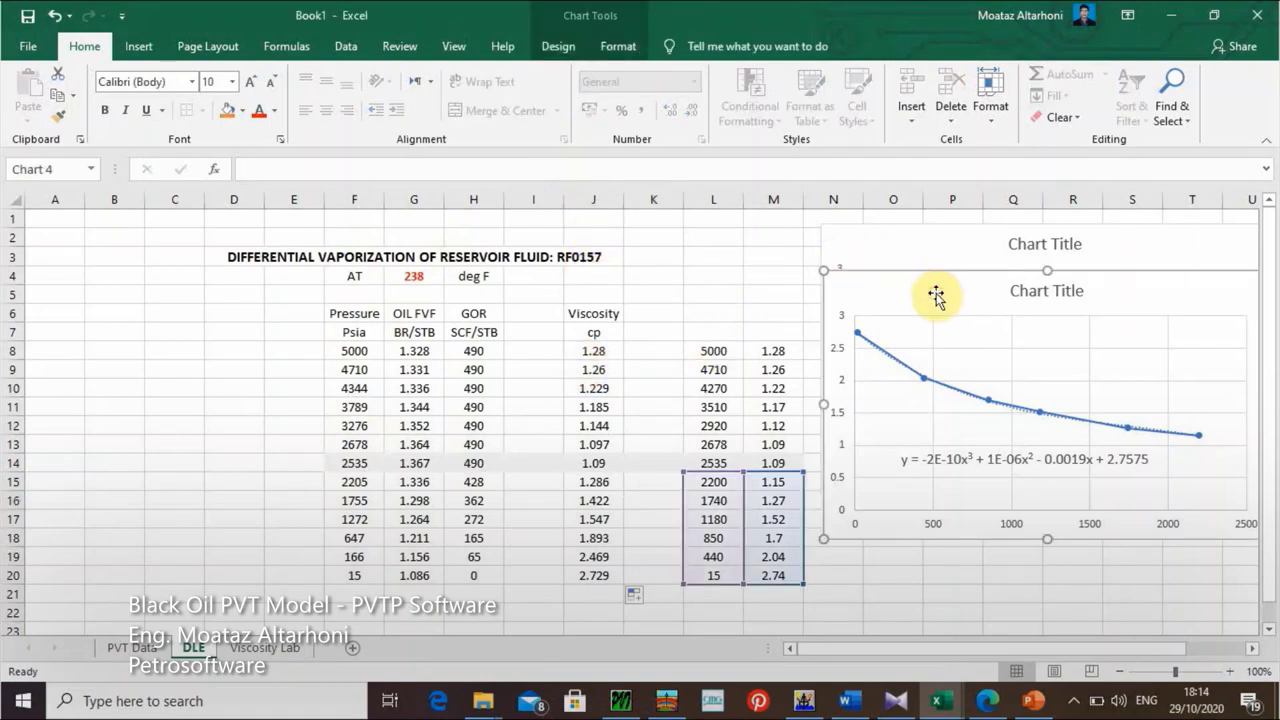
key("Delete")
left_click(897, 259)
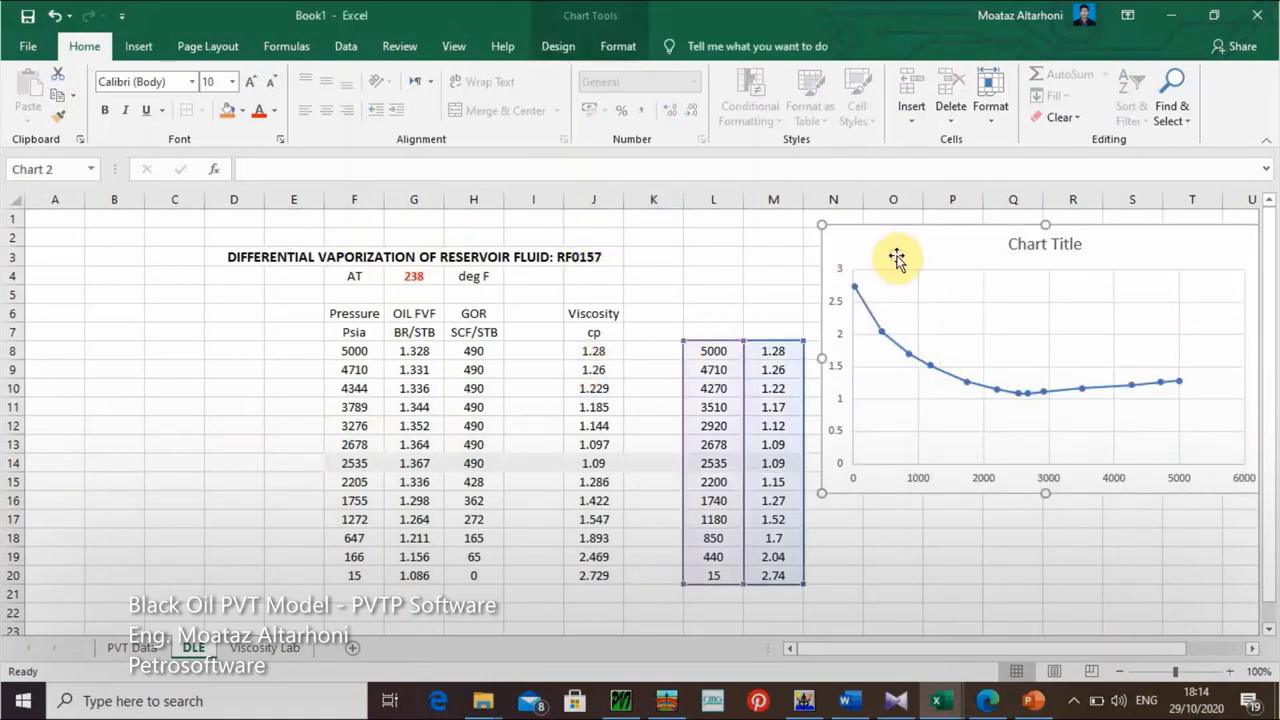
key("Delete")
Step: Clear the copied laboratory pressure and viscosity values in the range L6:O21
left_click(724, 313)
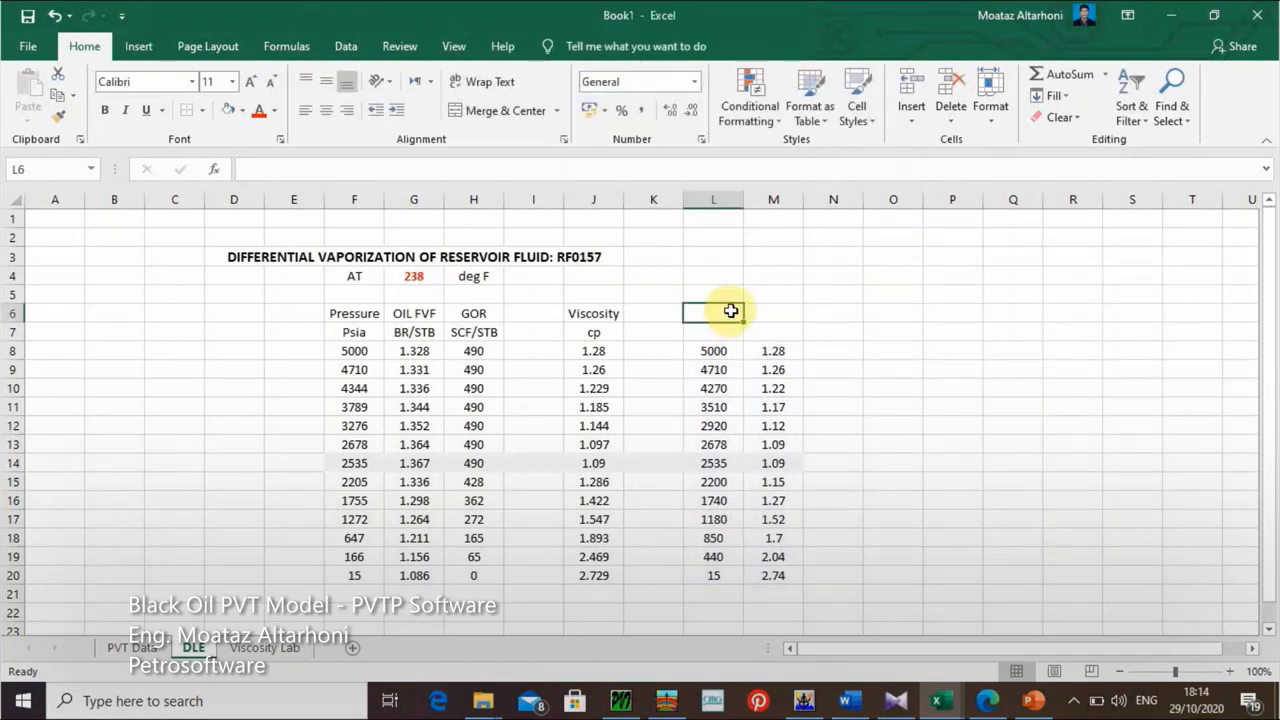
left_click_drag(731, 311, 866, 591)
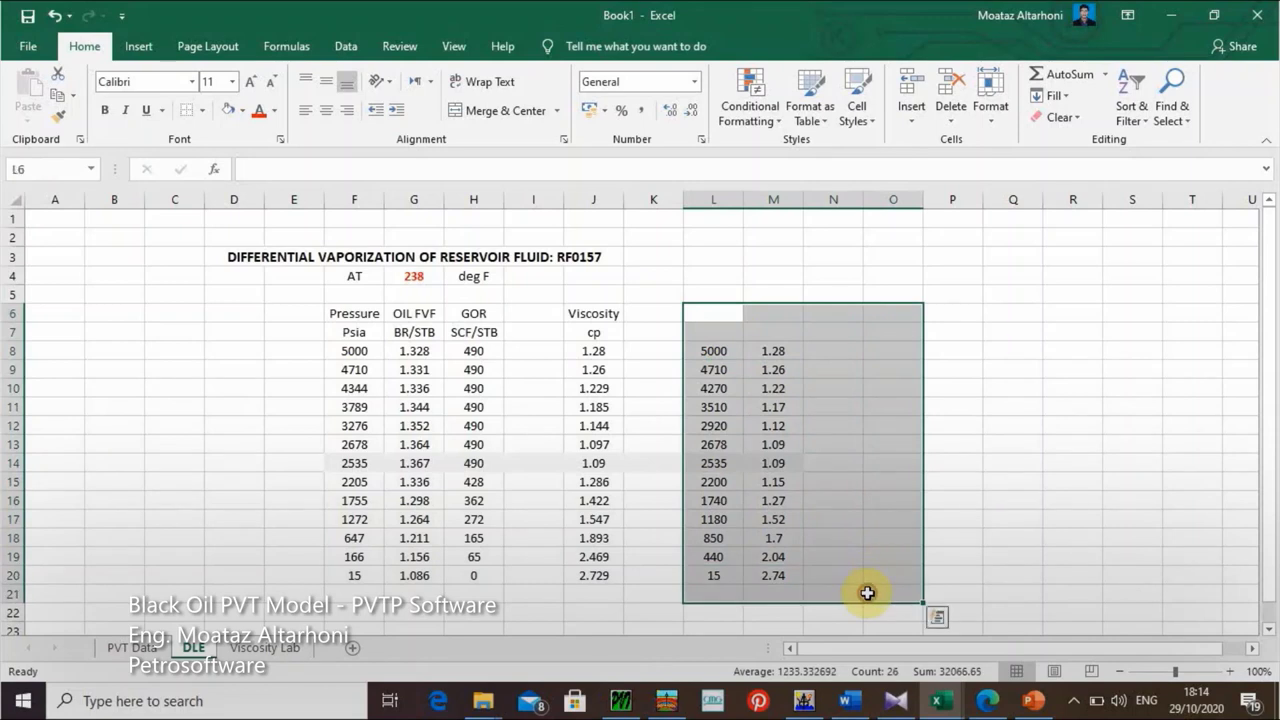
key("Delete")
left_click(646, 368)
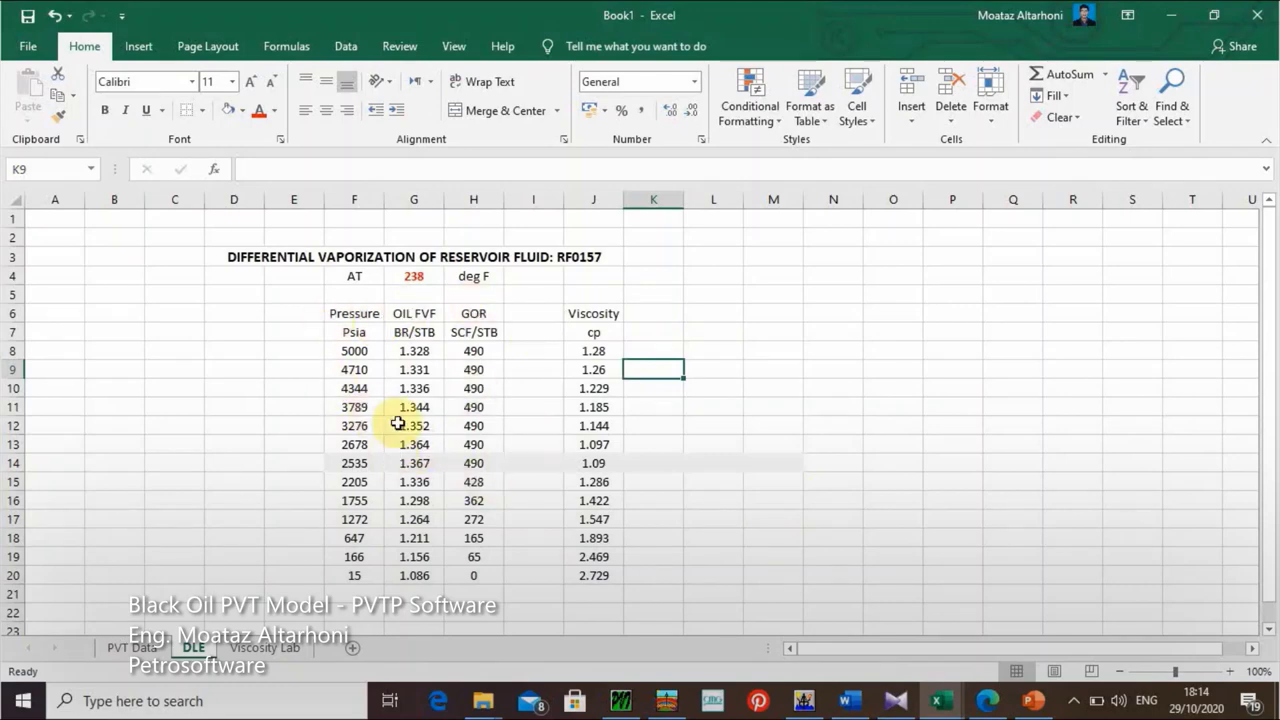
Step: Switch to PVTP to check the column order of the match data table, and return to the Book1 workbook in Excel
left_click(616, 703)
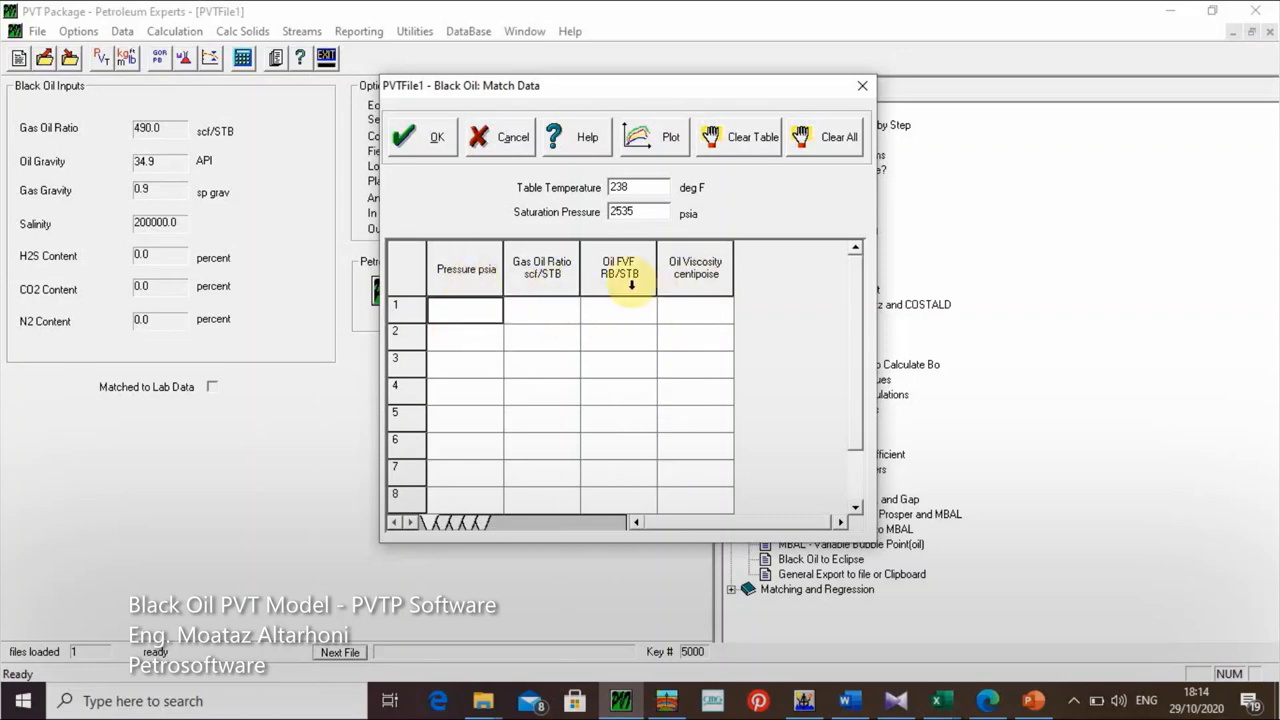
mouse_move(940, 700)
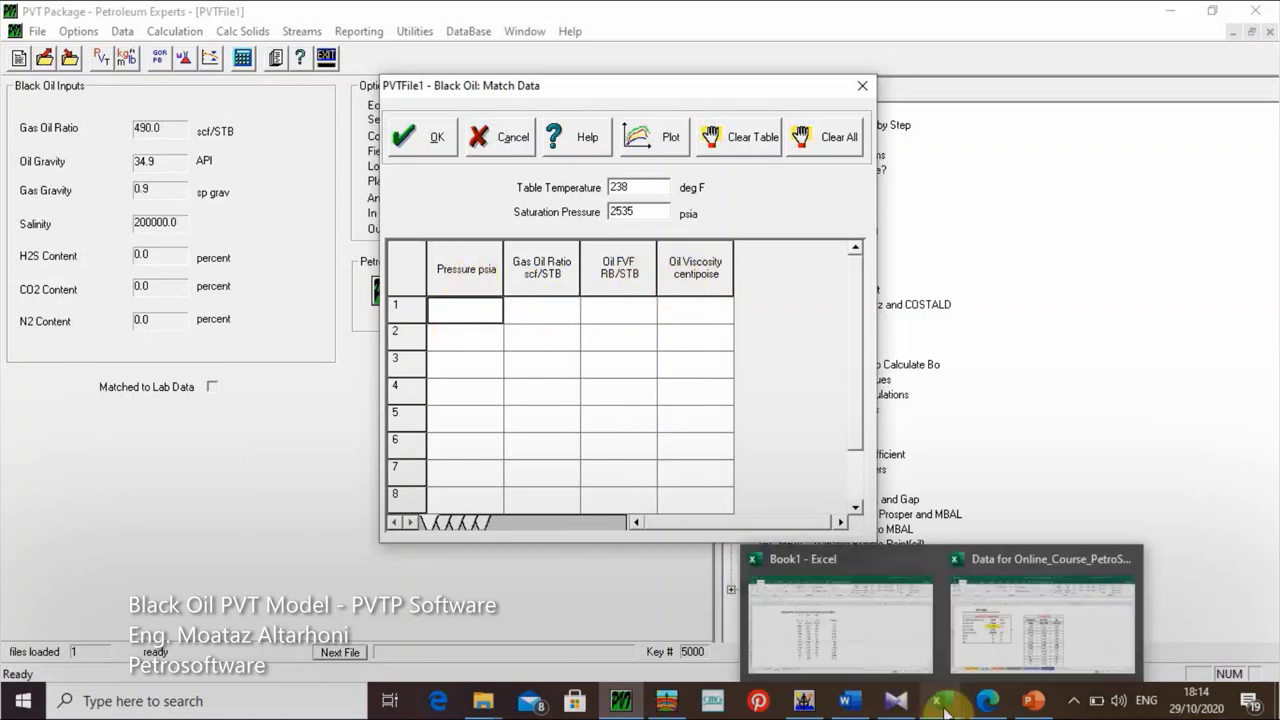
left_click(814, 590)
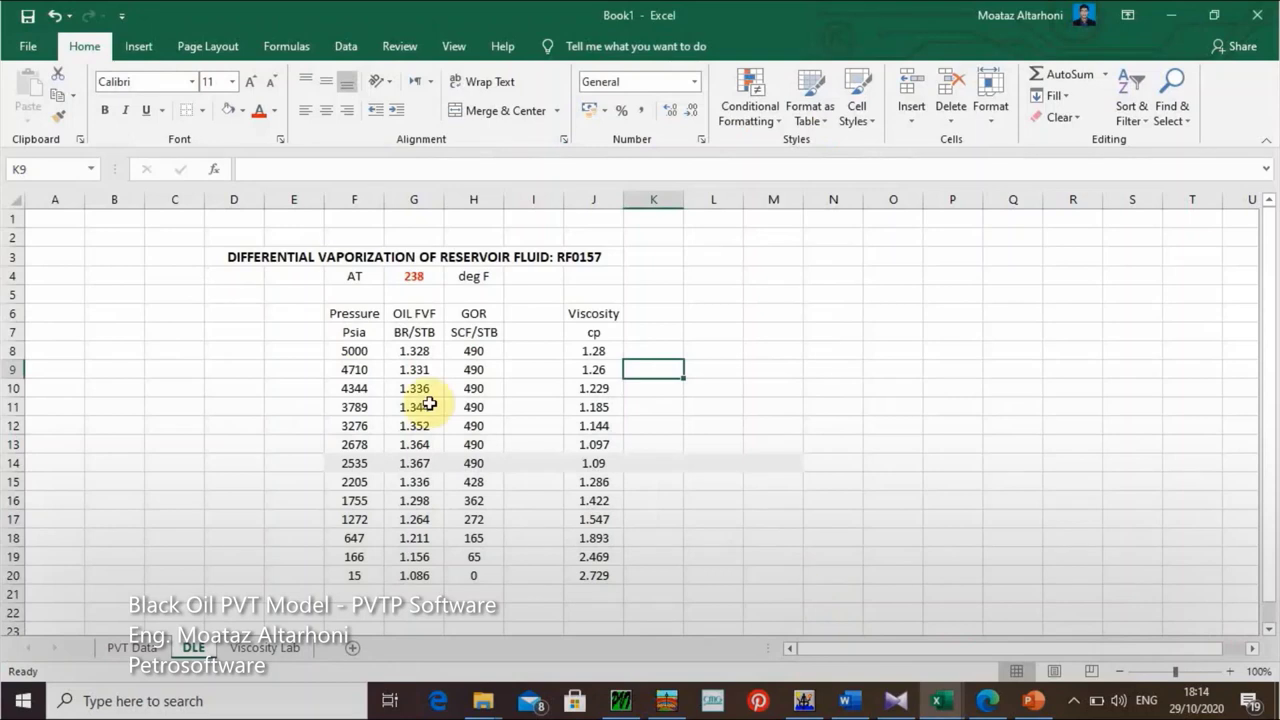
Step: Insert an empty column before OIL FVF and move the GOR data from I6:I20 into it, starting at G6
right_click(413, 201)
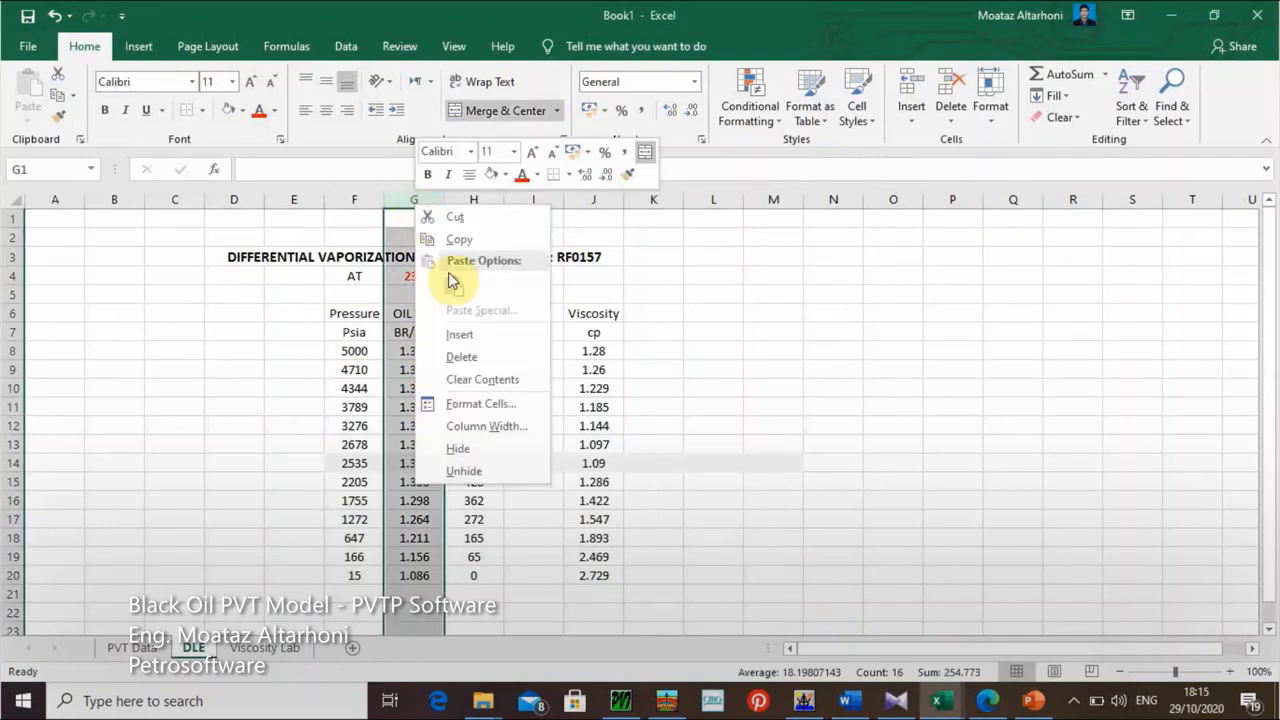
left_click(490, 334)
left_click_drag(530, 313, 546, 568)
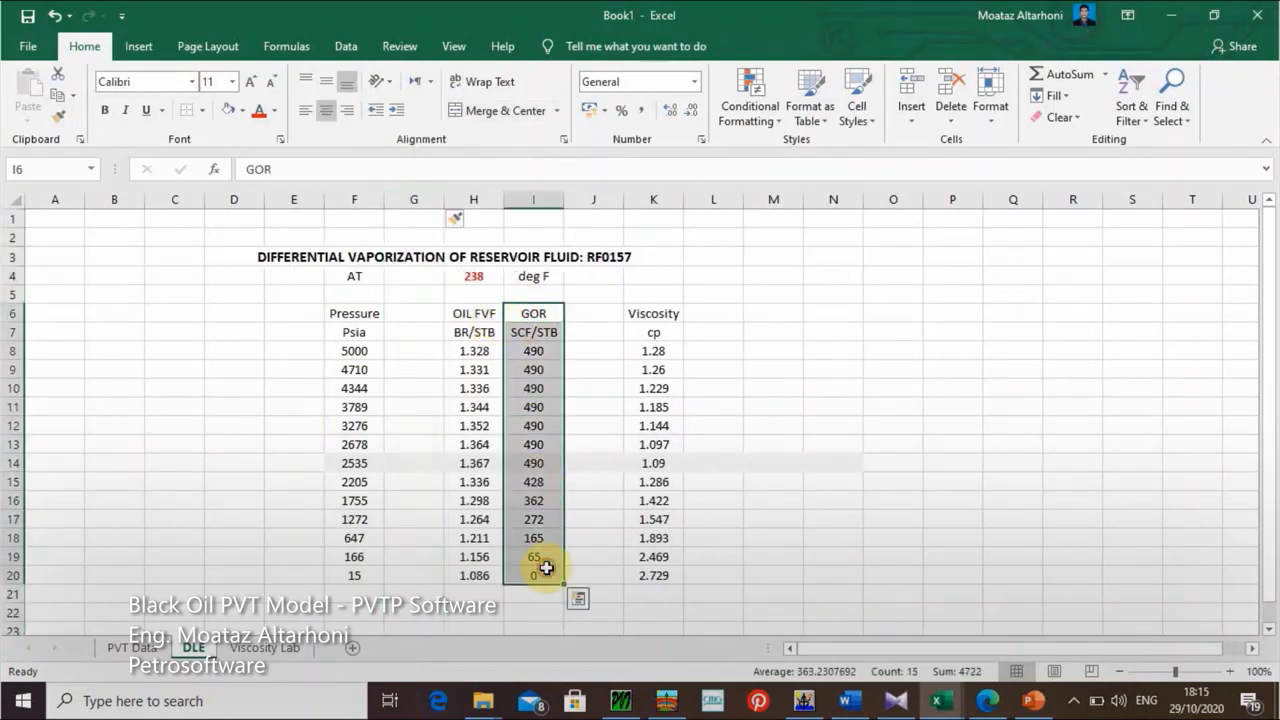
key("ctrl+x")
left_click(400, 310)
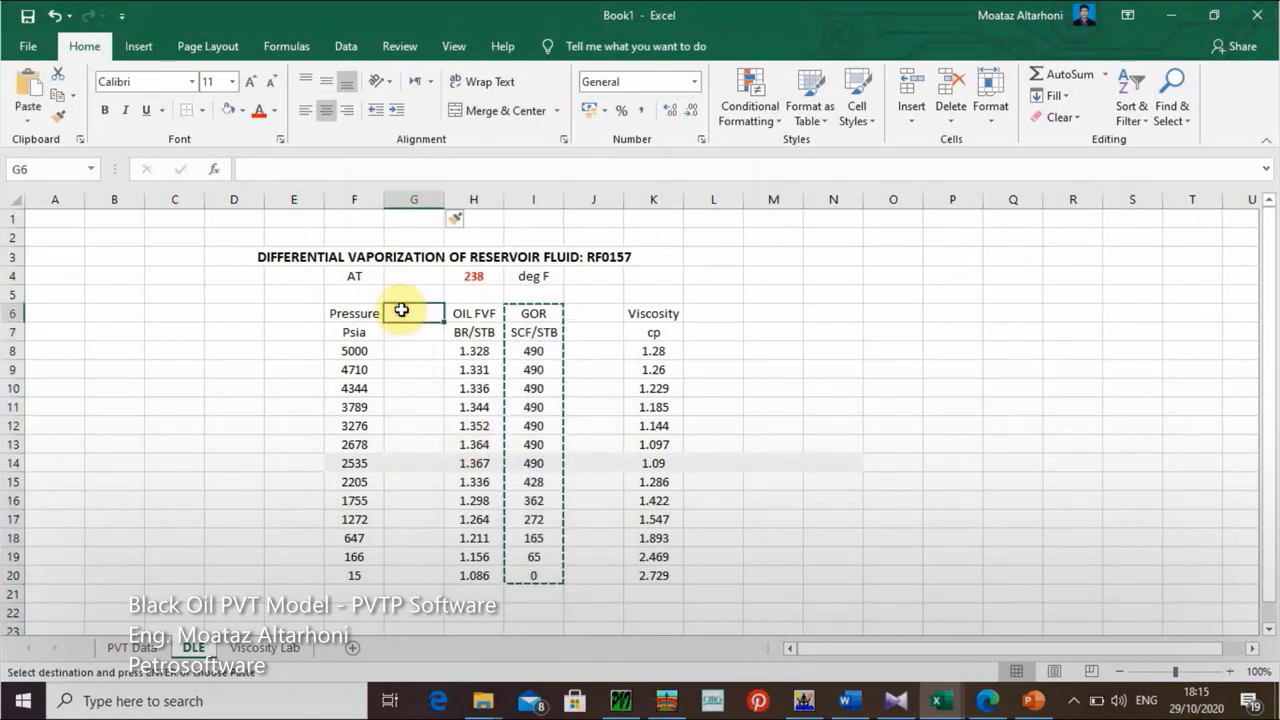
key("ctrl+v")
Step: Move the Viscosity data from K6:K20 to I6, directly beside the OIL FVF column
left_click_drag(665, 311, 660, 572)
key("ctrl+x")
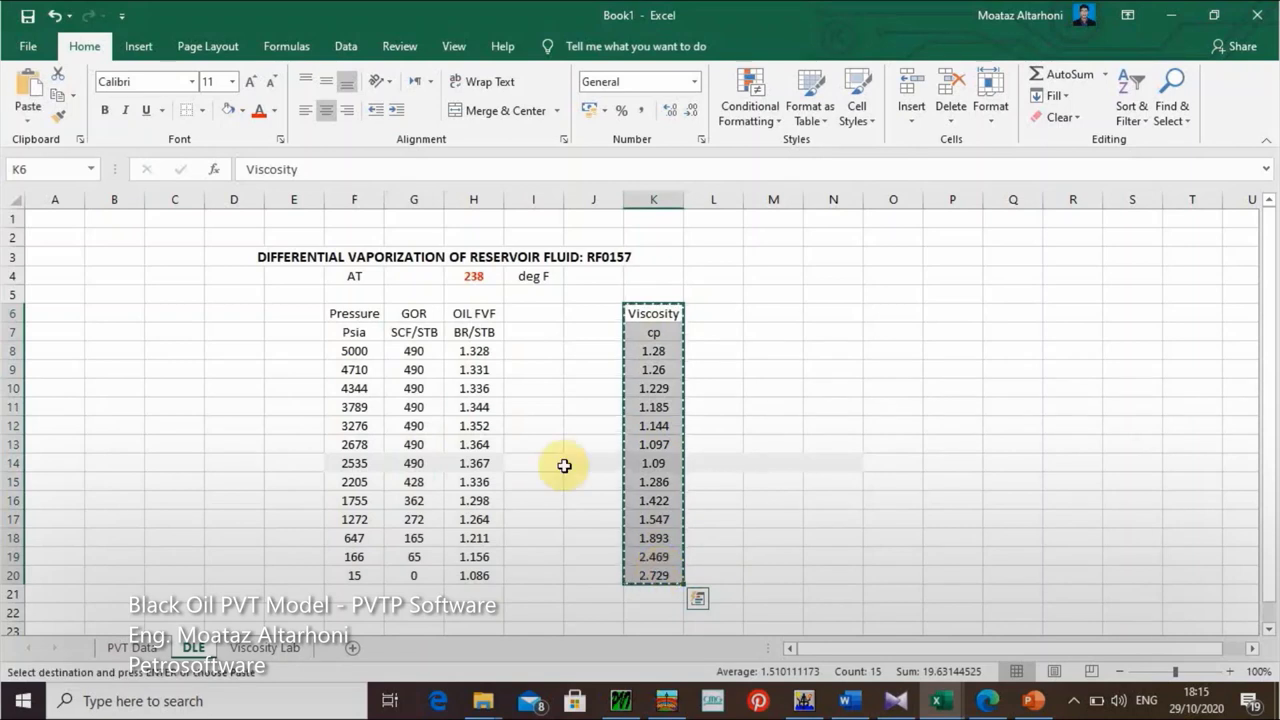
left_click(529, 308)
key("ctrl+v")
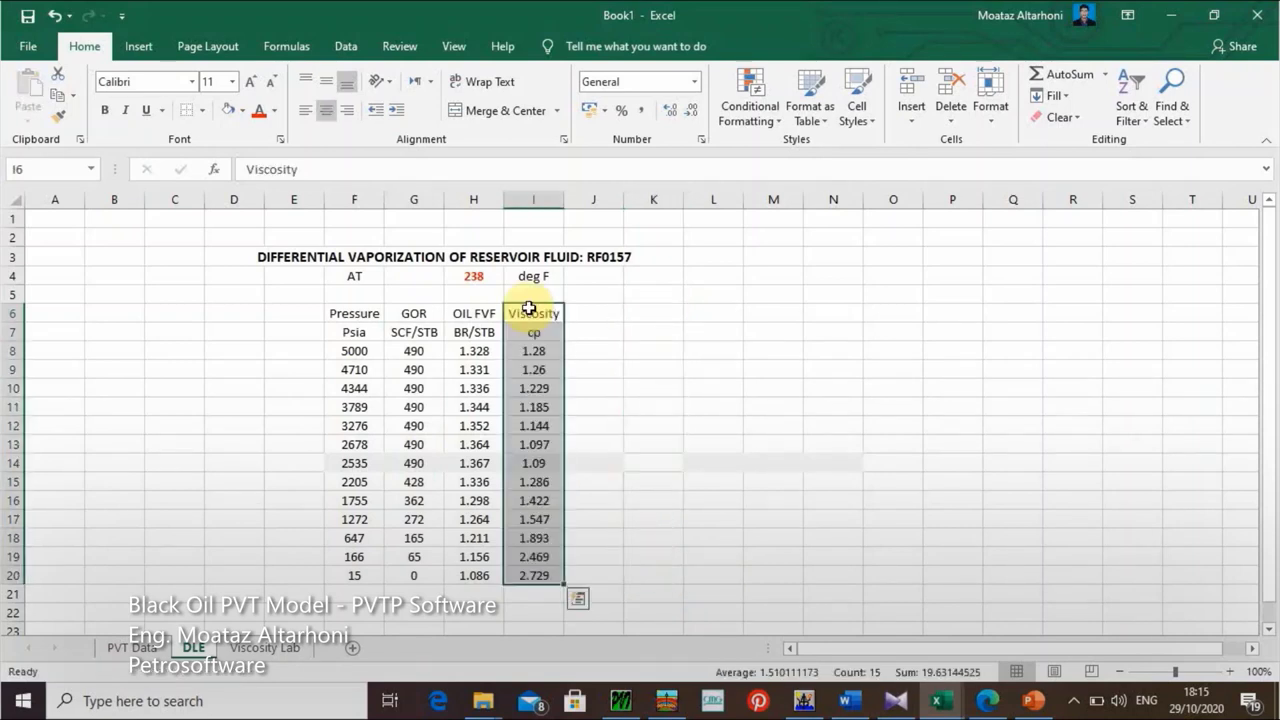
left_click(626, 377)
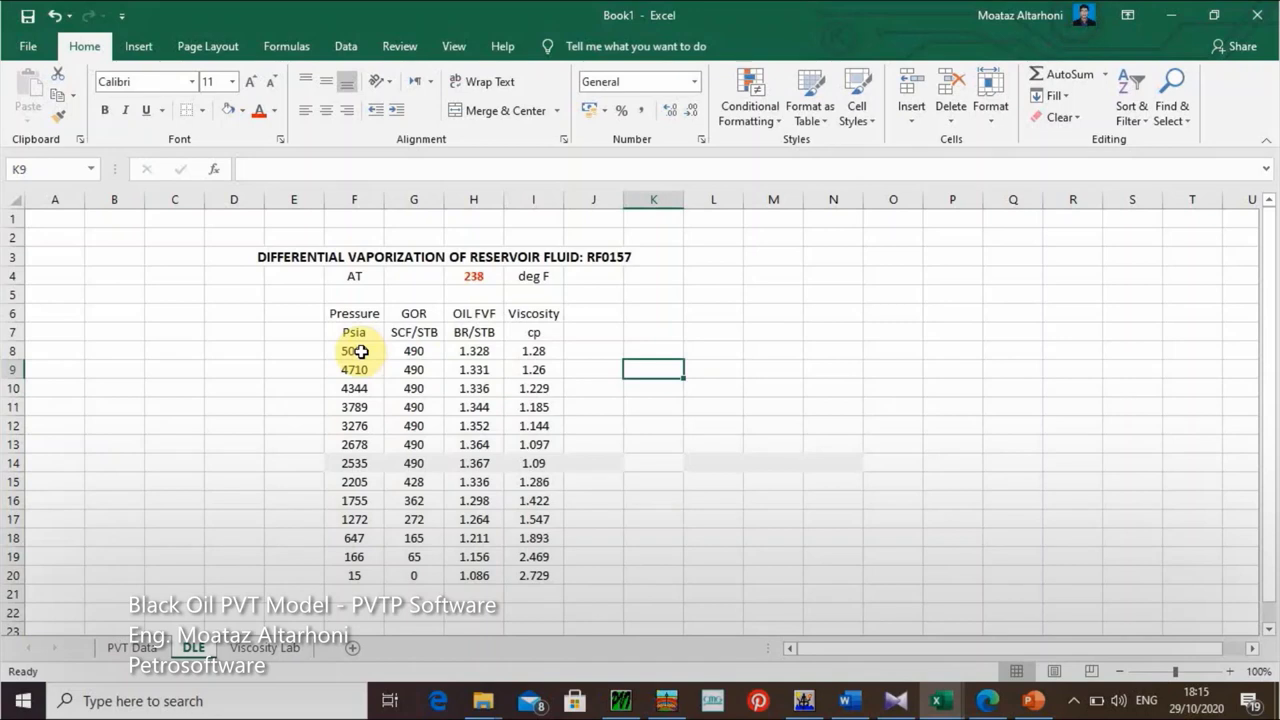
Step: Copy the DLE values in F8:I20 and paste them into the Match Data table in PVTP, starting at the first Pressure cell
left_click_drag(360, 351, 556, 575)
key("ctrl+c")
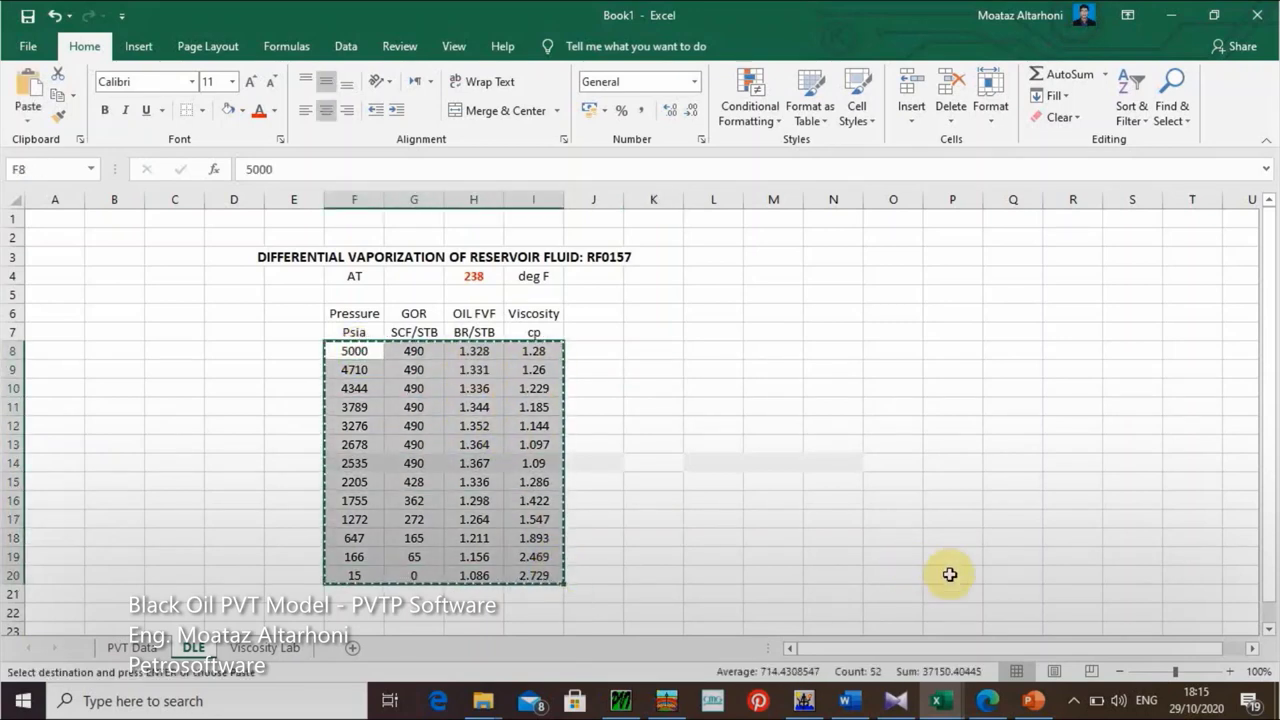
left_click(621, 701)
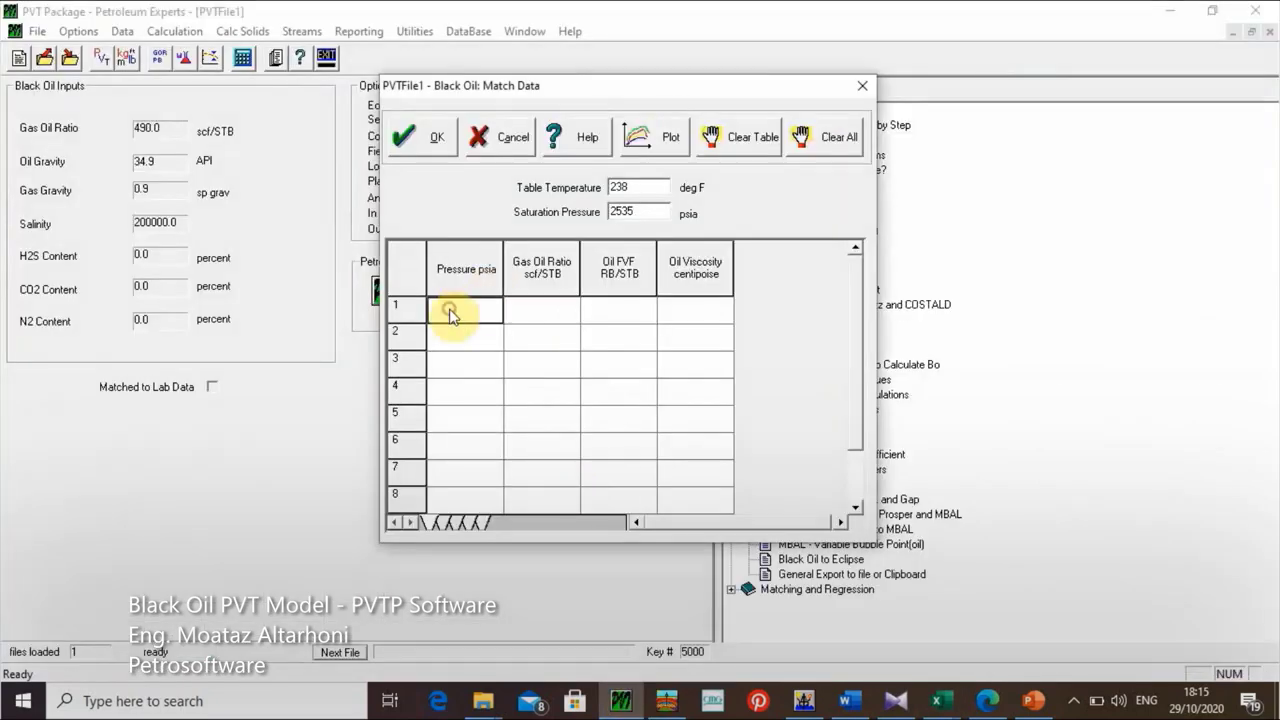
key("ctrl+v")
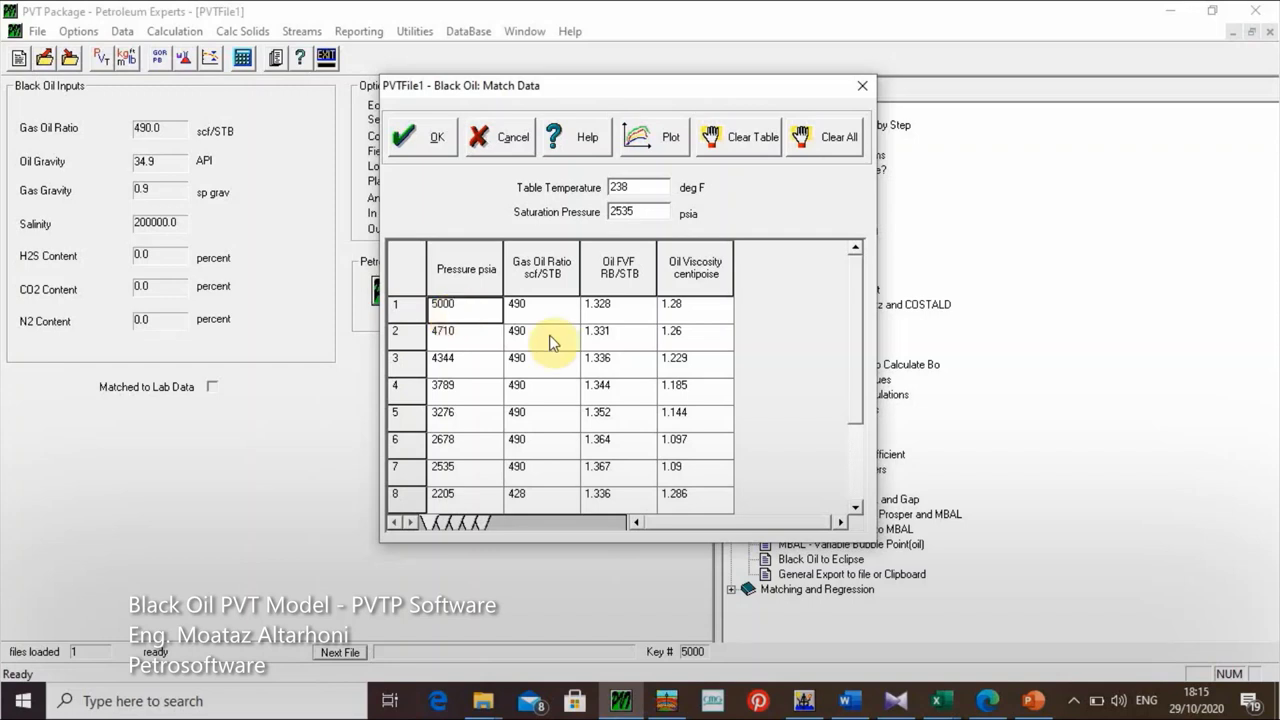
Step: Check the pasted rows of the match table and try to plot the match data
left_click_drag(864, 308, 851, 263)
left_click(667, 136)
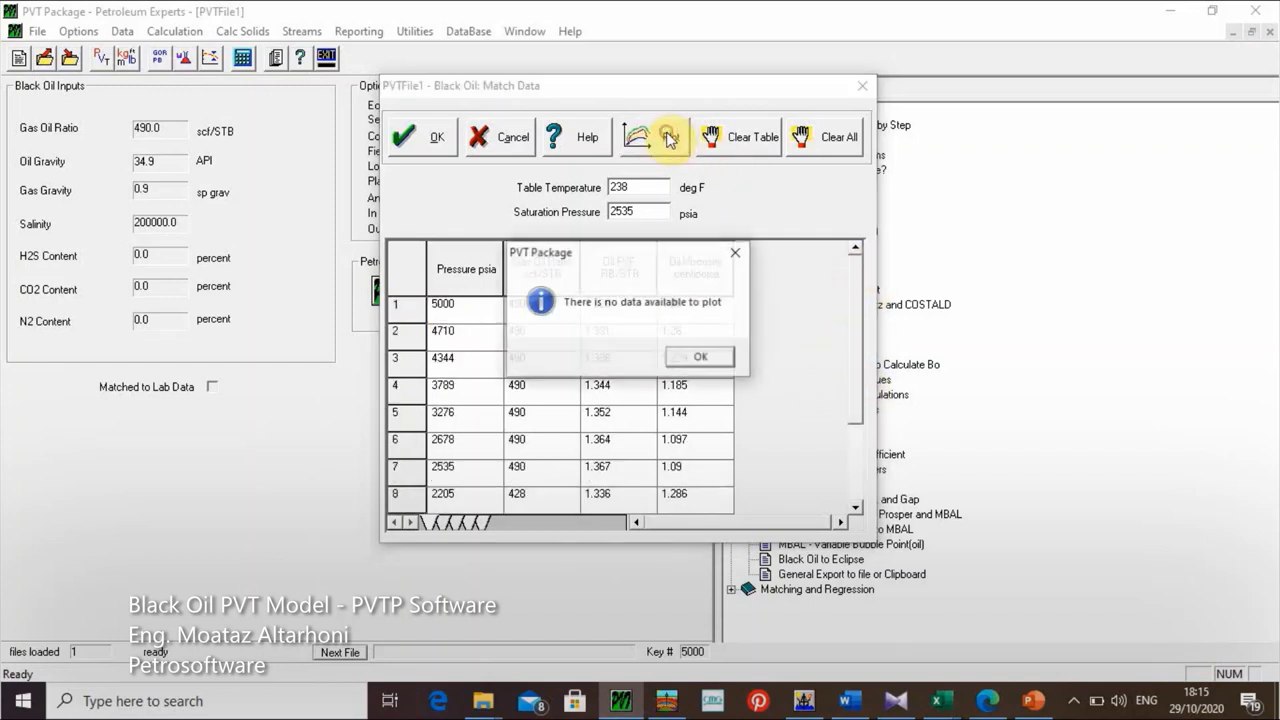
left_click(702, 358)
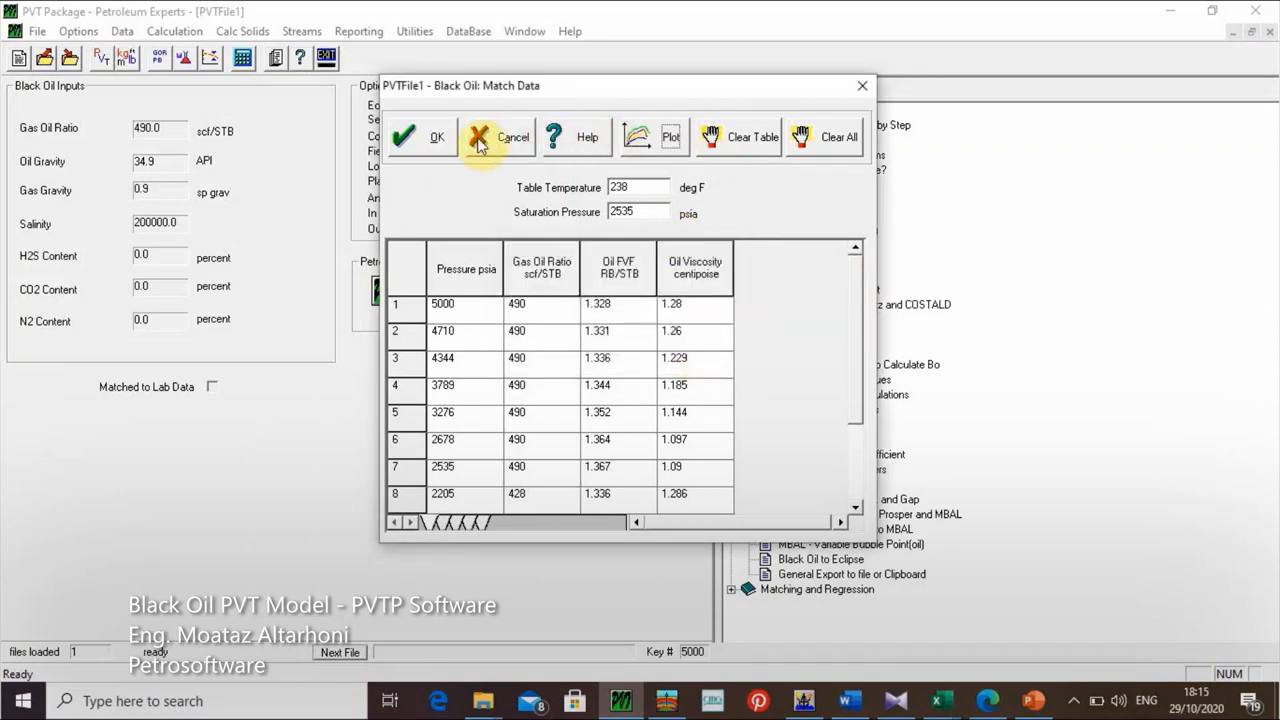
Step: Accept the black oil match data, reopen its table, and plot the data in a maximized plot window
left_click(418, 138)
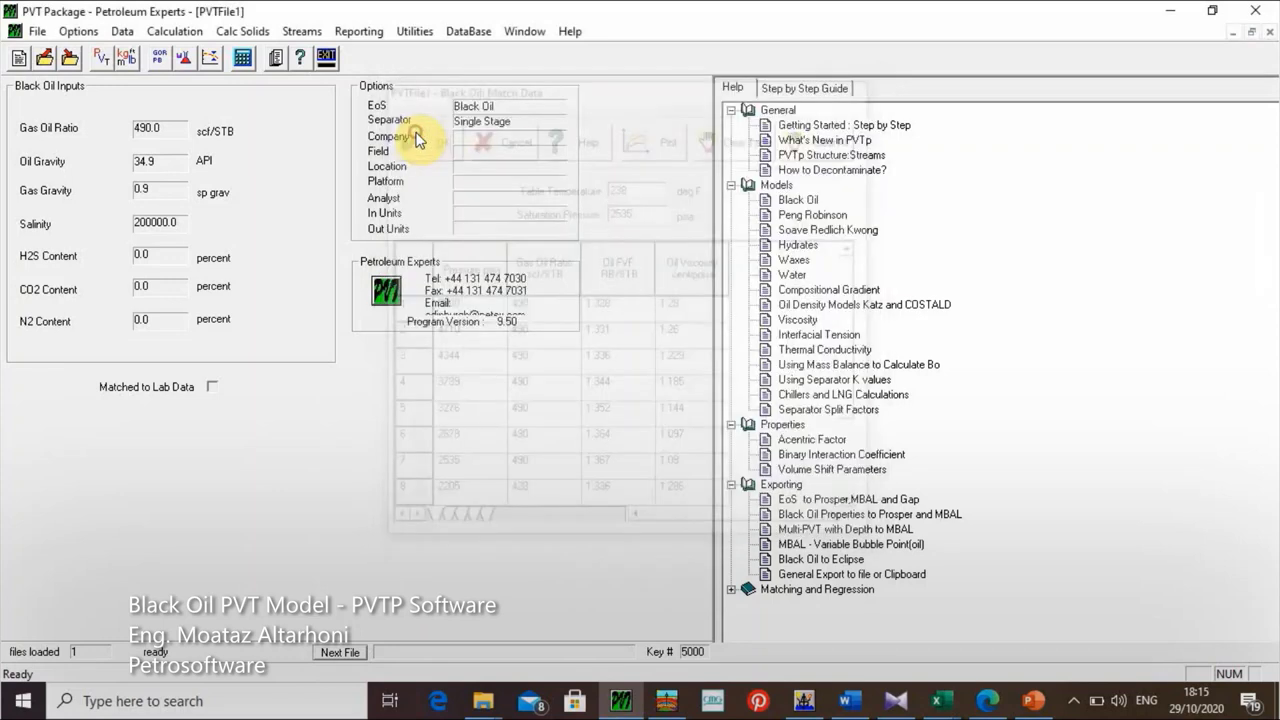
left_click(193, 62)
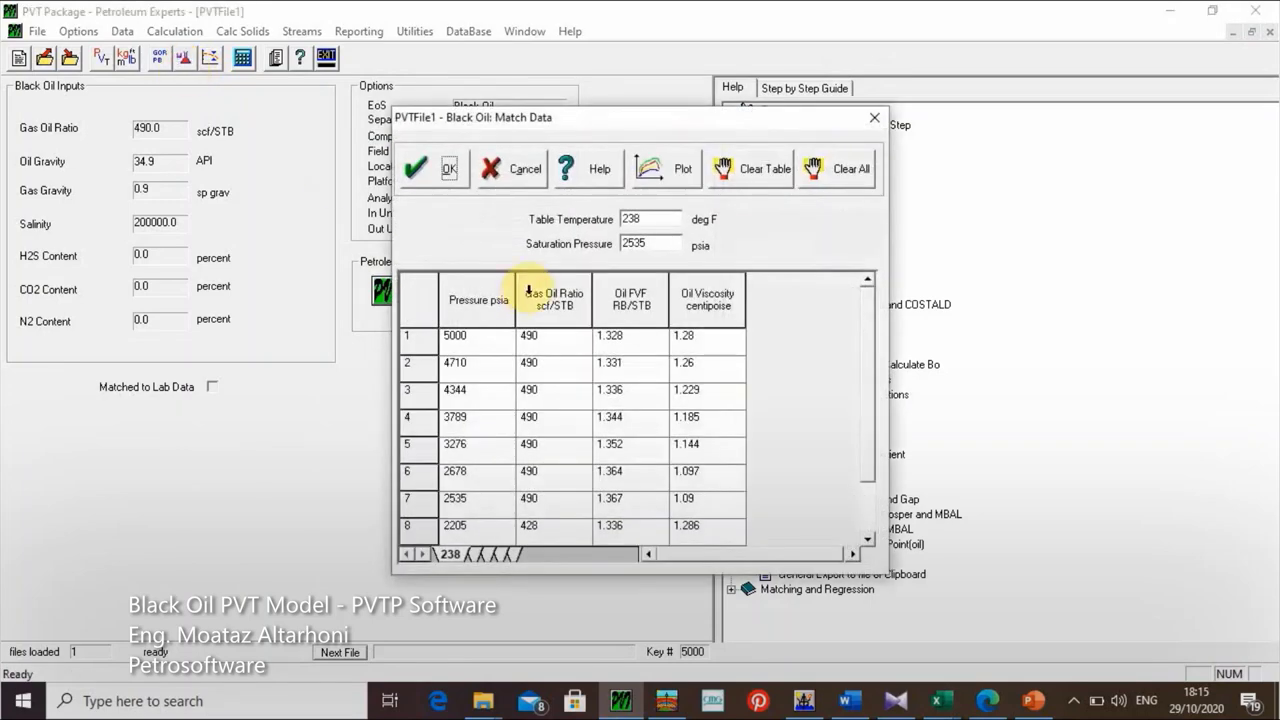
left_click(673, 181)
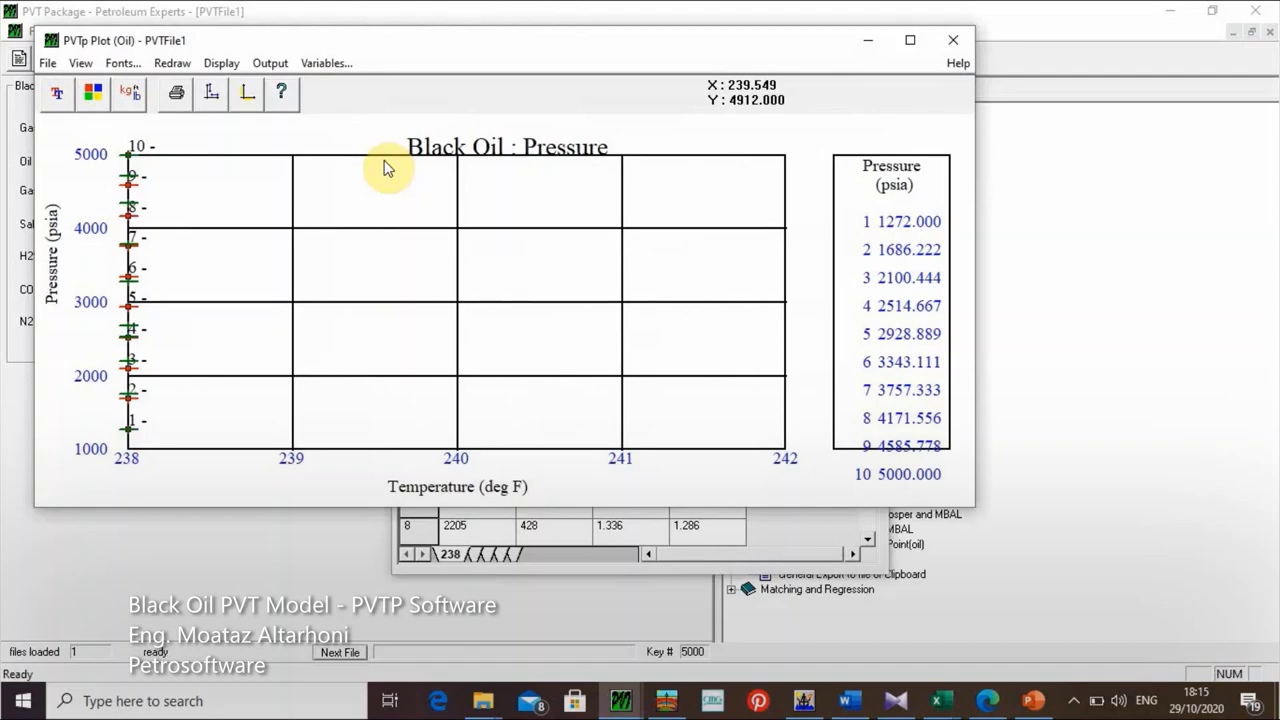
left_click(910, 40)
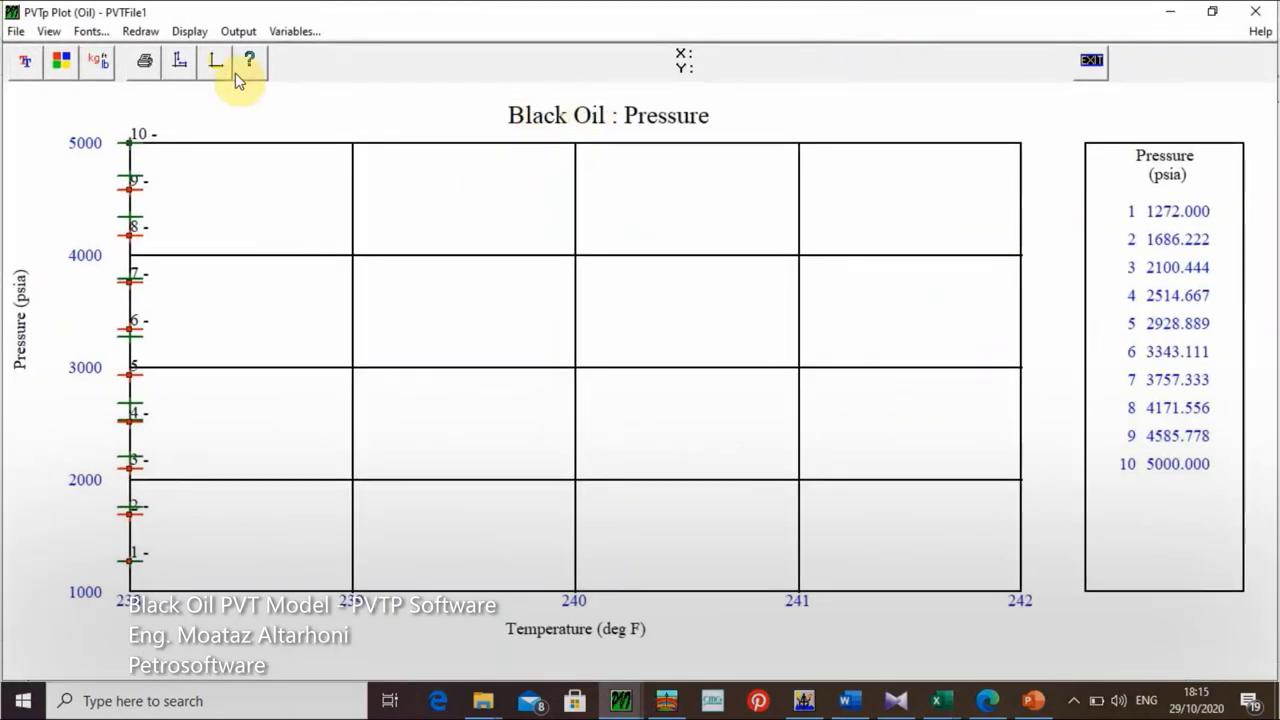
Step: Change the plot variables to show Oil FVF alone versus Pressure
left_click(294, 31)
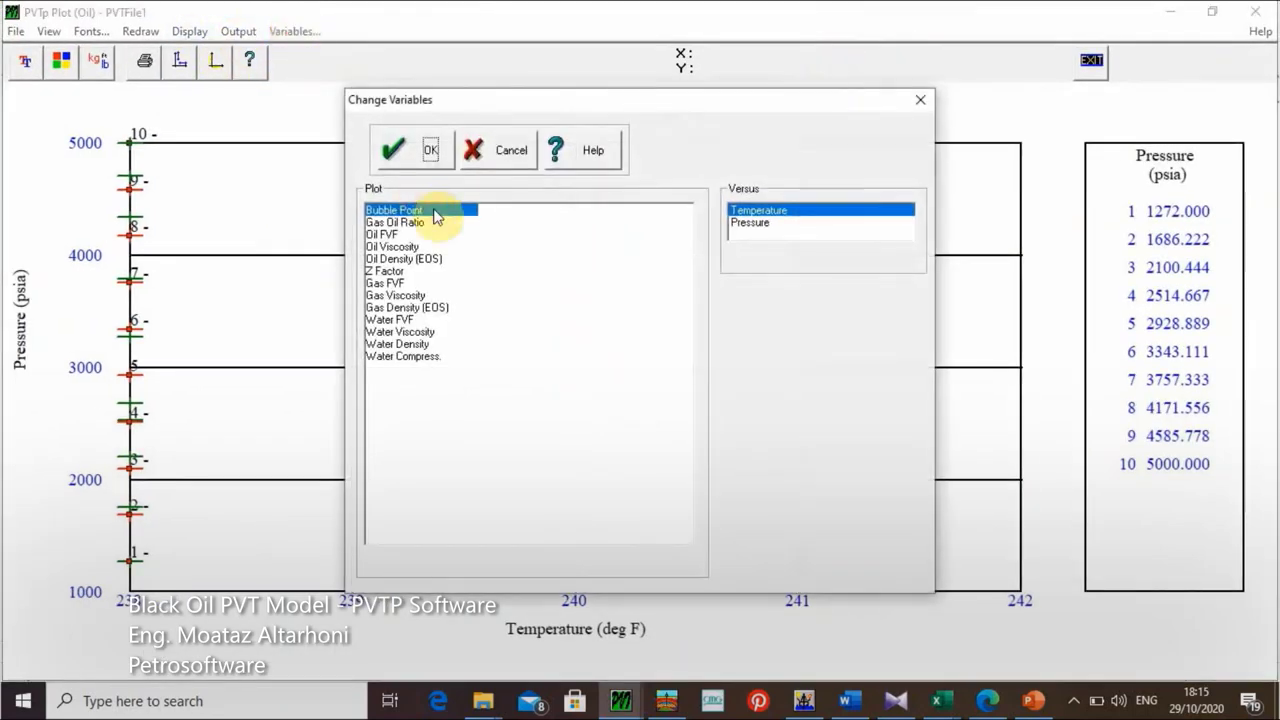
left_click(755, 225)
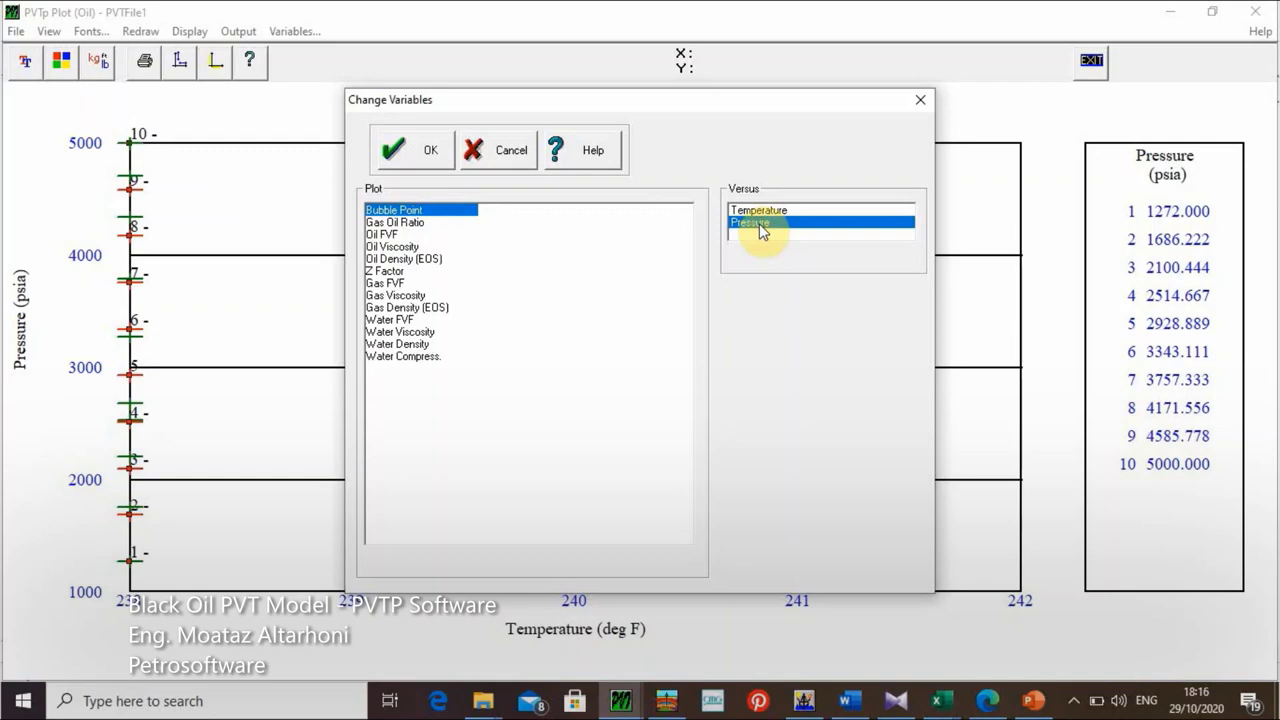
left_click(397, 235)
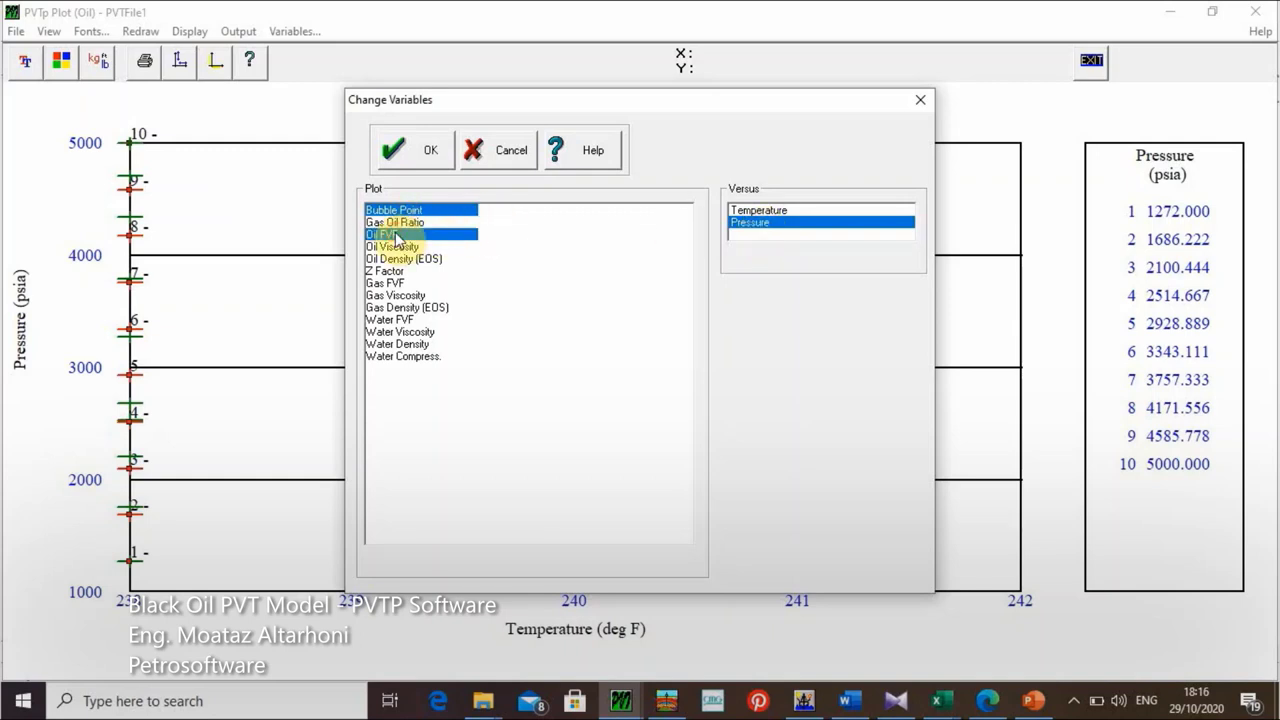
left_click(400, 211)
left_click(416, 156)
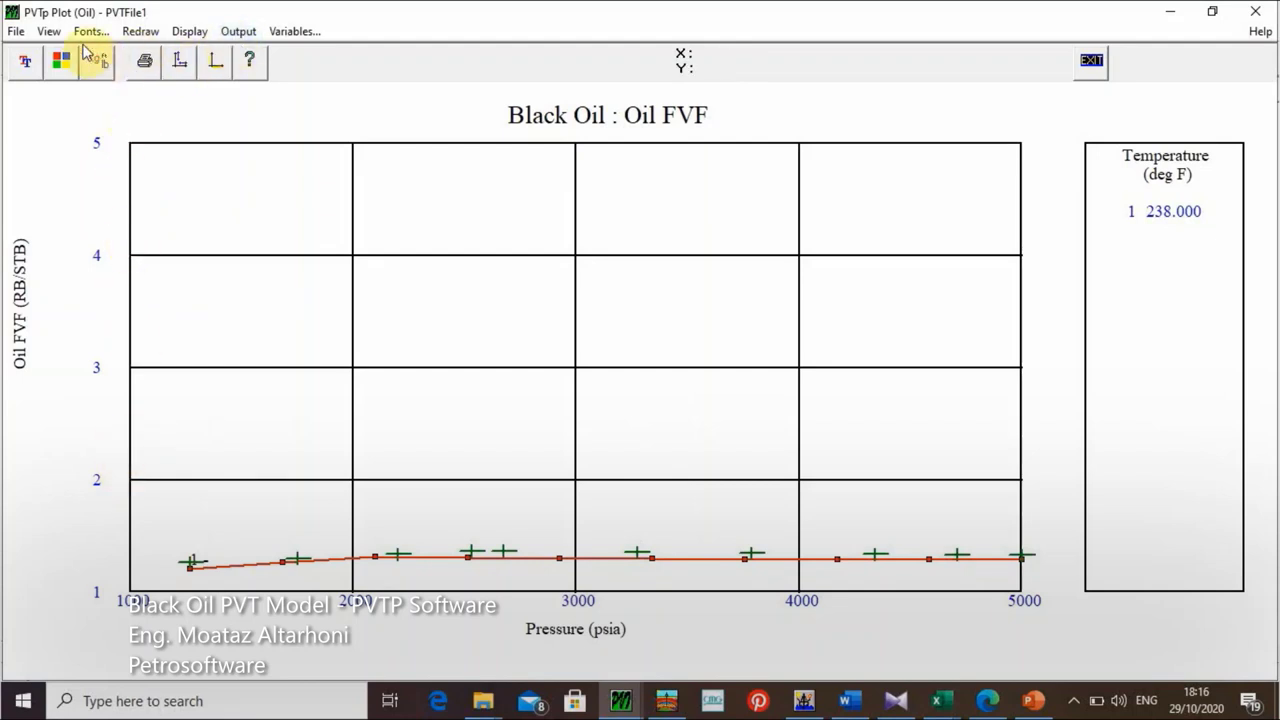
Step: Rescale the Oil FVF plot by setting the Y-axis top to 2
left_click(189, 36)
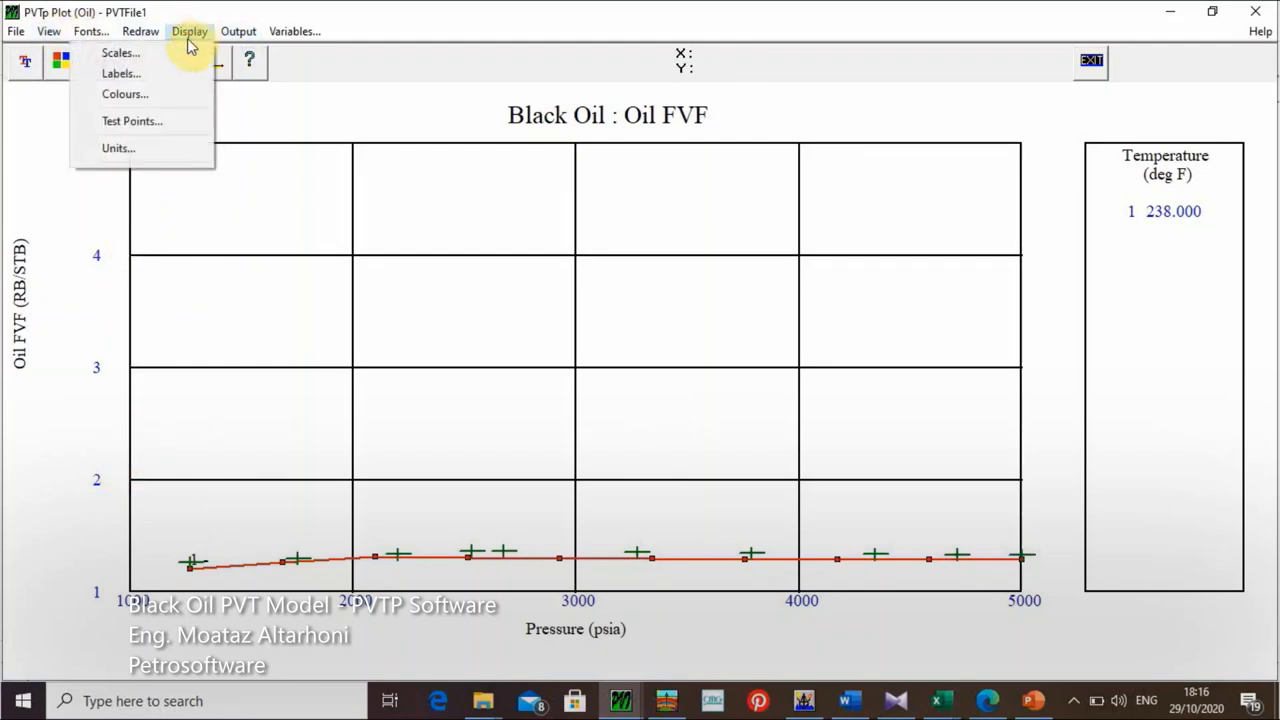
left_click(140, 53)
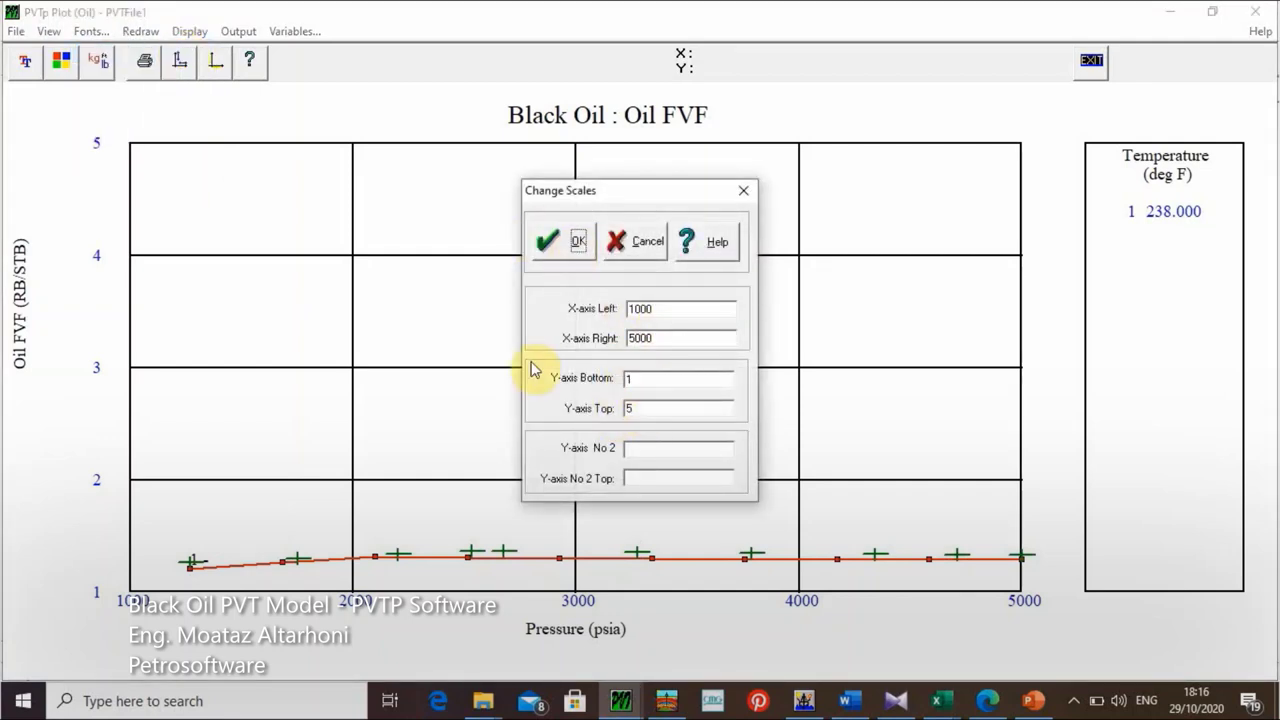
double_click(634, 406)
type("2")
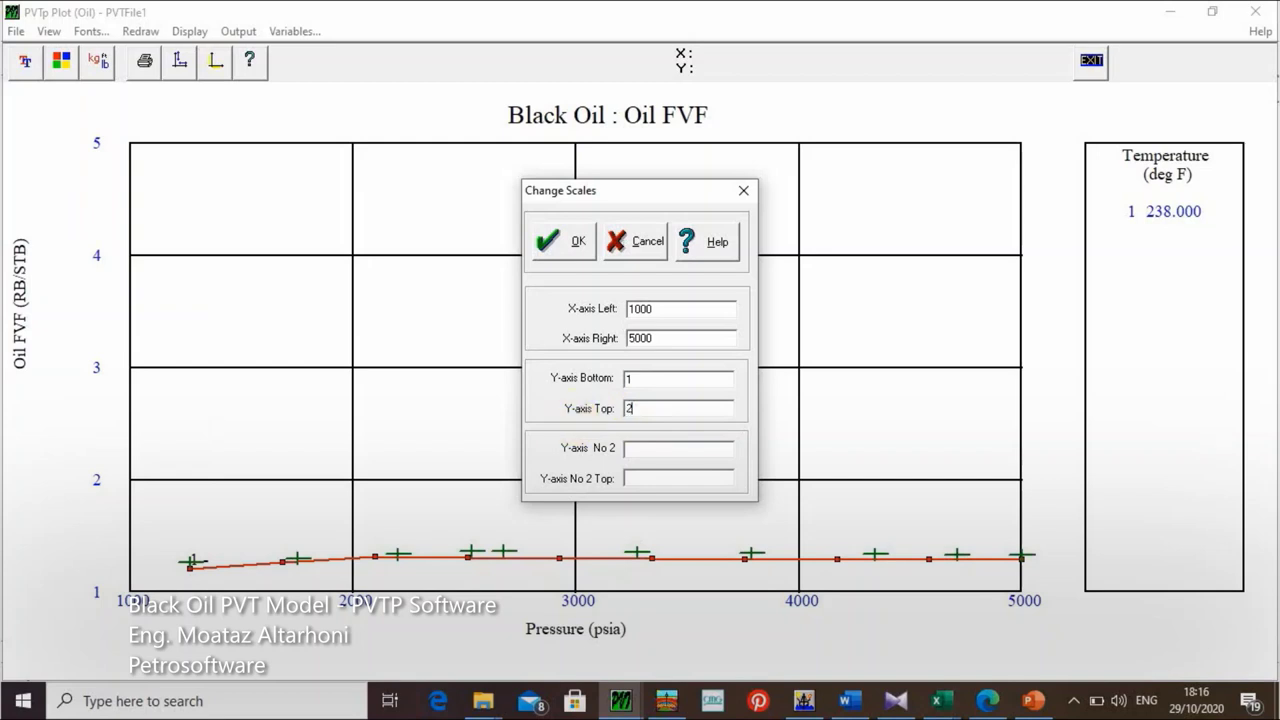
key("Return")
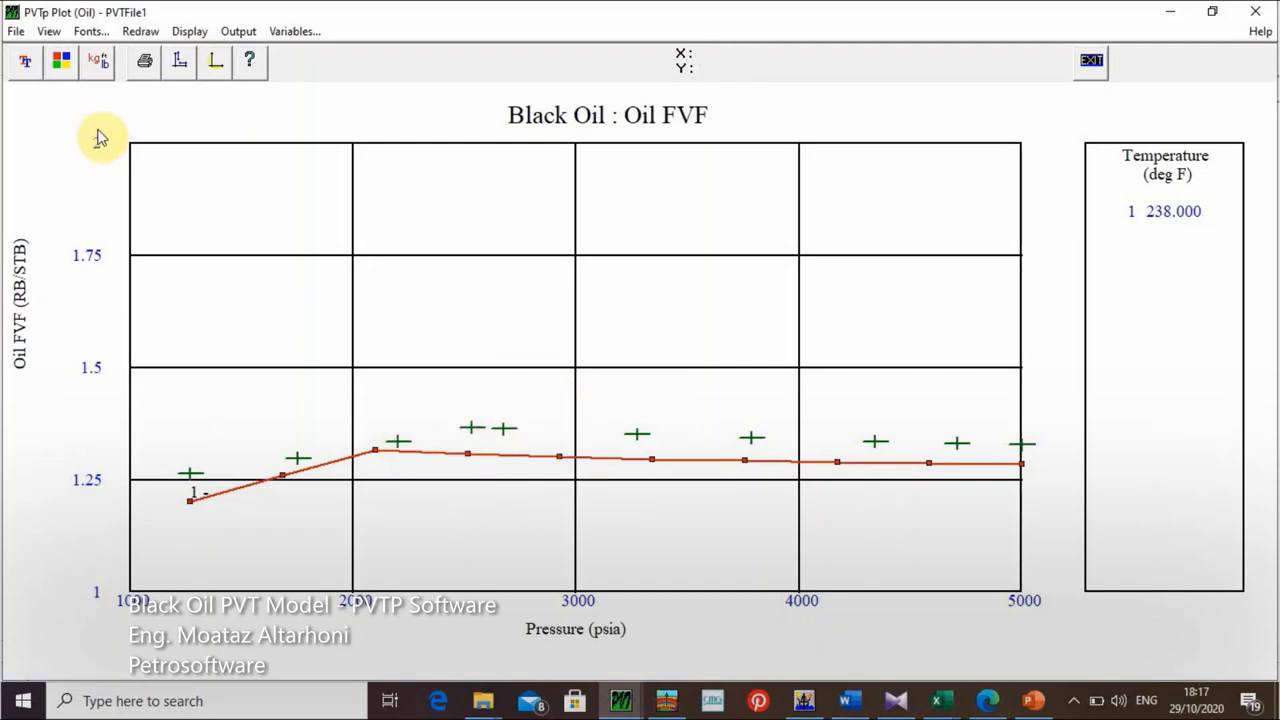
Step: Plot Gas Oil Ratio in place of Oil FVF versus Pressure and inspect the curve near the bubble point
left_click(294, 31)
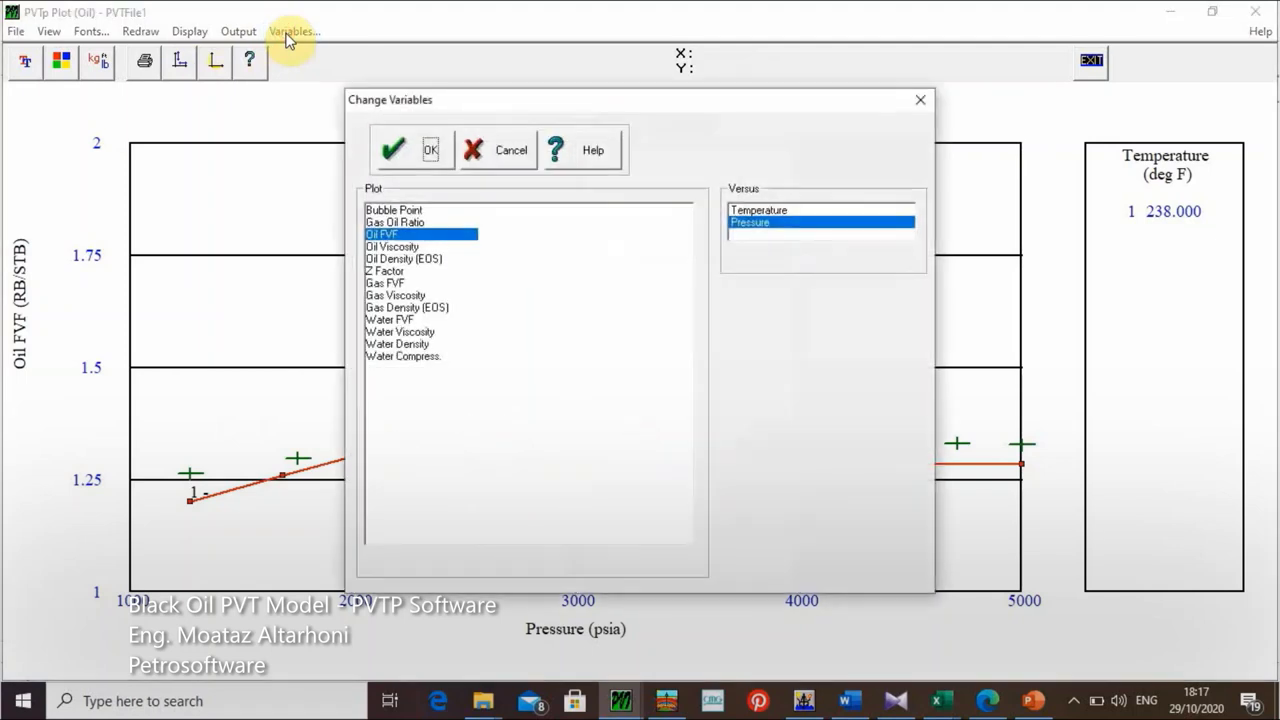
left_click(398, 222)
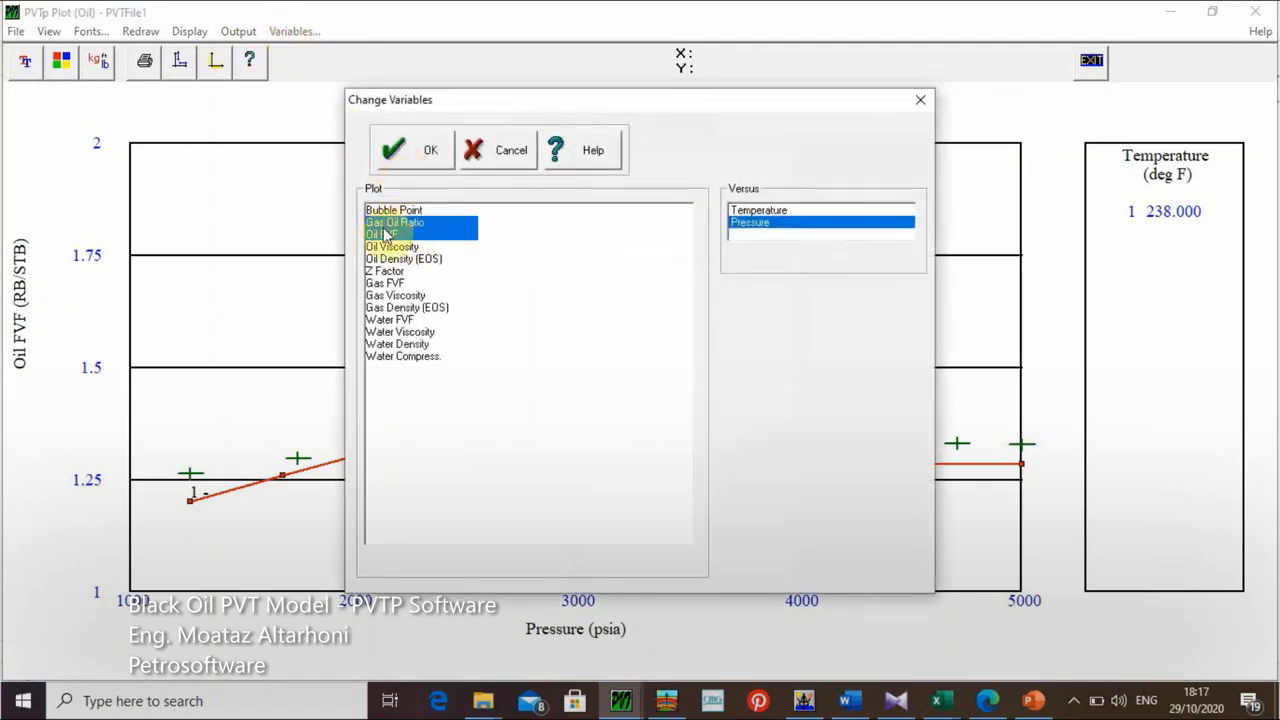
left_click(400, 155)
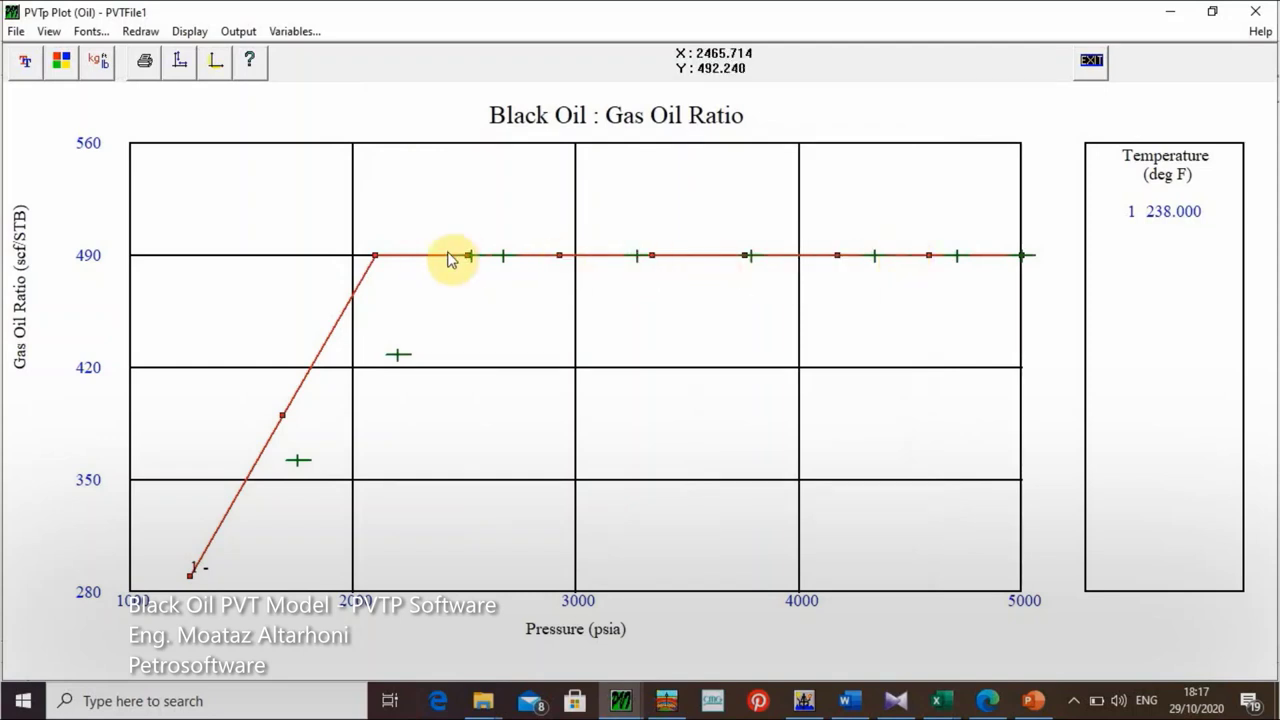
mouse_move(377, 261)
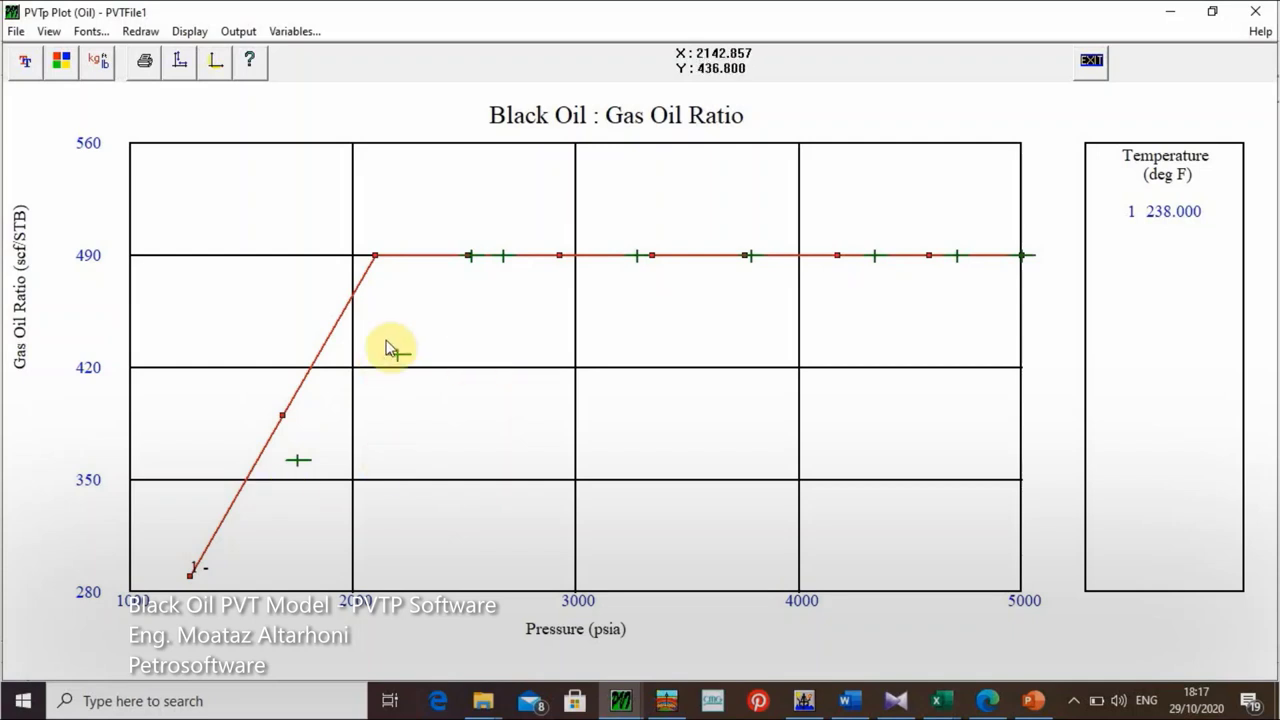
Step: Plot Oil Viscosity in place of Gas Oil Ratio versus Pressure, and close the plot and the match data table
left_click(296, 32)
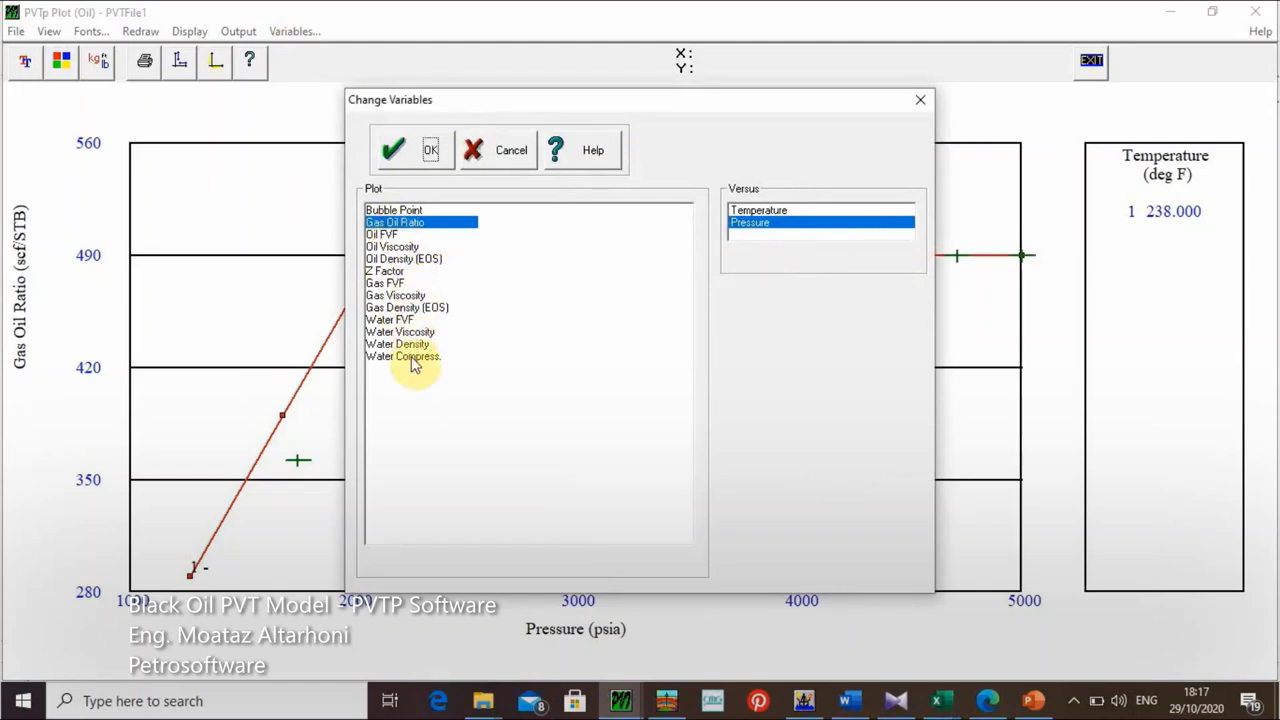
left_click(400, 247)
left_click(395, 155)
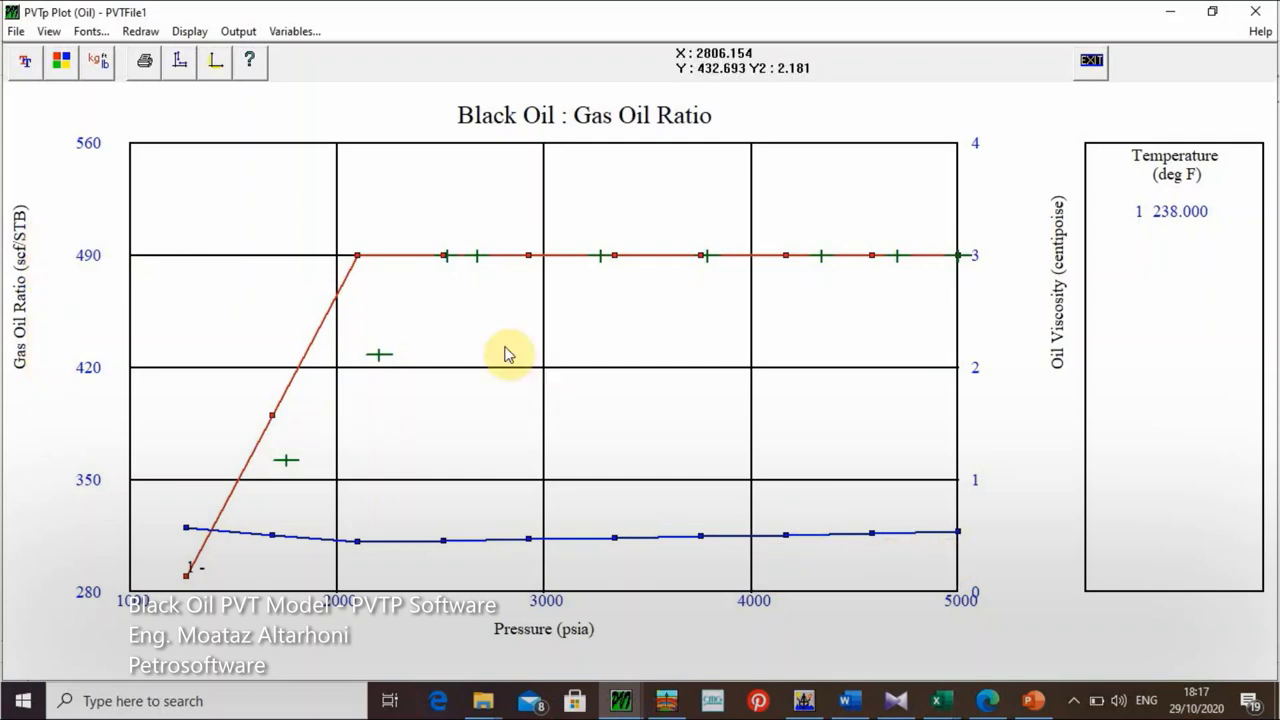
left_click(290, 31)
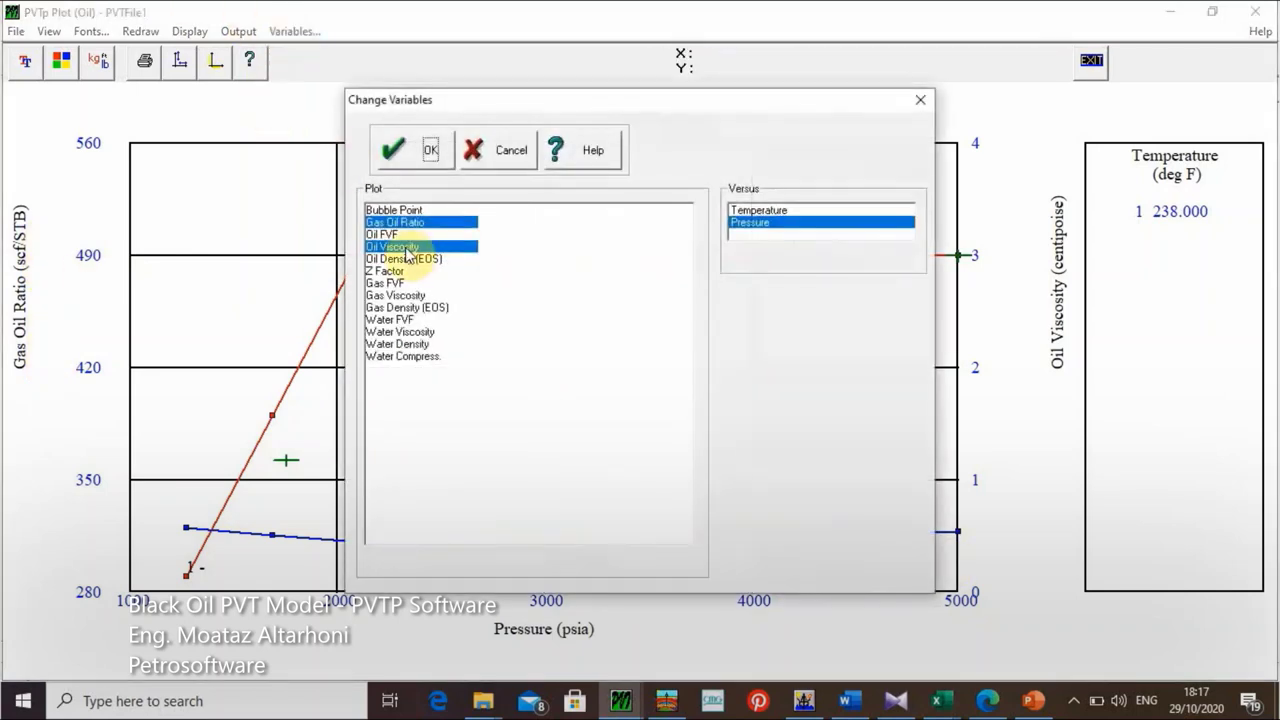
left_click(396, 222)
left_click(405, 149)
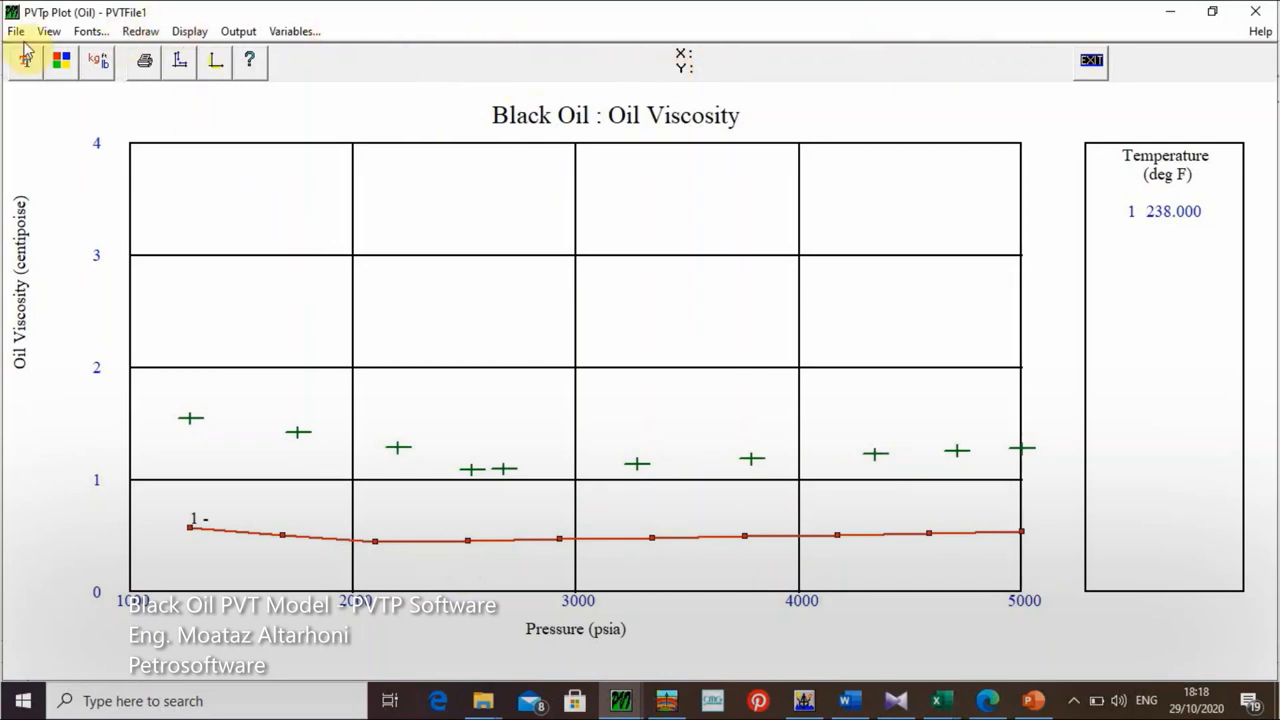
left_click(1090, 62)
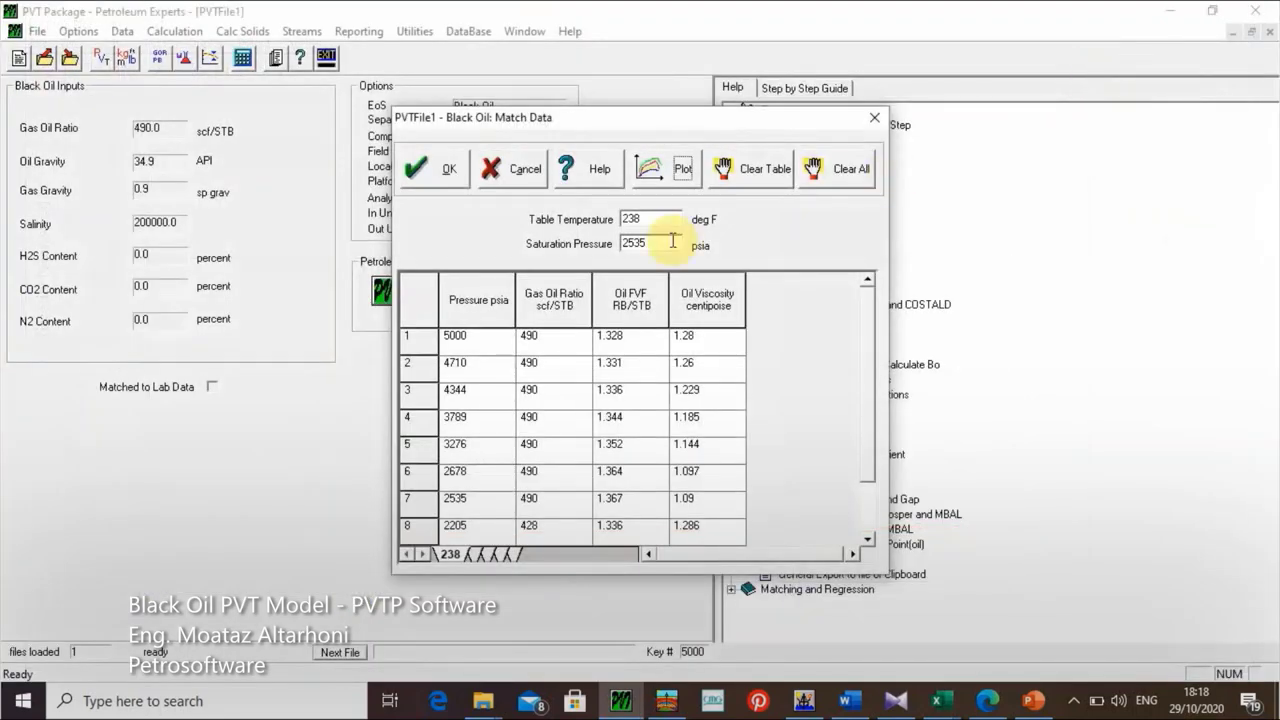
left_click(434, 172)
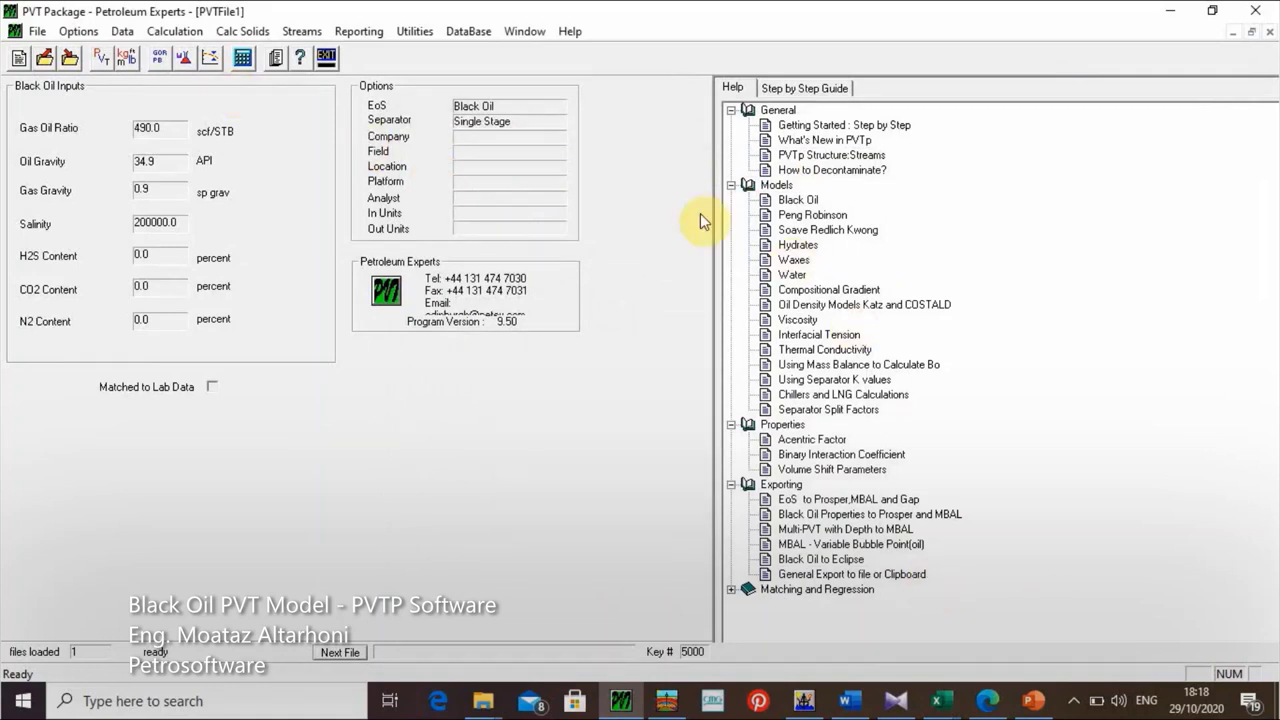
Step: Open the black oil regression dialog and reposition it higher on the screen
left_click(122, 31)
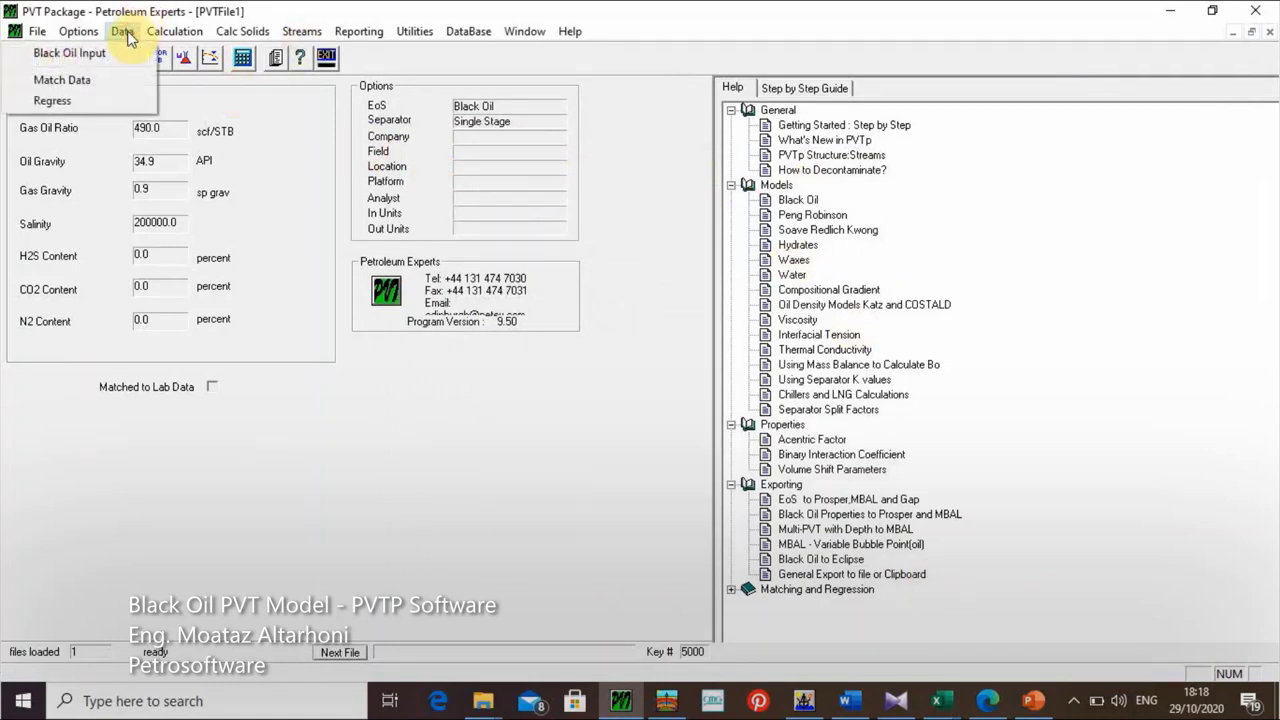
left_click(119, 104)
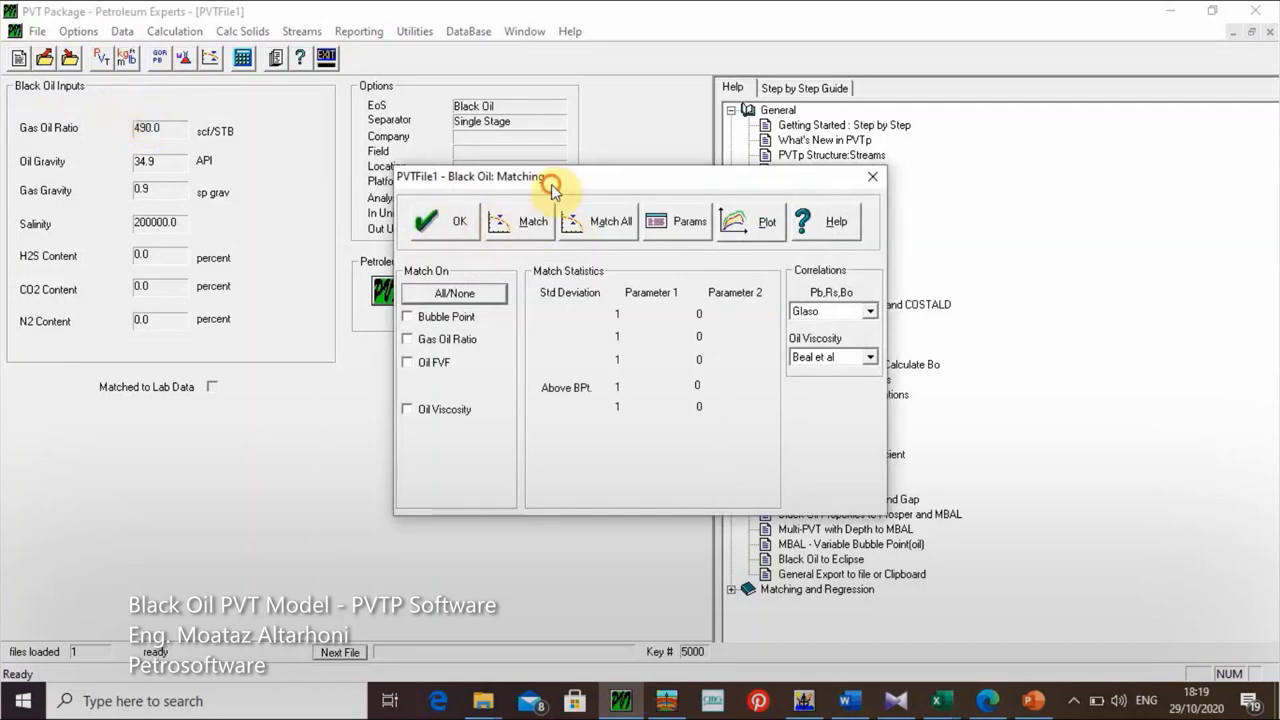
left_click_drag(551, 184, 483, 122)
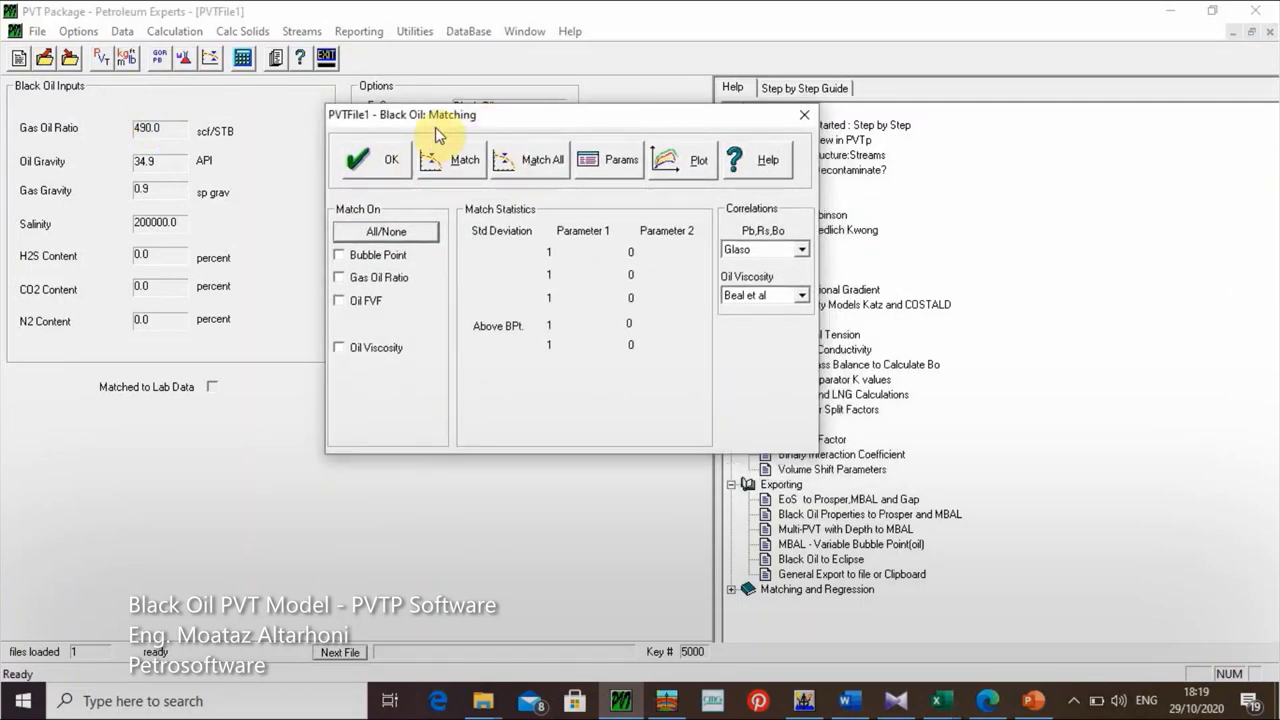
left_click_drag(500, 126, 503, 80)
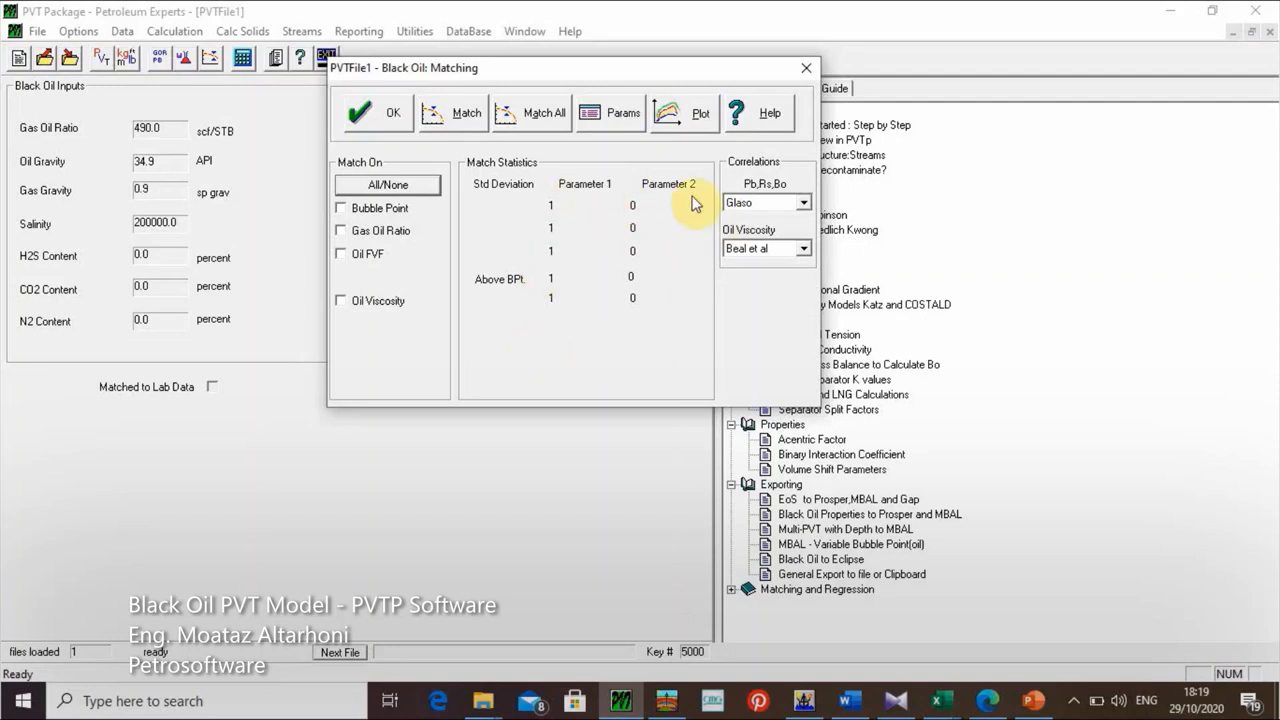
Step: Set the matching correlations to Standing for Pb, Rs, Bo and Beggs et al for oil viscosity
left_click(771, 205)
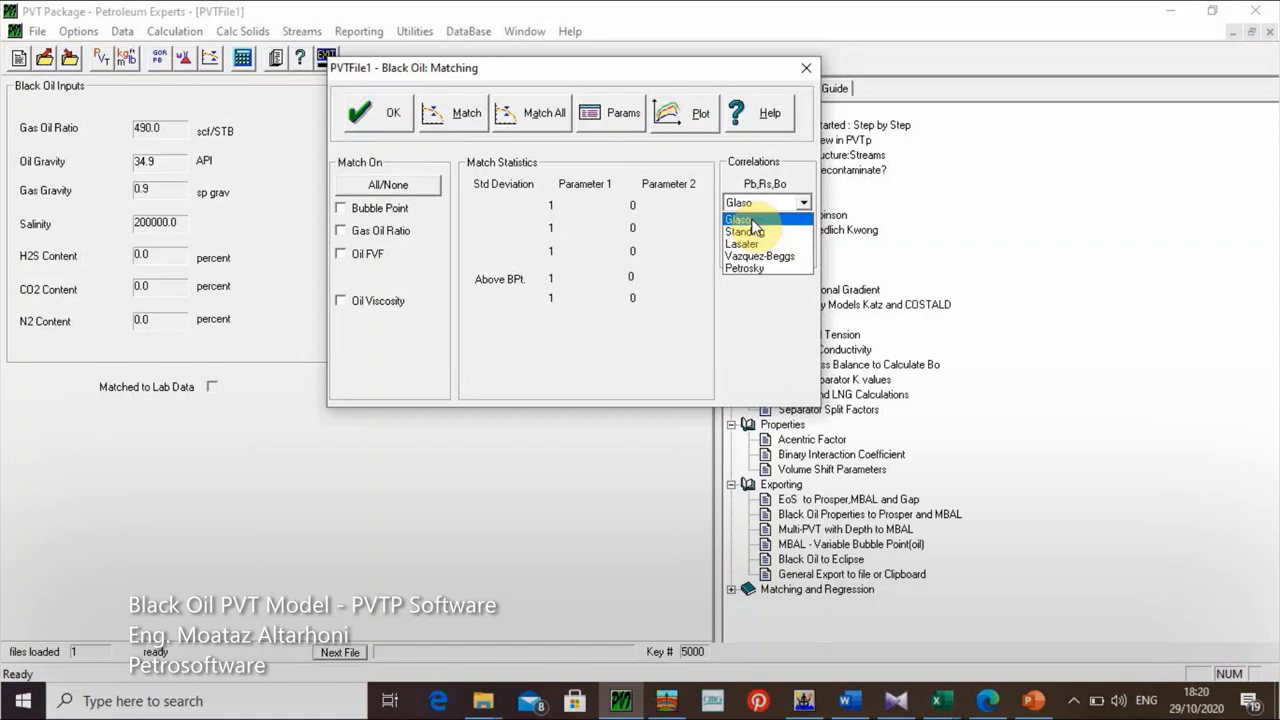
left_click(752, 222)
left_click(757, 205)
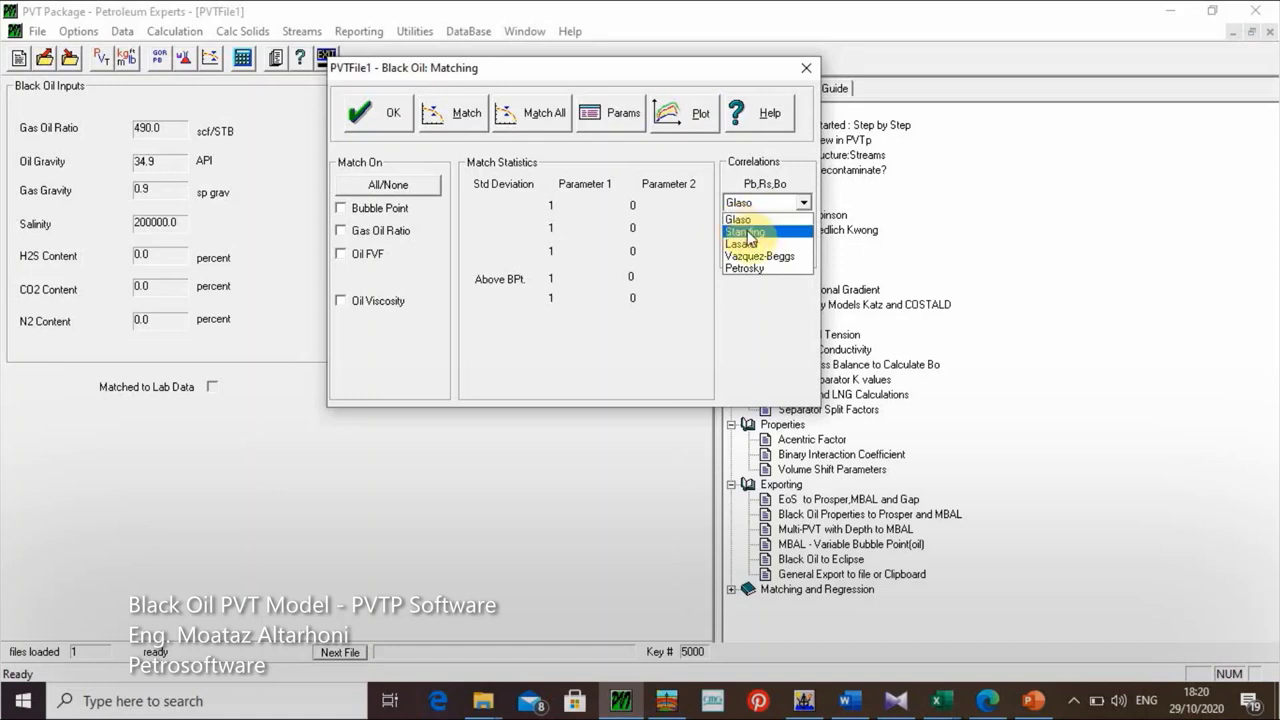
left_click(752, 233)
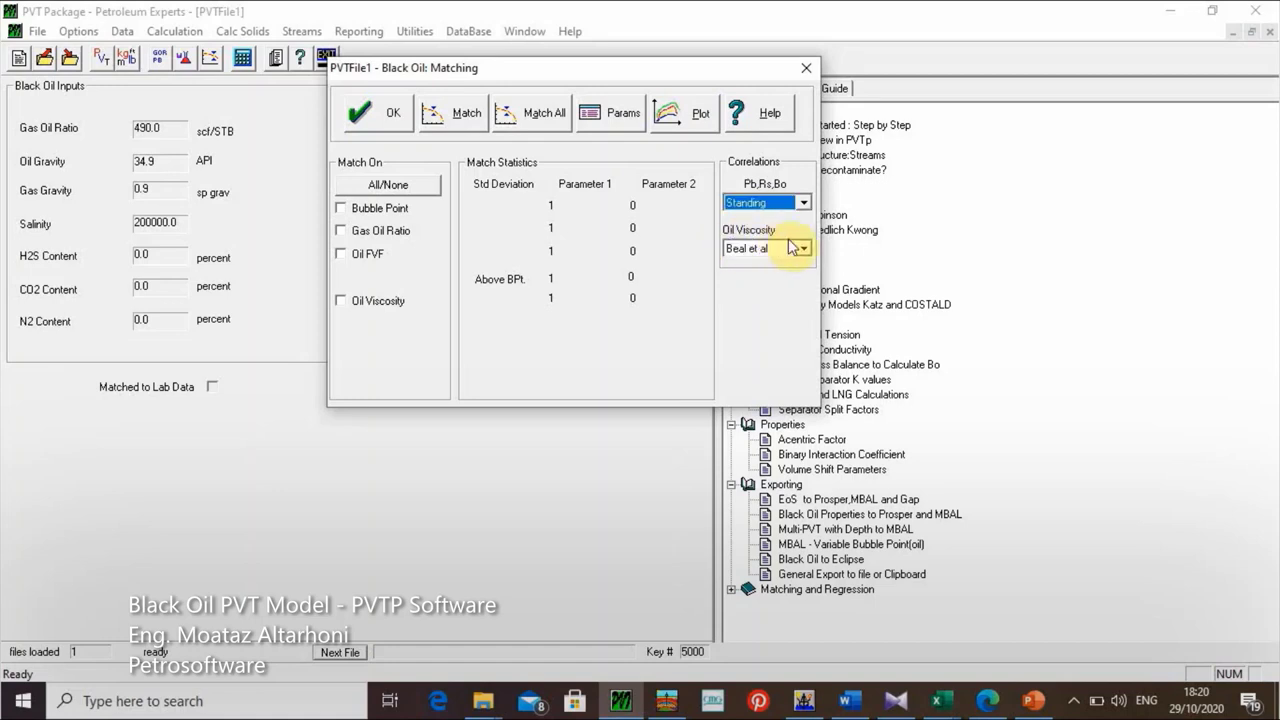
left_click(757, 249)
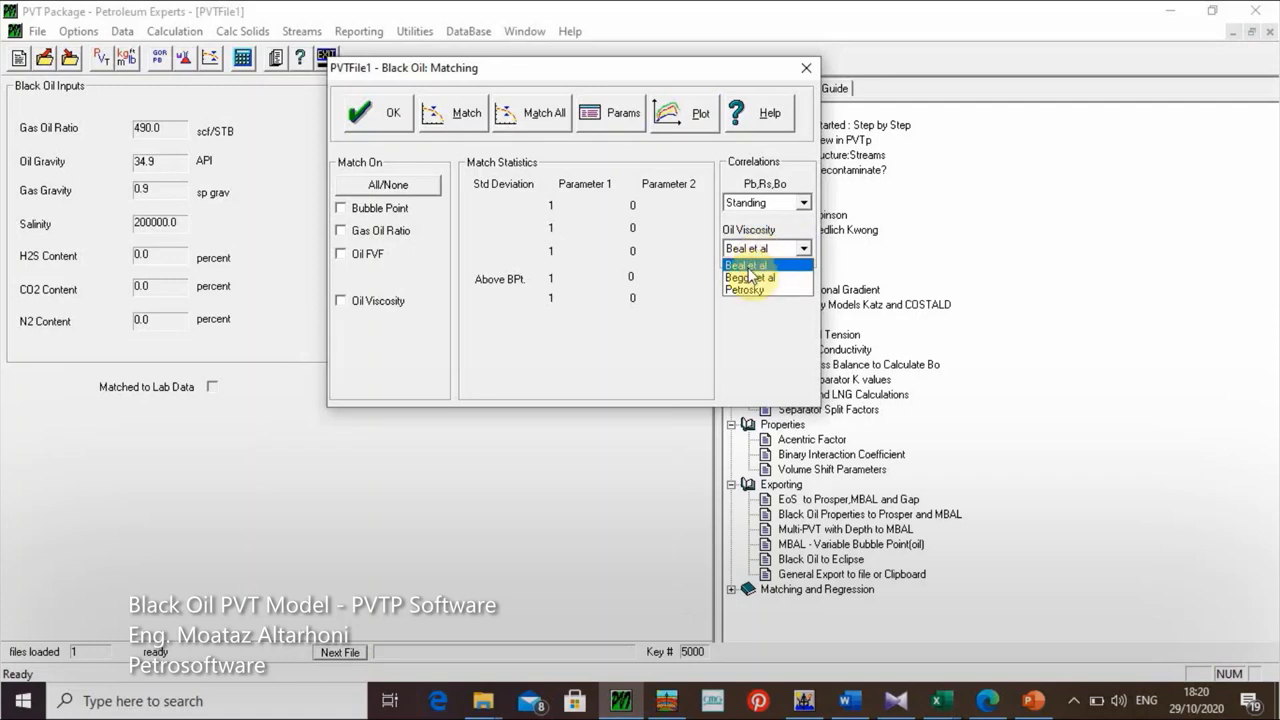
left_click(757, 278)
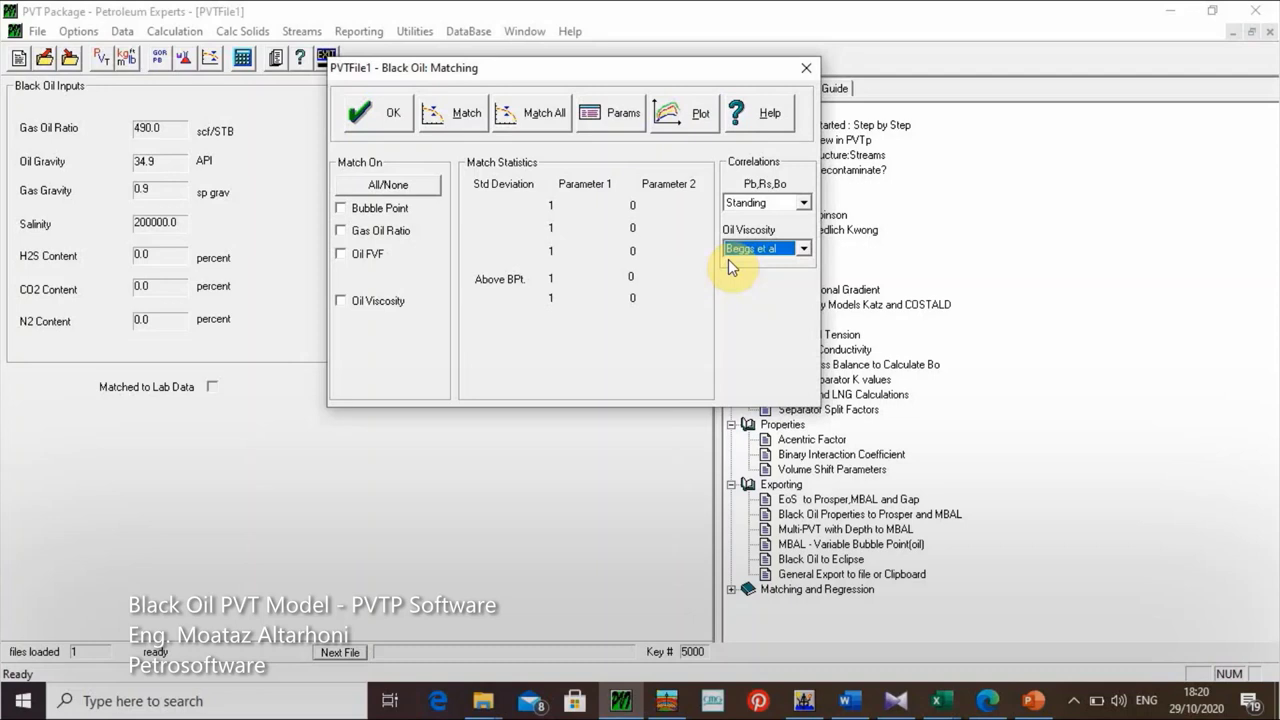
Step: Match the selected correlations on Bubble Point only
left_click(341, 210)
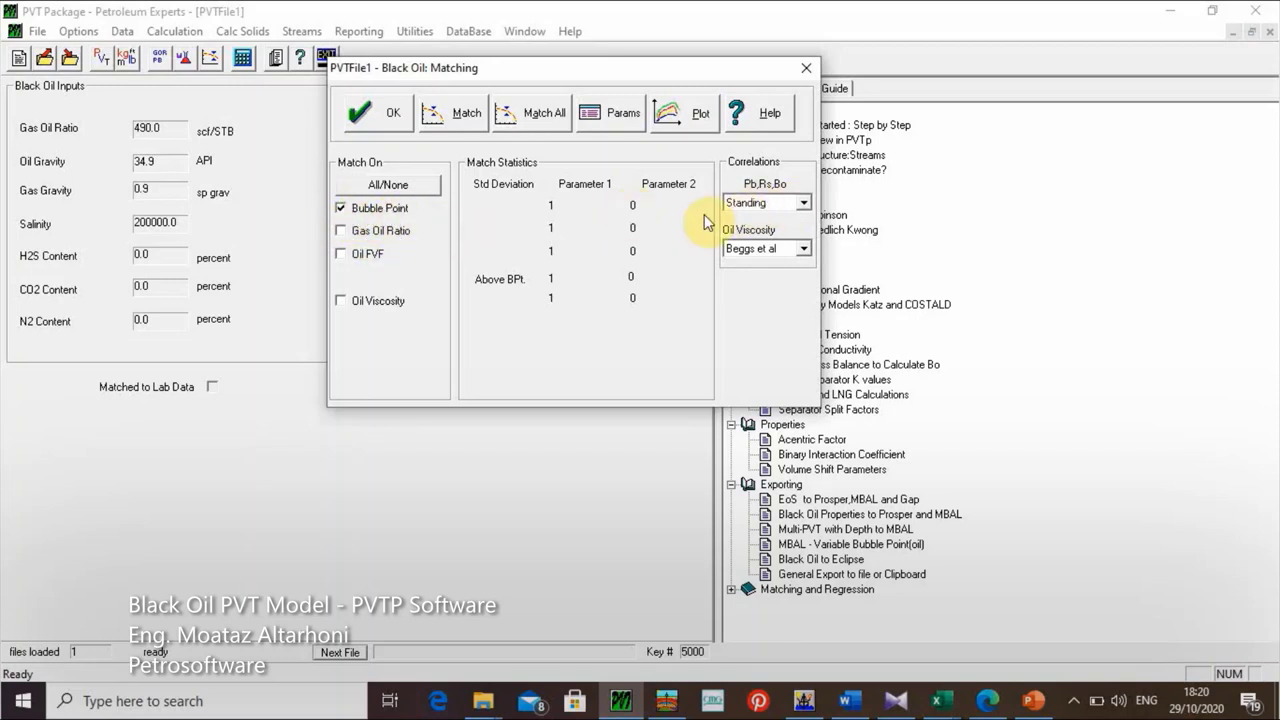
left_click(442, 120)
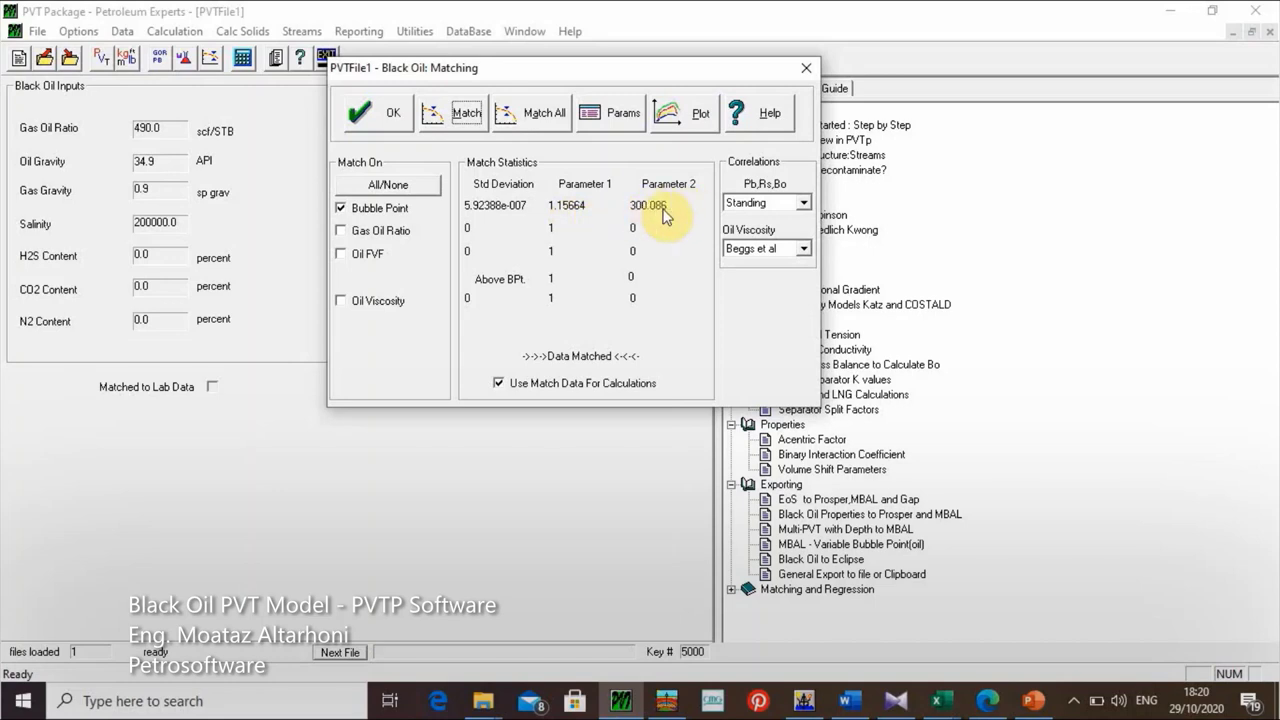
key("Tab")
key("Tab")
key("Tab")
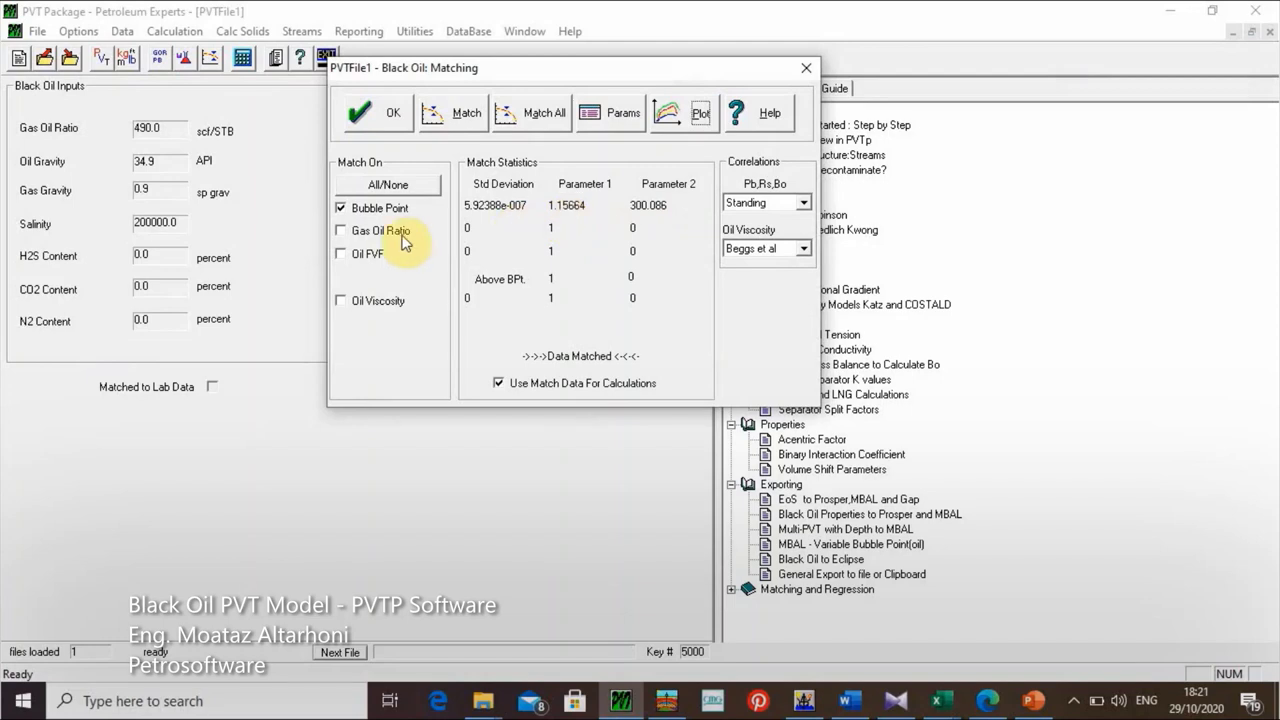
Step: Match the Standing correlation on Gas Oil Ratio as well as Bubble Point, and check the Gas Oil Ratio versus Pressure plot
left_click(341, 231)
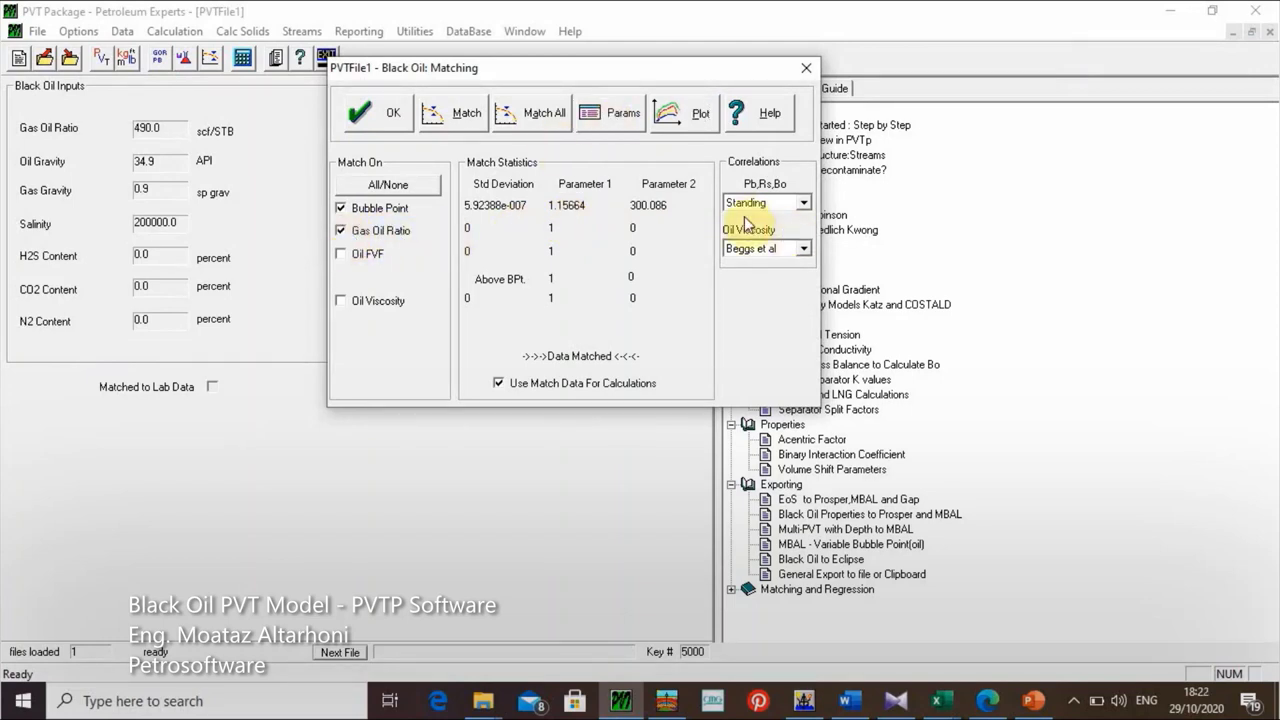
left_click(464, 116)
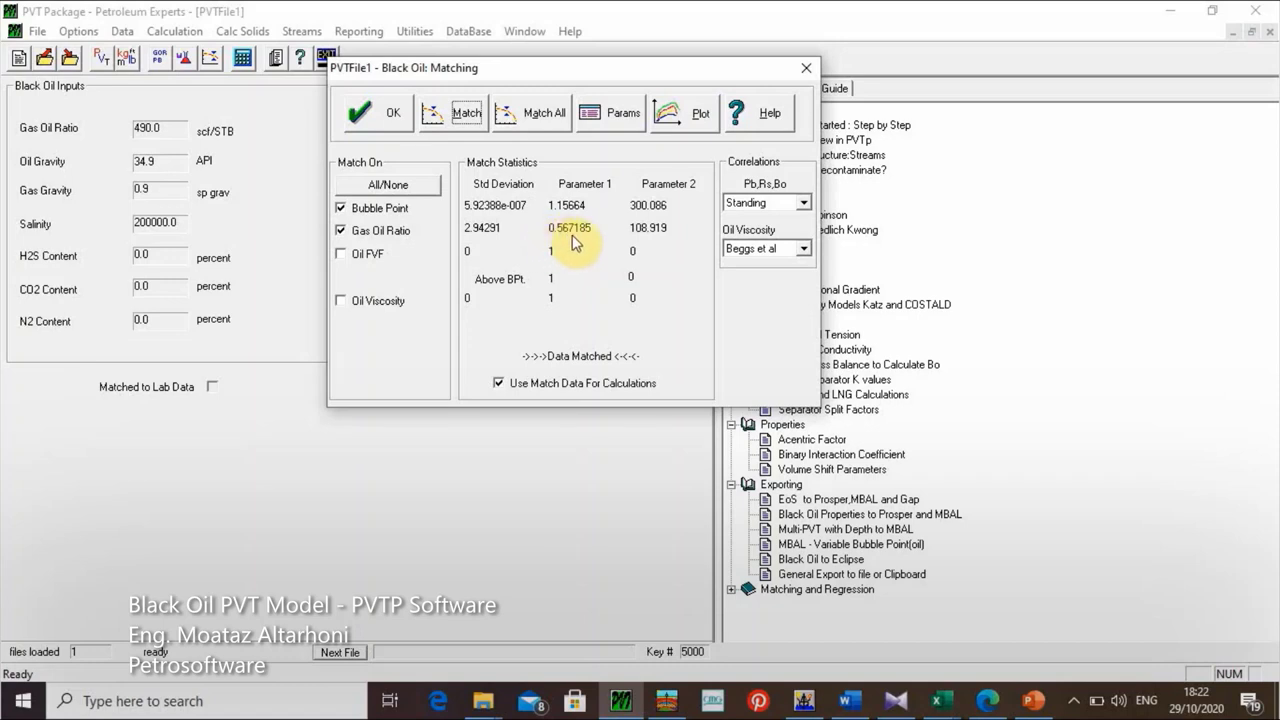
left_click(677, 127)
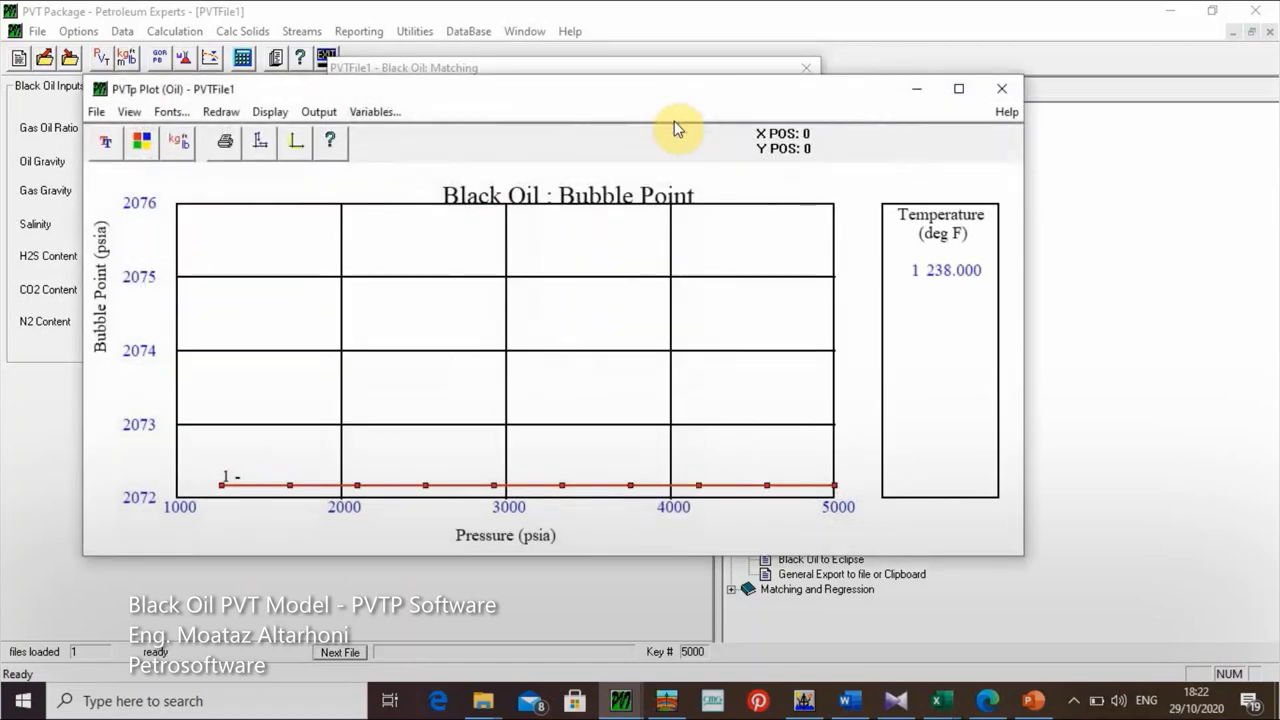
left_click(958, 89)
left_click(293, 32)
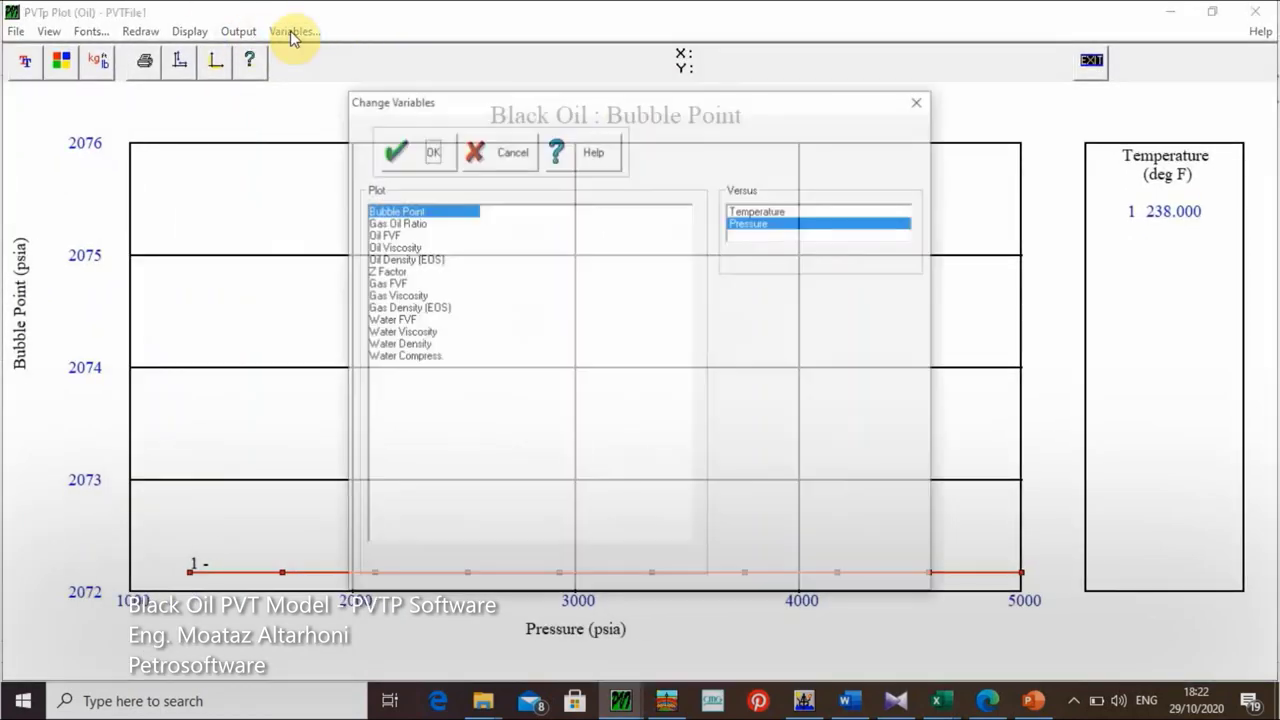
left_click(405, 223)
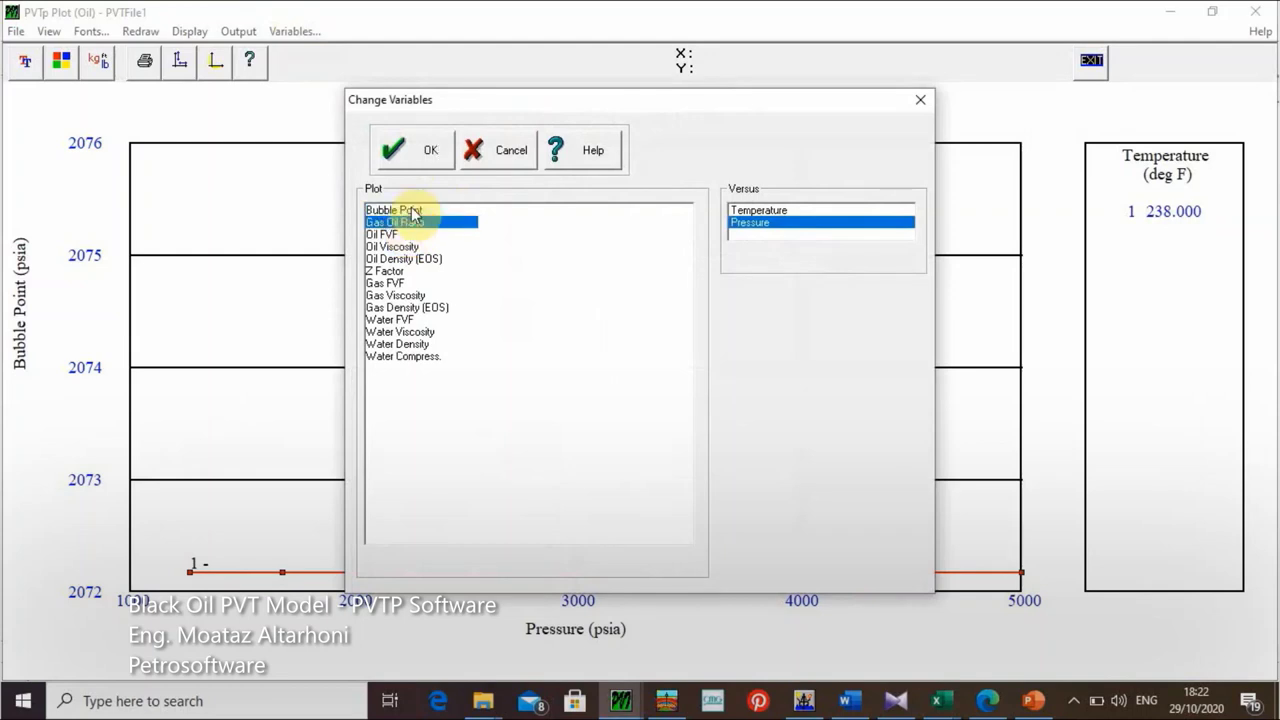
left_click(408, 160)
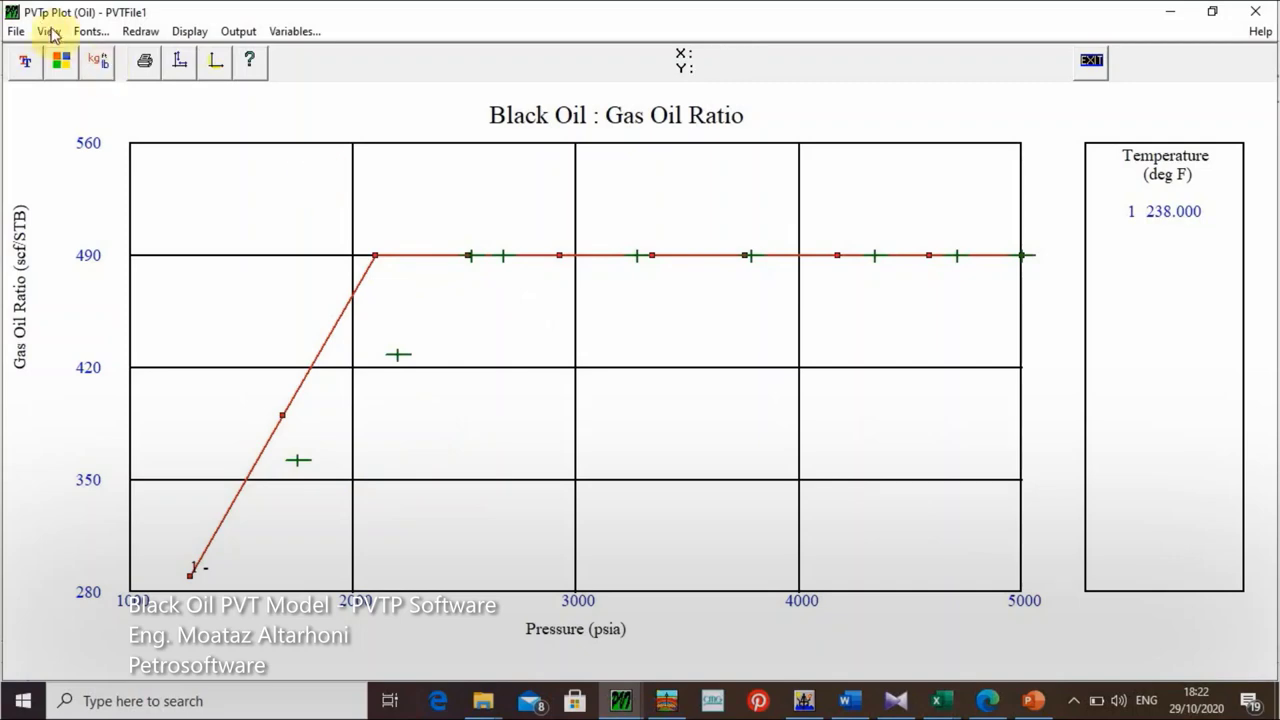
left_click(1093, 60)
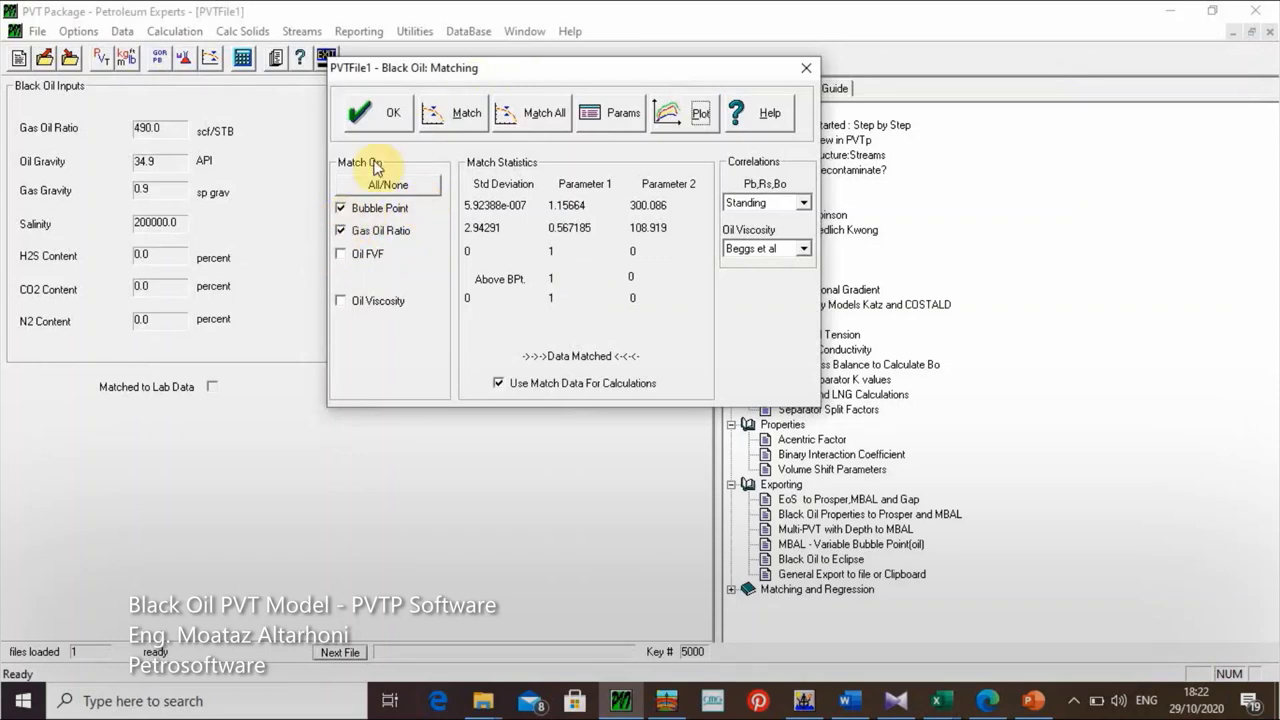
Step: Switch the Pb, Rs, Bo correlation to Lasater, match it on Bubble Point and Gas Oil Ratio, and check its plot
left_click(806, 201)
left_click(748, 242)
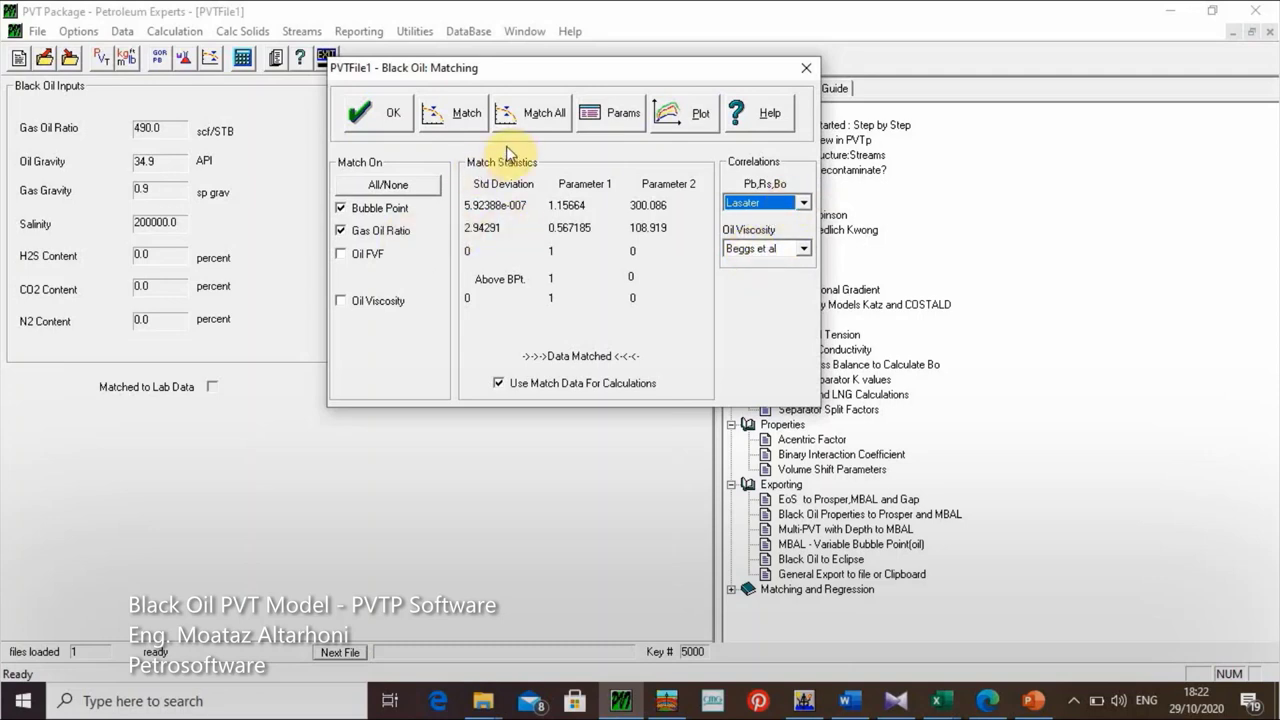
left_click(463, 113)
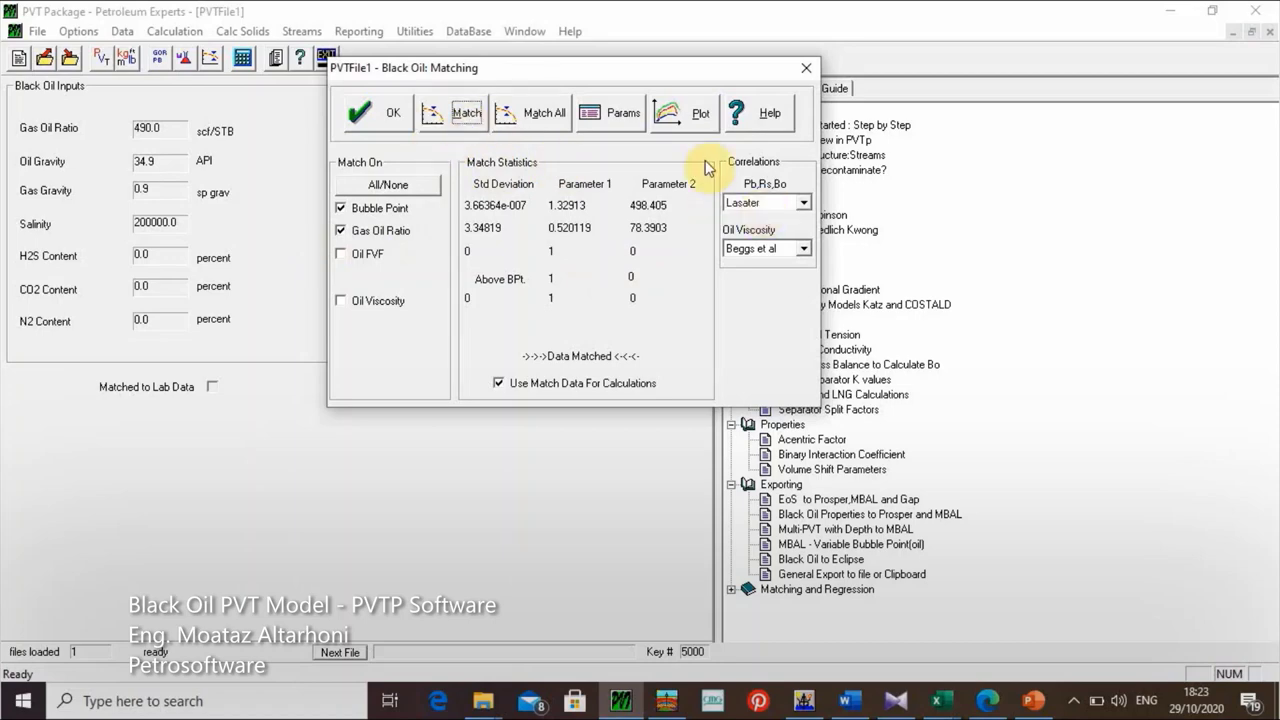
left_click(690, 114)
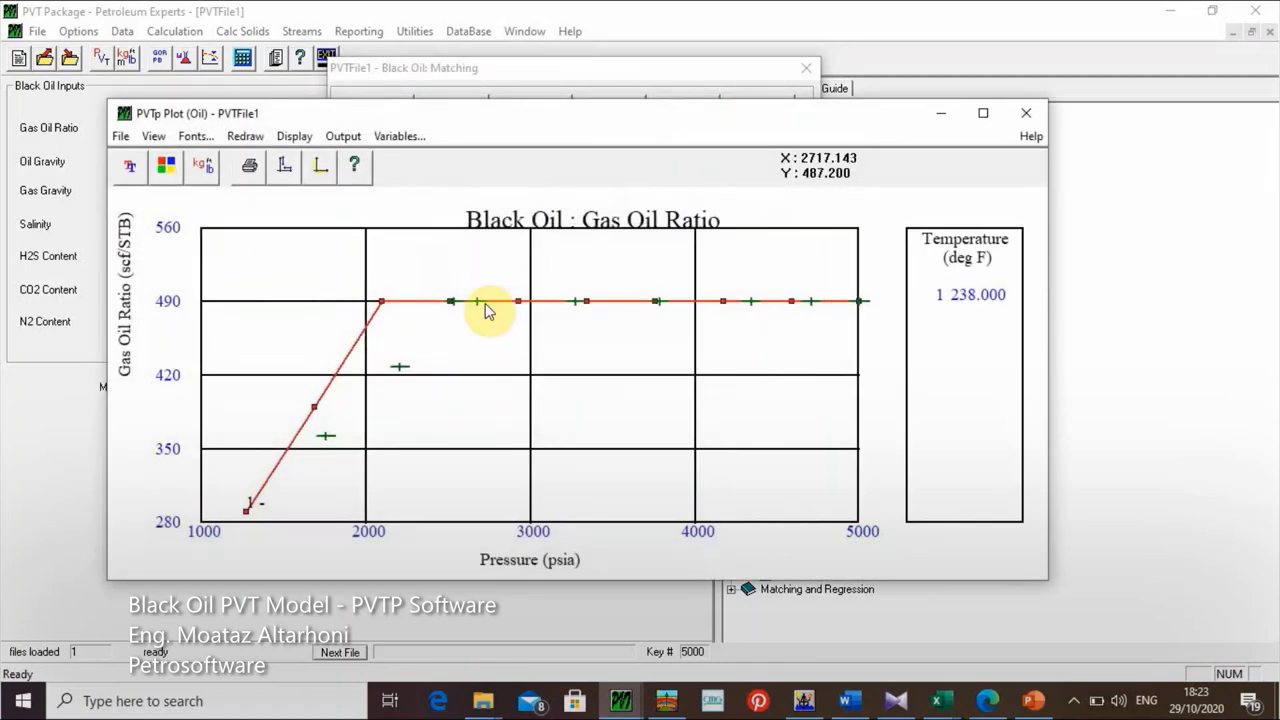
left_click(1026, 113)
Step: Keep Lasater for Pb, Rs, Bo and run Match All to regress all correlations on every property
left_click(785, 207)
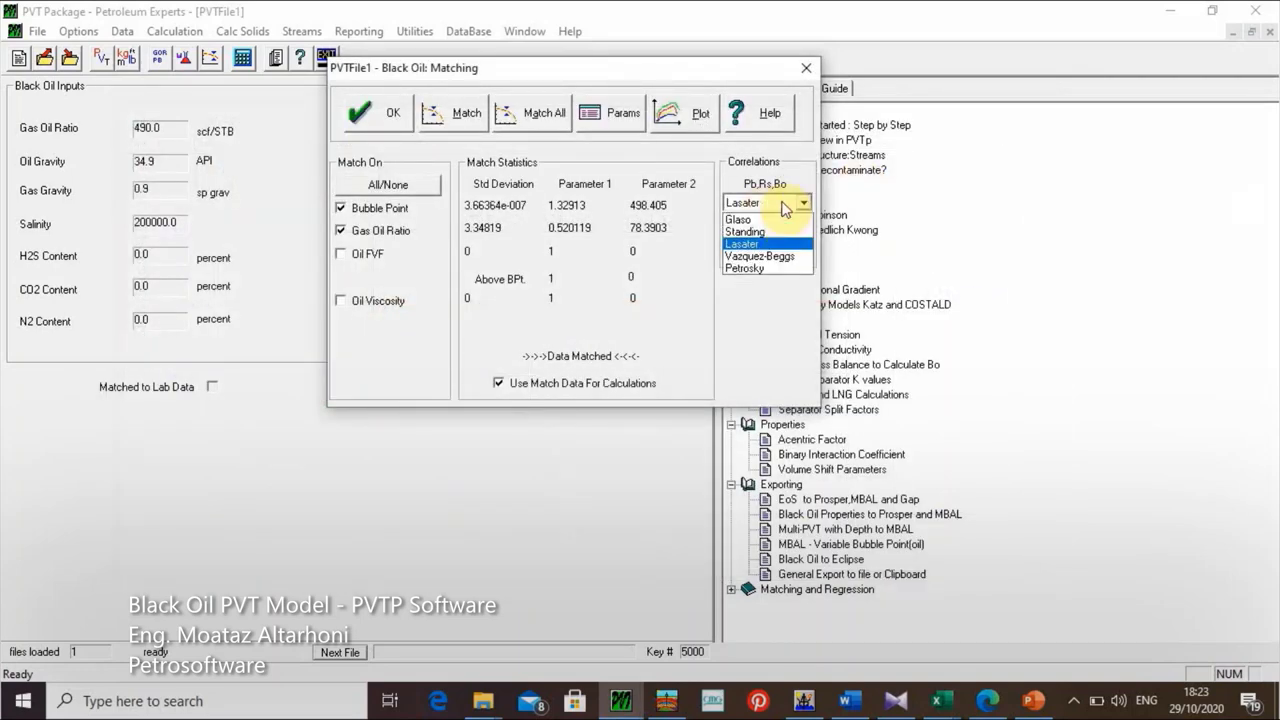
left_click(765, 205)
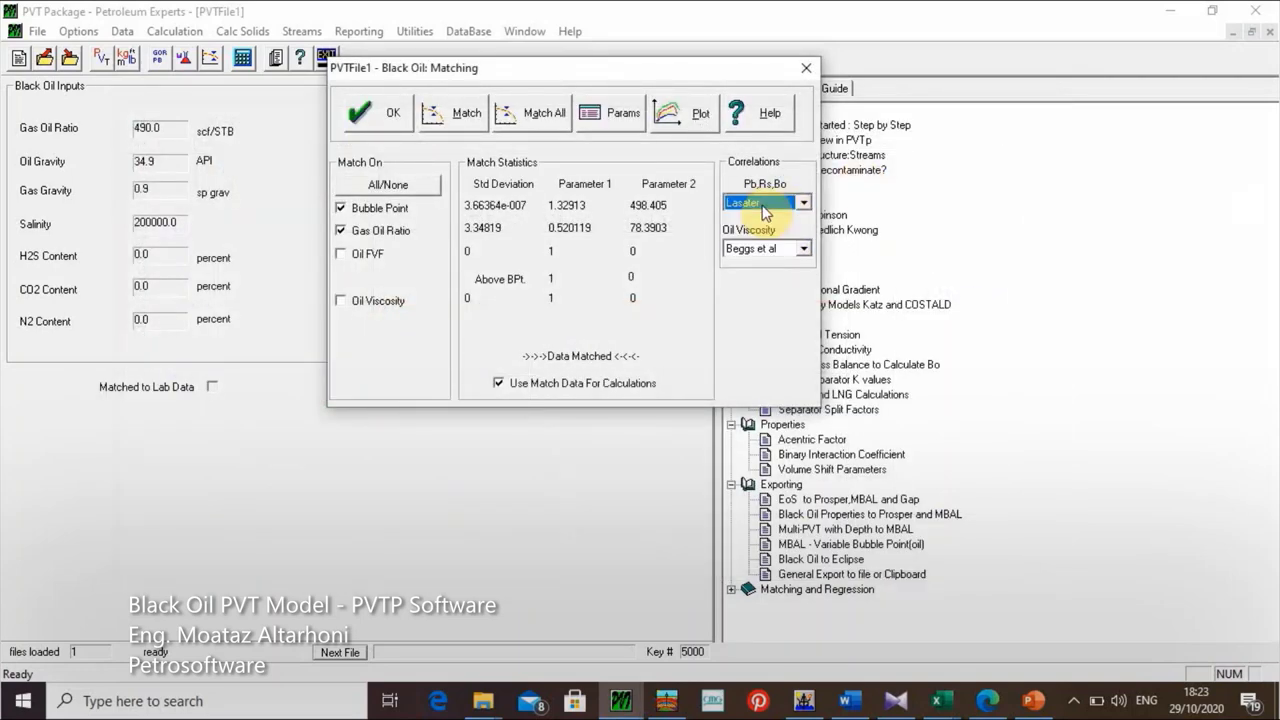
left_click(535, 122)
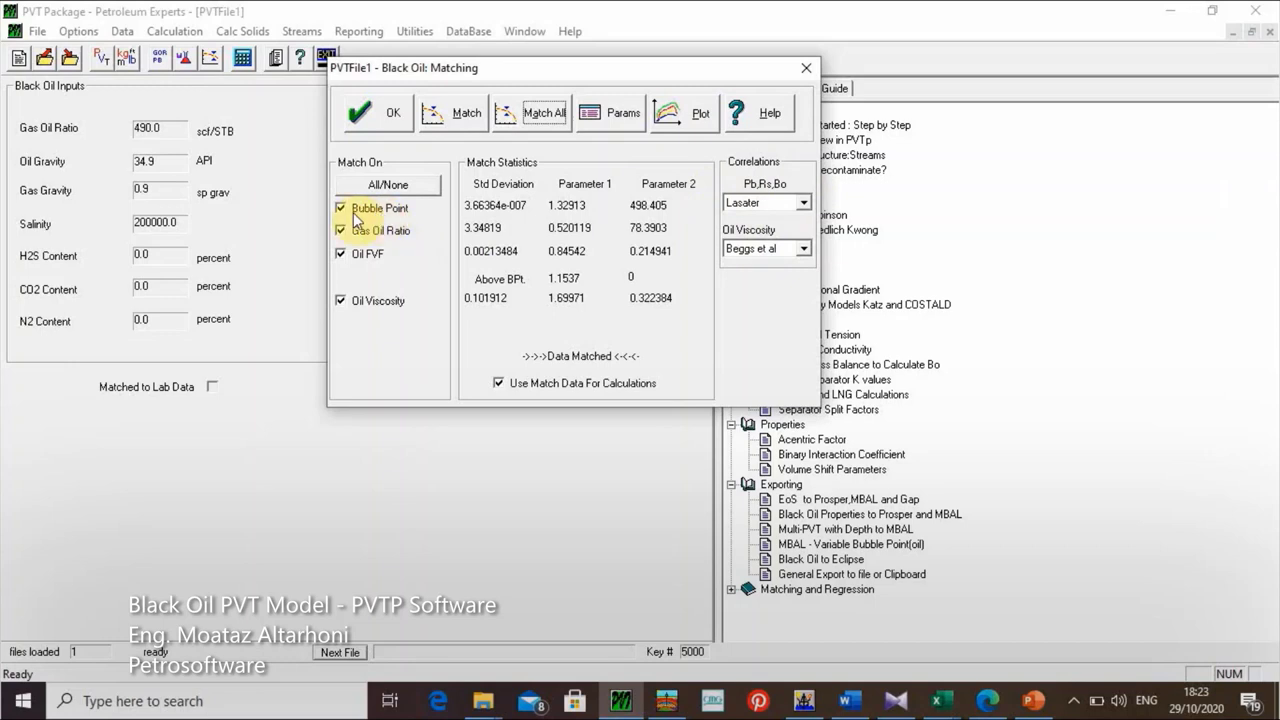
left_click(563, 115)
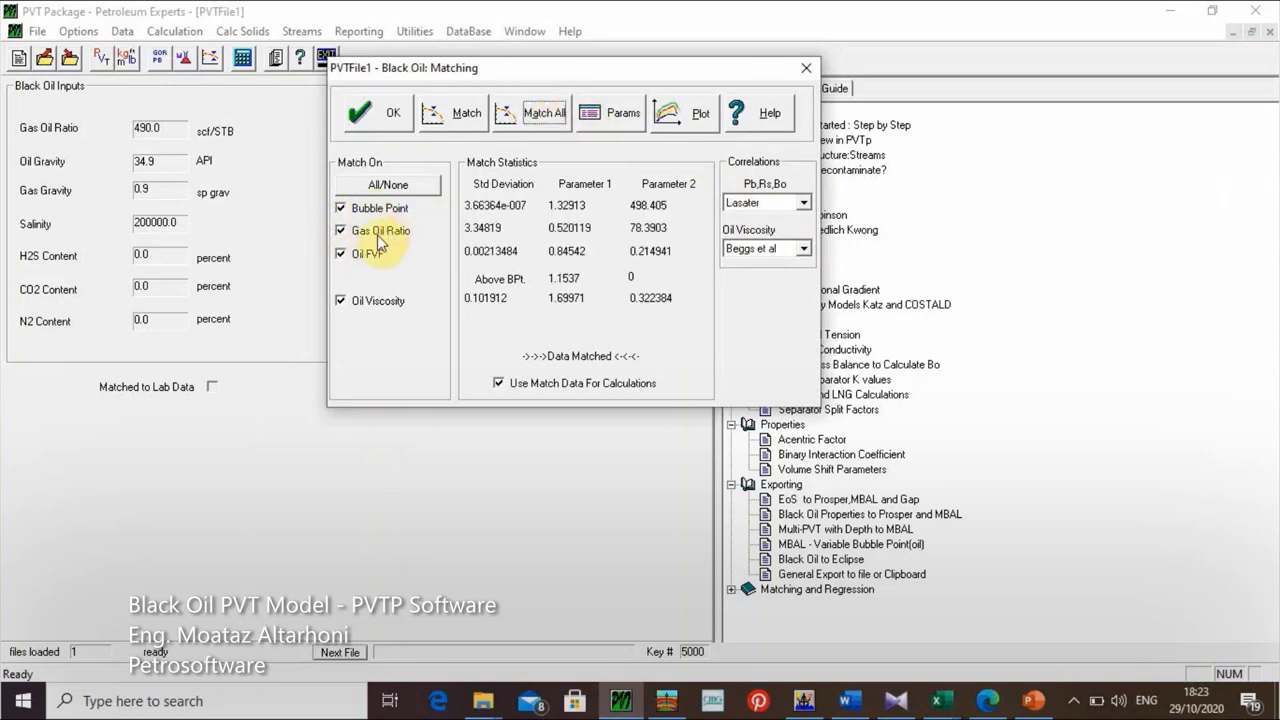
left_click(360, 302)
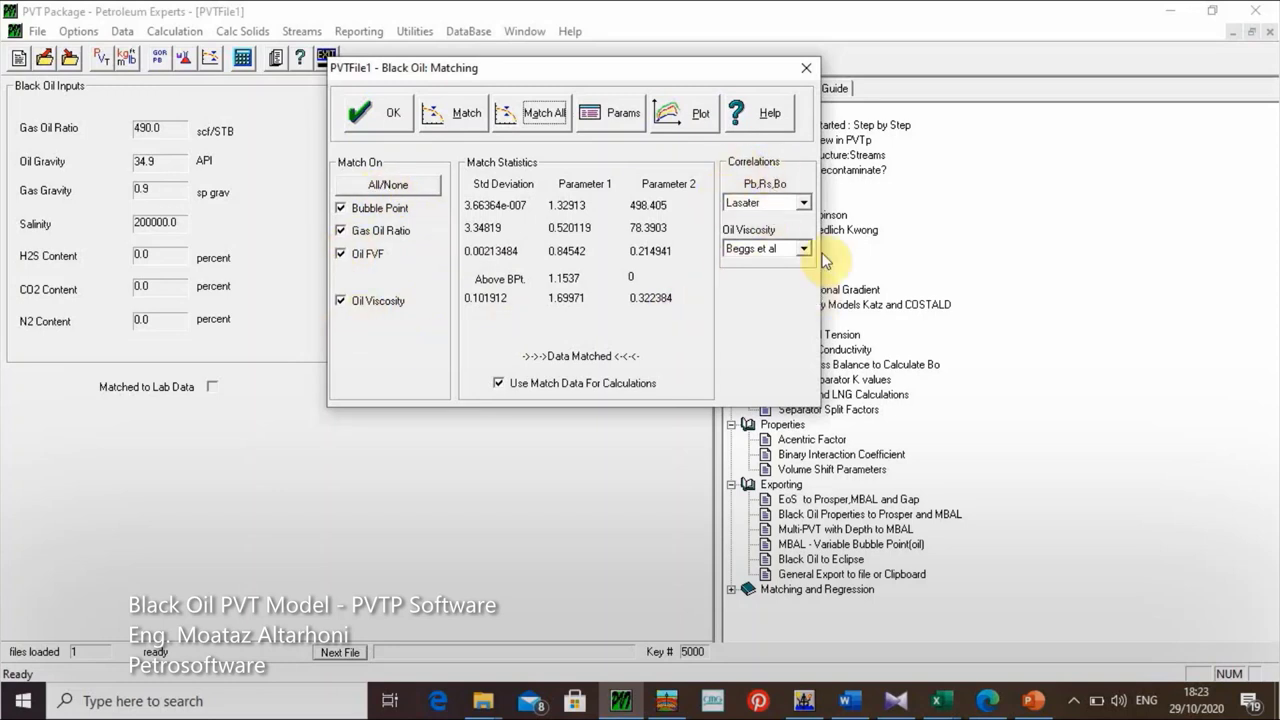
Step: Compare the match parameters and standard deviations of all correlations in the Correlation Modifiers table, and close it
left_click(803, 203)
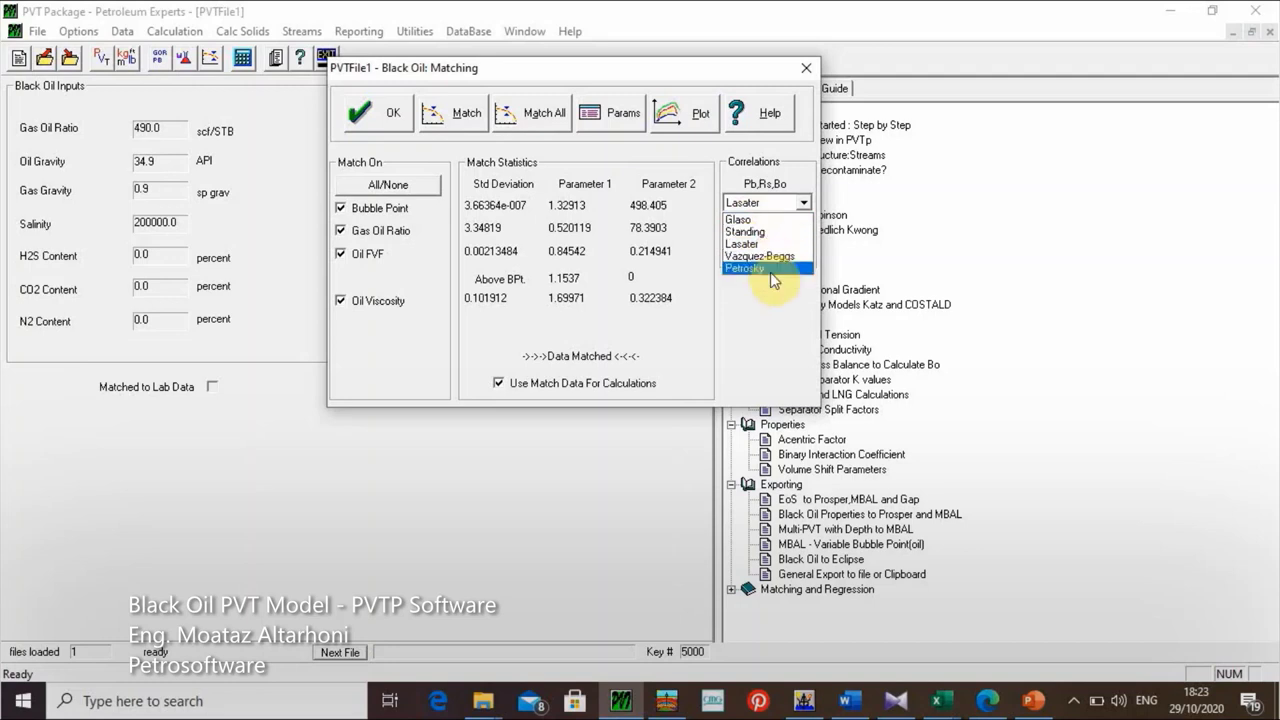
left_click(719, 319)
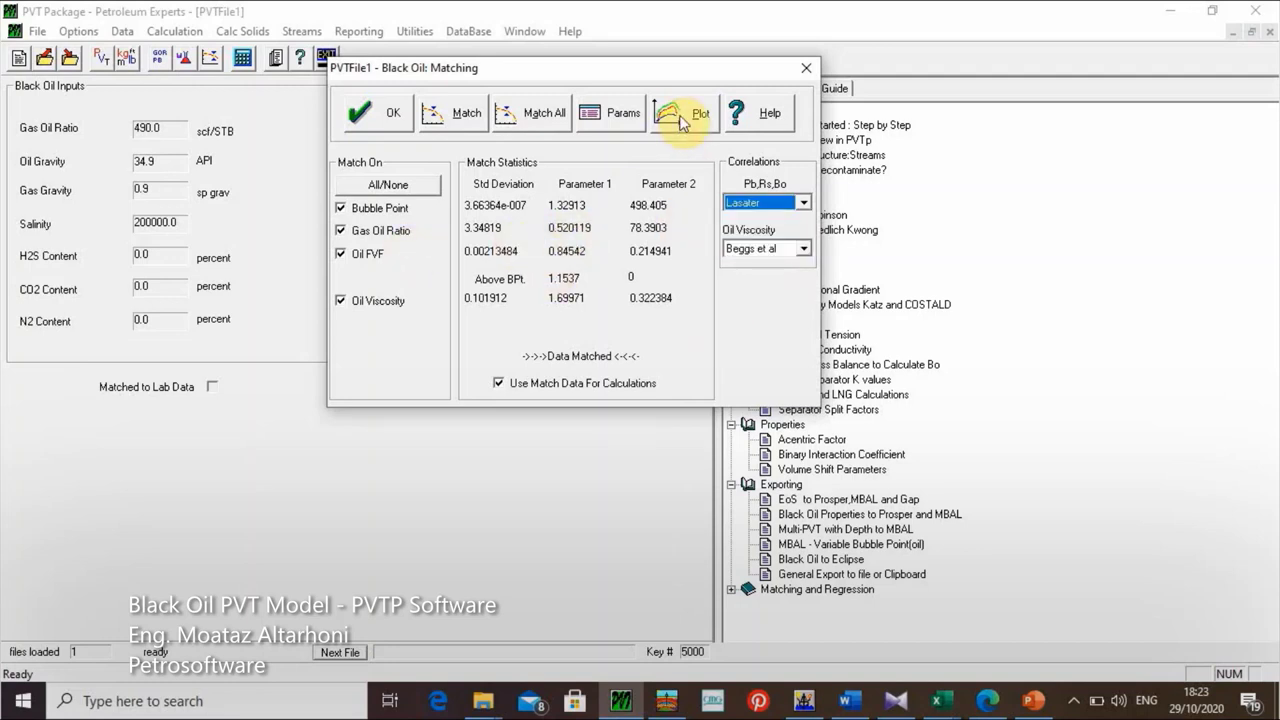
left_click(614, 113)
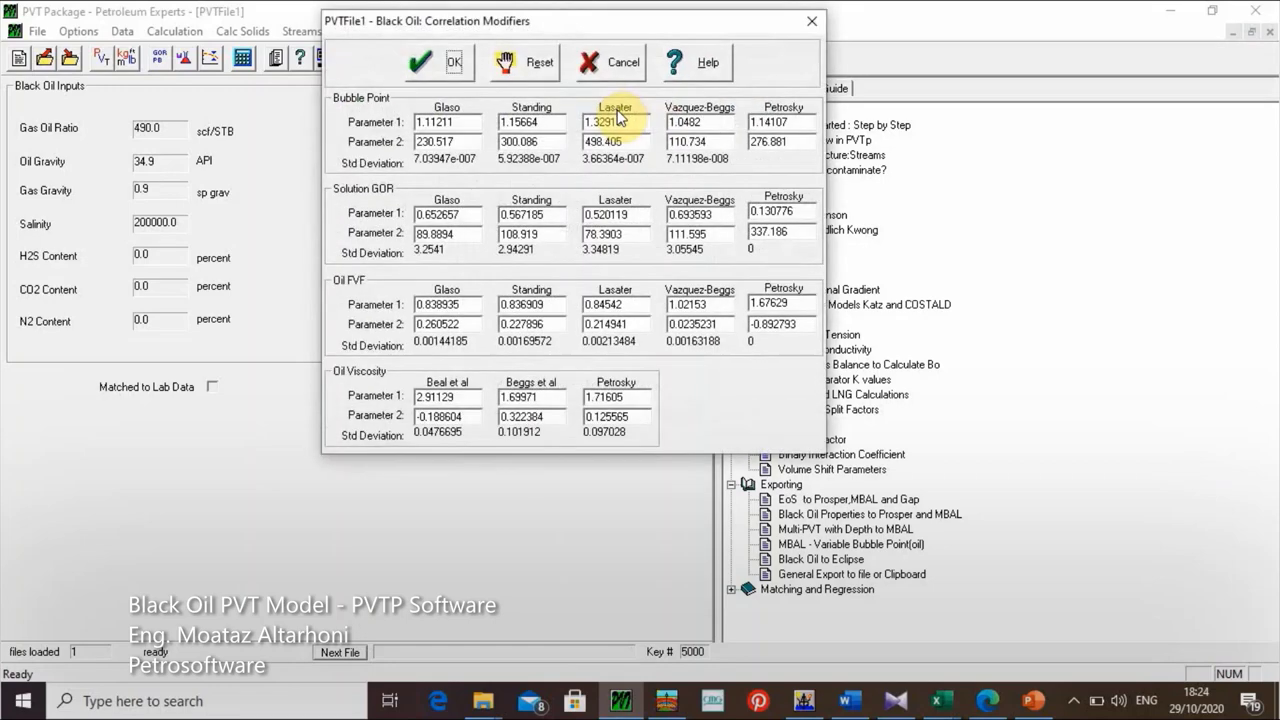
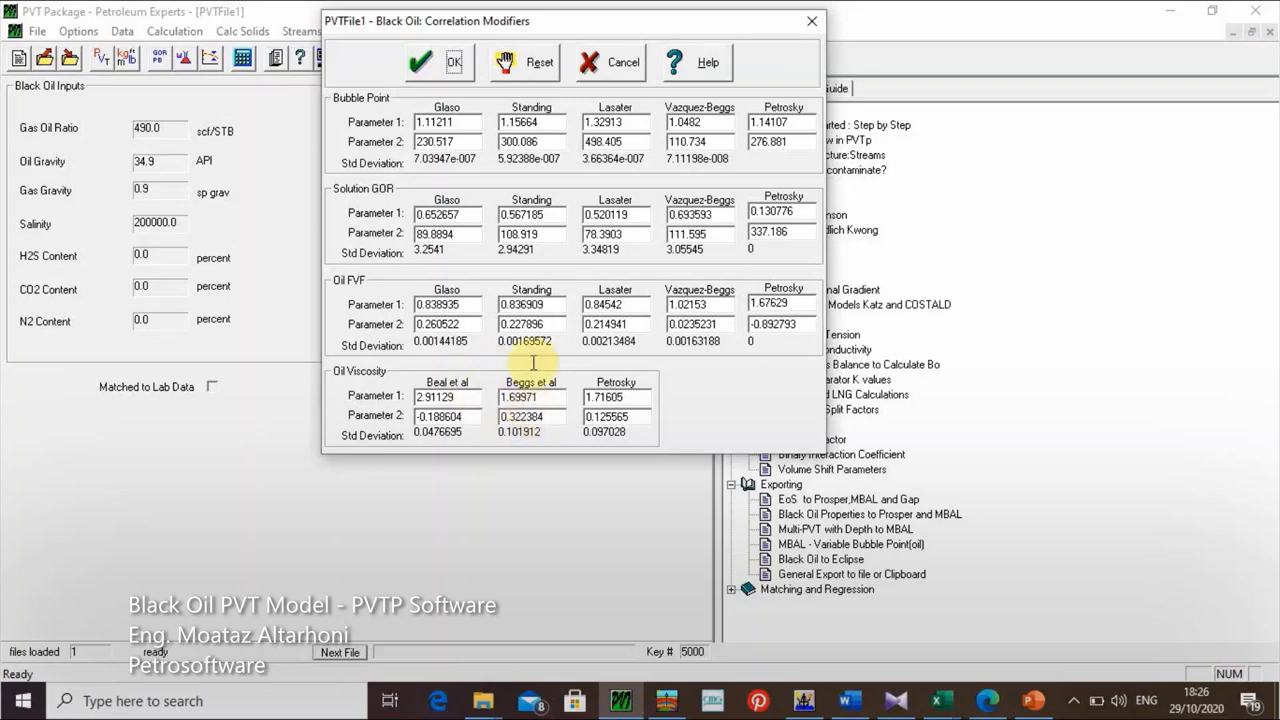
left_click(423, 74)
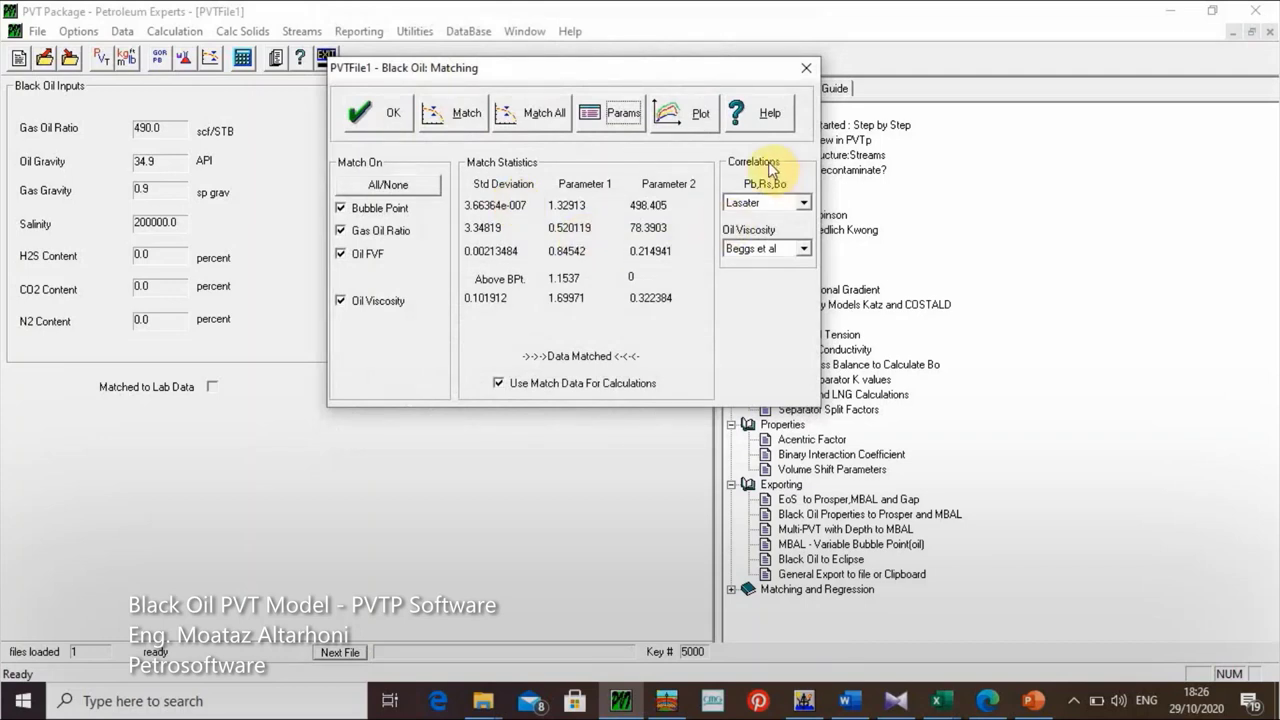
Step: Set the Pb, Rs, Bo correlation to Vazquez-Beggs and keep Beggs et al for oil viscosity
left_click(799, 205)
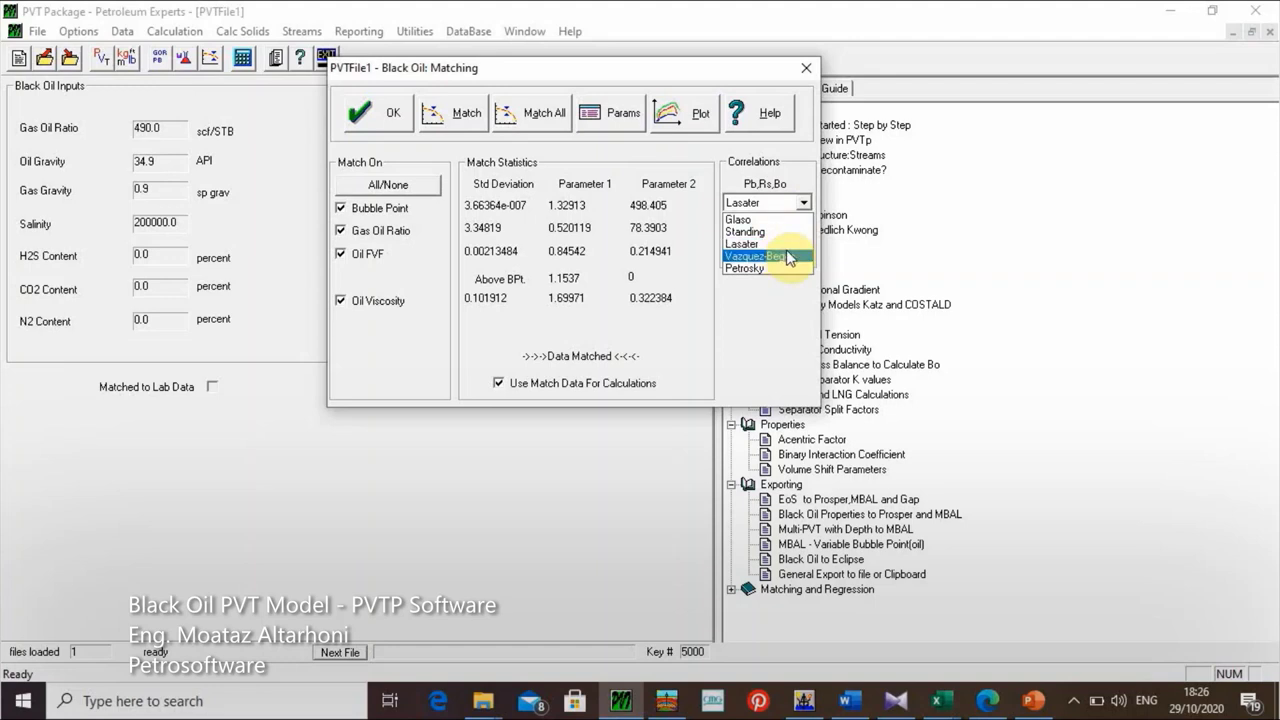
left_click(766, 256)
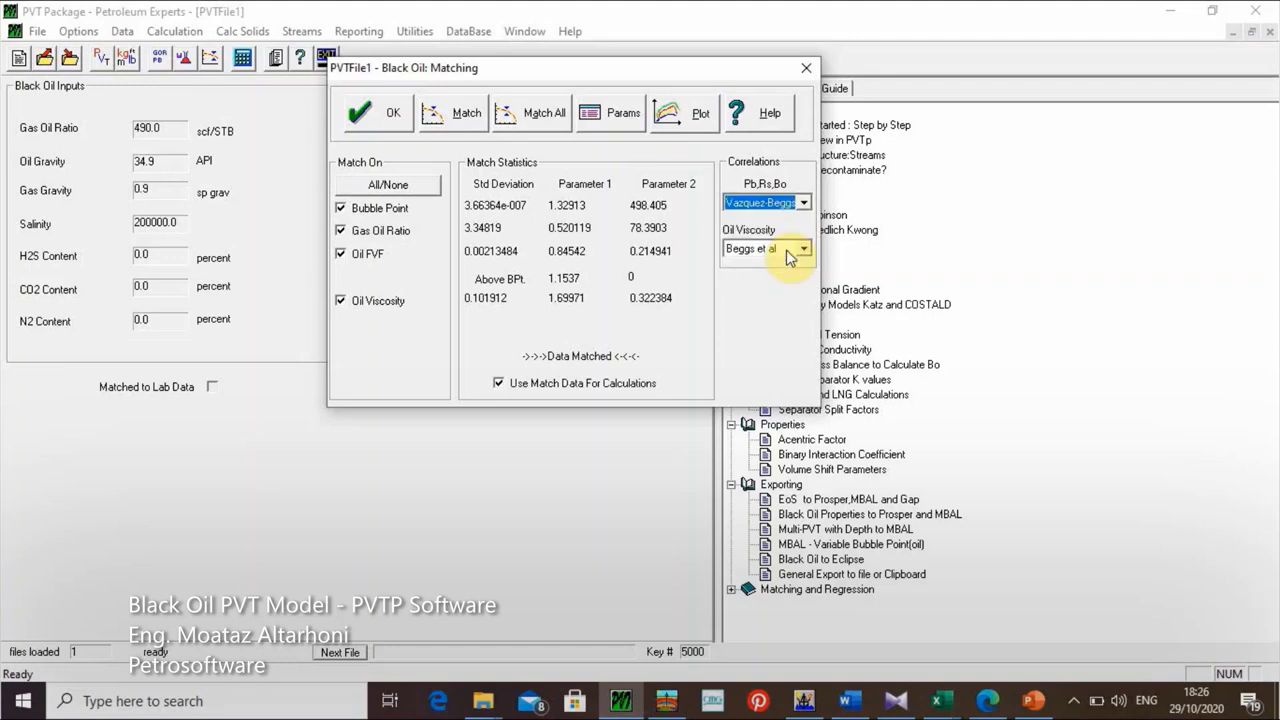
left_click(790, 257)
left_click(752, 277)
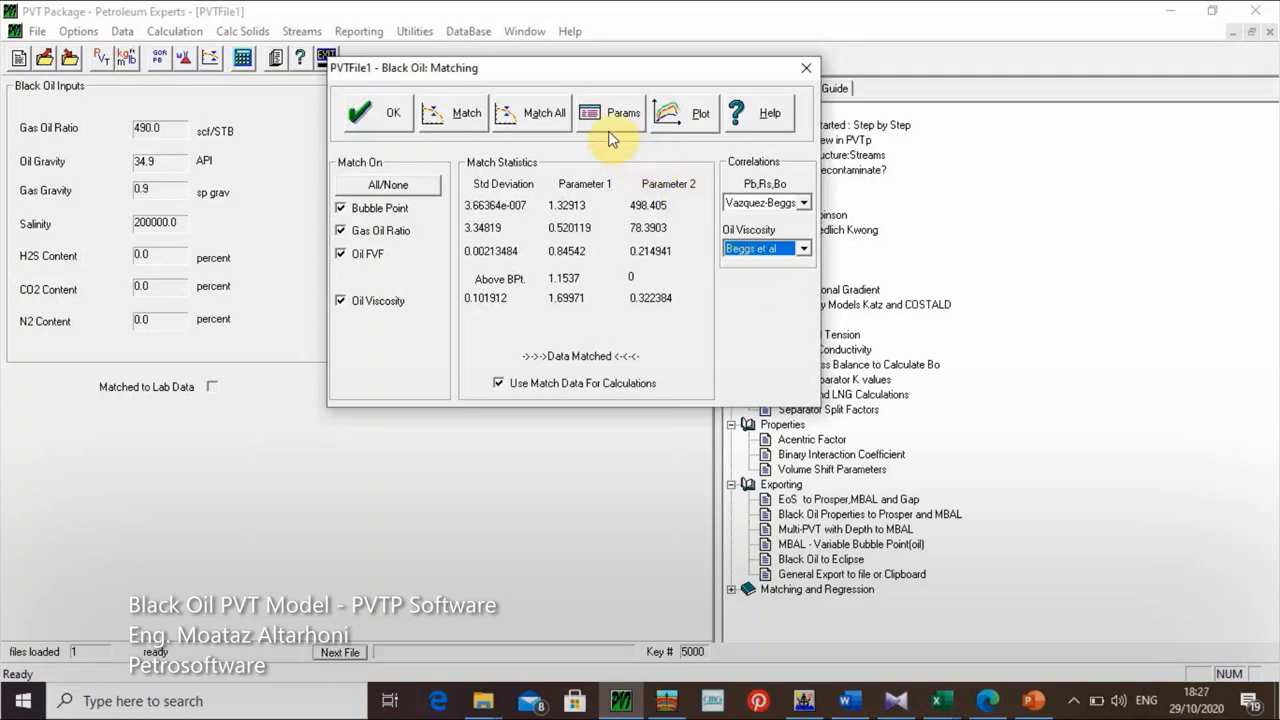
Step: Plot Gas Oil Ratio versus Pressure for the chosen correlations in a maximized window, with the Y-axis top at 500
left_click(688, 124)
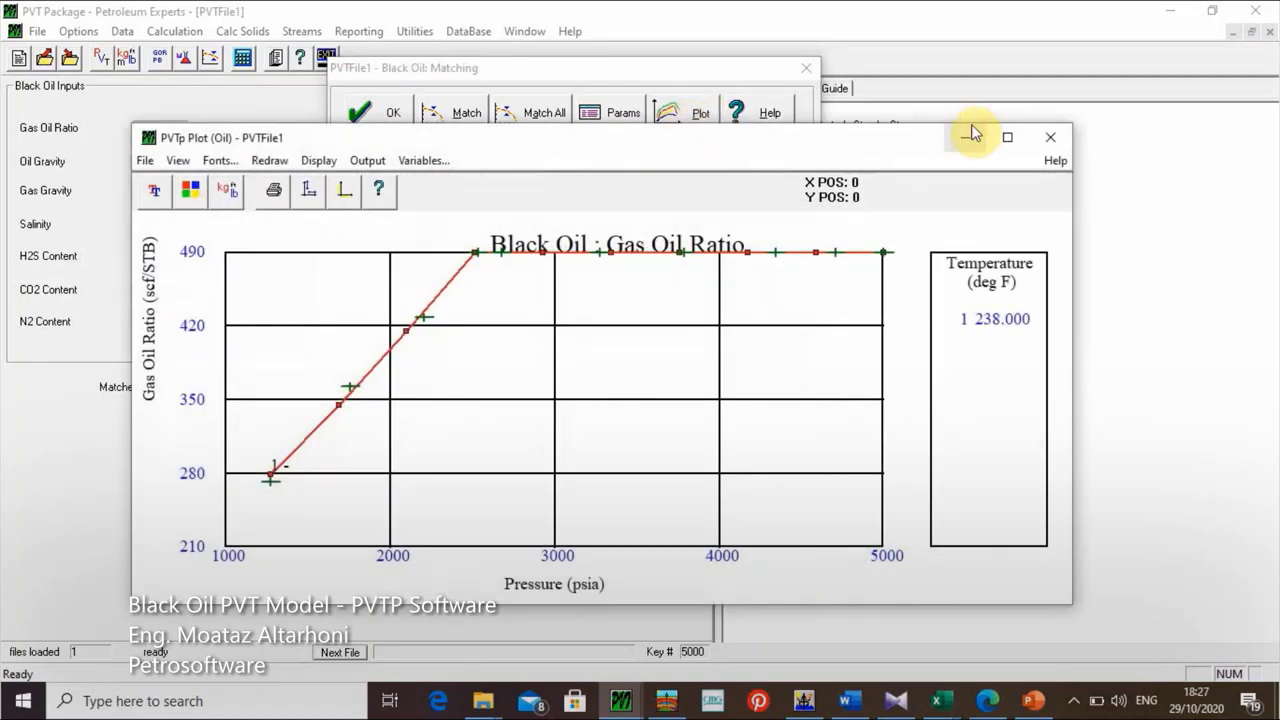
left_click(1007, 137)
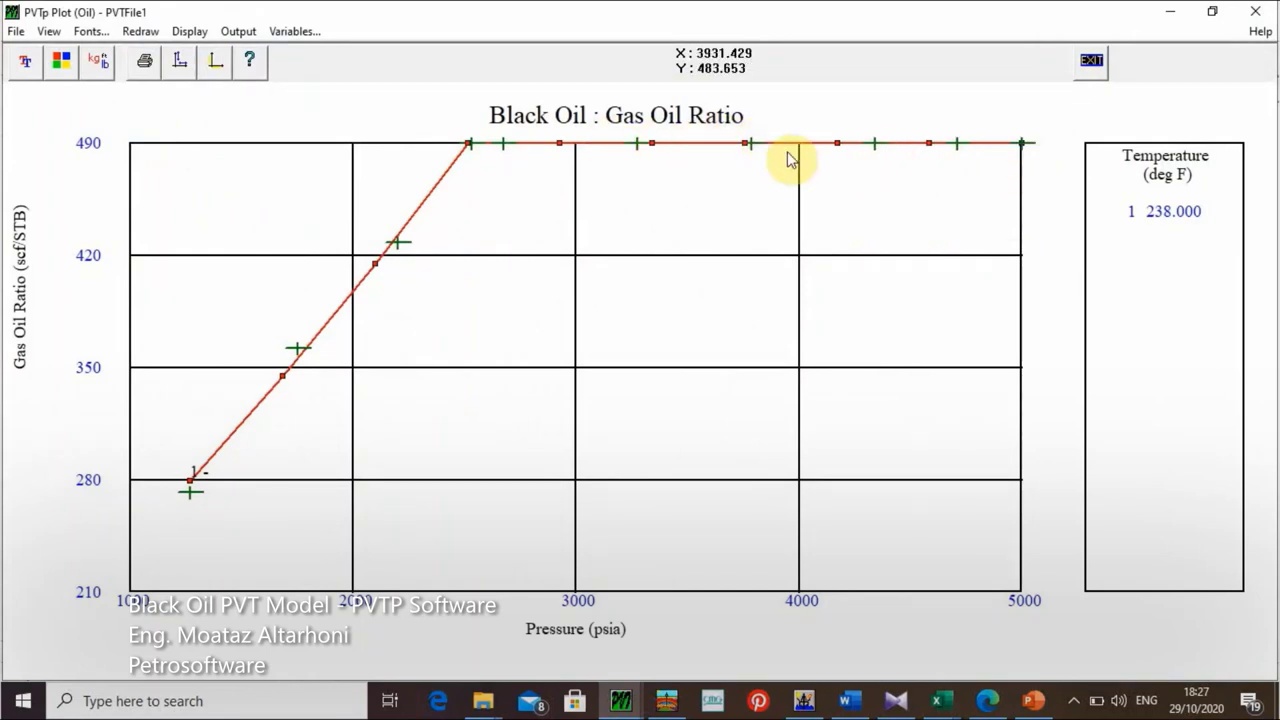
left_click(170, 36)
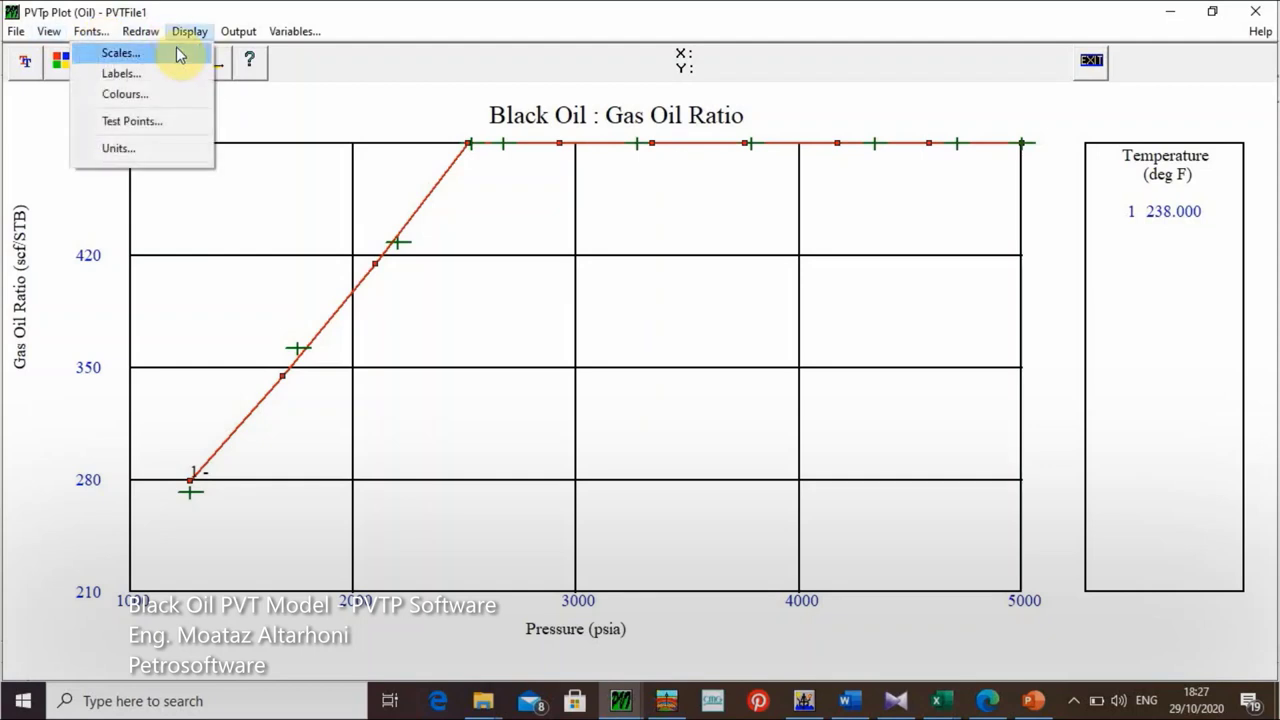
left_click(178, 52)
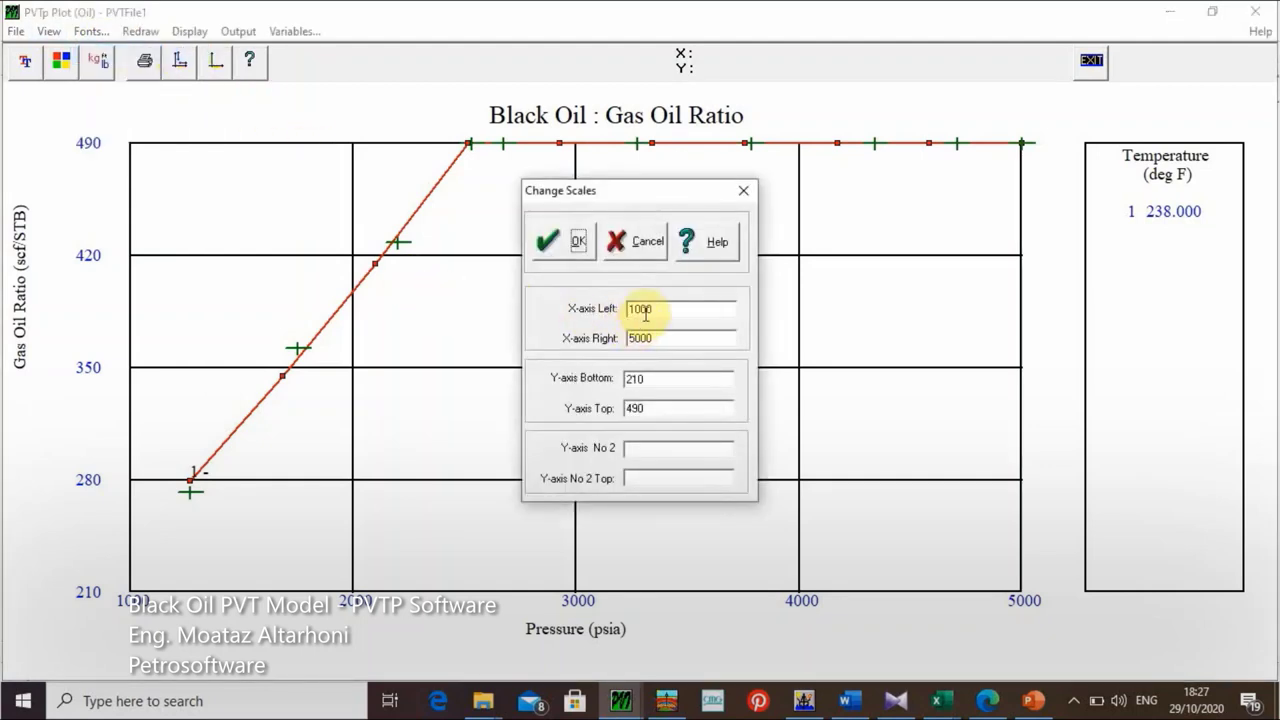
left_click_drag(651, 406, 529, 423)
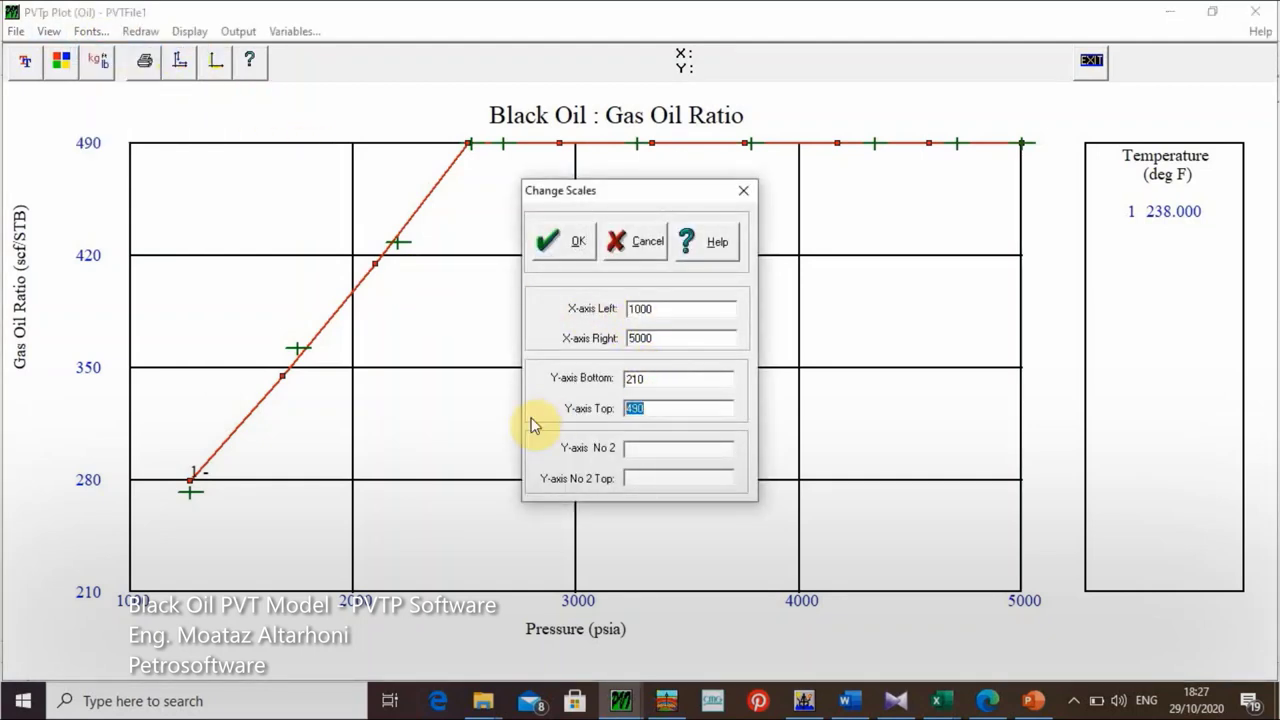
type("500")
key("Return")
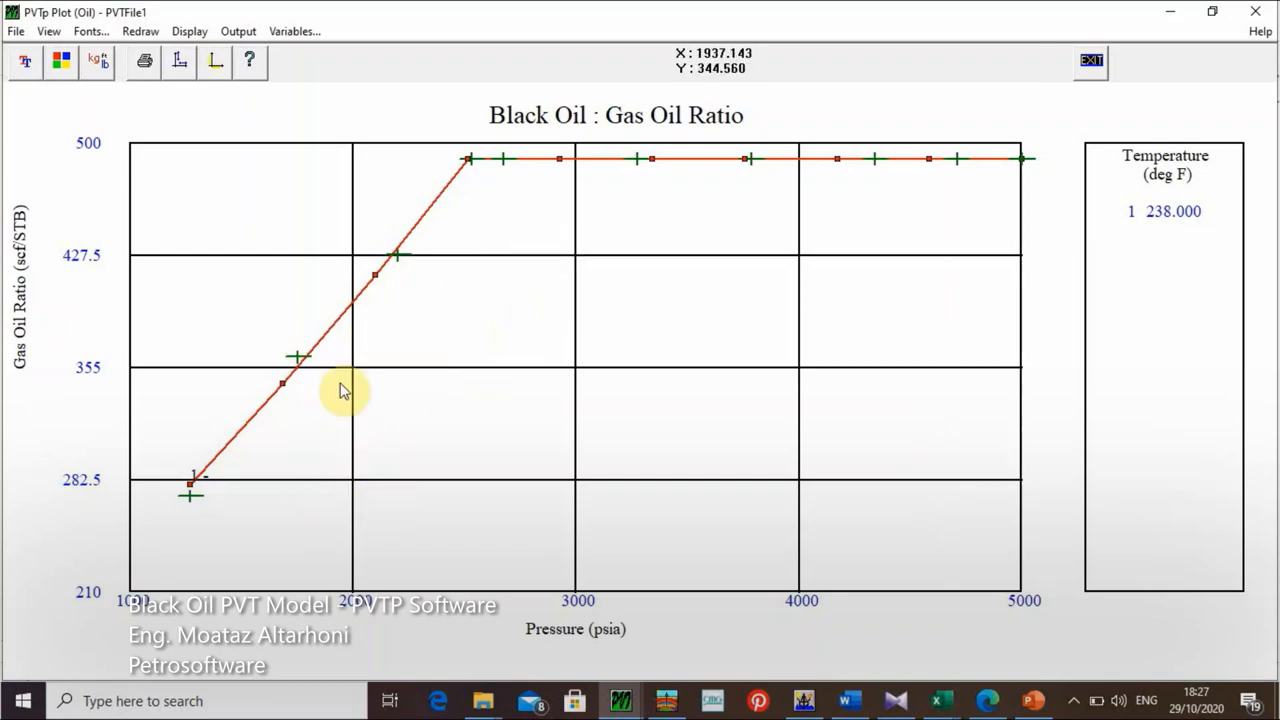
Step: Plot Oil FVF versus Pressure instead of Gas Oil Ratio, and set the Y-axis top to 2
left_click(295, 31)
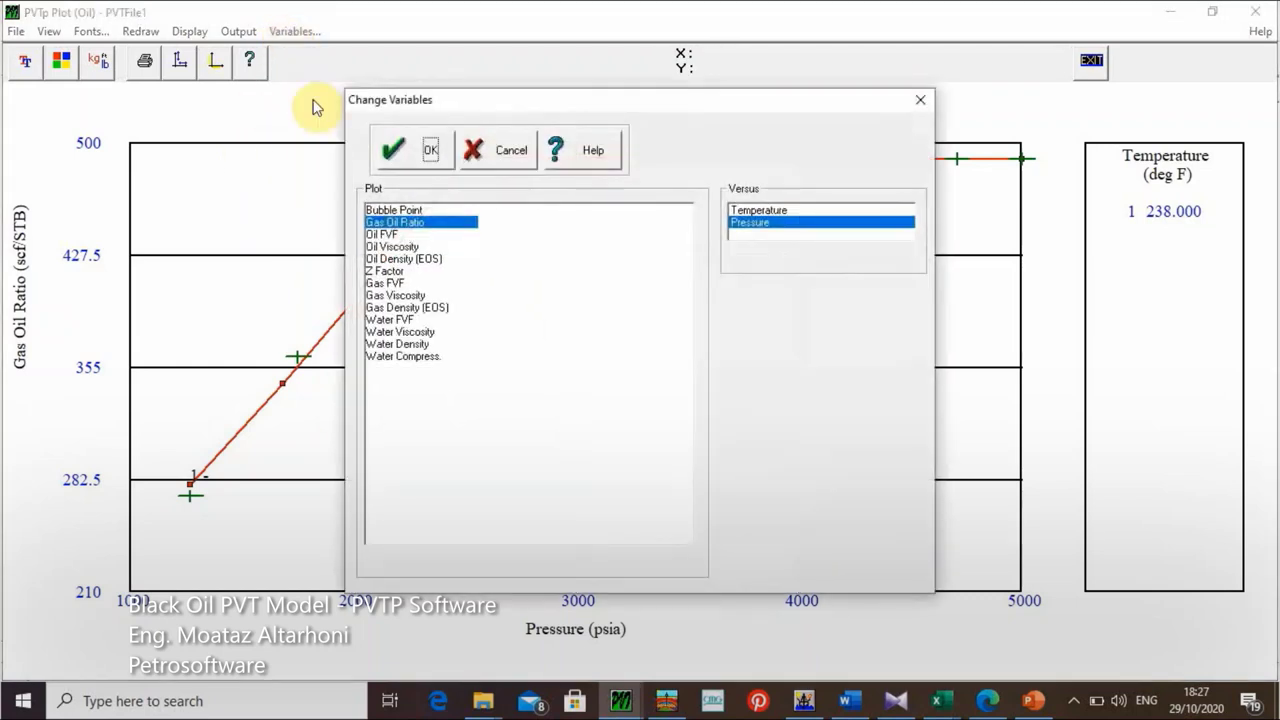
left_click(380, 234)
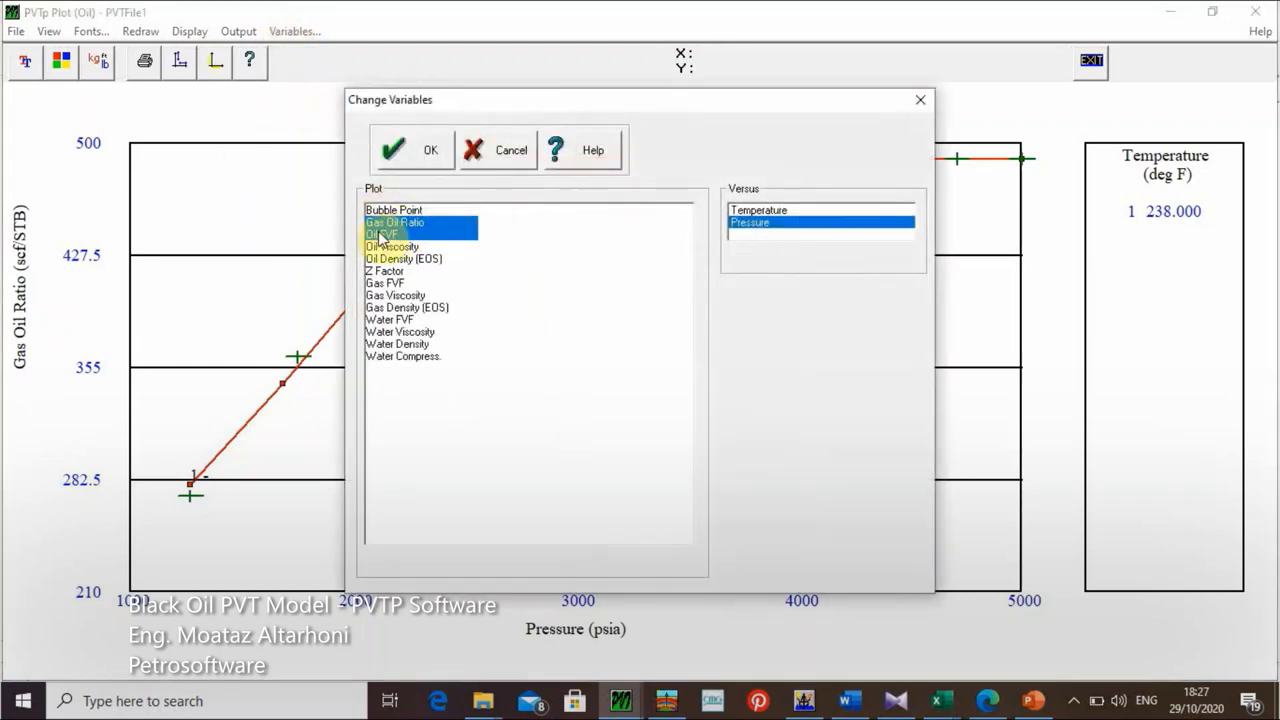
left_click(422, 155)
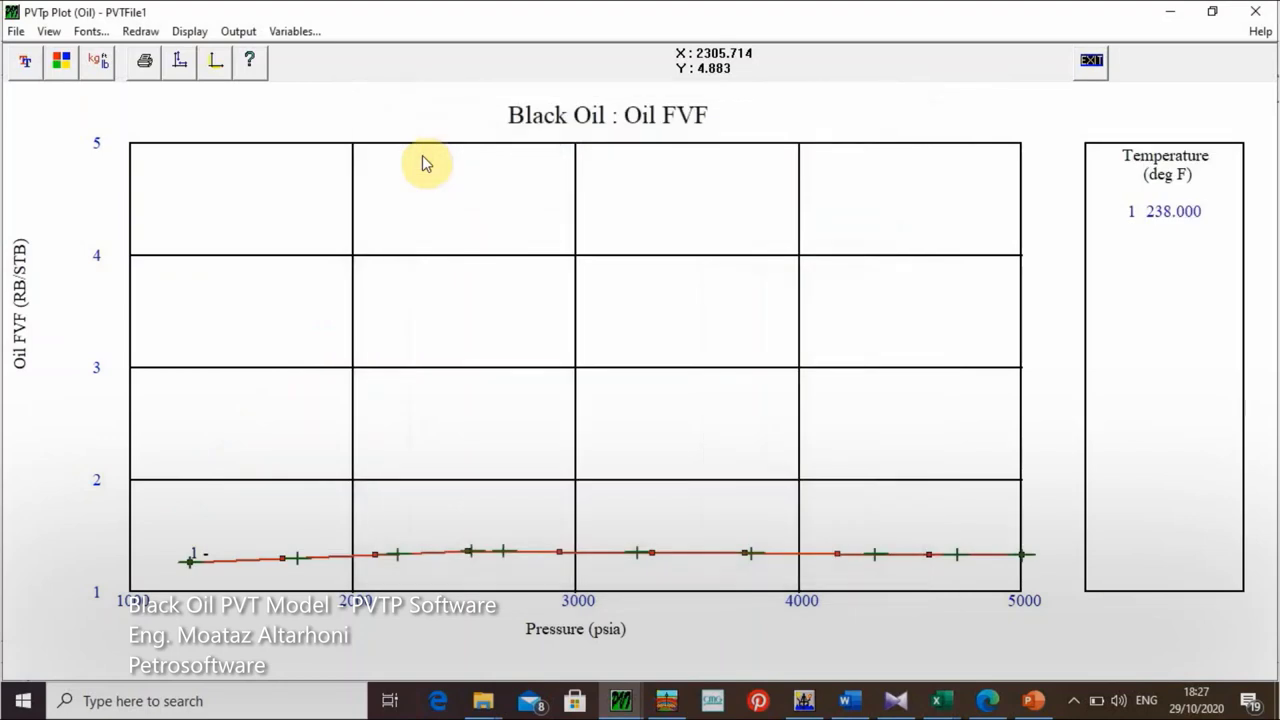
left_click(186, 31)
left_click(148, 60)
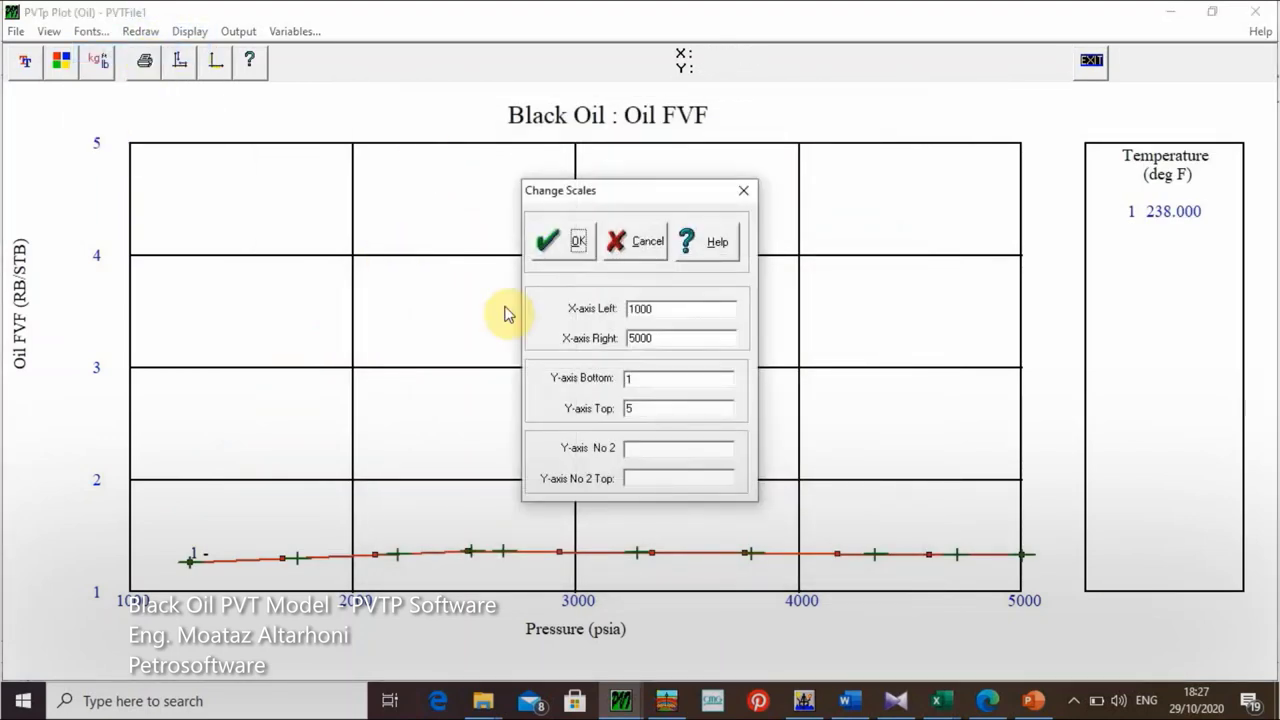
left_click(640, 406)
key("BackSpace")
type("2")
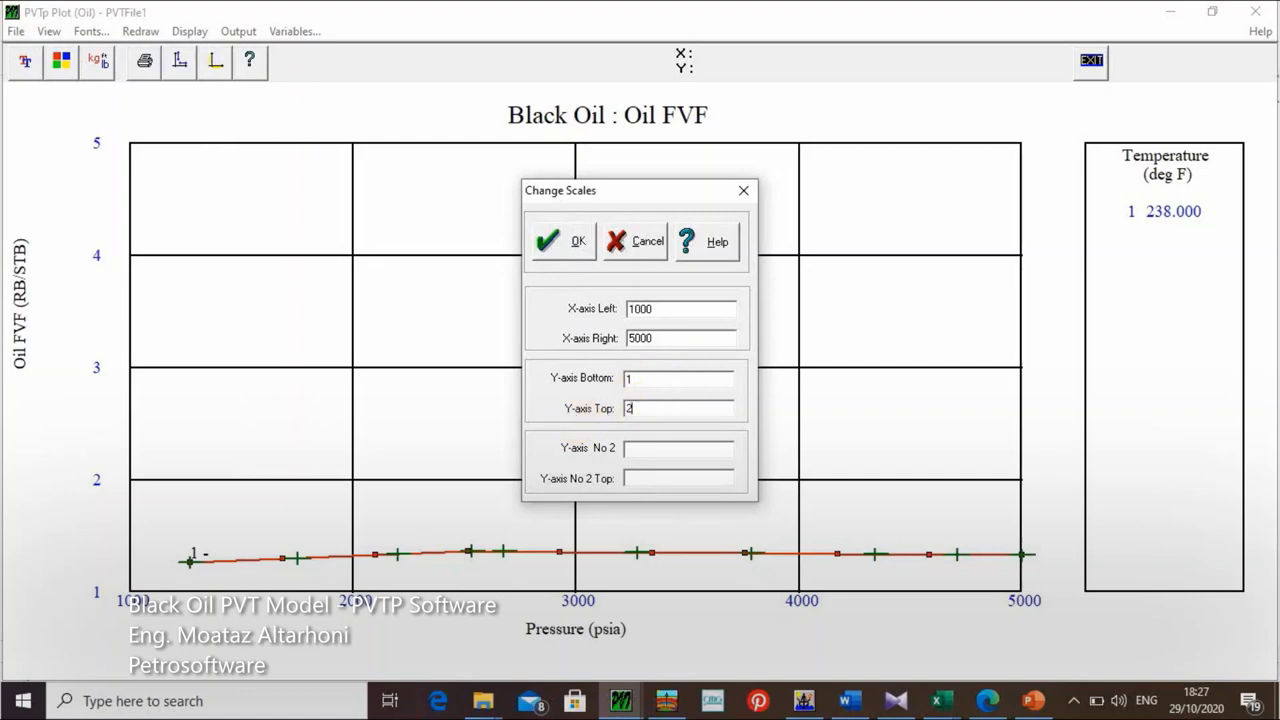
key("Return")
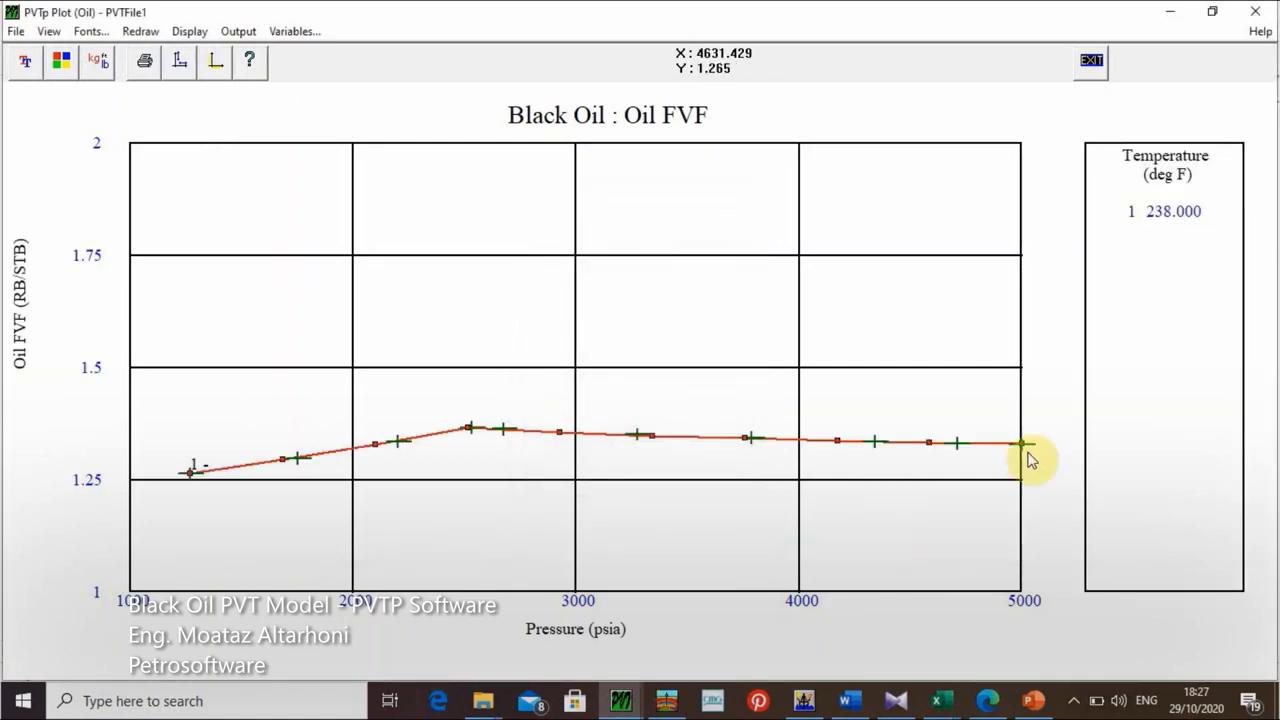
Step: Set the Y-axis top of the Oil FVF plot to 1.5
left_click(190, 31)
left_click(120, 53)
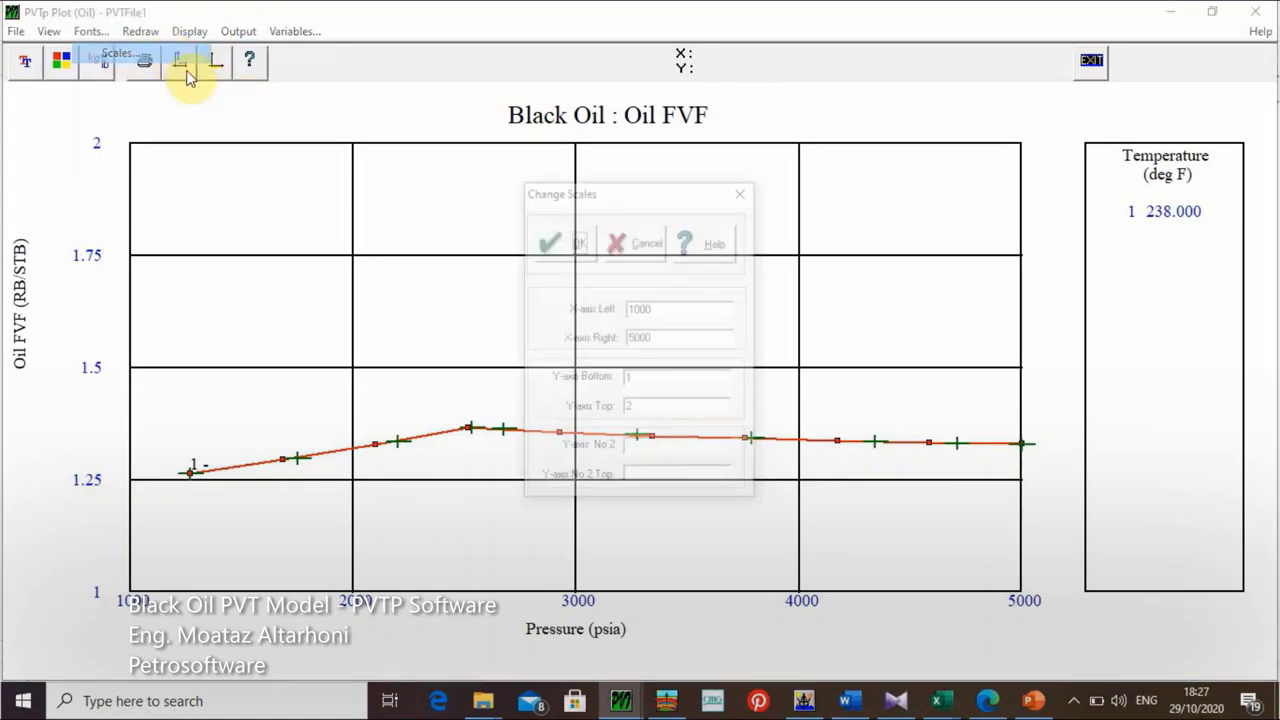
double_click(638, 409)
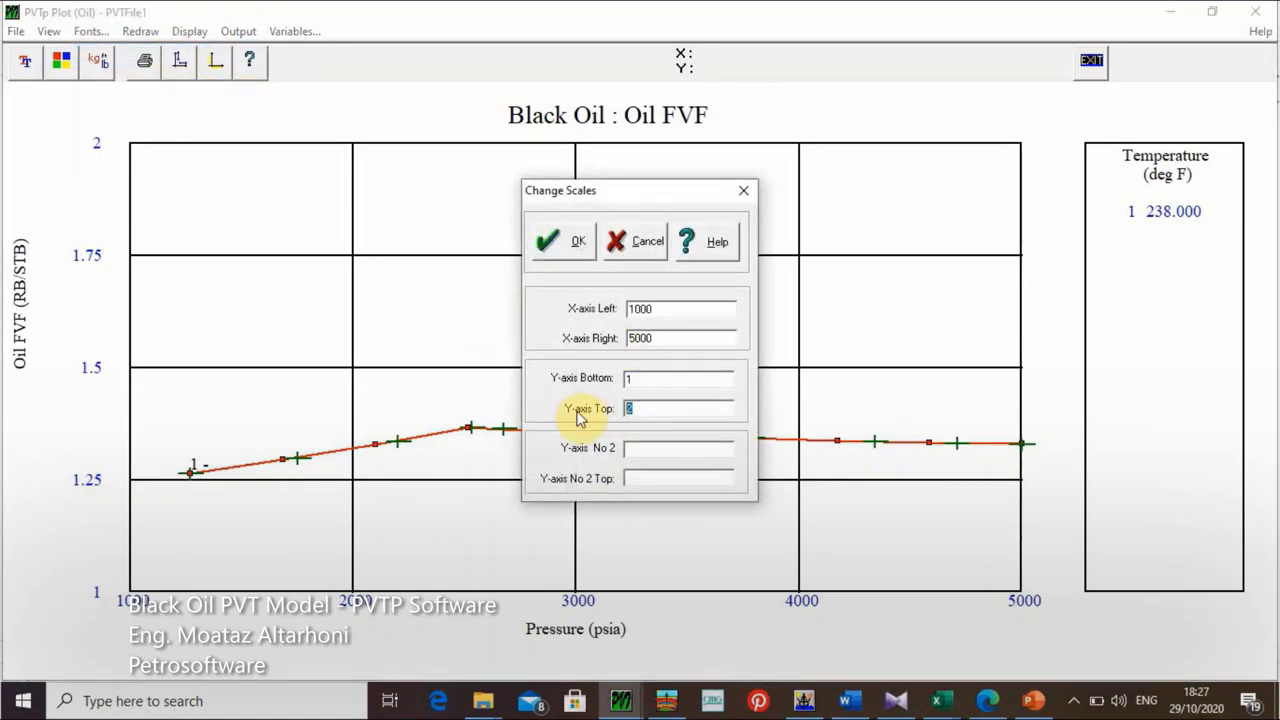
type("0.")
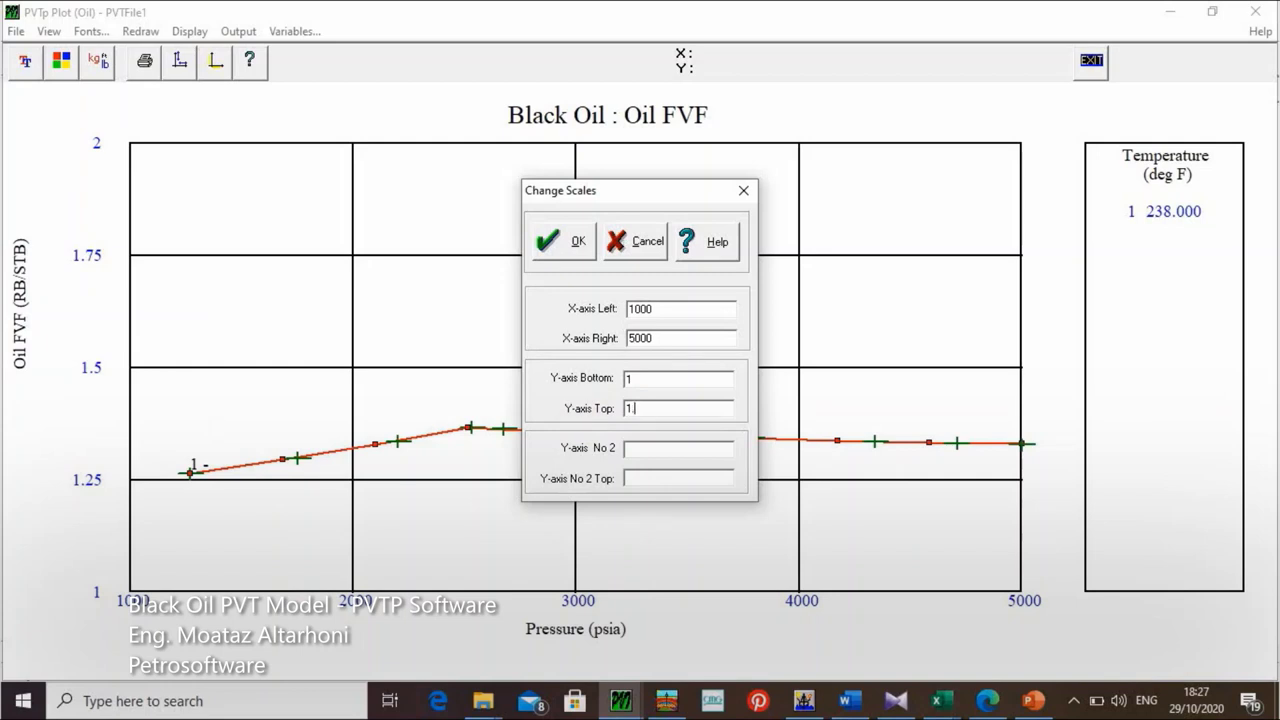
type("5")
key("Return")
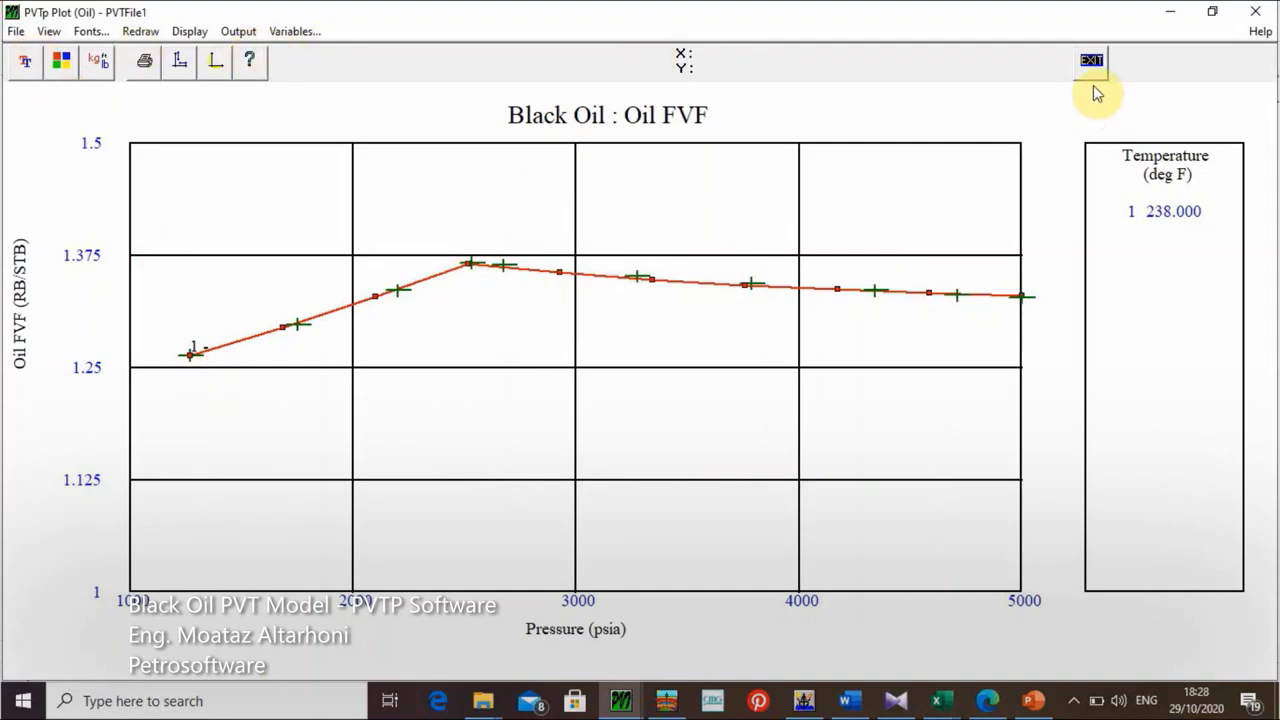
Step: Plot Oil Viscosity versus Pressure instead of Oil FVF
left_click(302, 31)
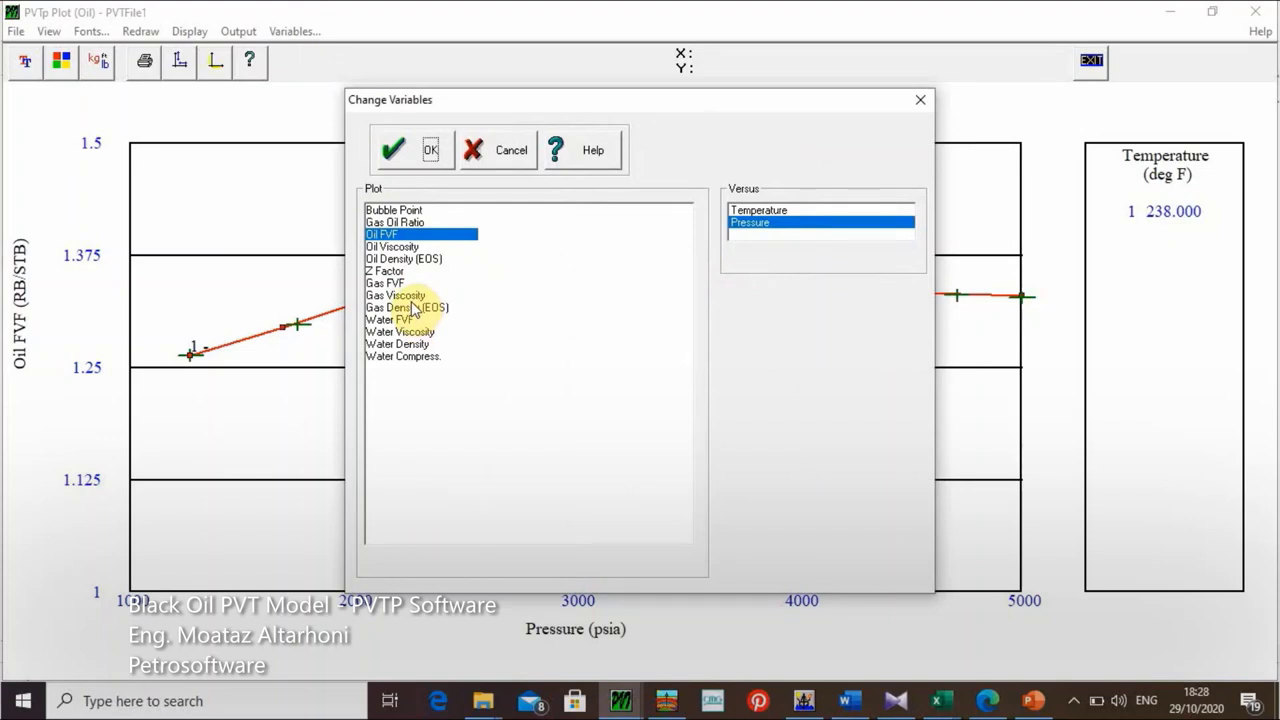
left_click(396, 248)
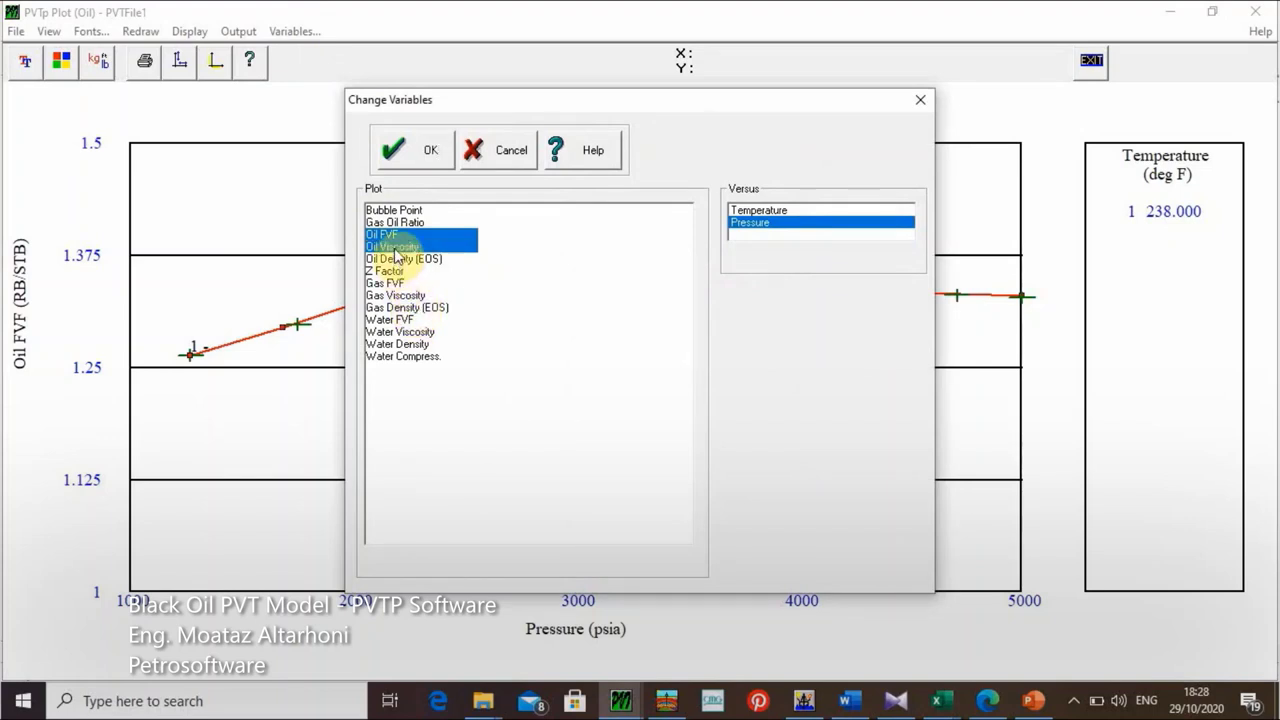
left_click(432, 151)
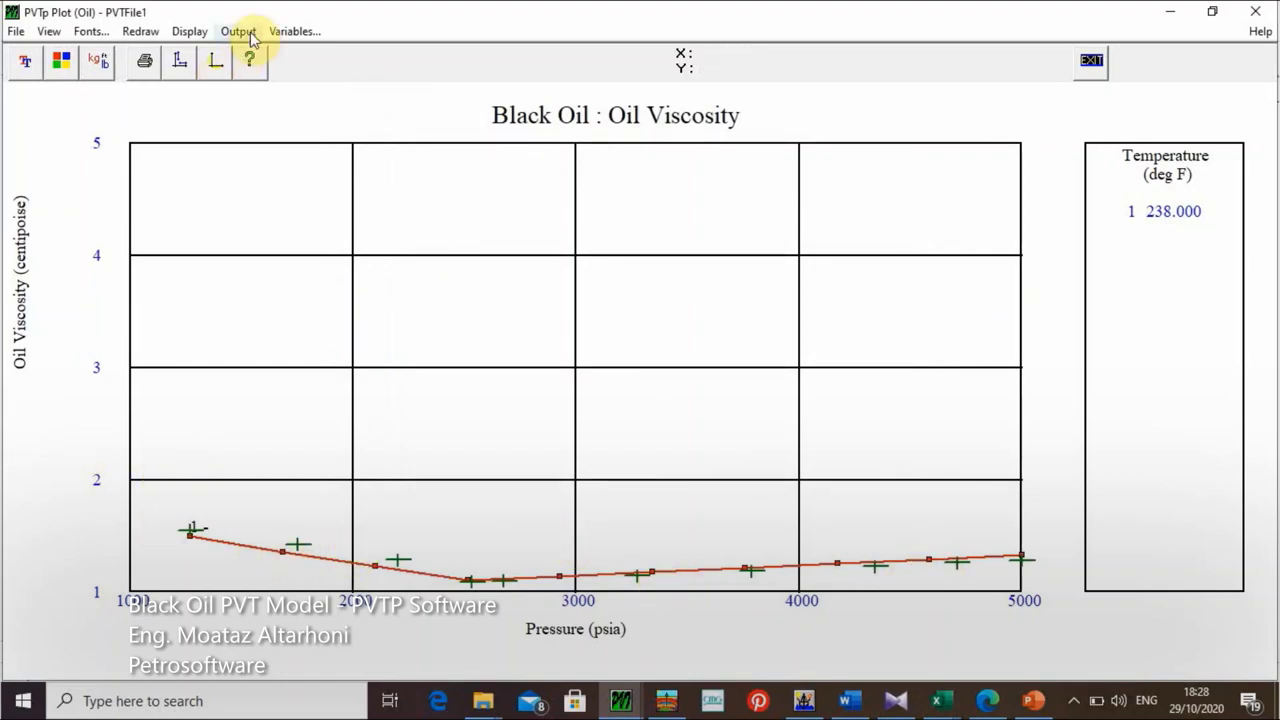
left_click(296, 34)
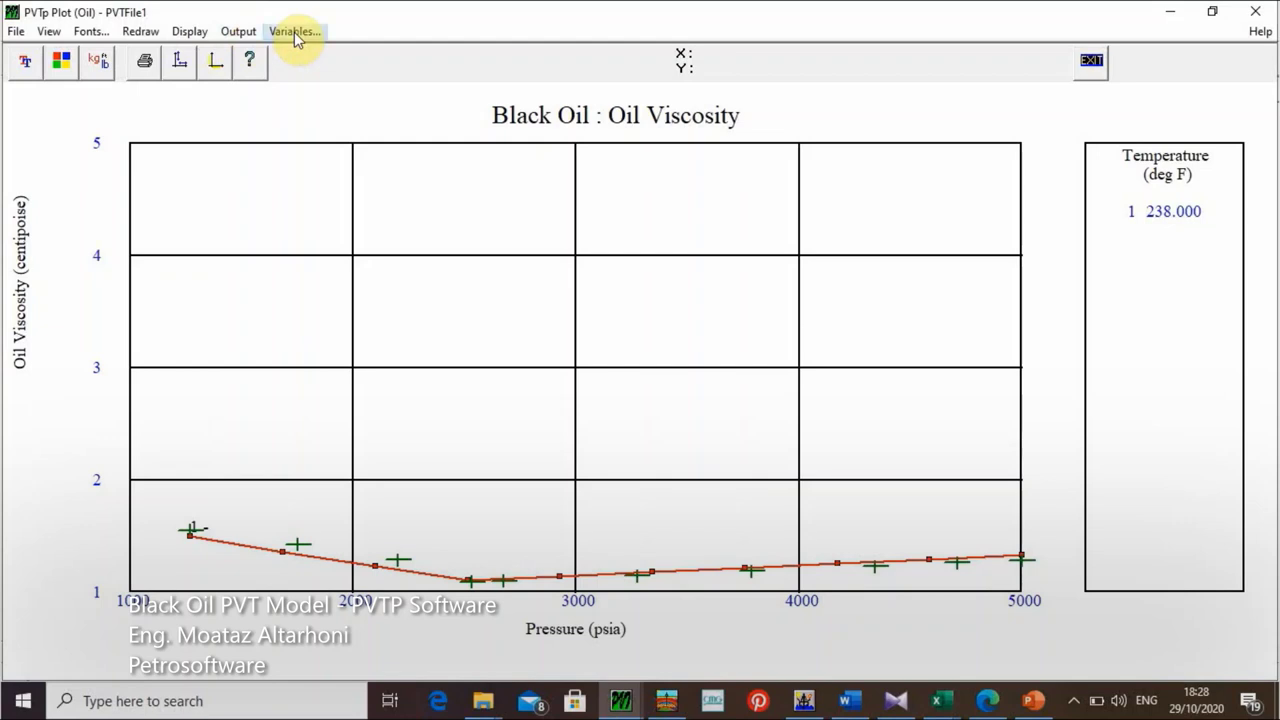
left_click(409, 165)
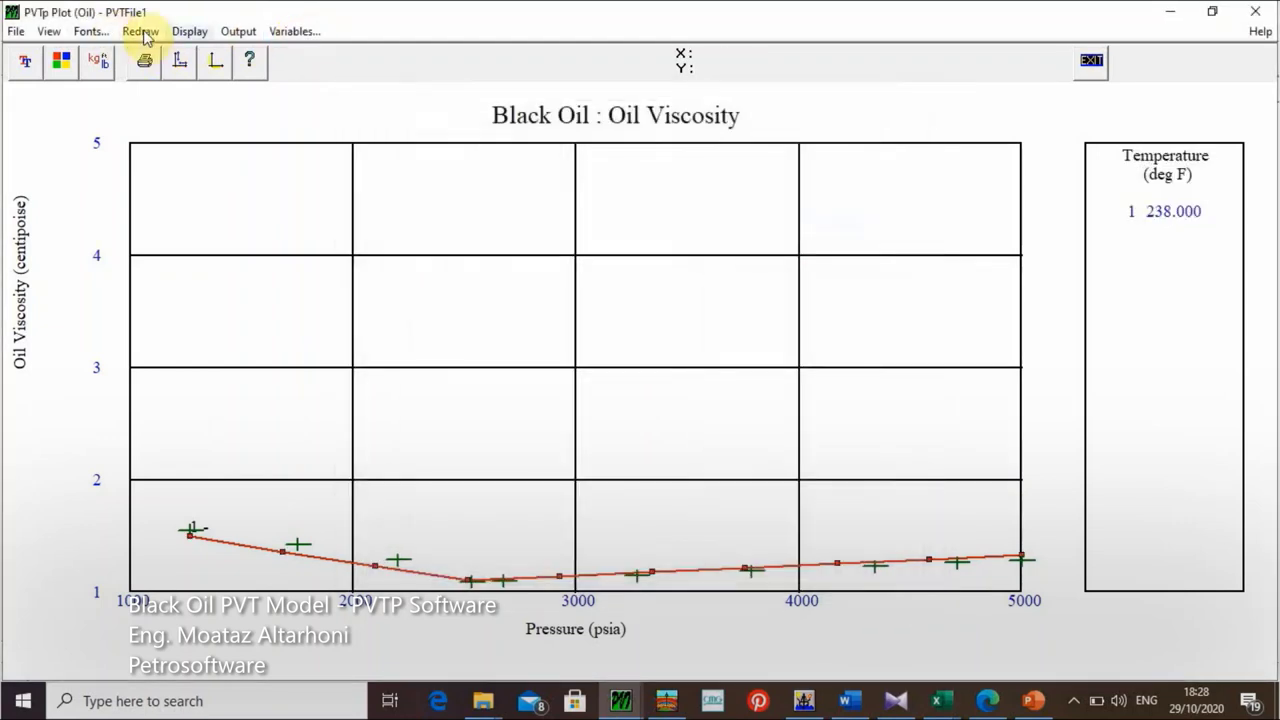
Step: Rescale the Oil Viscosity plot with the Y-axis bottom at 1 and the top at 2
left_click(192, 31)
left_click(205, 50)
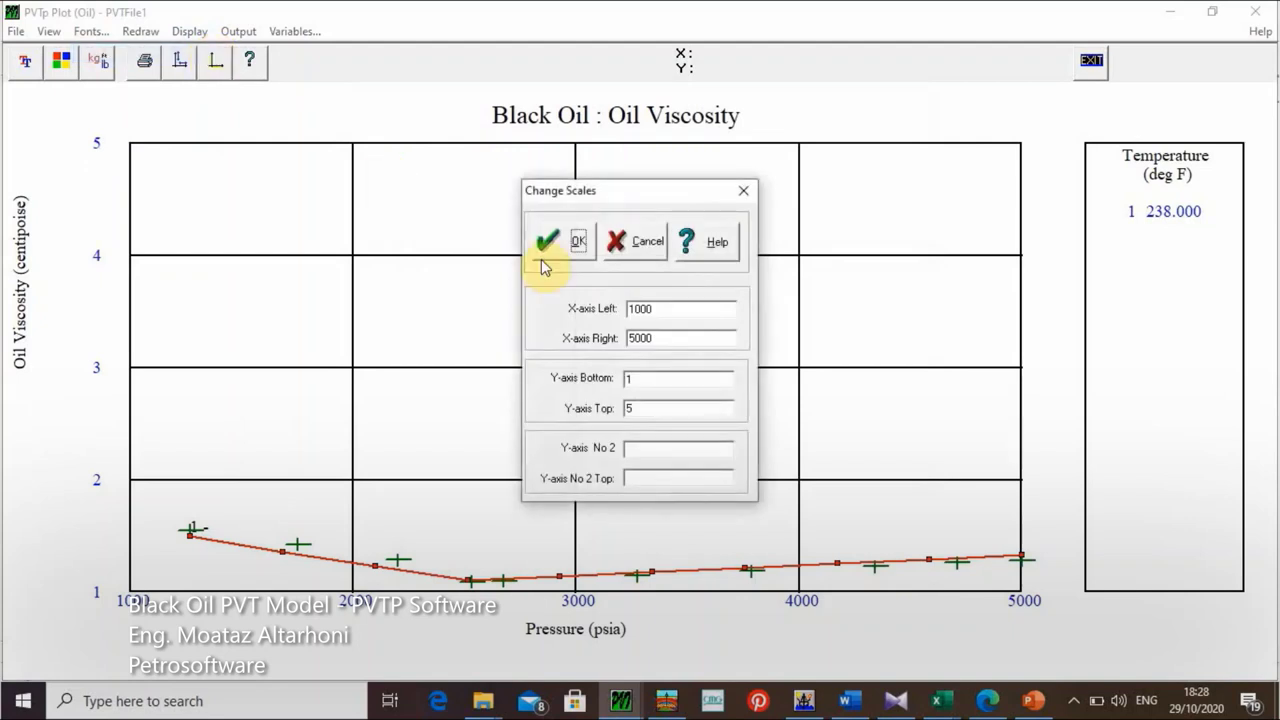
left_click_drag(640, 377, 605, 387)
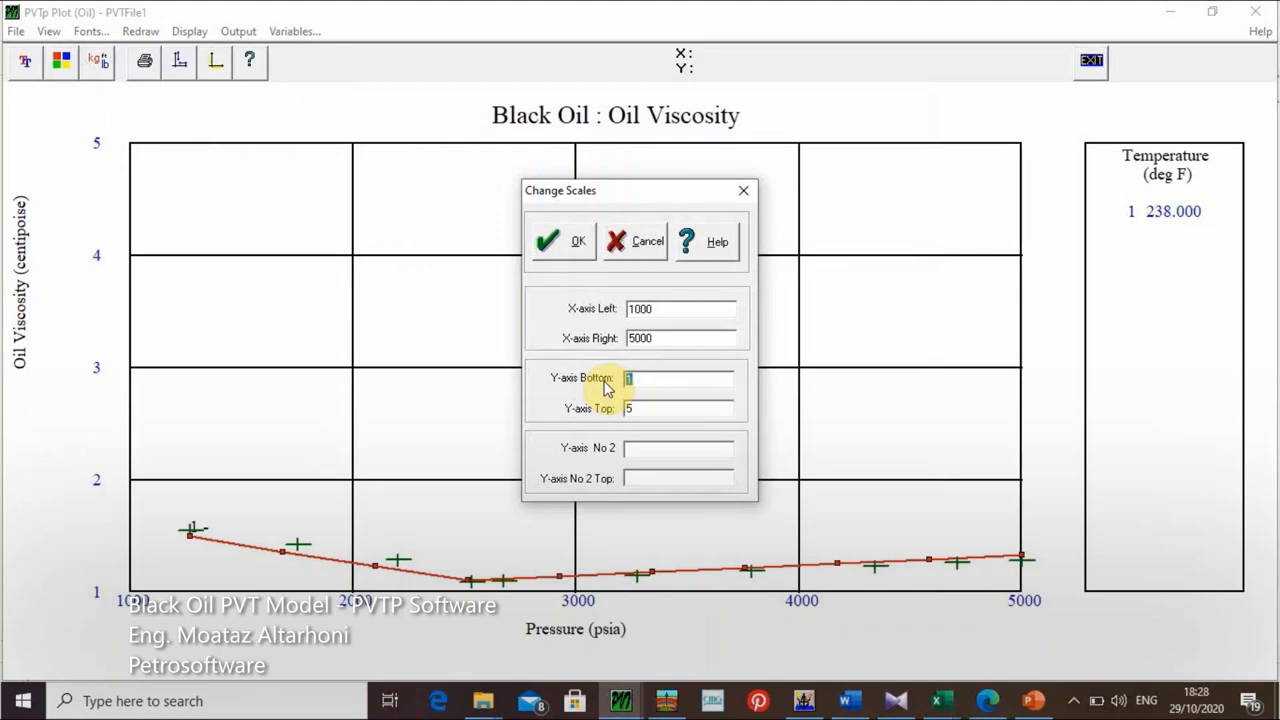
type("1")
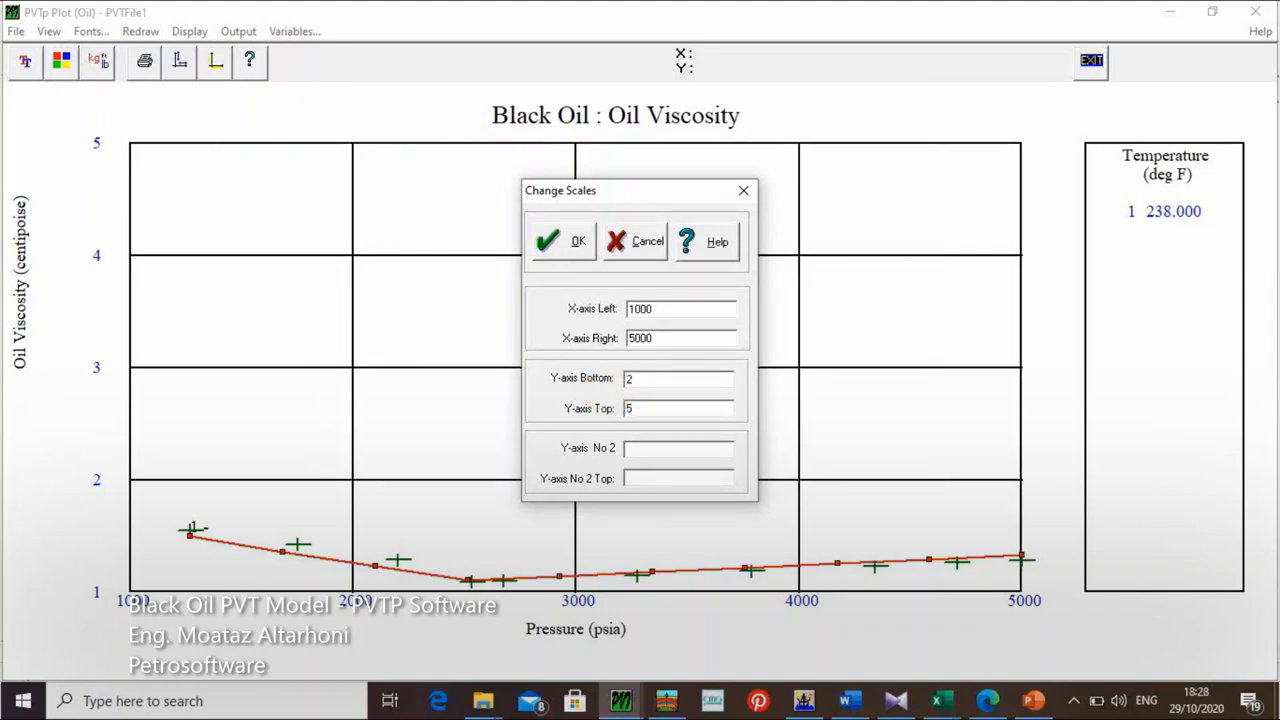
left_click_drag(630, 380, 585, 420)
type("1")
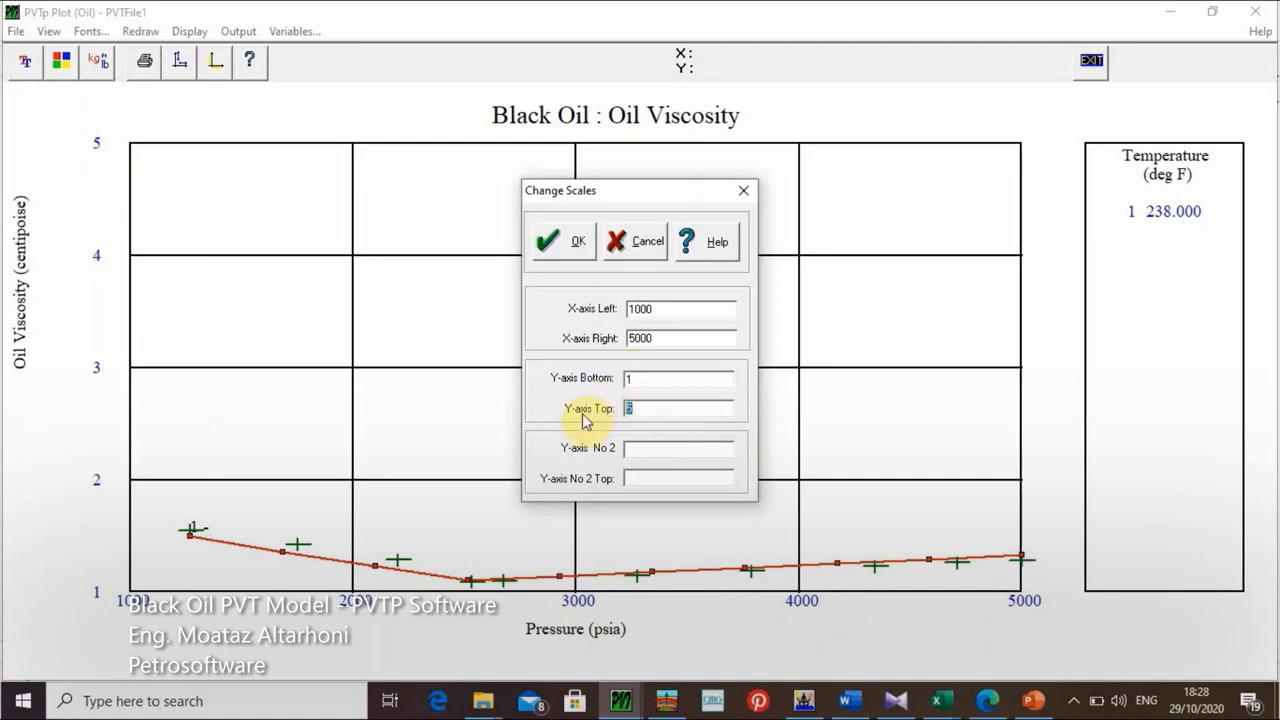
type("2")
key("Return")
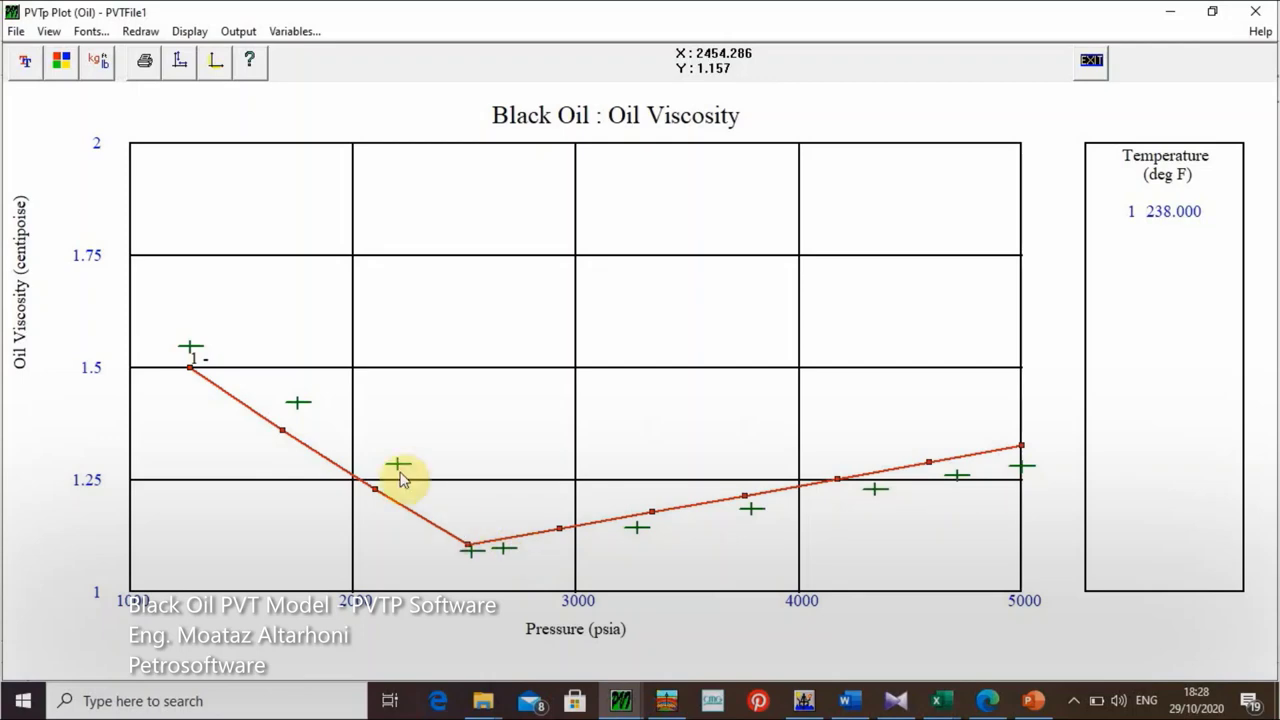
Step: Exit the plot, keep Beggs et al as the oil viscosity correlation, and accept the black oil matching
left_click(1088, 60)
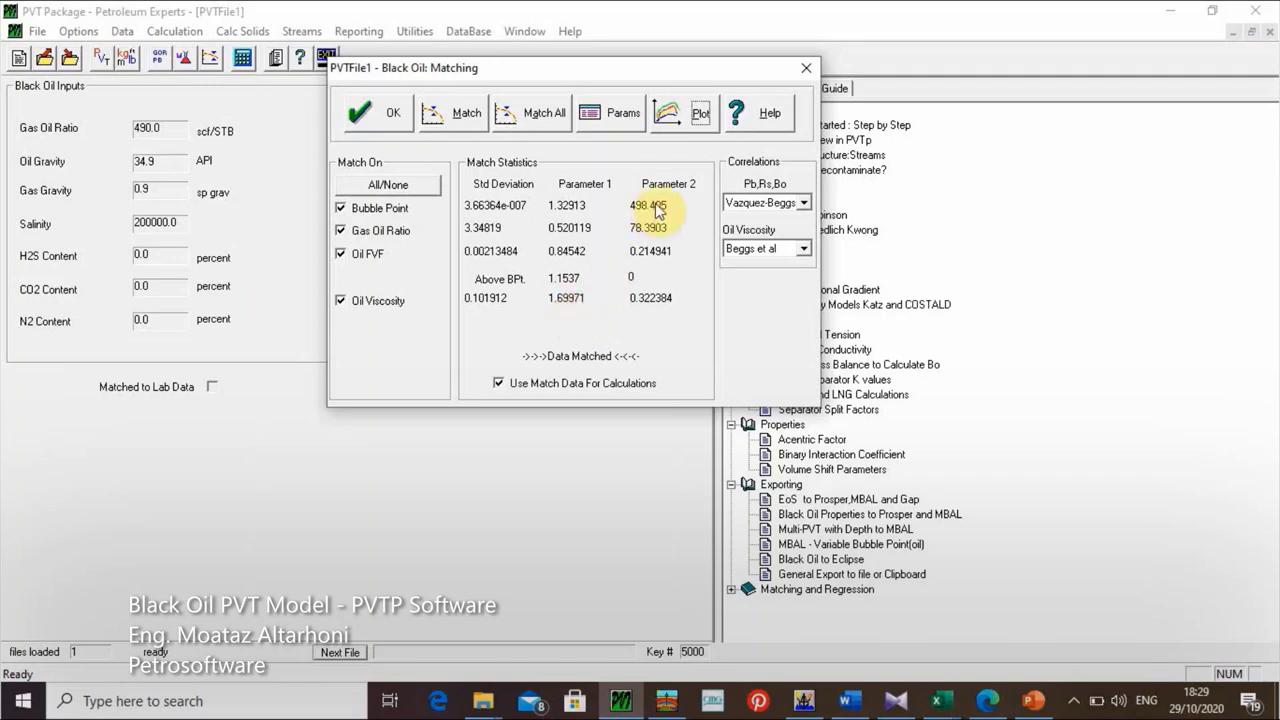
left_click(758, 249)
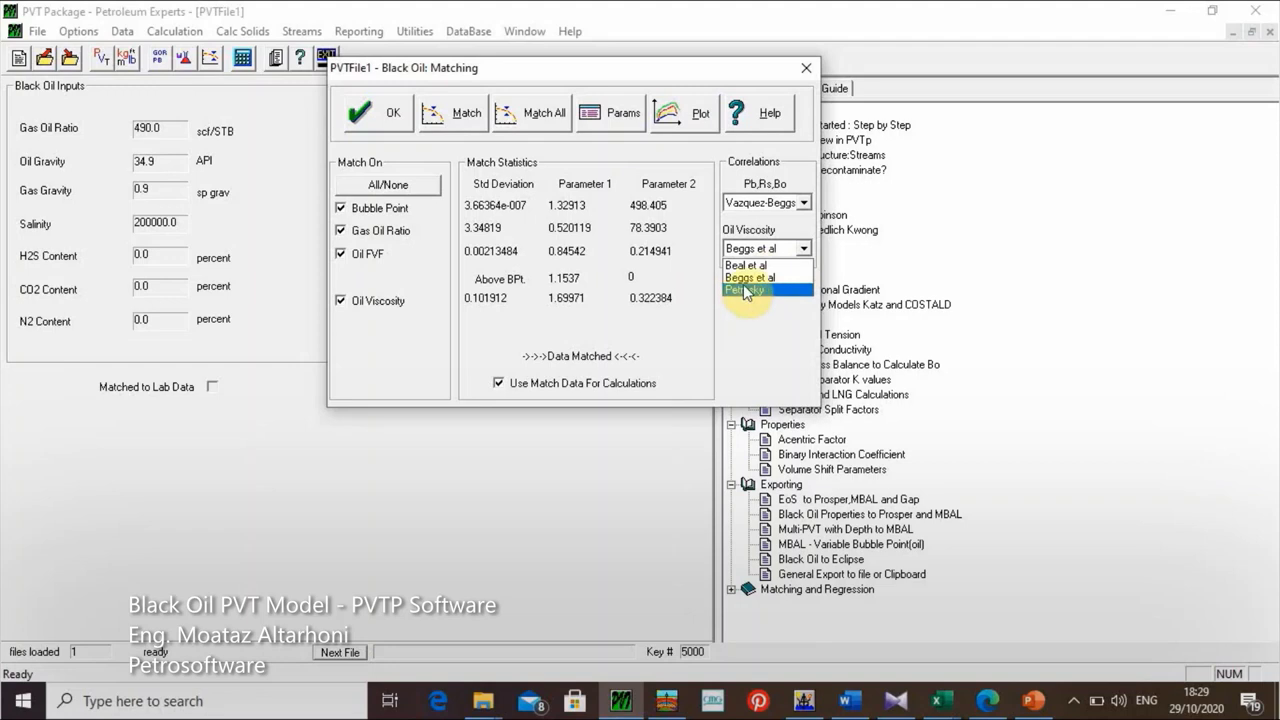
left_click(777, 279)
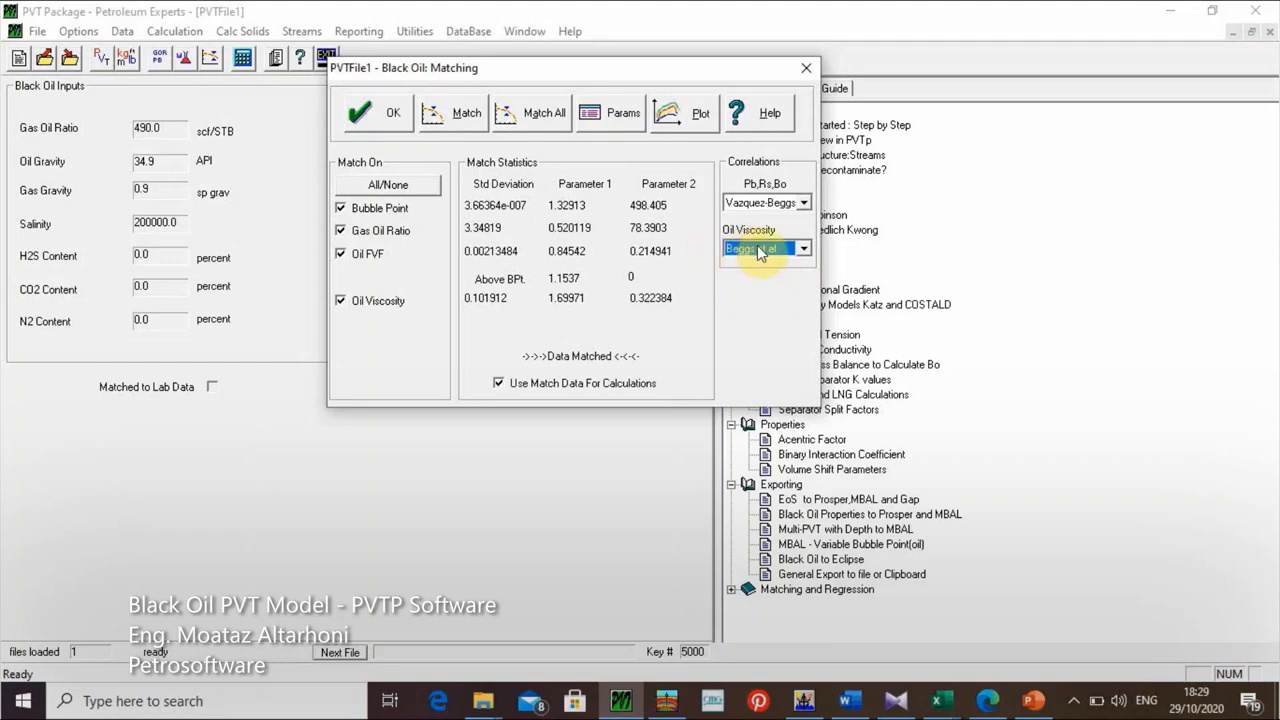
left_click(379, 119)
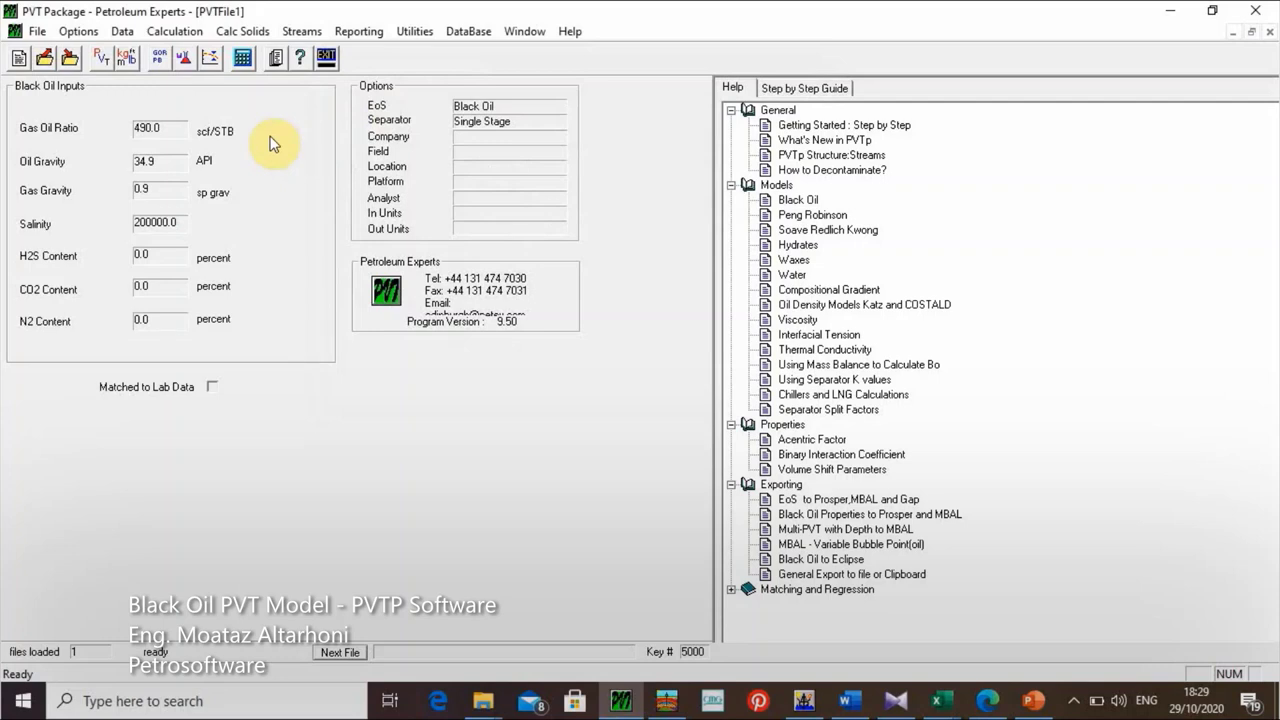
Step: Open the black oil calculation setup, look at the User Selected data points, and return to Automatic
left_click(173, 36)
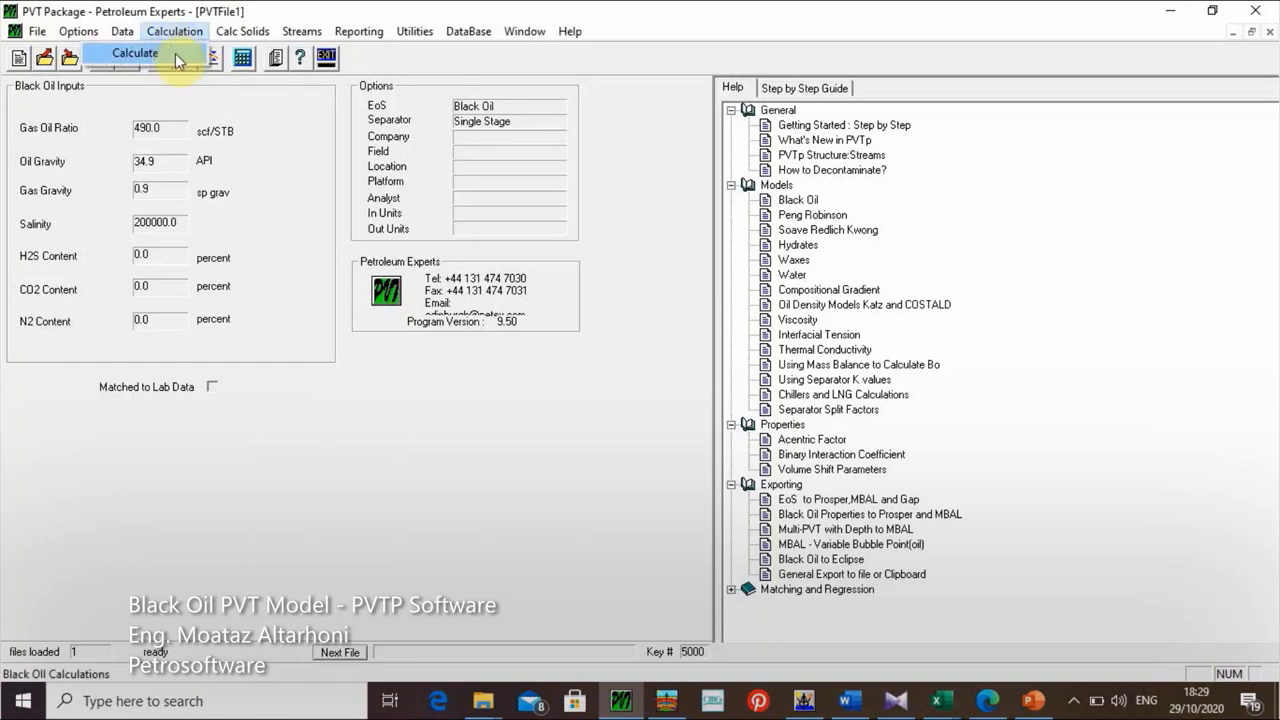
mouse_move(122, 31)
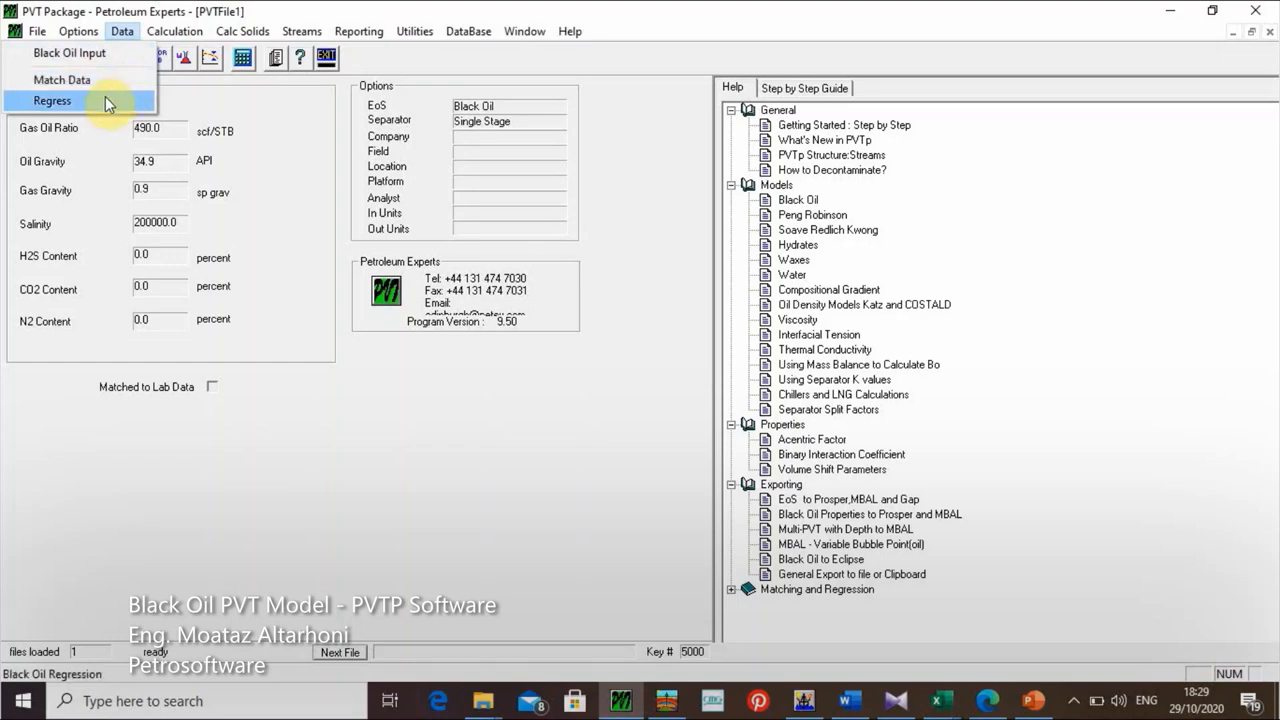
mouse_move(175, 31)
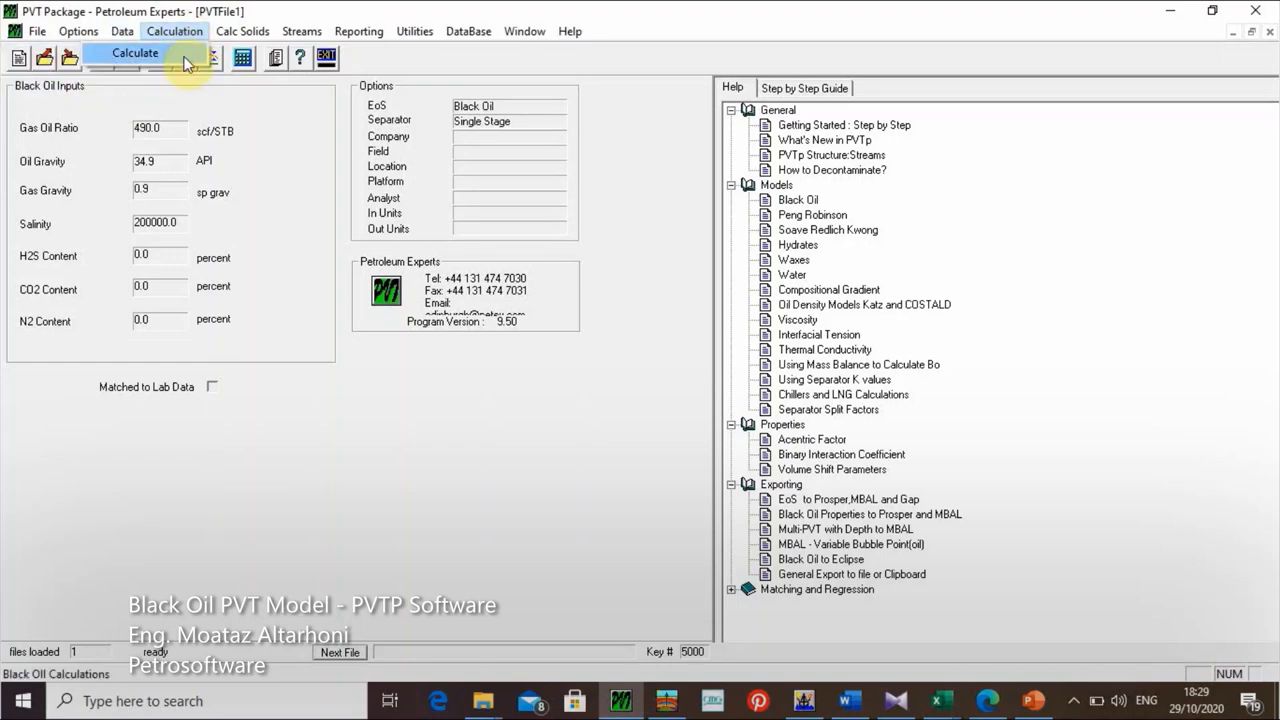
left_click(184, 60)
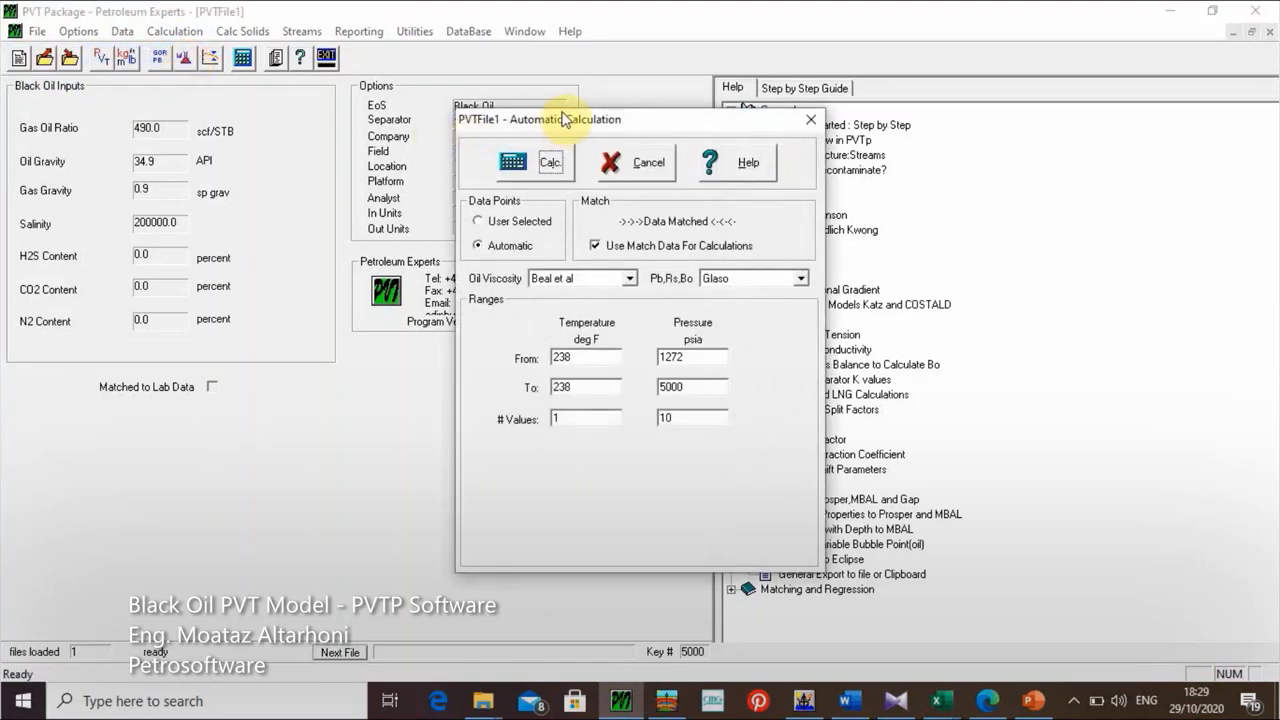
left_click_drag(606, 124, 607, 93)
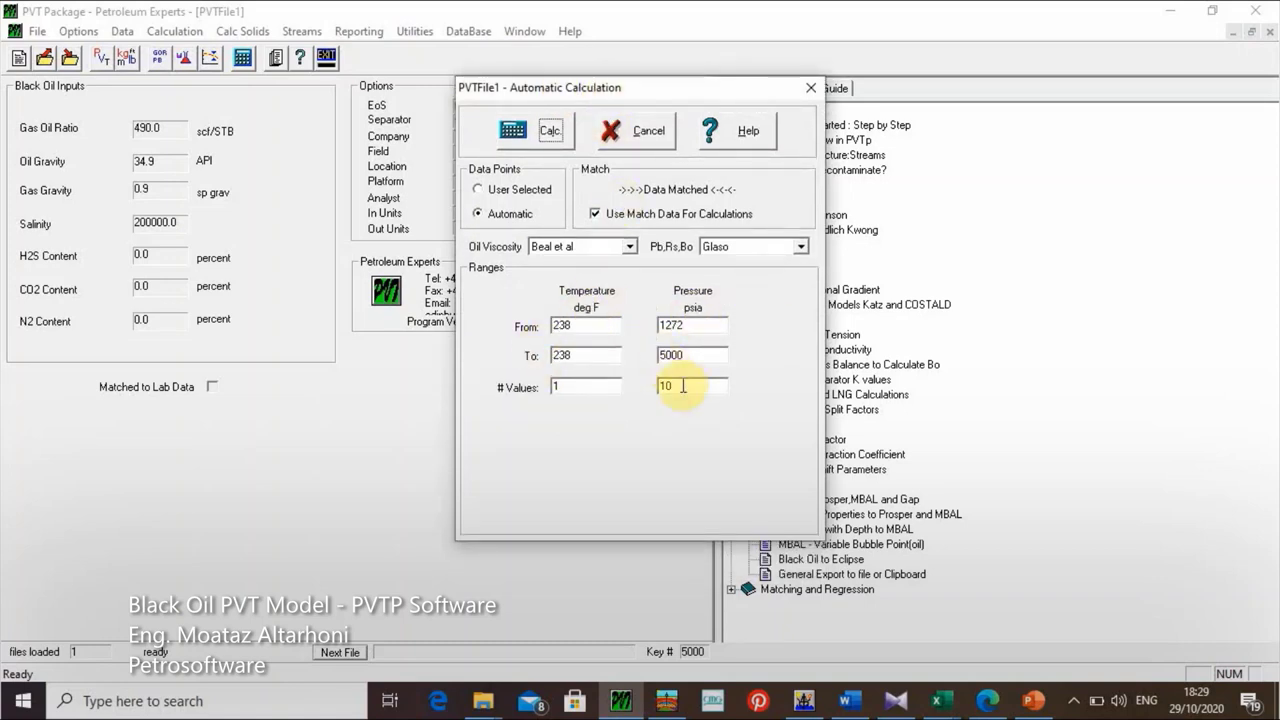
left_click(479, 191)
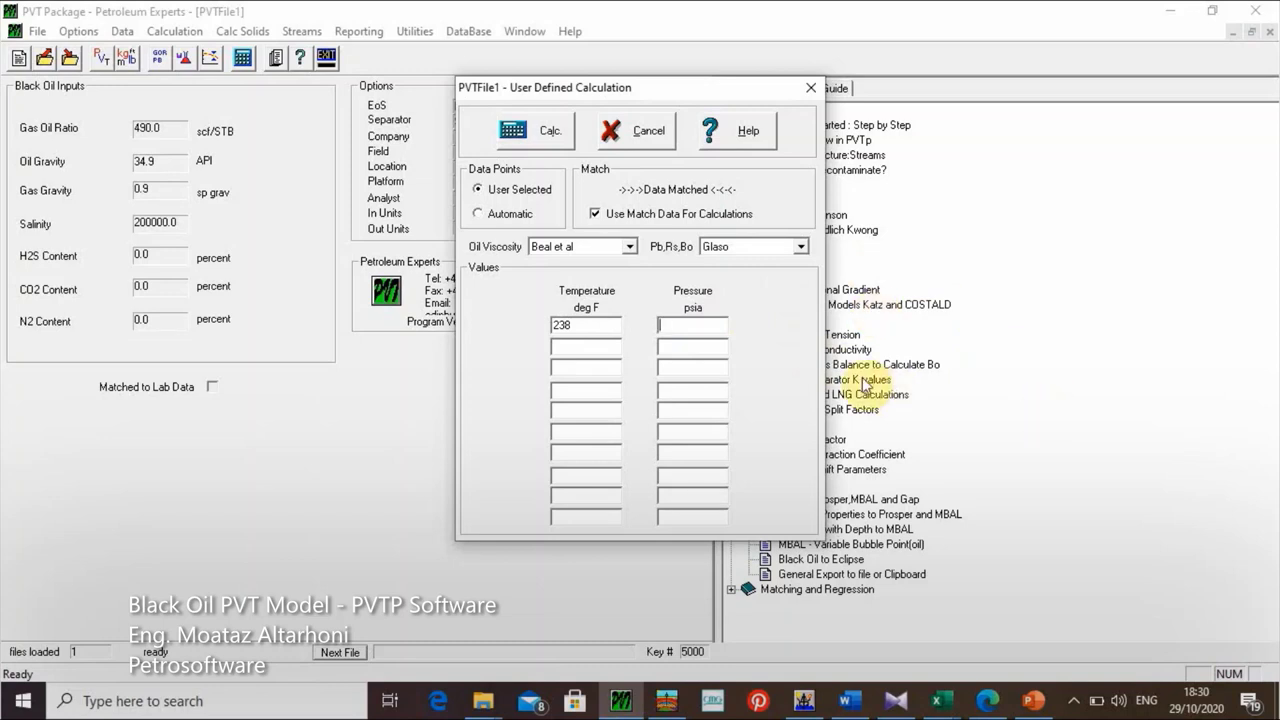
left_click(477, 216)
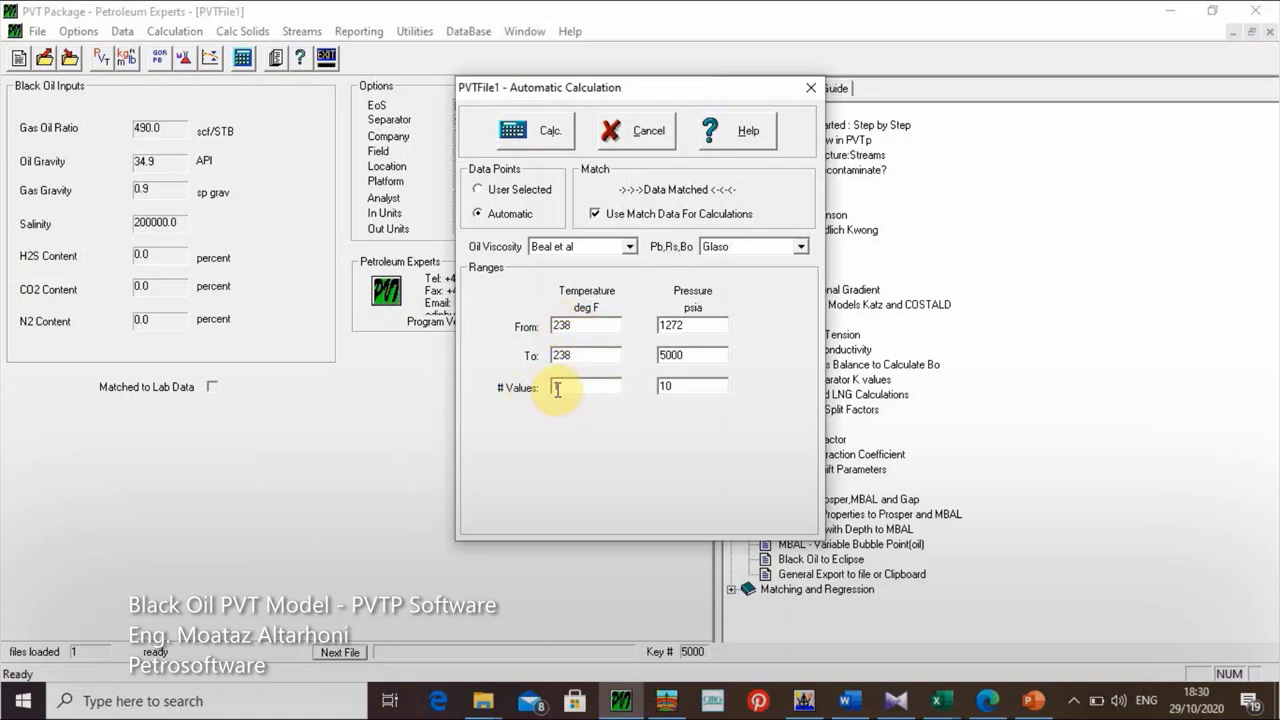
Step: Set the automatic calculation's pressure range to start at 15 psia, with 10 pressure values
double_click(674, 323)
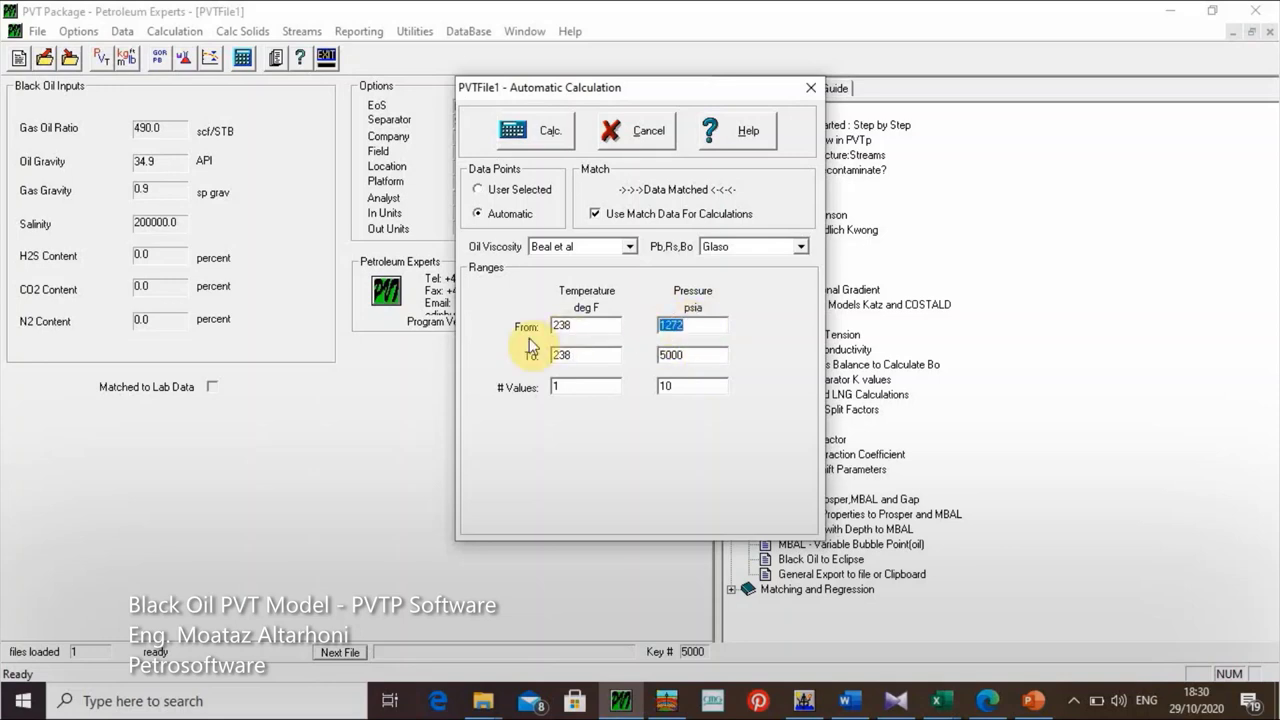
type("500")
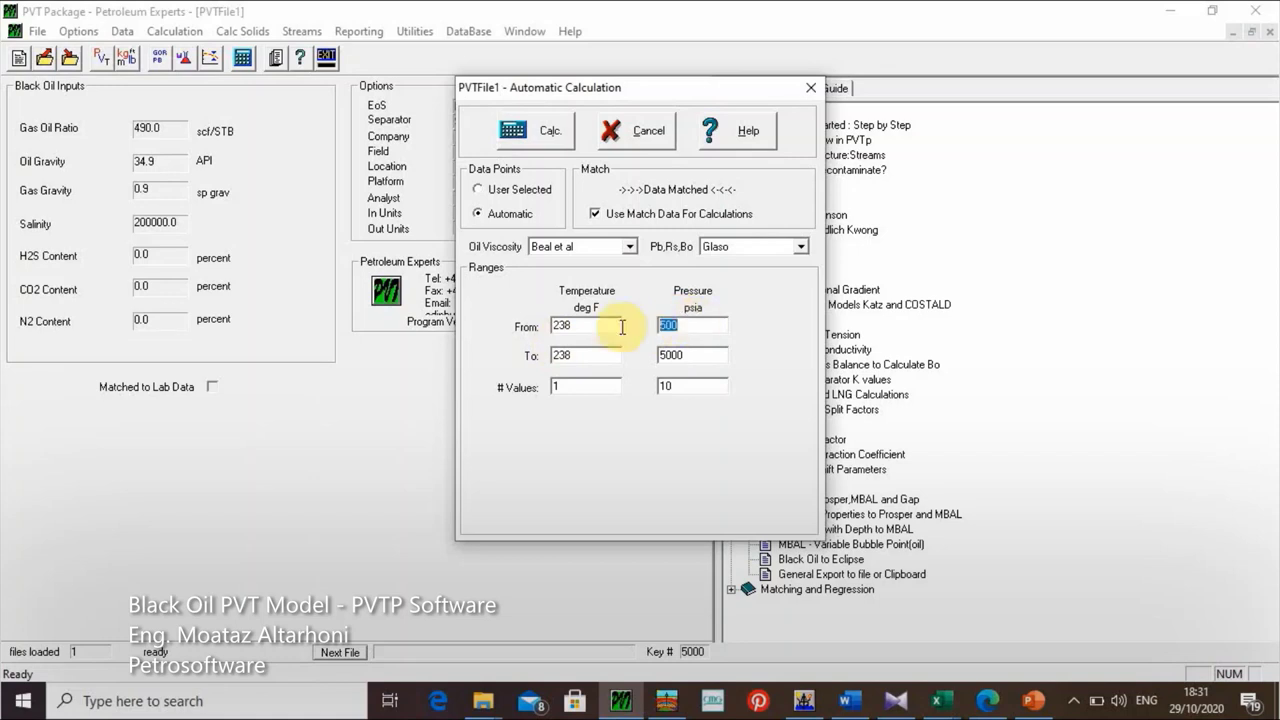
key("BackSpace")
key("BackSpace")
key("BackSpace")
type("15")
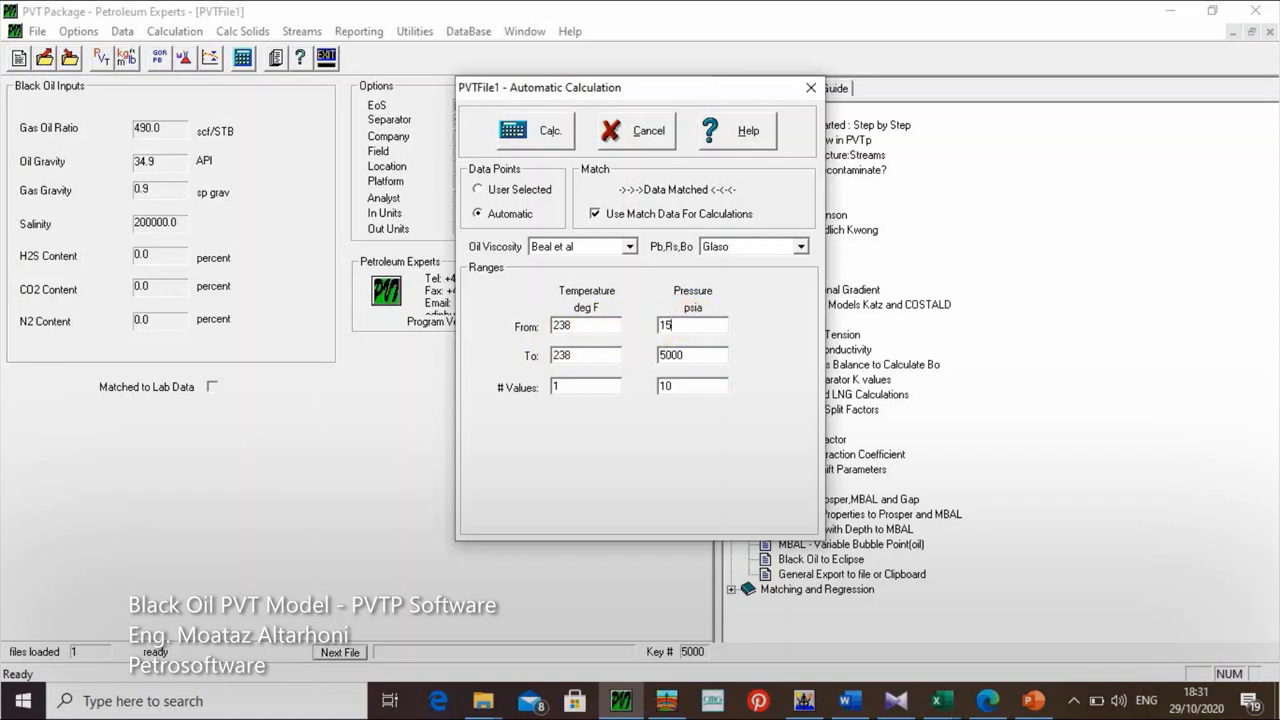
double_click(667, 355)
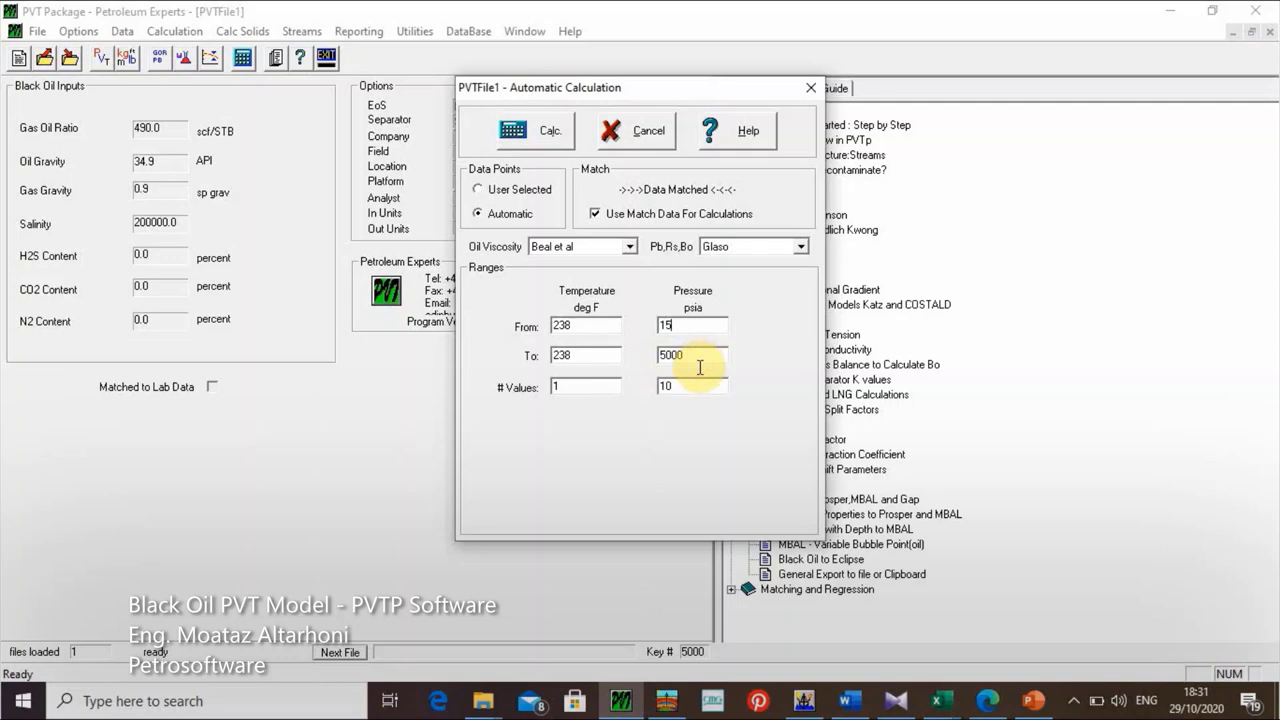
double_click(668, 386)
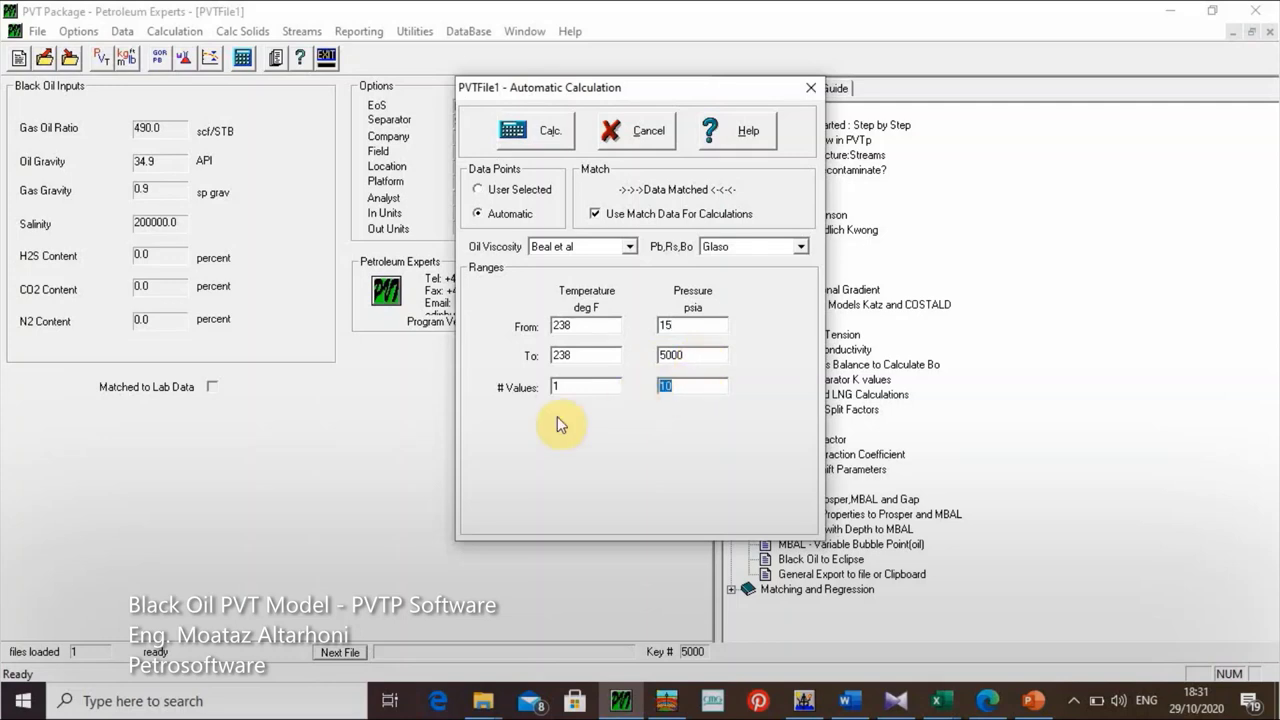
type("10")
Step: Set the Pb, Rs, Bo correlation for the calculation to Vazquez-Beggs
left_click(770, 248)
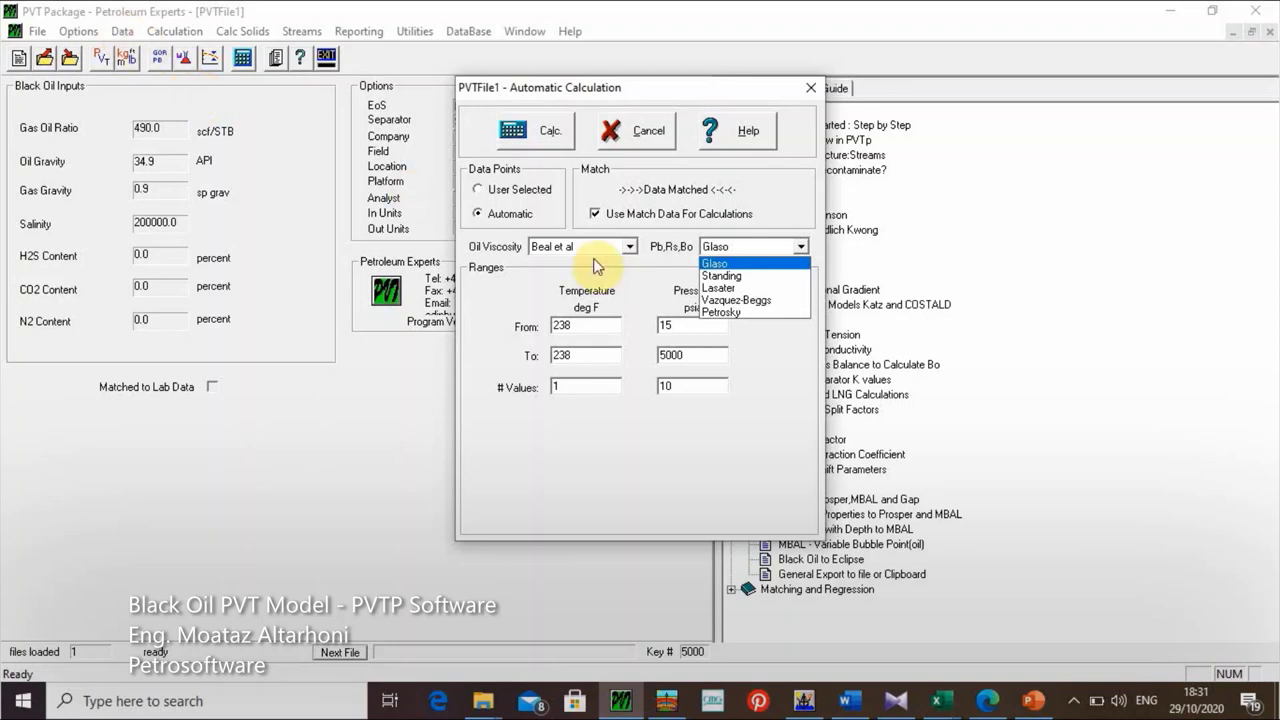
left_click(742, 263)
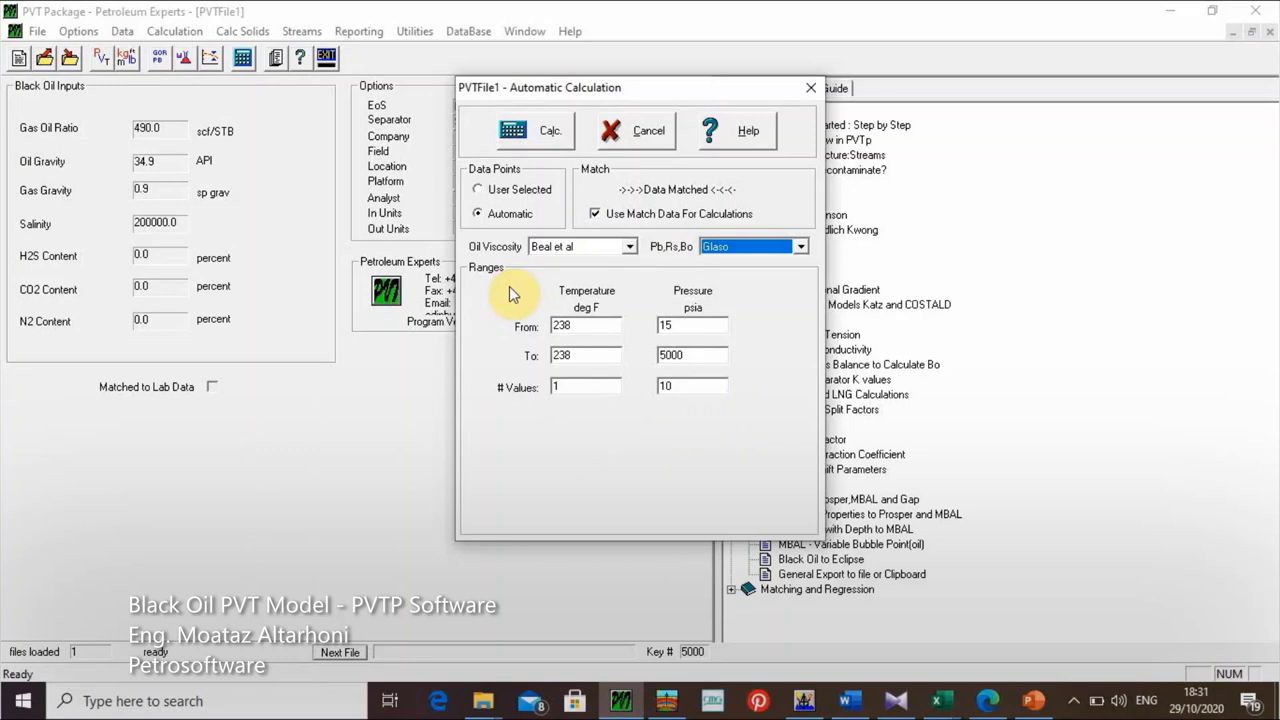
left_click(725, 250)
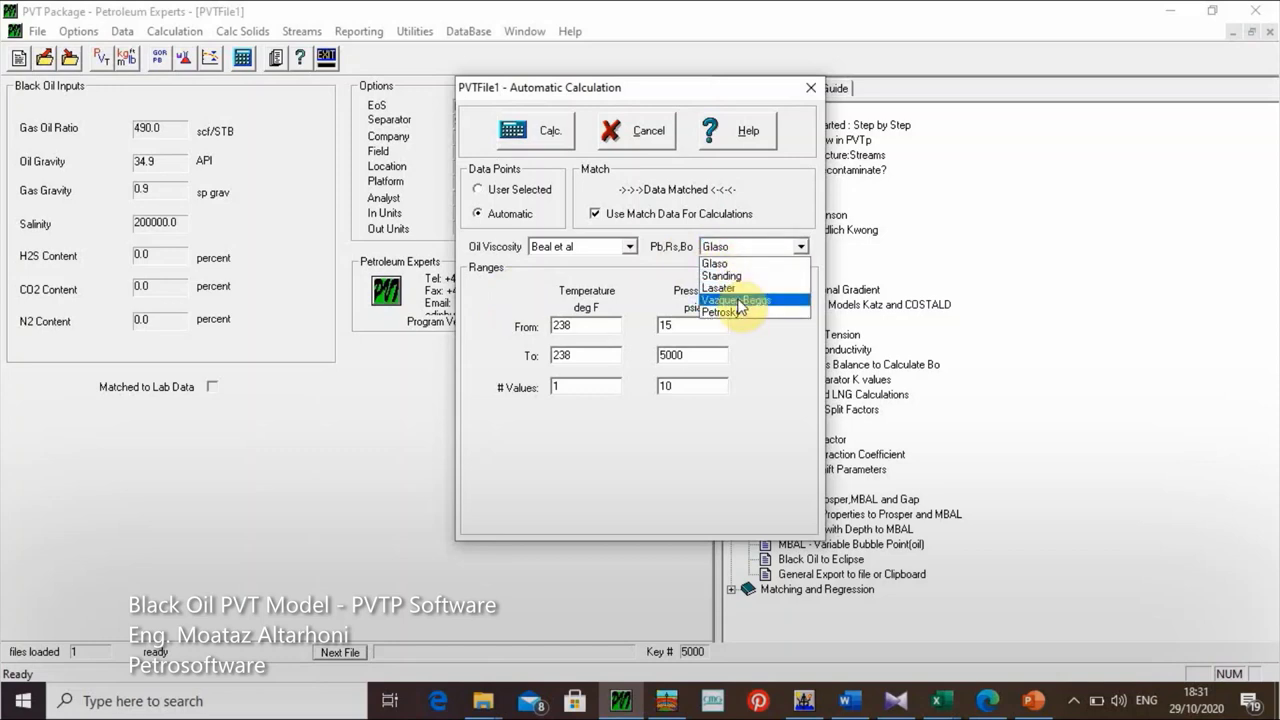
left_click(740, 301)
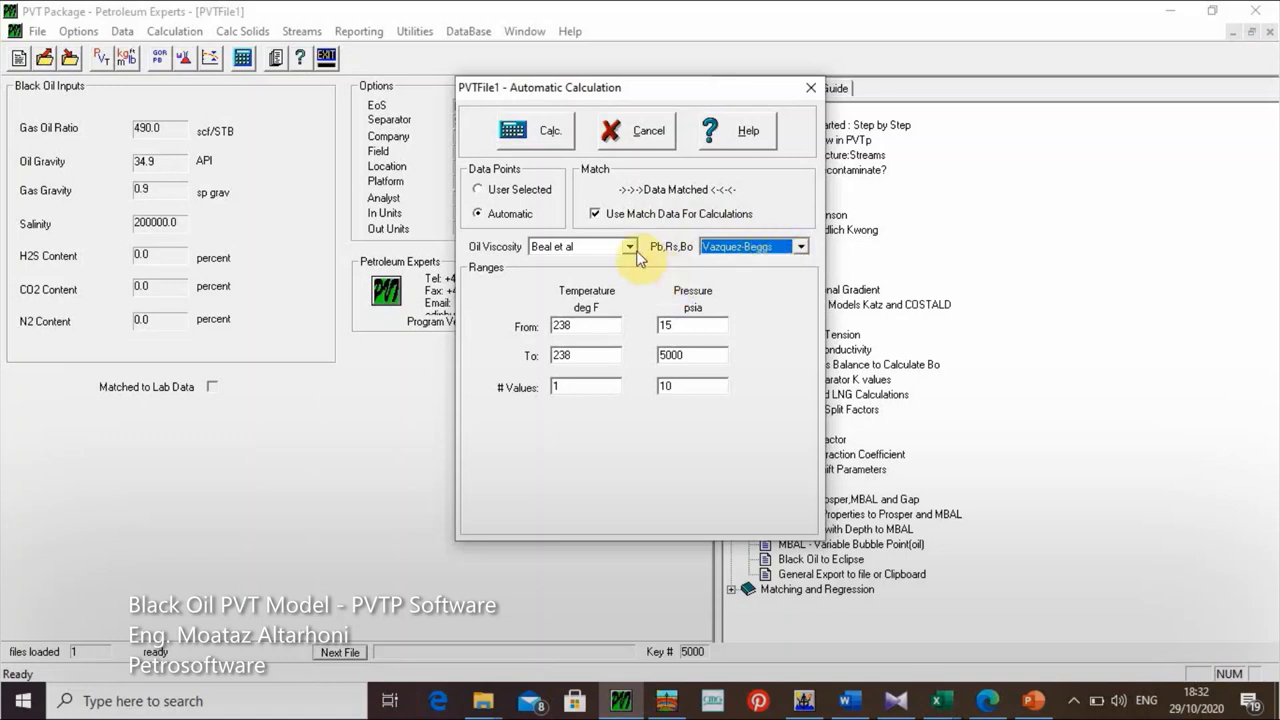
double_click(672, 358)
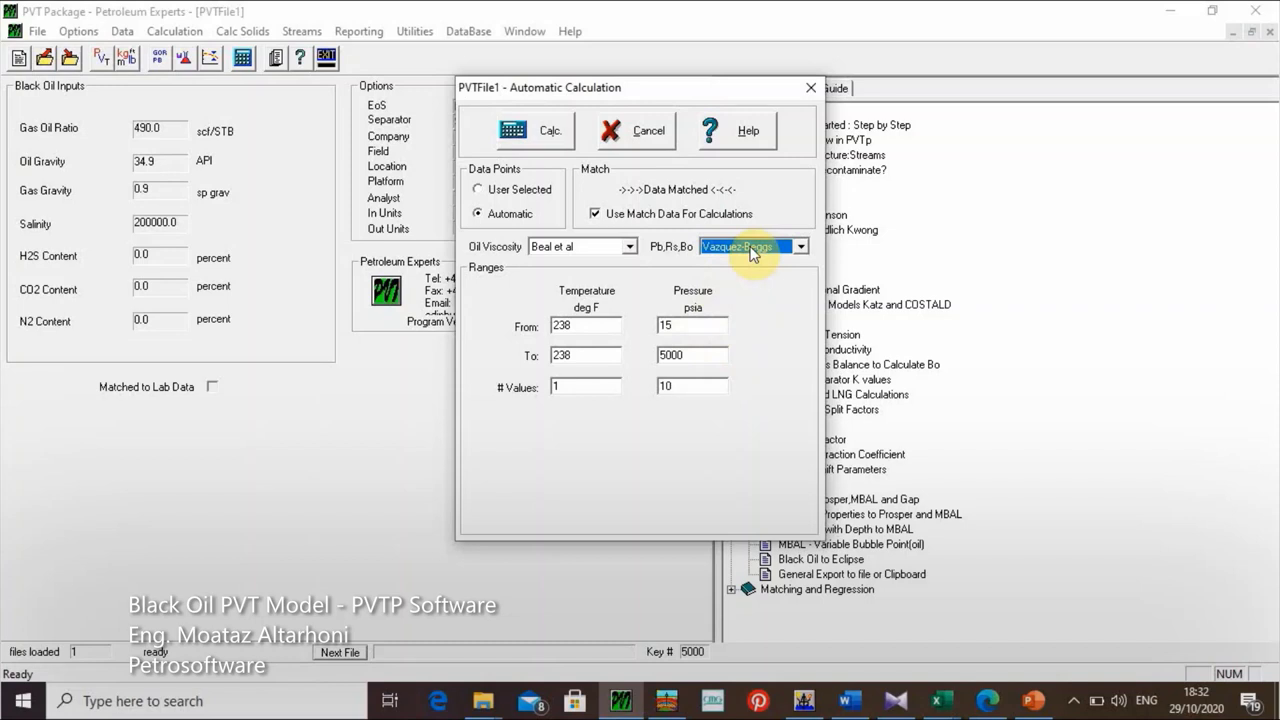
Step: Run the automatic black oil calculation over the set pressure range and acknowledge its completion
left_click(539, 138)
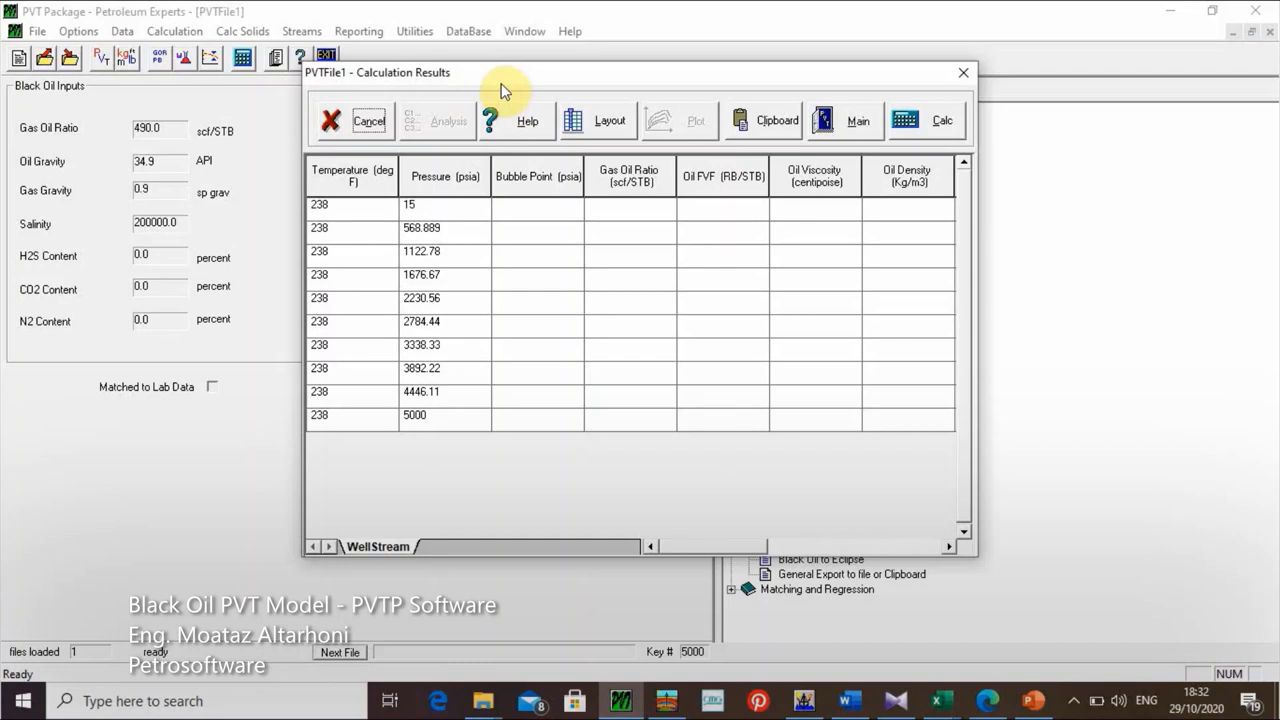
left_click(928, 124)
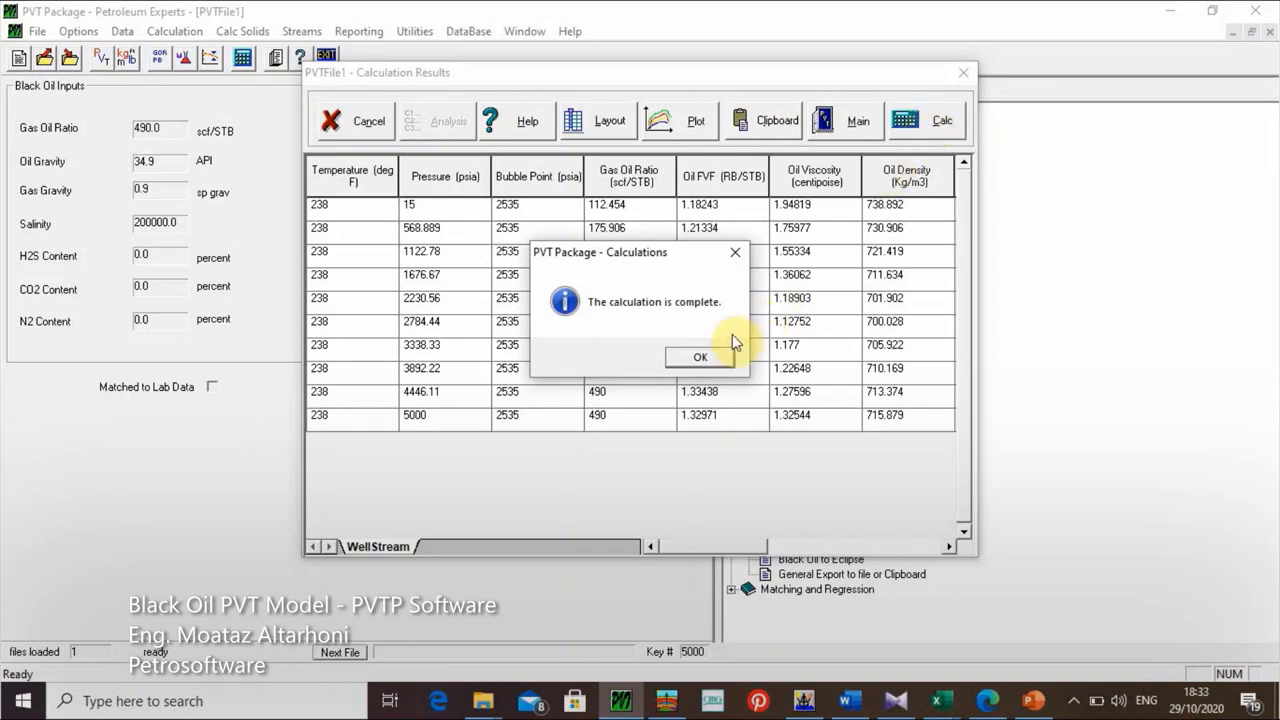
left_click(705, 357)
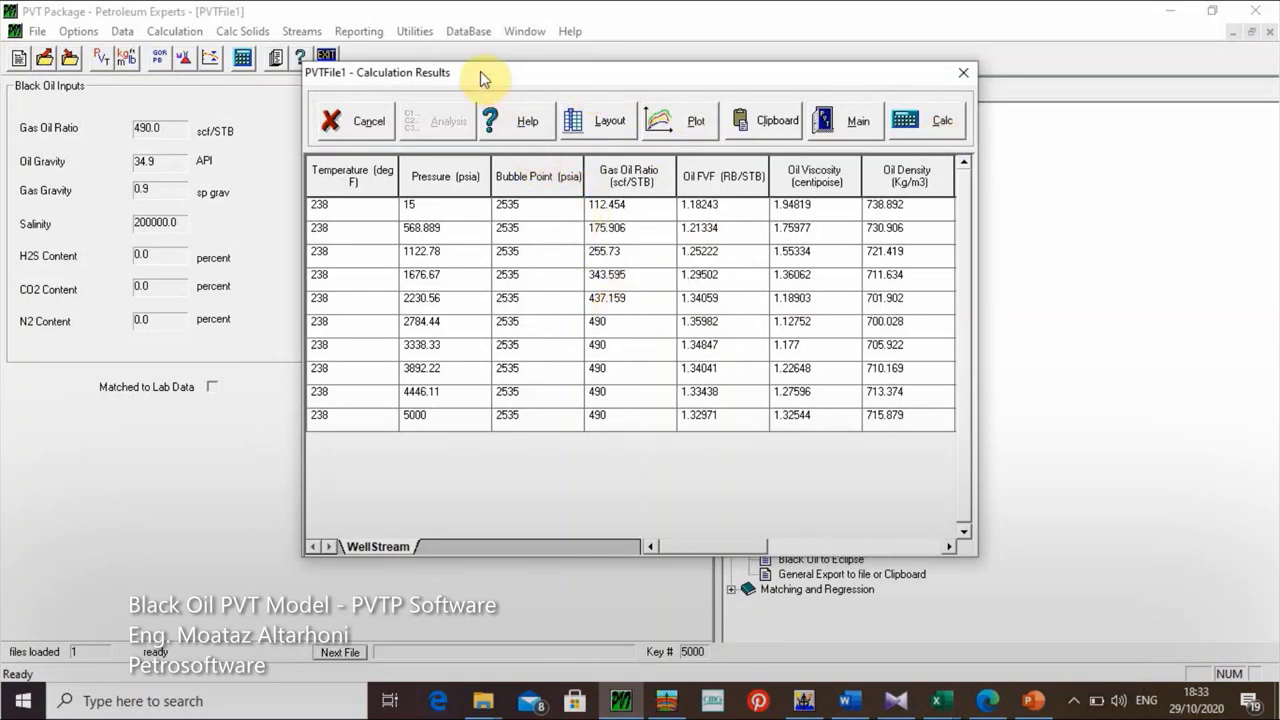
Step: Look at the plot of calculated oil viscosity against pressure and return to the calculation results
left_click_drag(480, 73, 540, 59)
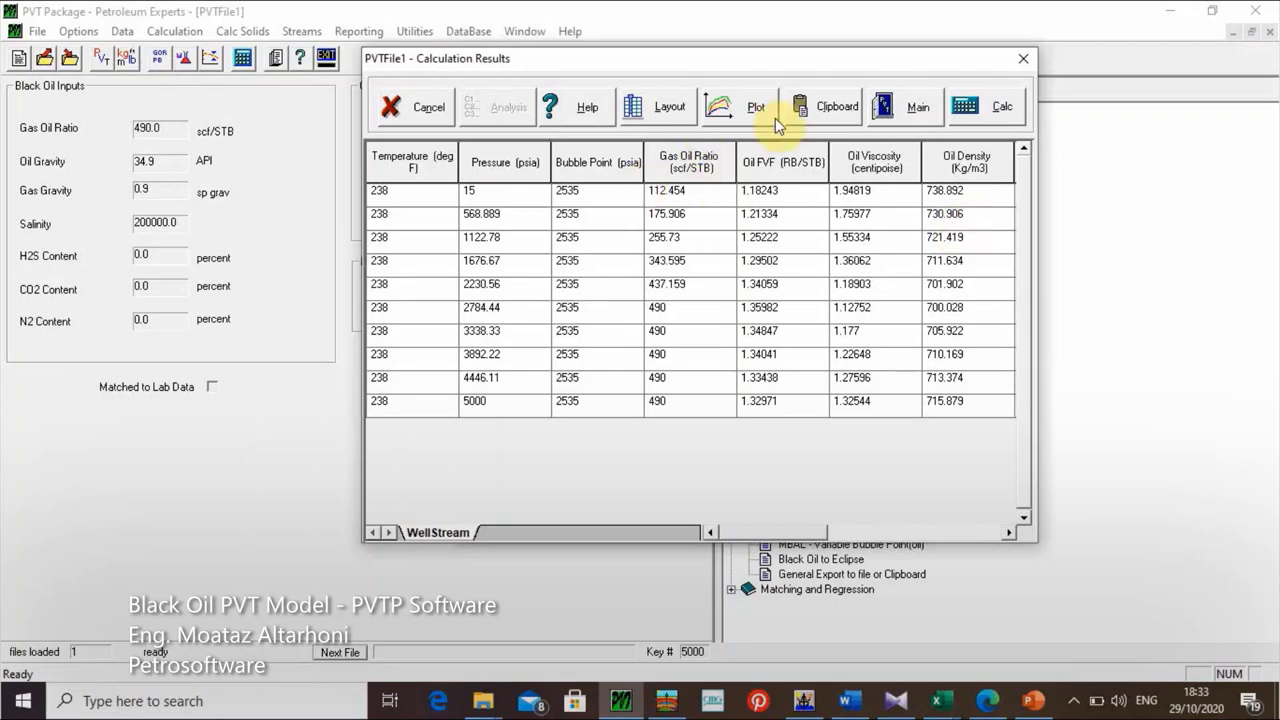
left_click(748, 110)
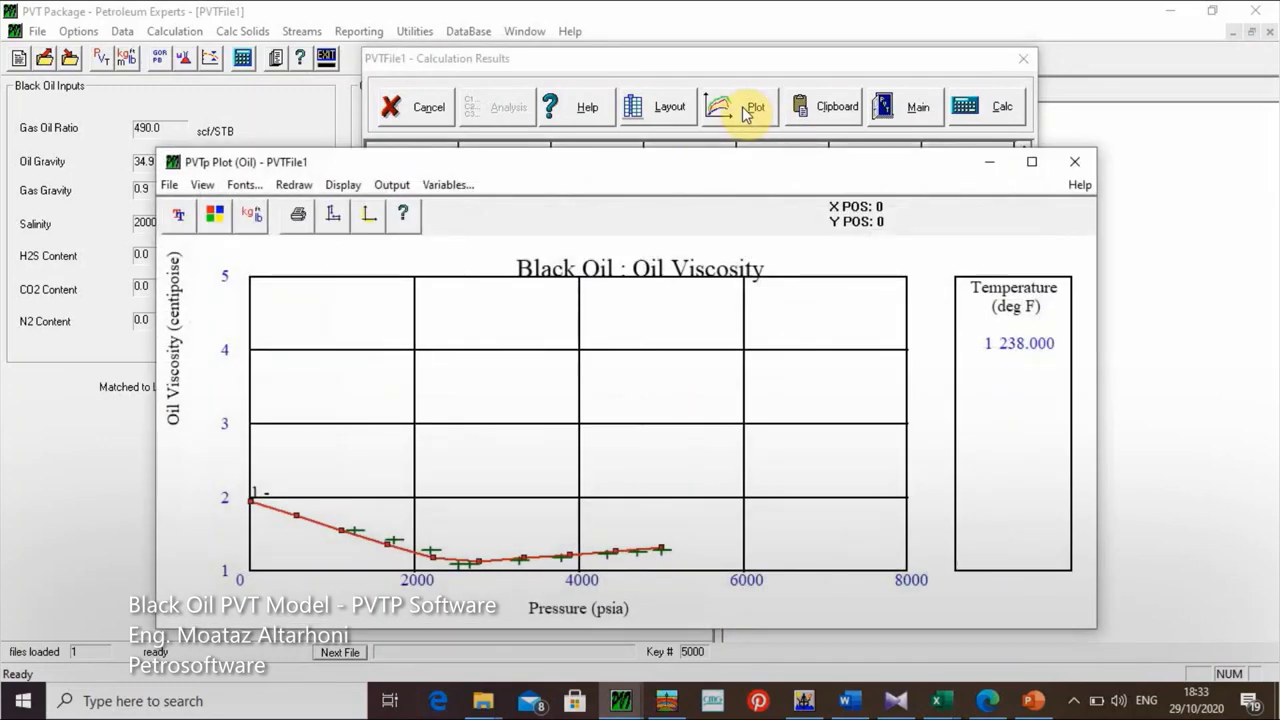
left_click(1073, 168)
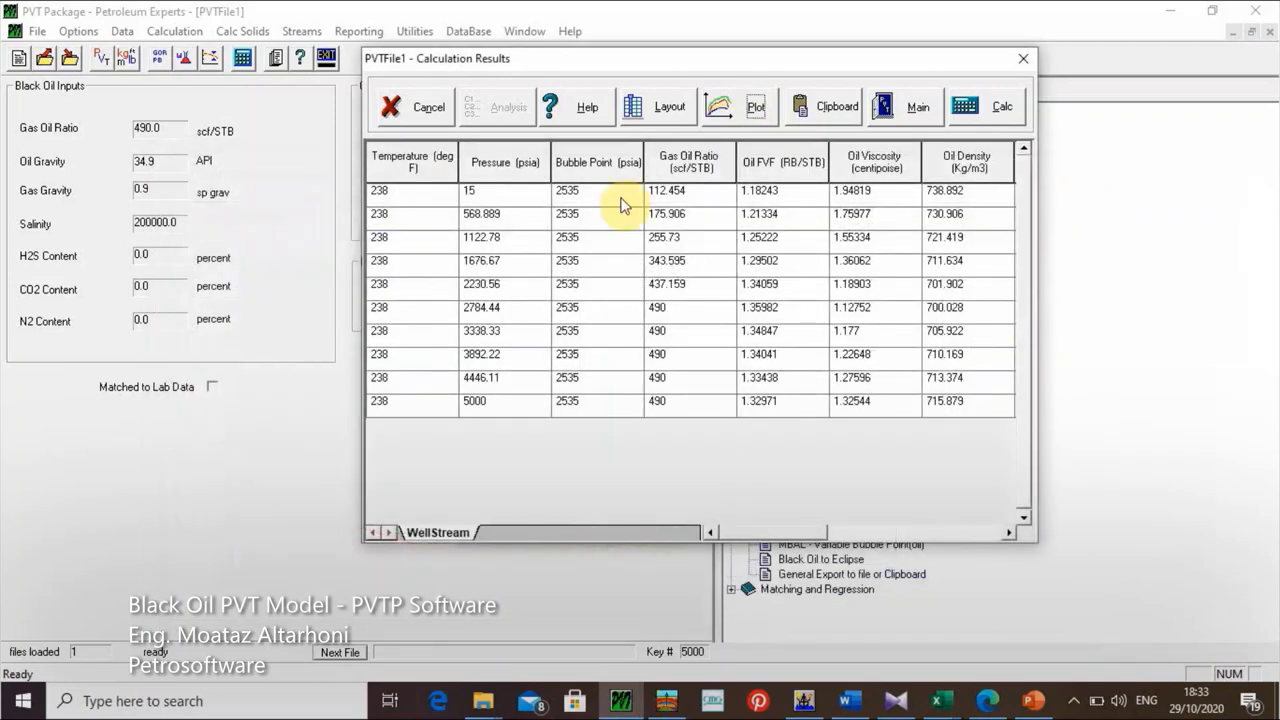
Step: Copy all calculated results from the table and paste them into the Excel DLE sheet starting at cell K8
left_click_drag(420, 195, 979, 413)
key("ctrl+c")
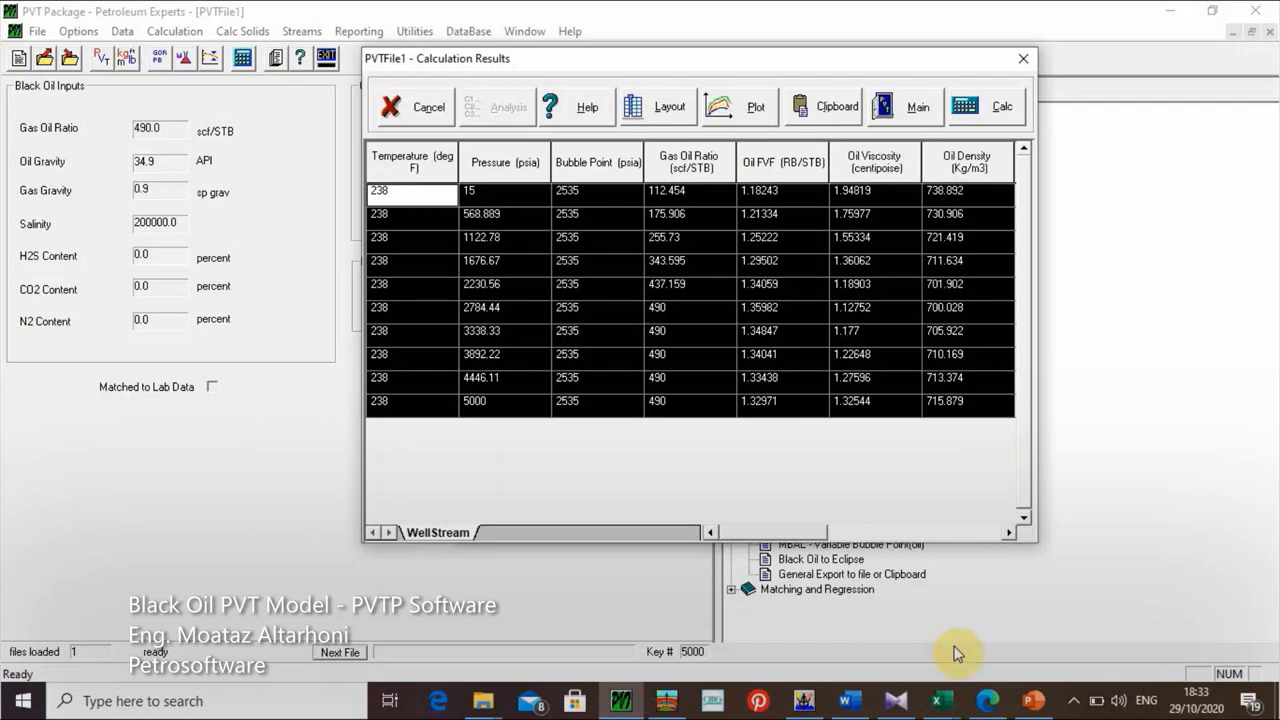
mouse_move(948, 700)
left_click(823, 636)
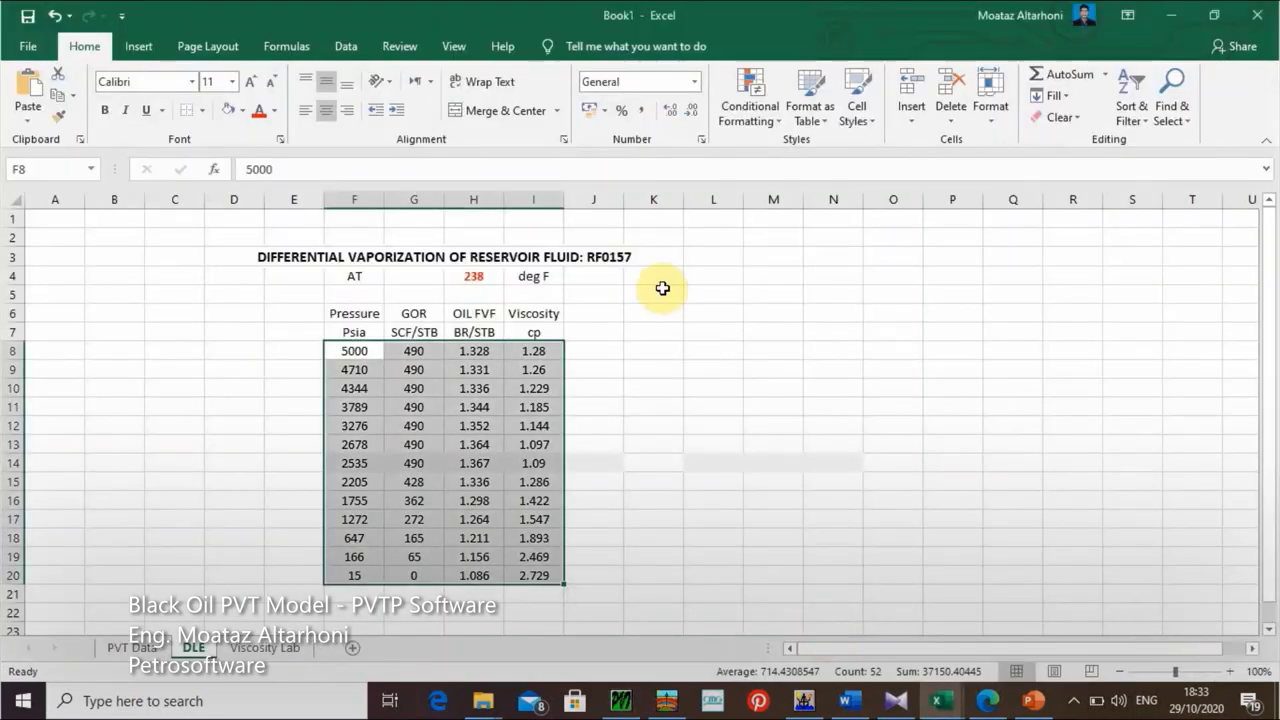
left_click(666, 344)
key("ctrl+v")
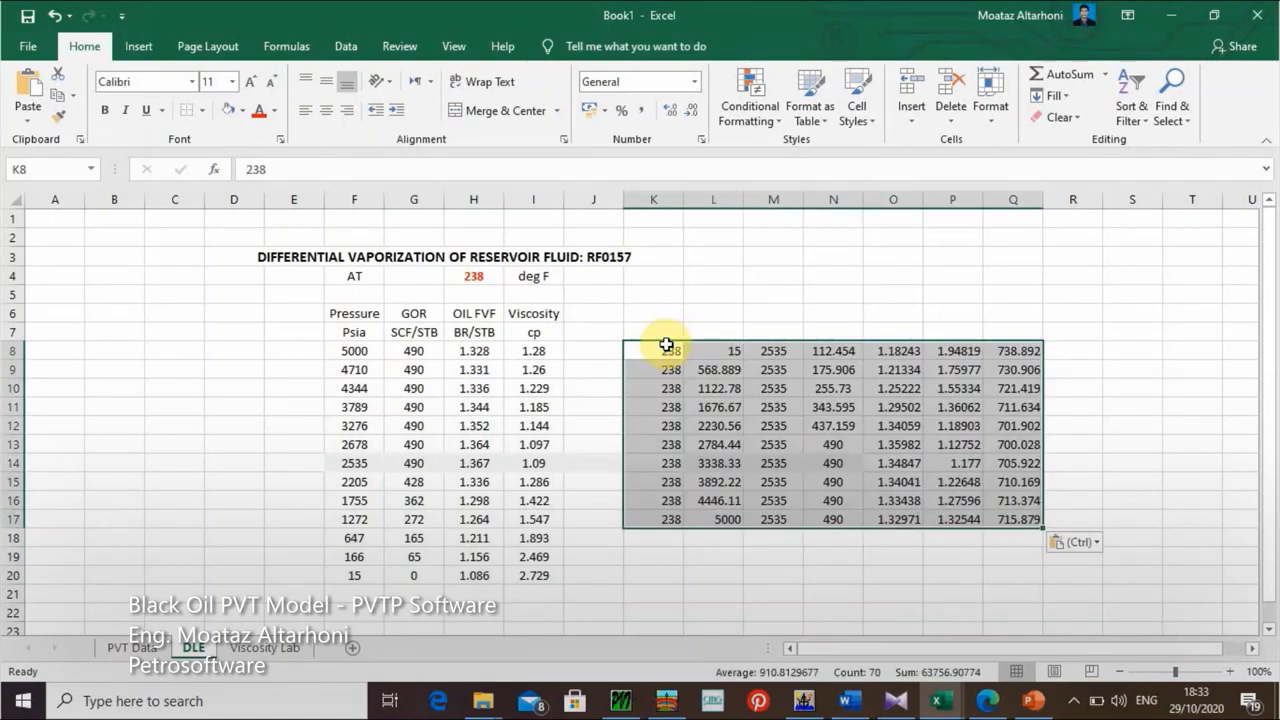
Step: Label the pasted pressure column "Pressure" with unit "Psia" and the bubble point column "Pb" with unit "psi" in rows 6 and 7
left_click(711, 314)
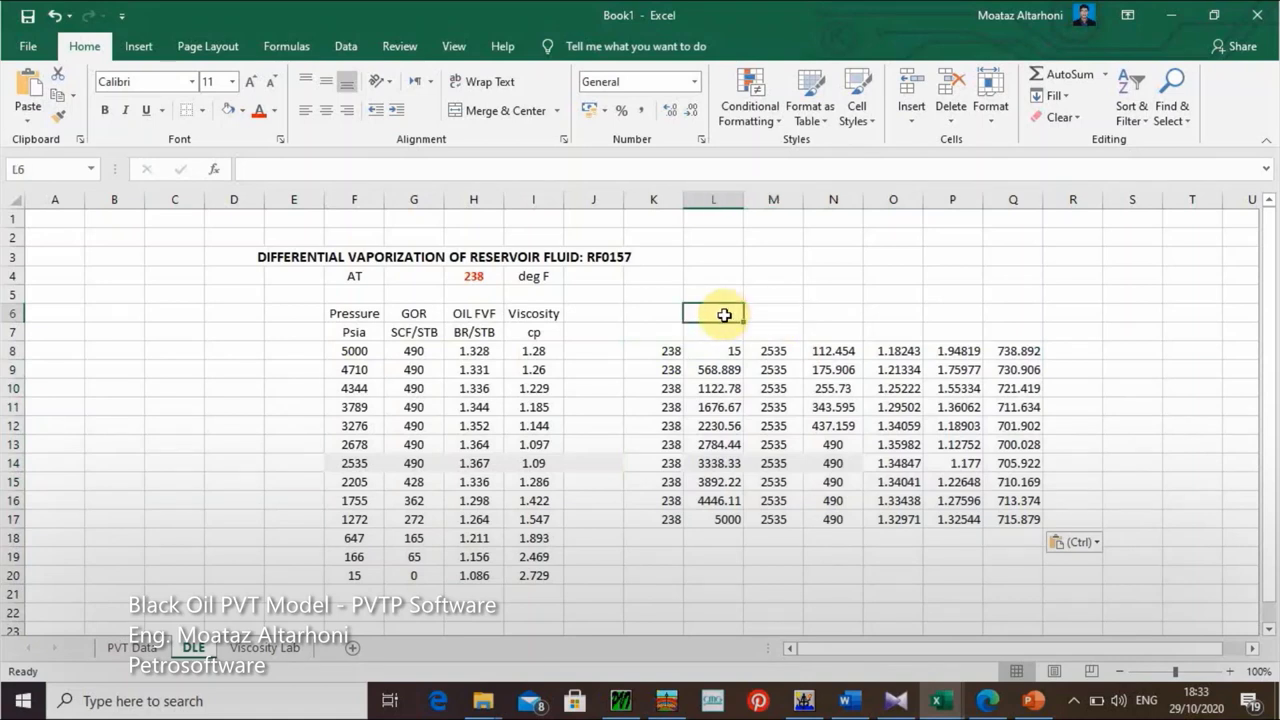
type("Pressure")
key("Return")
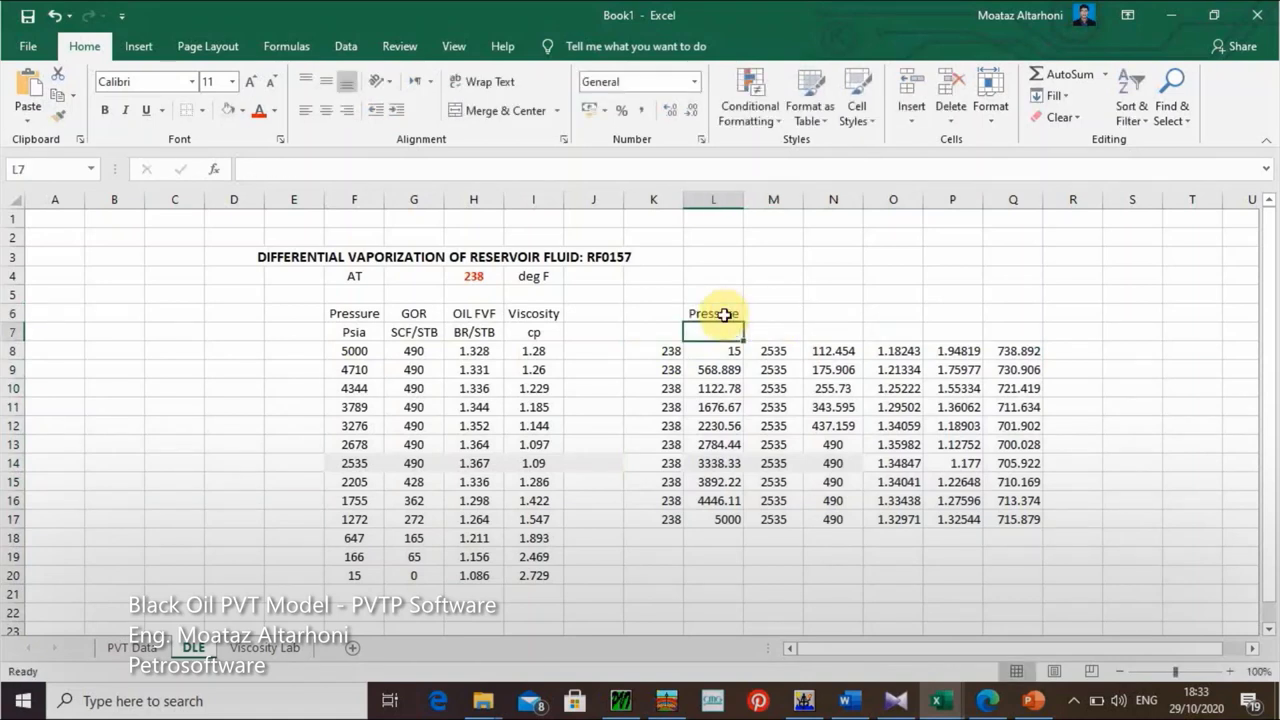
type("Psia")
key("Tab")
key("Up")
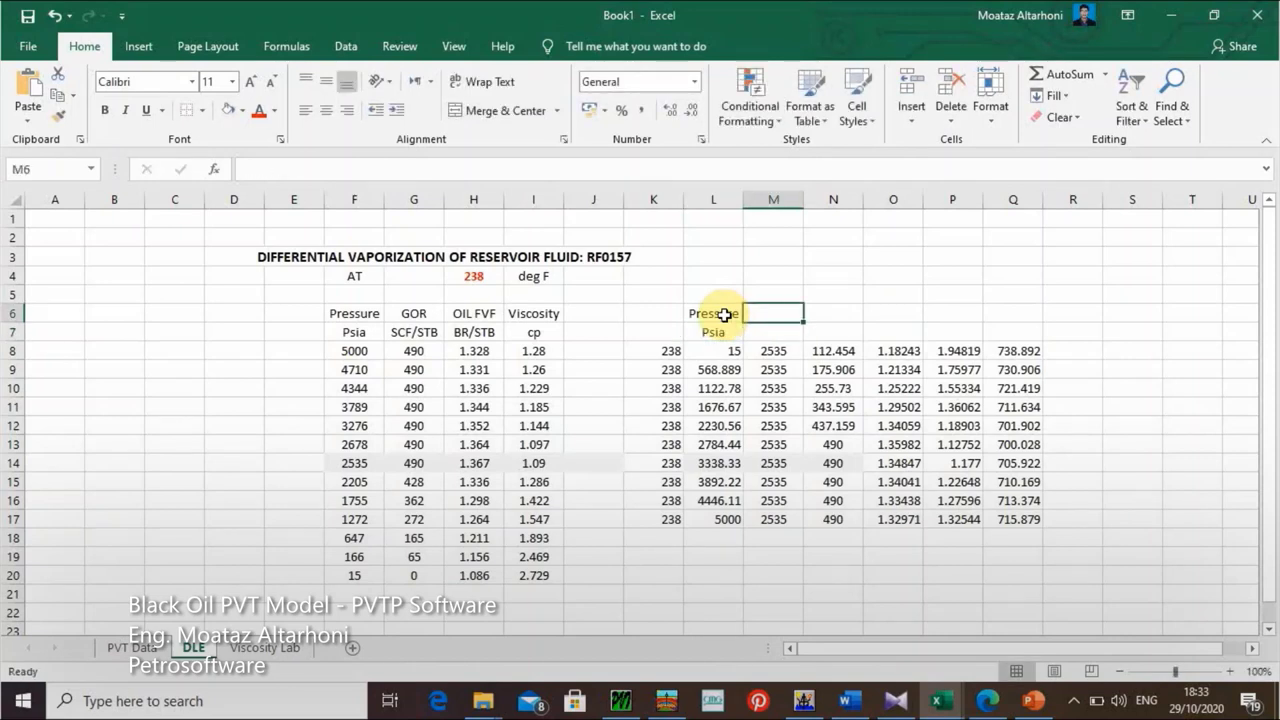
type("Pb")
key("Return")
type("pb")
key("BackSpace")
type("si")
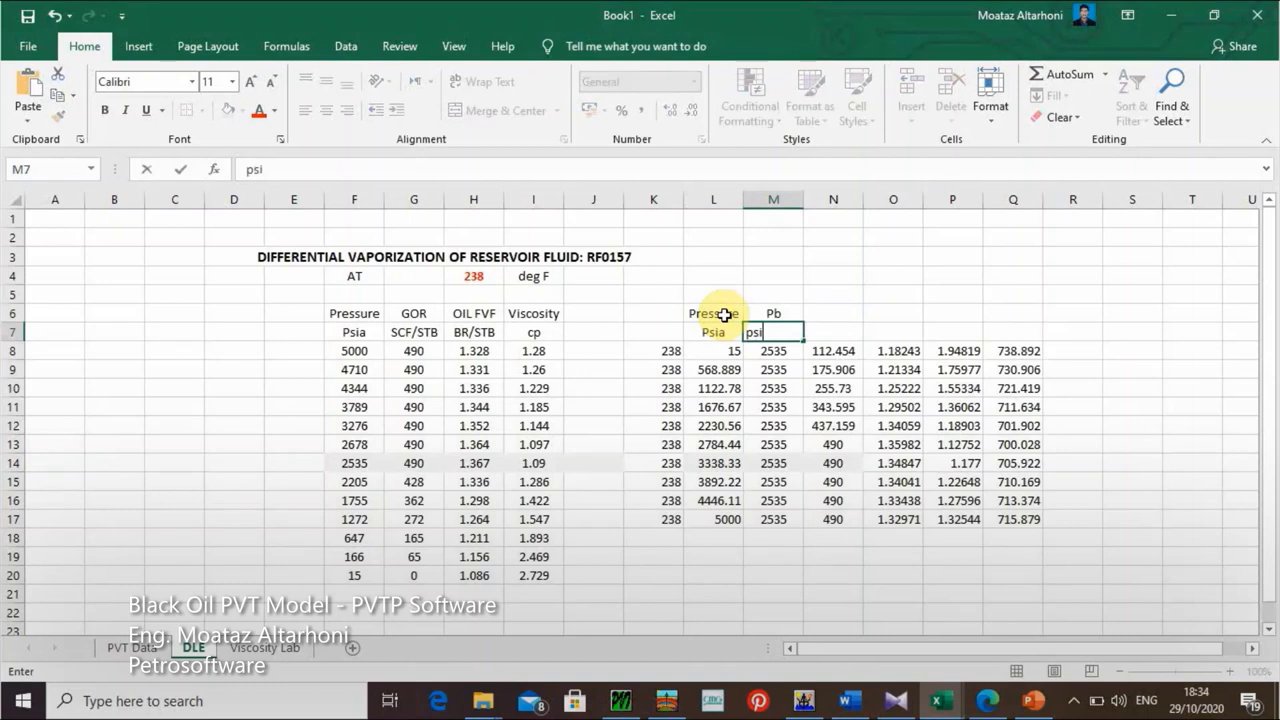
Step: Label column N "GOR" with unit "Scf/STB" and column O "Oil FVF"
left_click(825, 313)
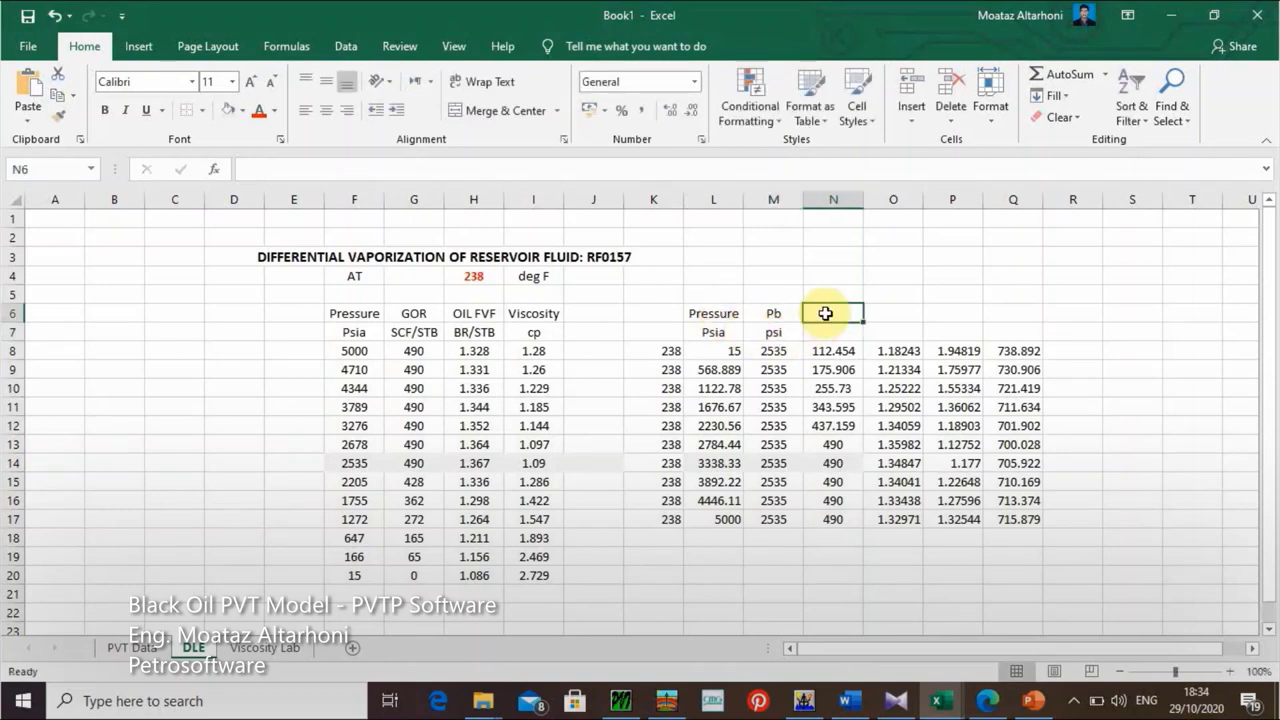
type("GOR")
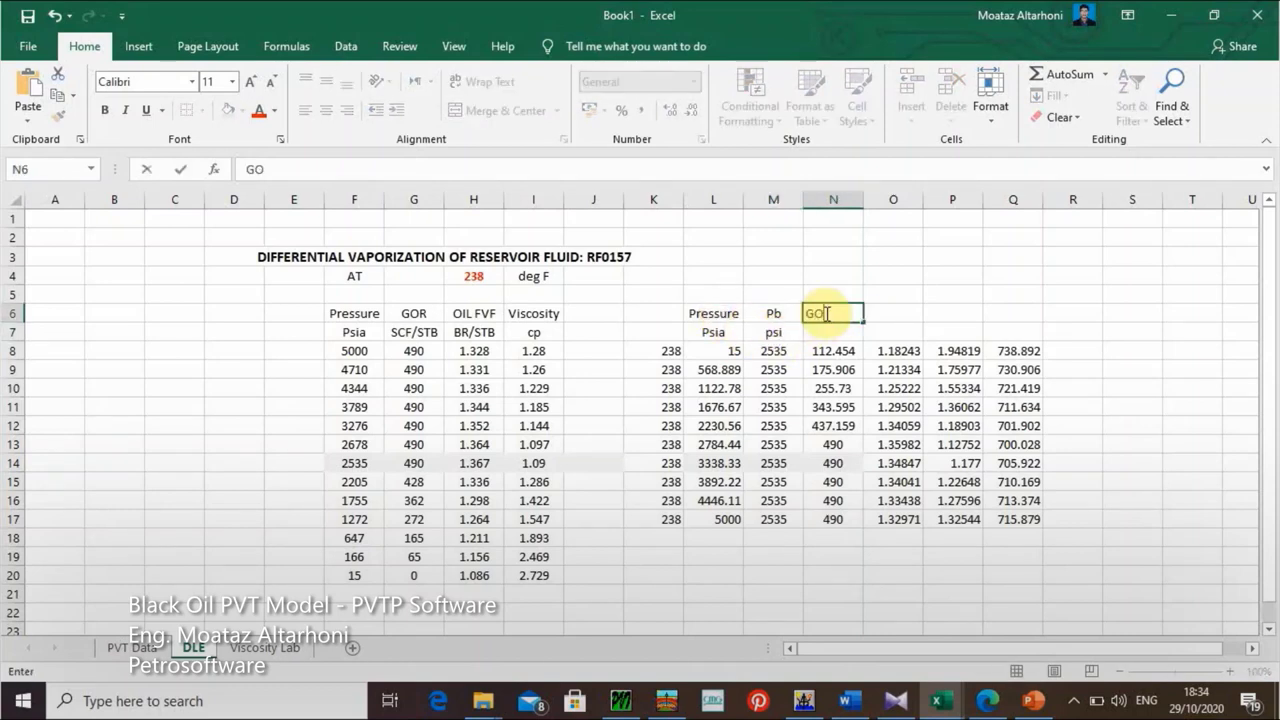
key("Return")
type("Sc")
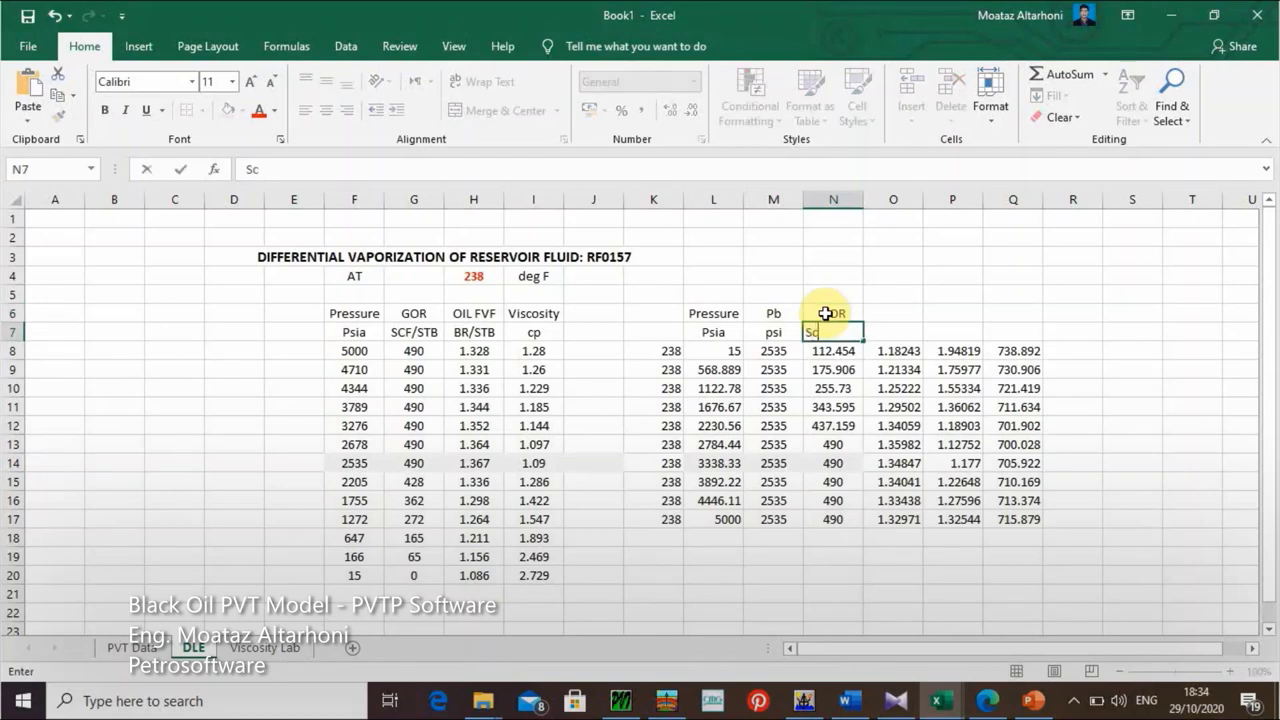
type("f/STB")
key("Up")
key("Right")
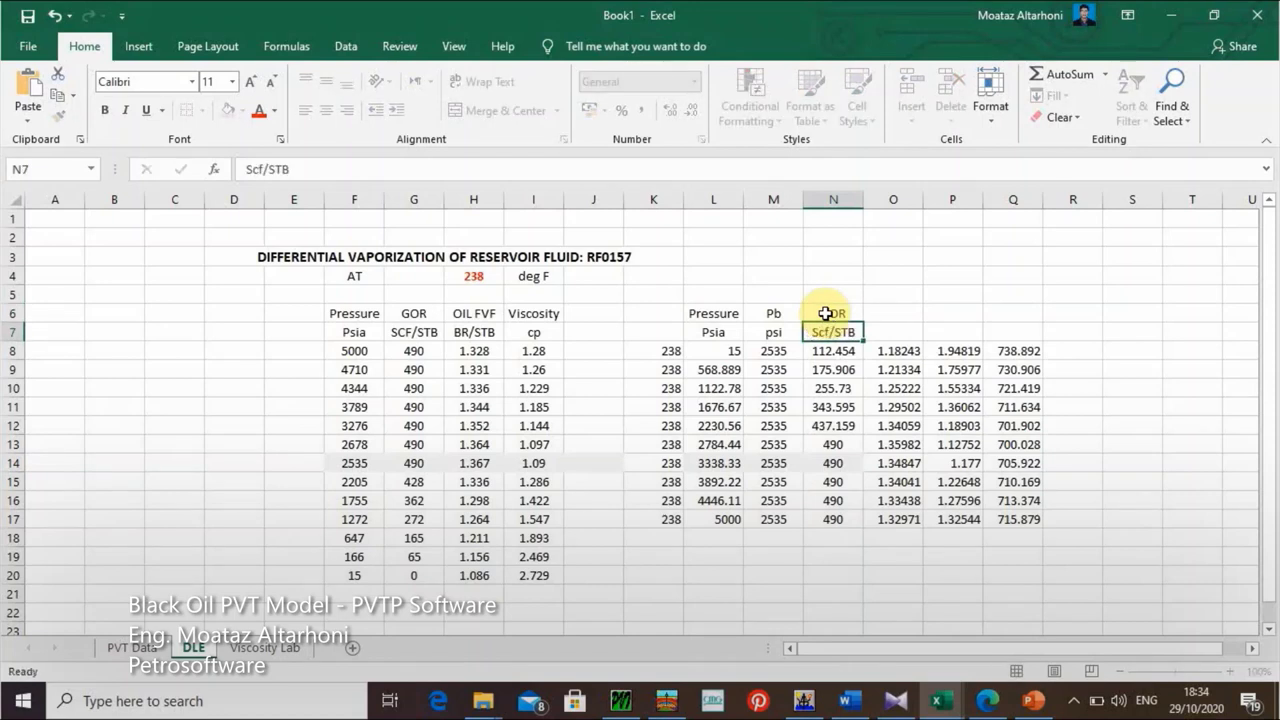
type("Oil FVF")
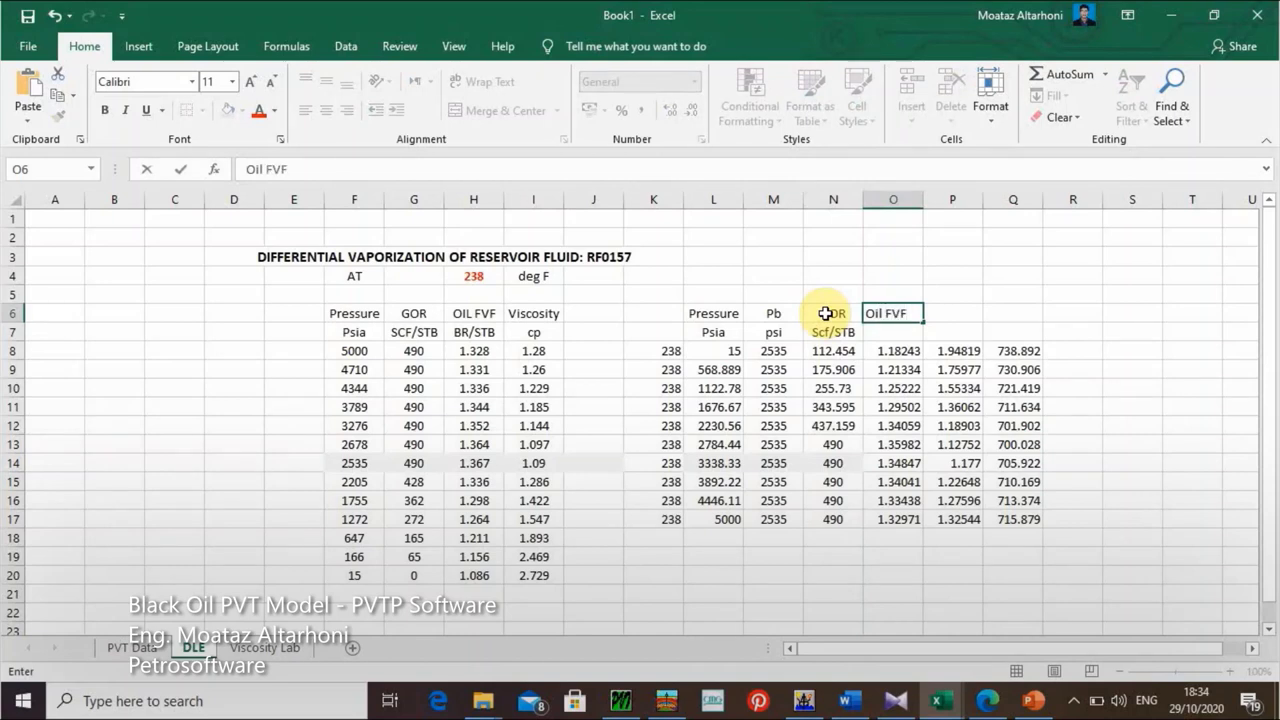
key("Right")
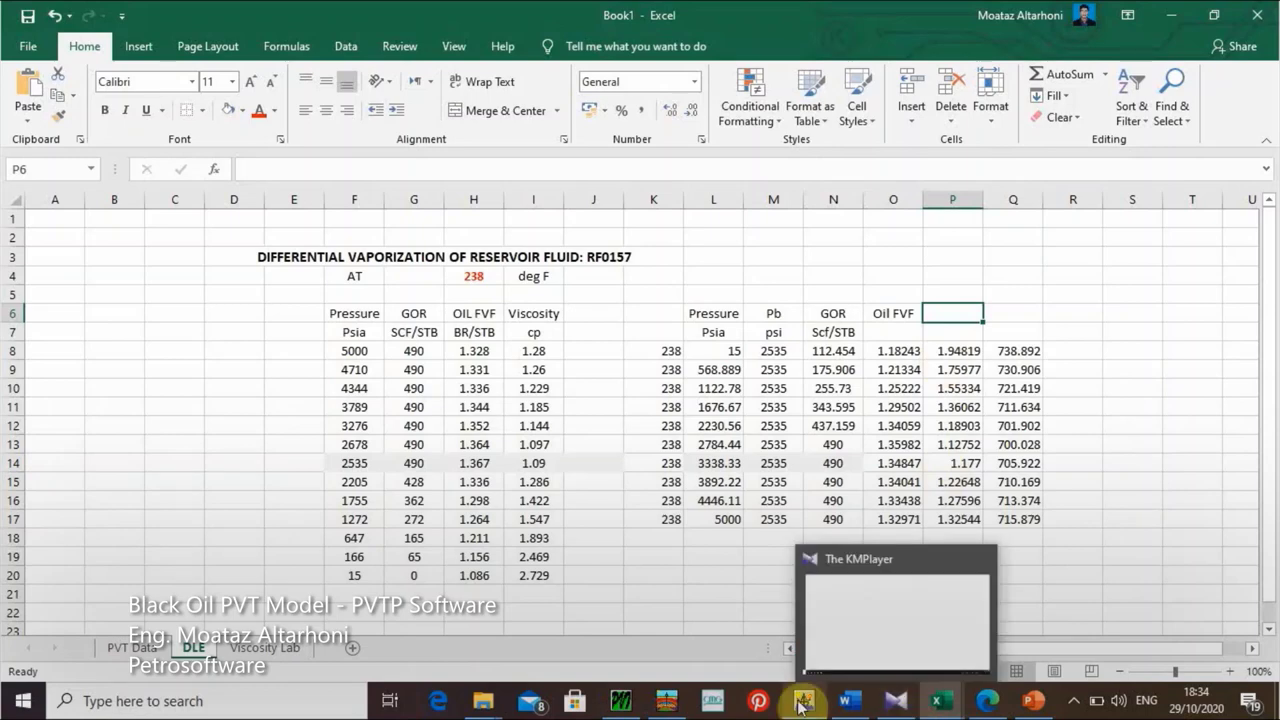
Step: Label column P "Oil Viscosity" with unit "cp" and fit the column width to its heading
mouse_move(621, 699)
mouse_move(652, 626)
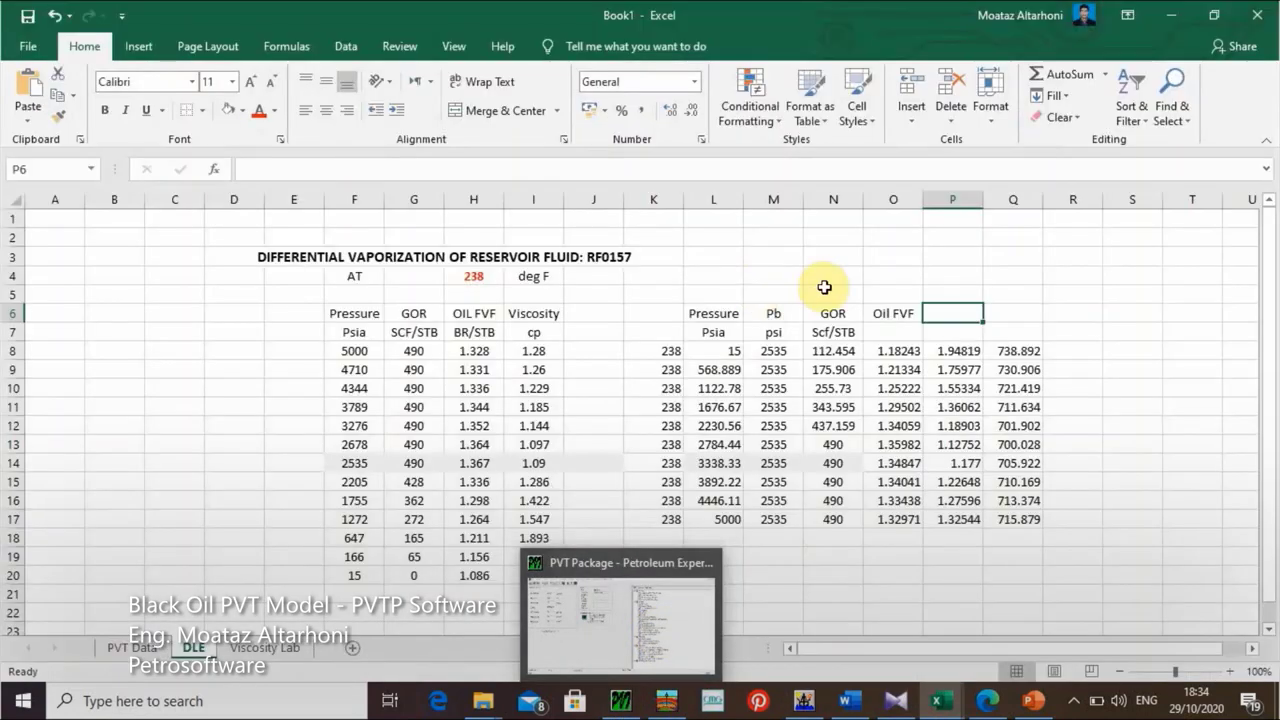
type("Oil Viscosity")
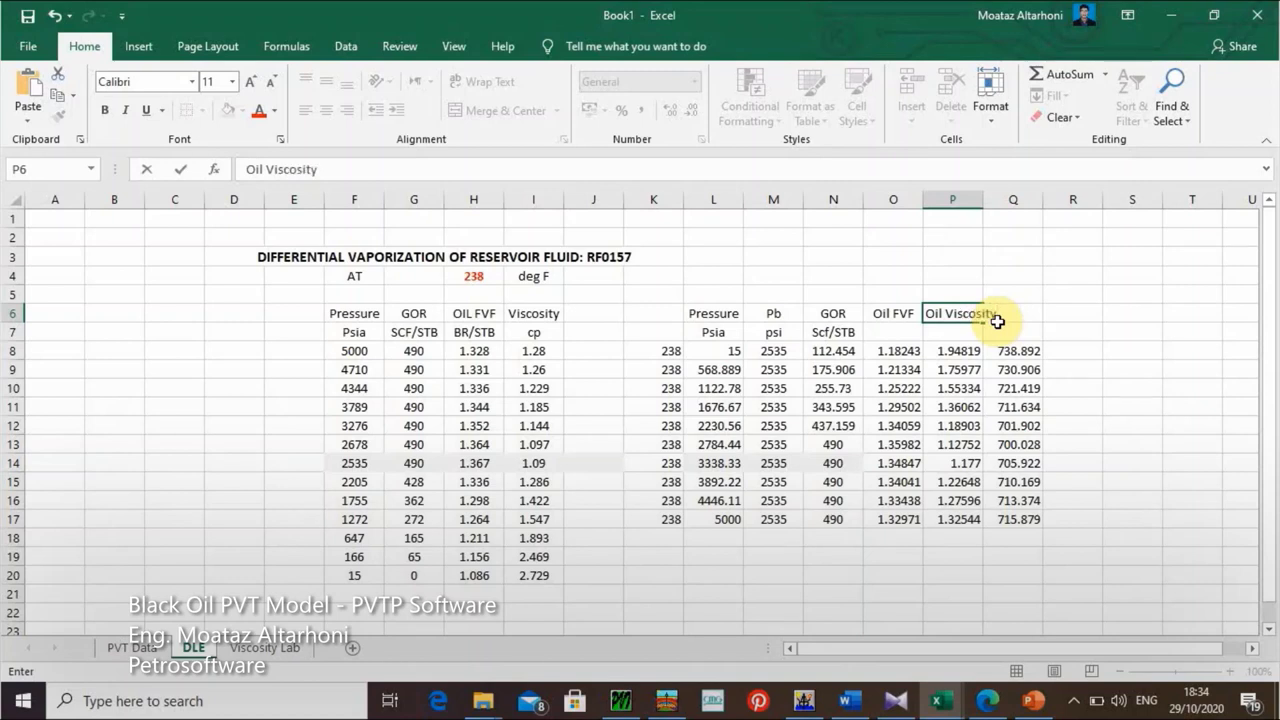
key("Return")
type("cp")
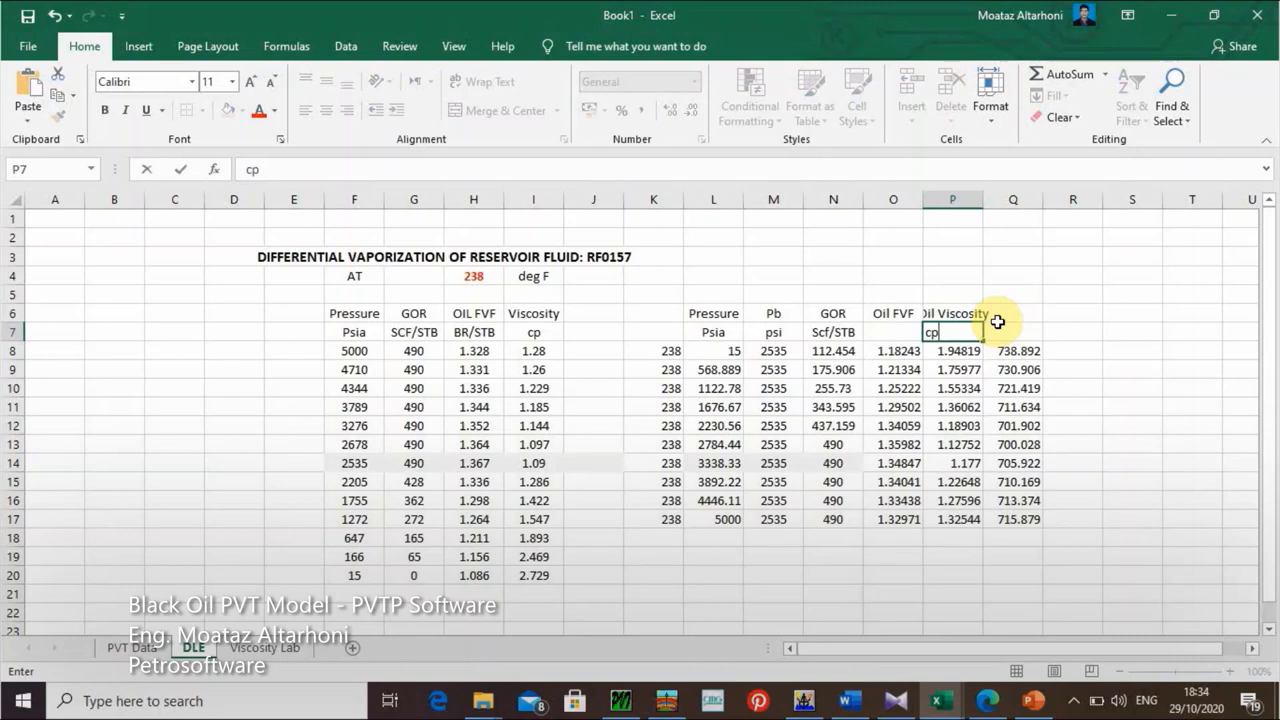
double_click(983, 199)
Step: Label column Q "Oil Density" and widen columns Q and L
left_click(1030, 199)
left_click(1028, 312)
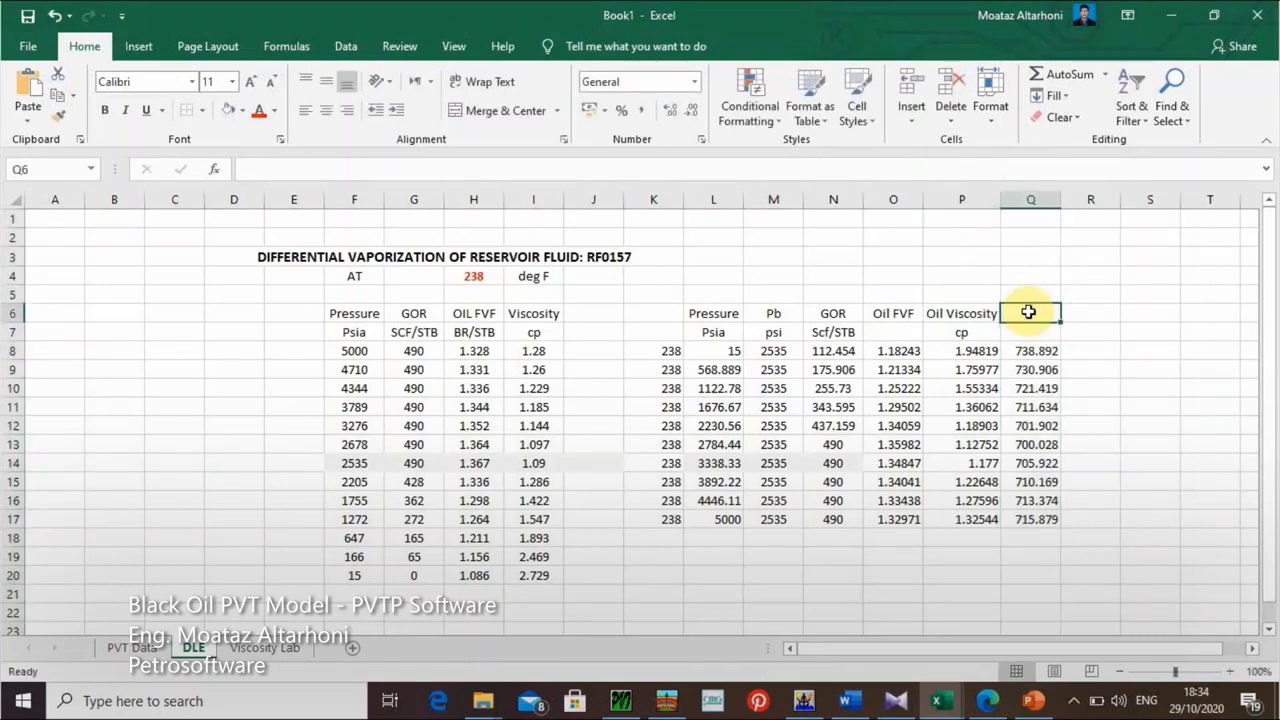
type("Oil Density")
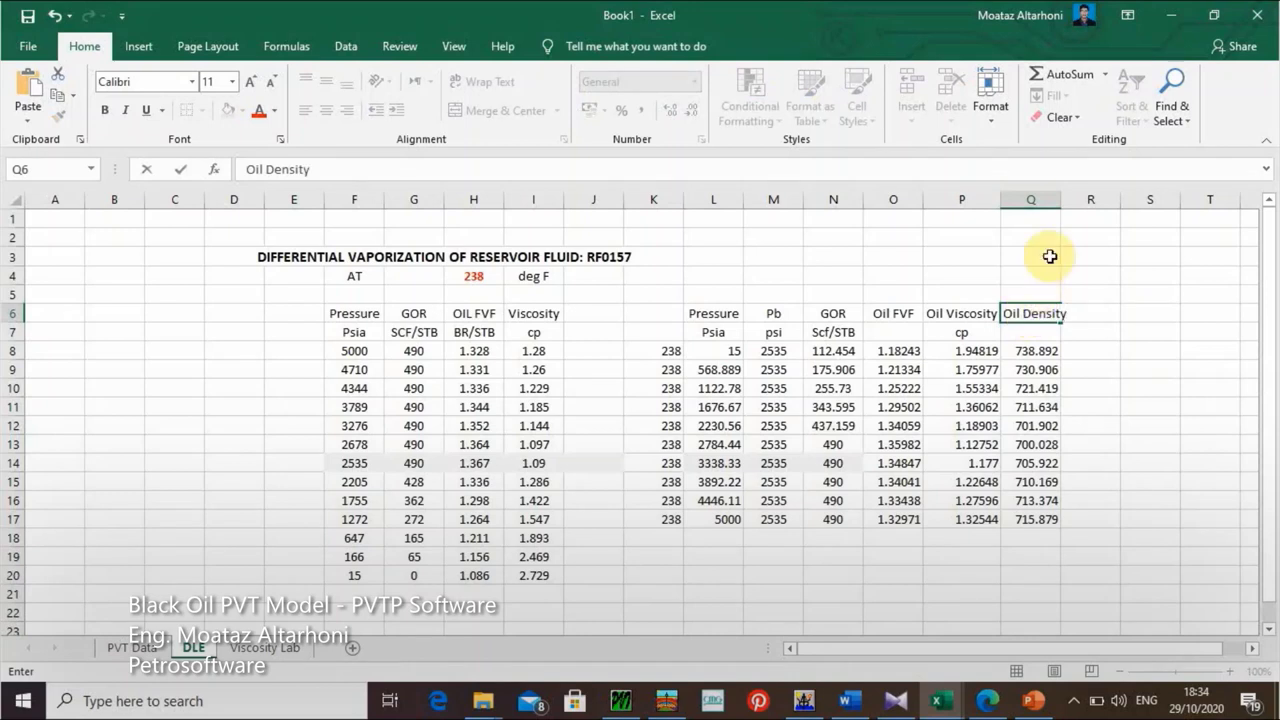
left_click(1052, 199)
left_click_drag(1061, 199, 1093, 201)
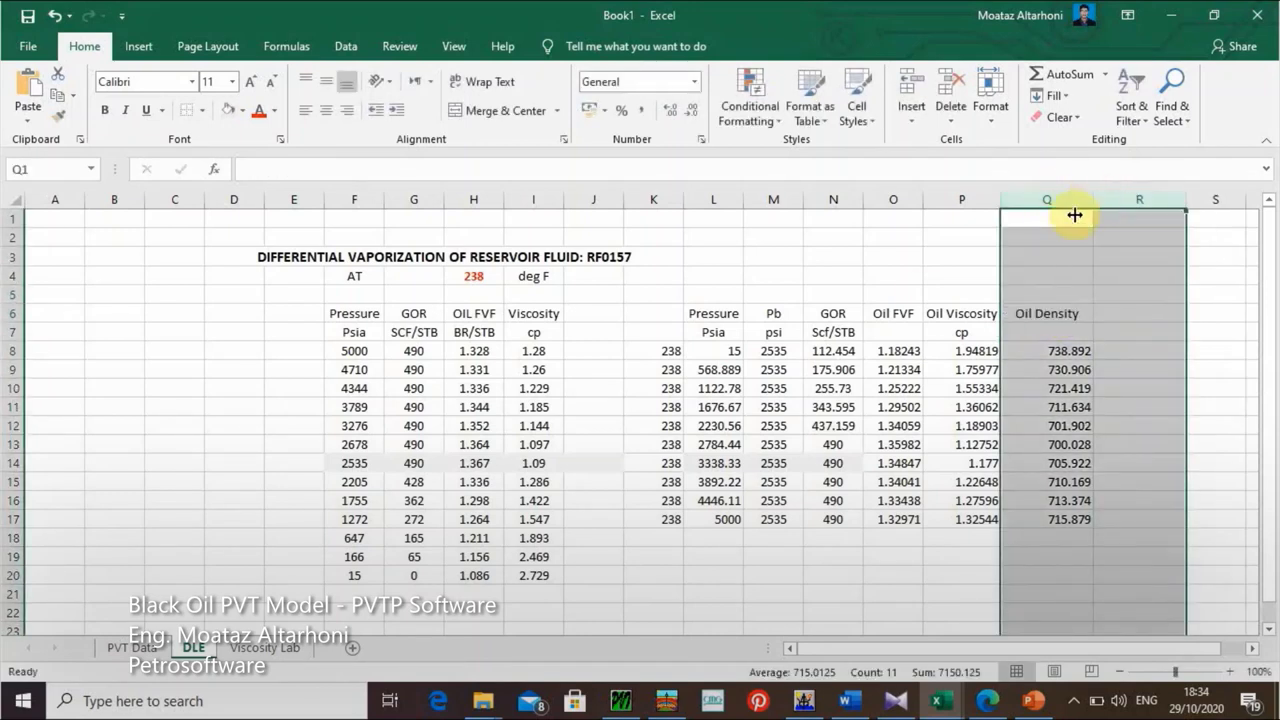
left_click(818, 263)
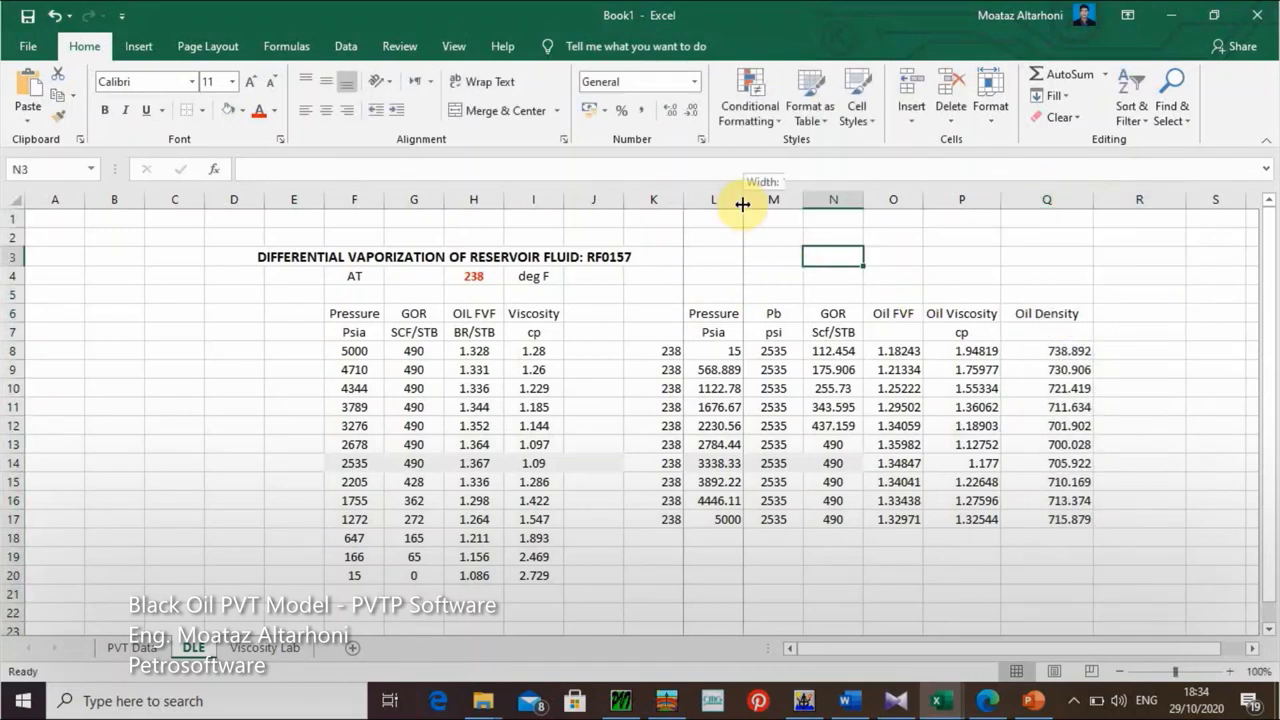
left_click_drag(743, 199, 755, 200)
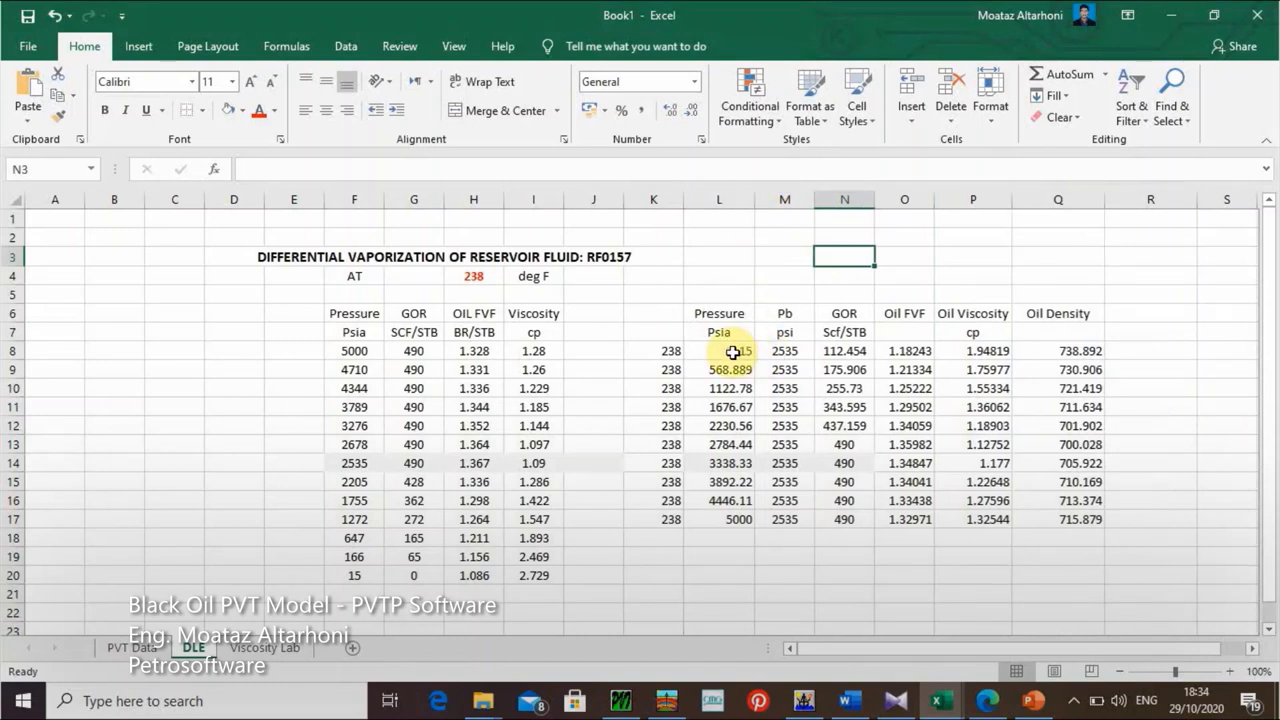
Step: Insert a scatter chart with straight lines and markers of GOR (N8:N17) against pressure (L8:L17), then enlarge and place it beside the lab data
left_click_drag(733, 352, 725, 522)
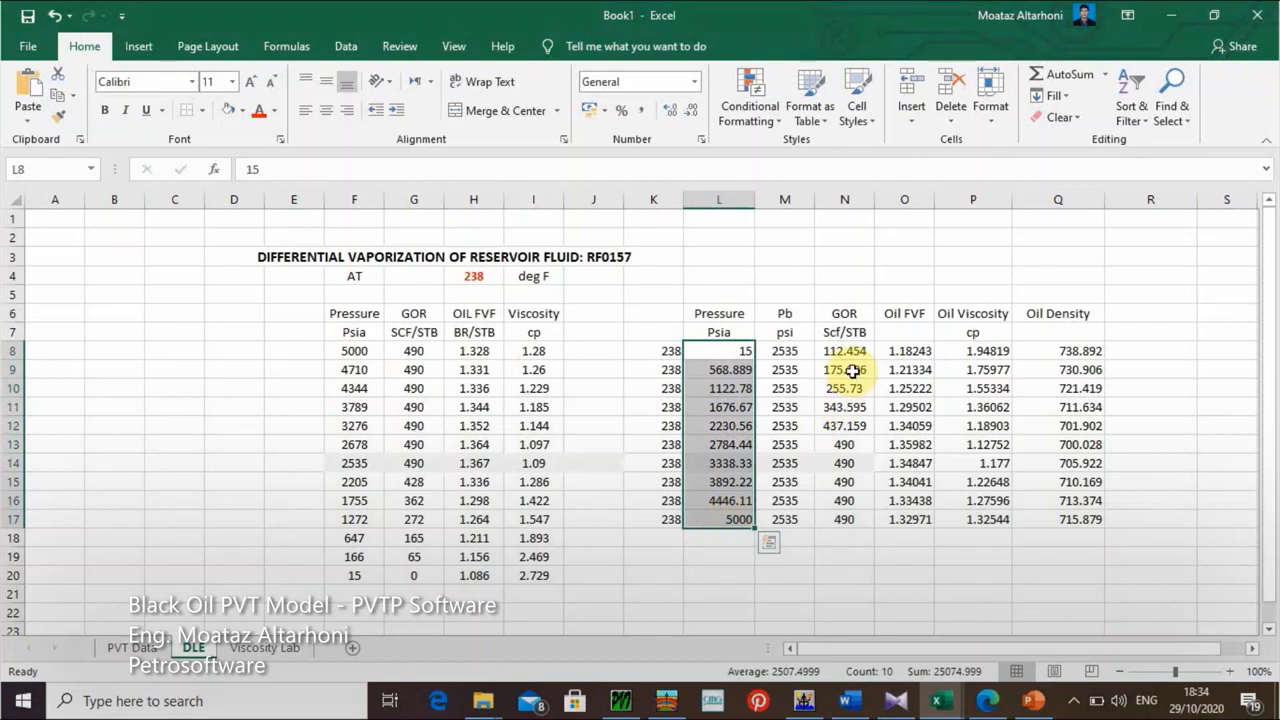
left_click_drag(858, 354, 858, 520)
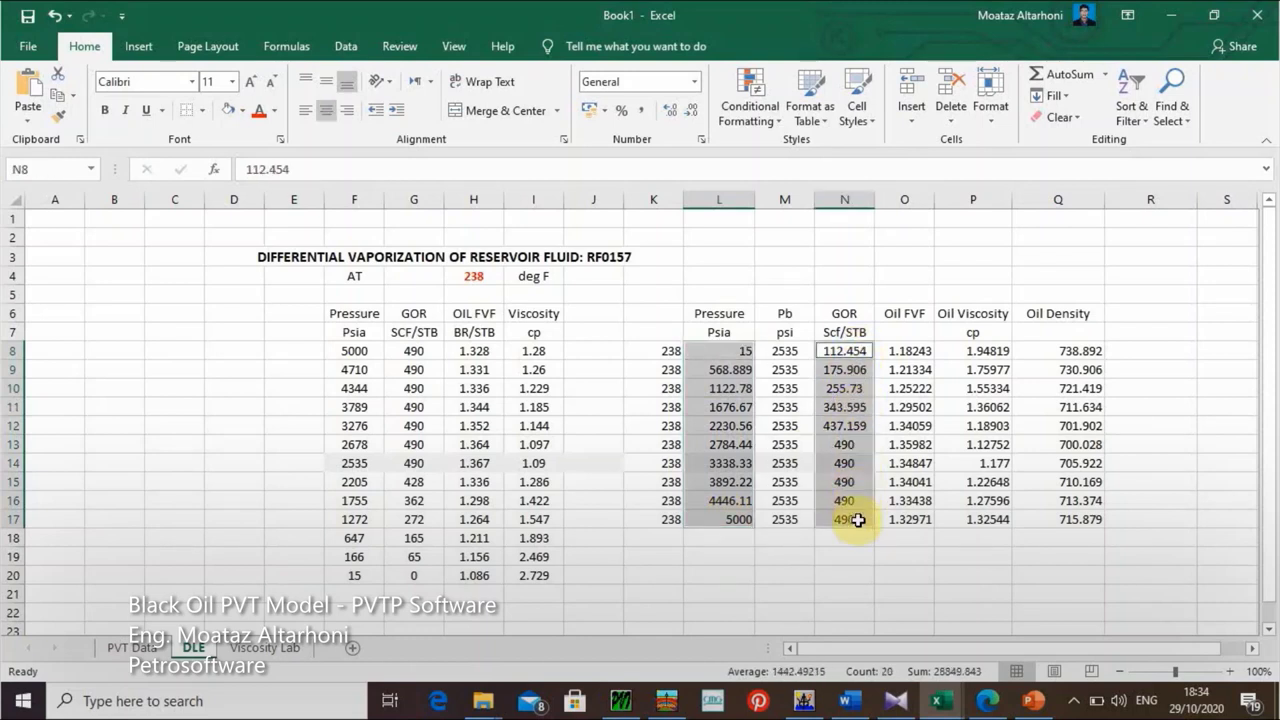
left_click(139, 46)
left_click(603, 117)
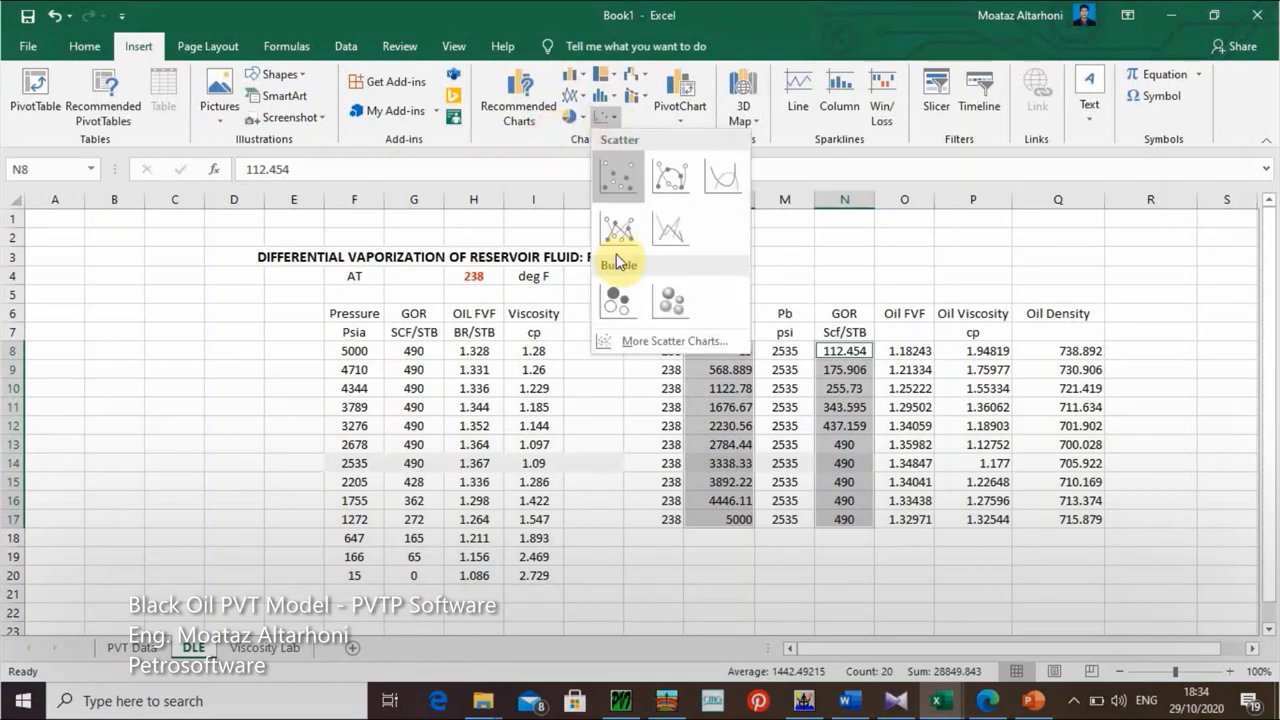
left_click(620, 243)
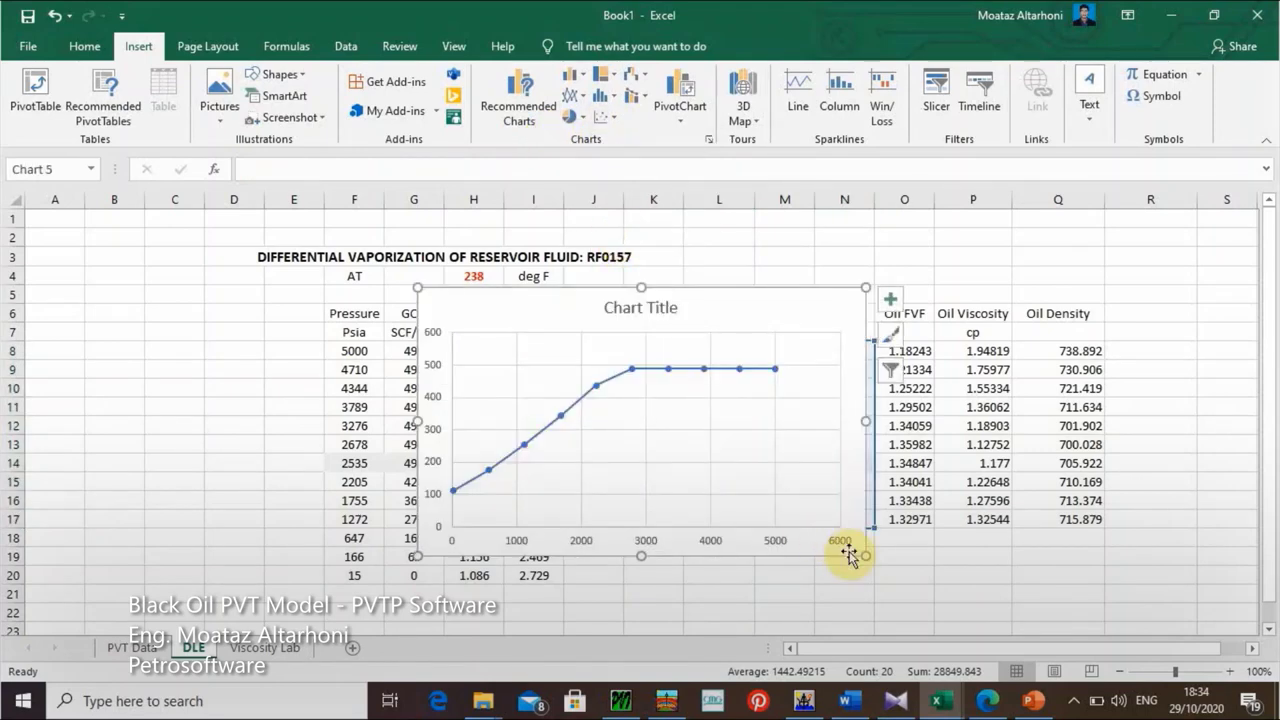
left_click_drag(860, 553, 946, 603)
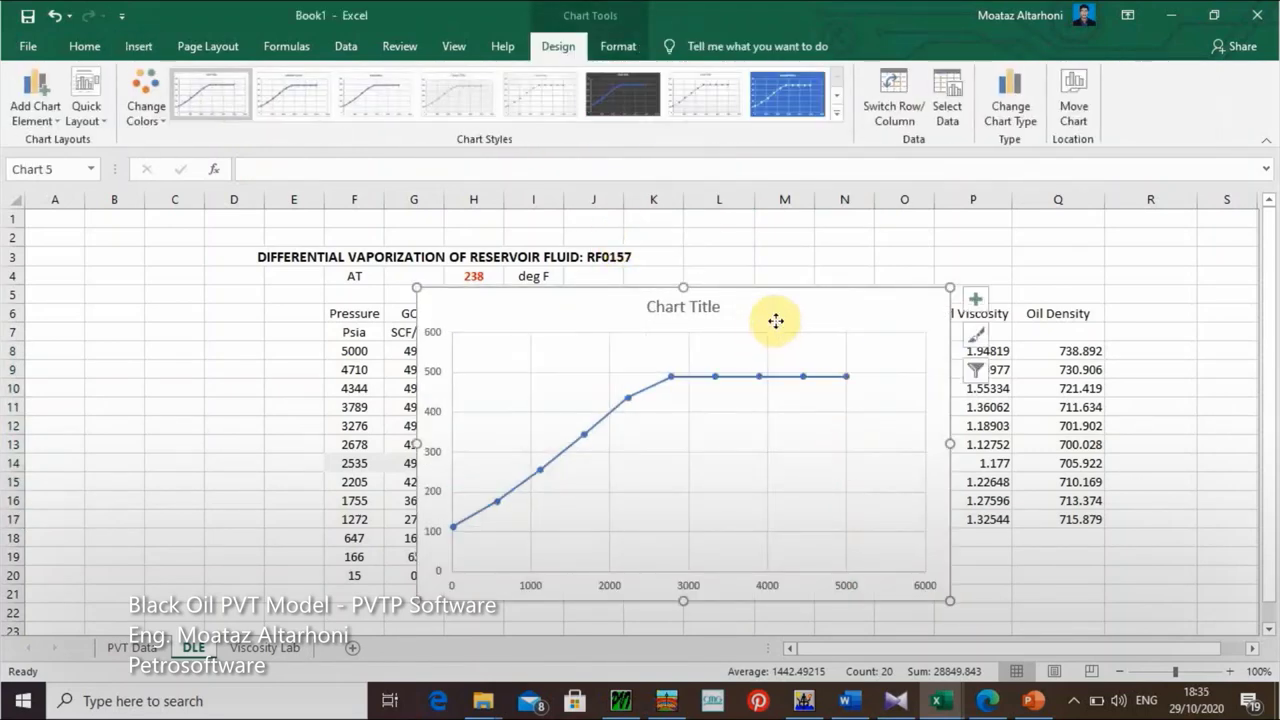
left_click_drag(771, 320, 959, 283)
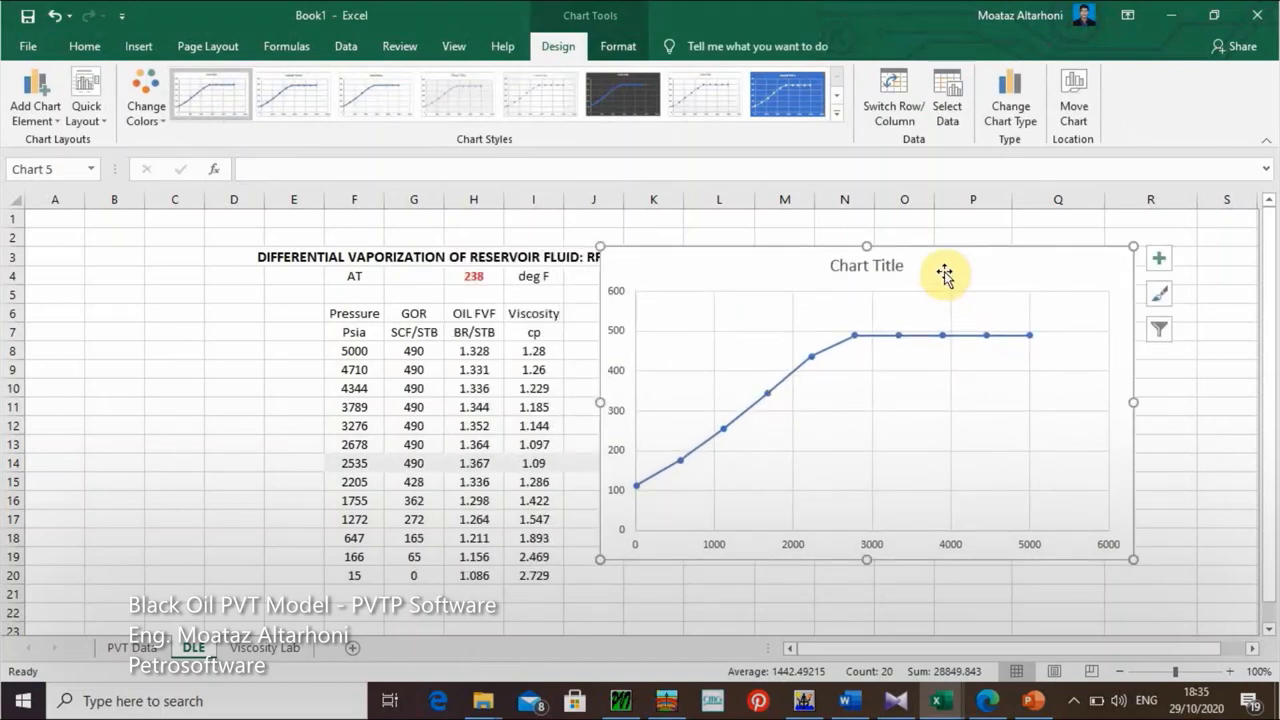
Step: Name the chart's existing calculated data series "GOR Calc."
right_click(944, 271)
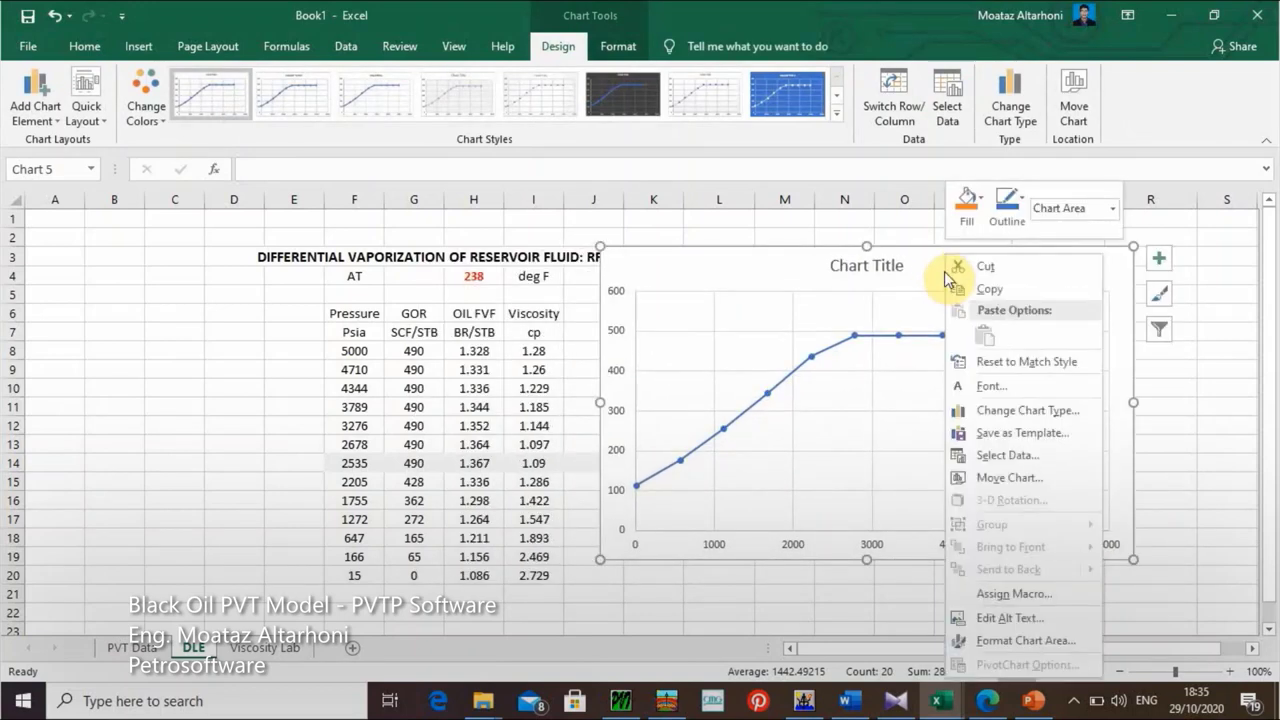
left_click(1000, 454)
left_click(786, 308)
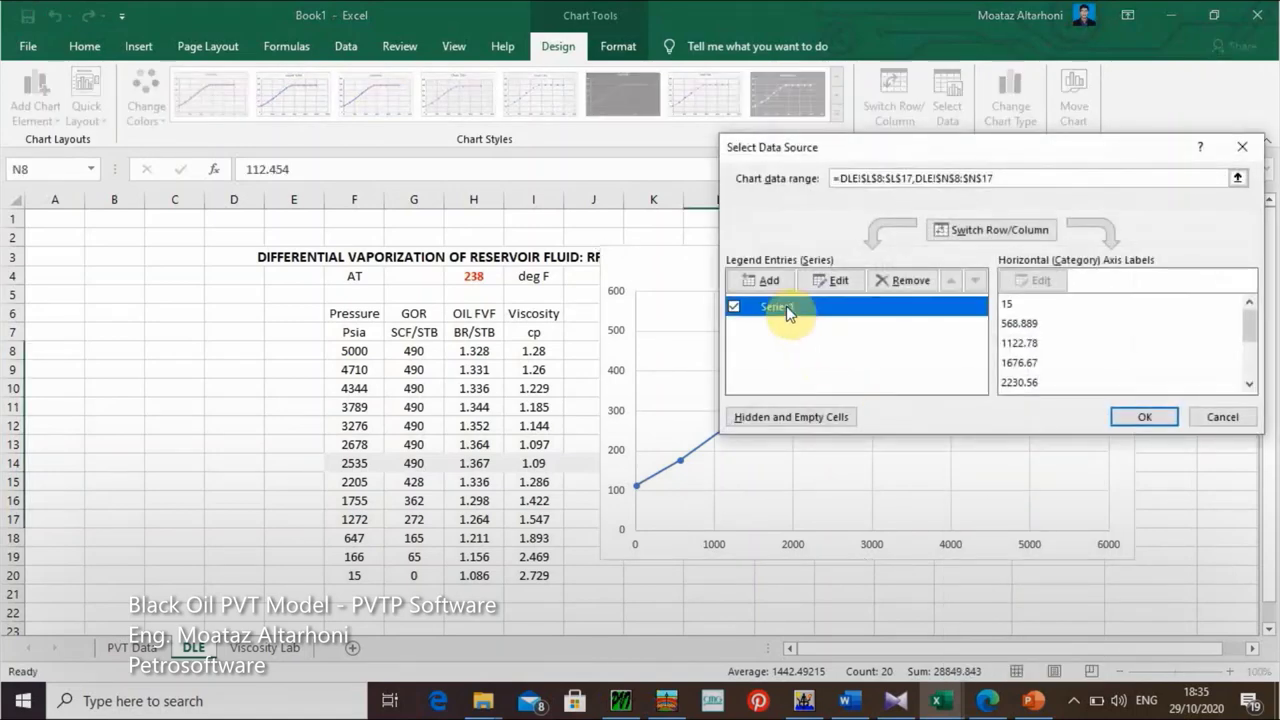
left_click(865, 280)
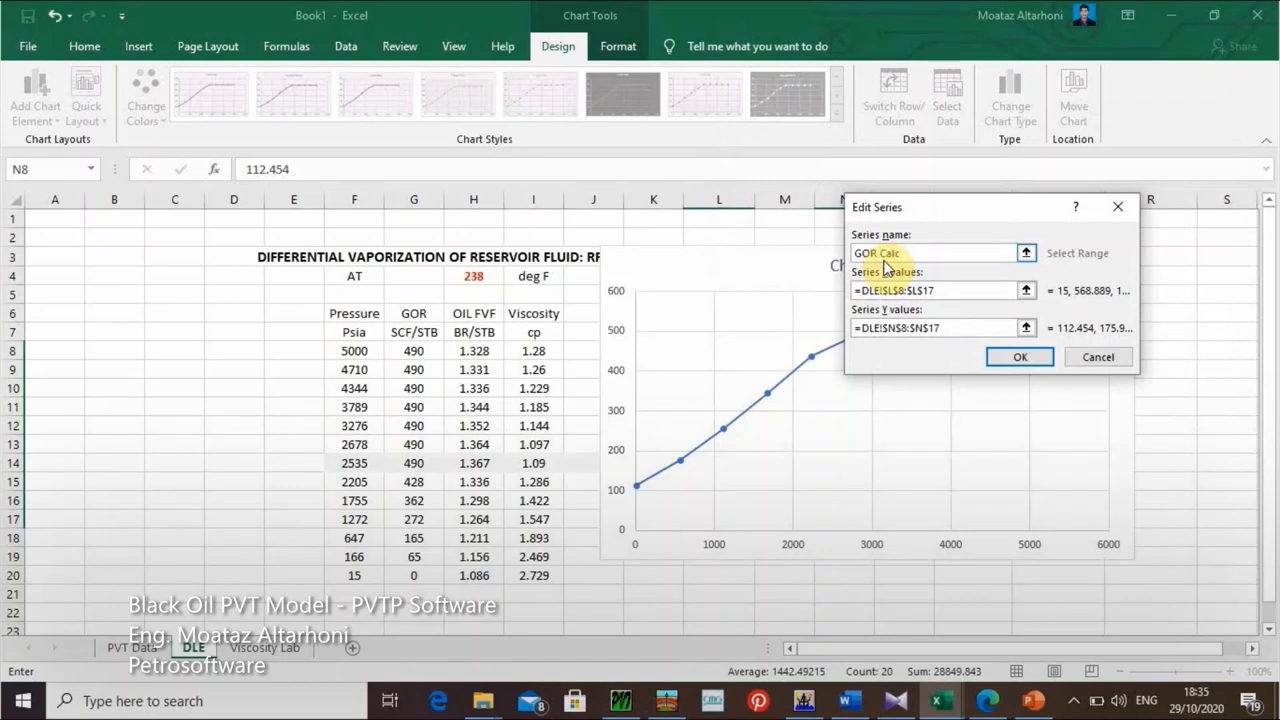
left_click(1020, 357)
Step: Add a second chart series named "GOR Lab," with the lab pressures F8:F20 as its X values
left_click(786, 284)
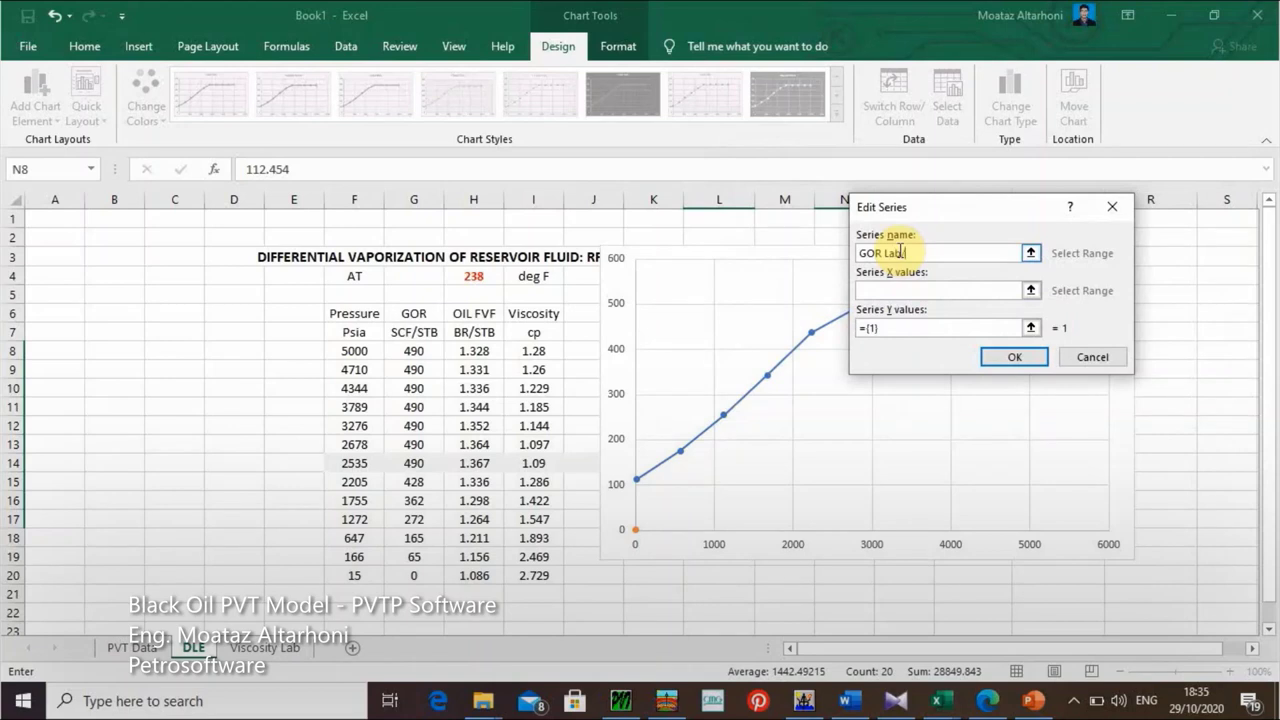
type("GOR Lab.")
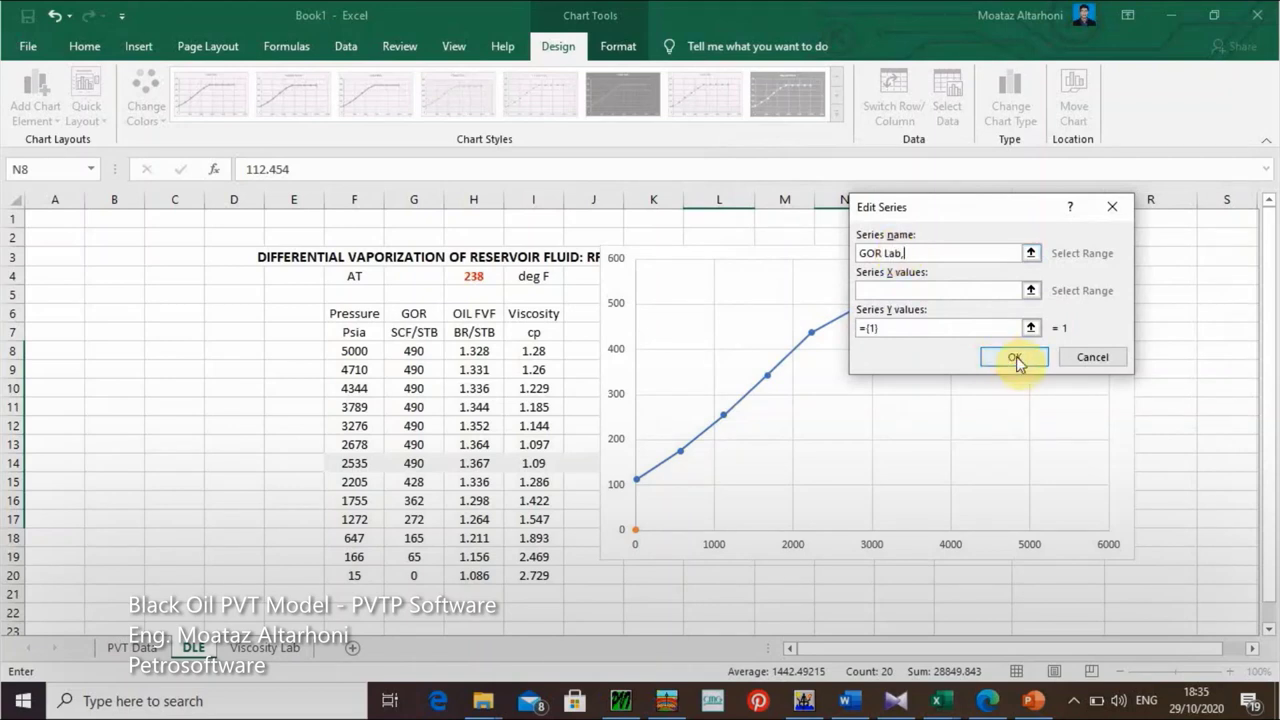
left_click(1014, 357)
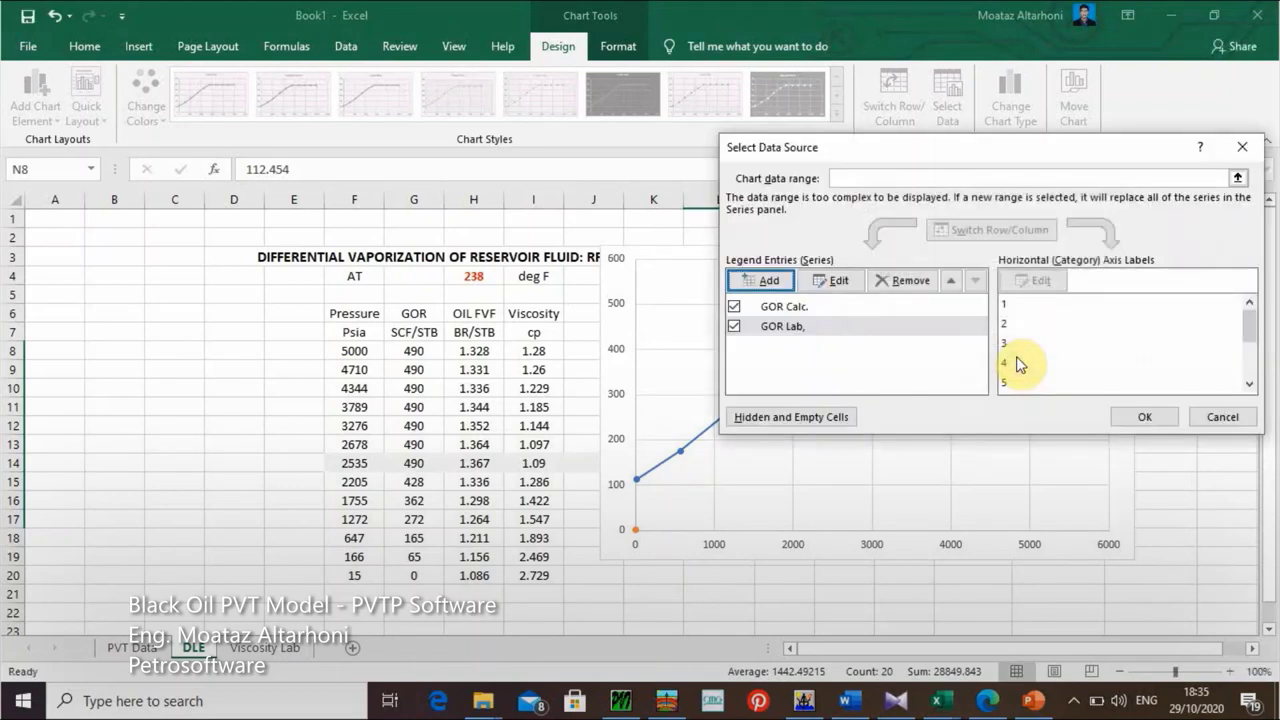
left_click(828, 281)
left_click(914, 289)
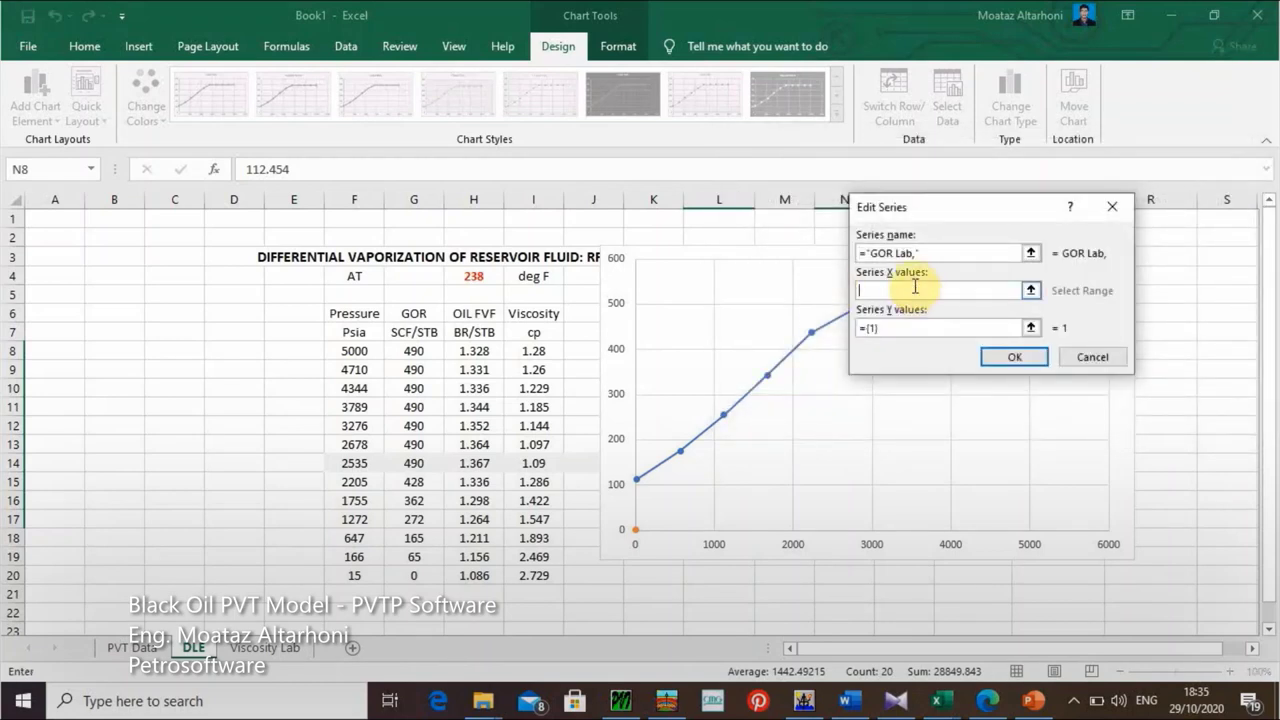
left_click(1030, 290)
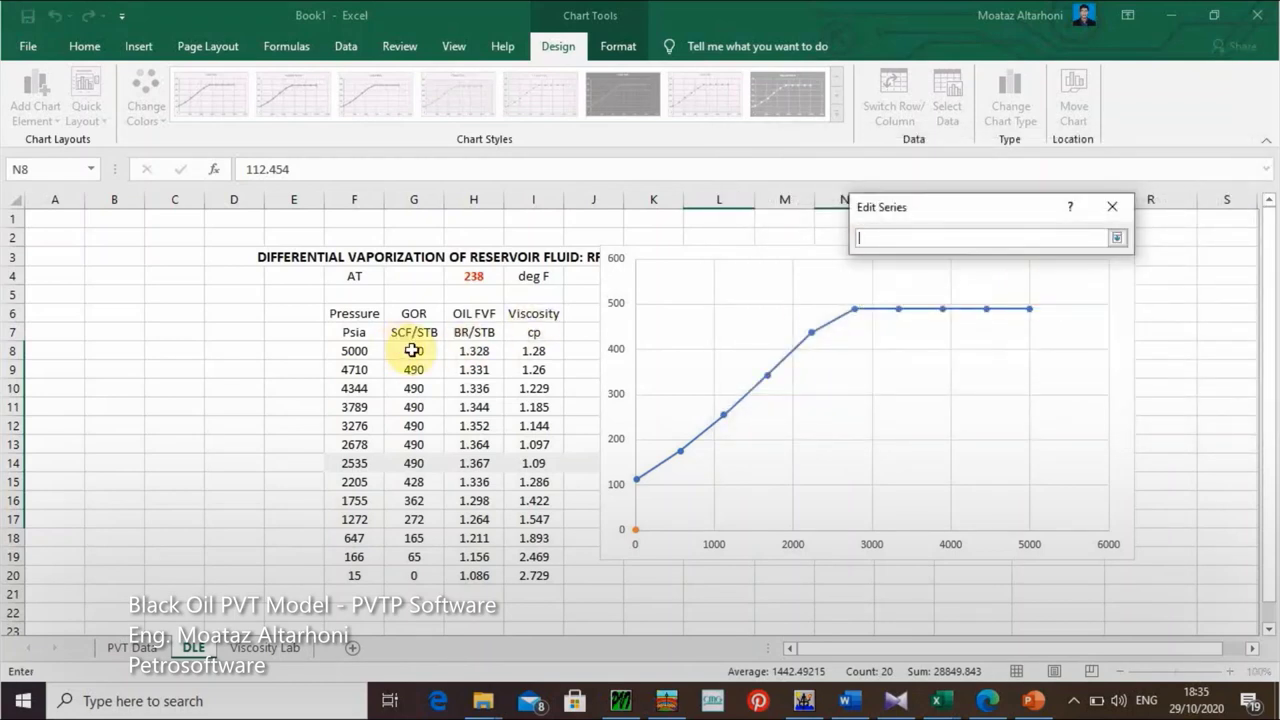
left_click_drag(369, 349, 354, 575)
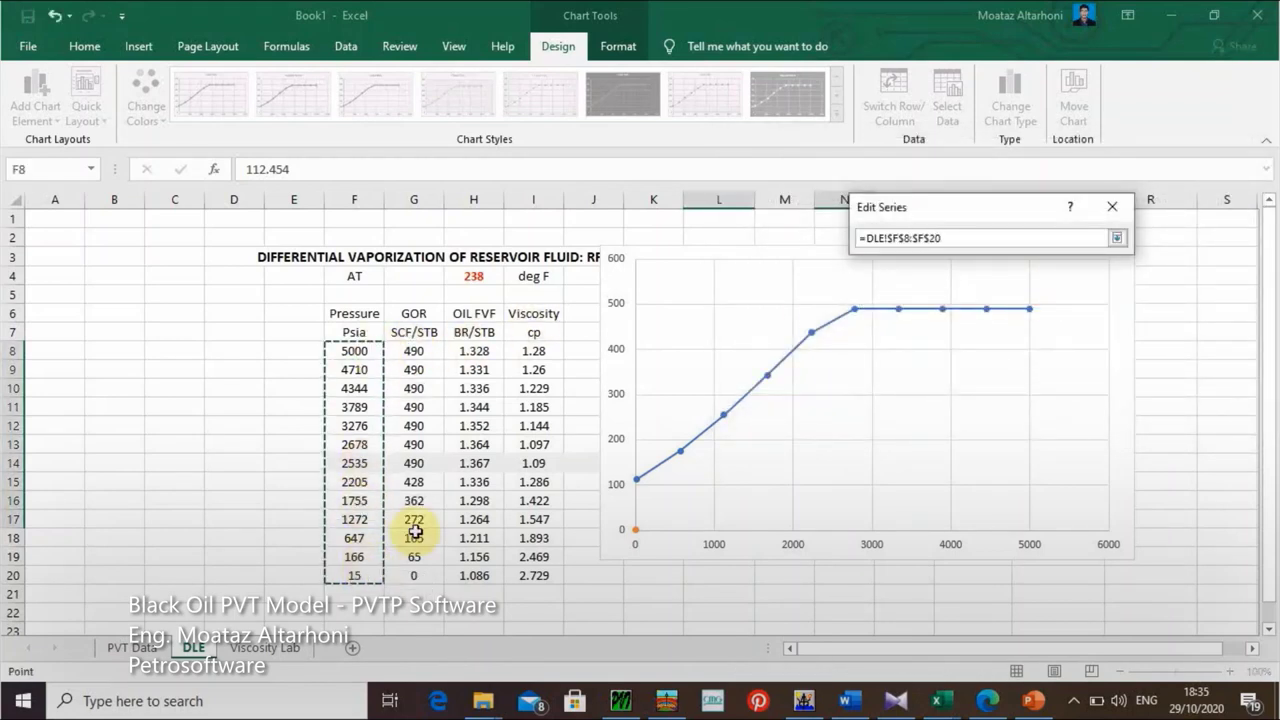
left_click(1117, 238)
Step: Set the lab series' Y values to the lab GOR range G8:G20 and apply the chart data changes
left_click(908, 326)
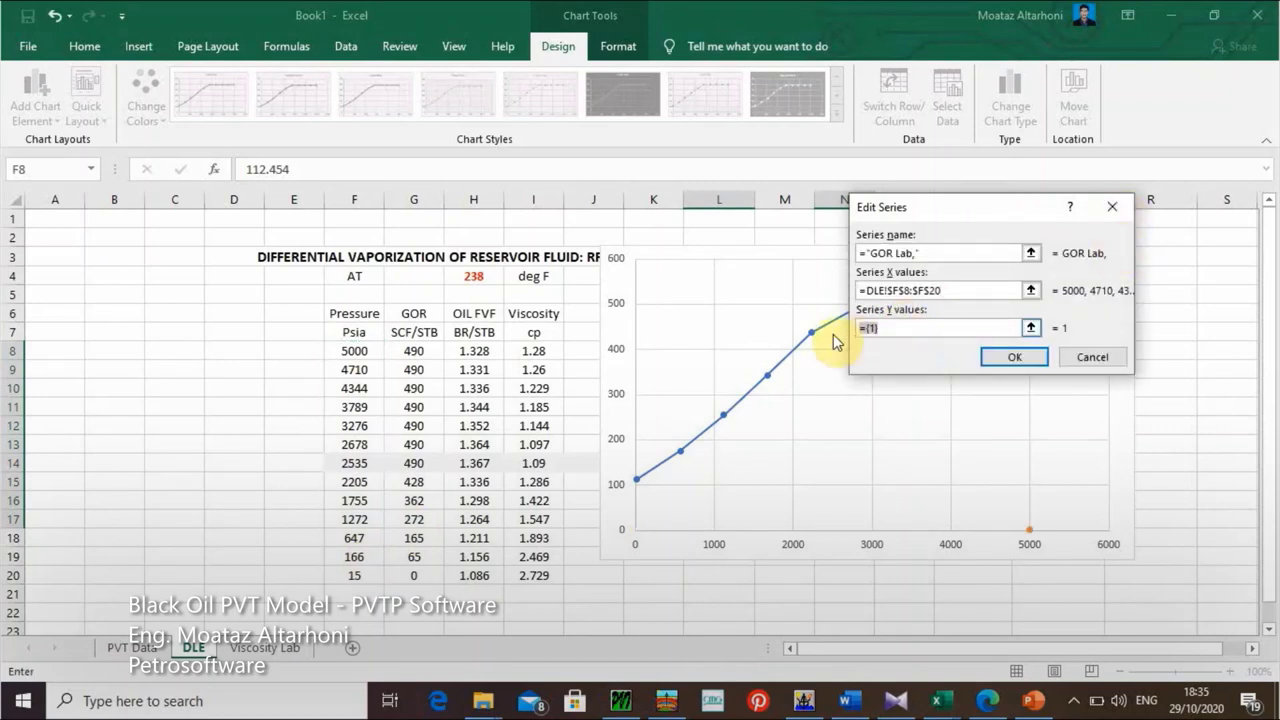
key("BackSpace")
left_click(1031, 327)
left_click_drag(414, 350, 414, 573)
left_click(1117, 238)
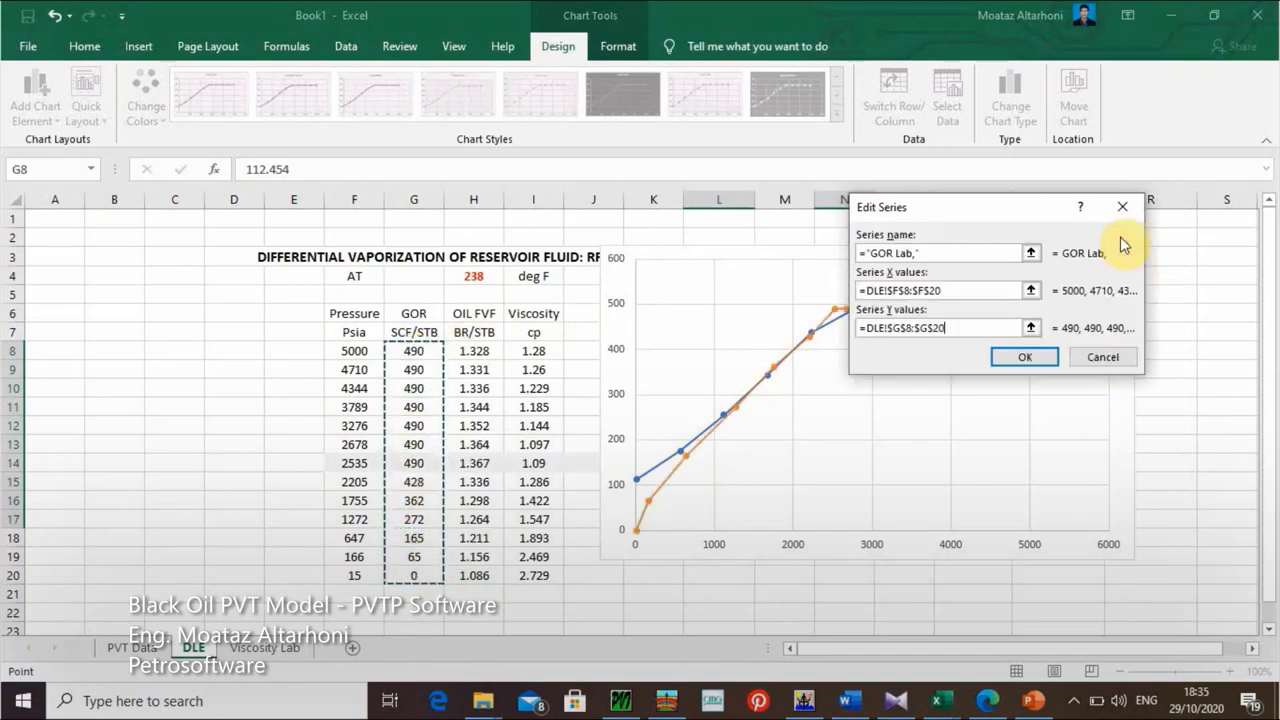
left_click(1030, 357)
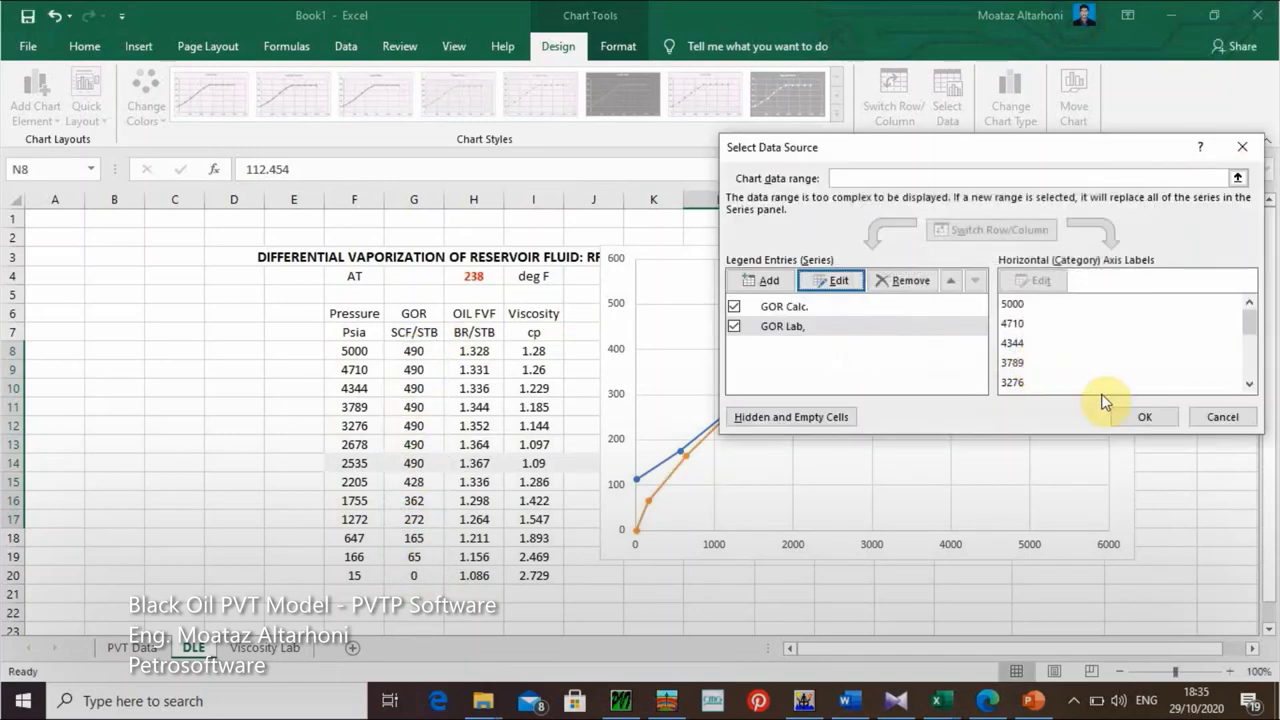
left_click(1148, 414)
left_click(1151, 411)
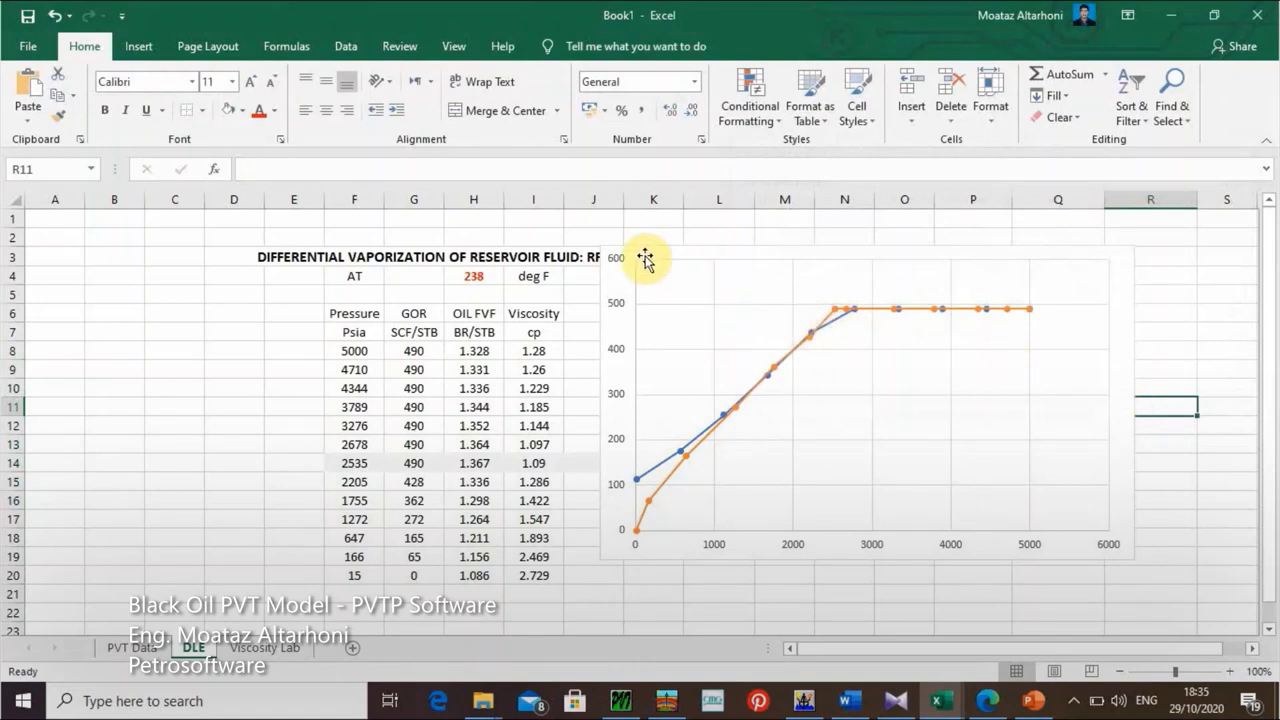
Step: Enlarge the GOR chart and reposition it over columns J to Q beside the lab data
left_click_drag(614, 266, 714, 266)
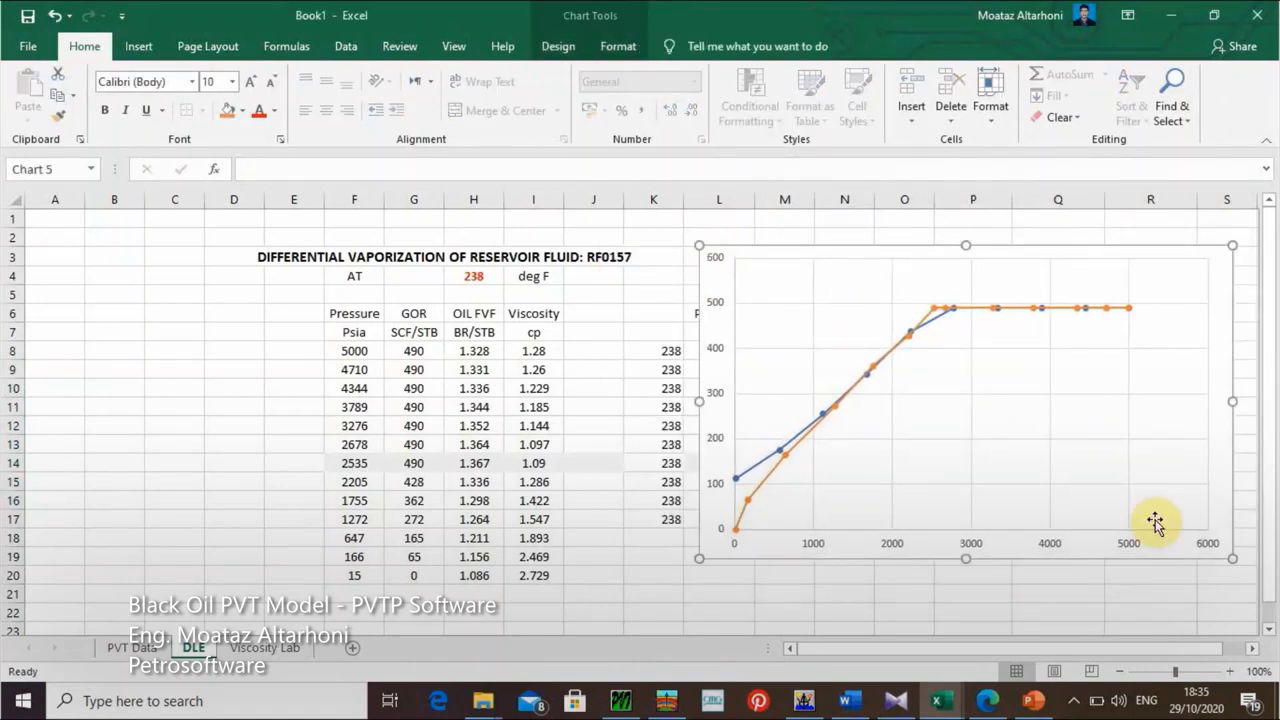
left_click_drag(1225, 529, 1229, 578)
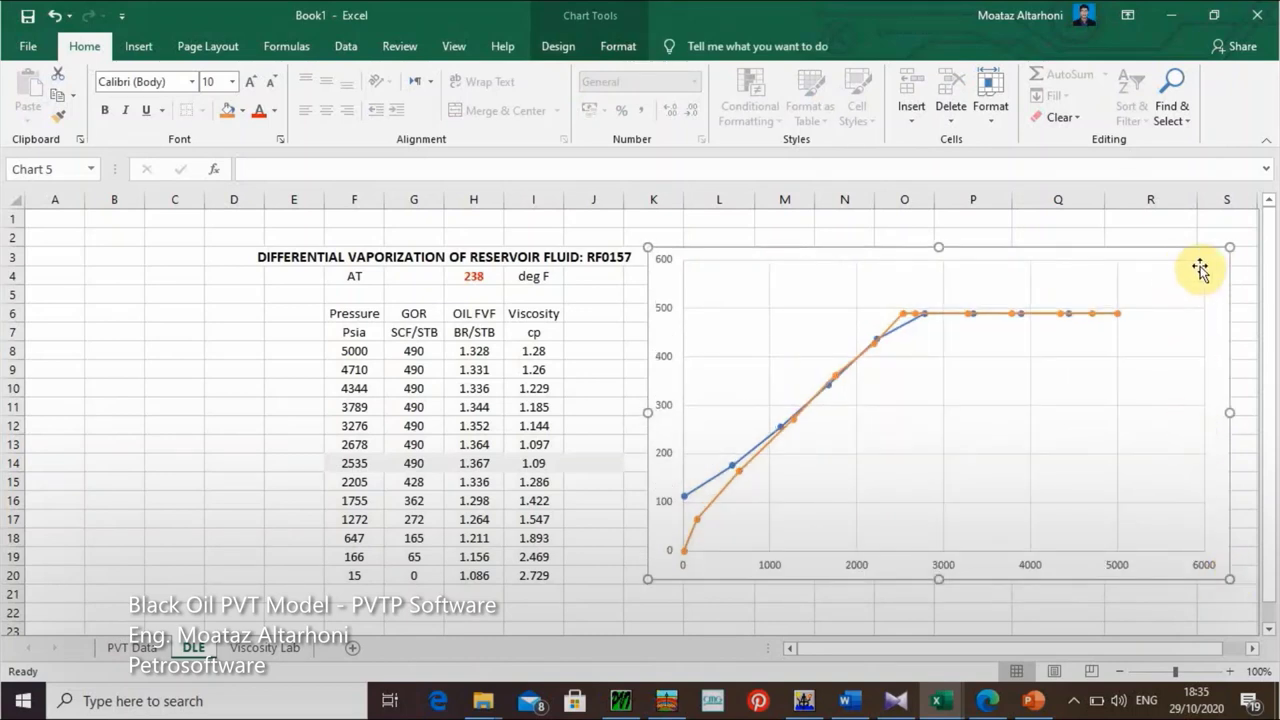
left_click_drag(1200, 270, 1140, 271)
Step: Add axis titles to the chart and label the vertical axis "GOR, SCF/STB"
left_click(1164, 260)
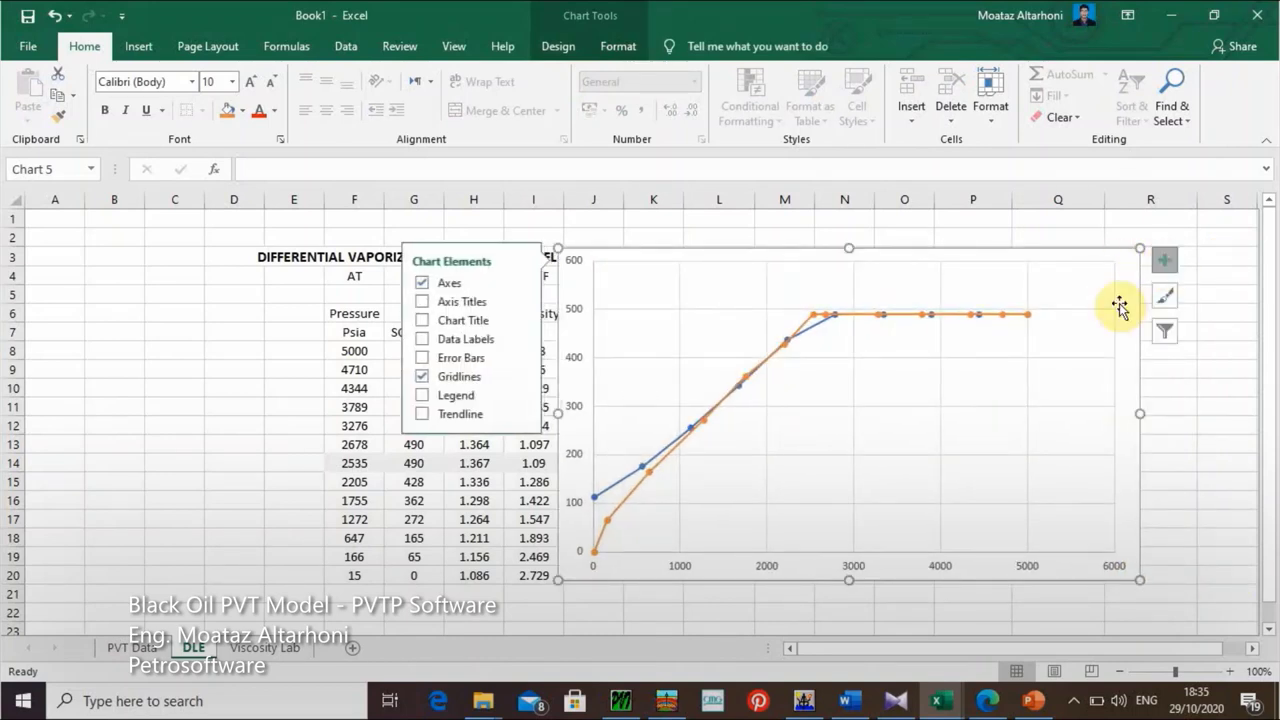
left_click(422, 301)
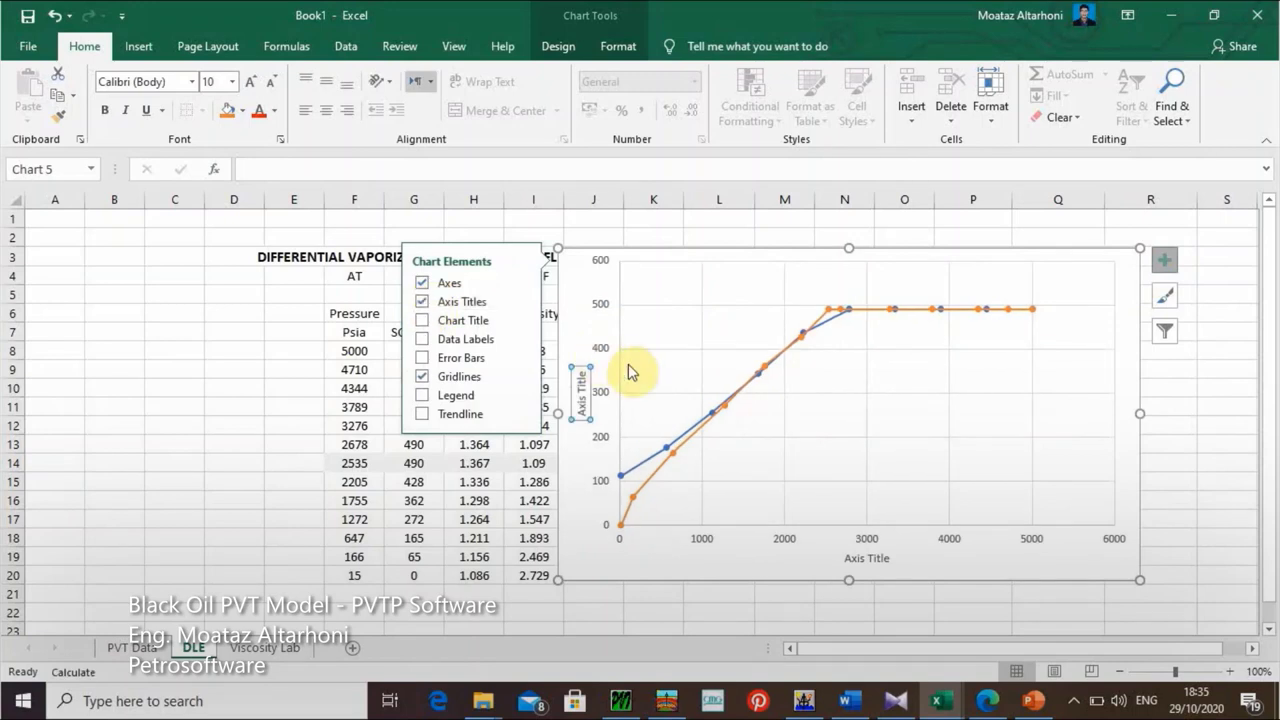
left_click(583, 404)
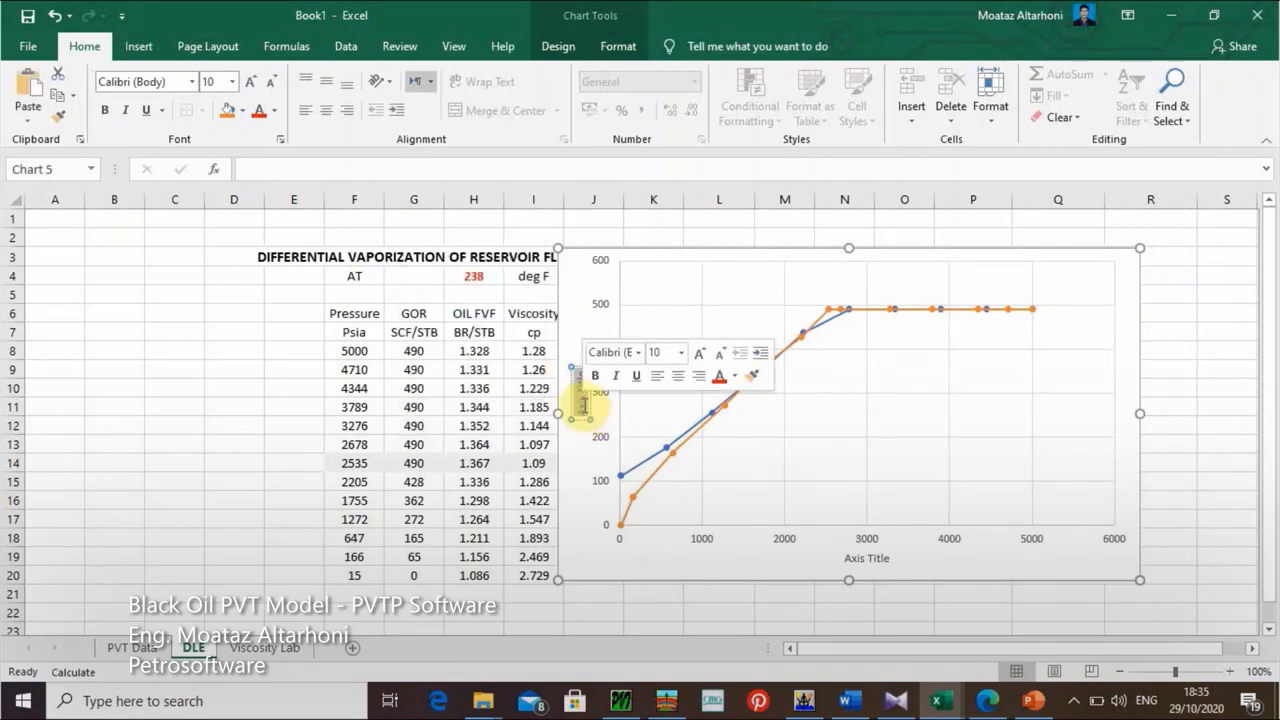
type("GOR")
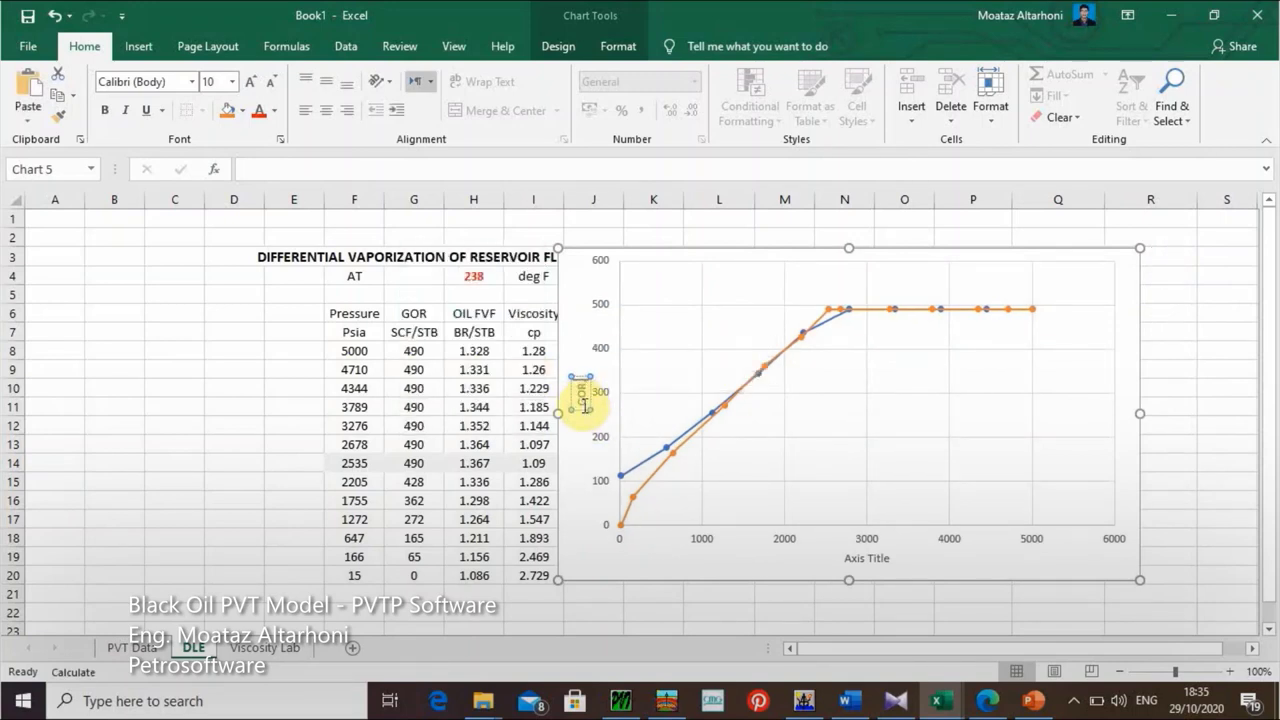
type(", SCF/STB")
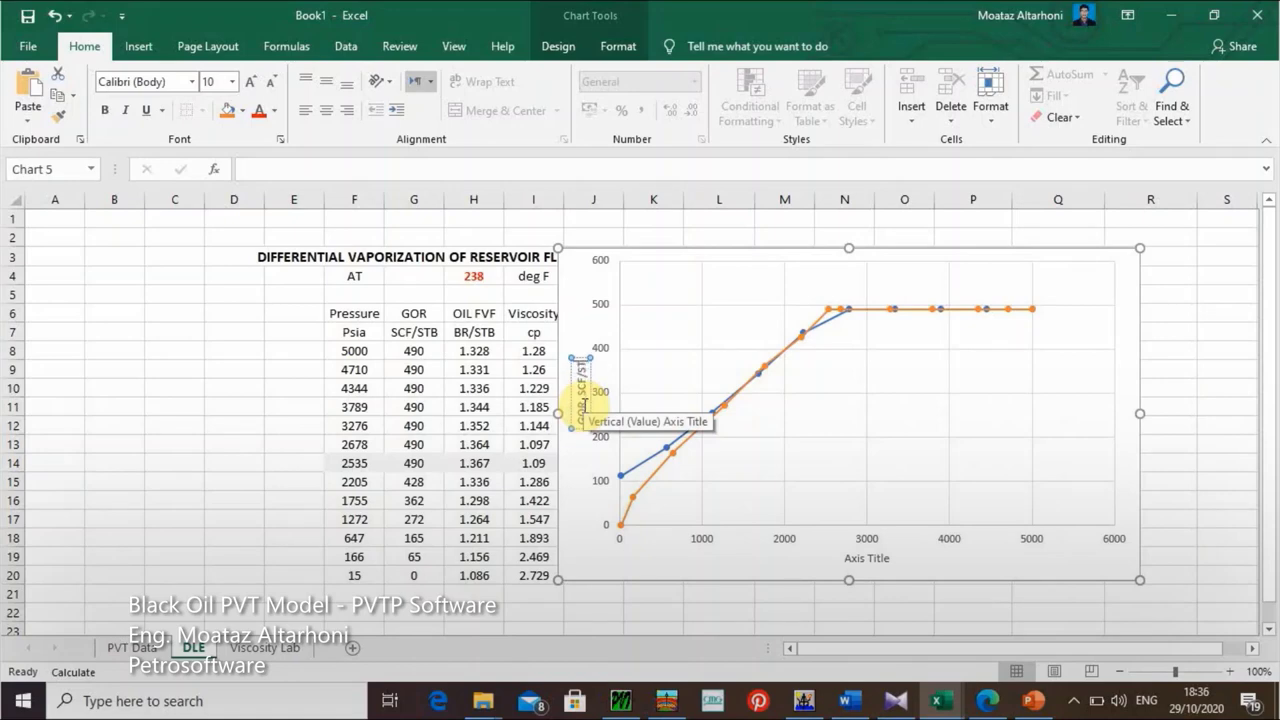
Step: Label the chart's horizontal axis "Pressure, Psia" and close the axis title formatting options
left_click(857, 559)
double_click(857, 559)
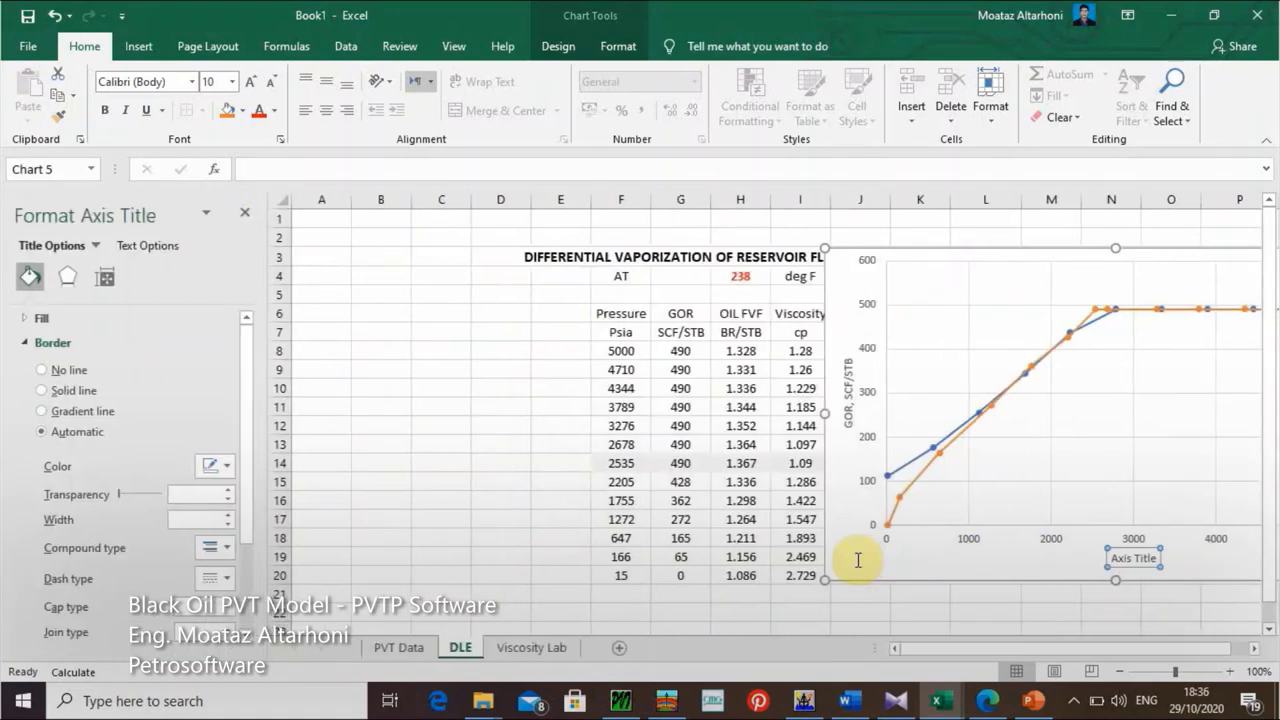
left_click(1128, 559)
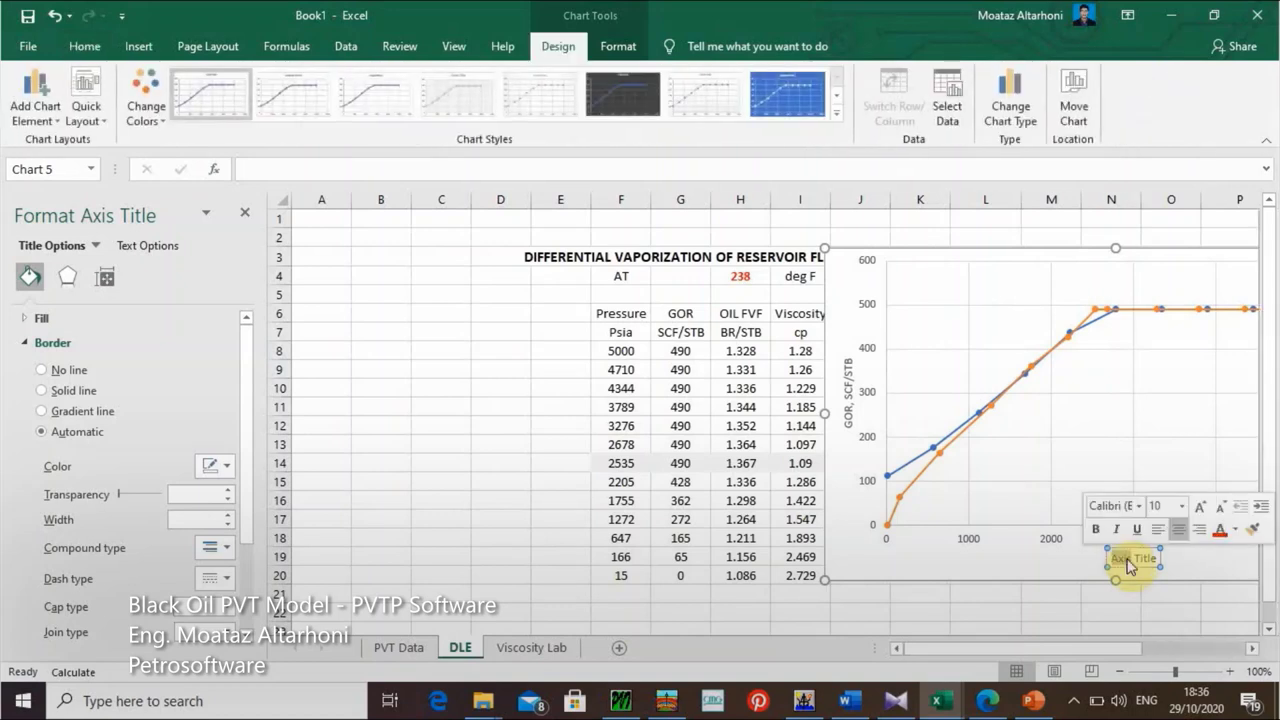
left_click(1128, 559)
key("BackSpace")
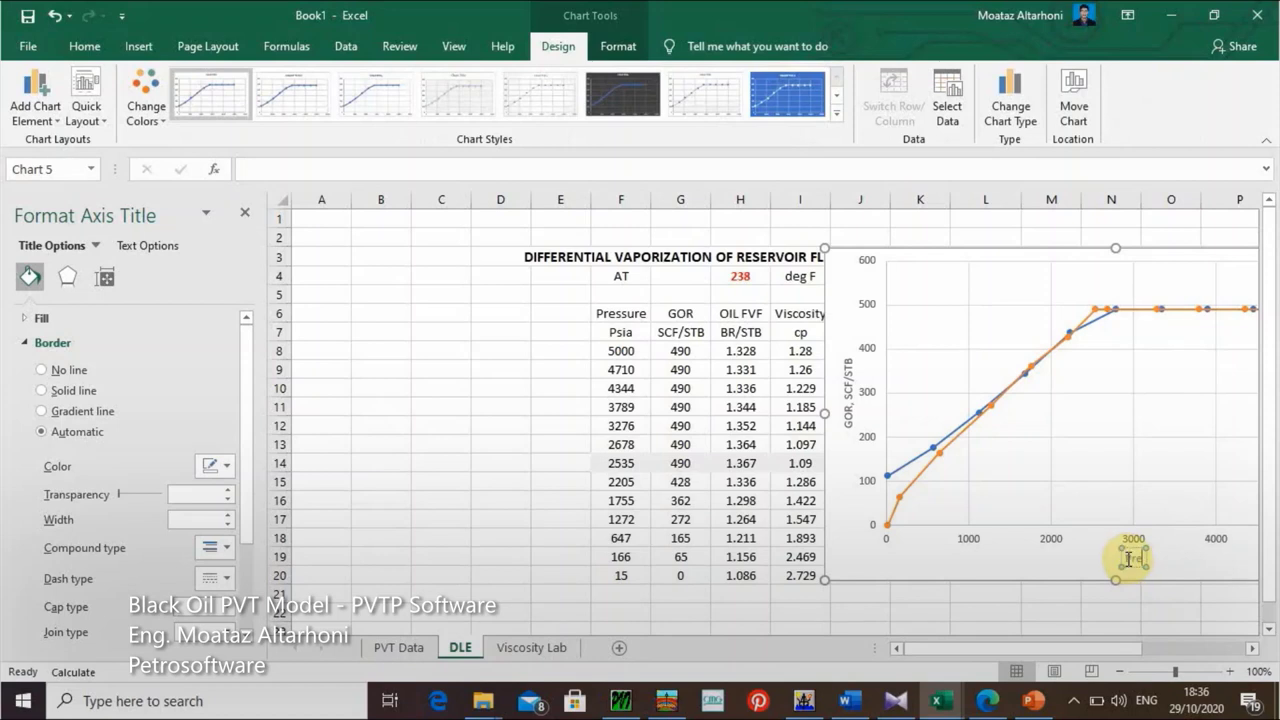
type("Pressure, Psi")
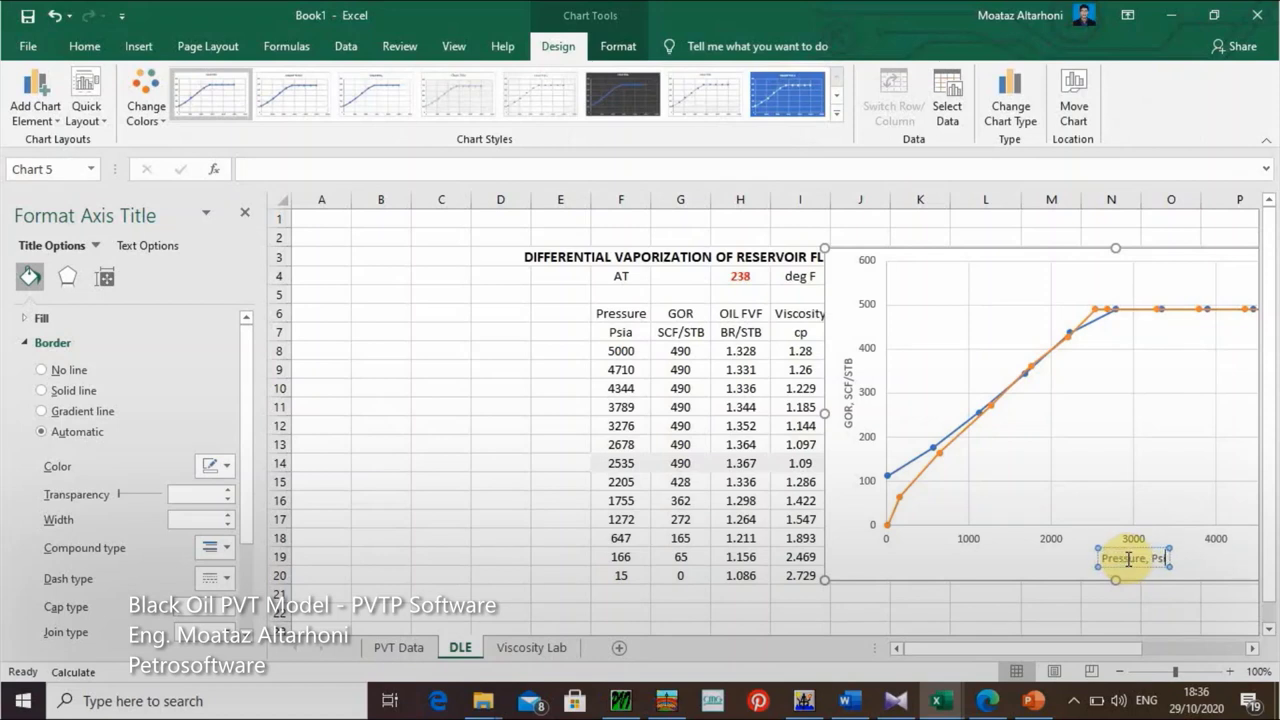
type("a")
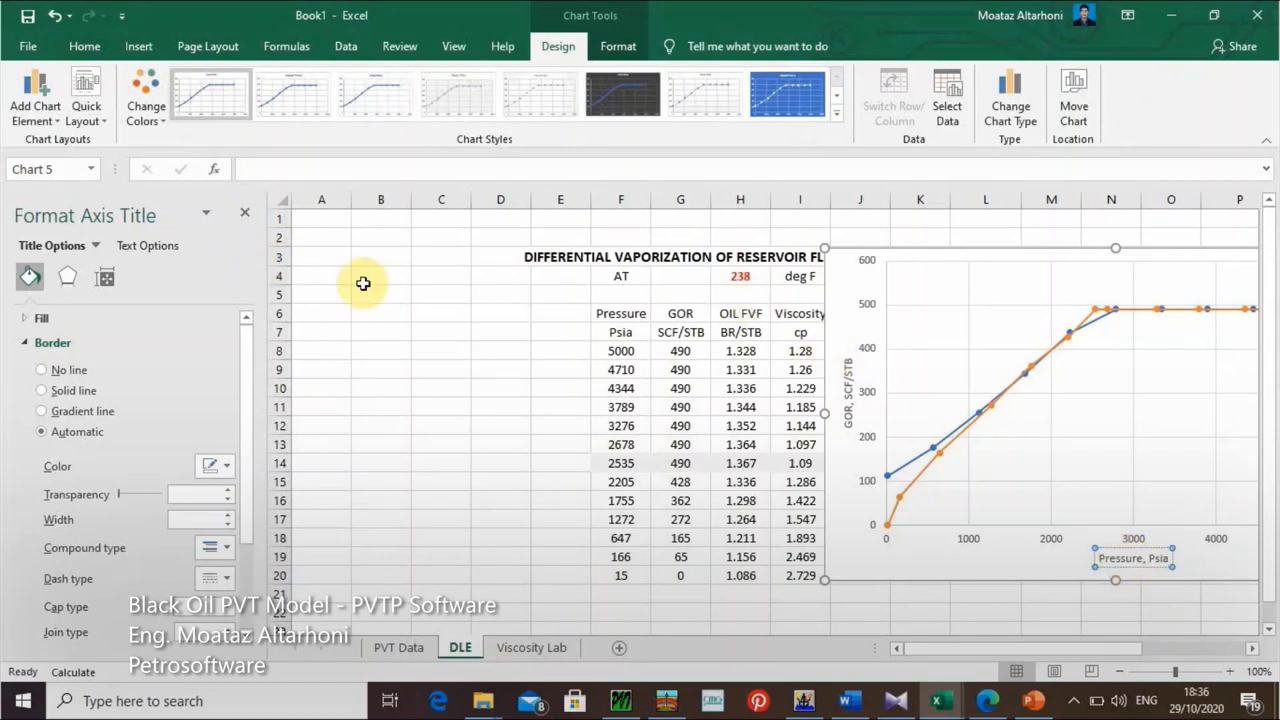
left_click(244, 212)
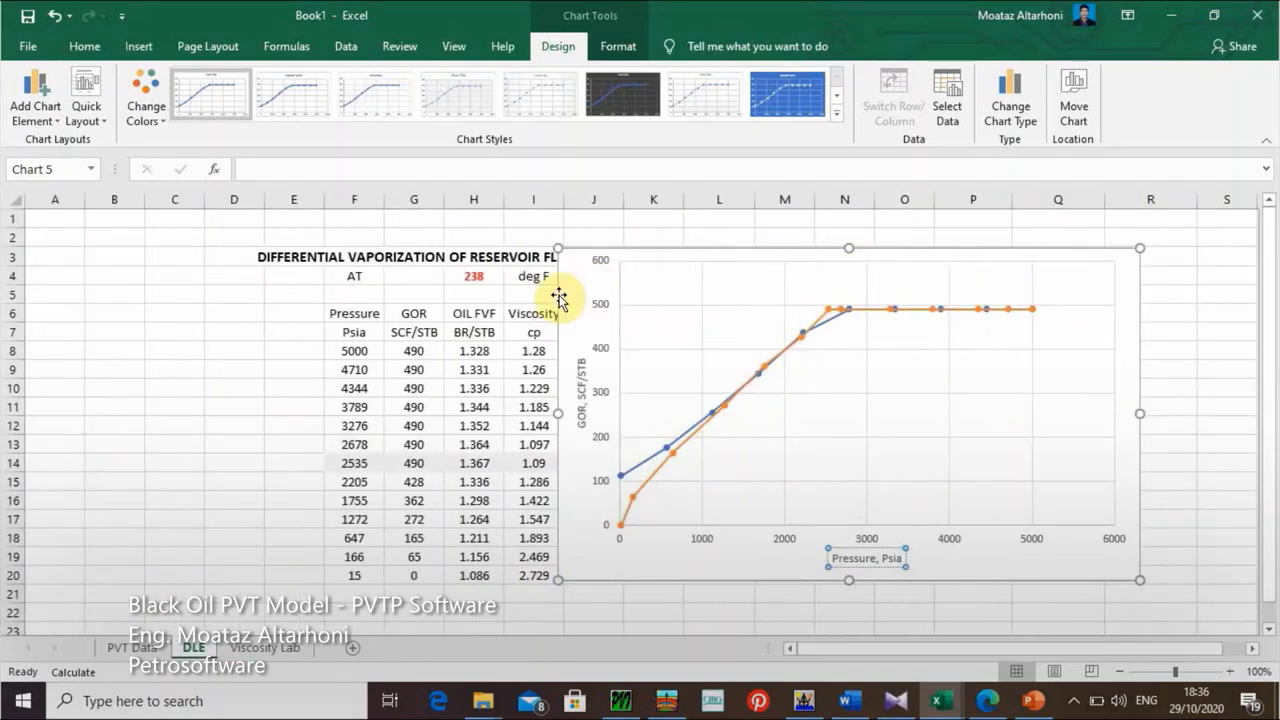
Step: Move the GOR chart clear of the lab table and the calculated pressure, Pb and GOR columns to compare both curves with their data
left_click_drag(1126, 275, 1144, 299)
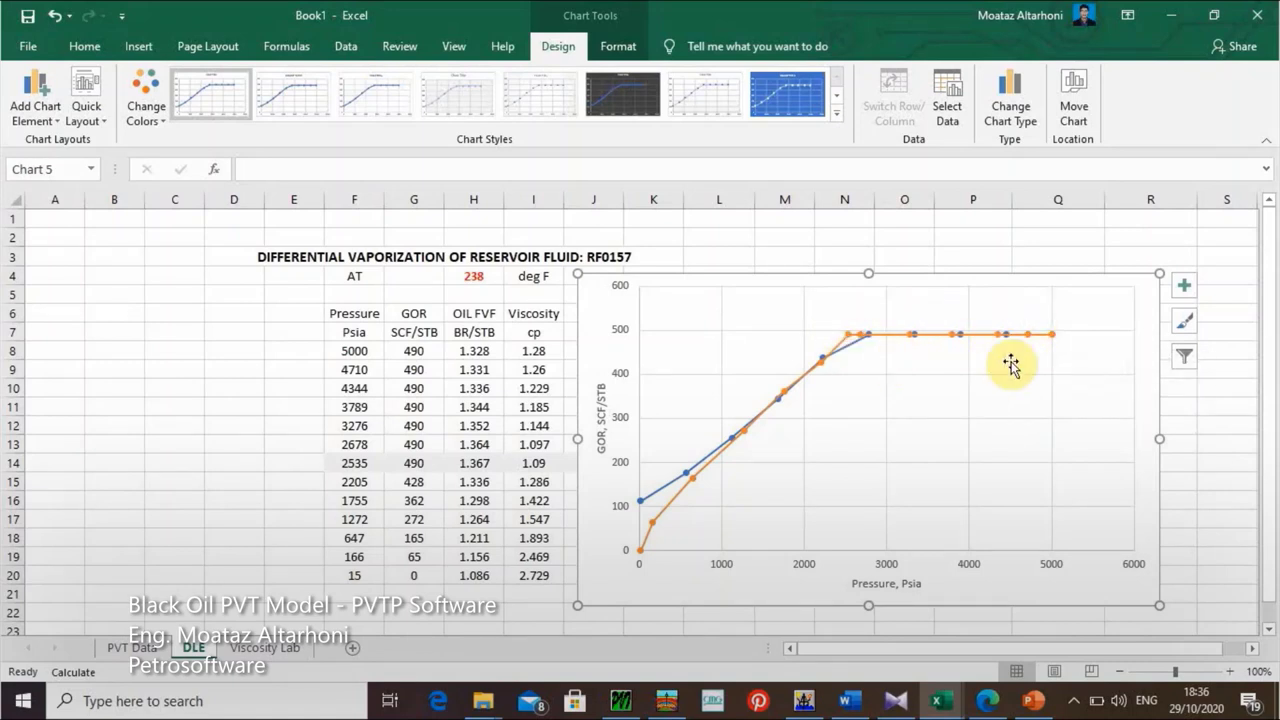
mouse_move(850, 342)
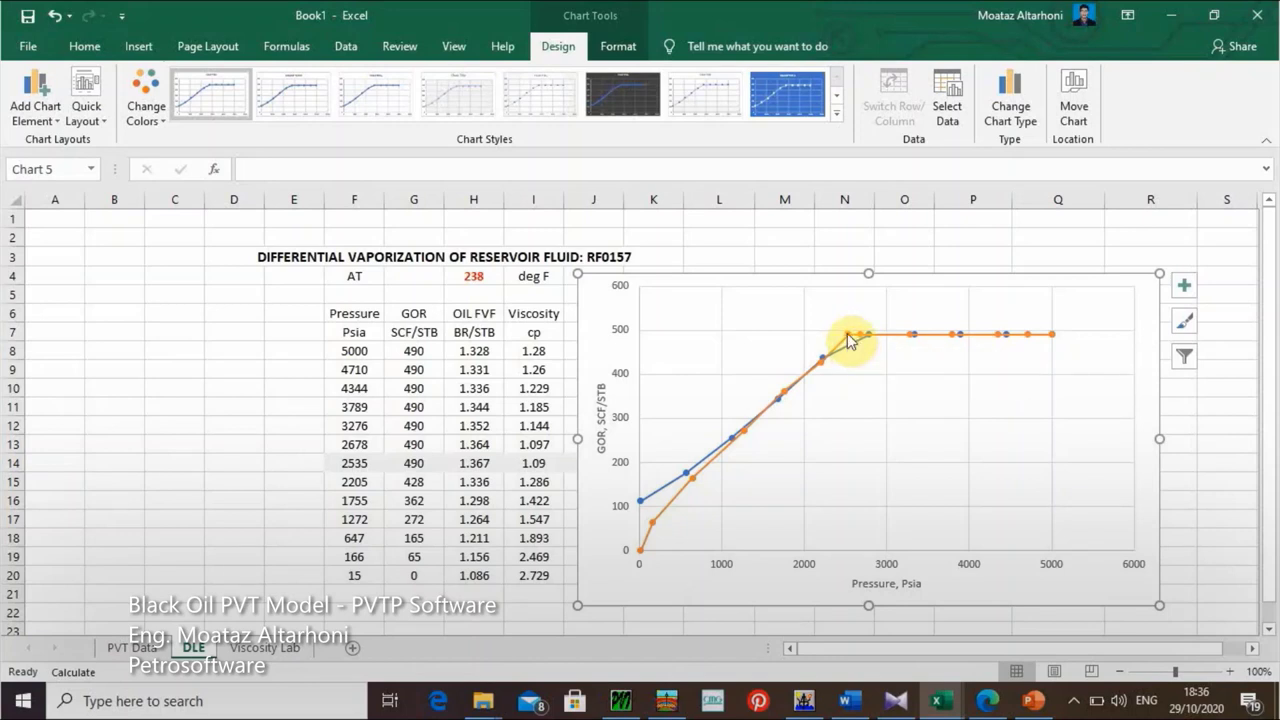
left_click_drag(600, 317, 800, 318)
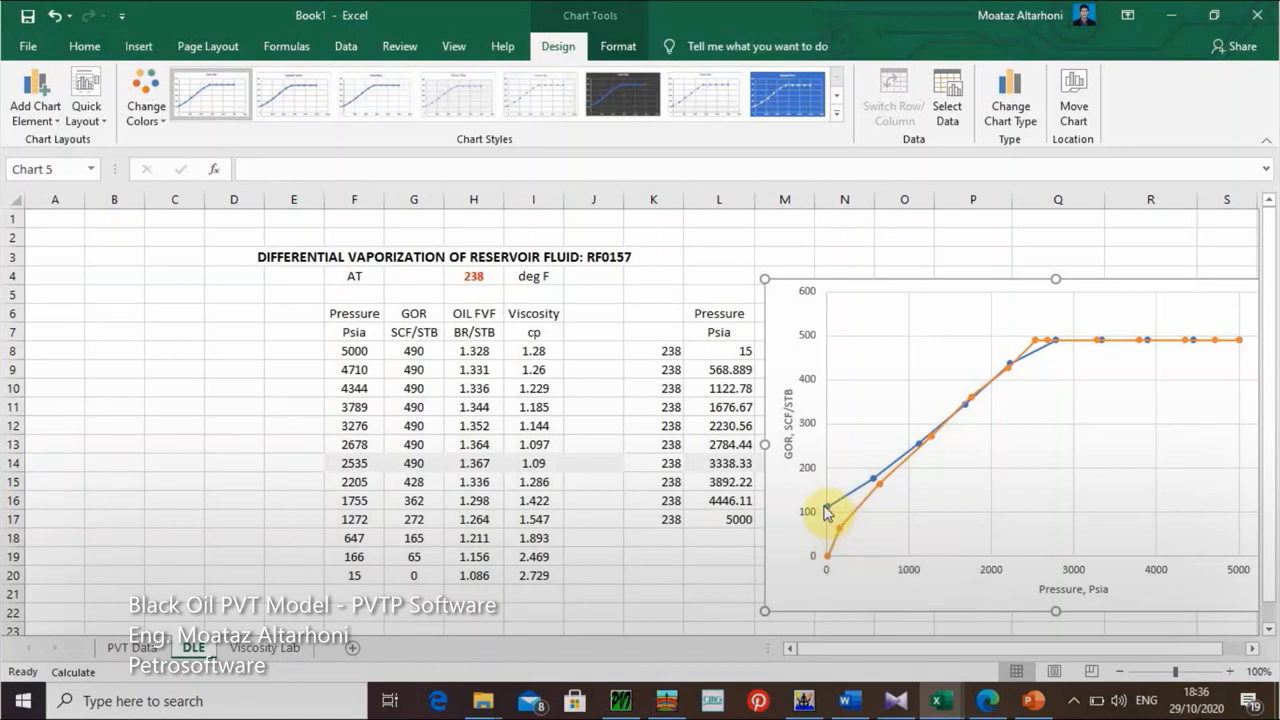
mouse_move(829, 512)
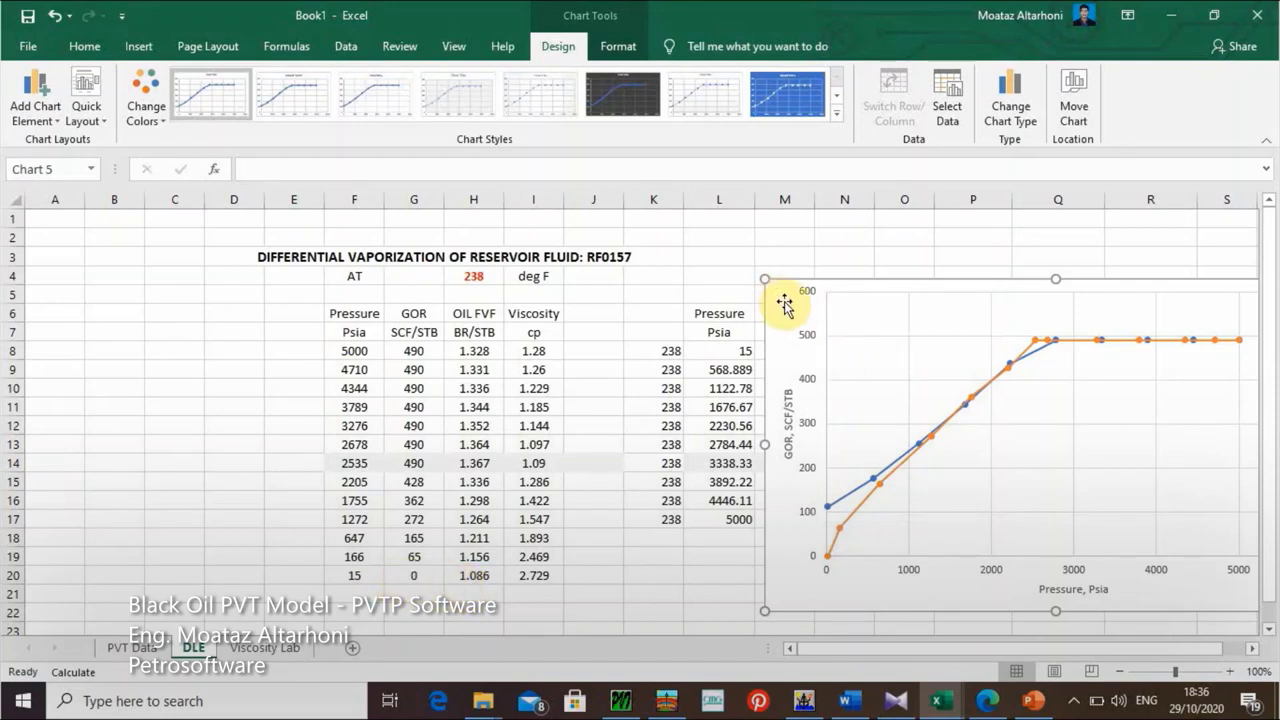
left_click_drag(785, 295, 932, 283)
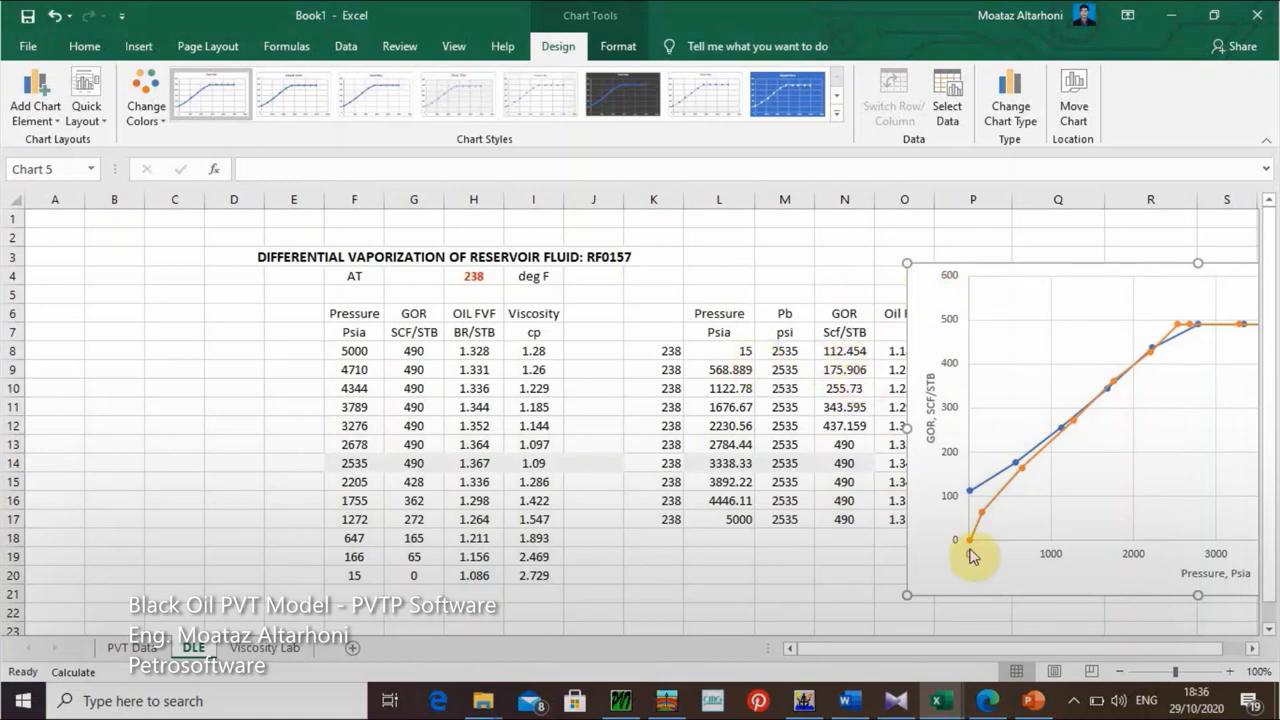
mouse_move(969, 501)
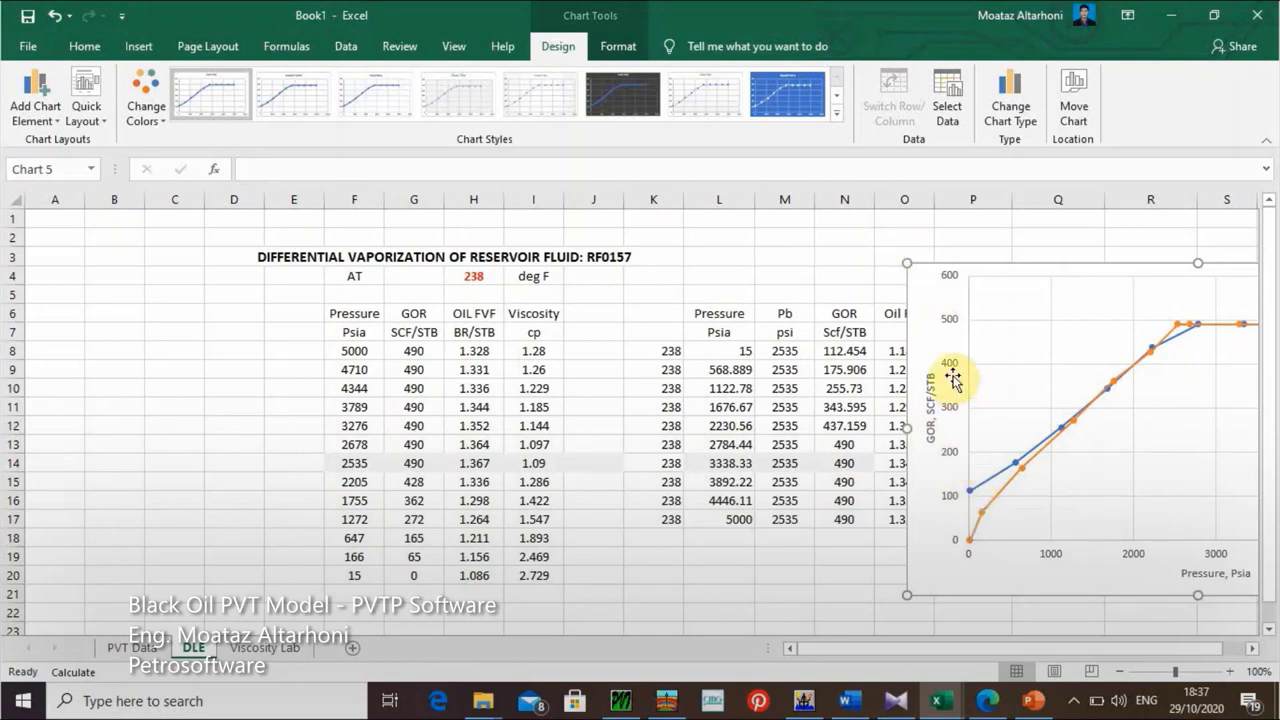
left_click_drag(922, 297, 759, 288)
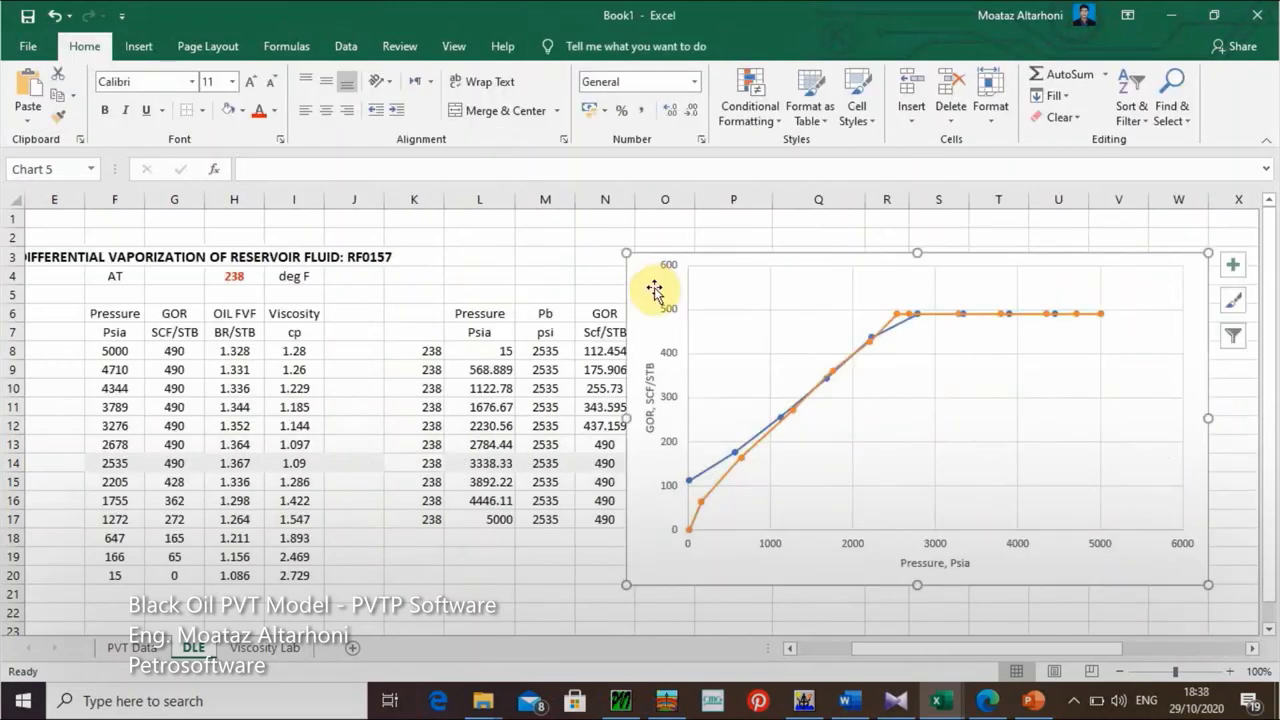
left_click(655, 287)
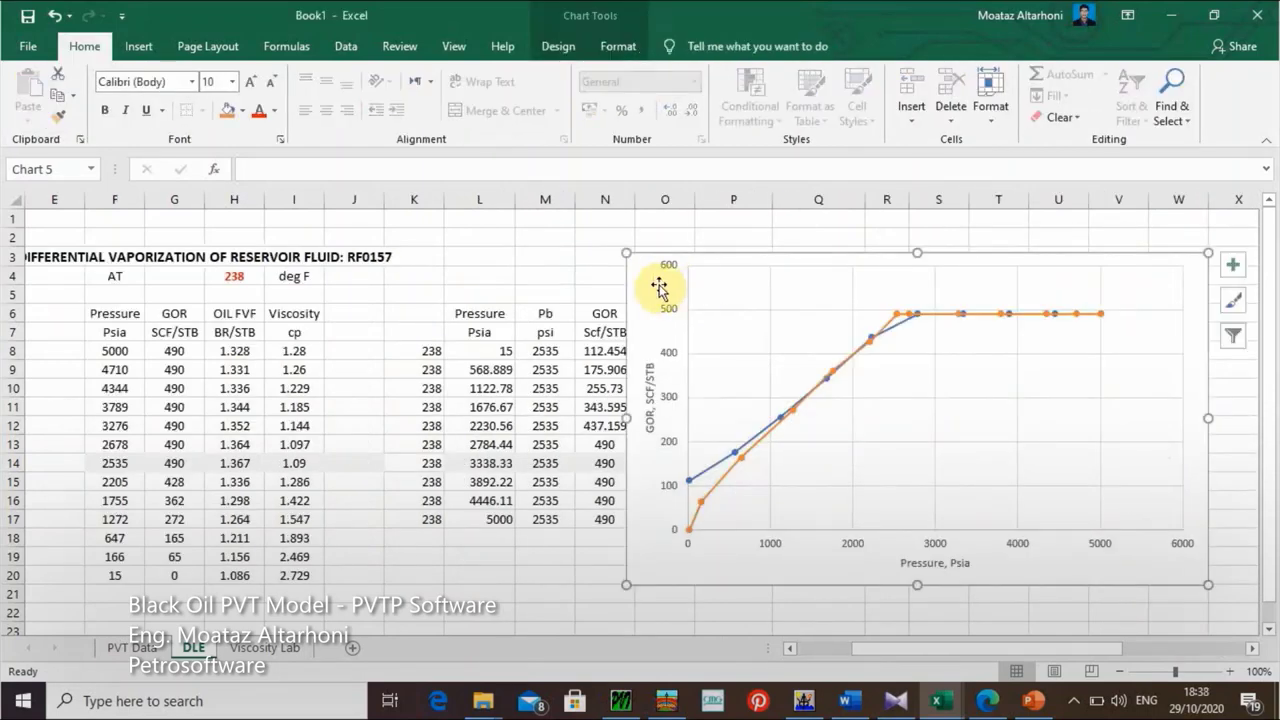
left_click_drag(657, 286, 726, 303)
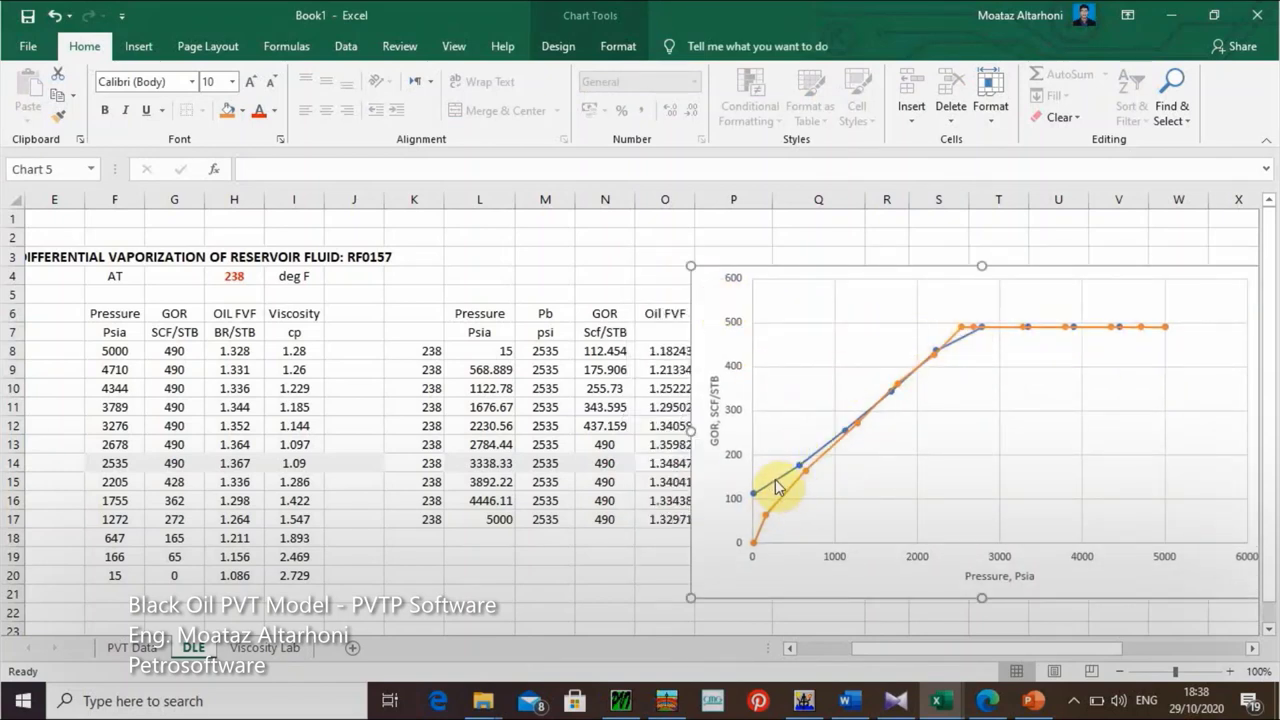
Step: Move the GOR chart past column S, clear of the calculated oil FVF, viscosity and density columns
mouse_move(760, 495)
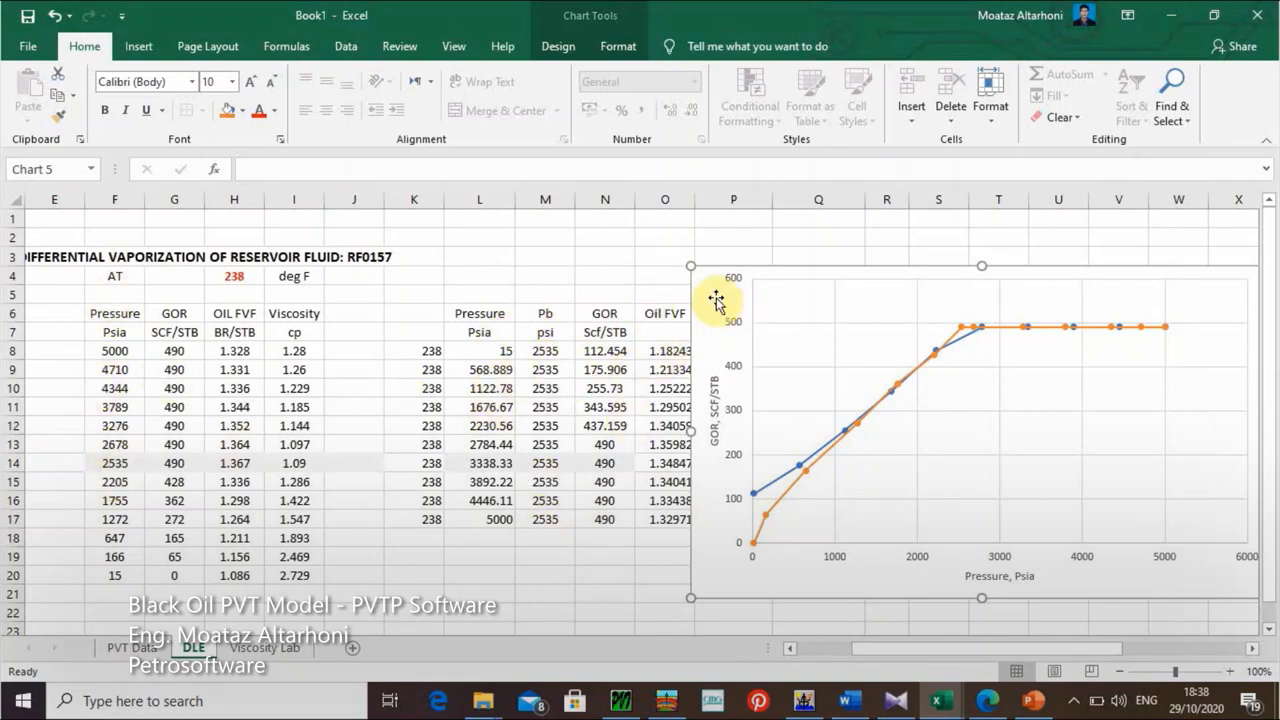
left_click_drag(716, 300, 876, 294)
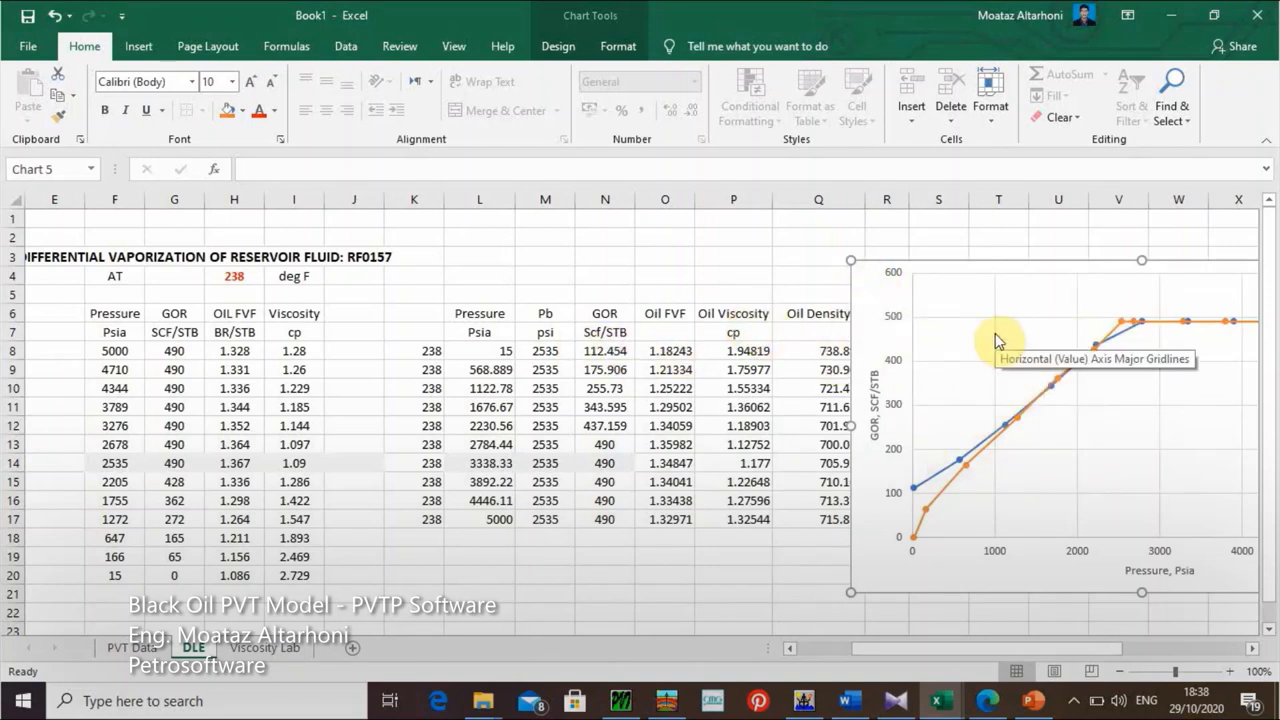
left_click_drag(878, 287, 980, 263)
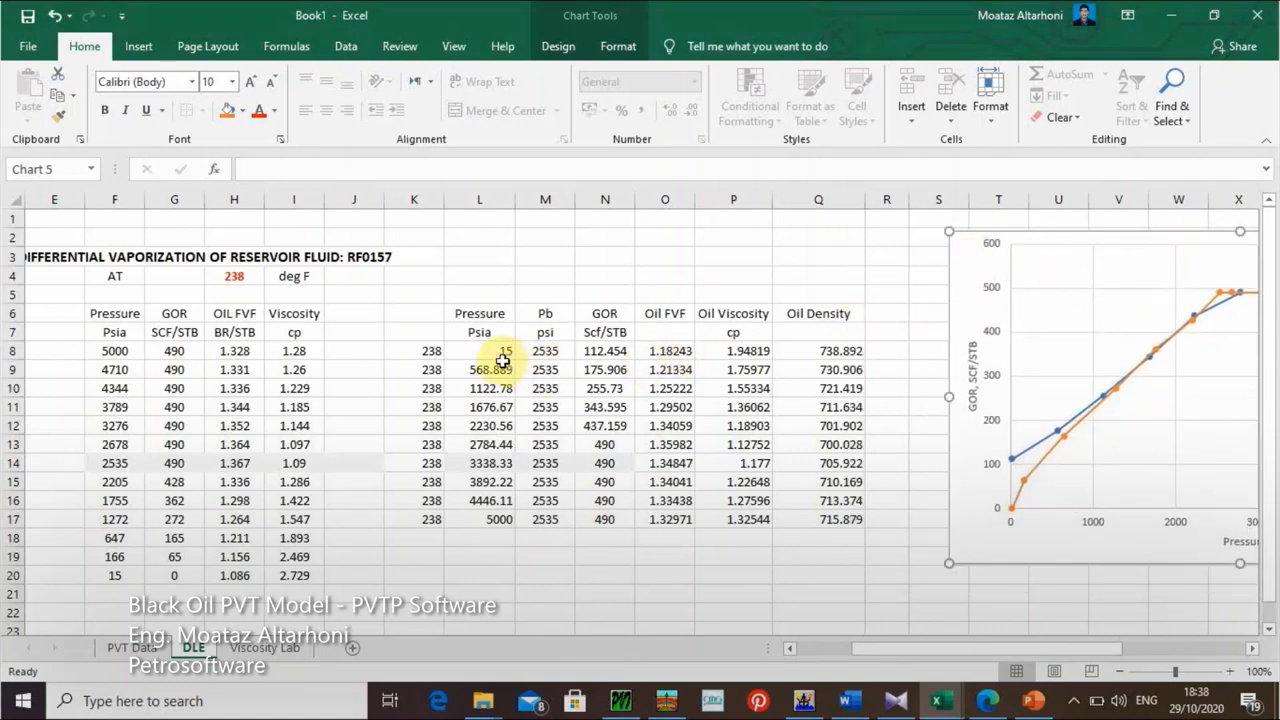
Step: Insert a scatter chart with straight lines and markers of calculated oil FVF (O8:O17) against pressure (L8:L17) and enlarge it
left_click_drag(500, 353, 494, 517)
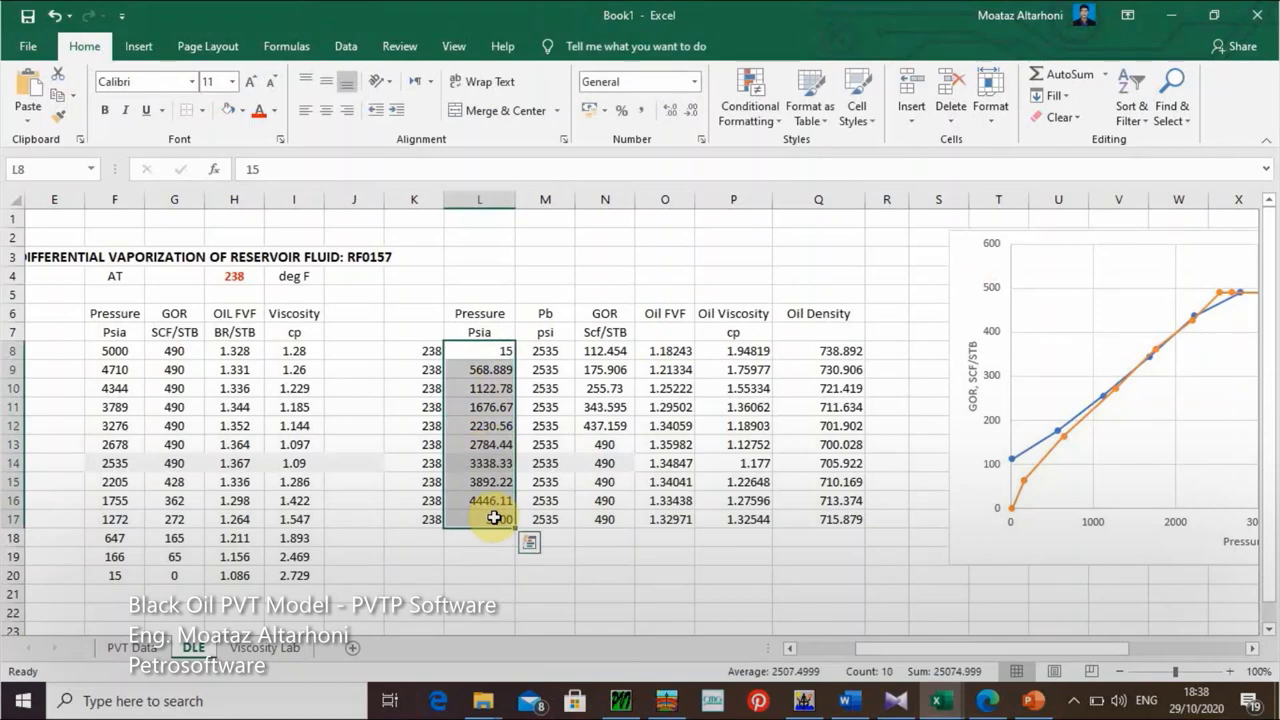
left_click_drag(670, 351, 670, 521, "ctrl")
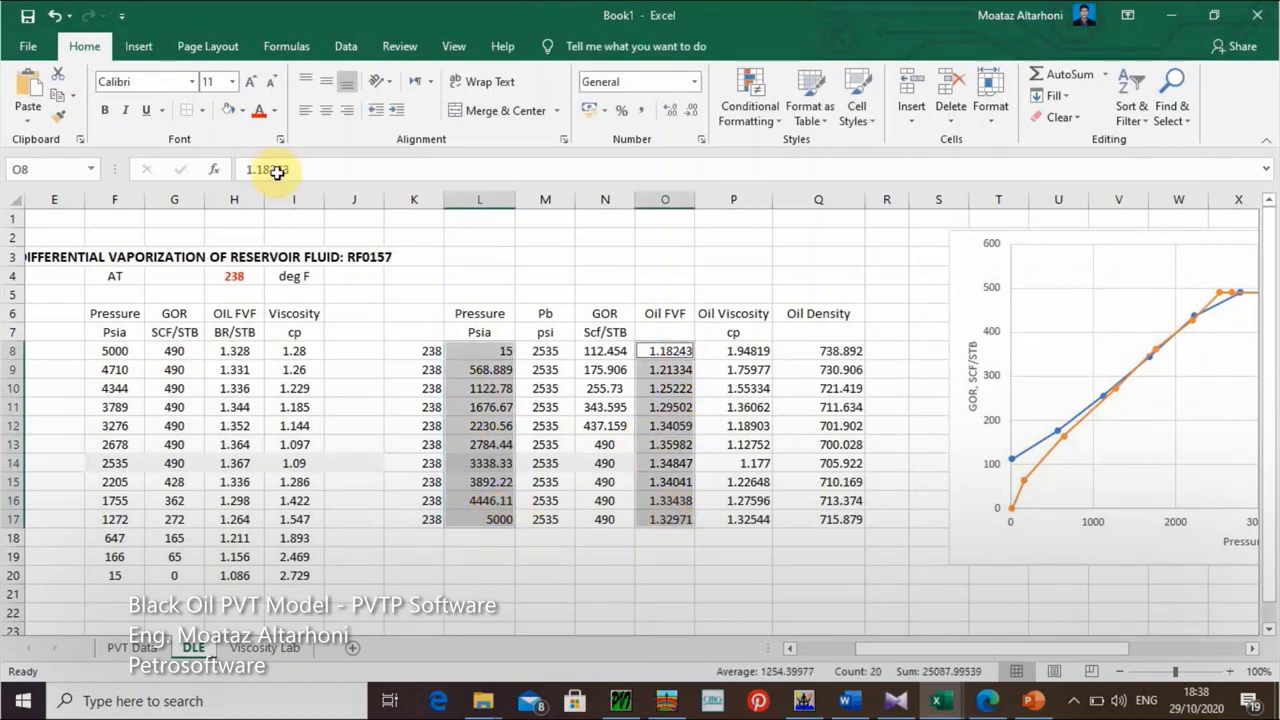
left_click(138, 46)
left_click(610, 119)
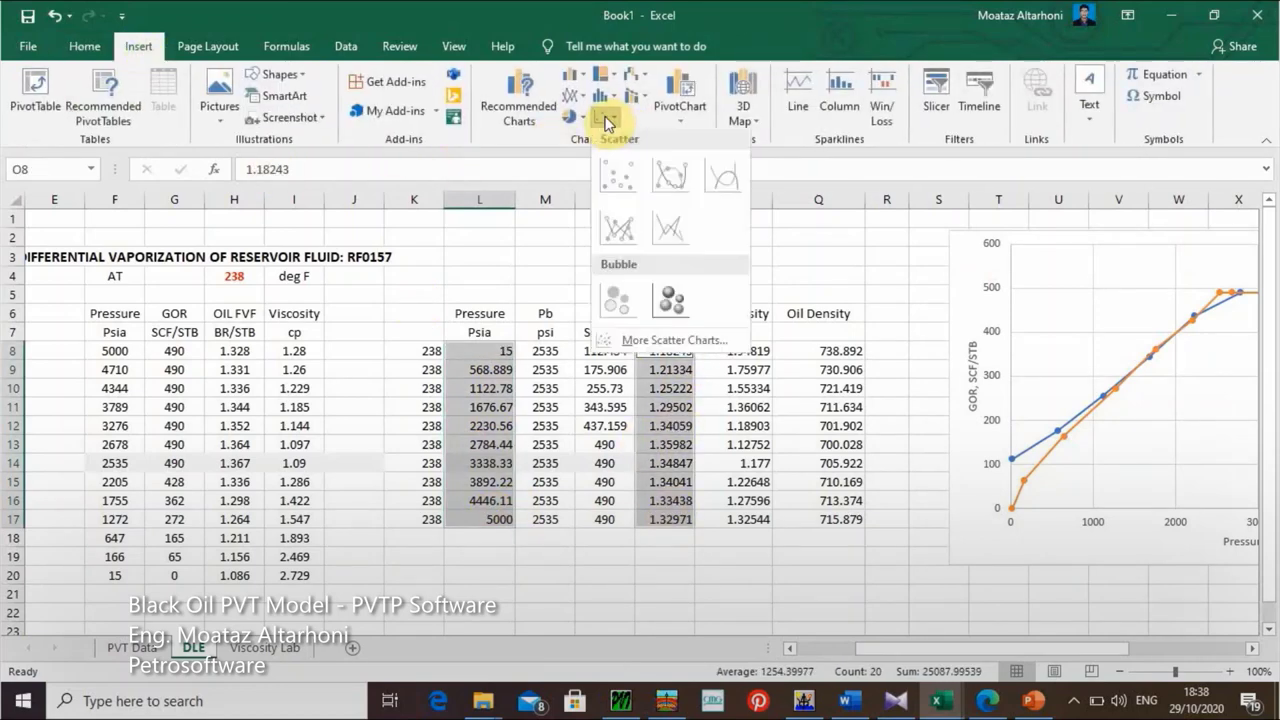
left_click(612, 236)
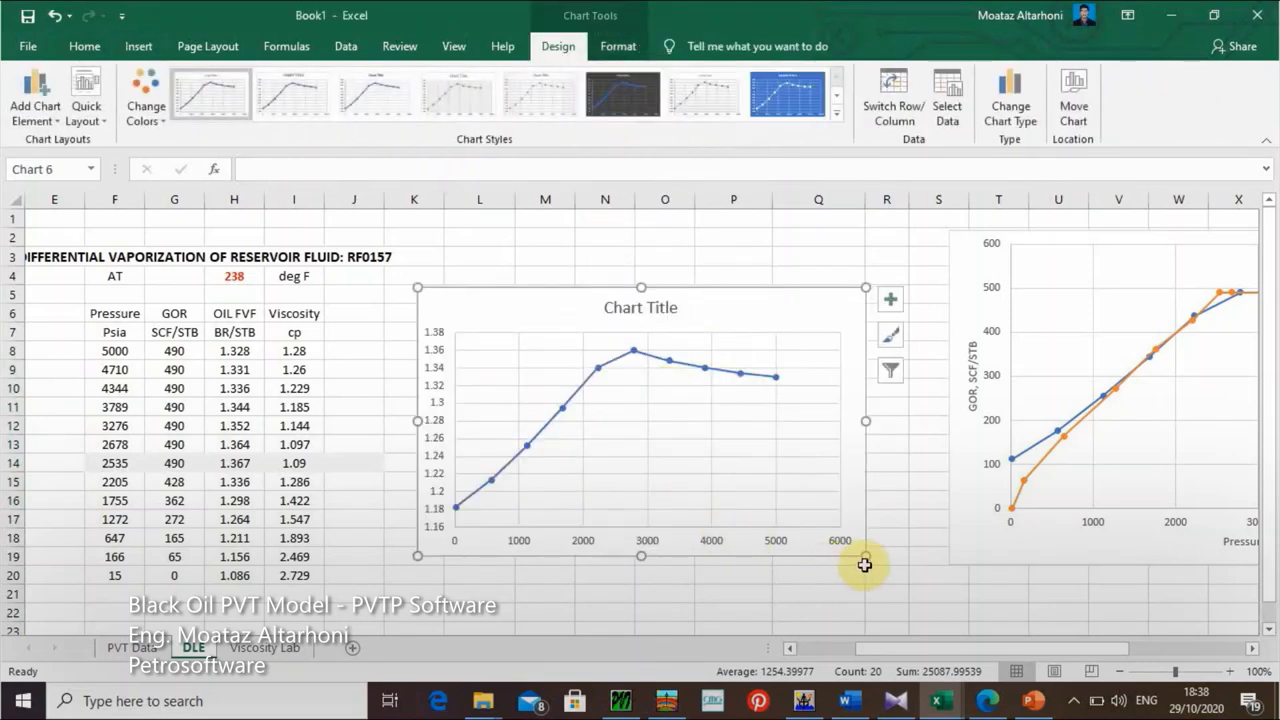
left_click_drag(865, 556, 986, 598)
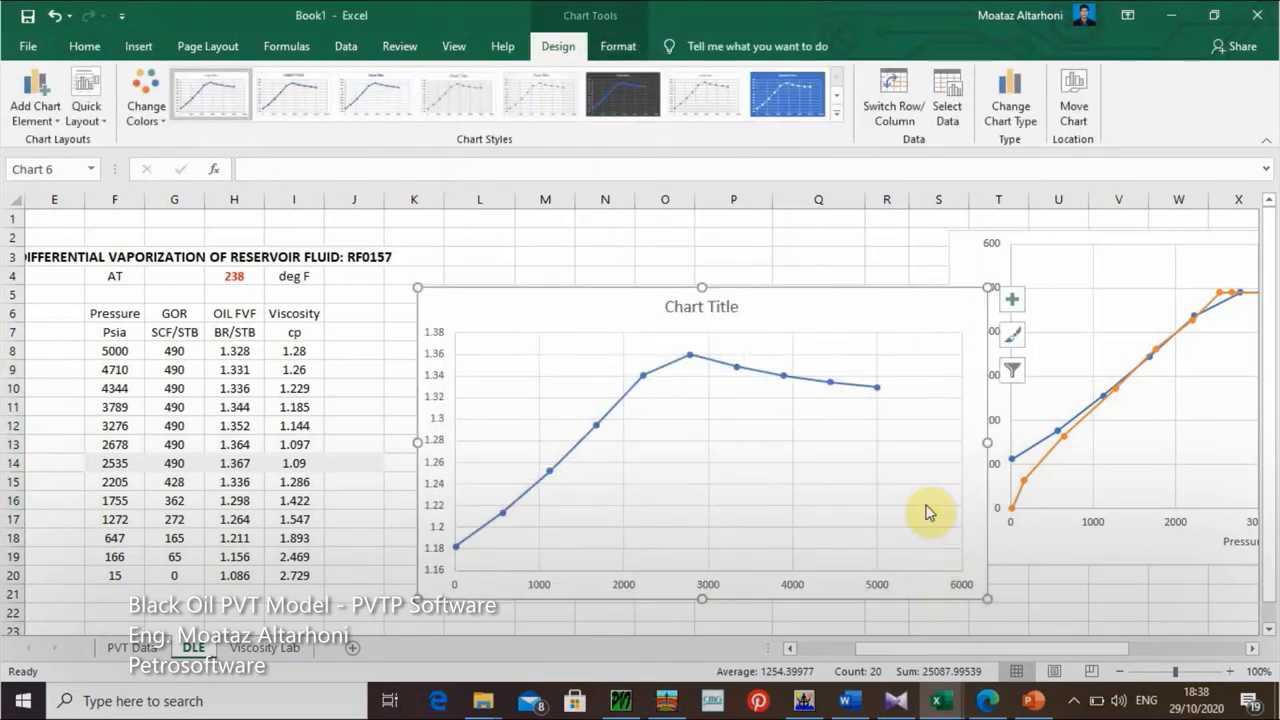
Step: Rename the new chart's existing data series as "Oil FVF Calc."
left_click(1011, 302)
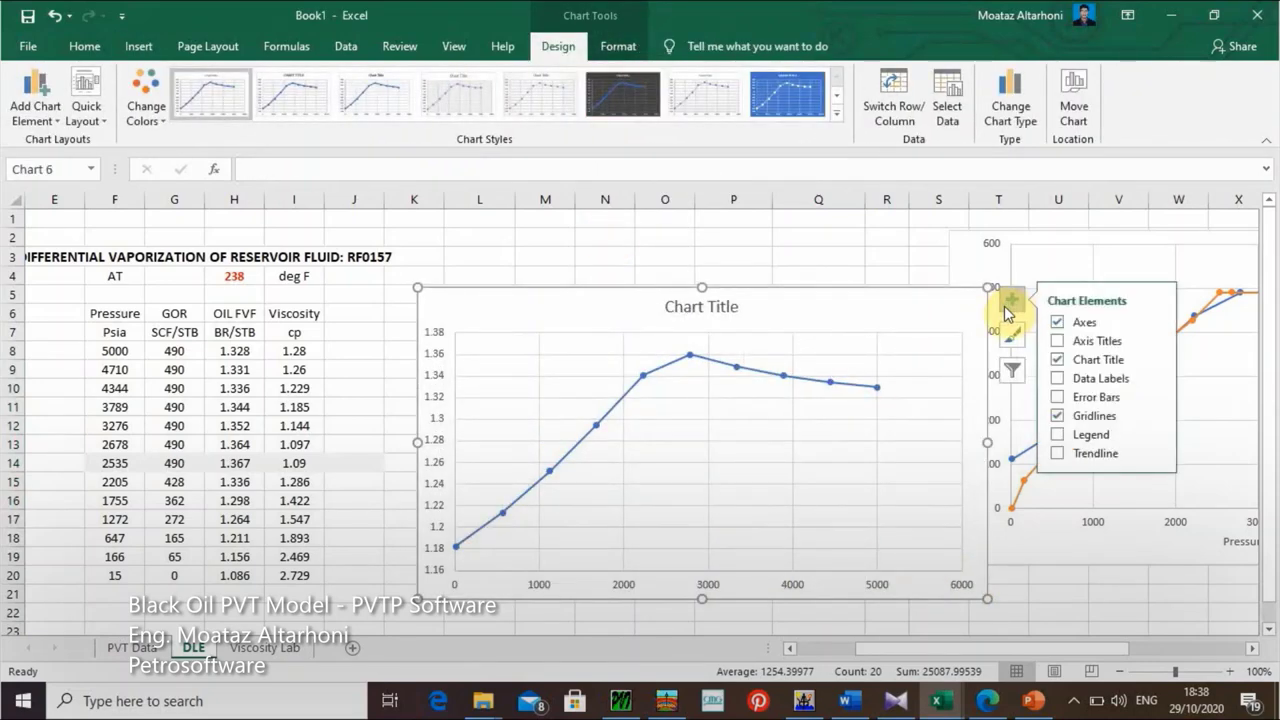
right_click(918, 318)
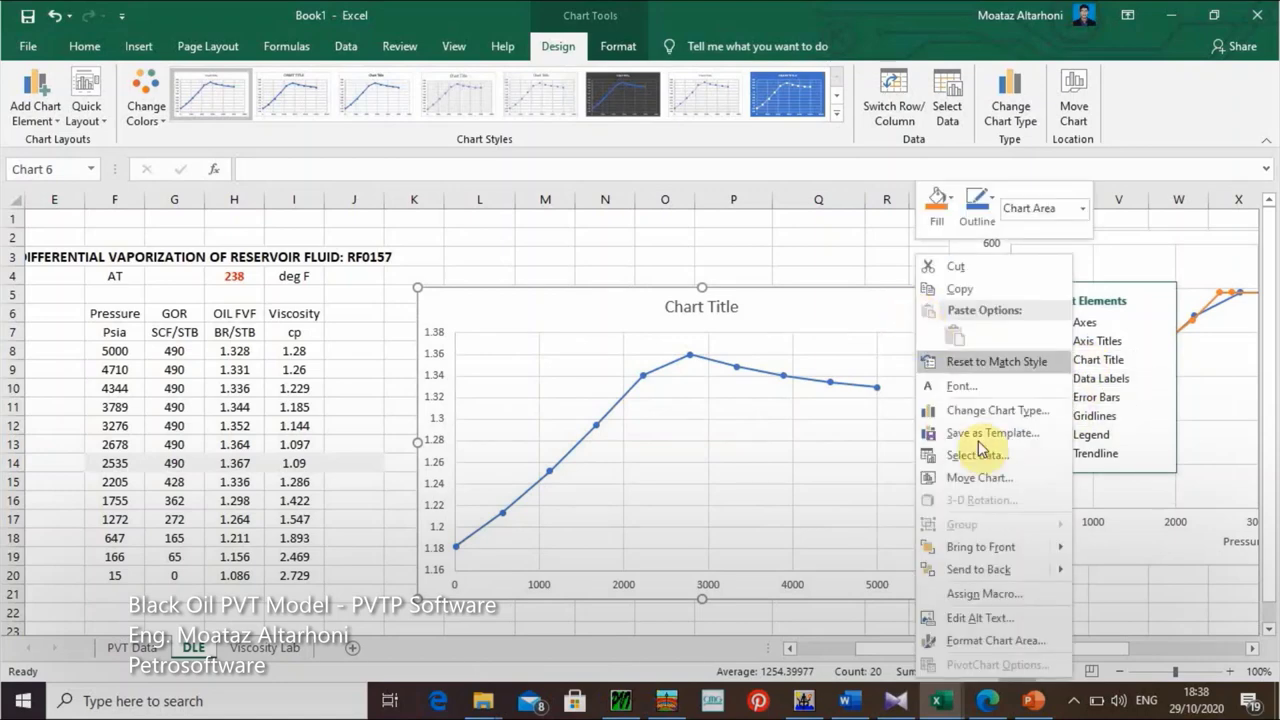
left_click(986, 455)
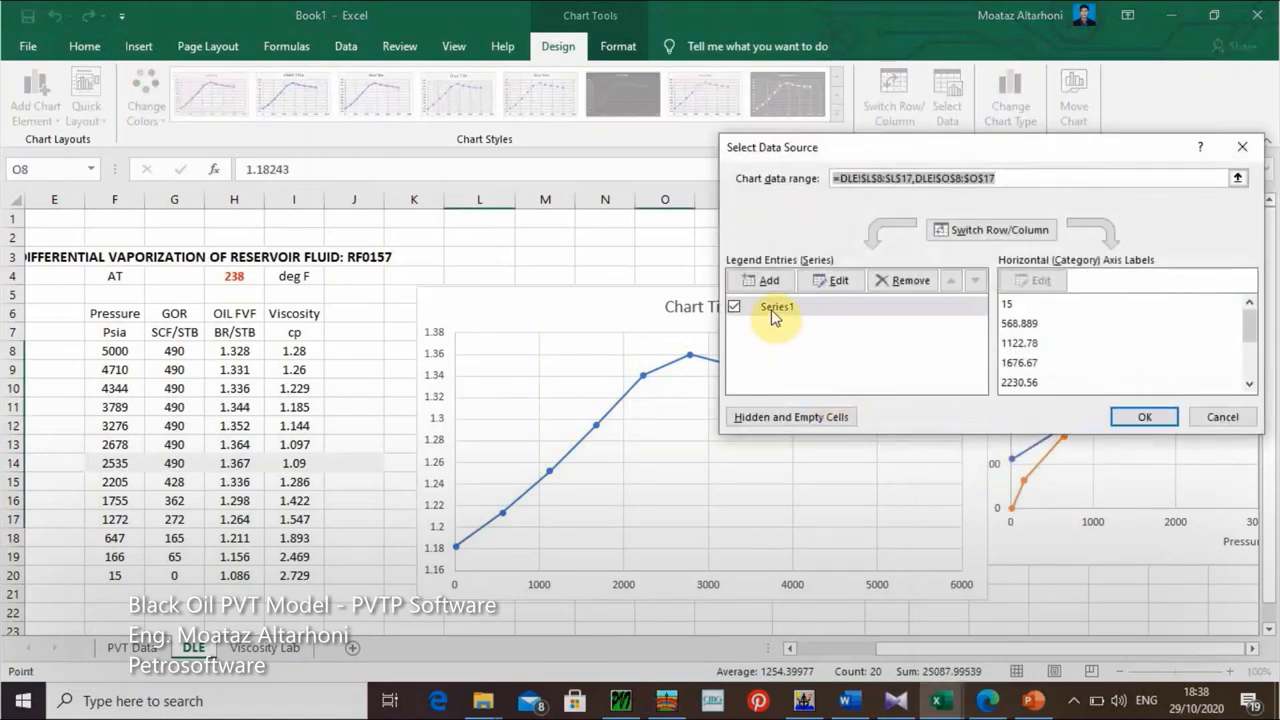
left_click(771, 309)
left_click(834, 281)
type("O")
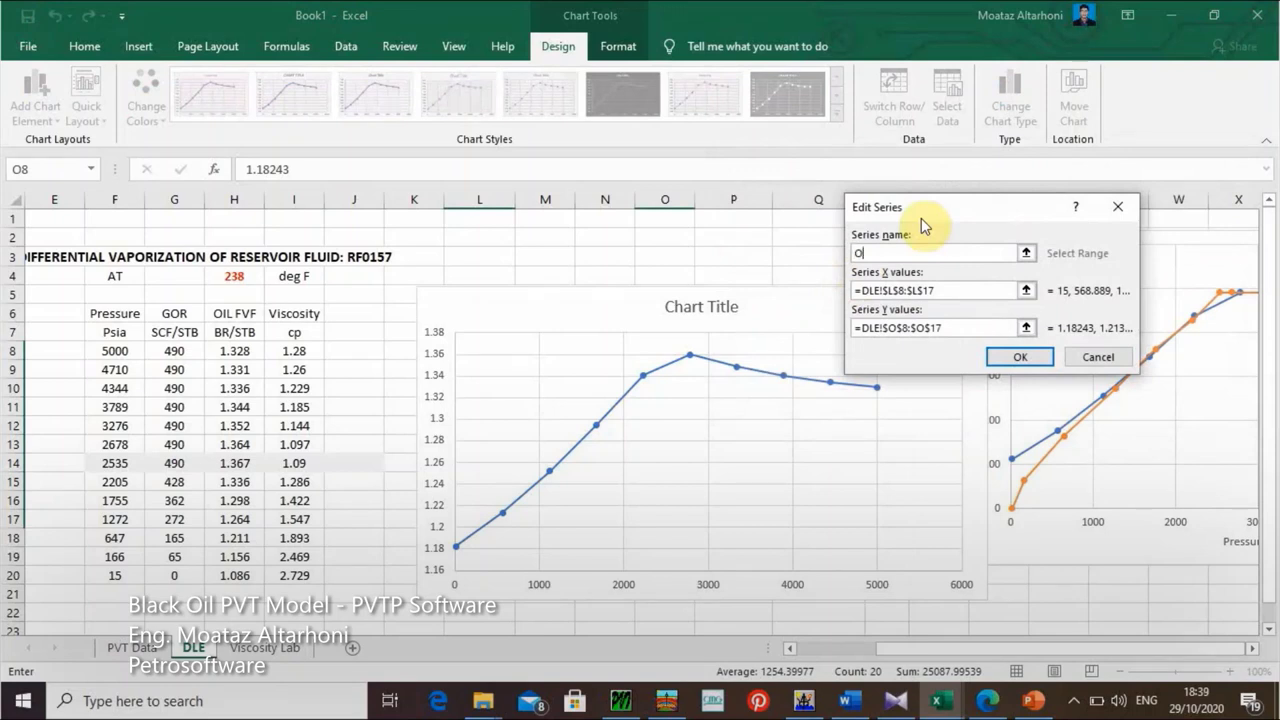
type("il FVF Calc.")
left_click(1025, 356)
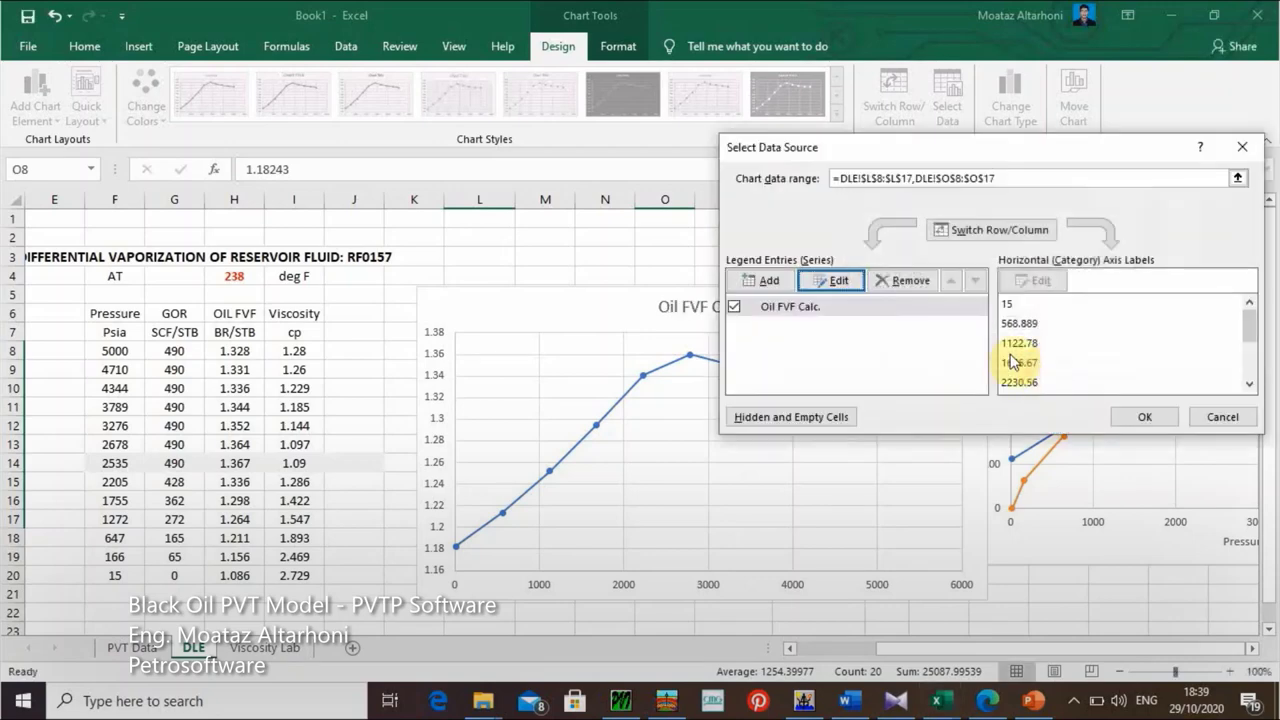
Step: Add a second chart series named "Oil FVF" with the lab pressures F8:F20 as its X values
left_click(737, 280)
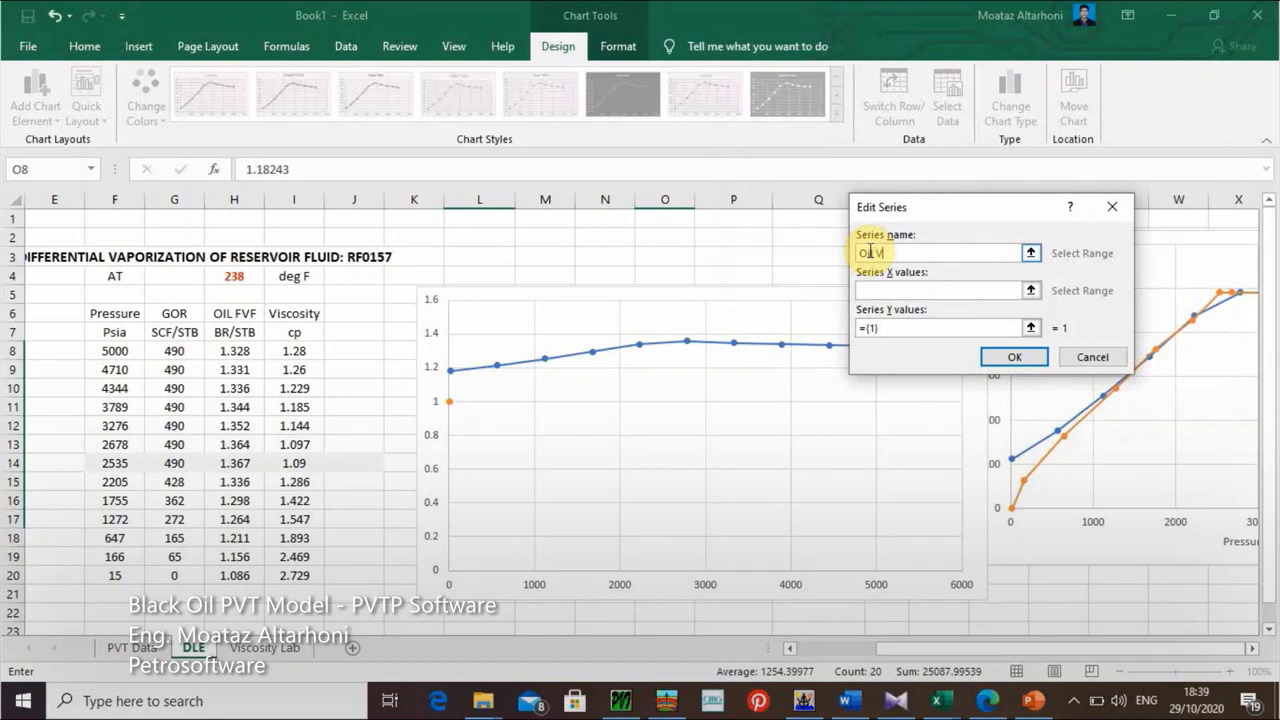
type("Oil FVF")
left_click(990, 290)
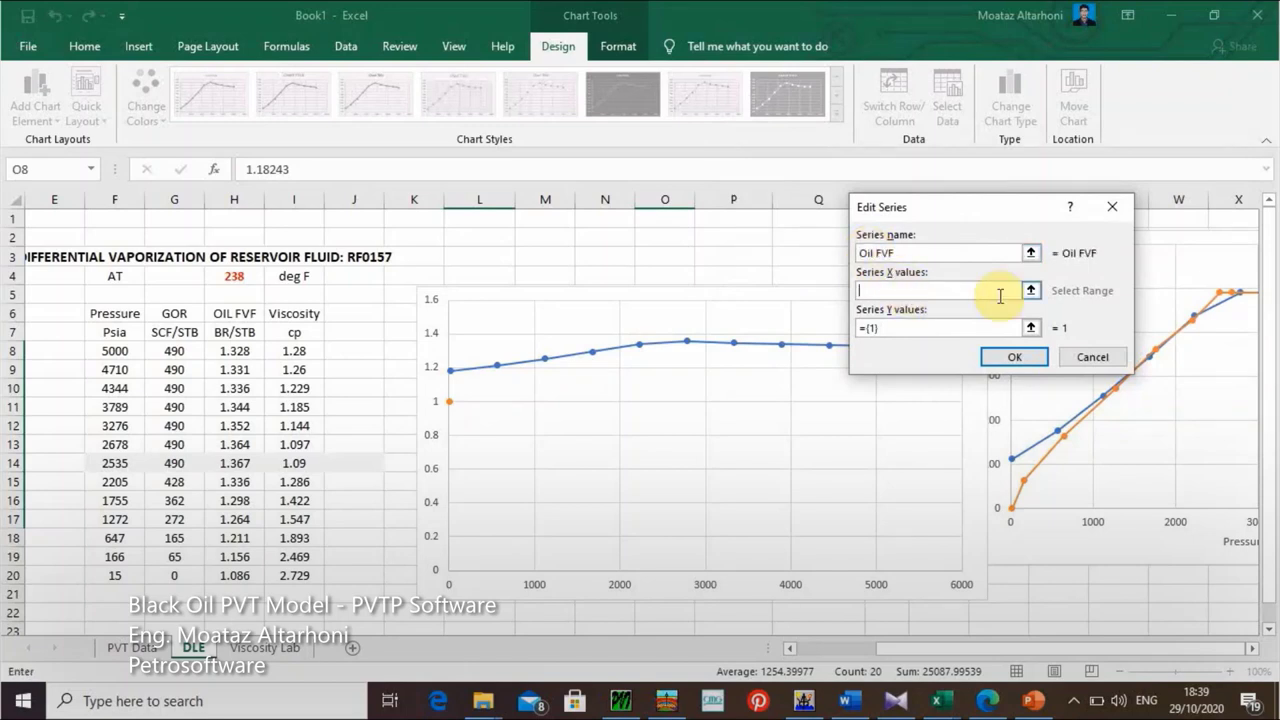
left_click(1031, 290)
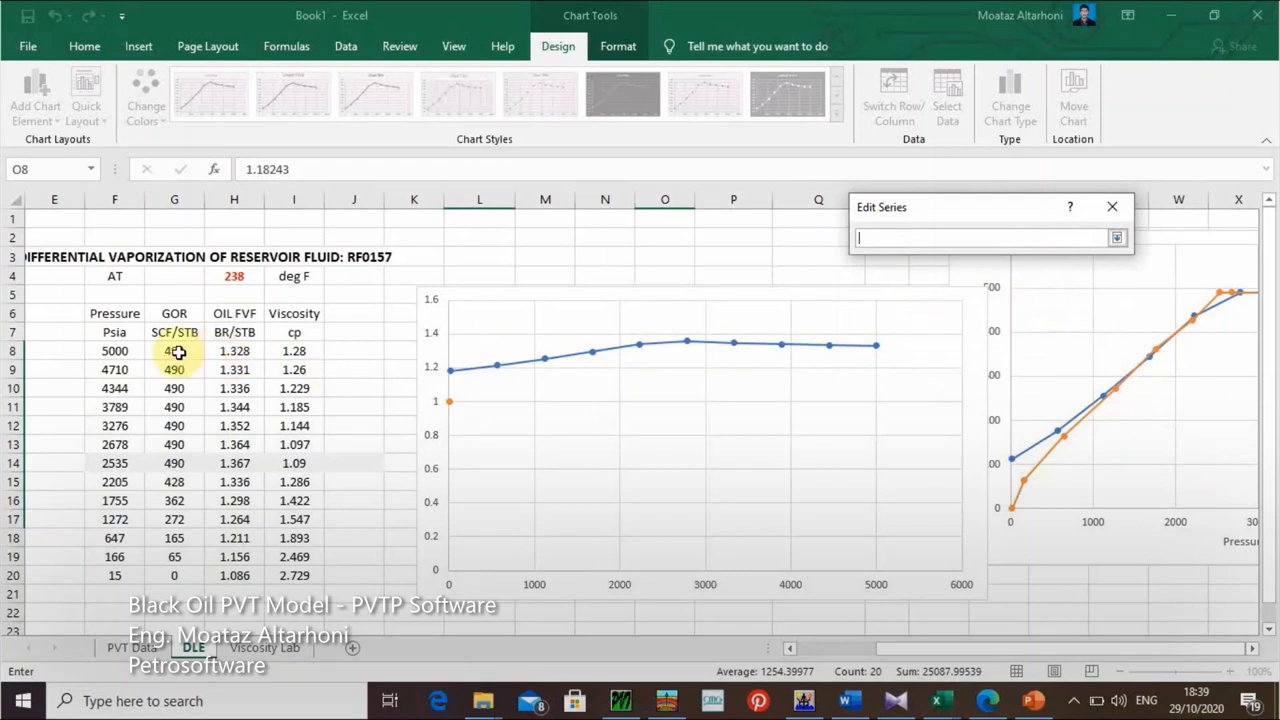
left_click_drag(115, 351, 125, 572)
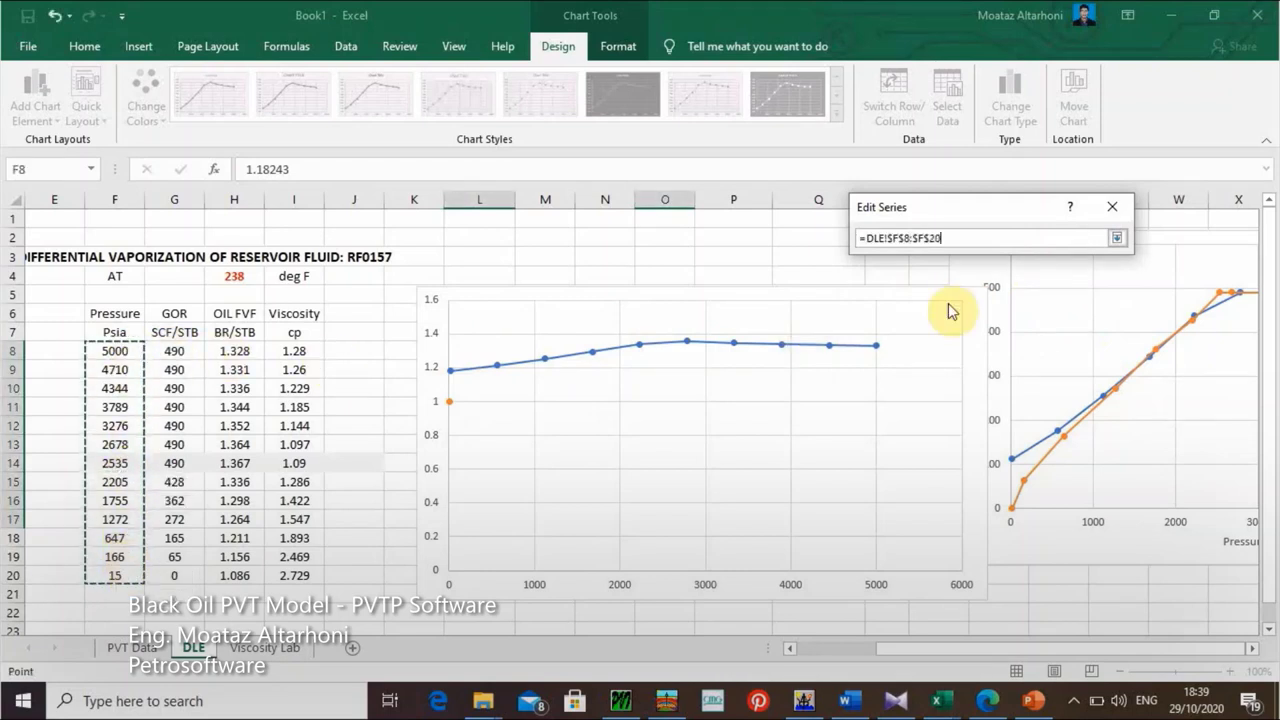
left_click(1117, 238)
Step: Set the Oil FVF series' Y values to the lab data H8:H20 and apply the chart data changes
left_click_drag(905, 328, 830, 326)
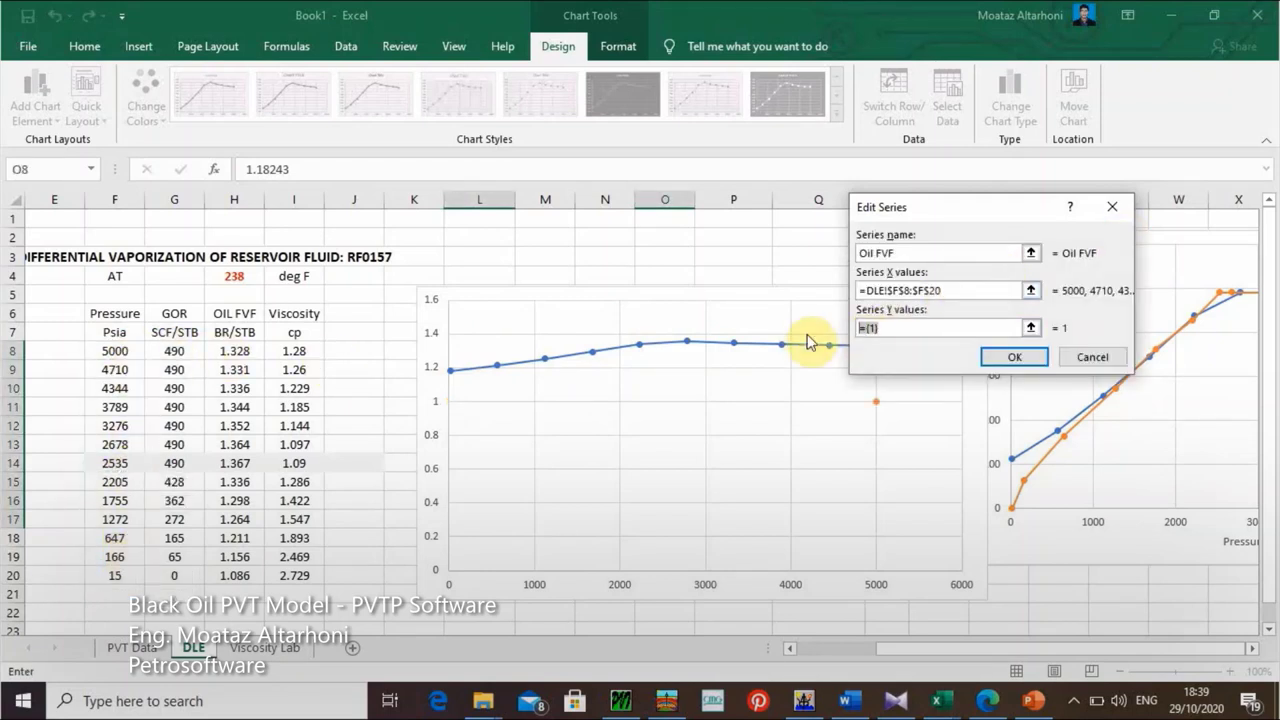
key("BackSpace")
left_click(234, 351)
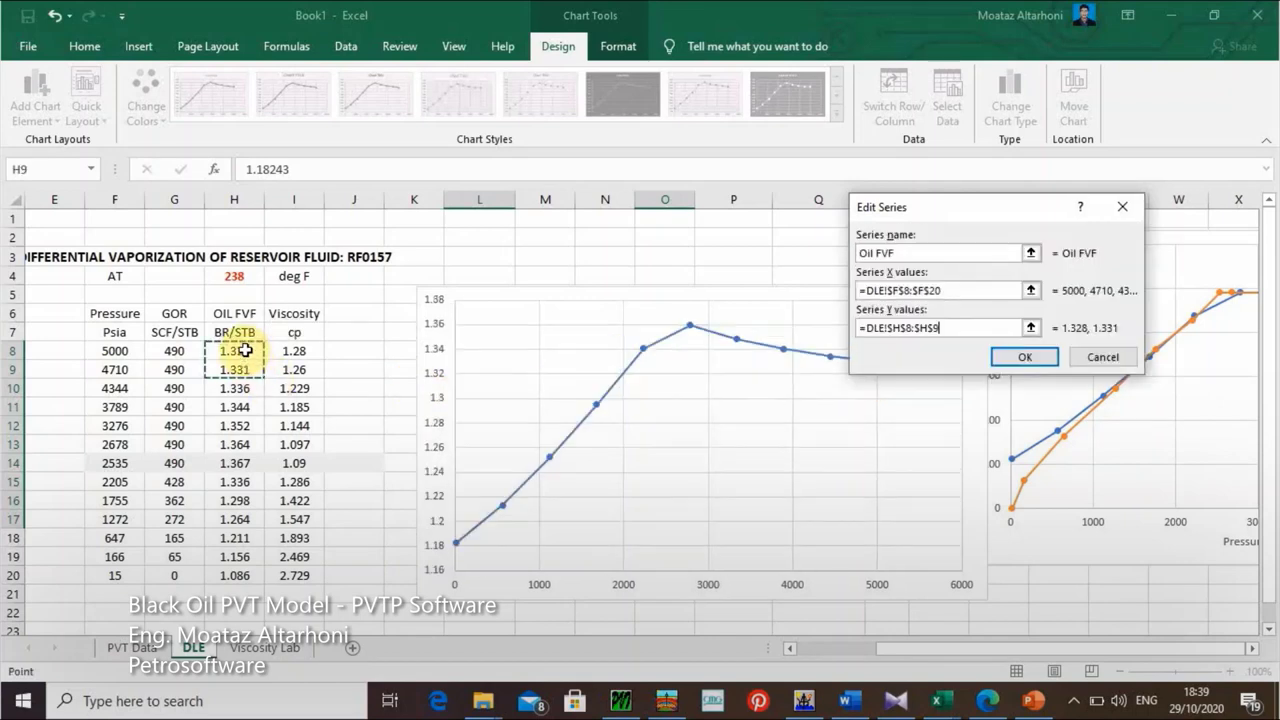
left_click_drag(915, 328, 835, 328)
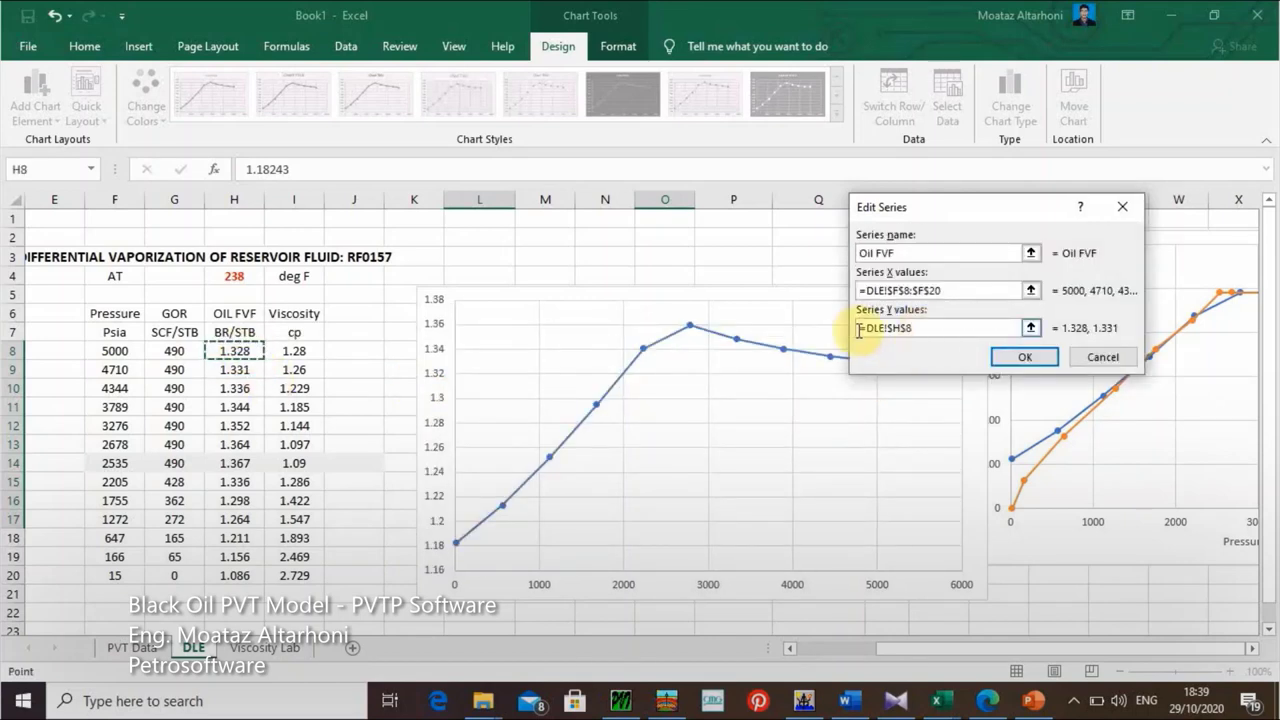
key("BackSpace")
left_click_drag(234, 351, 244, 580)
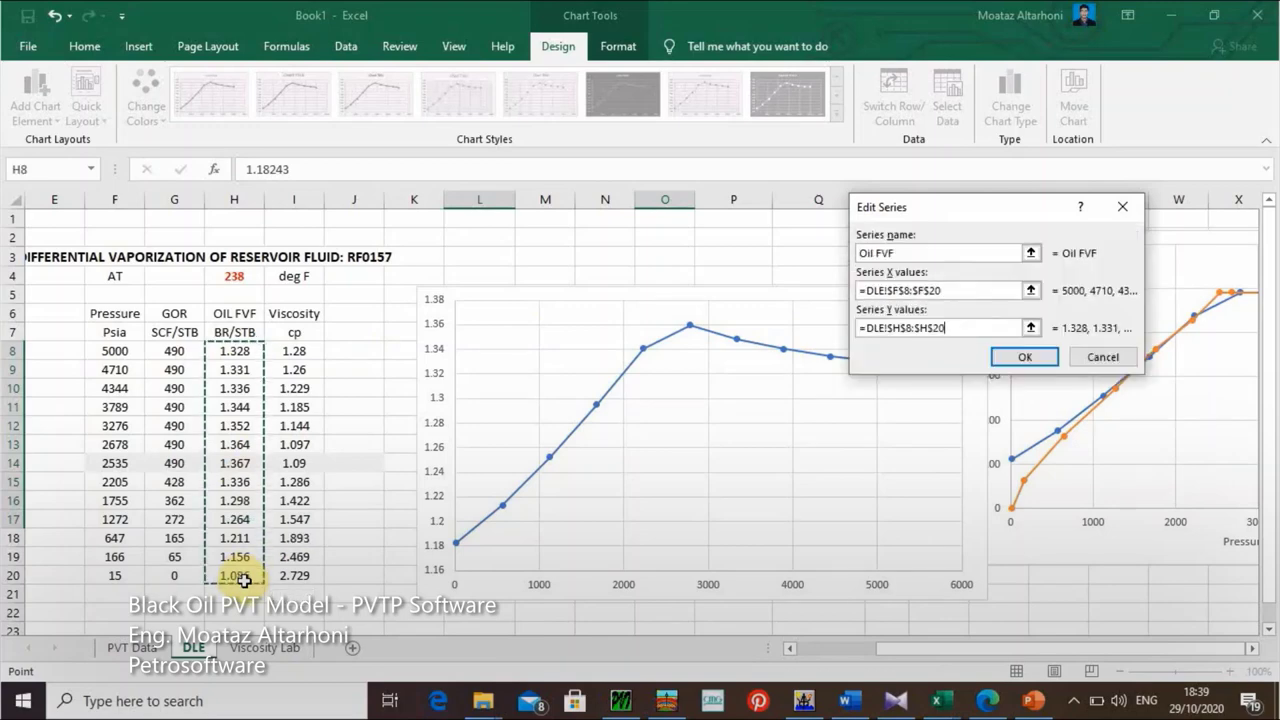
left_click(1025, 357)
left_click(1144, 417)
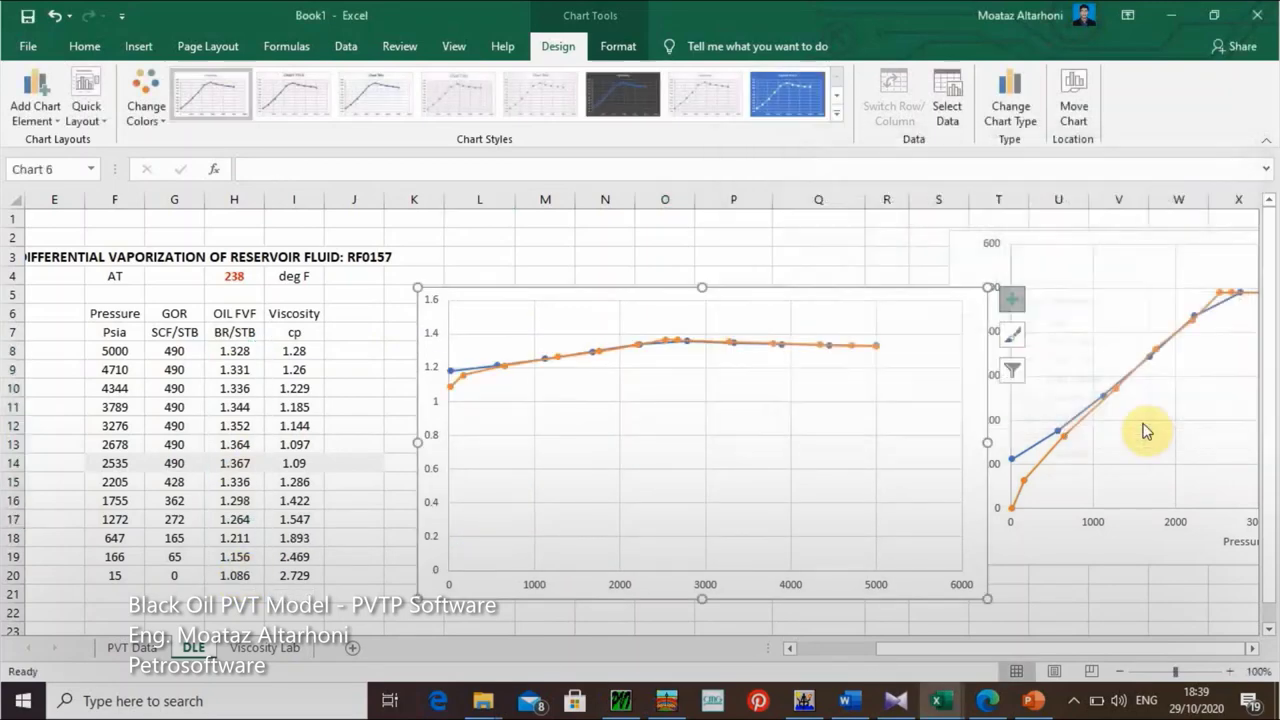
Step: Set the oil FVF chart's vertical axis minimum to 1 and close the axis formatting options
left_click(434, 438)
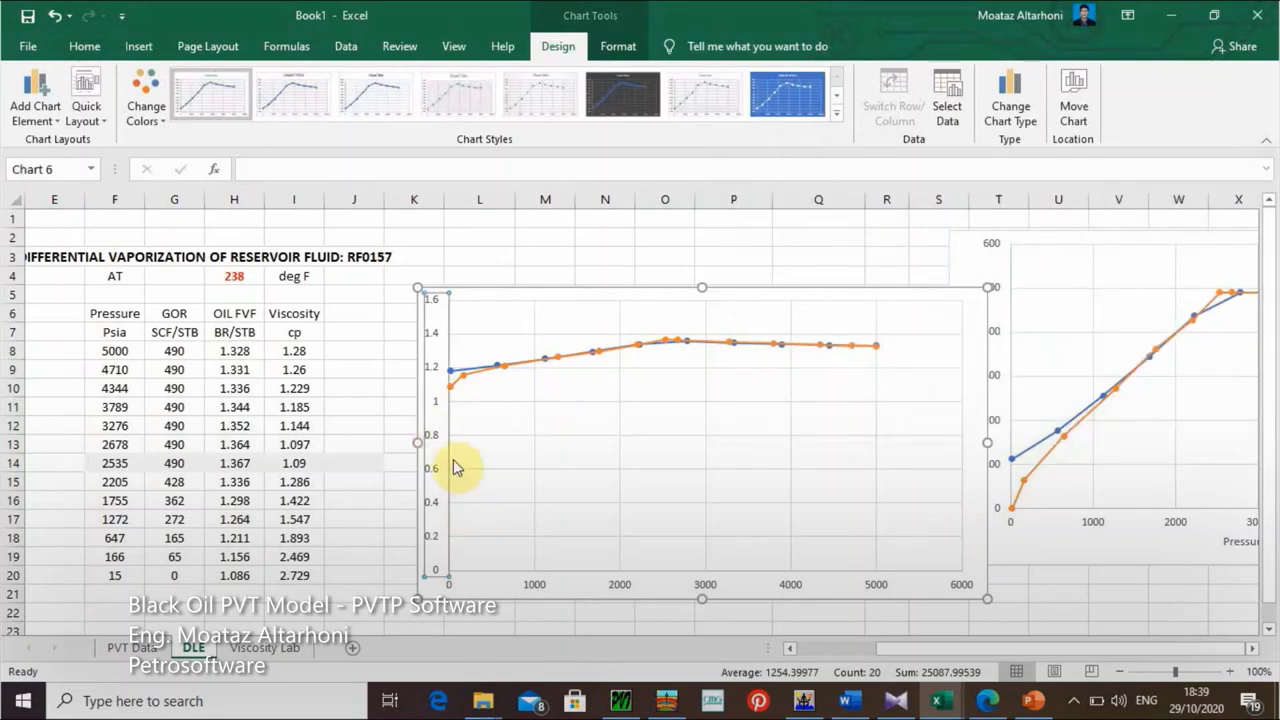
double_click(432, 436)
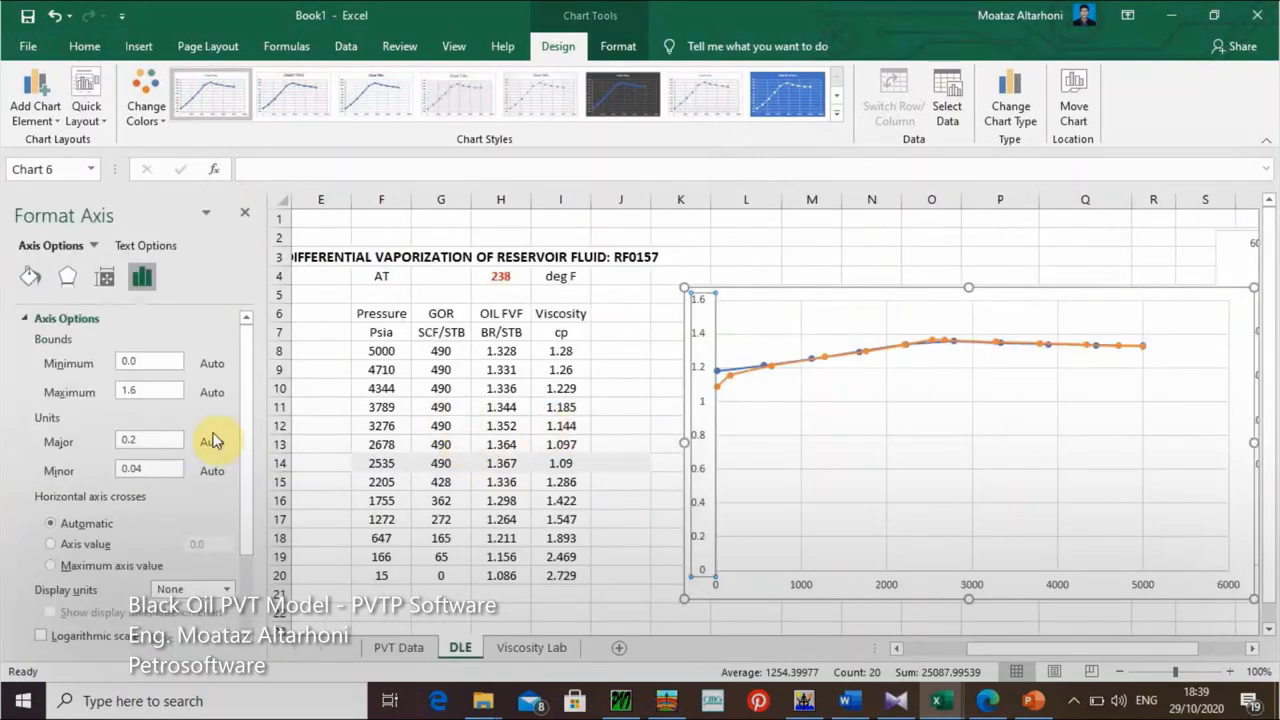
double_click(140, 361)
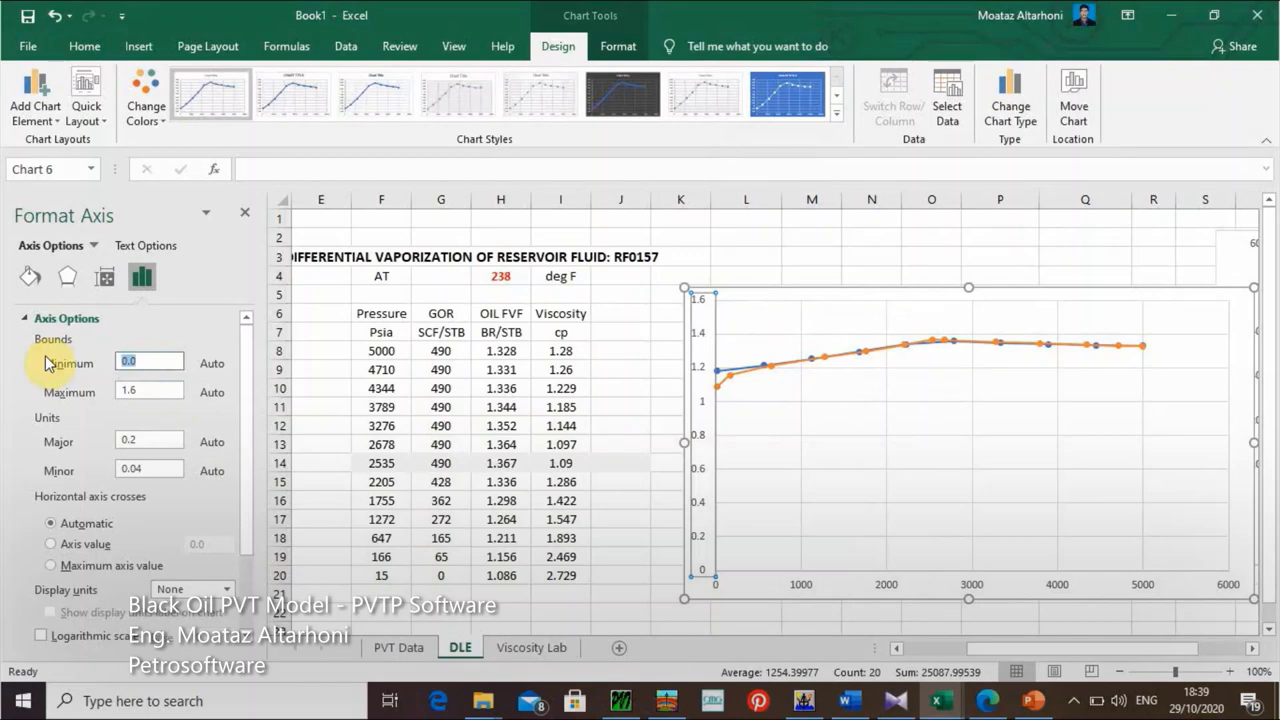
type("1")
key("Return")
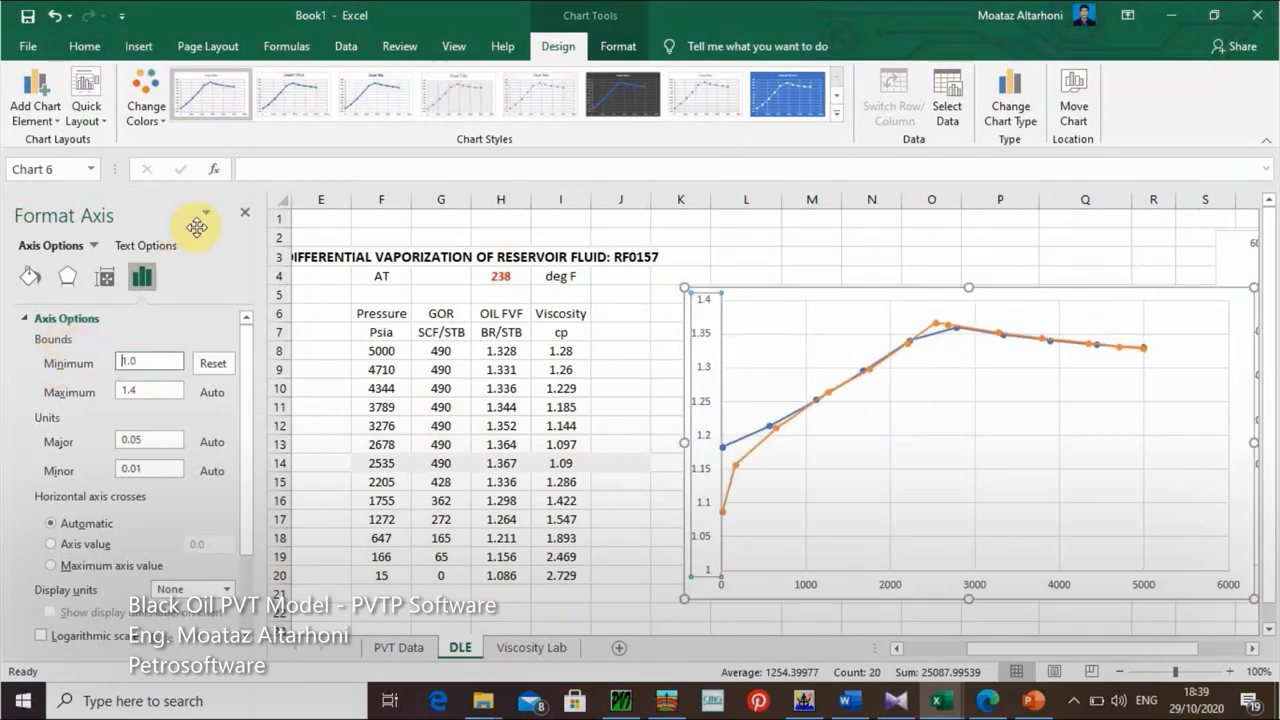
left_click(245, 213)
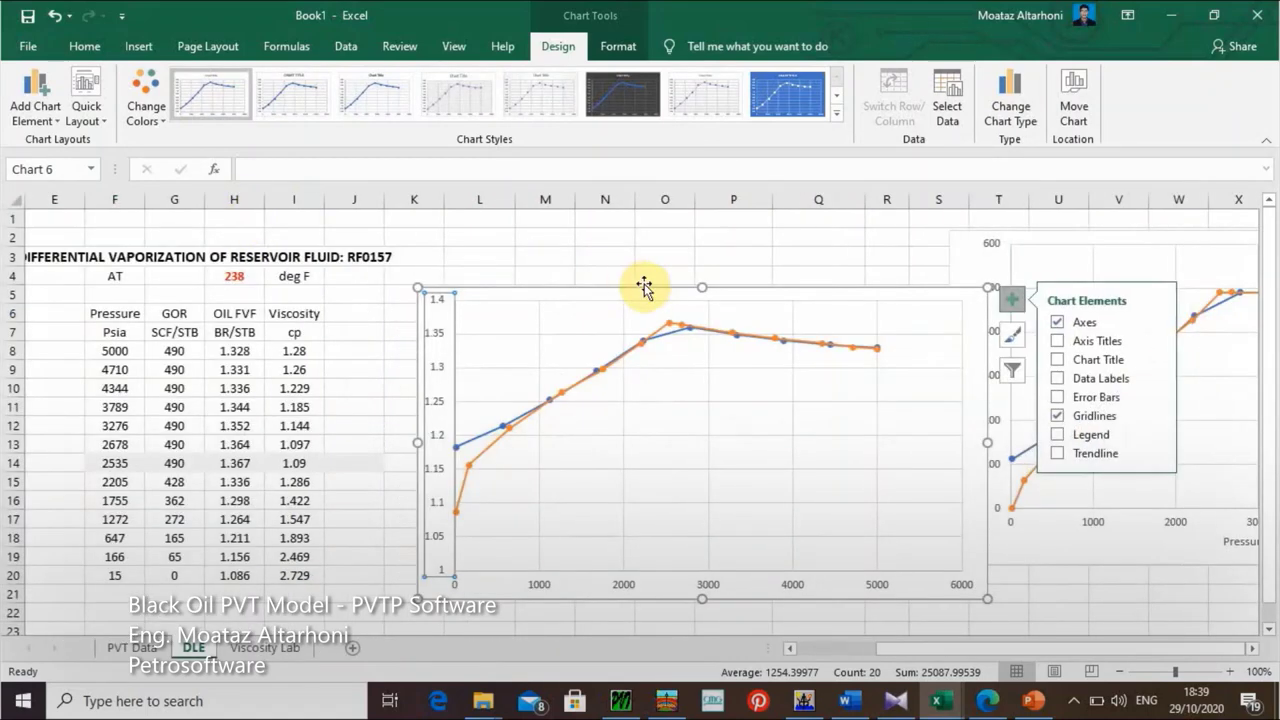
Step: Move the oil FVF chart to start near column Q, clear of the lab table and the calculated pressure, Pb, GOR and FVF columns
left_click_drag(986, 331, 966, 291)
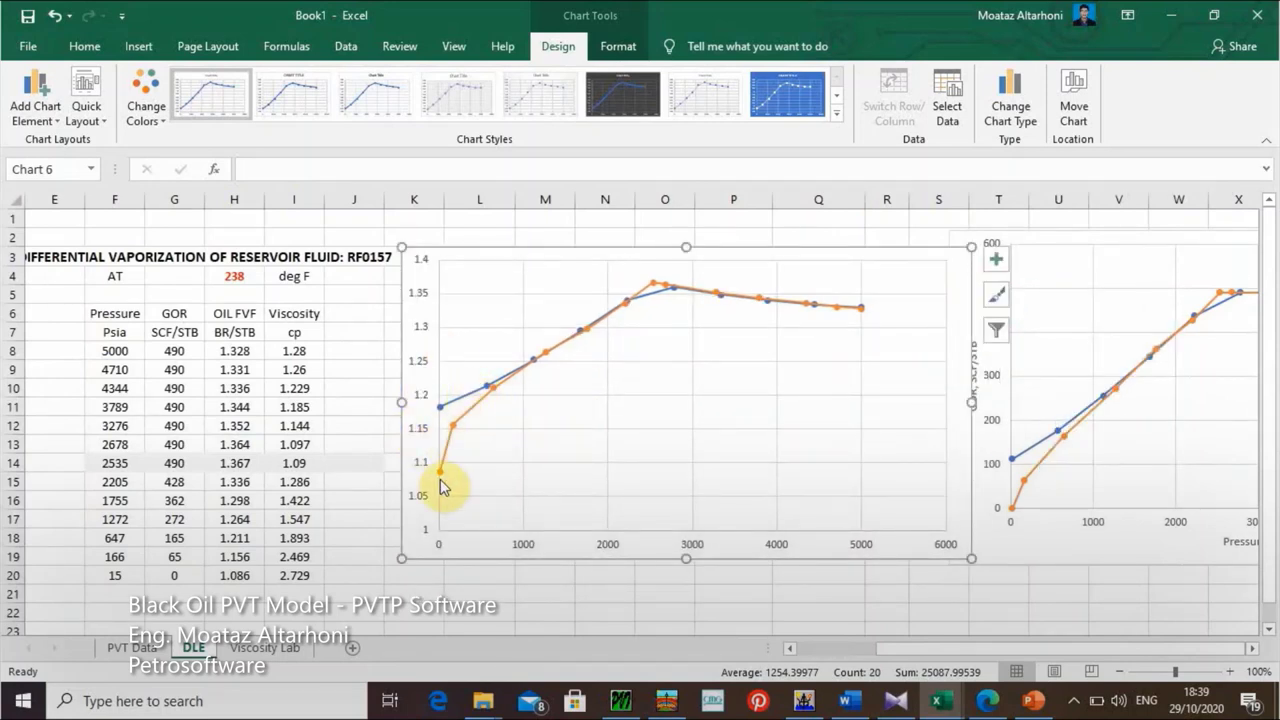
mouse_move(443, 478)
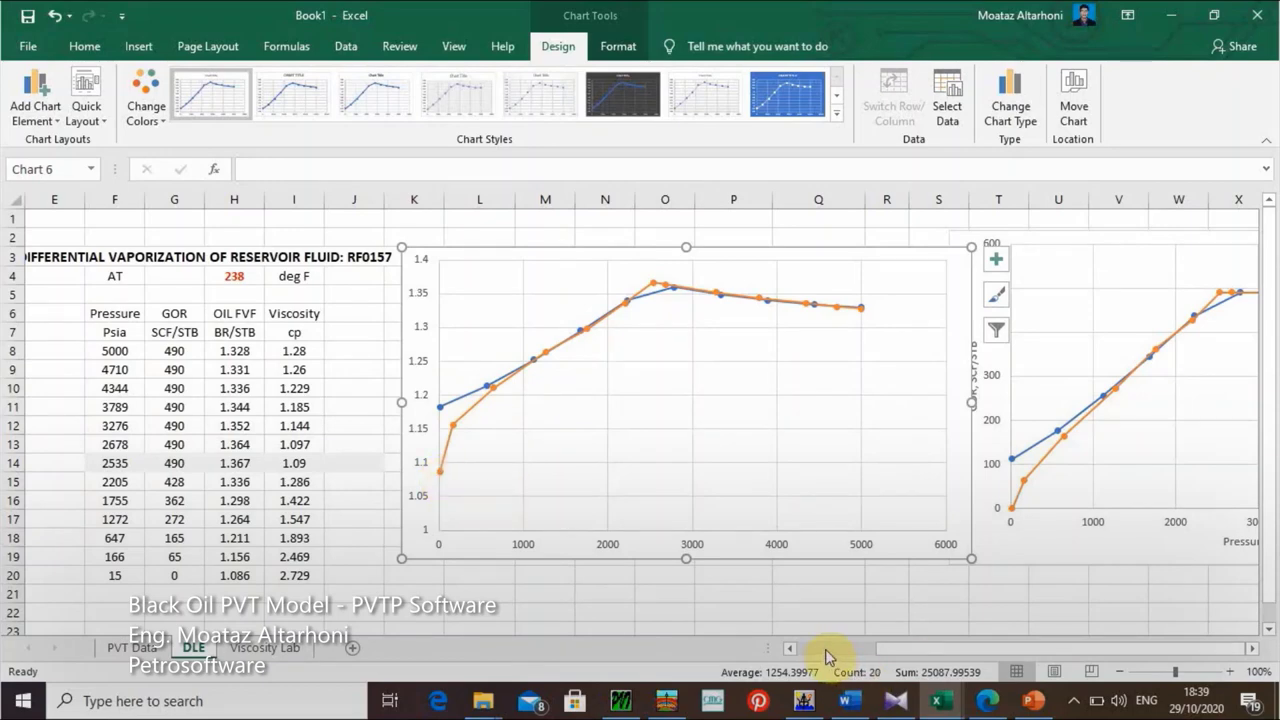
scroll(829, 494, "left", 4)
left_click_drag(1036, 648, 1117, 652)
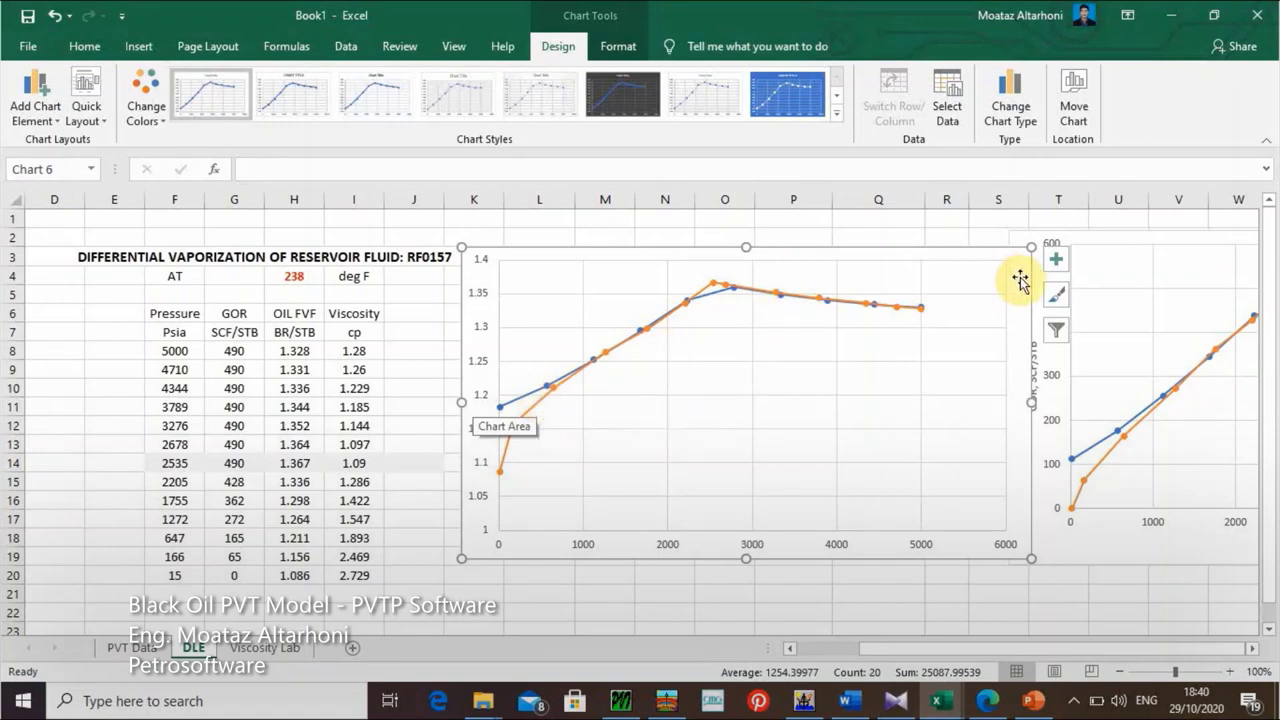
left_click_drag(1020, 282, 1000, 274)
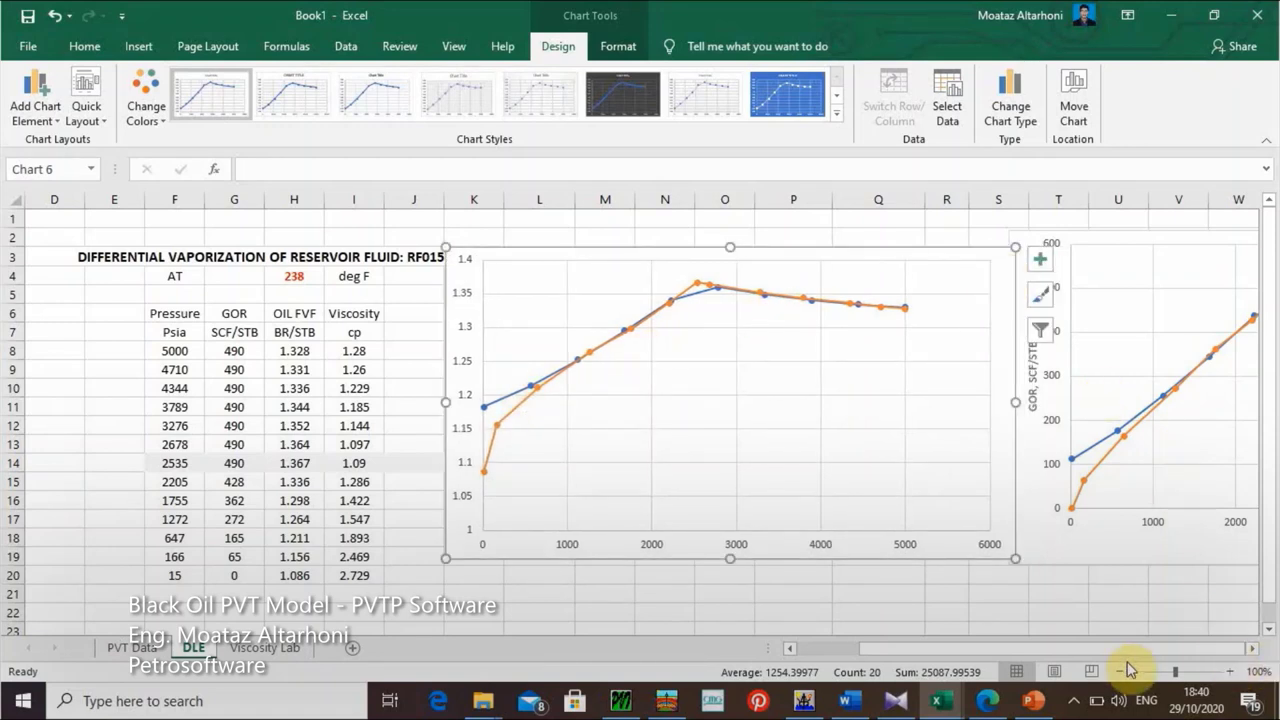
left_click_drag(1078, 649, 1010, 651)
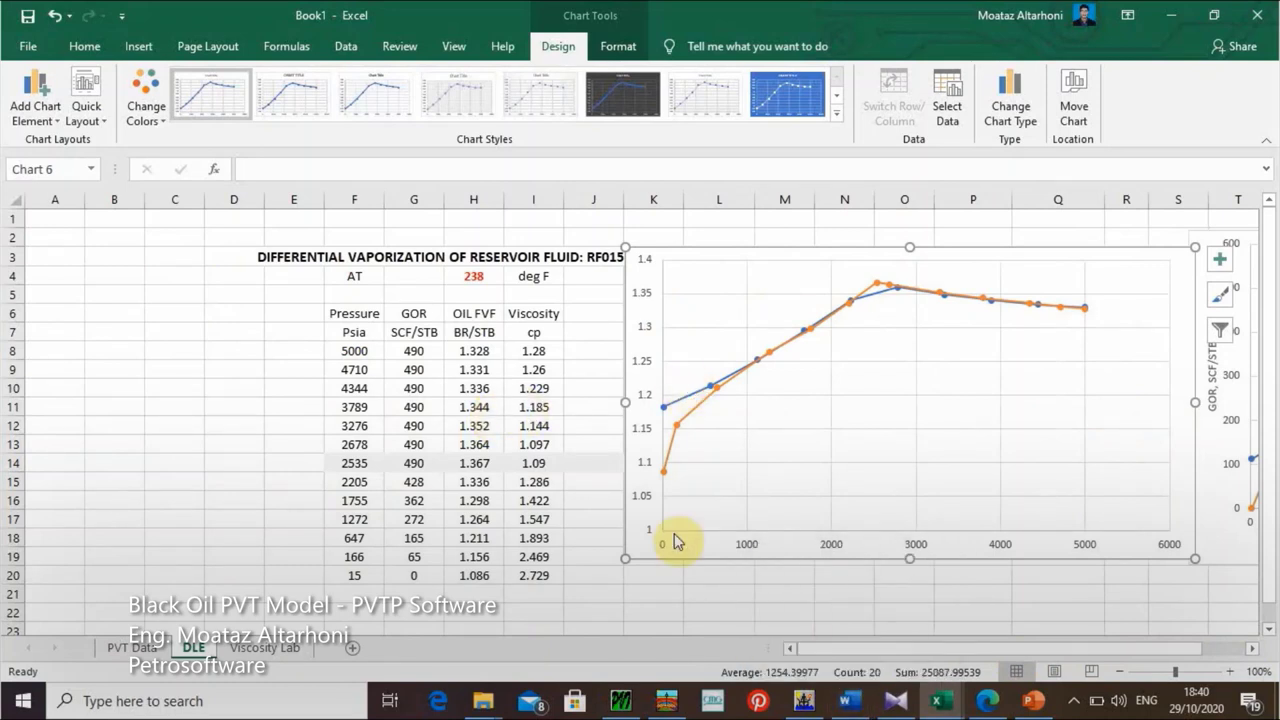
left_click_drag(646, 274, 739, 268)
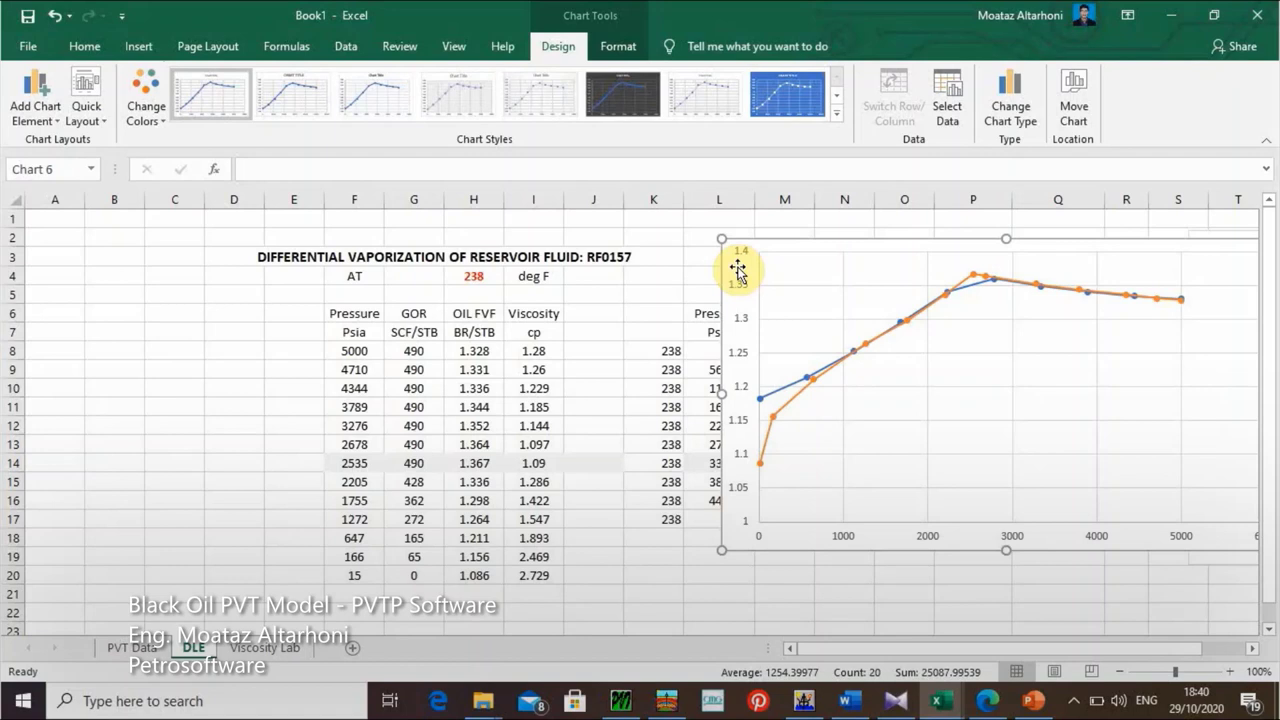
left_click_drag(737, 270, 917, 310)
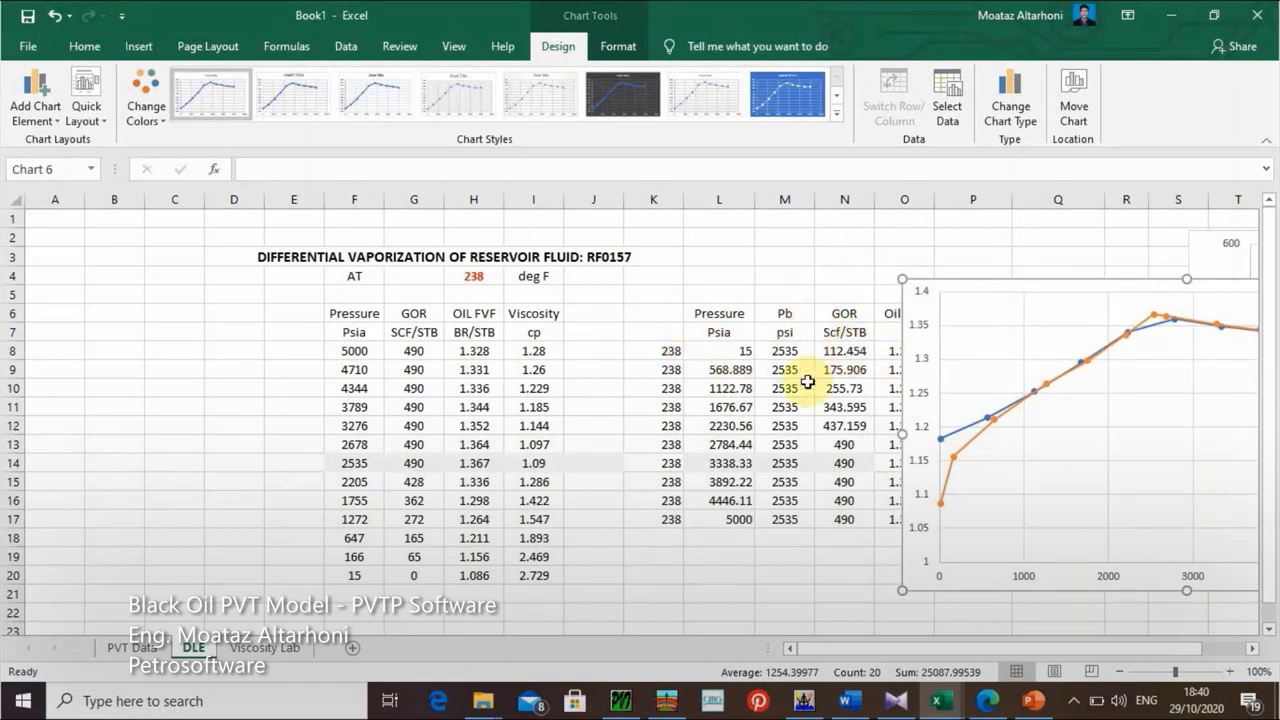
left_click_drag(923, 309, 1027, 309)
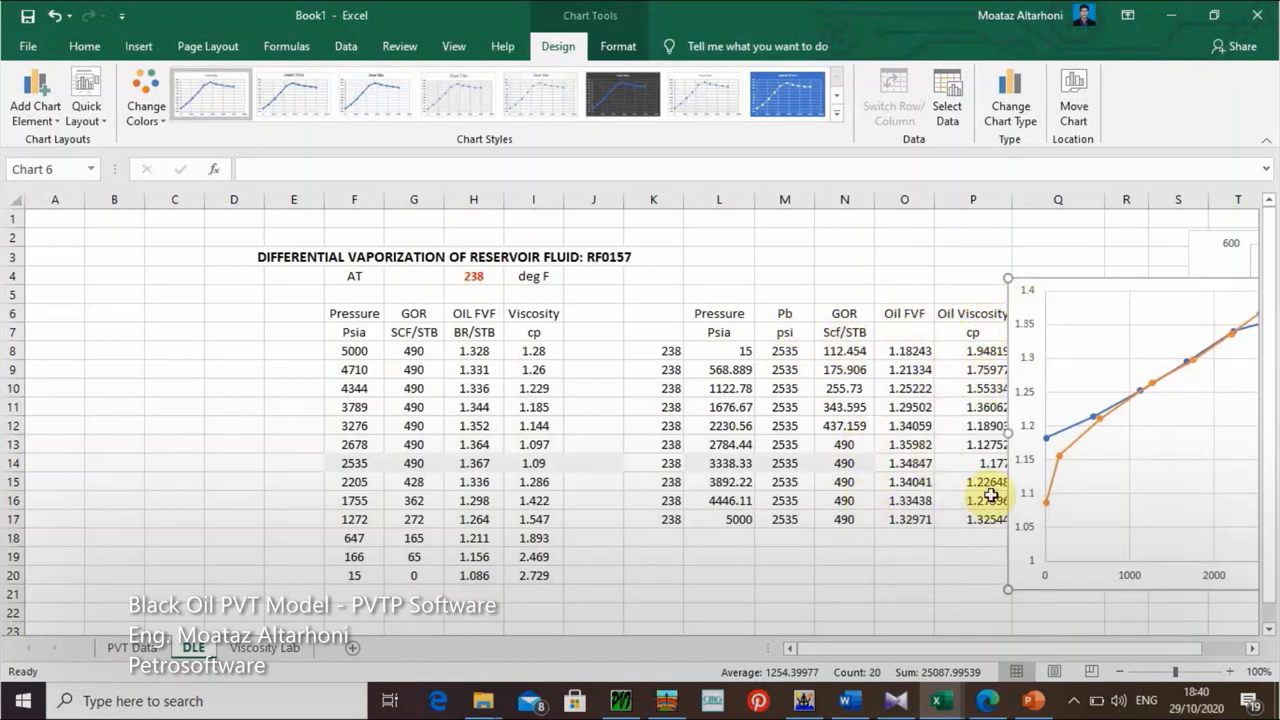
Step: Move the oil FVF chart to start in column S, clear of the Oil Viscosity and Oil Density columns
left_click_drag(1029, 303, 1127, 298)
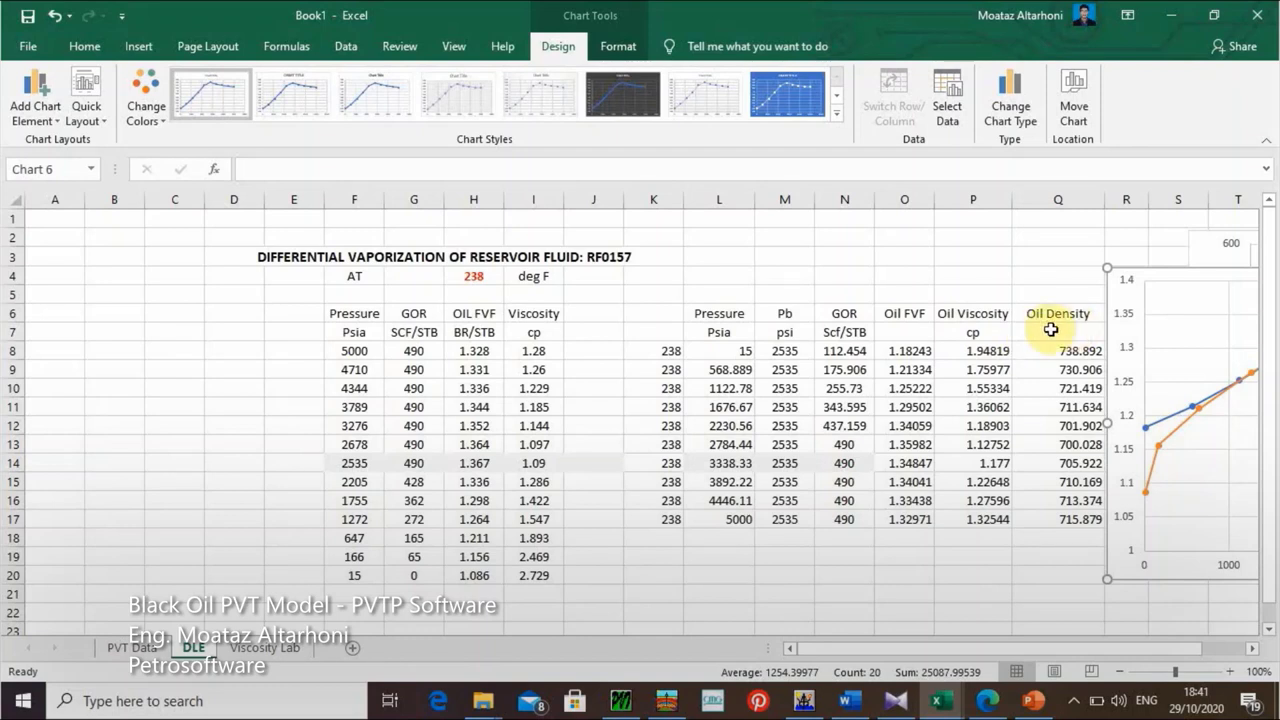
left_click(1255, 651)
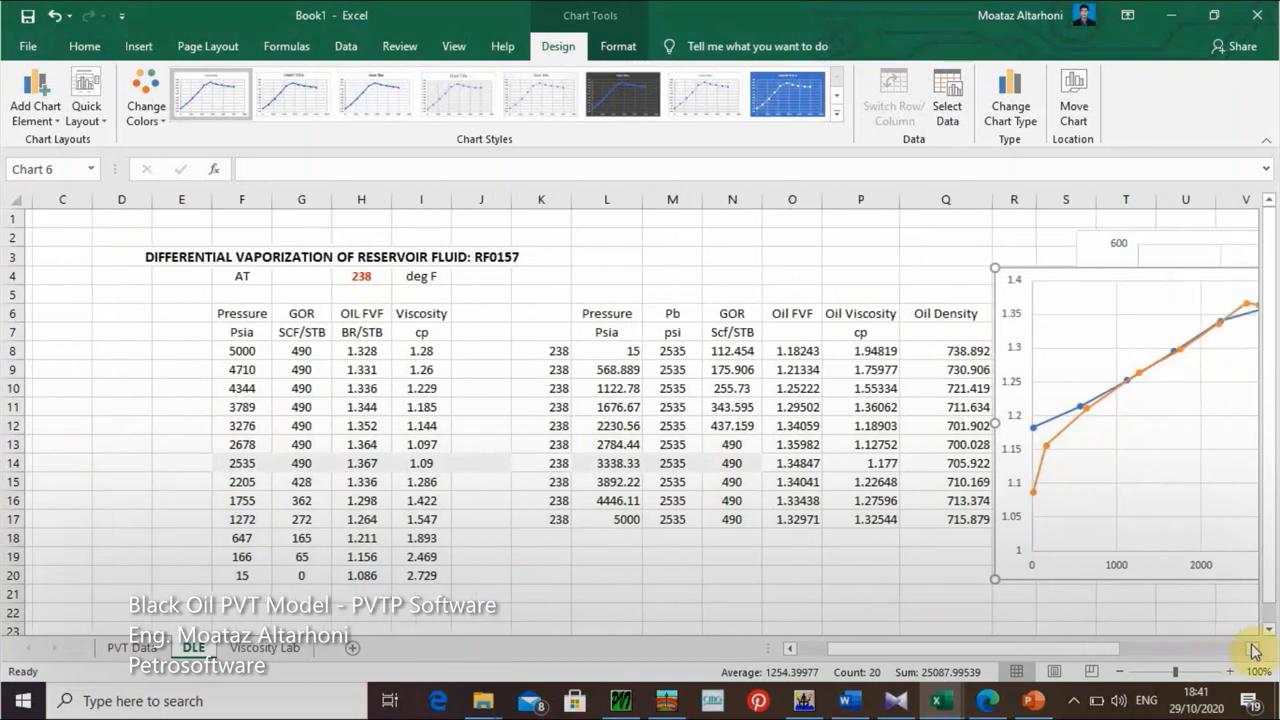
left_click_drag(1001, 570, 1068, 568)
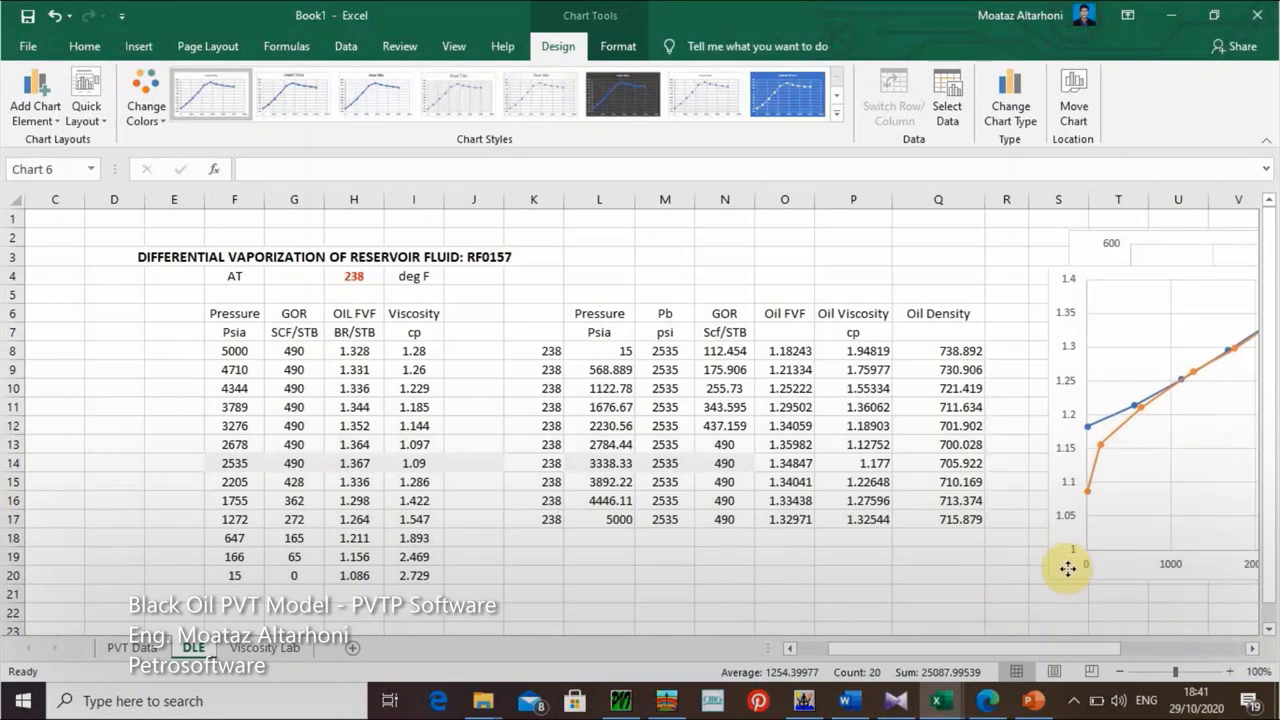
Step: Switch to the PVTP package and leave the calculation results for the main window
left_click(621, 700)
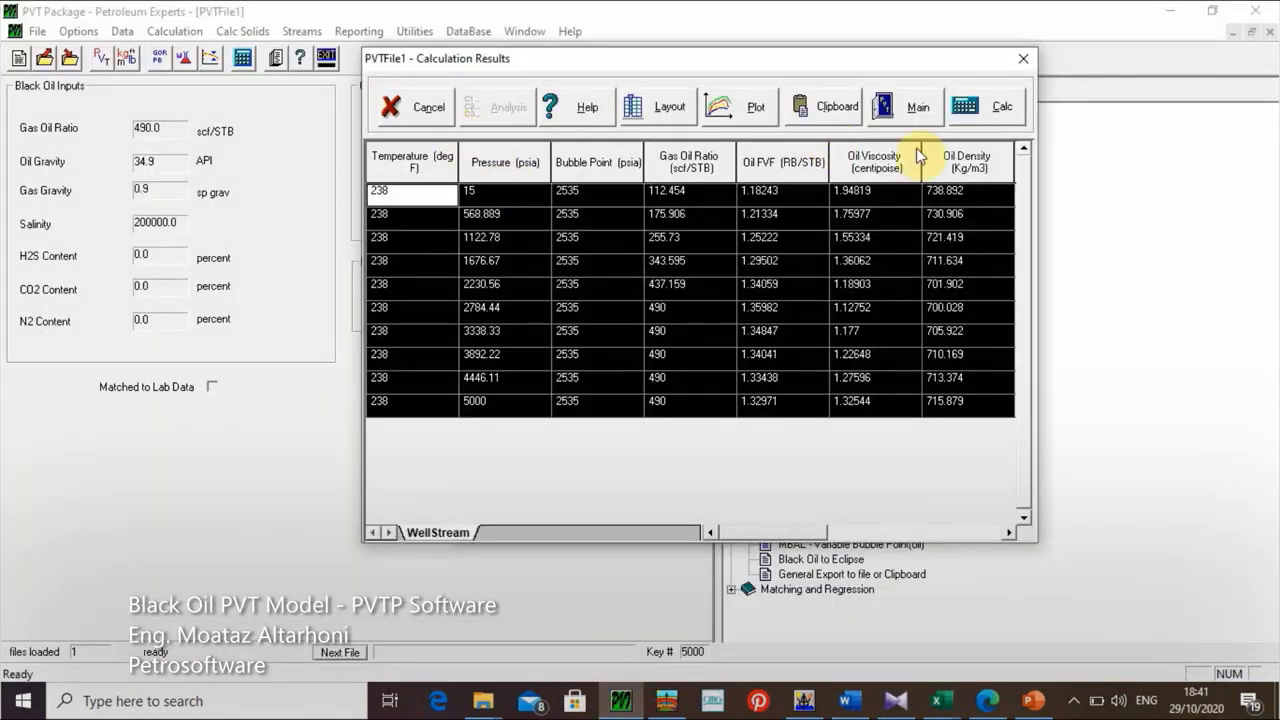
left_click(918, 107)
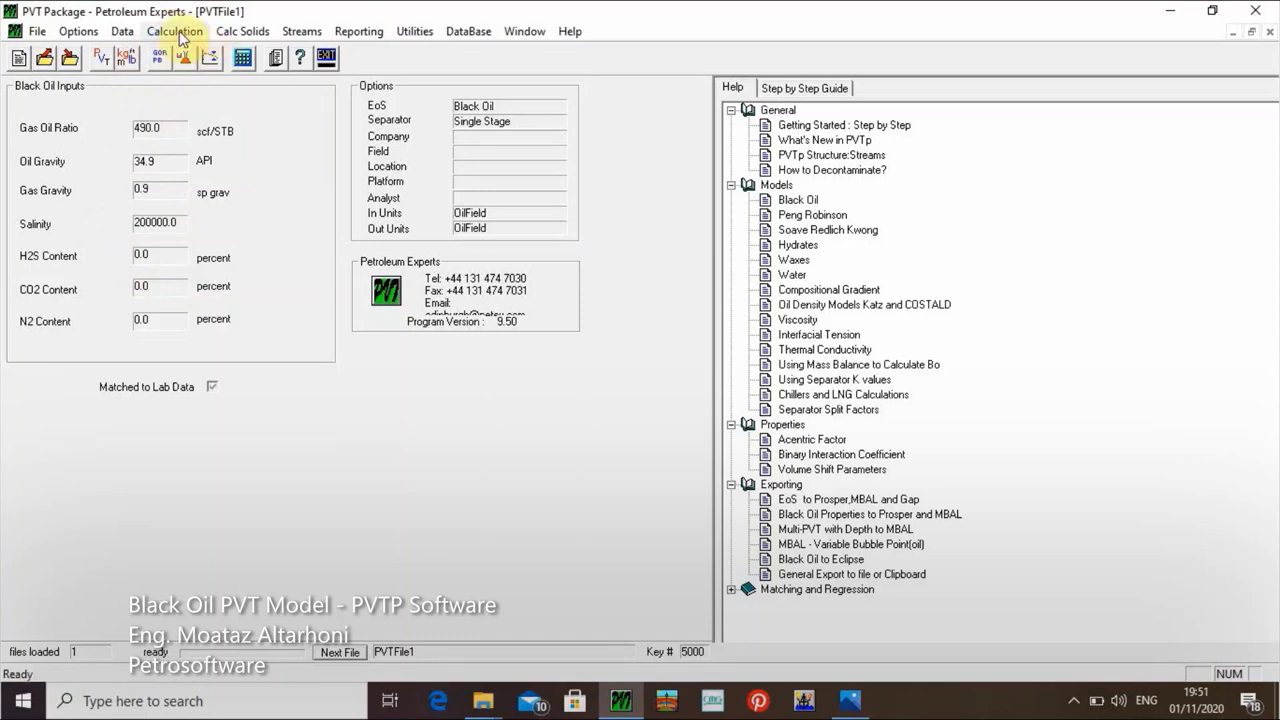
Step: Examine the oil viscosity and Pb, Rs, Bo correlation choices in the automatic calculation setup, then cancel without calculating
left_click(175, 33)
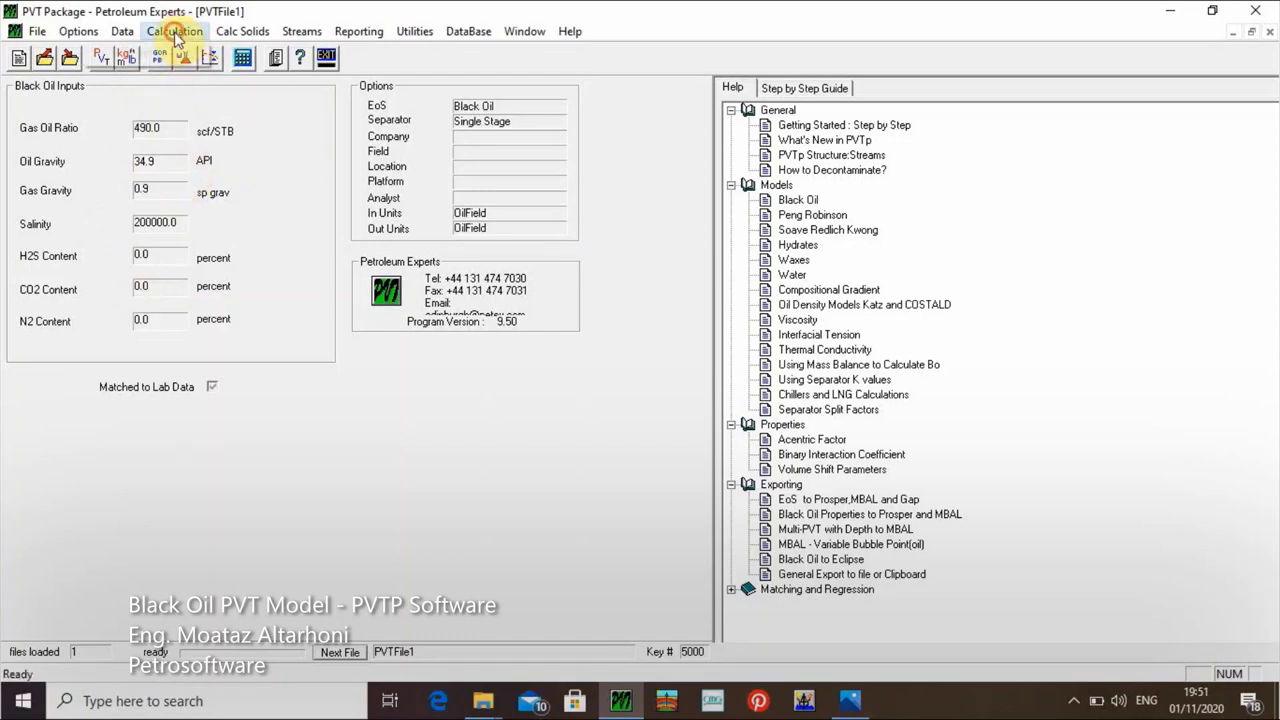
left_click(174, 48)
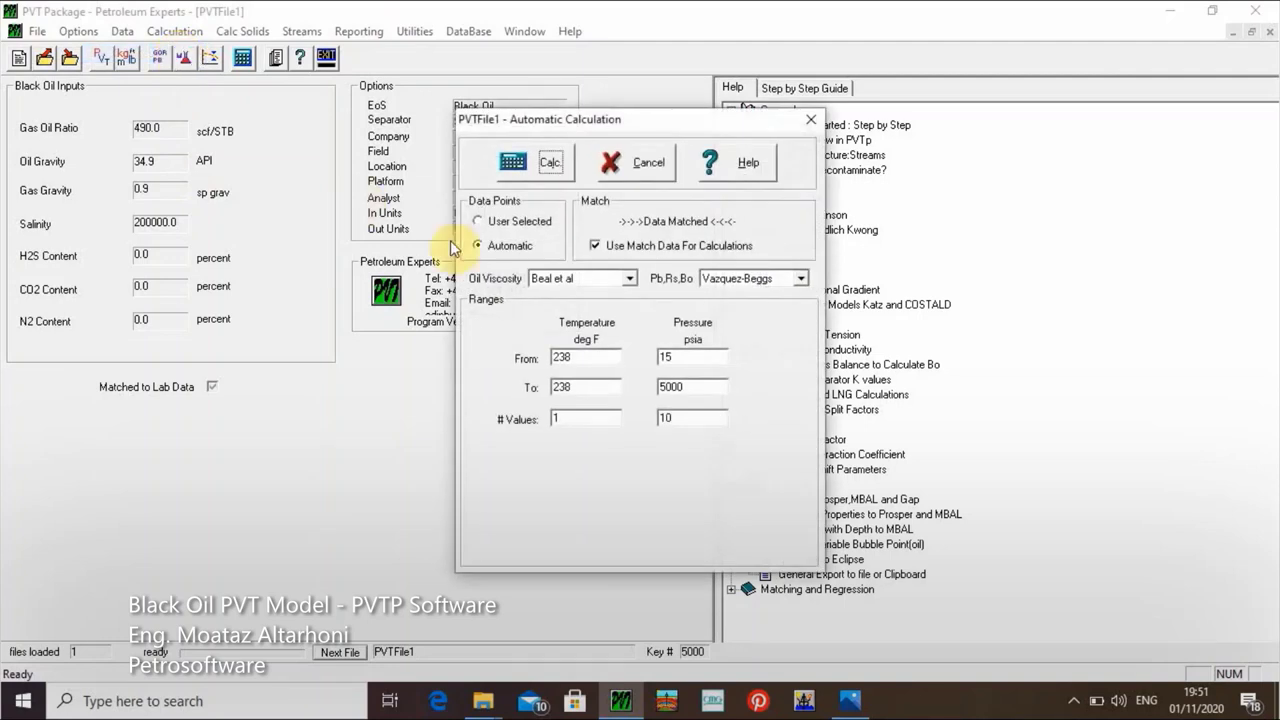
left_click(567, 284)
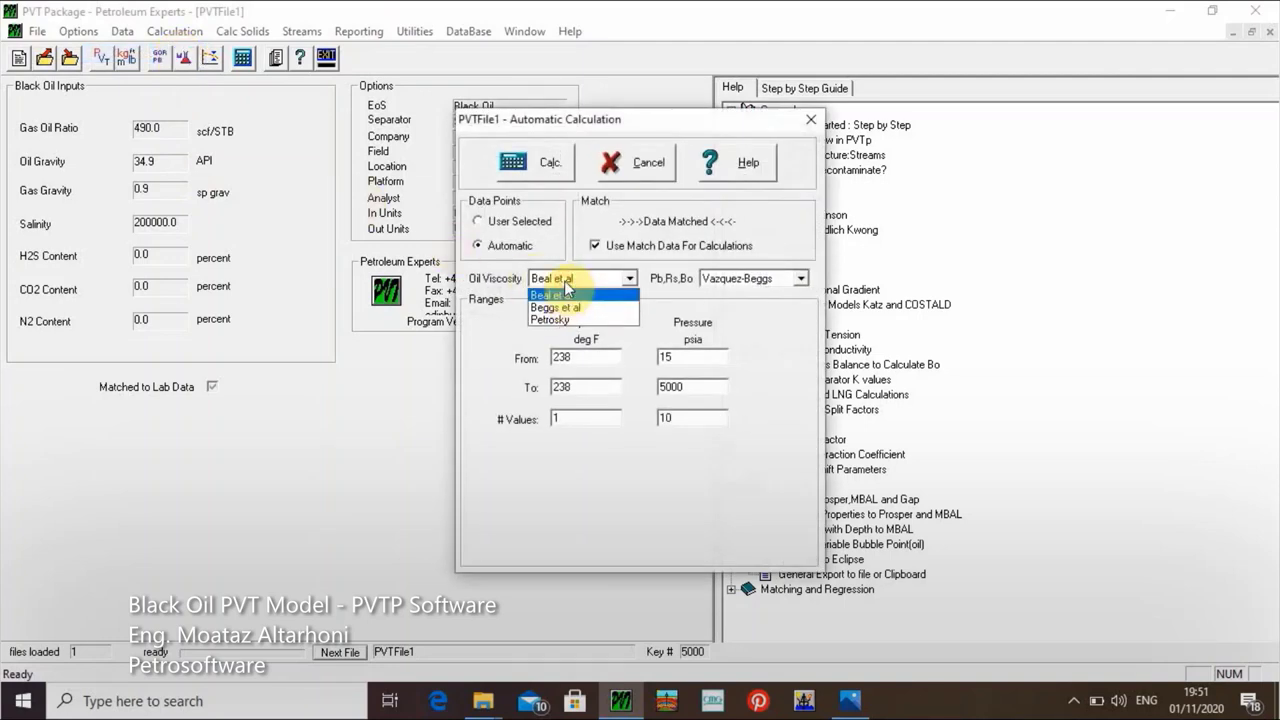
left_click(750, 279)
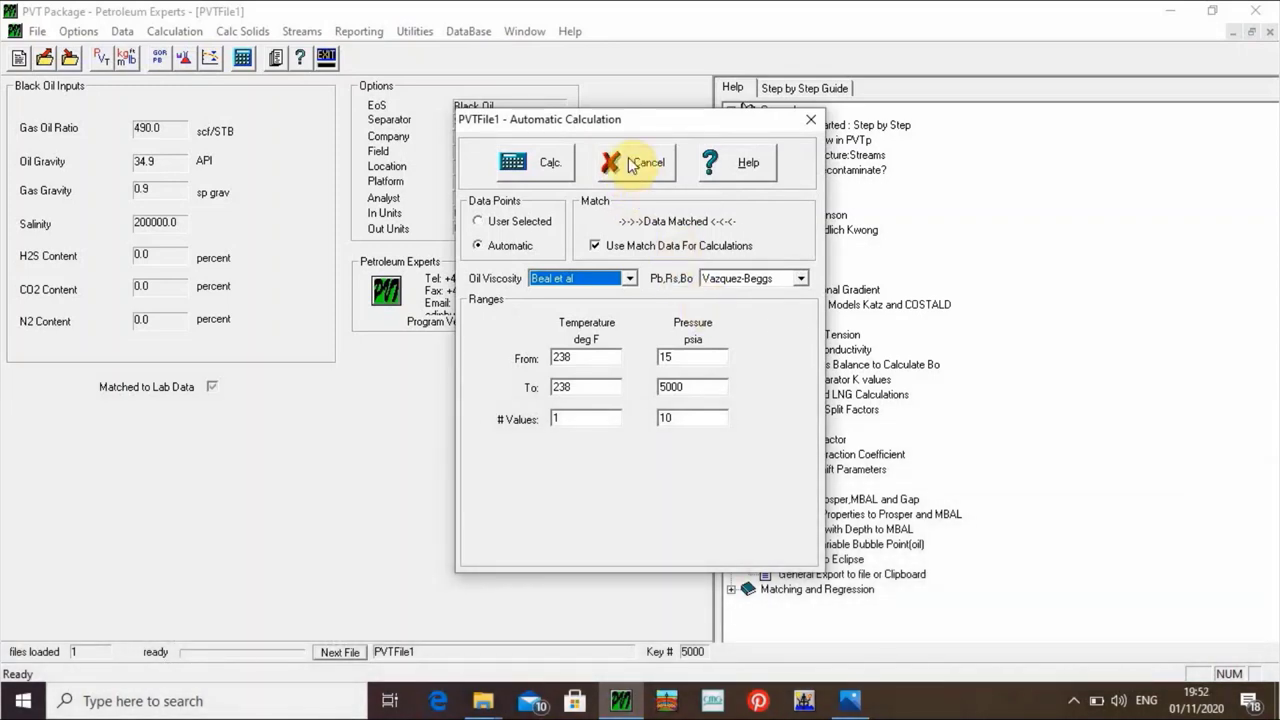
left_click(639, 162)
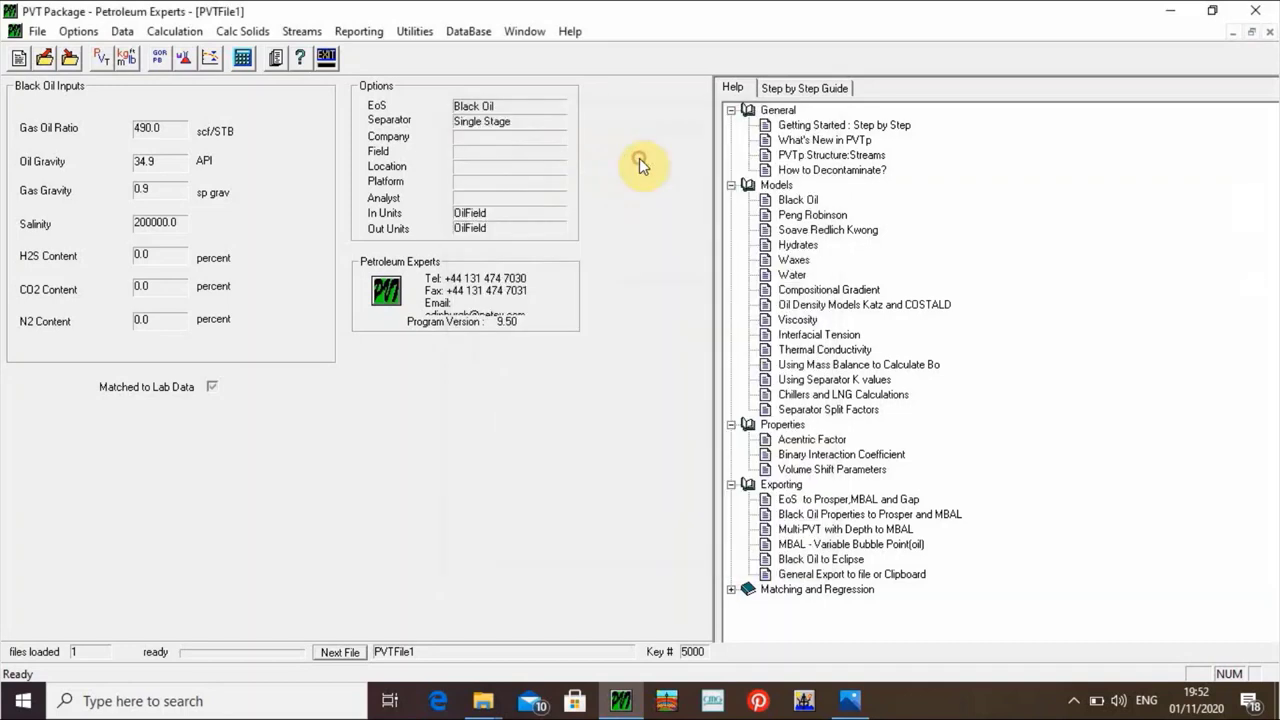